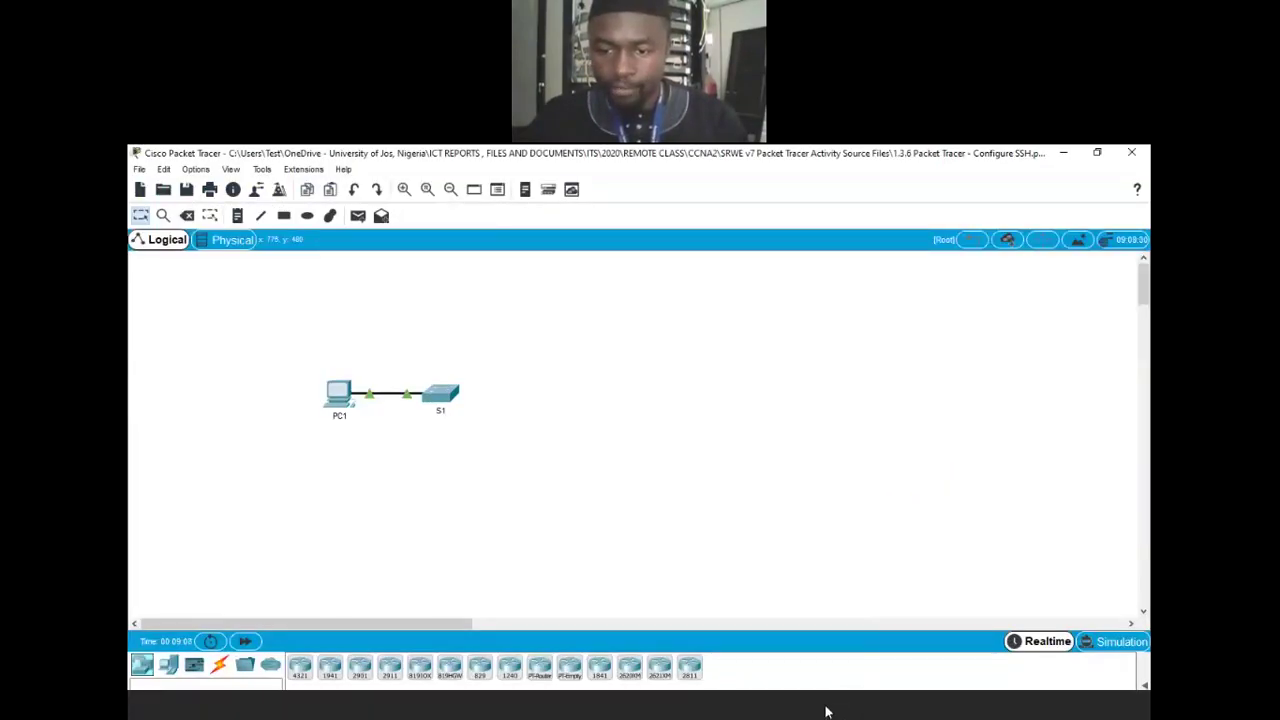
- Bring up the activity instructions and position them to read the addressing table and objectives
key(alt+Tab)
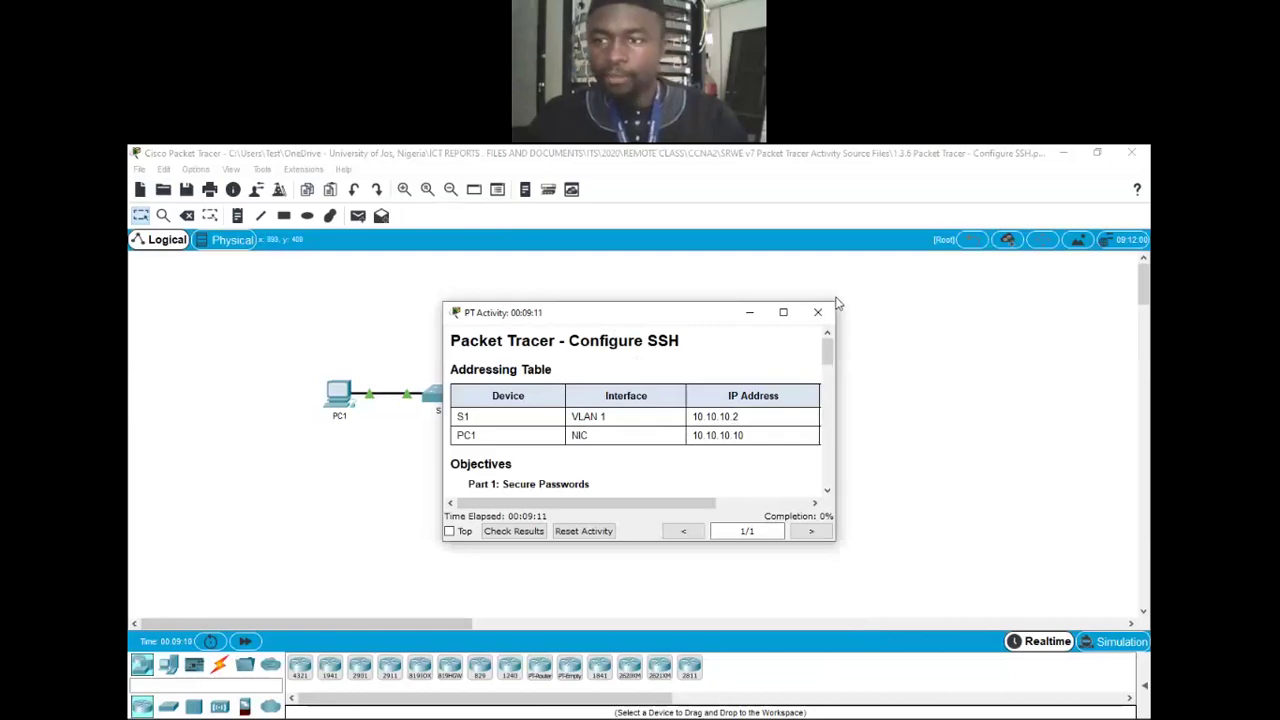
drag(700, 312, 949, 297)
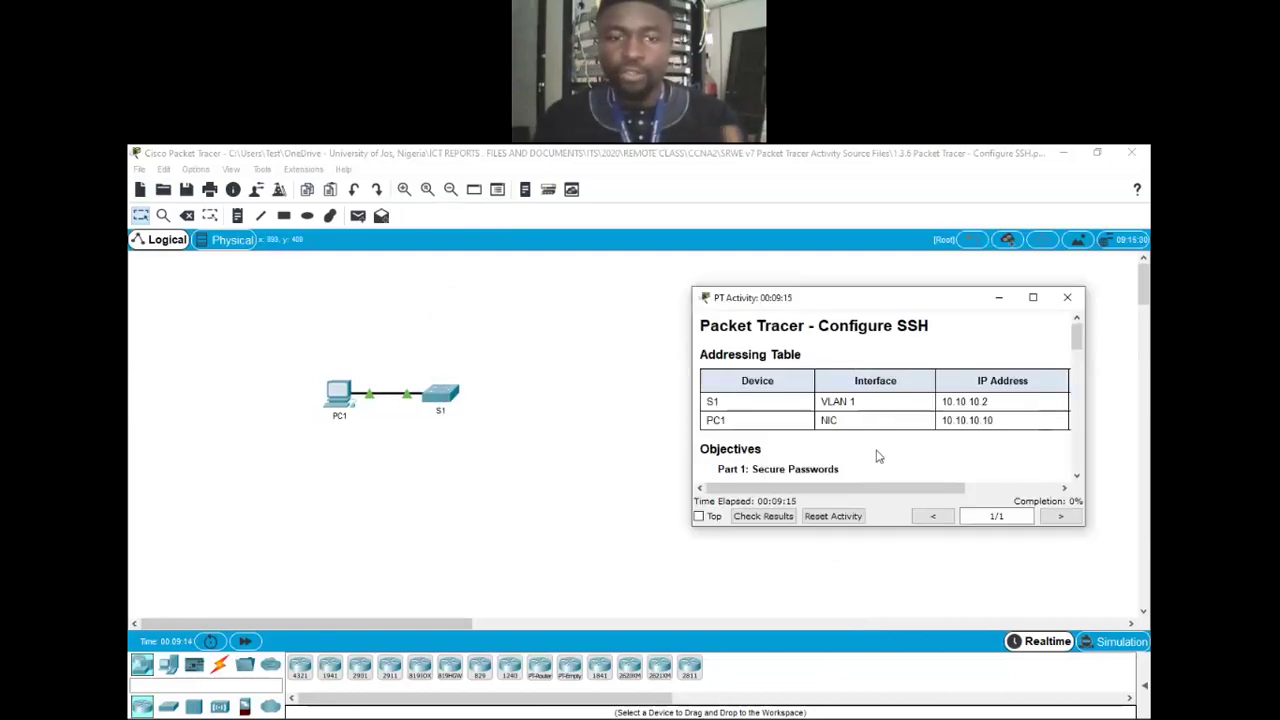
drag(882, 530, 906, 640)
scroll(915, 565, down, 2)
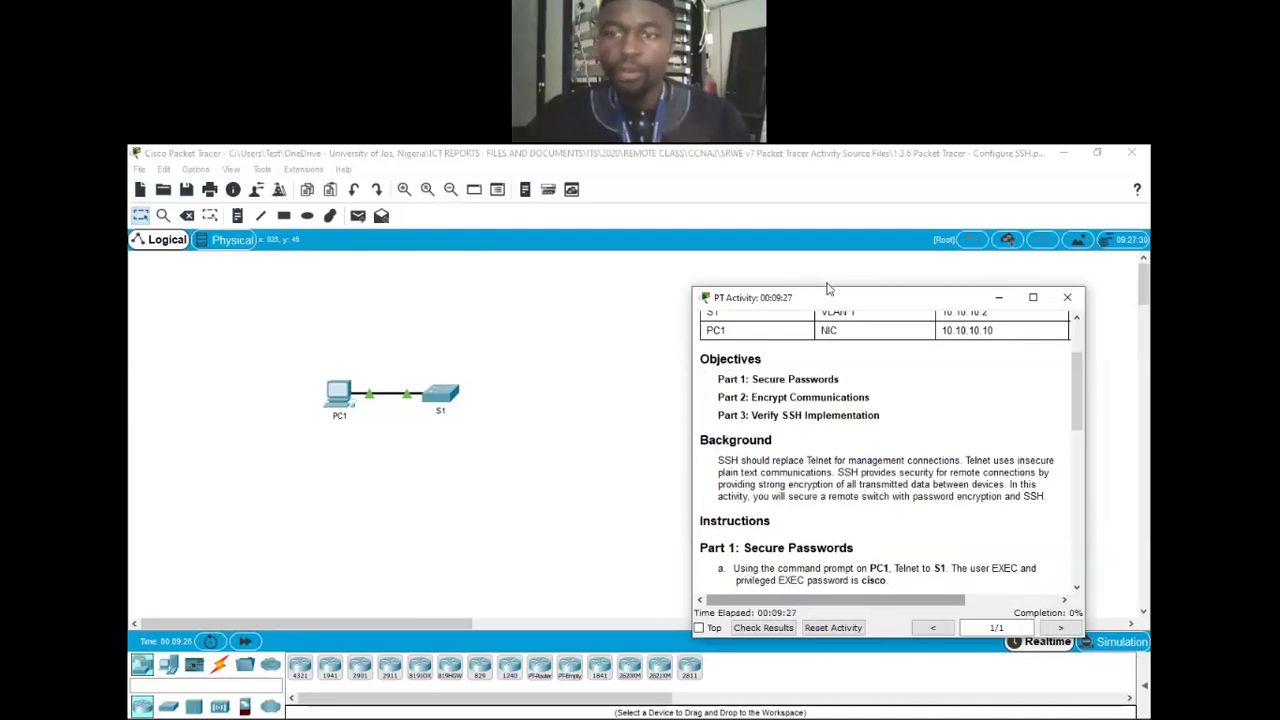
drag(828, 289, 841, 271)
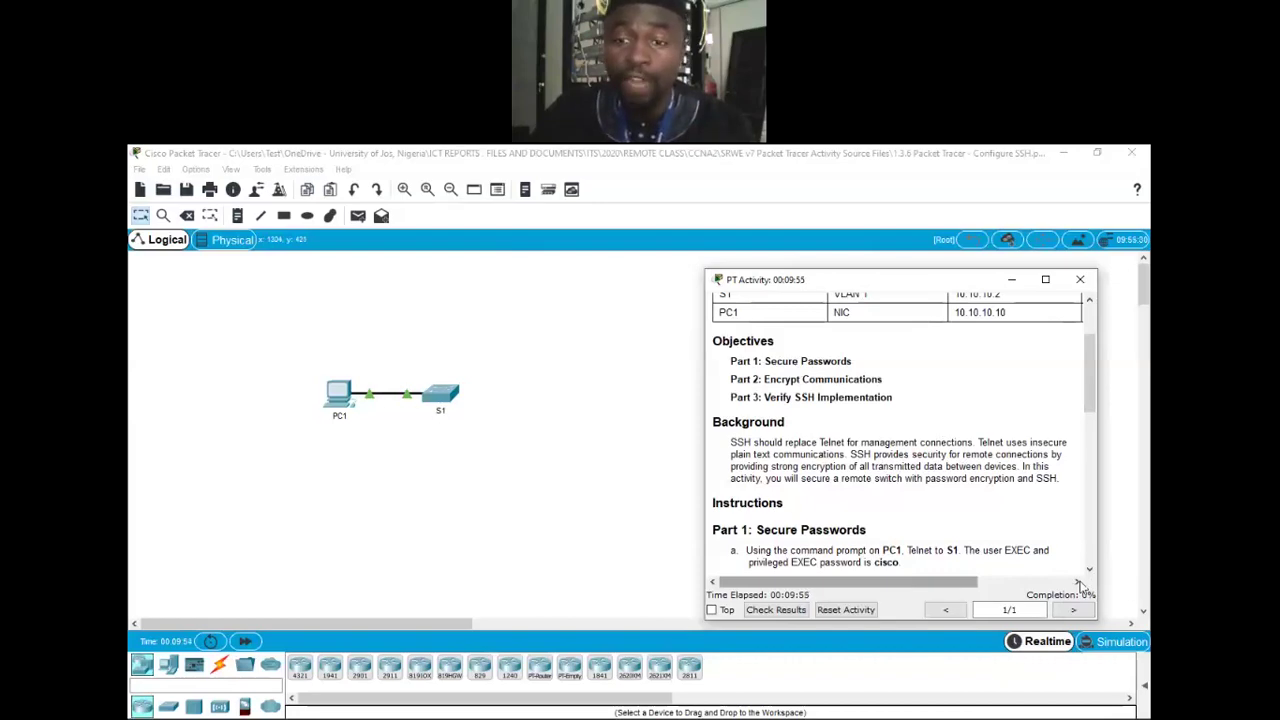
- Switch to the Configure SSH lecture slide in PowerPoint
mouse_move(929, 702)
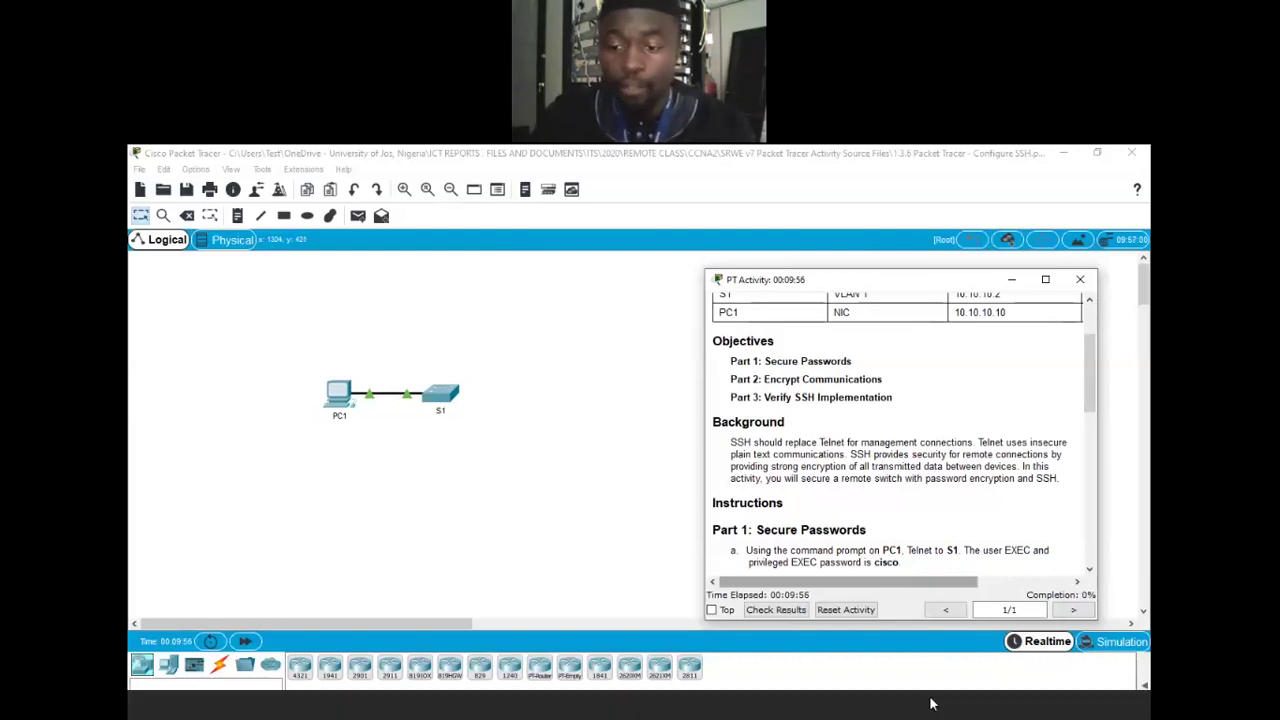
click(765, 712)
click(830, 623)
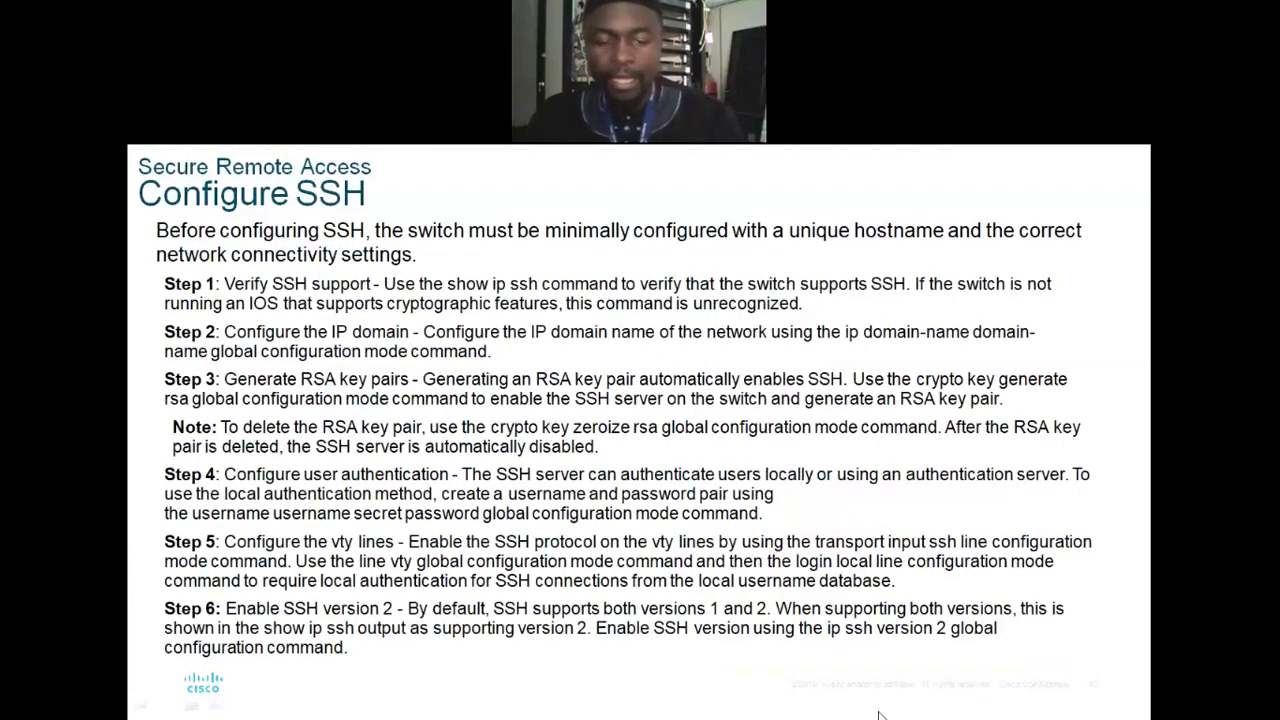
- Review the Part 1 steps and S1's IP address over the slide, then return to Packet Tracer
click(893, 705)
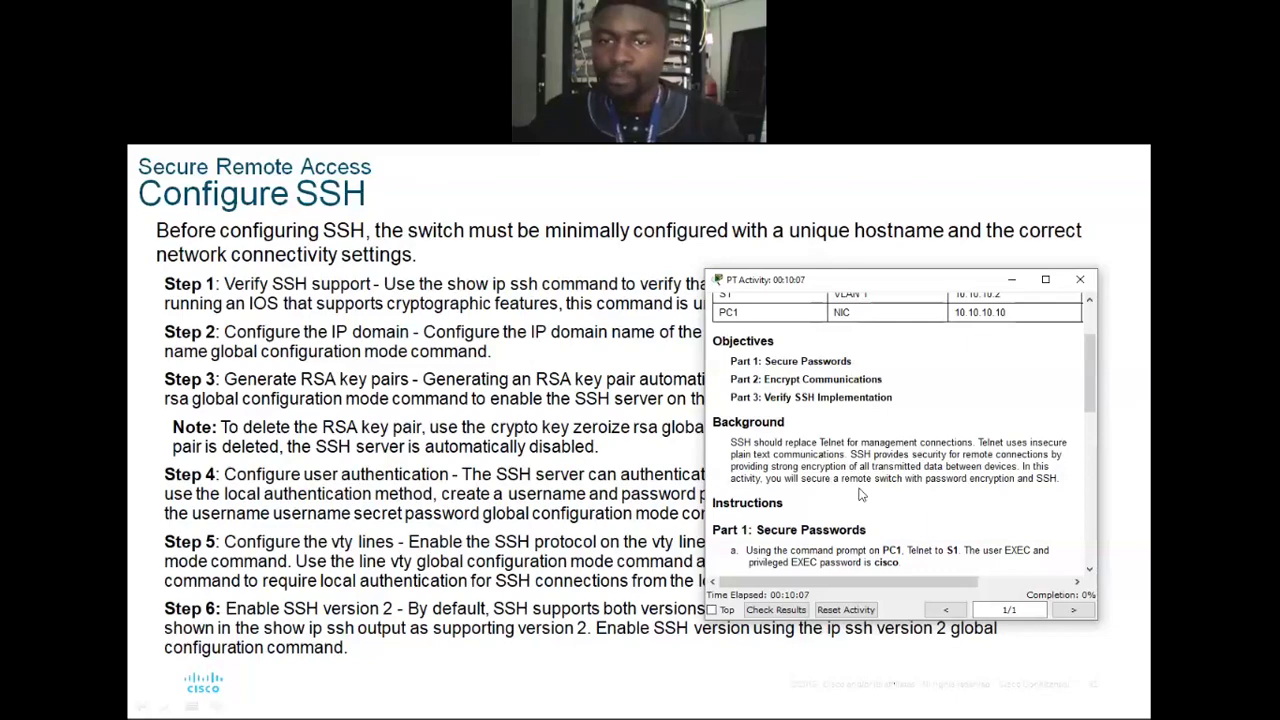
scroll(935, 532, down, 3)
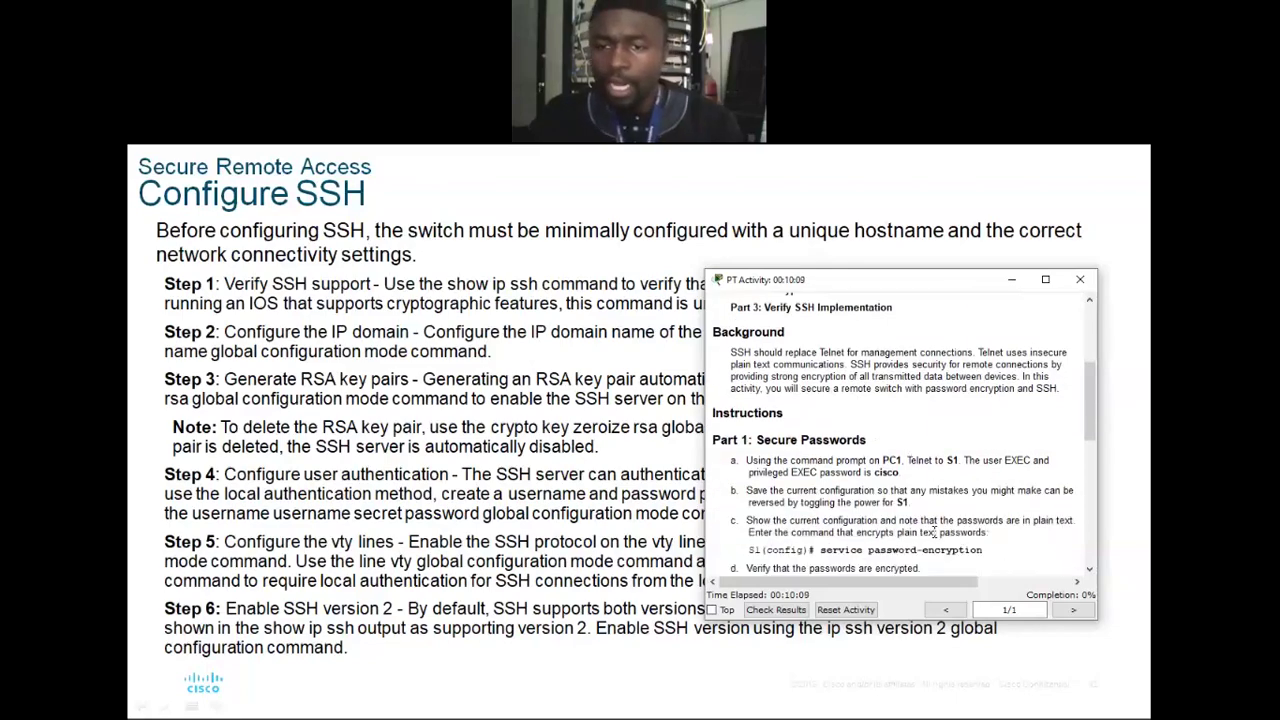
scroll(935, 532, down, 1)
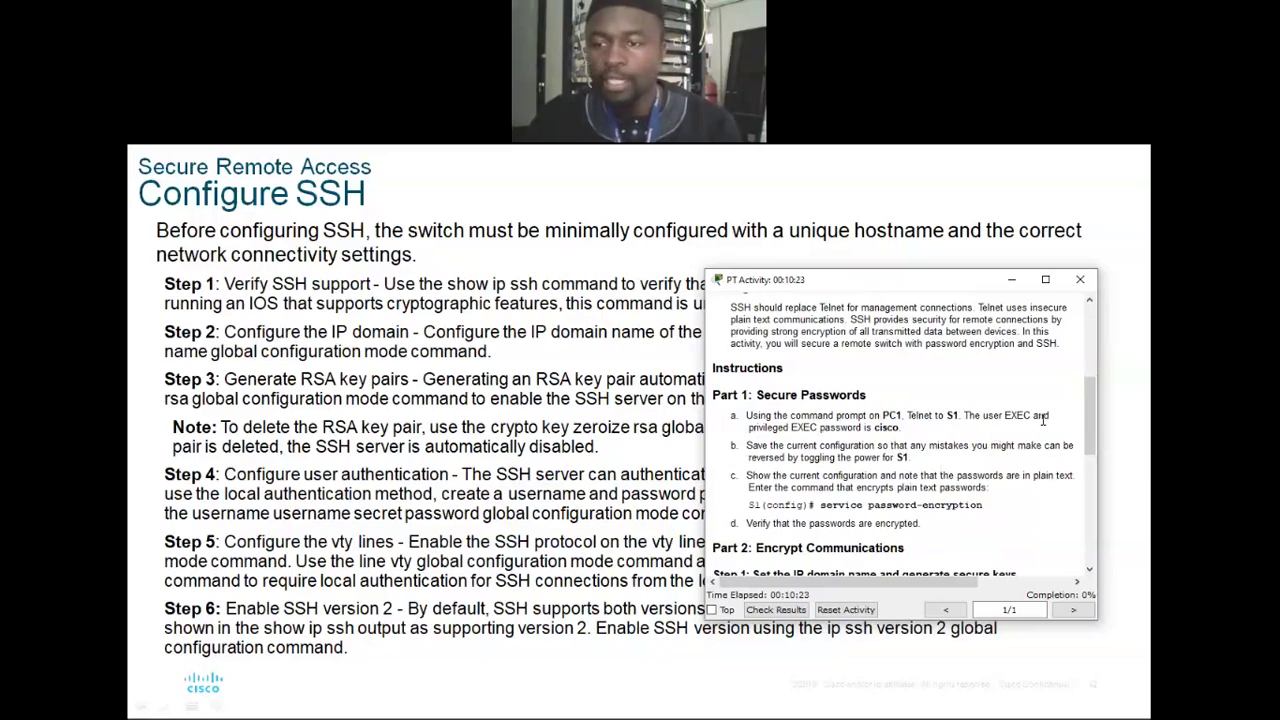
scroll(888, 441, up, 5)
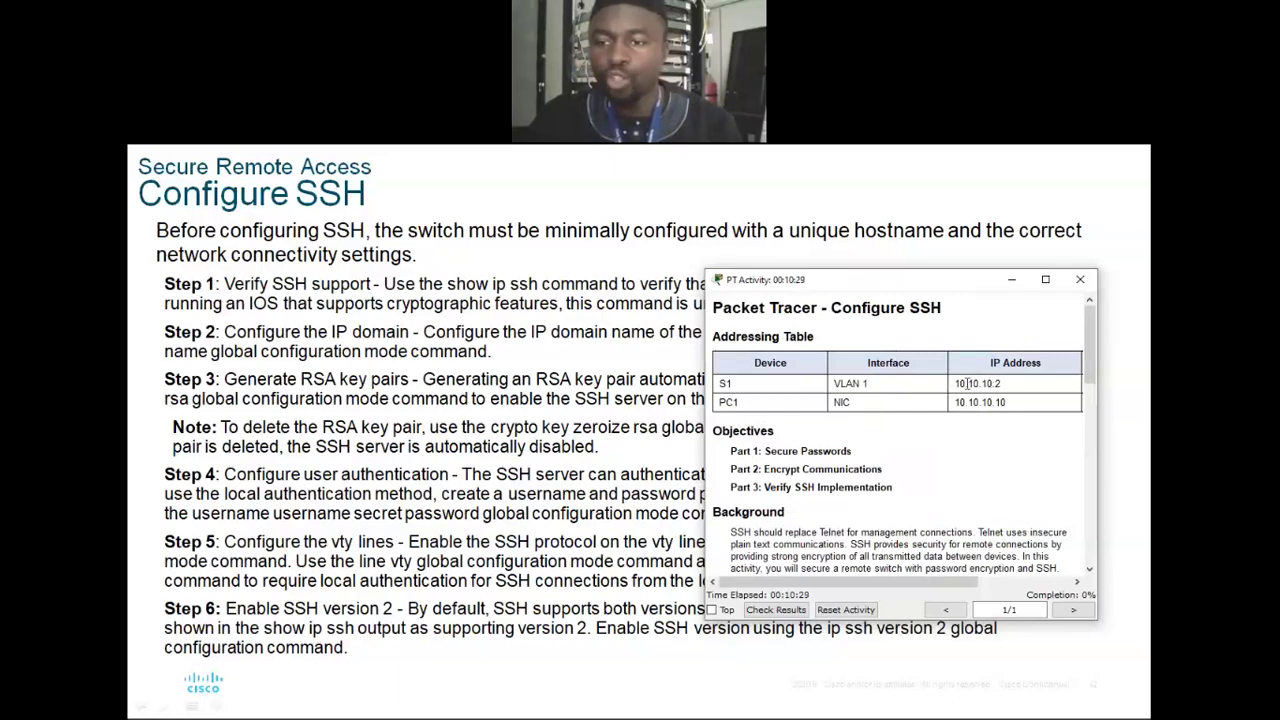
drag(961, 383, 1016, 381)
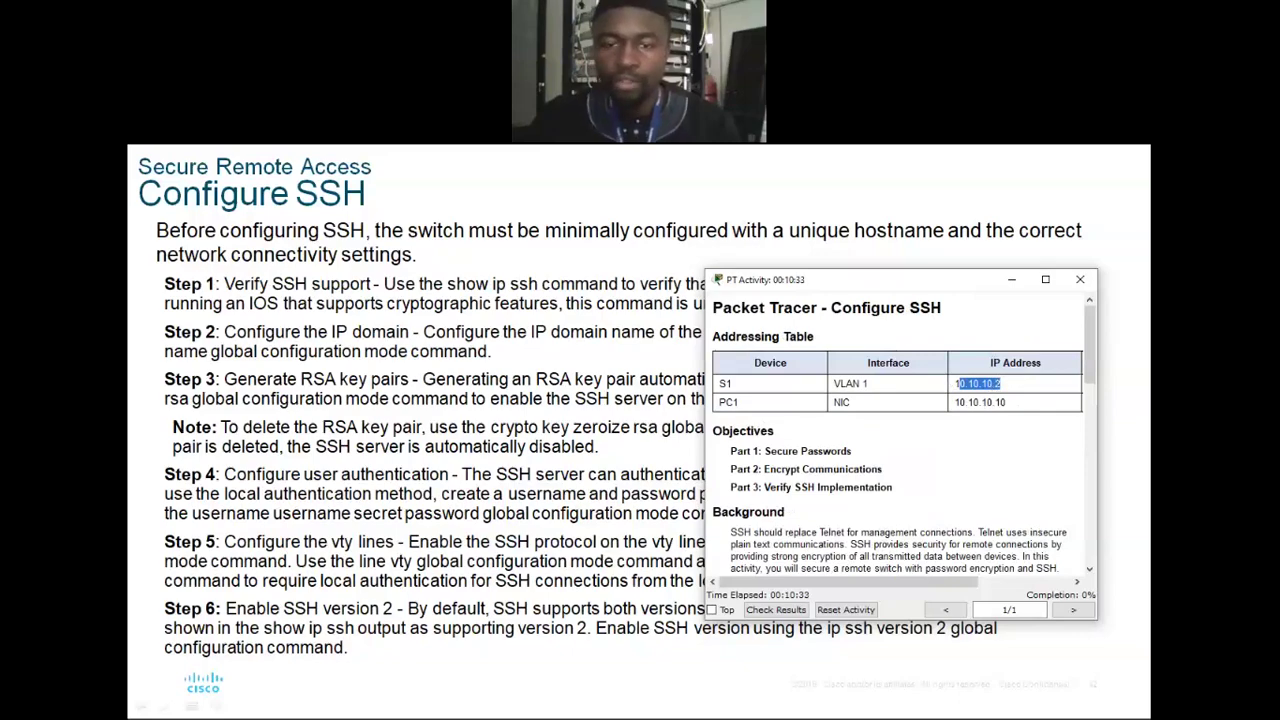
click(824, 668)
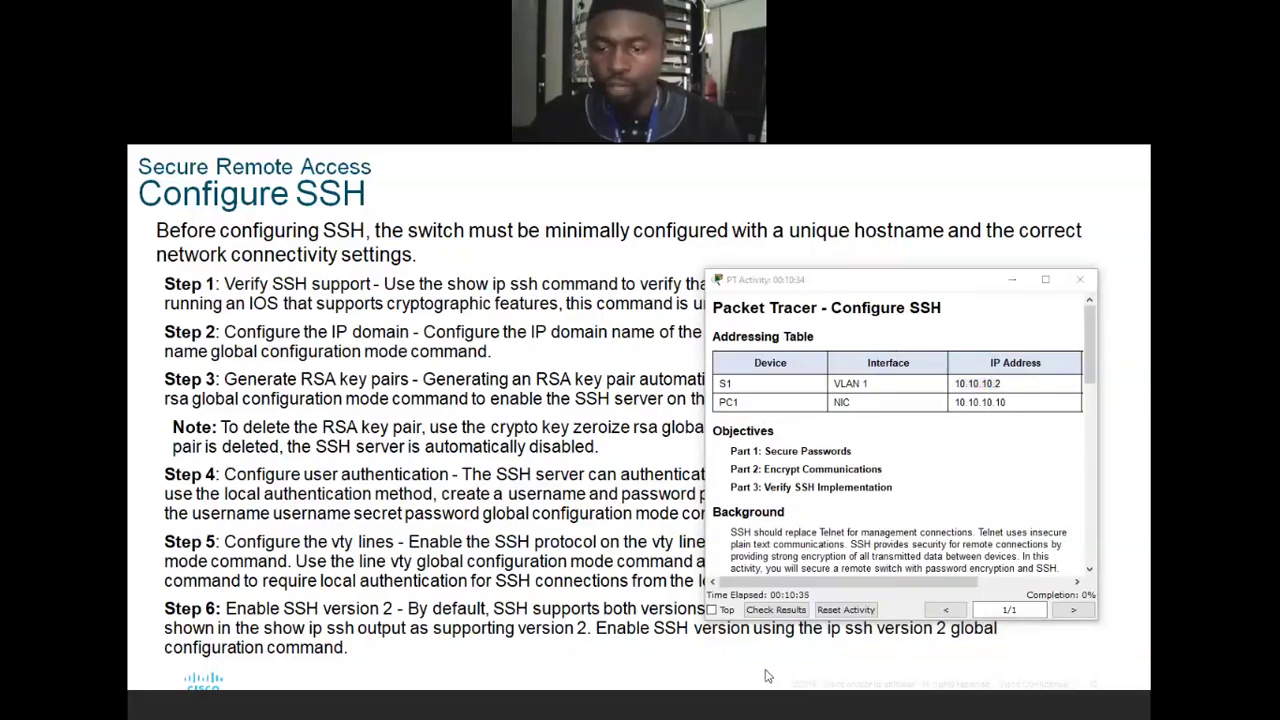
key(alt+Tab)
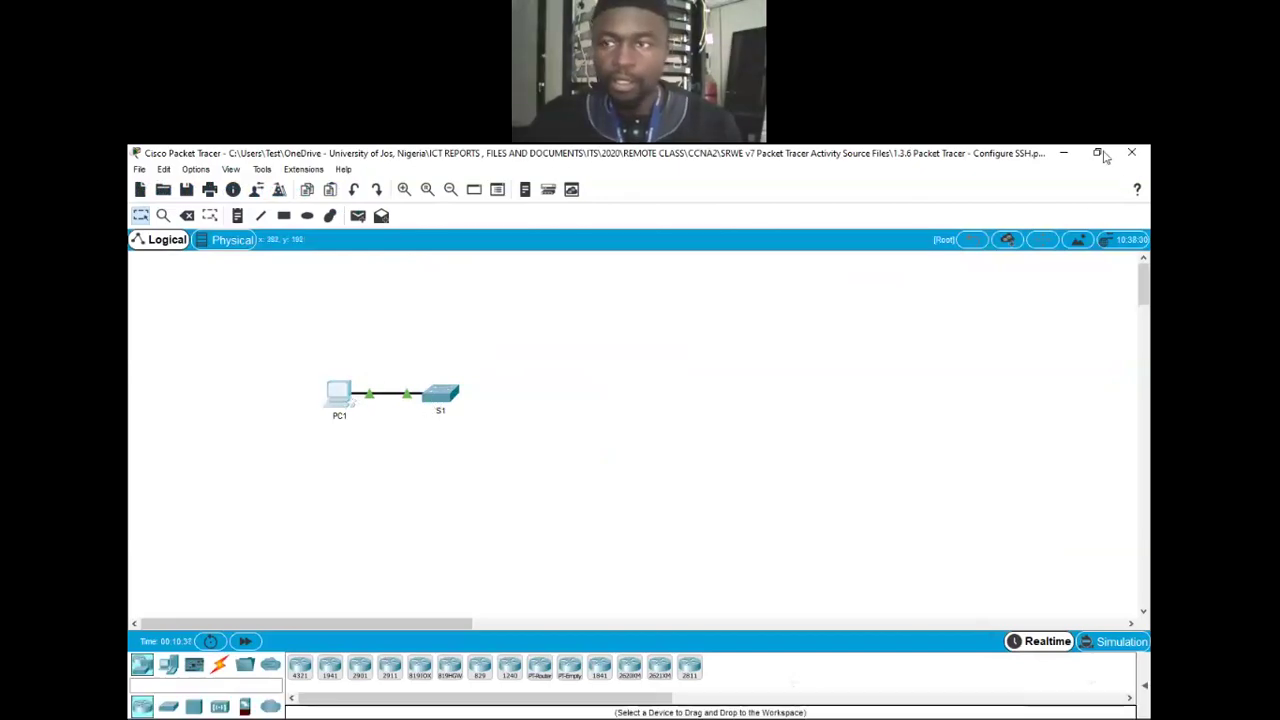
- Restore the Packet Tracer window and open the Command Prompt on PC1's Desktop
click(1097, 152)
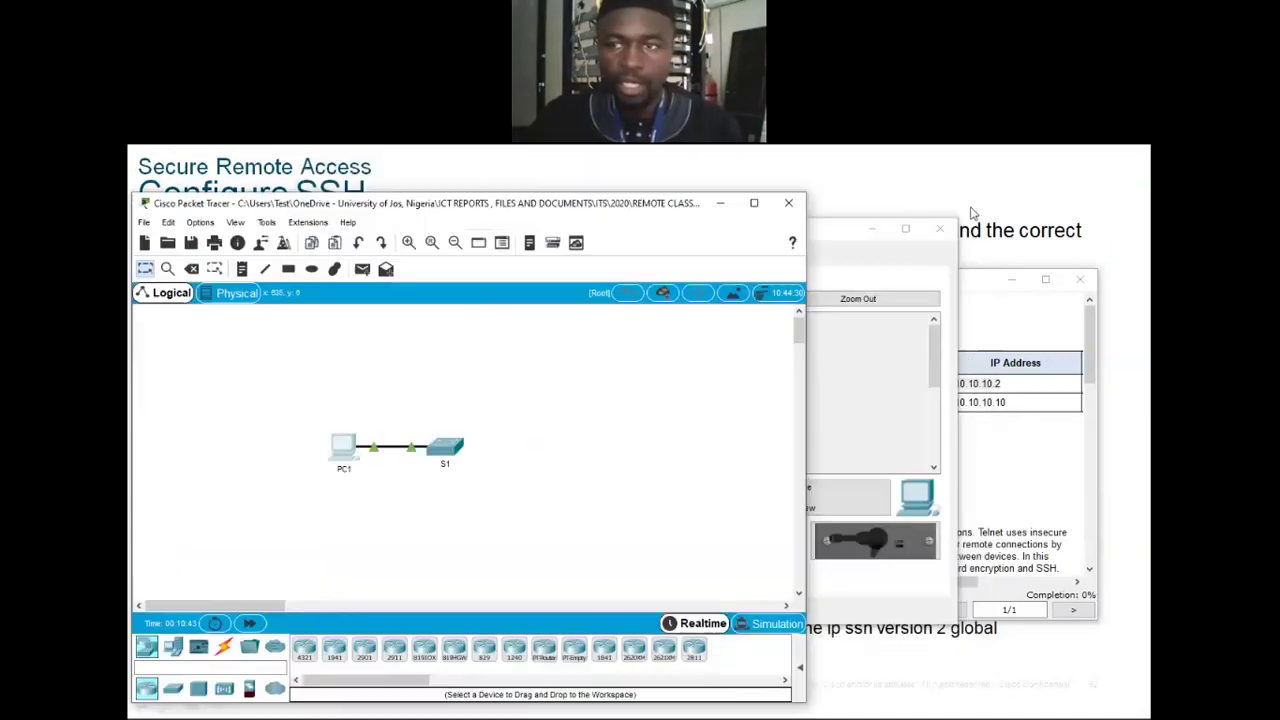
click(841, 379)
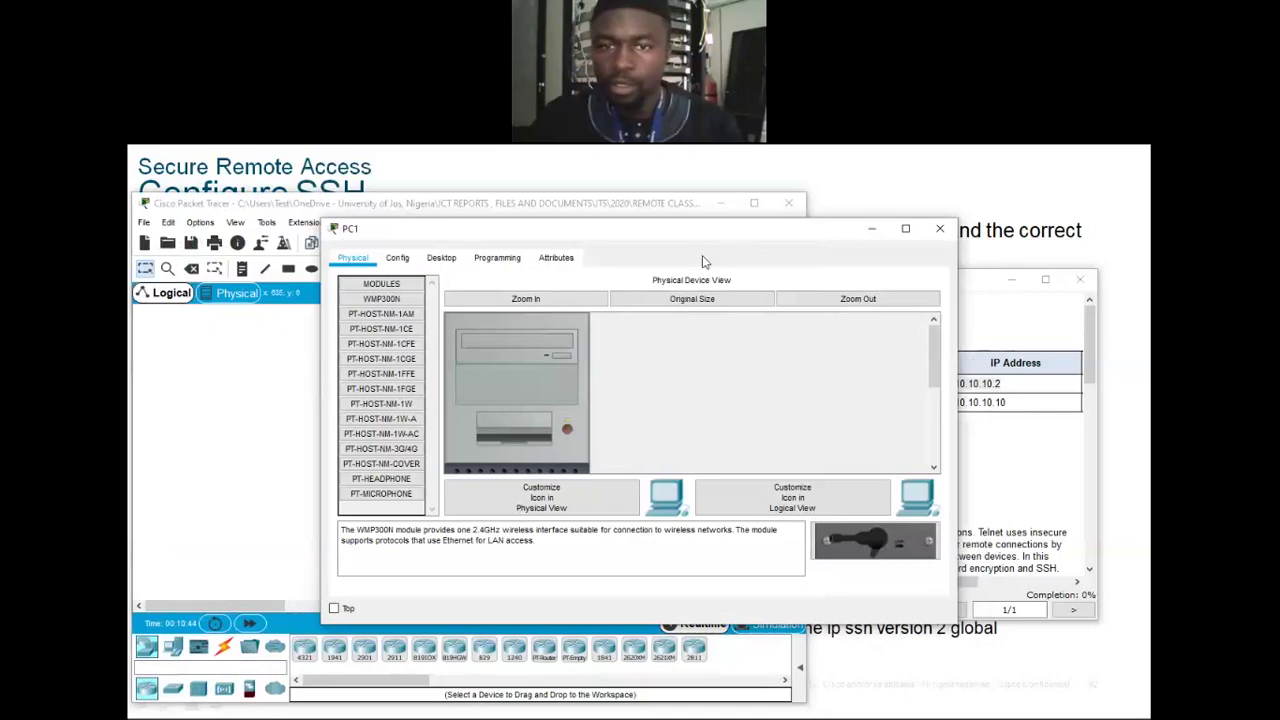
click(443, 258)
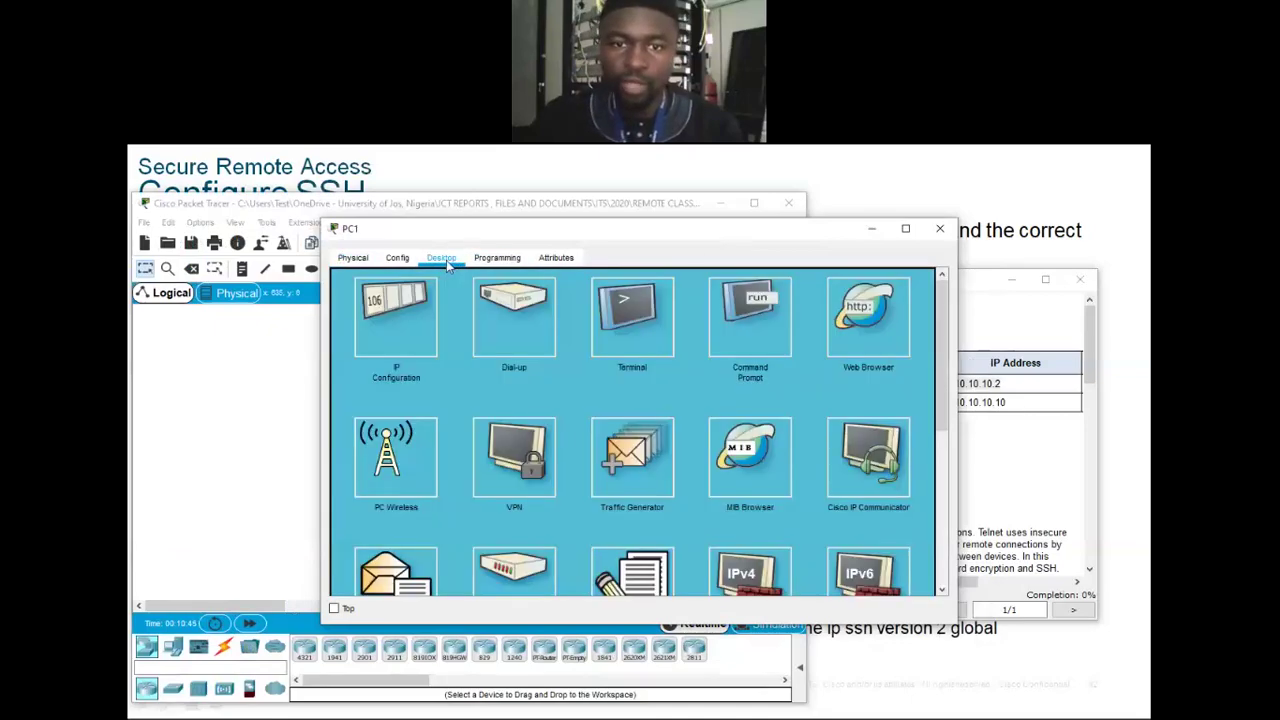
click(752, 318)
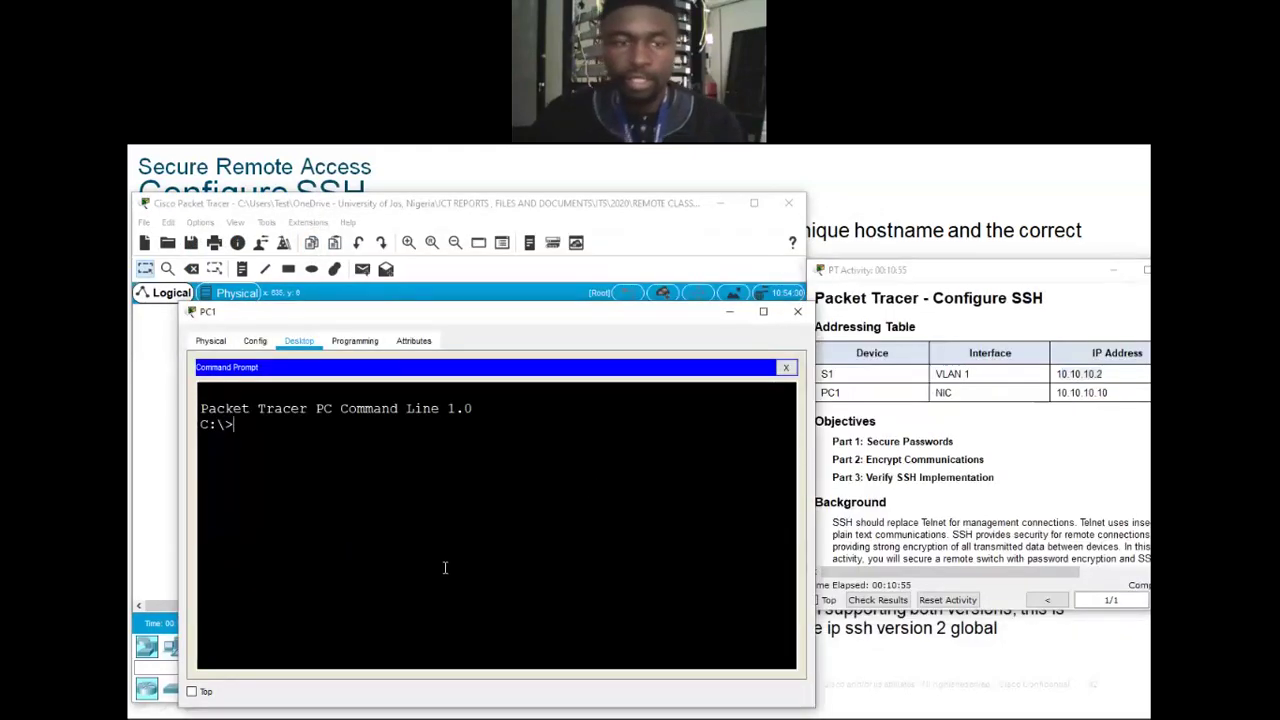
- Ping S1 at 10.10.10.2 from PC1, then open a Telnet session to it
text(ping )
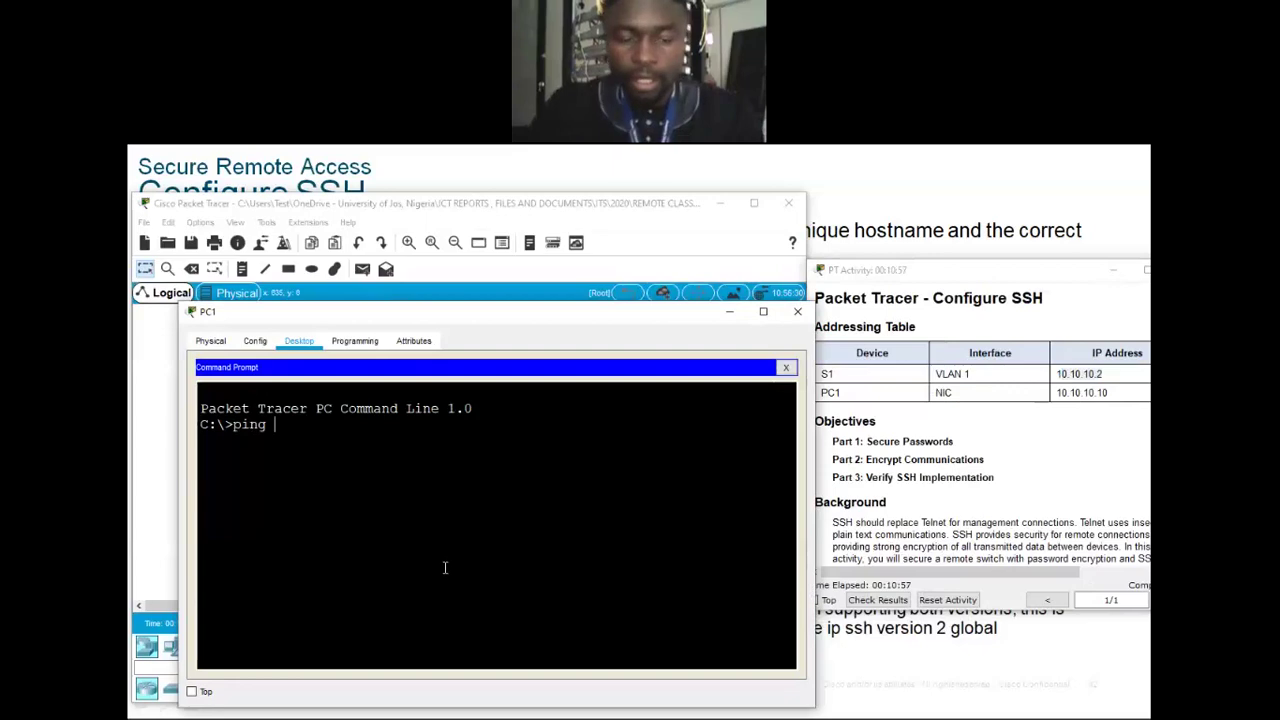
text(10.10.10)
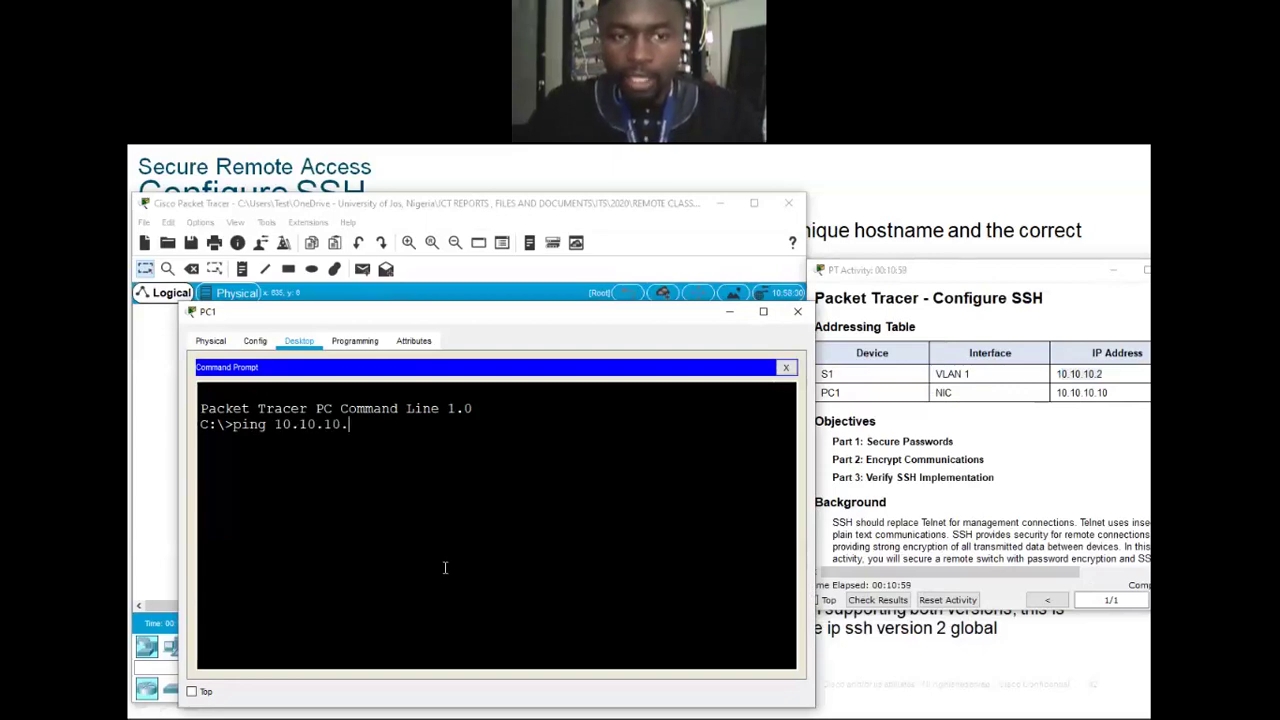
text(.2)
key(Return)
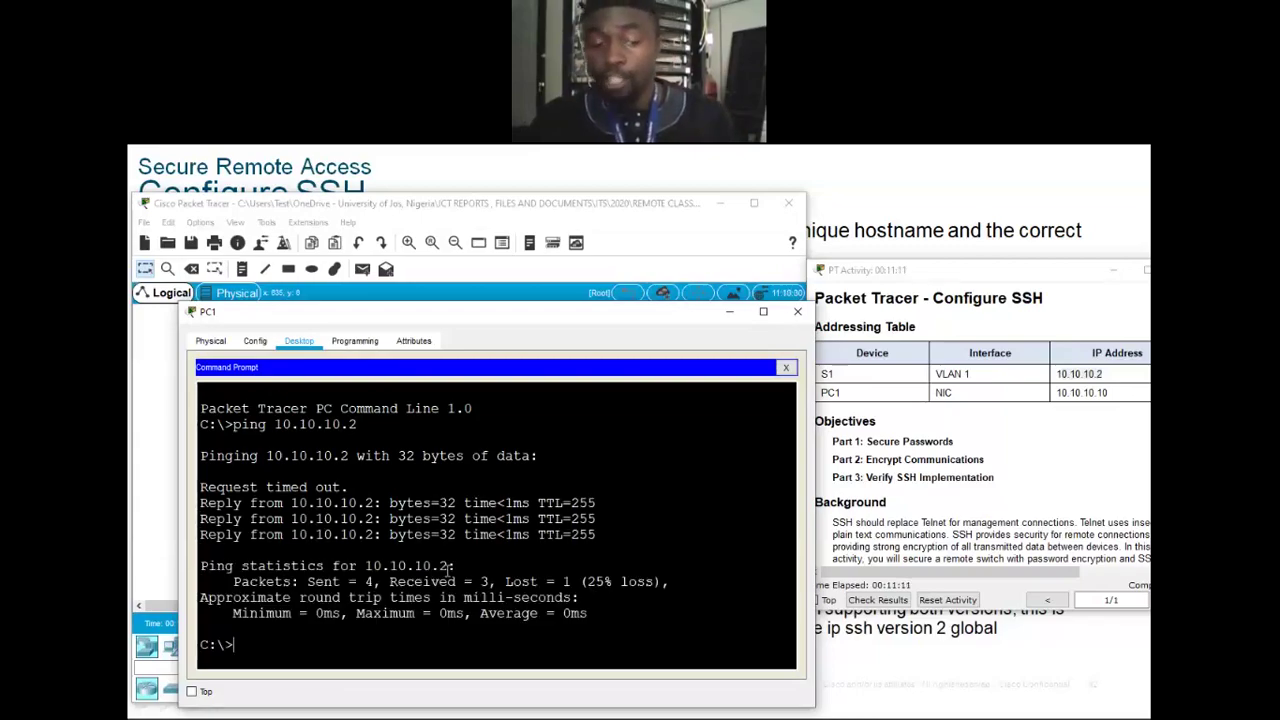
text(te)
drag(447, 613, 250, 645)
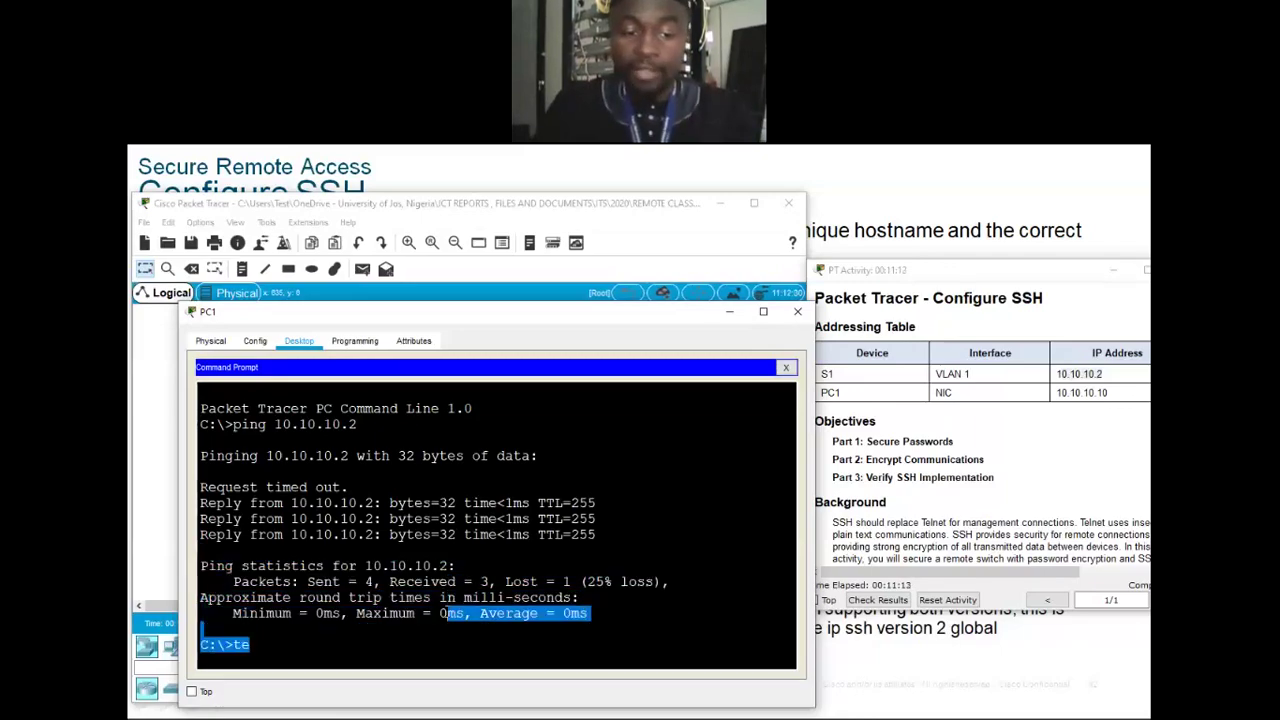
text(lnet)
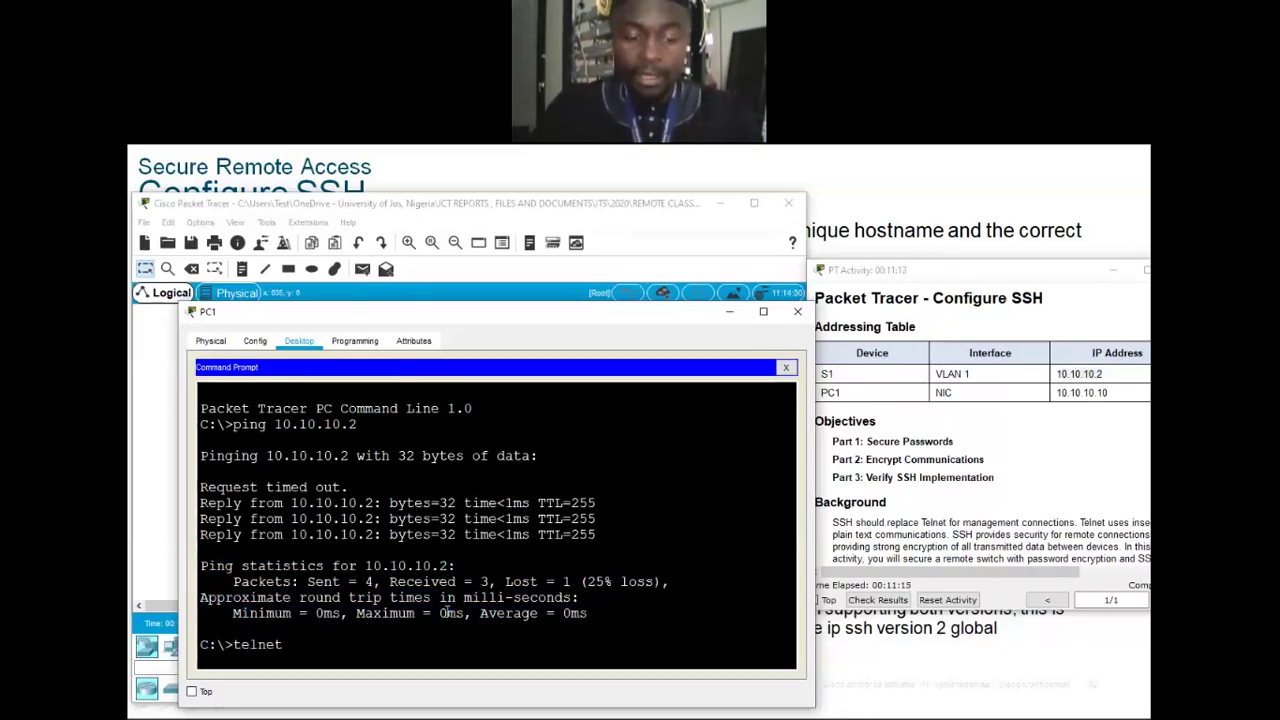
text( 10.10.10.)
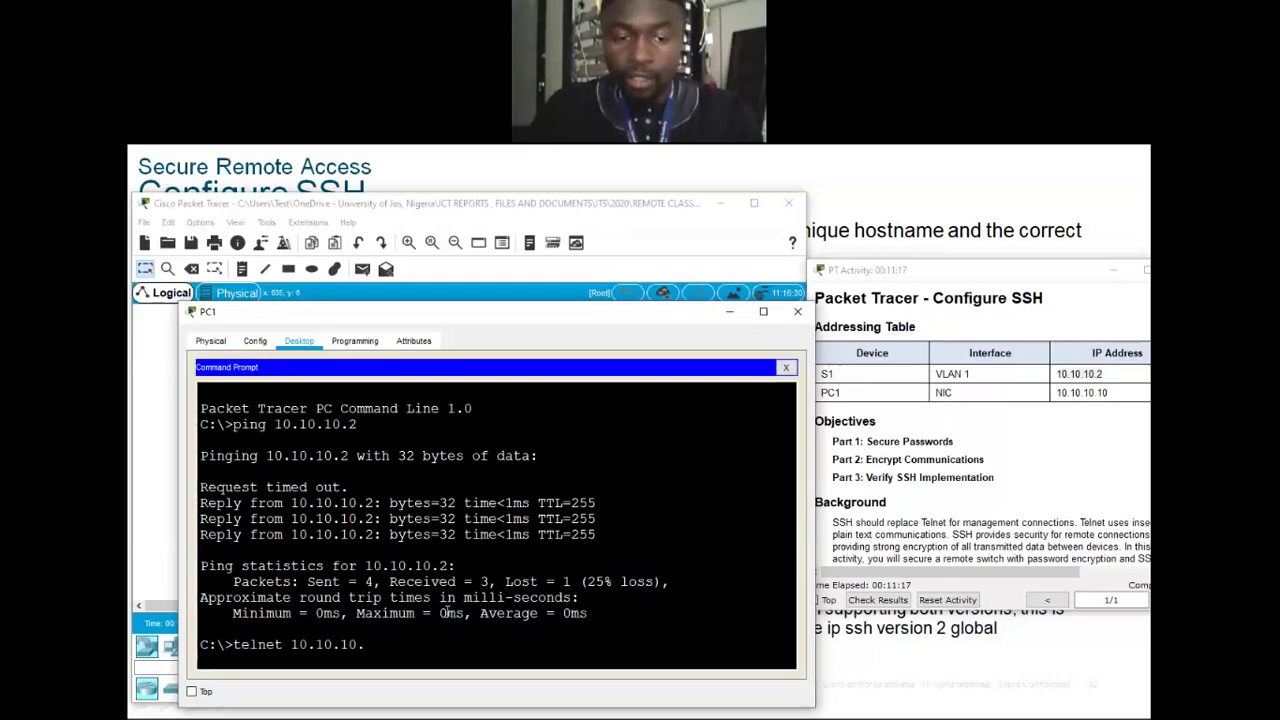
text(2)
key(Return)
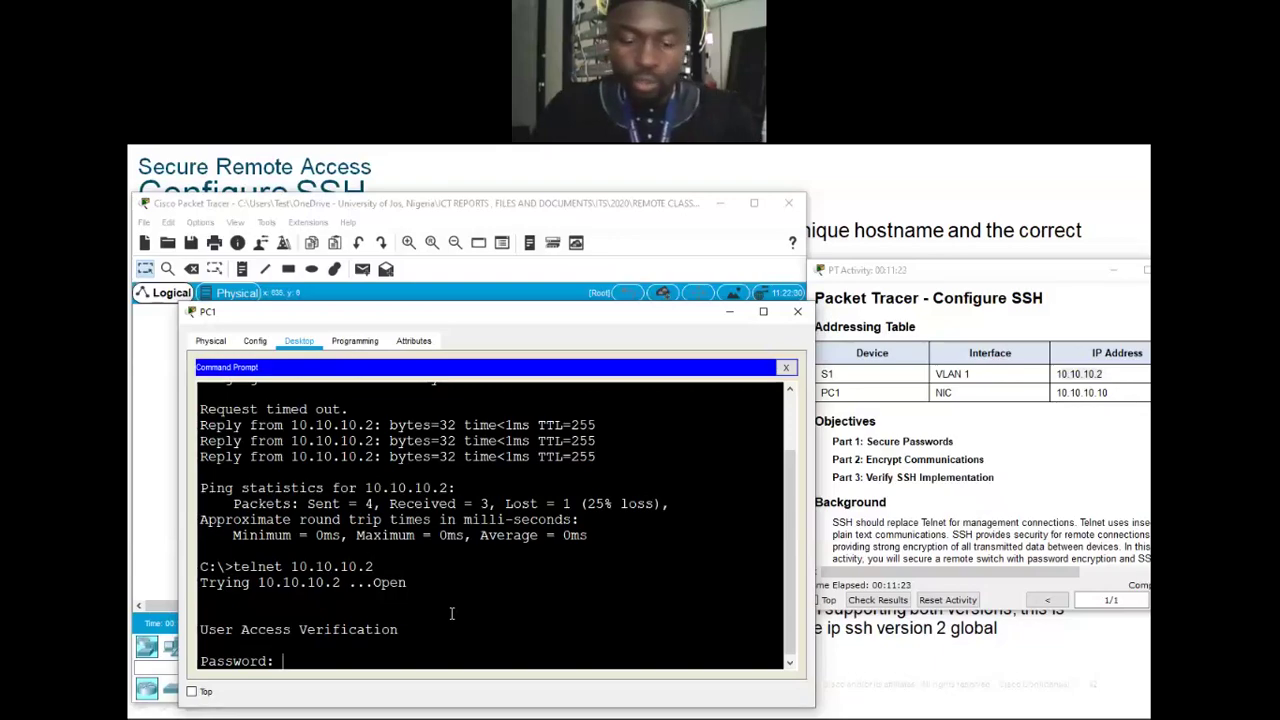
- Log in with the user and enable passwords to reach S1's privileged prompt
key(Return)
text(enable)
key(Return)
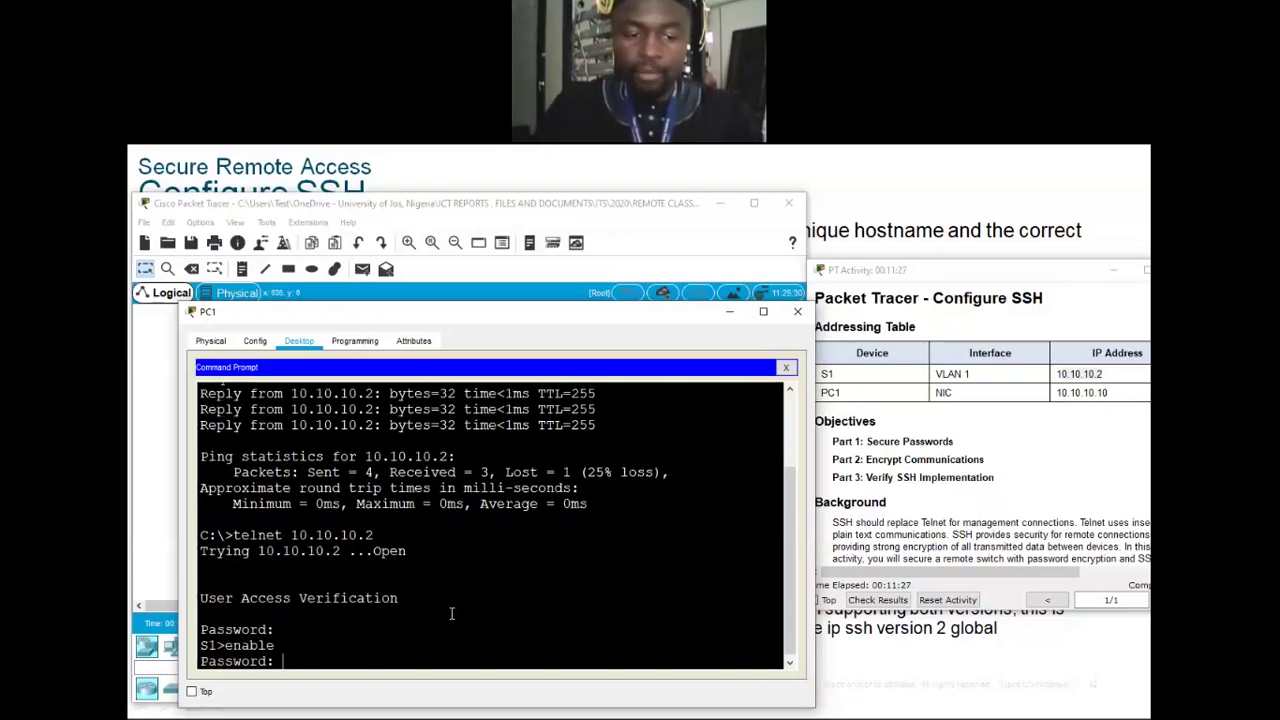
key(Return)
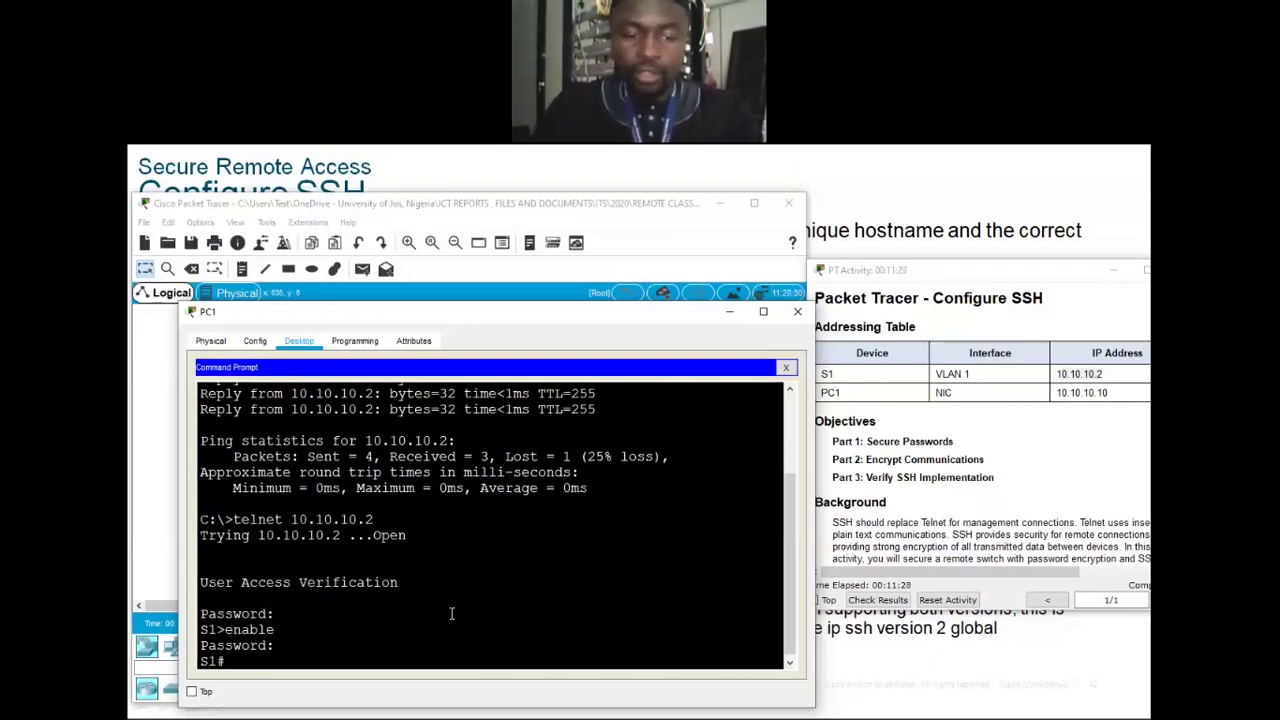
click(872, 276)
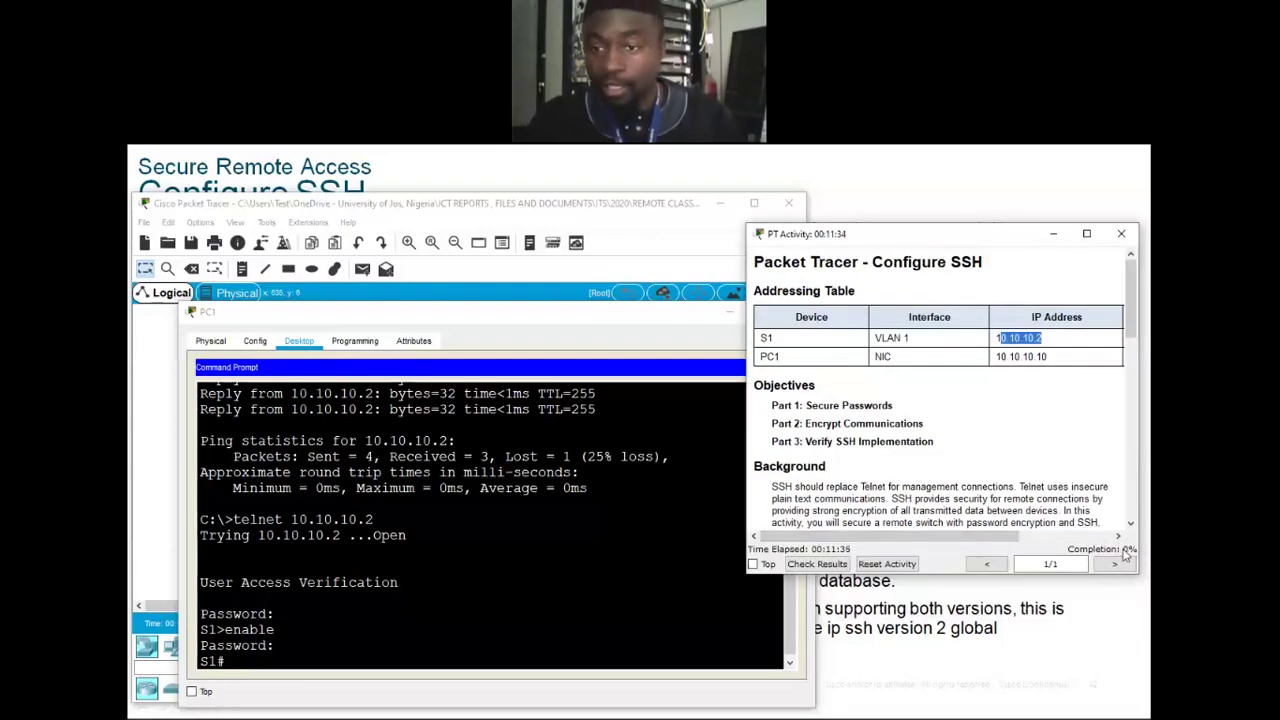
- Scroll the instructions, then bring PC1's prompt, logged into S1#, back to the front
scroll(991, 437, down, 4)
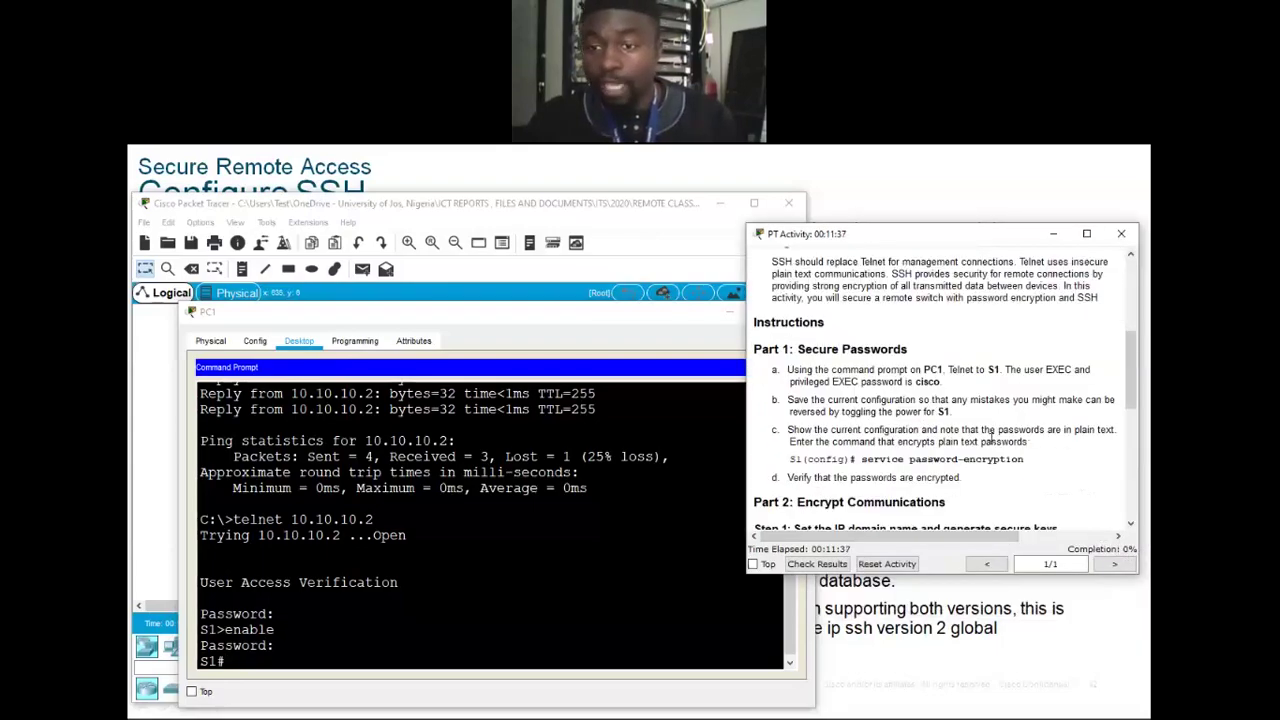
scroll(991, 437, down, 1)
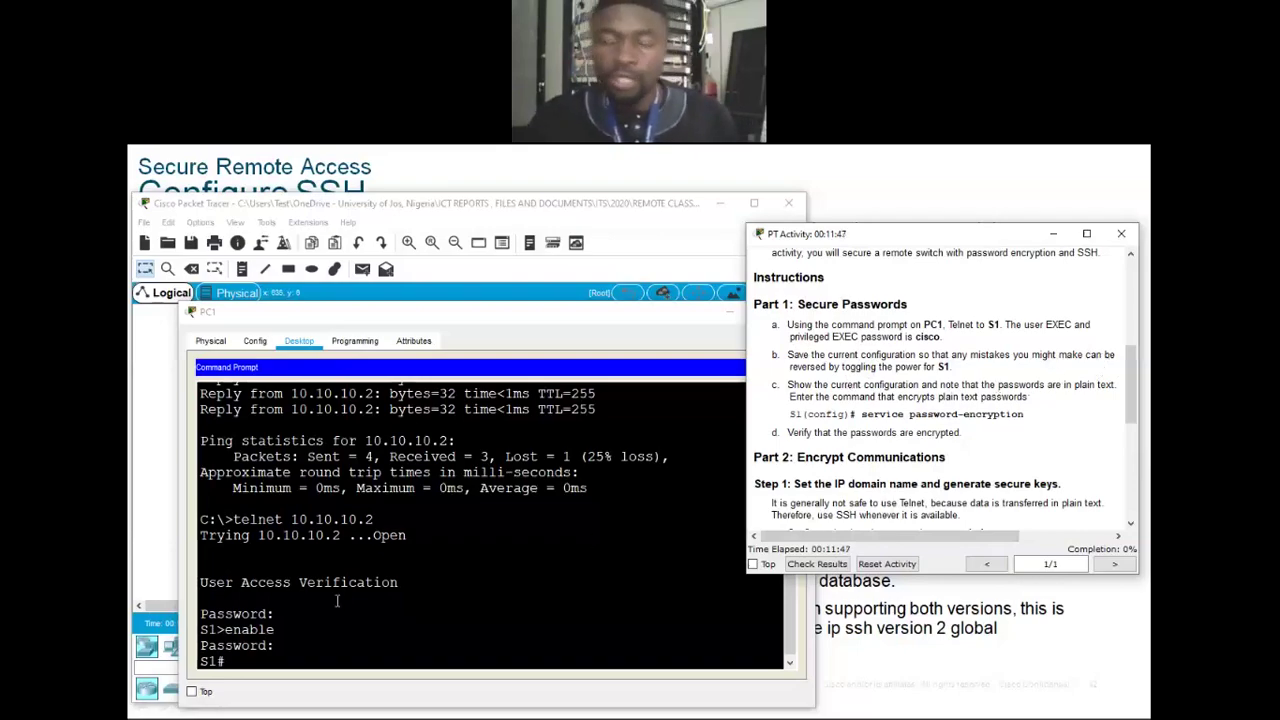
click(304, 602)
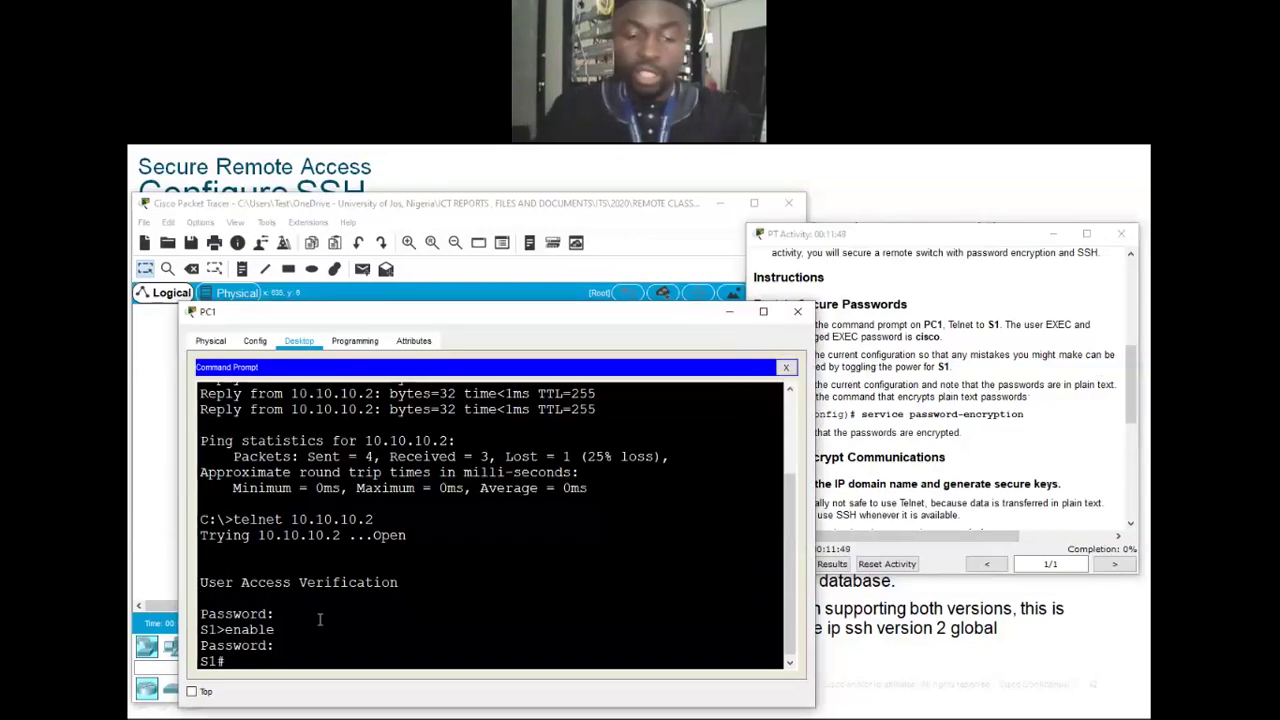
- Save S1's configuration with copy running-config startup-config, accepting the default filename
text(copy run)
key(Tab)
text(st)
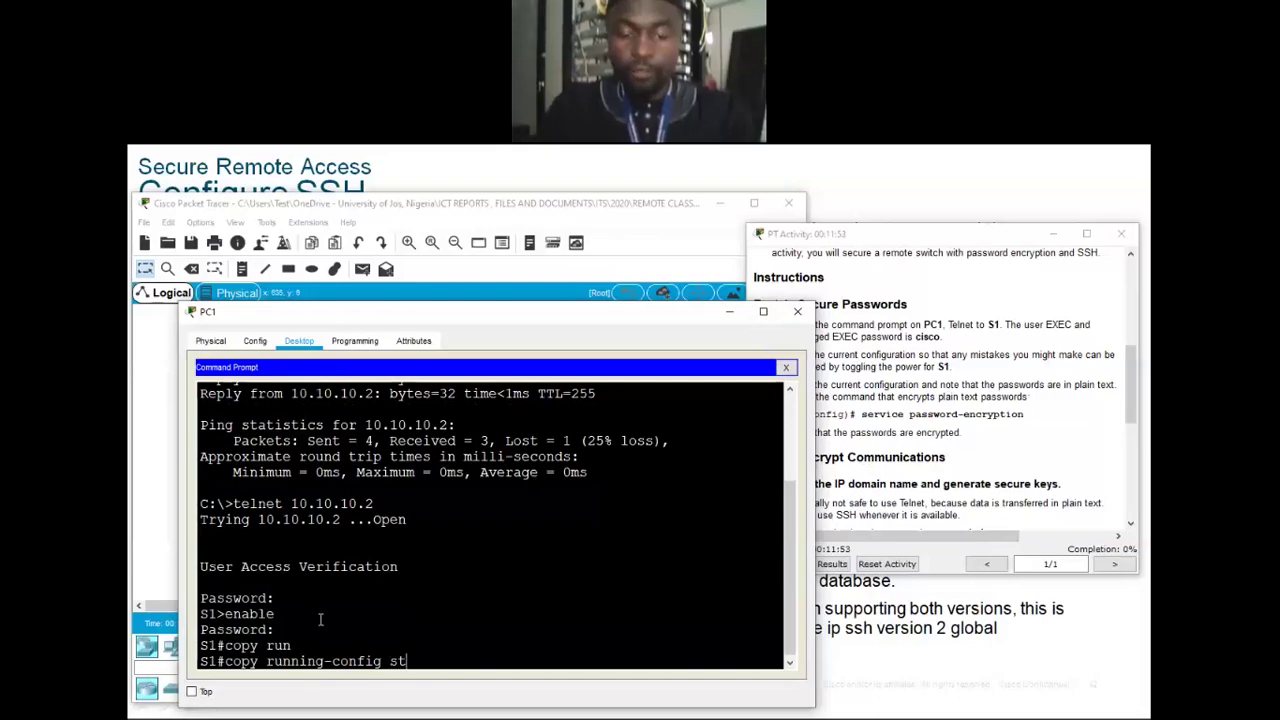
text(artup-config)
key(Tab)
key(Return)
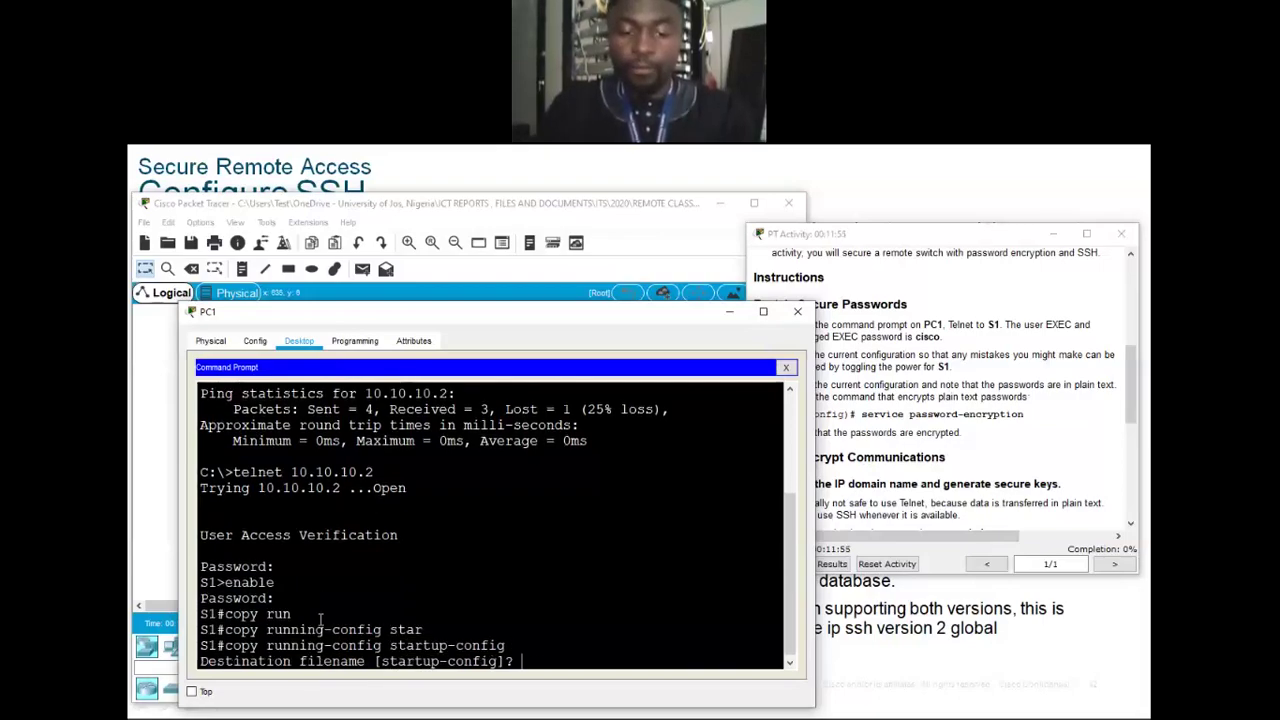
key(Return)
- List S1's running-config and highlight the plain-text enable and VTY 0 4 / 5 15 passwords
click(903, 413)
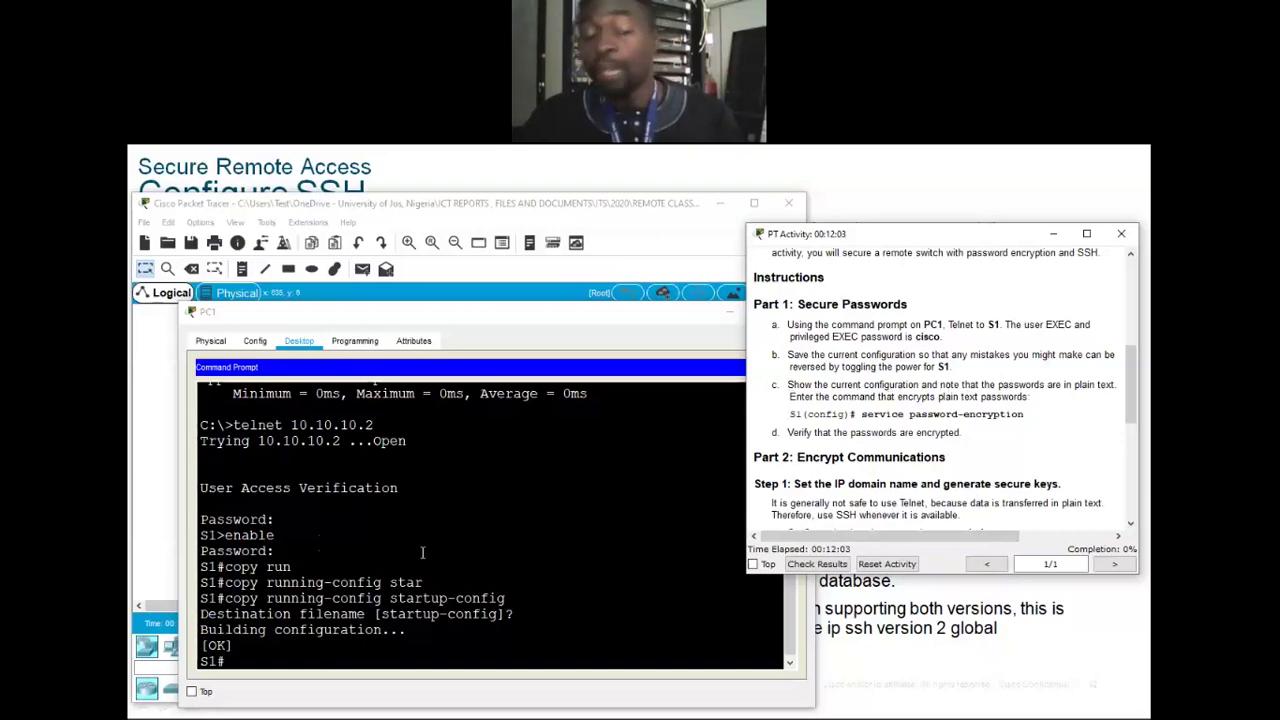
click(537, 630)
text(show run)
key(Tab)
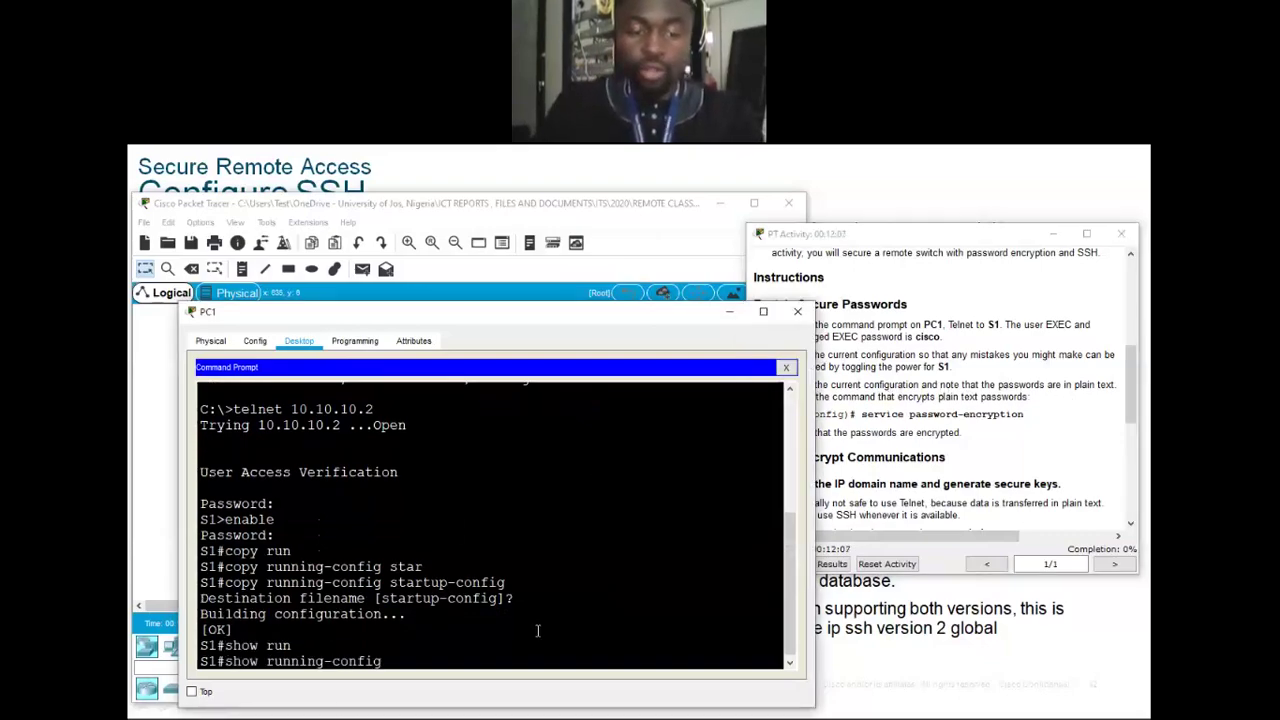
key(Return)
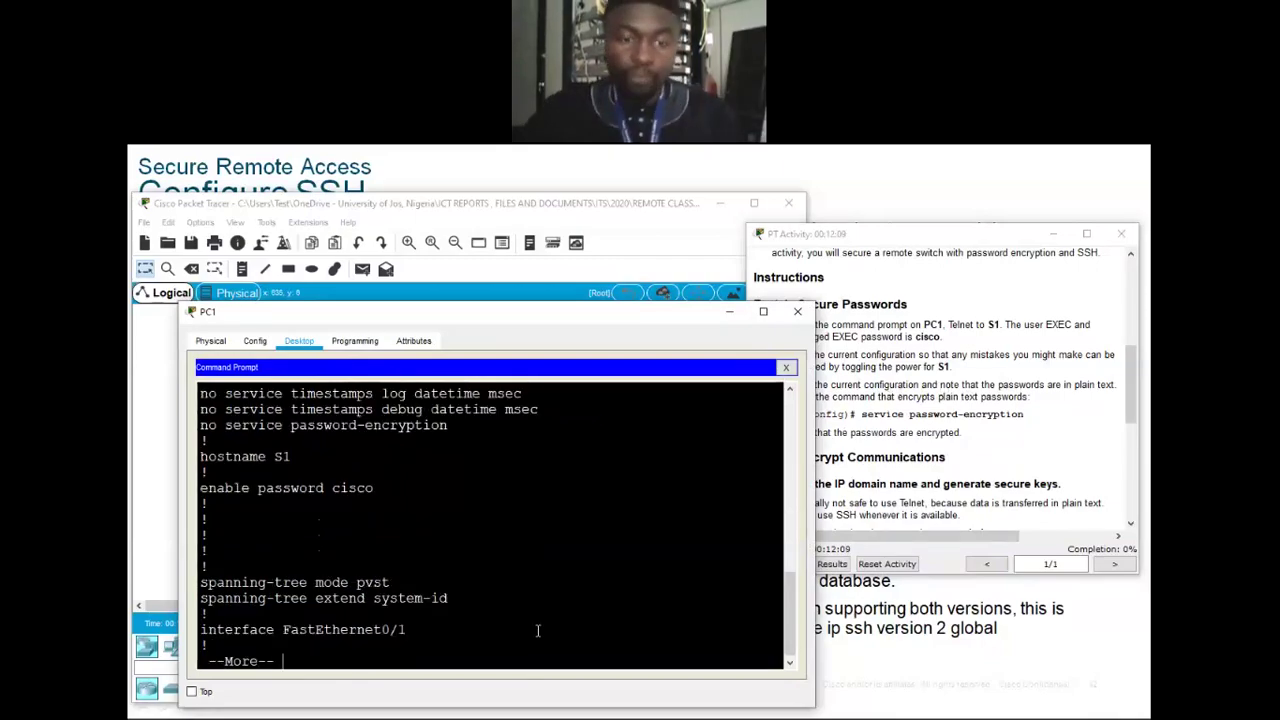
drag(218, 487, 385, 497)
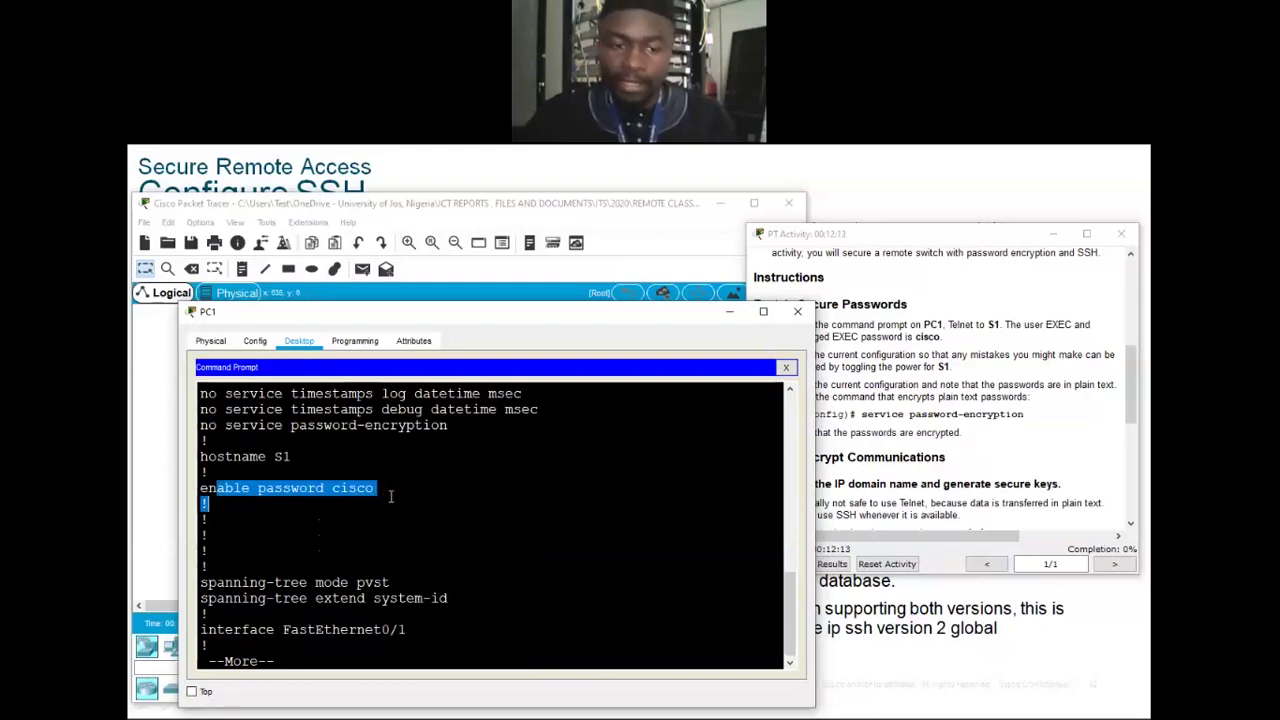
key(space)
key(space)
key(space)
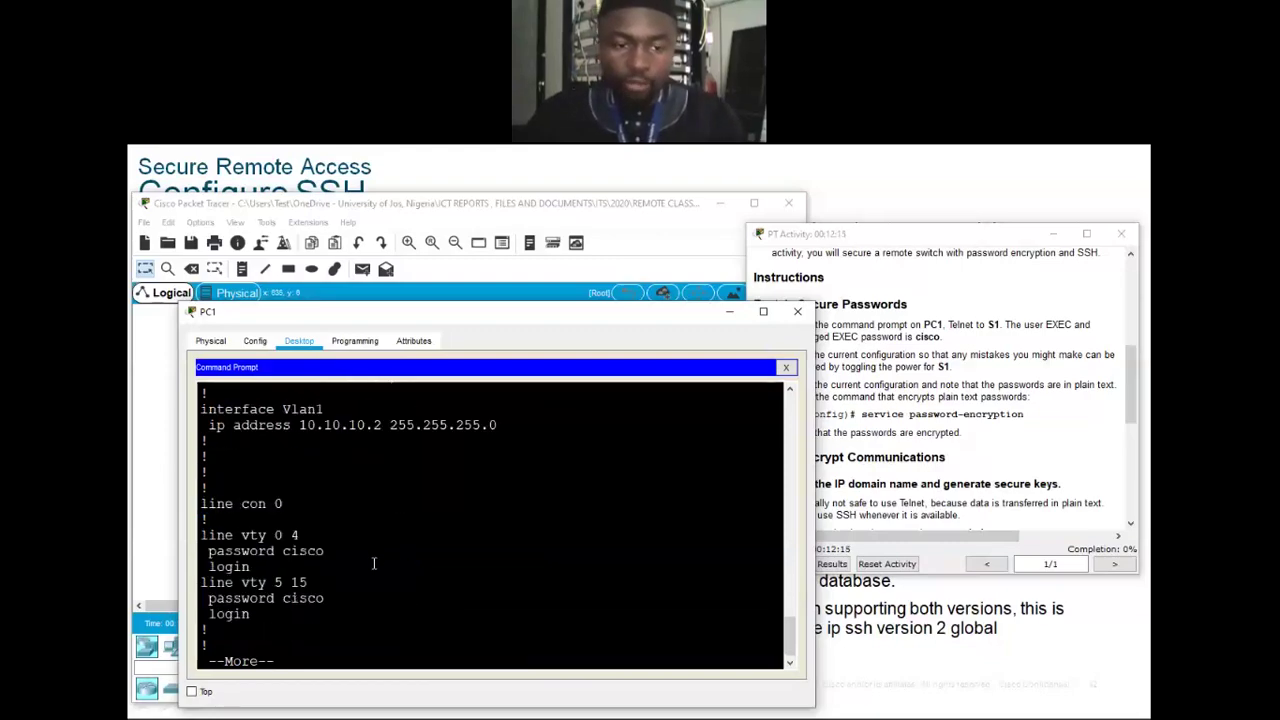
drag(216, 548, 340, 552)
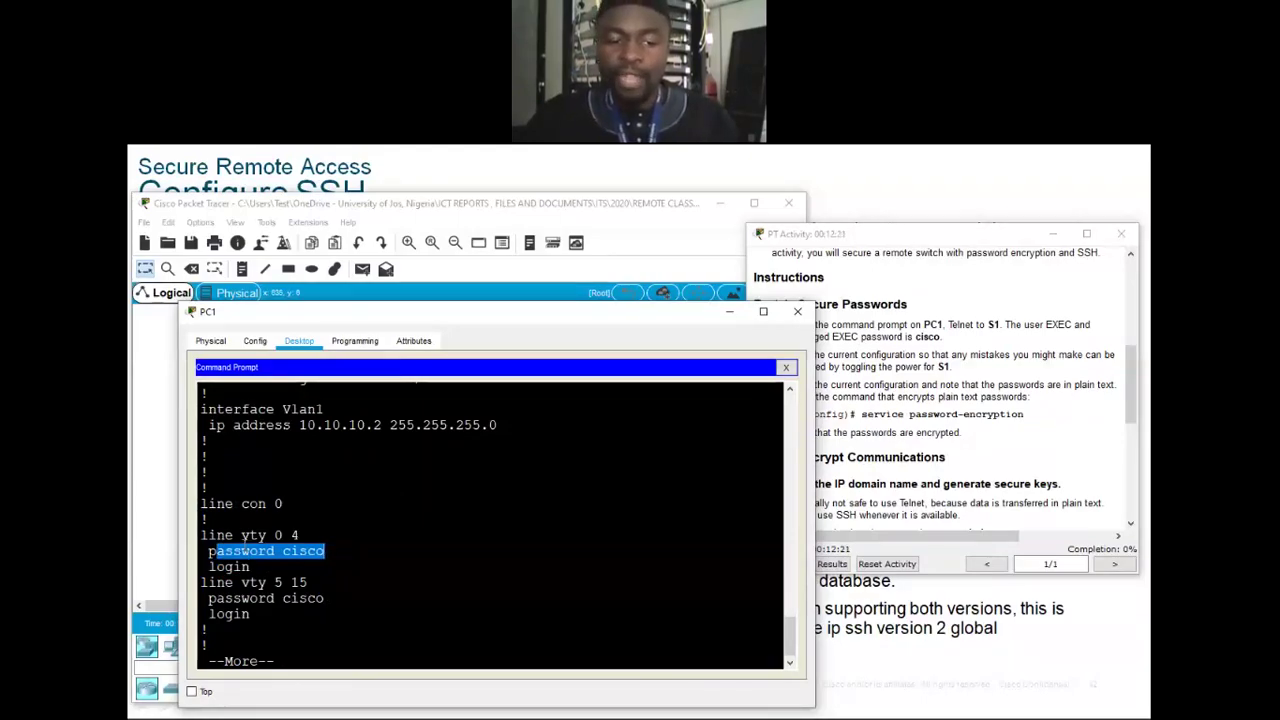
drag(208, 568, 257, 571)
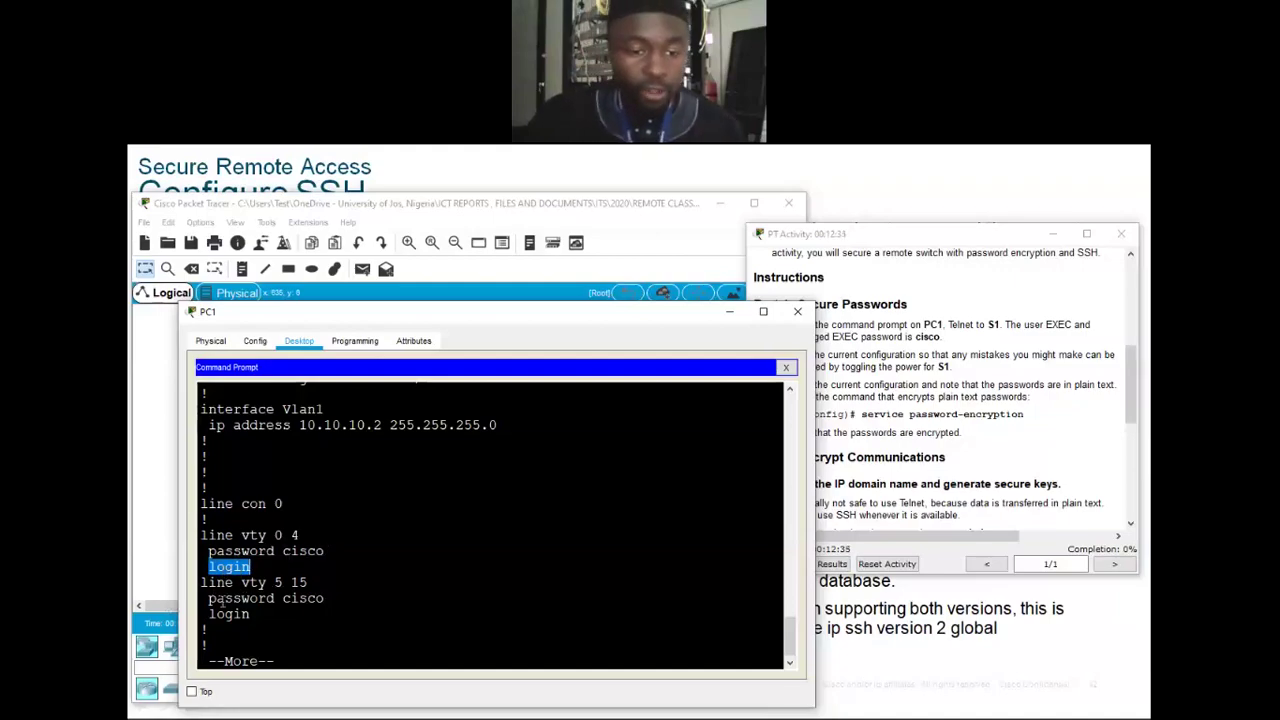
drag(223, 598, 320, 605)
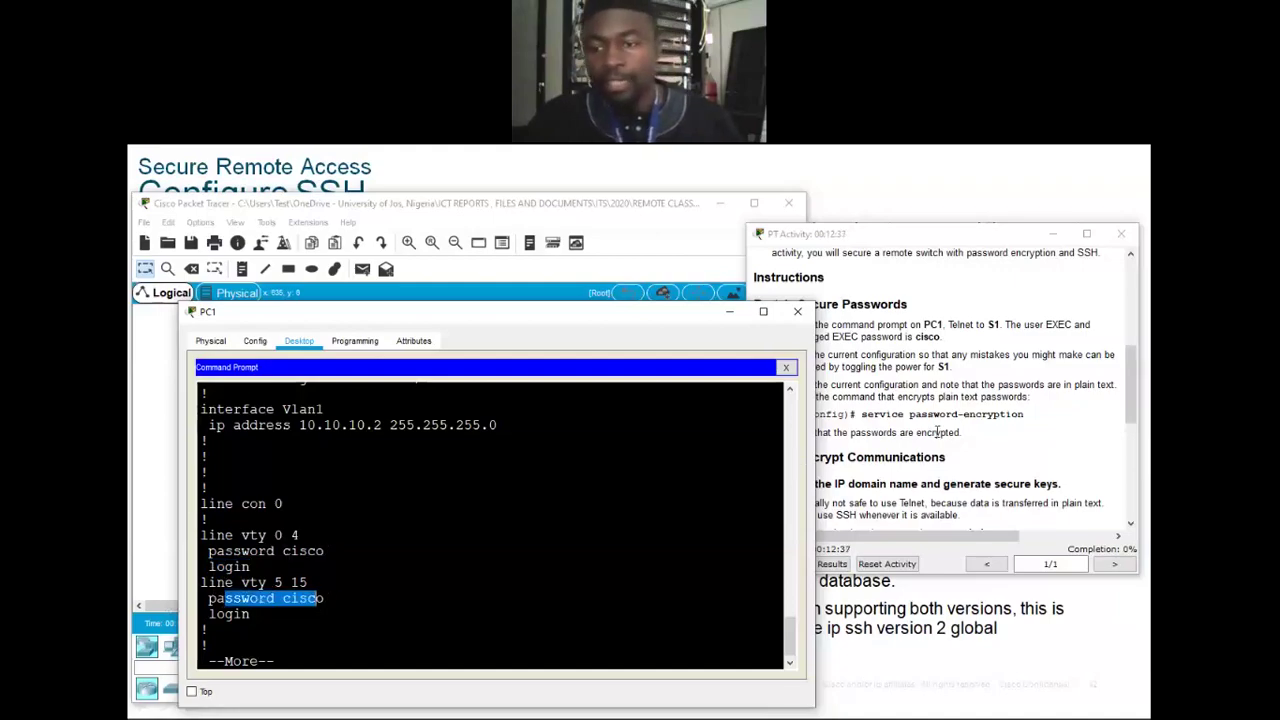
- Highlight the service password-encryption command in the activity instructions
click(806, 430)
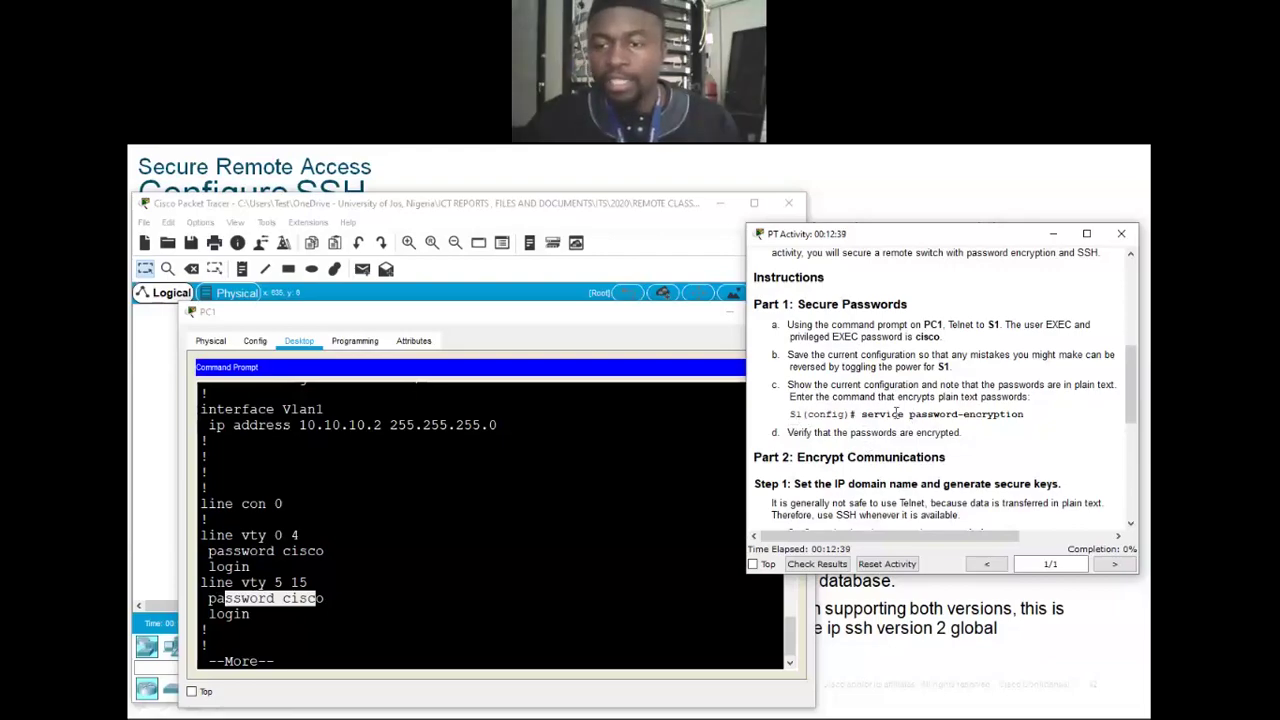
drag(885, 413, 1038, 417)
click(386, 631)
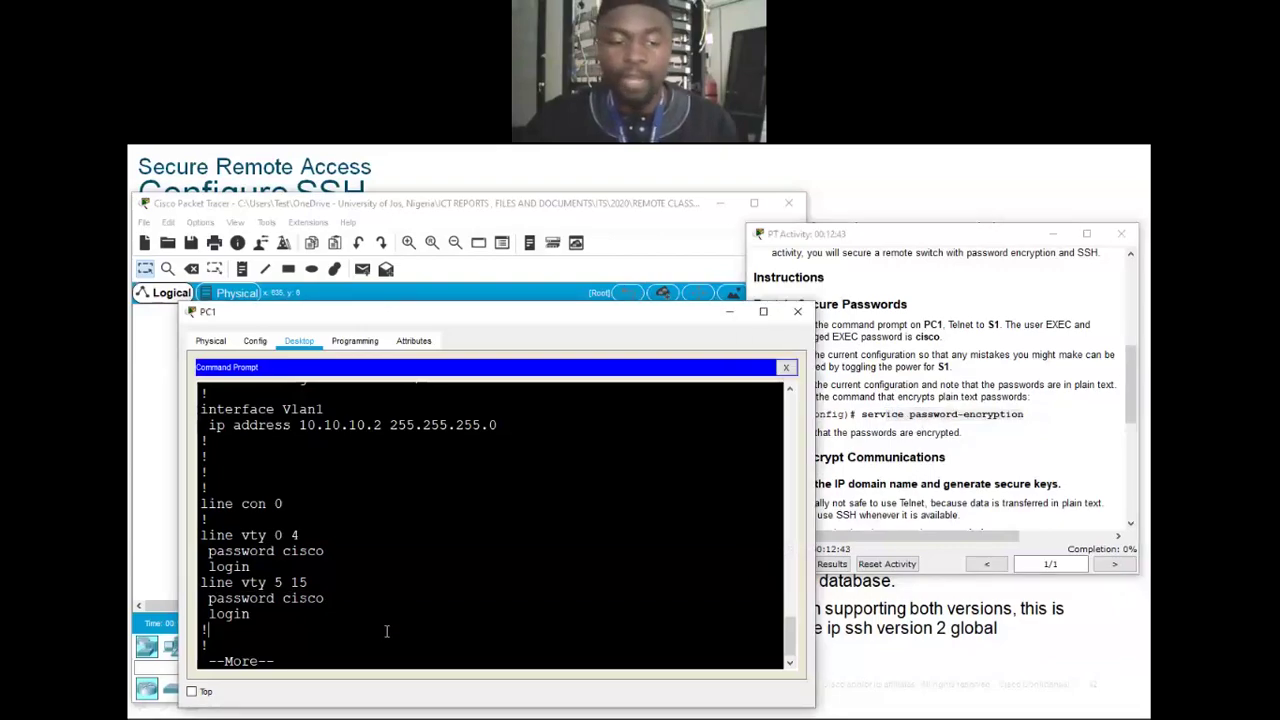
- Enter config t on S1 and apply service password-encryption
key(space)
text(config t)
key(Return)
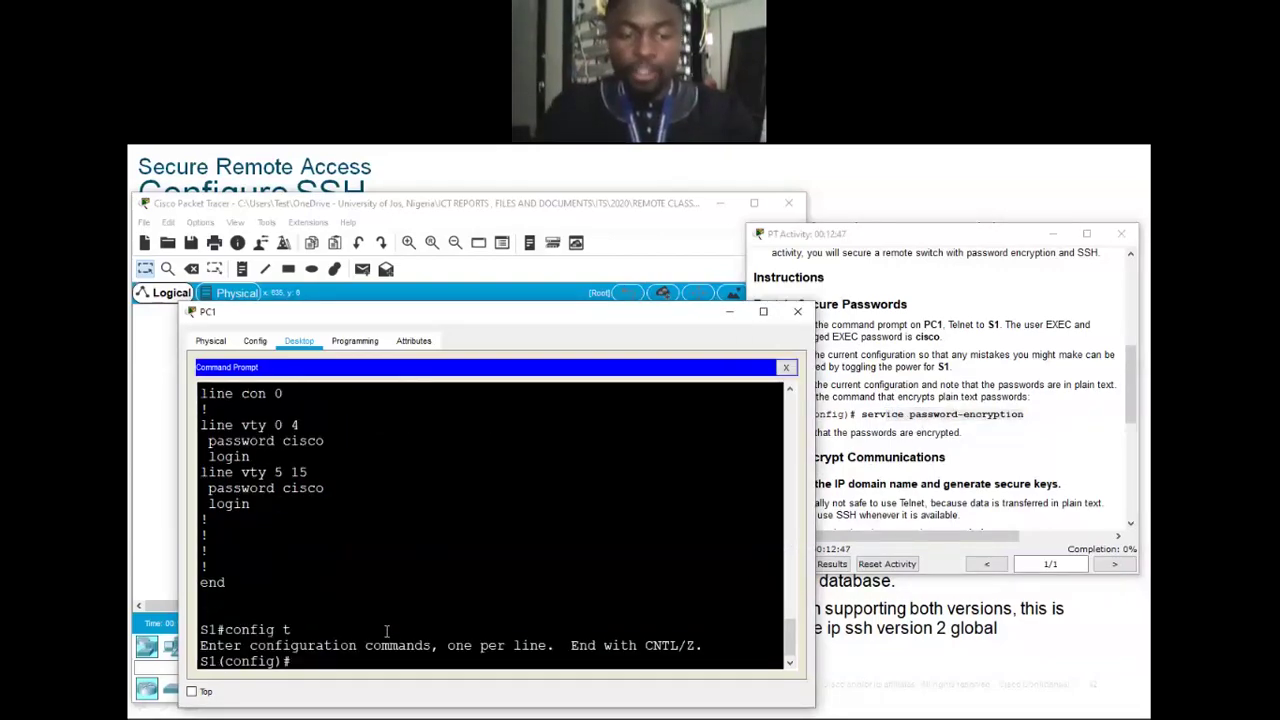
text(servi)
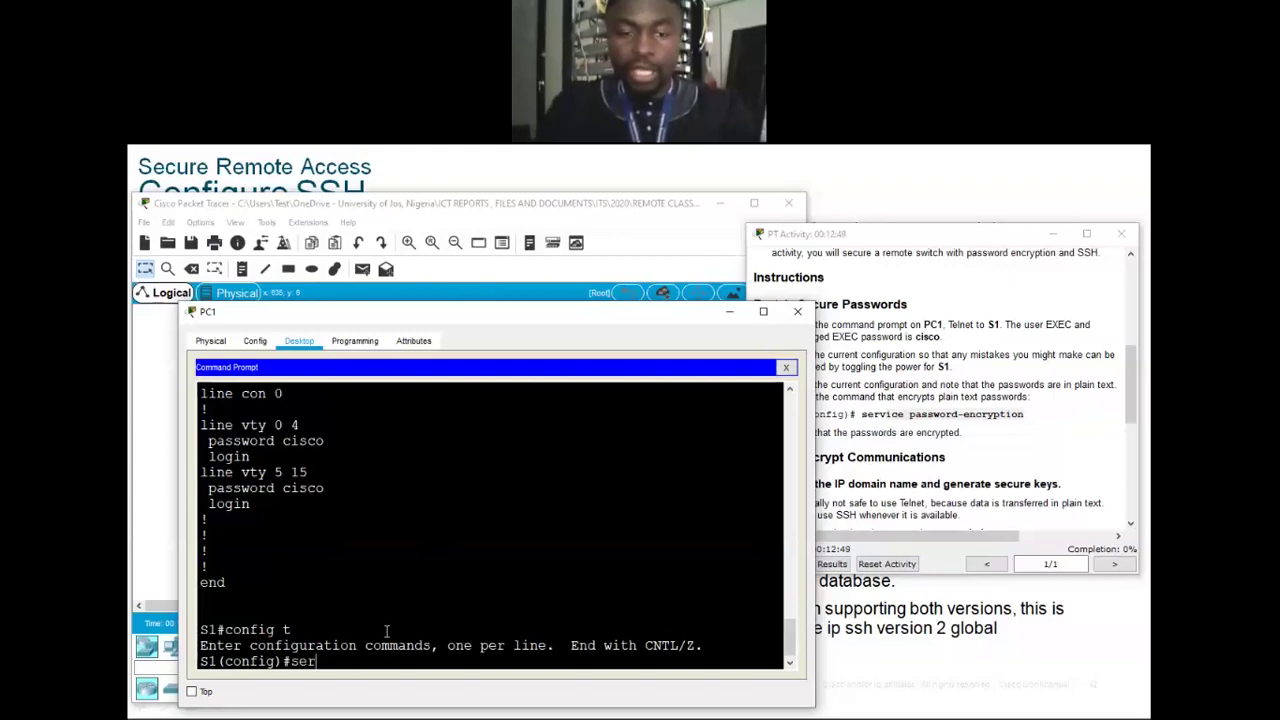
key(Tab)
text(pass)
key(Tab)
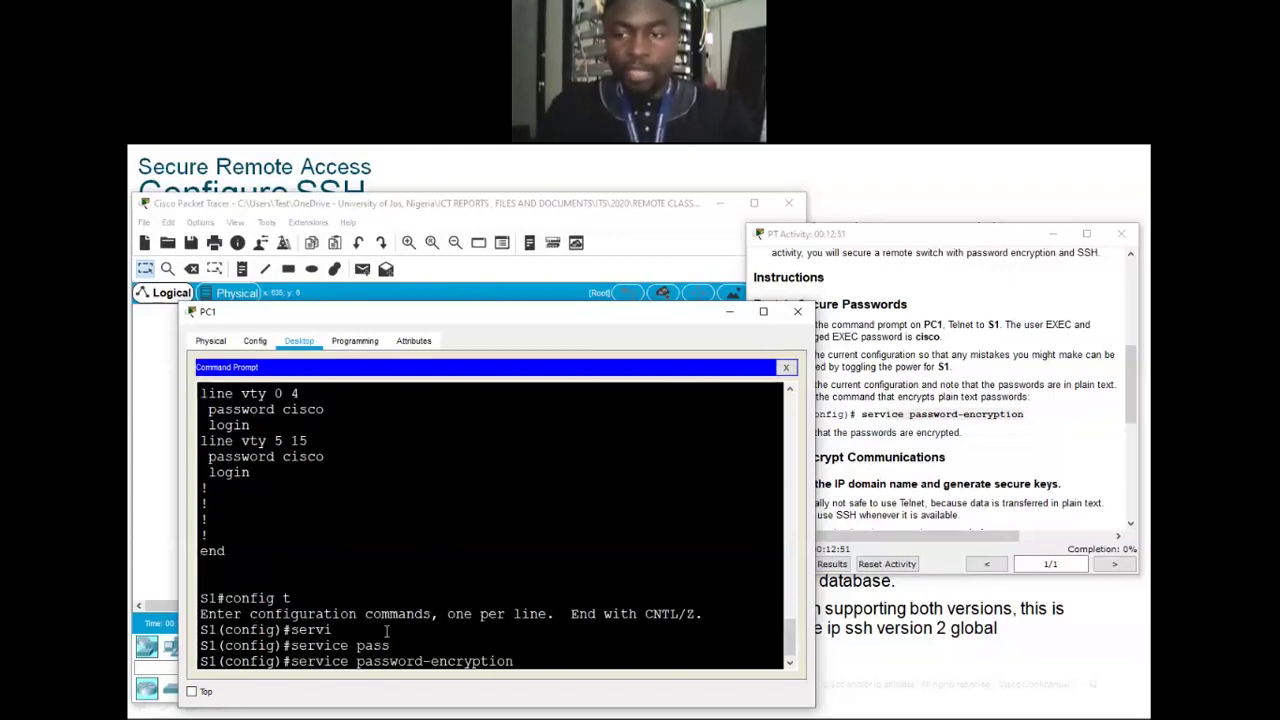
key(Return)
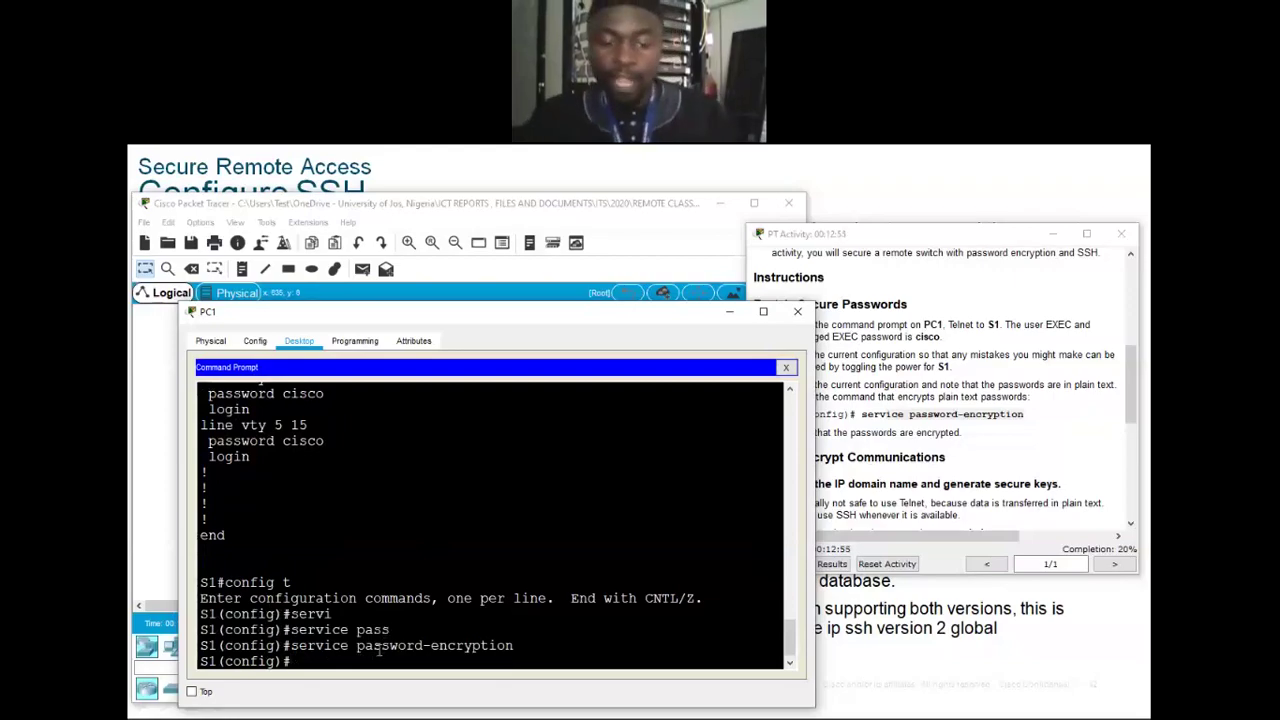
click(1122, 561)
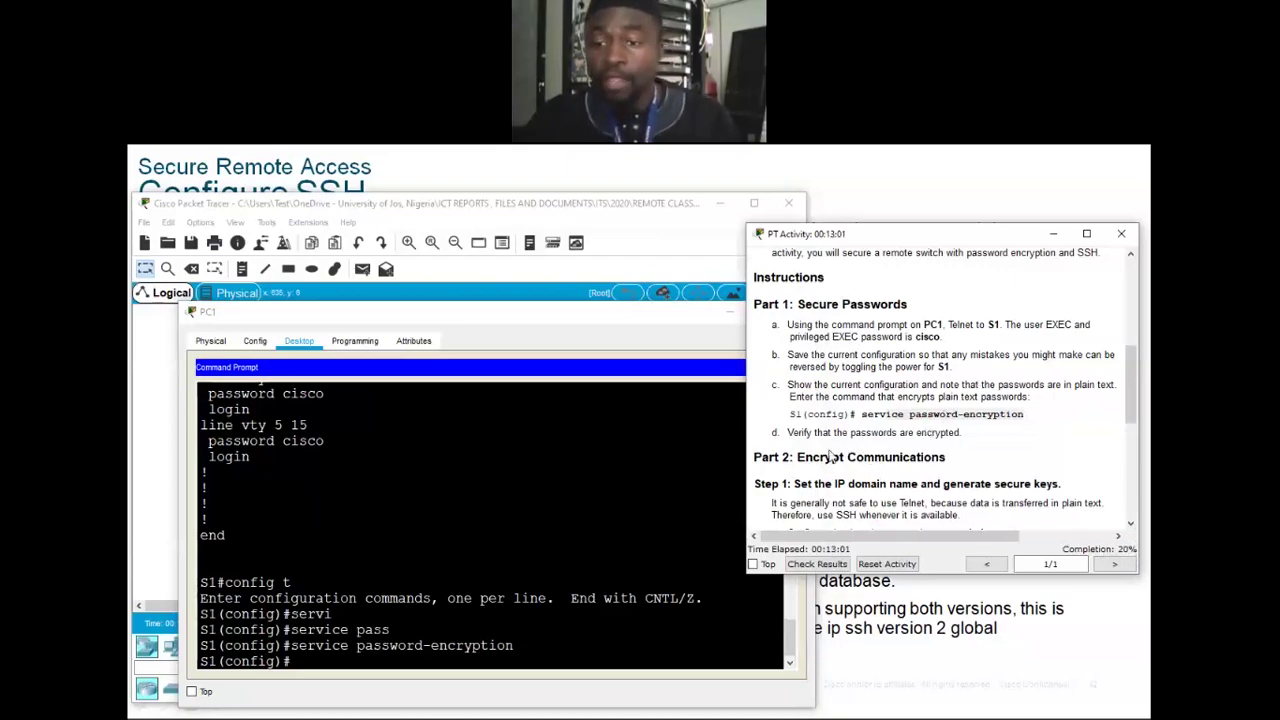
click(494, 624)
- Run do show run and highlight the now-encrypted enable and VTY passwords
text(do sh)
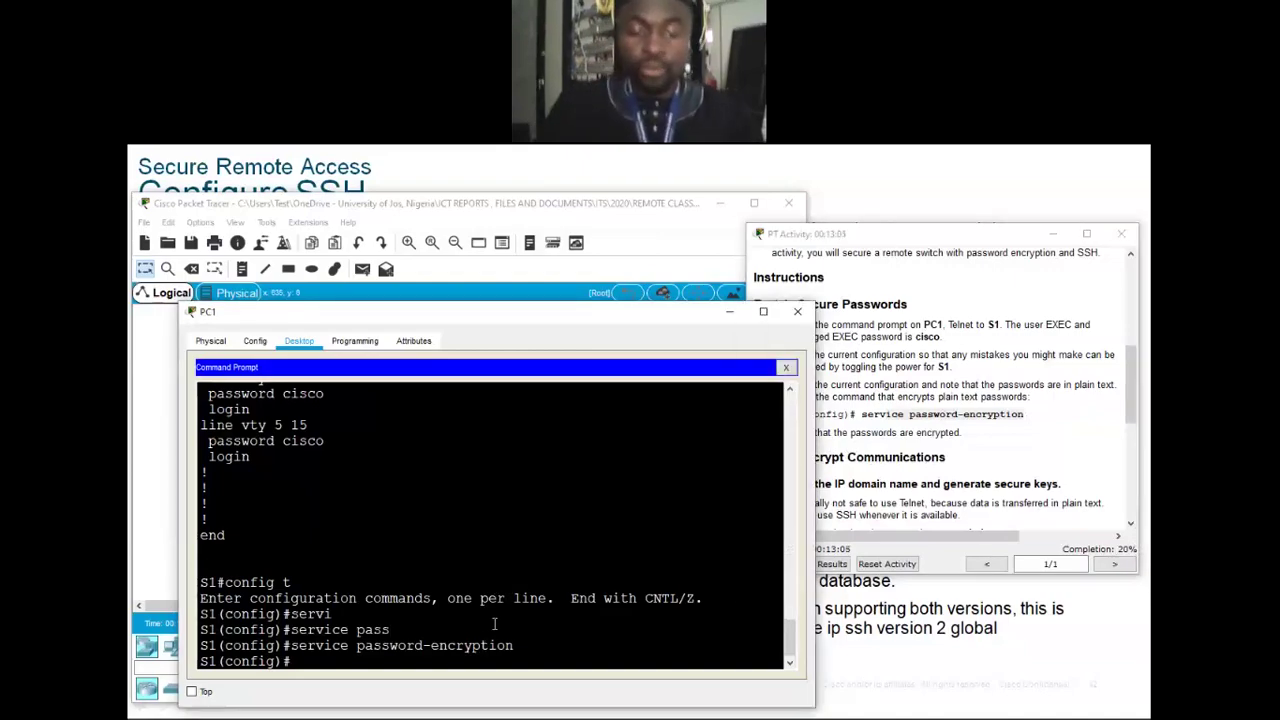
text( run)
key(Return)
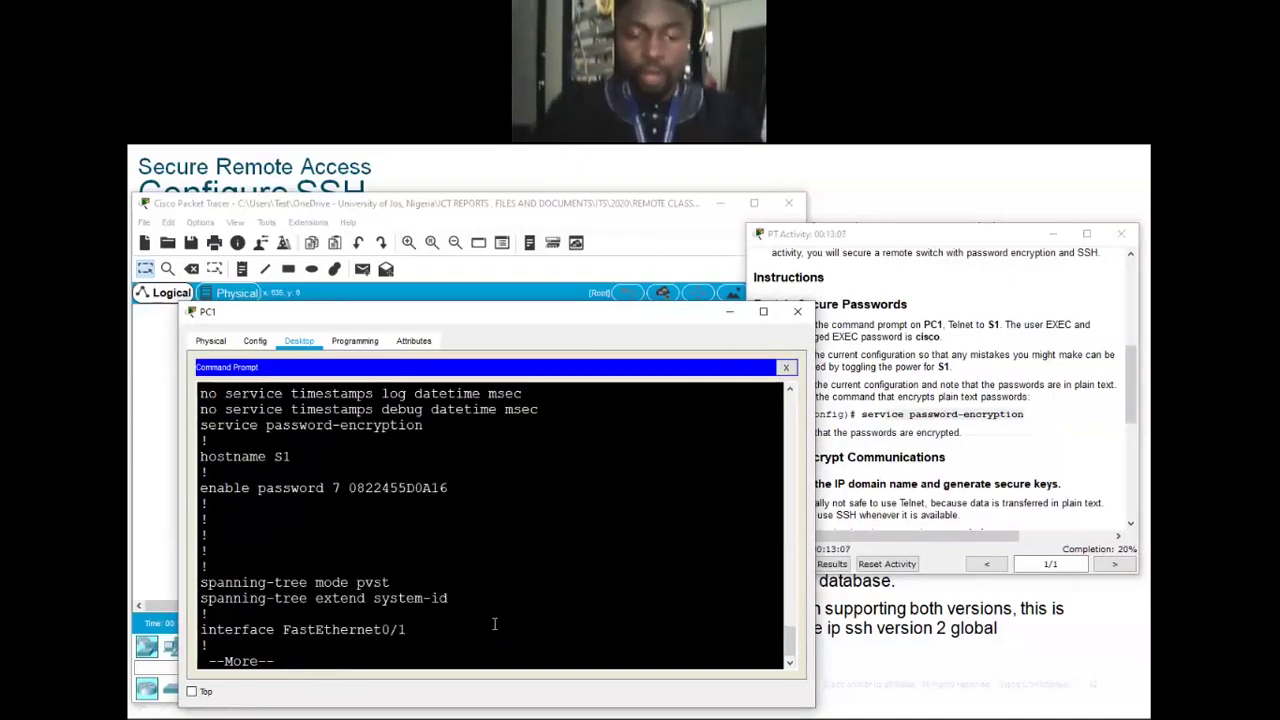
drag(226, 488, 458, 490)
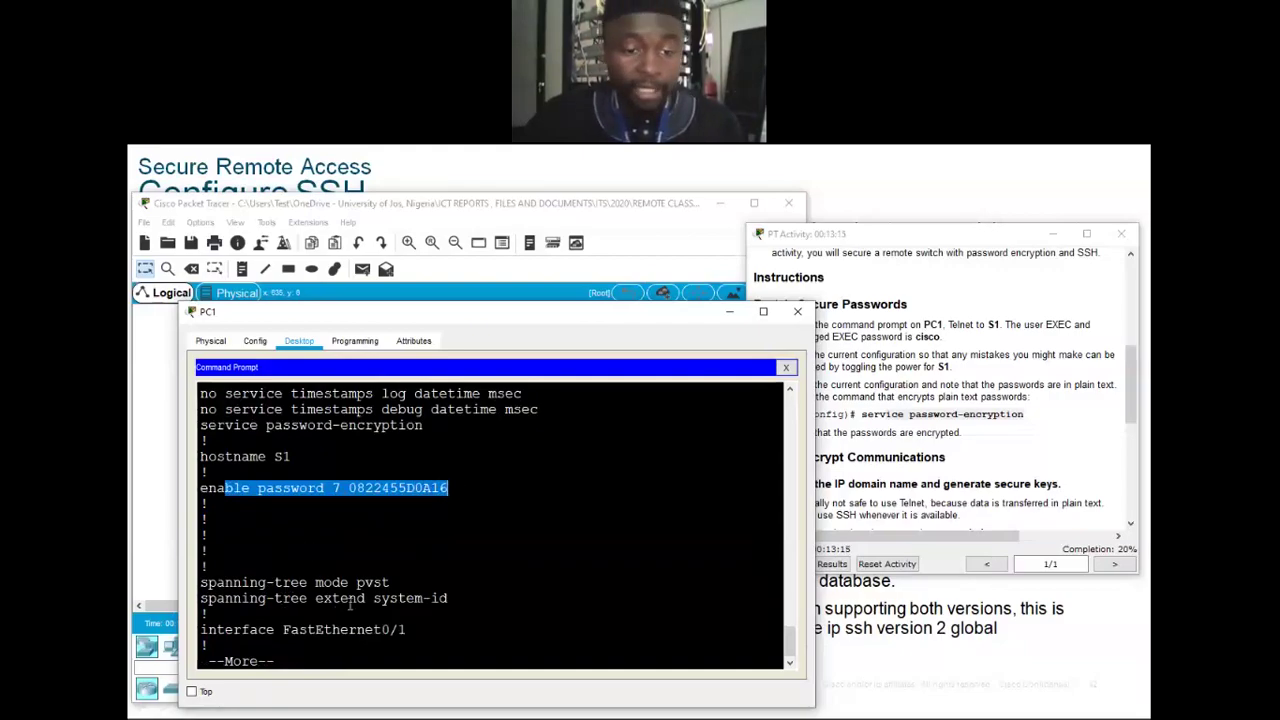
key(space)
key(space)
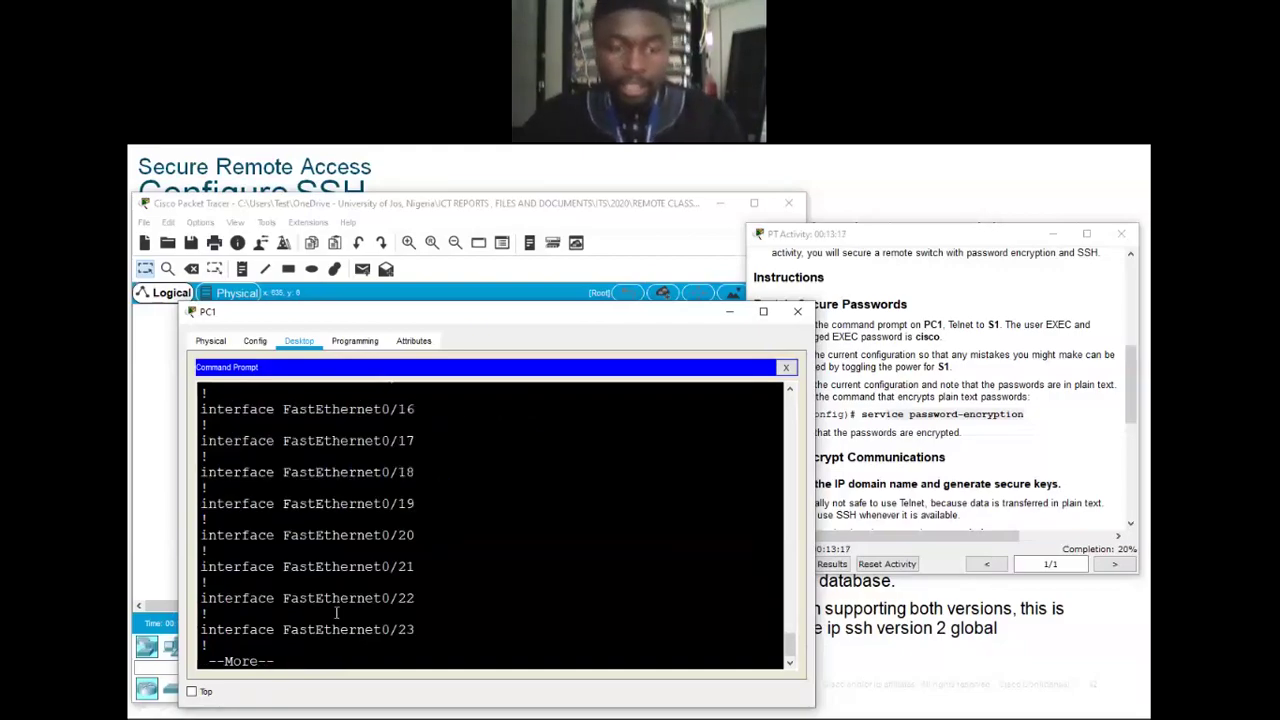
key(space)
drag(234, 551, 400, 552)
drag(258, 600, 413, 605)
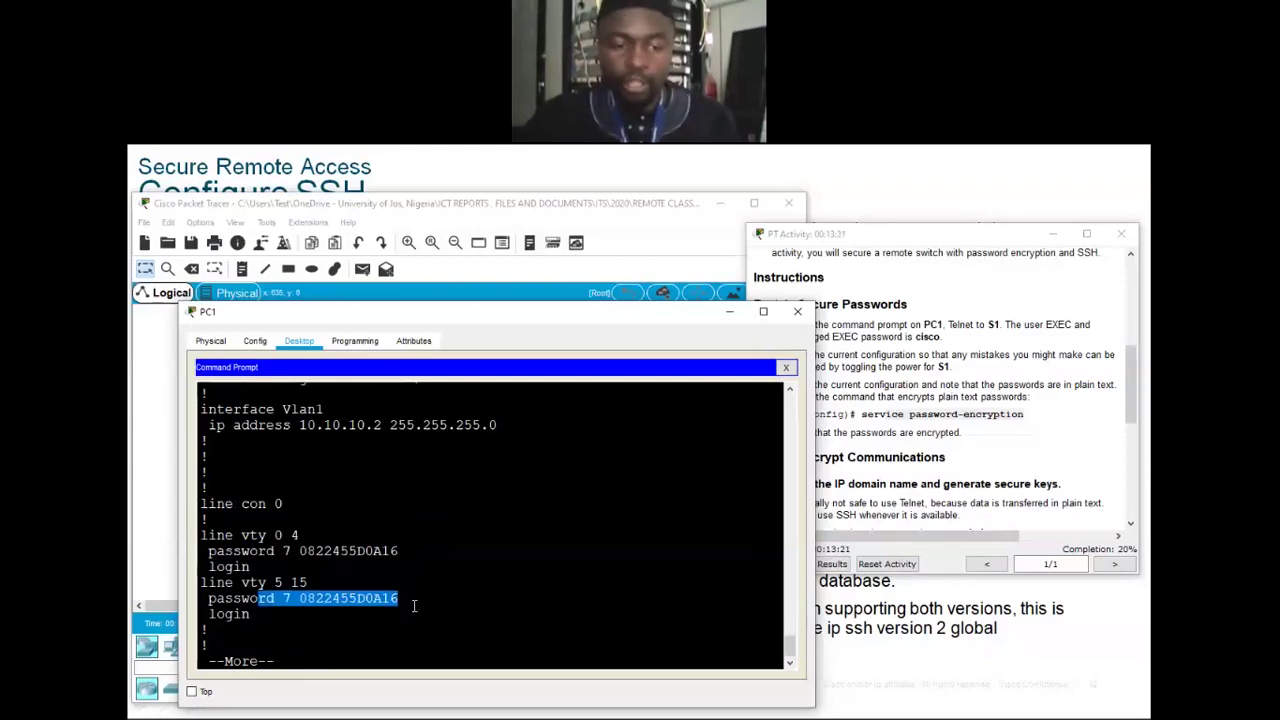
- Scroll the activity instructions to Part 2: Encrypt Communications
click(970, 456)
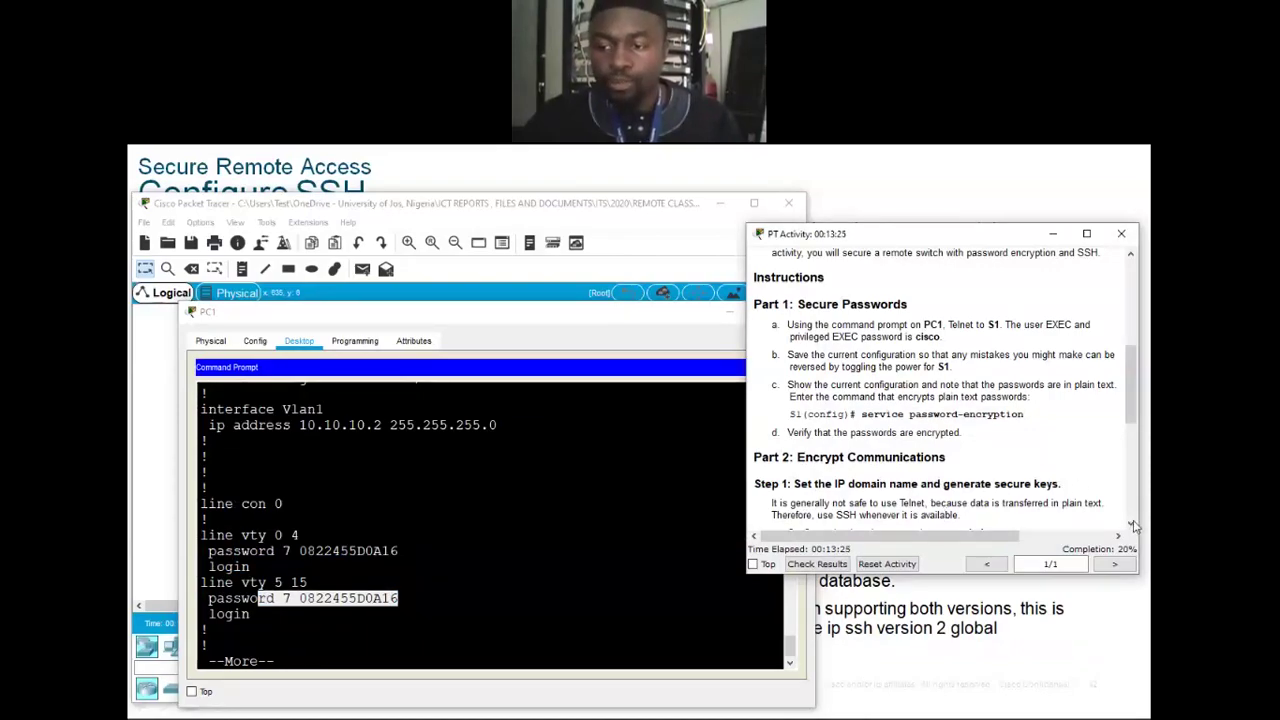
scroll(1134, 525, down, 5)
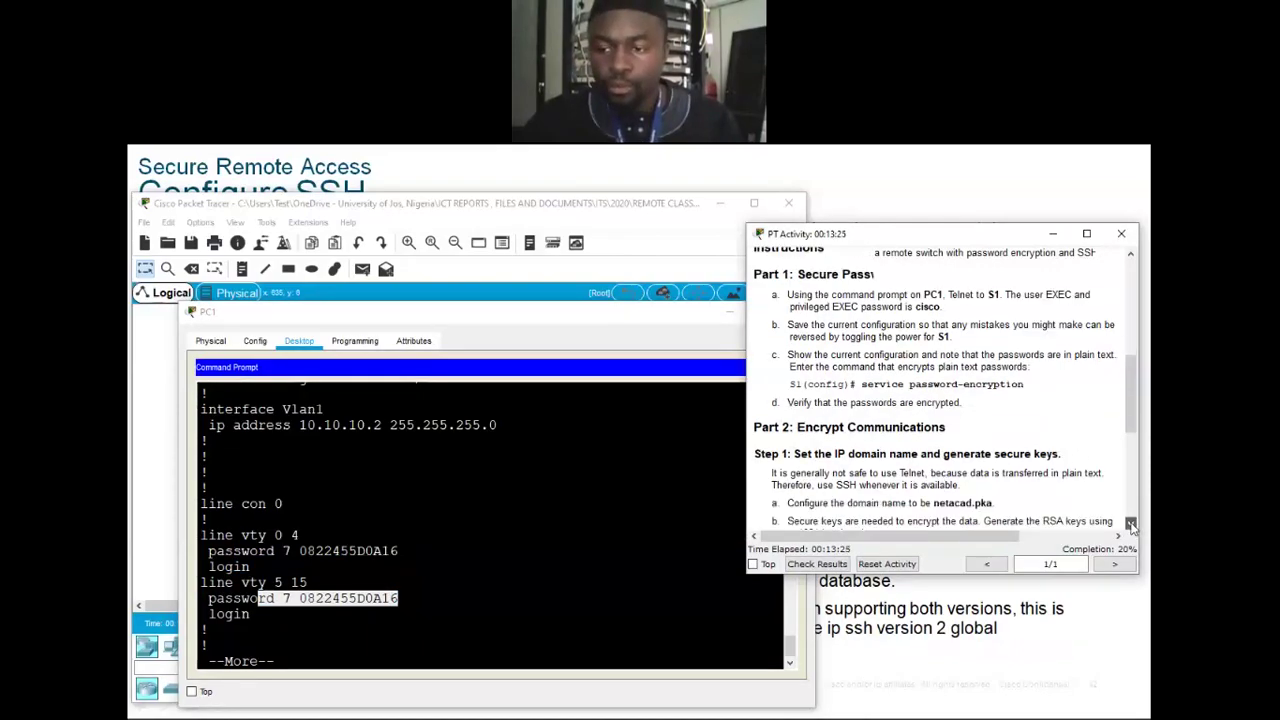
click(1131, 257)
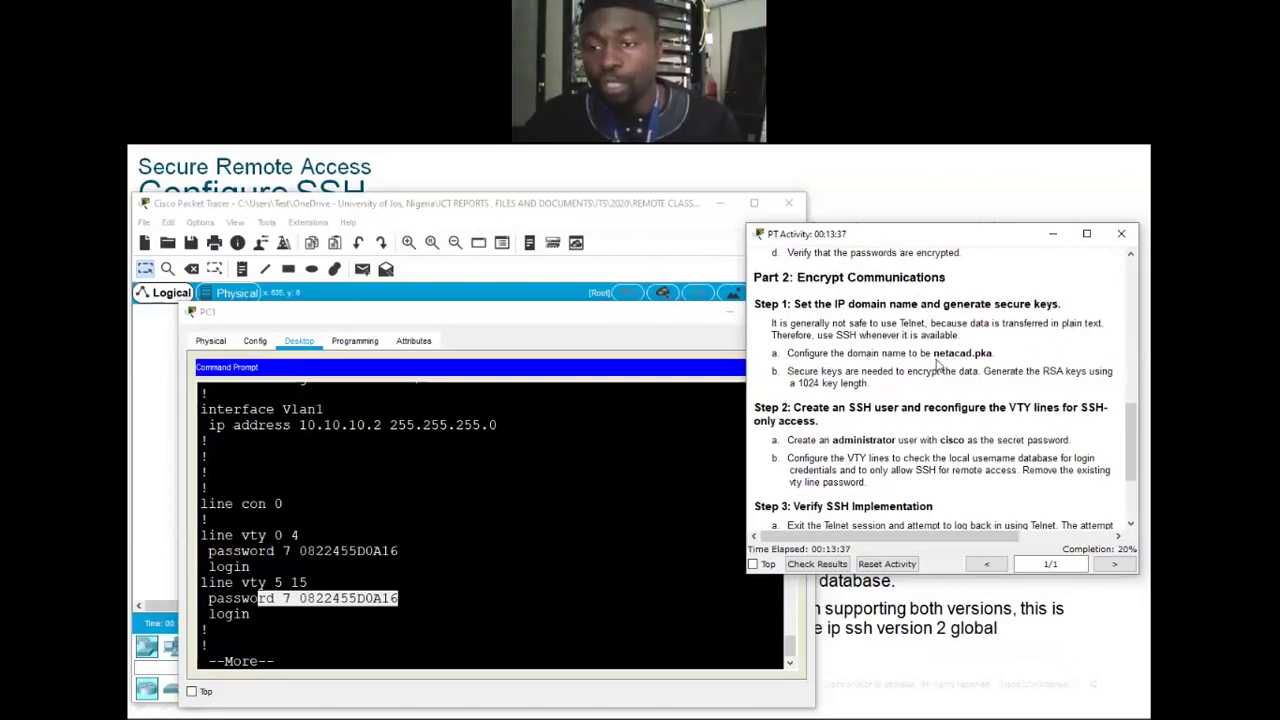
- Configure ip domain-name netacad.pka on S1 in global configuration mode
click(529, 612)
key(space)
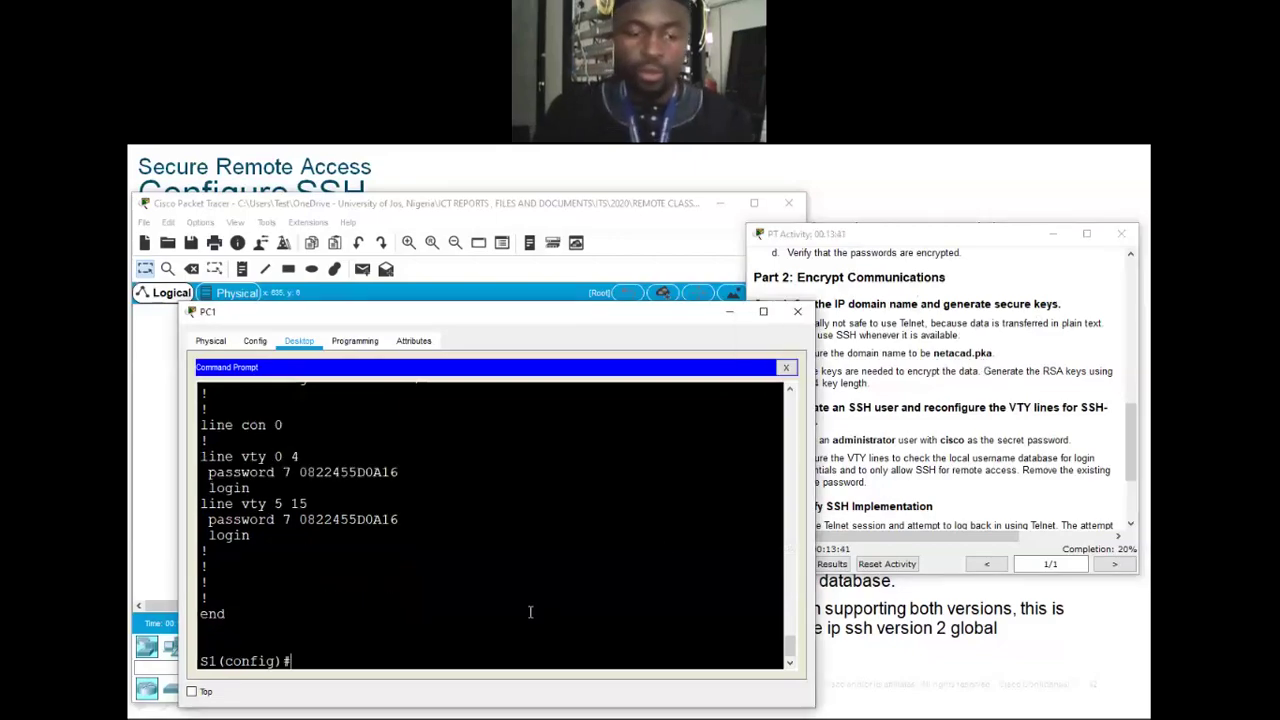
text(ip)
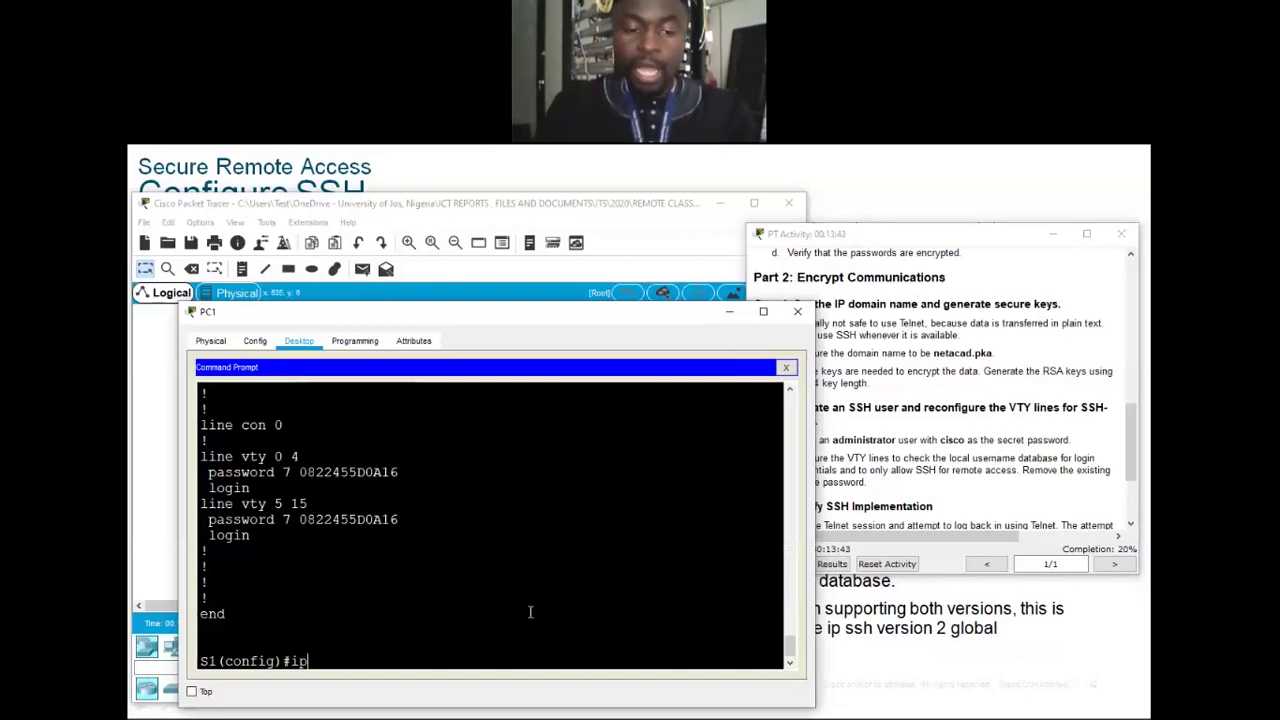
text( dom)
key(Tab)
text(ain)
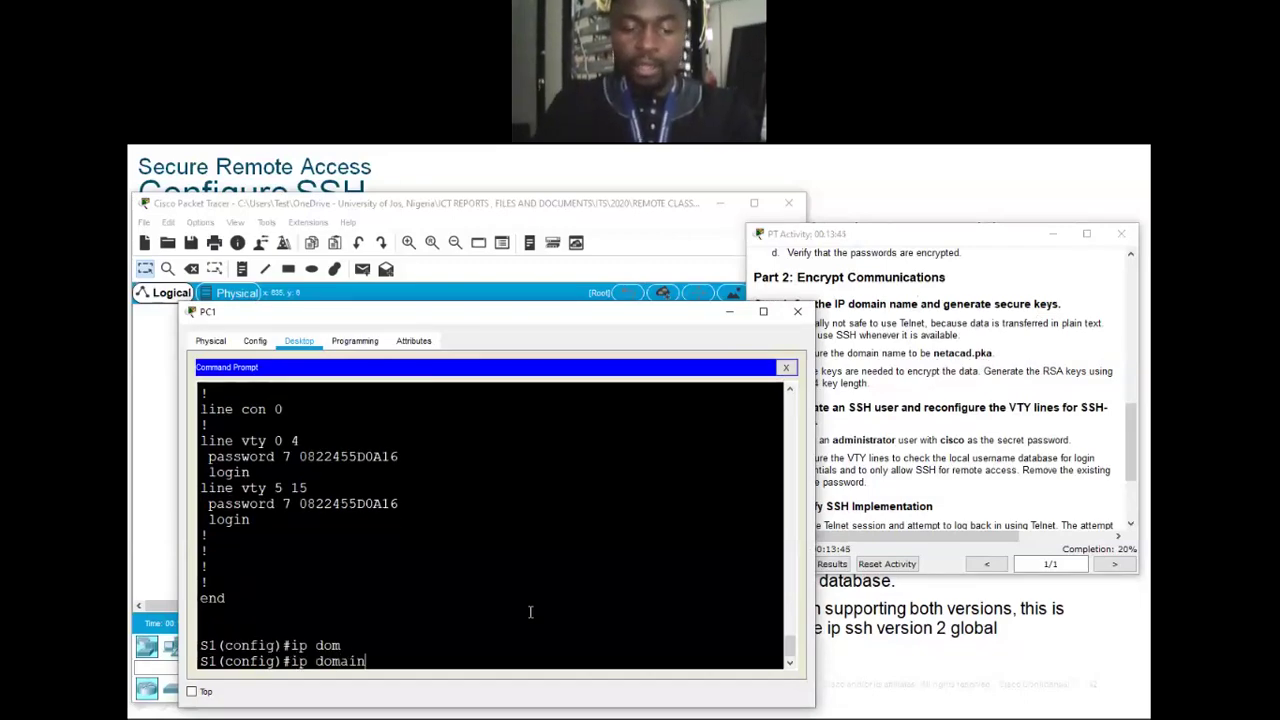
text(-na)
key(Tab)
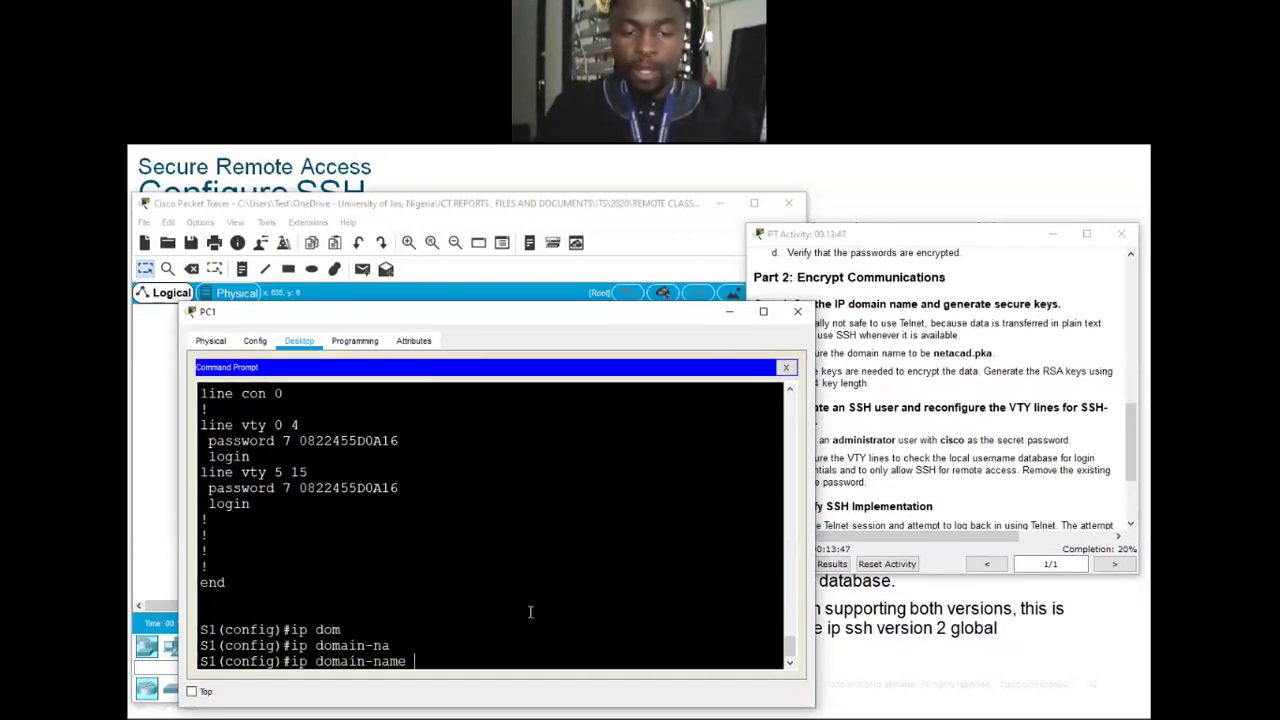
text(net)
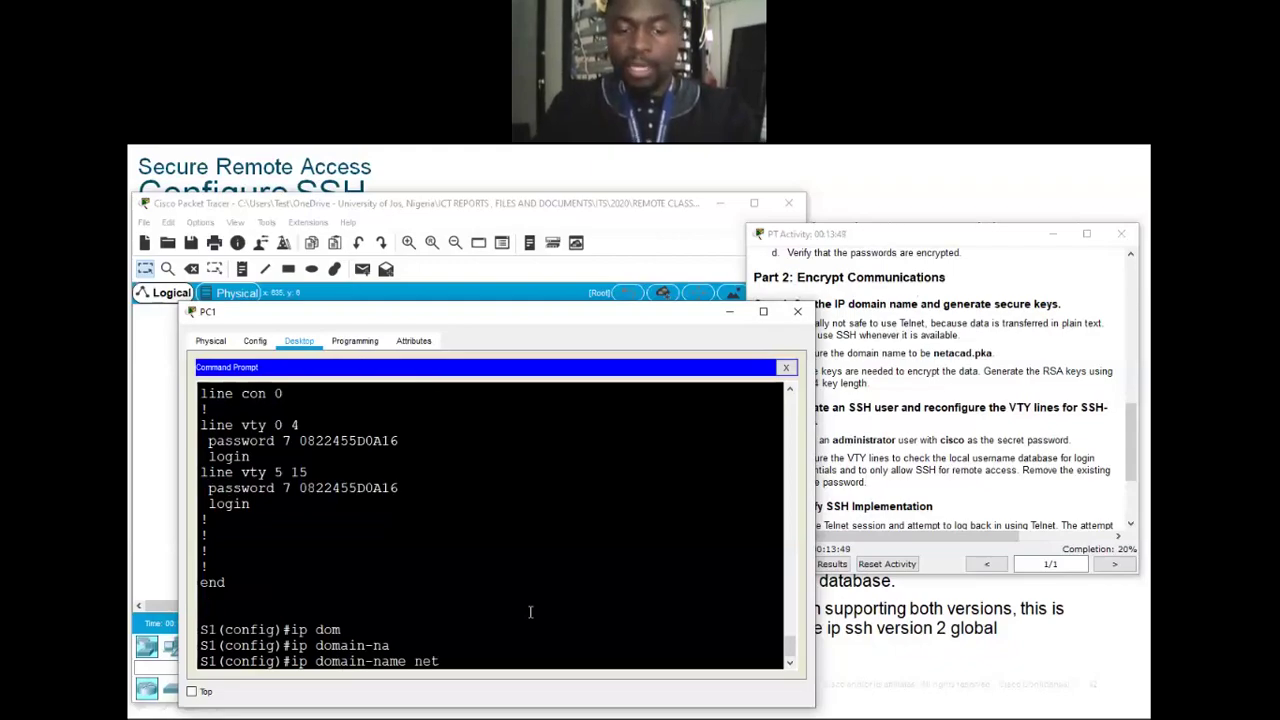
text(acad.pka)
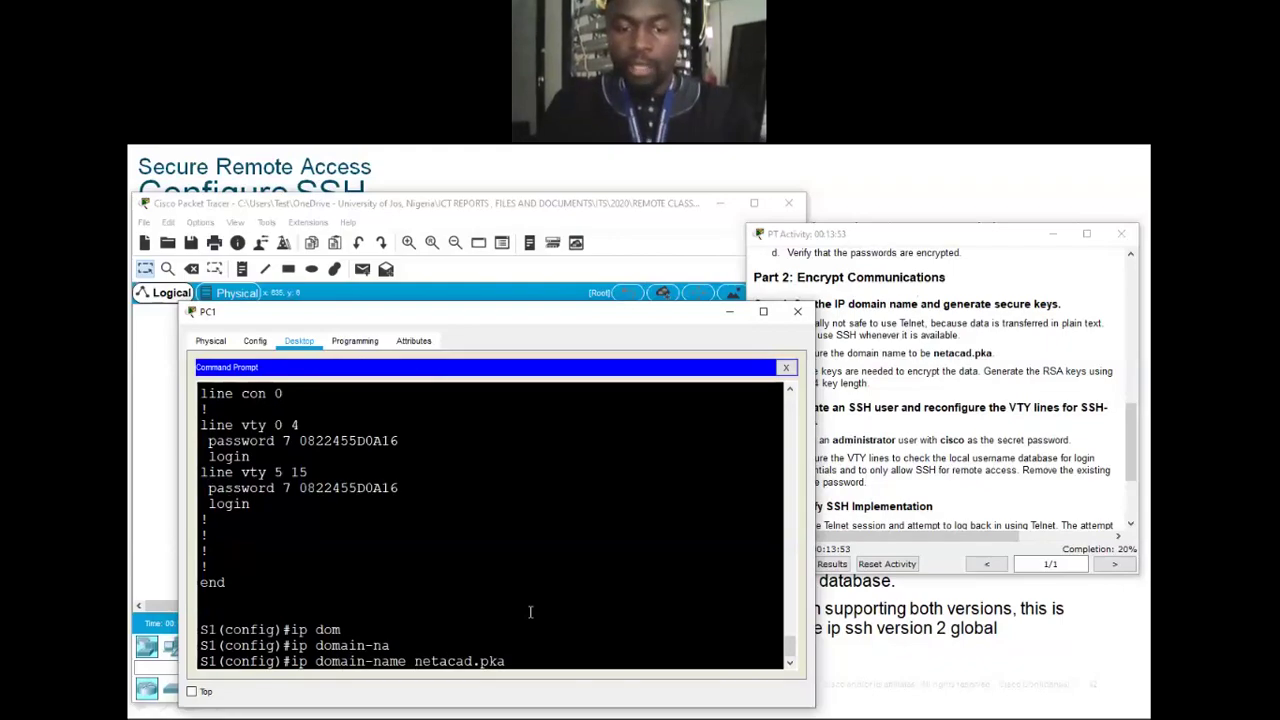
key(Return)
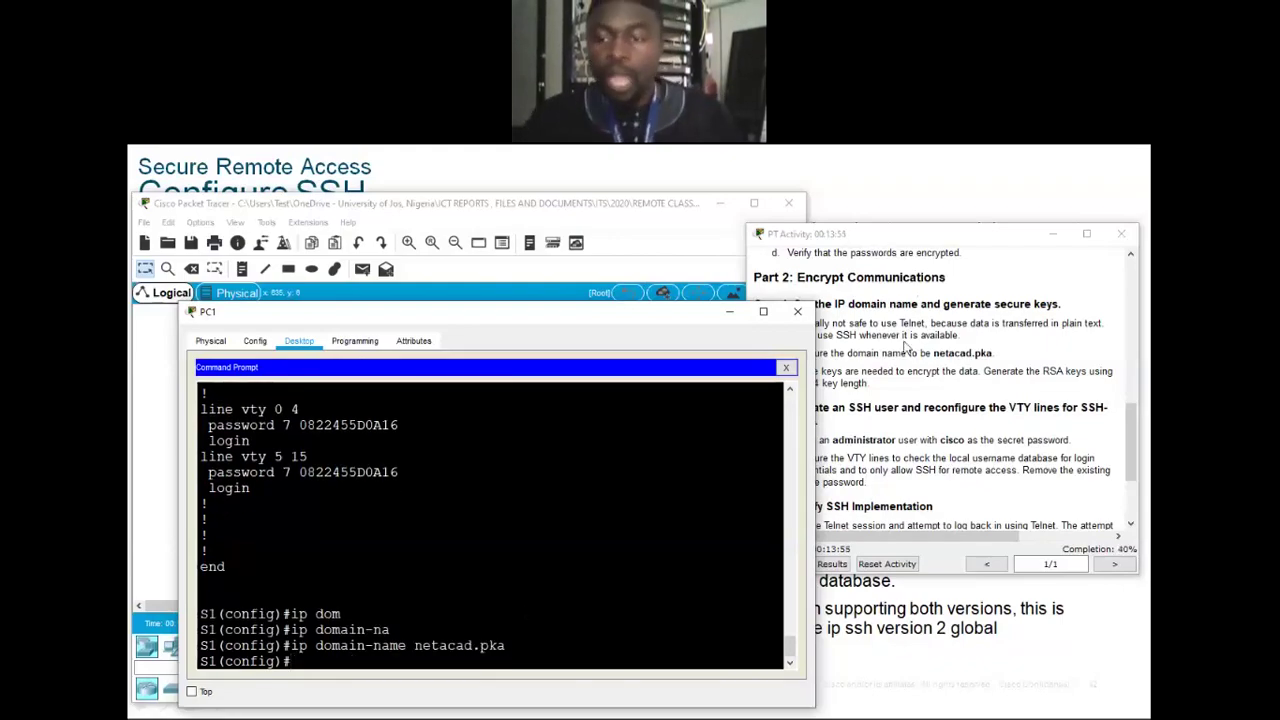
click(952, 357)
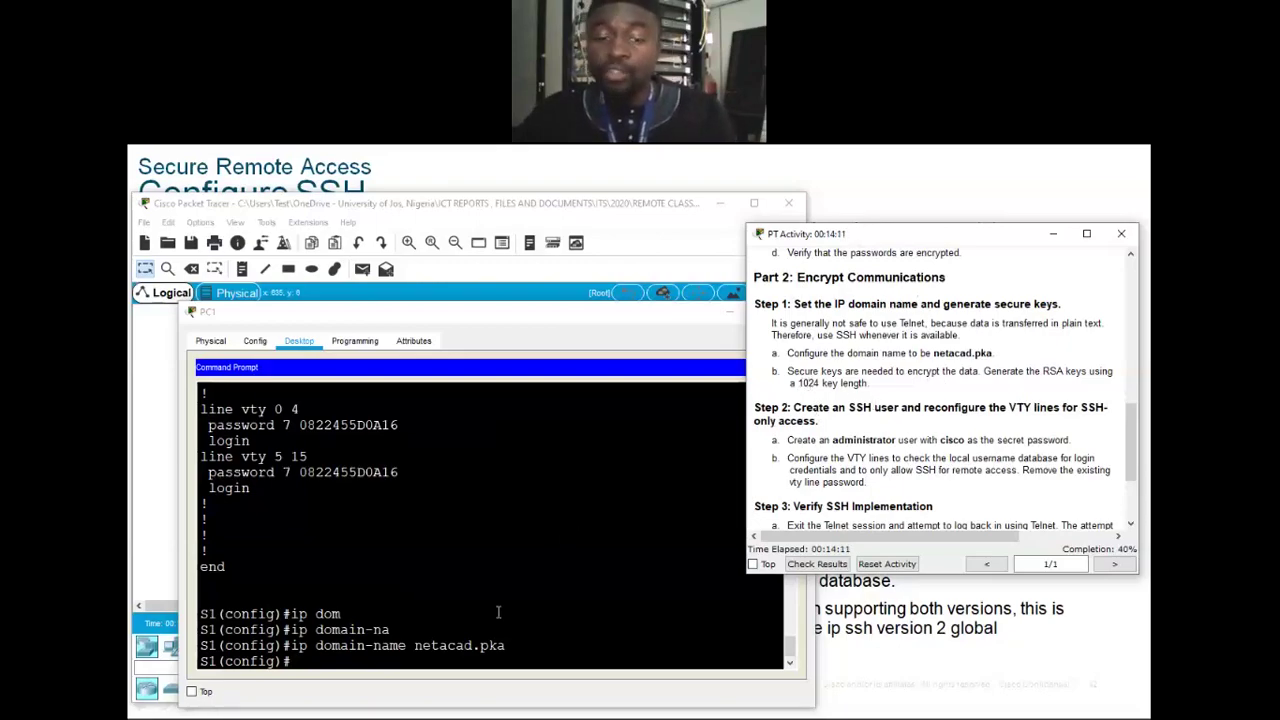
- Enter crypto key generate rsa on S1, correcting the mistyped crypto keyword
click(480, 652)
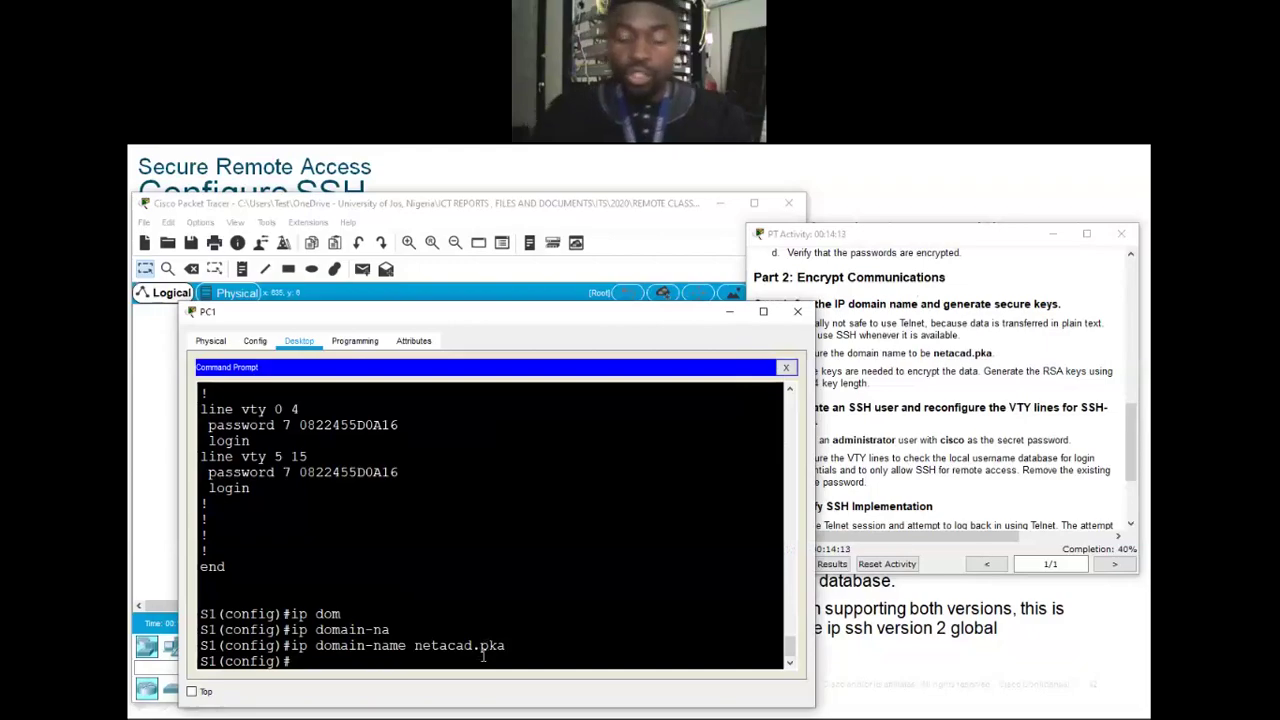
text(crp)
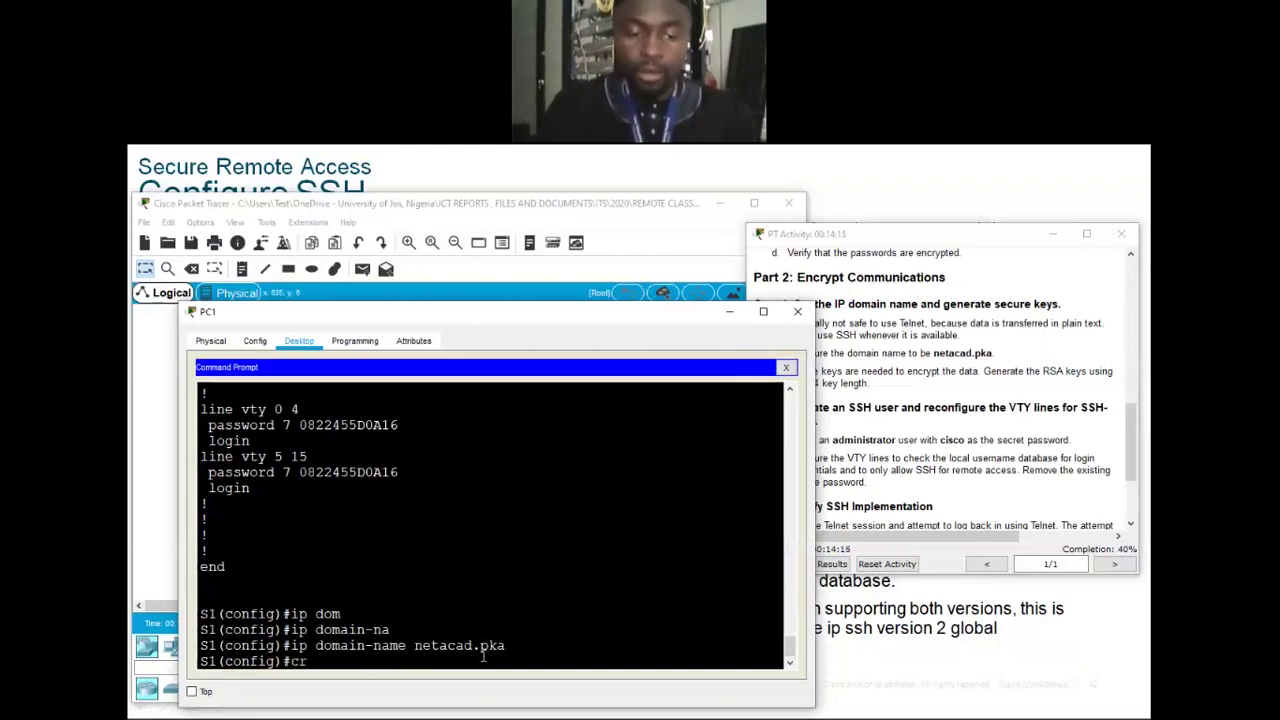
key(Tab)
key(BackSpace)
key(Tab)
text(ke)
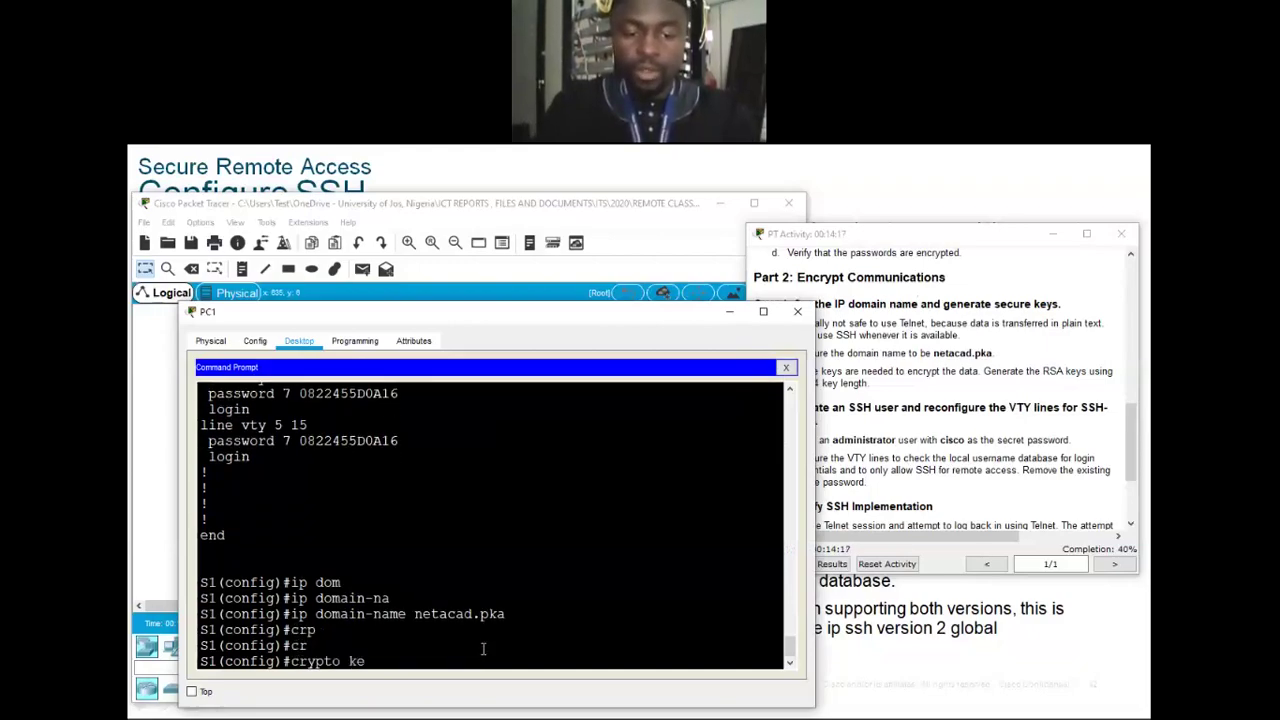
key(Tab)
text(ge)
key(Tab)
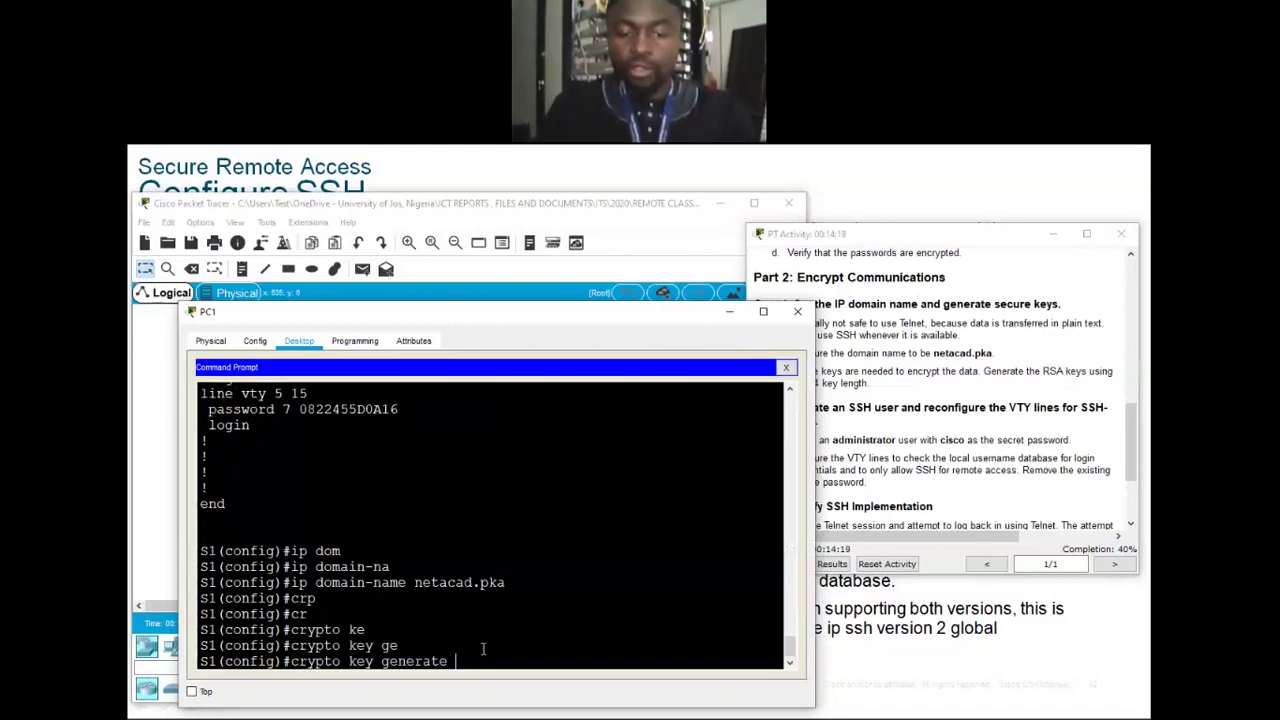
text(rs)
key(Tab)
key(Return)
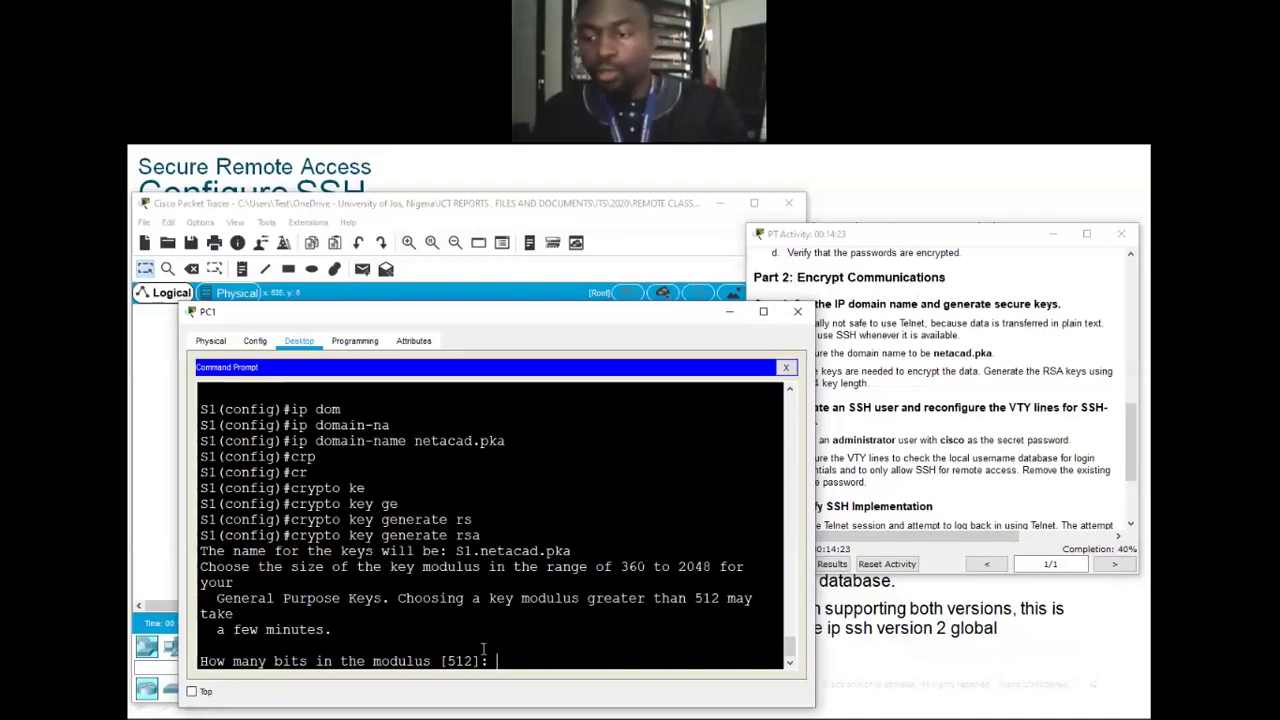
- Choose a 1024-bit modulus to generate the S1.netacad.pka RSA keys
text(1024)
key(Return)
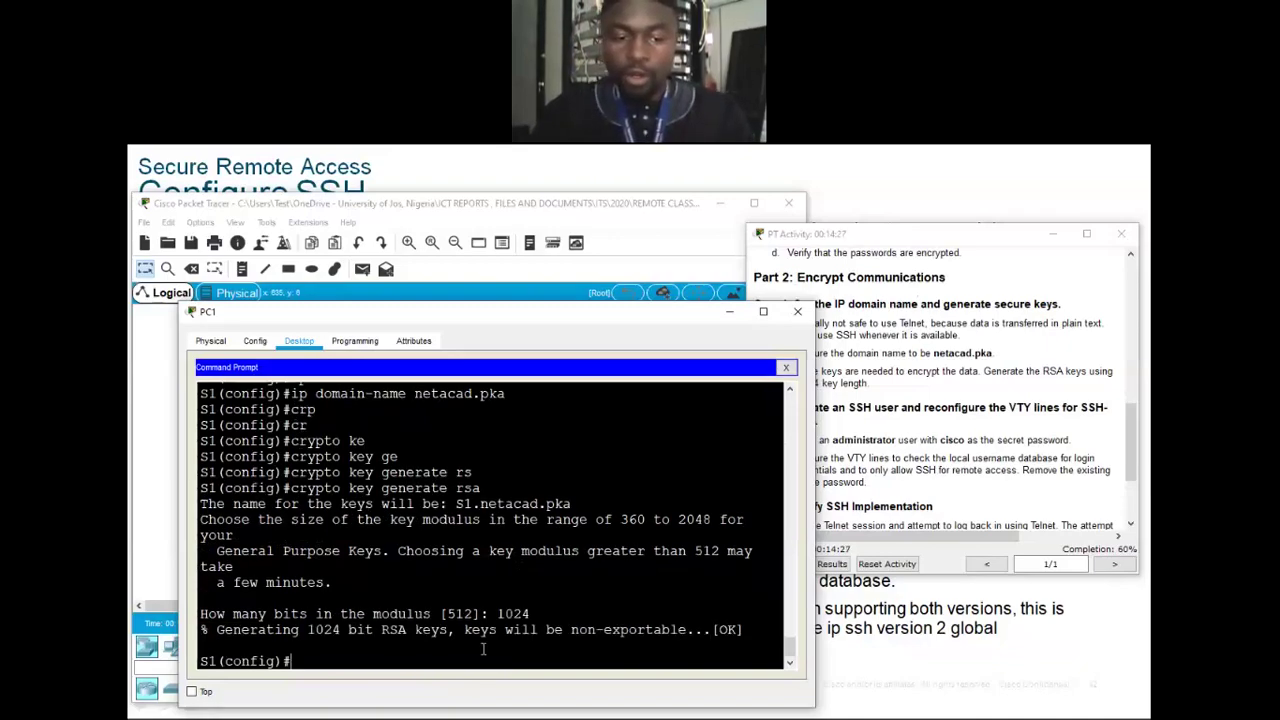
click(1008, 404)
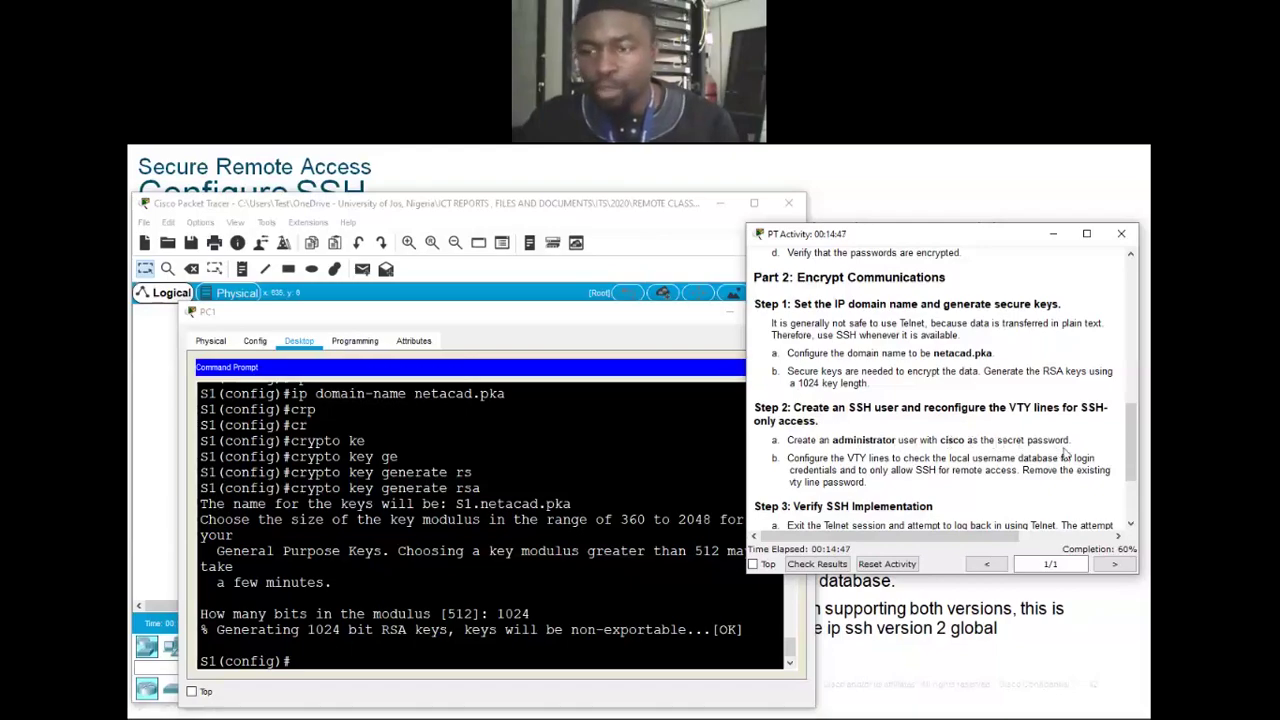
click(546, 648)
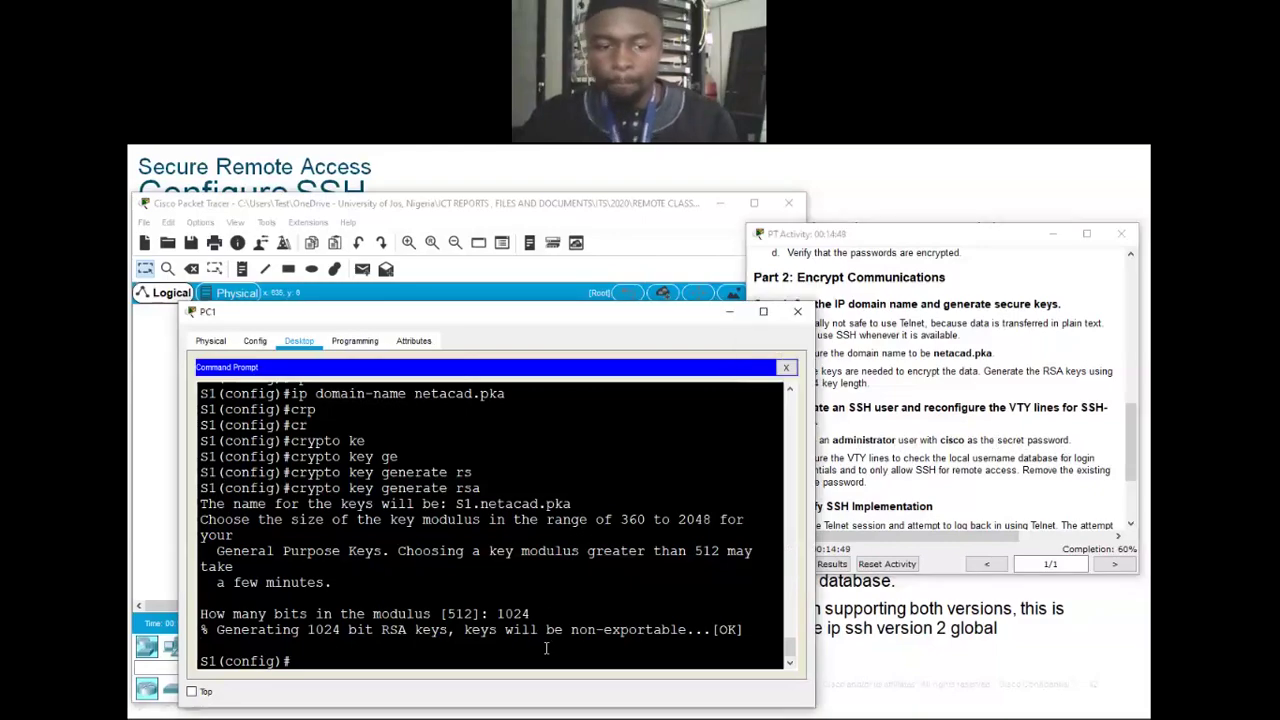
- Create the local user 'administrator' on S1 with the required secret password
text(username )
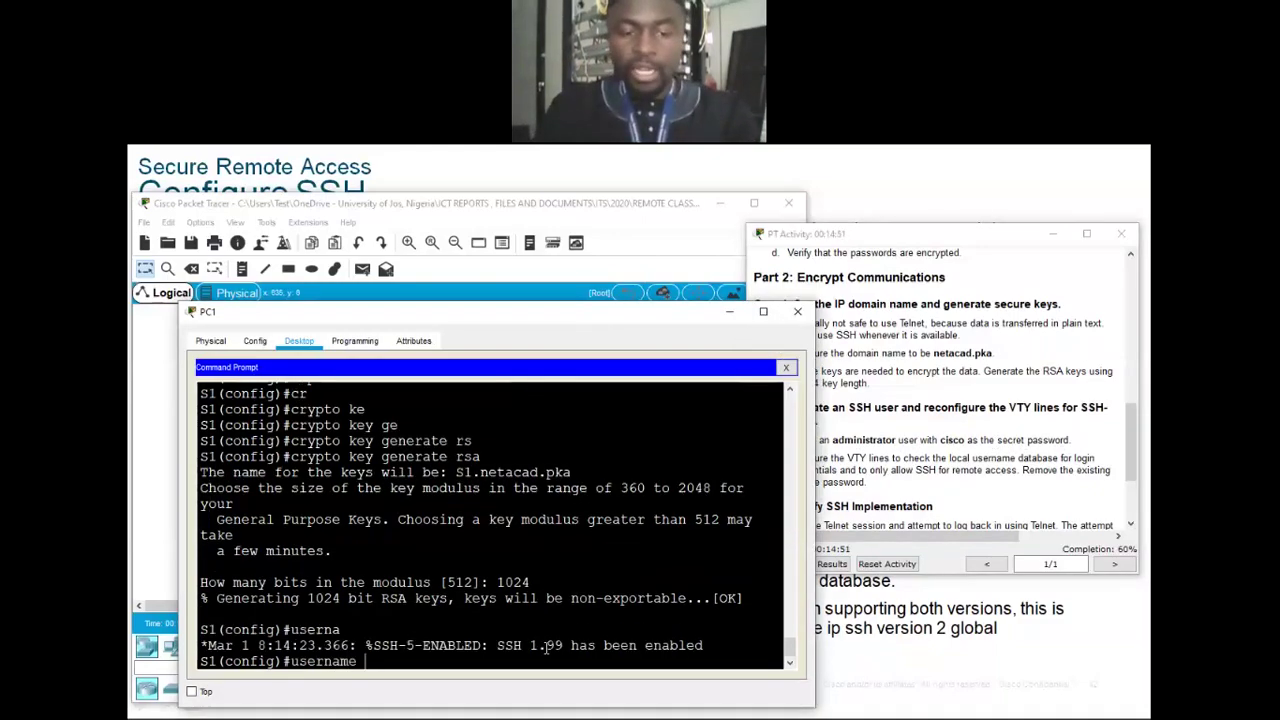
text(admin)
key(Tab)
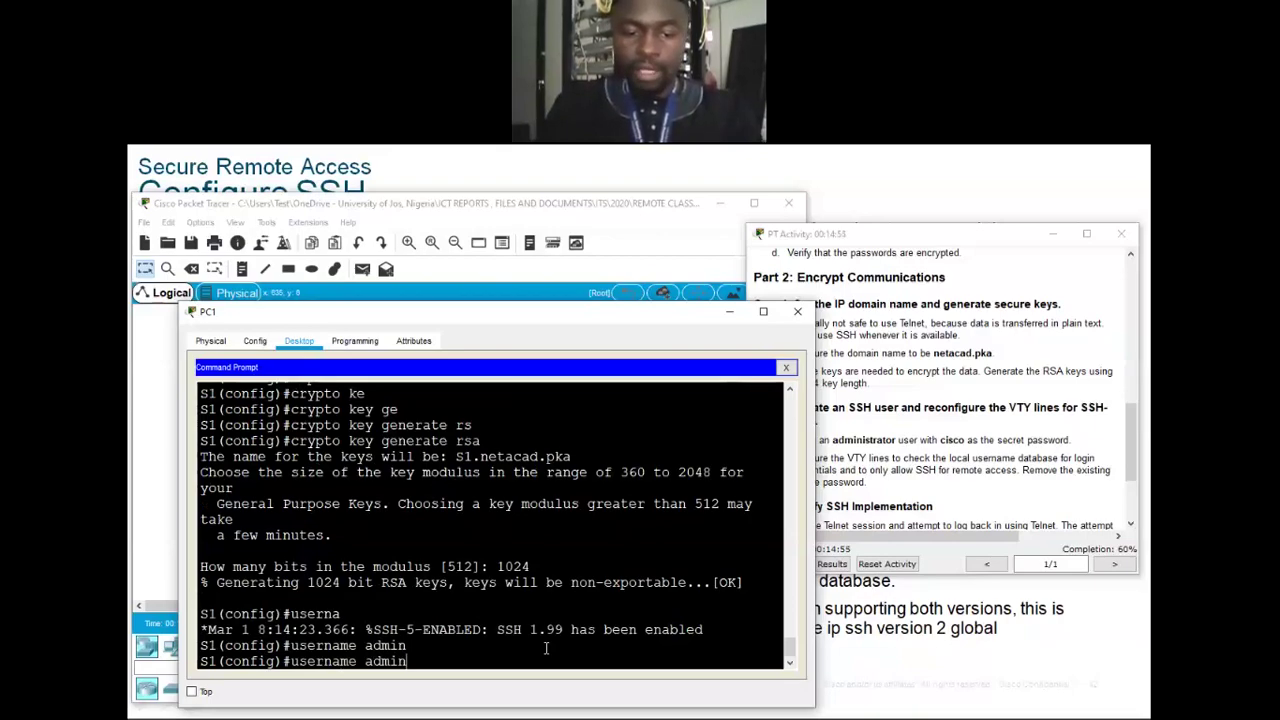
text(istrator)
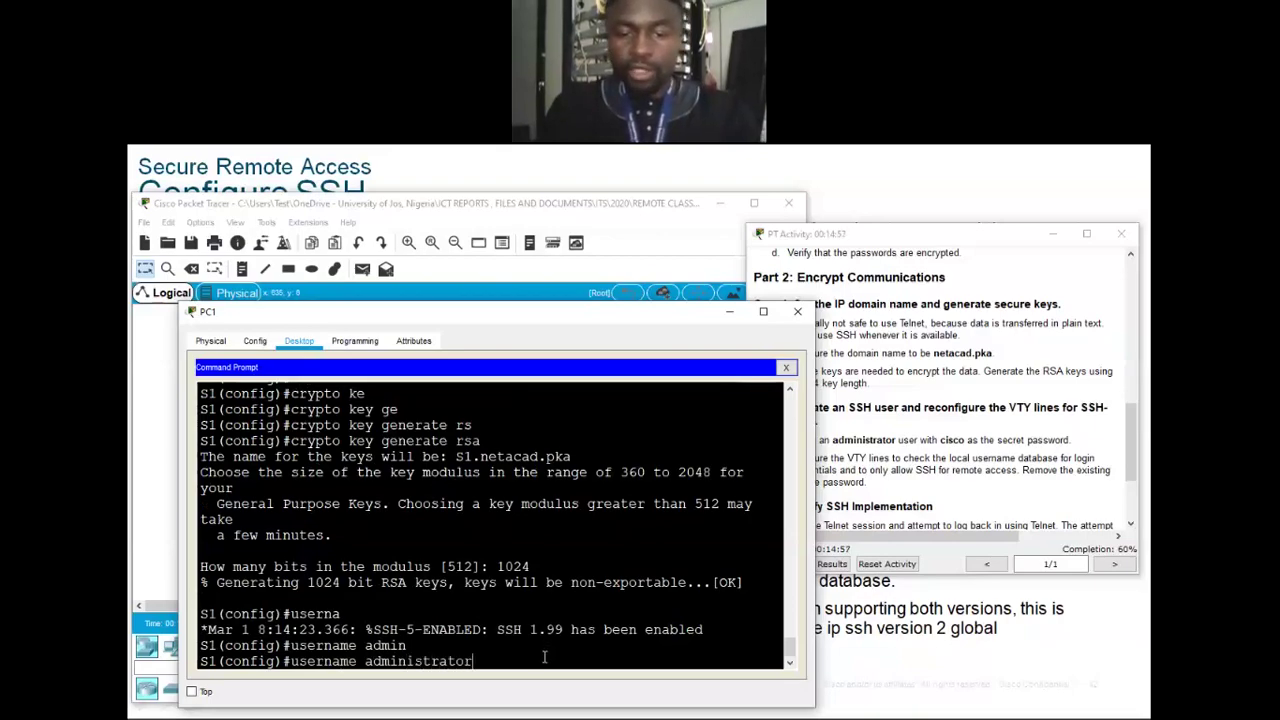
text( sec)
key(Tab)
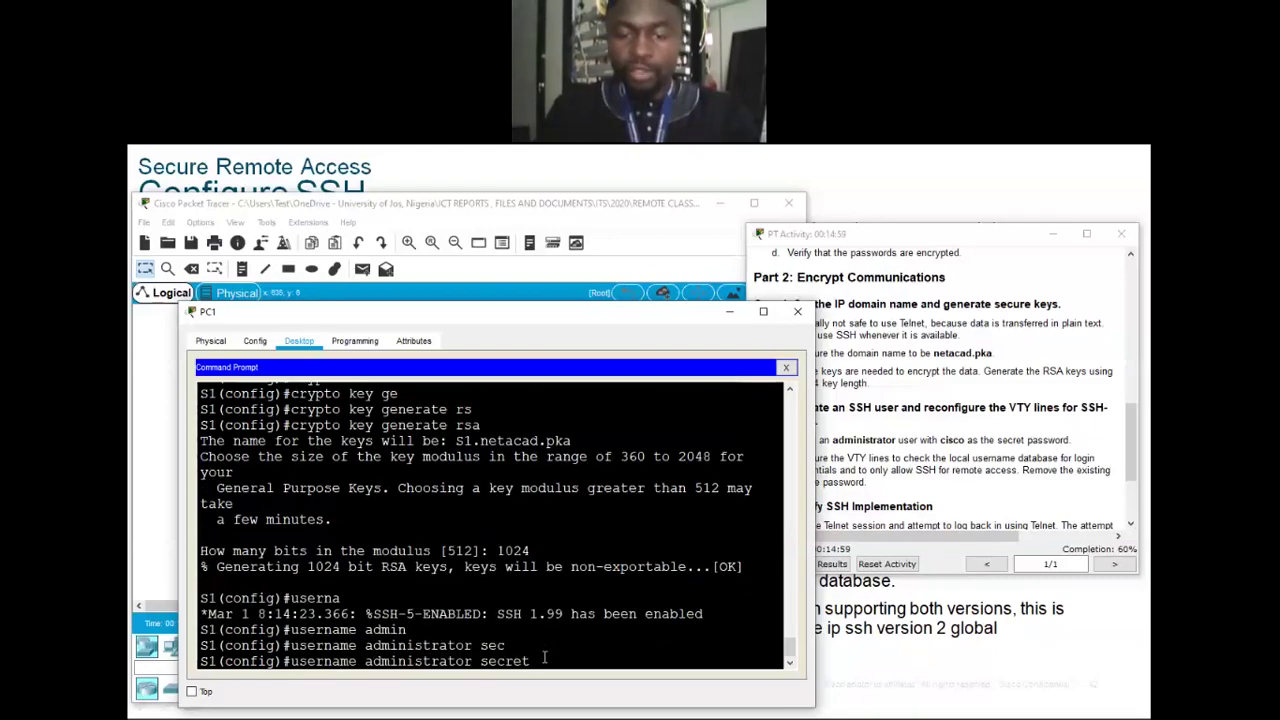
text(cisco)
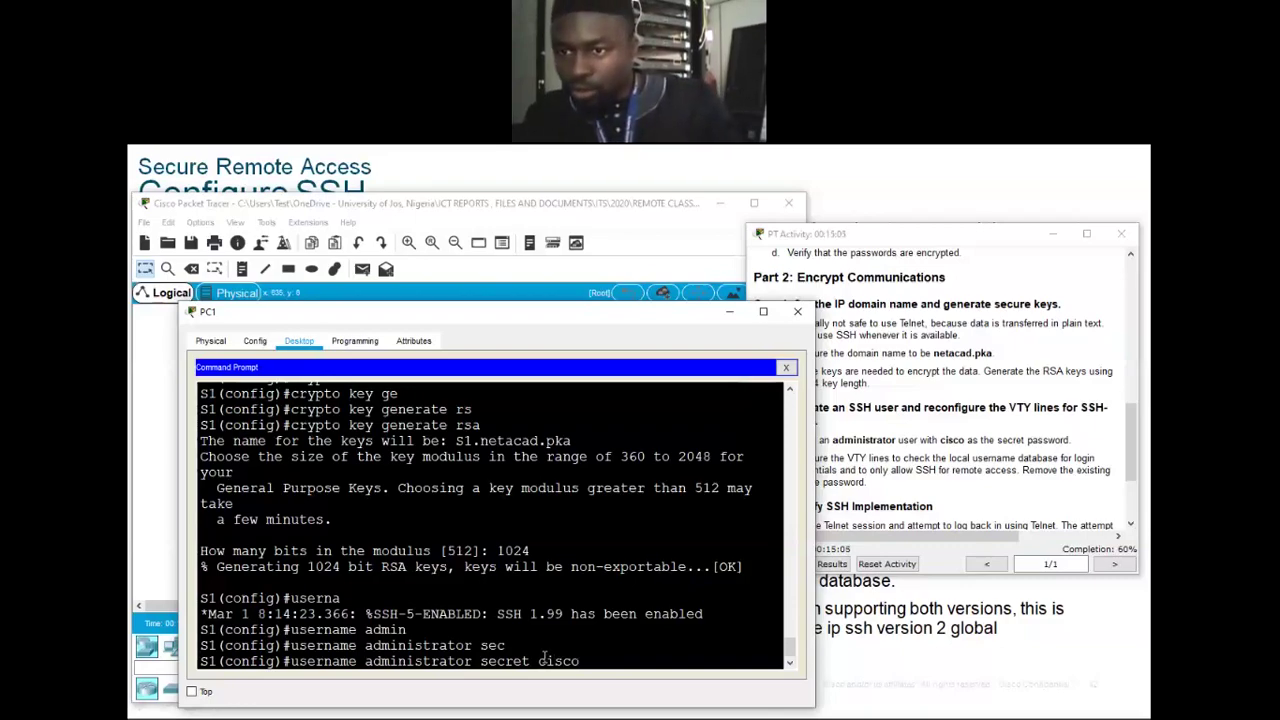
key(Return)
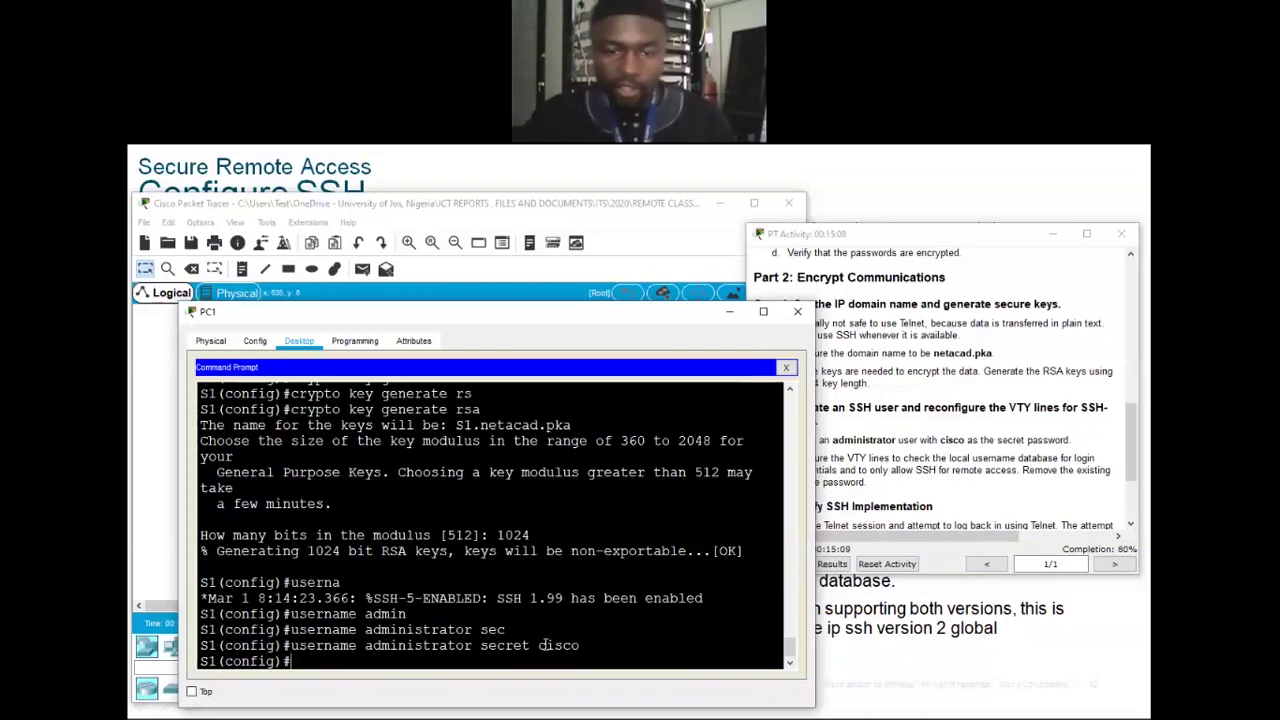
- Check the activity instructions, then enter configuration mode for VTY lines 0 to 15
click(838, 422)
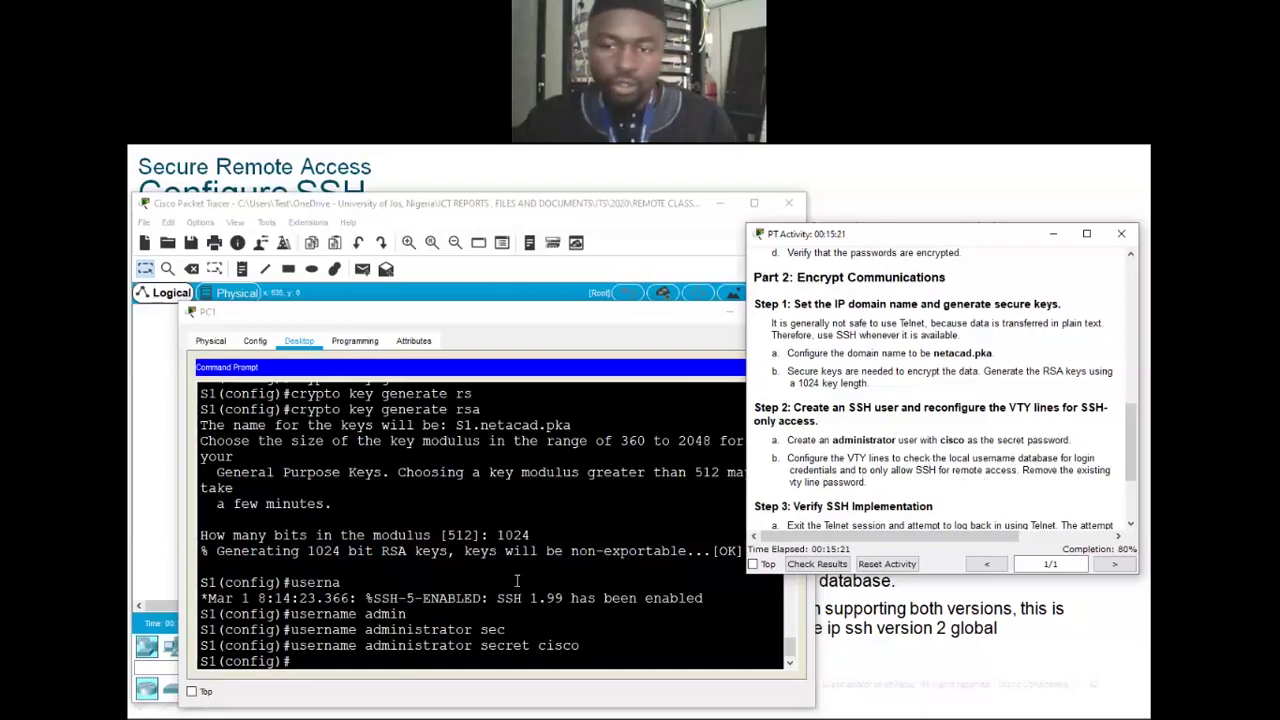
click(520, 593)
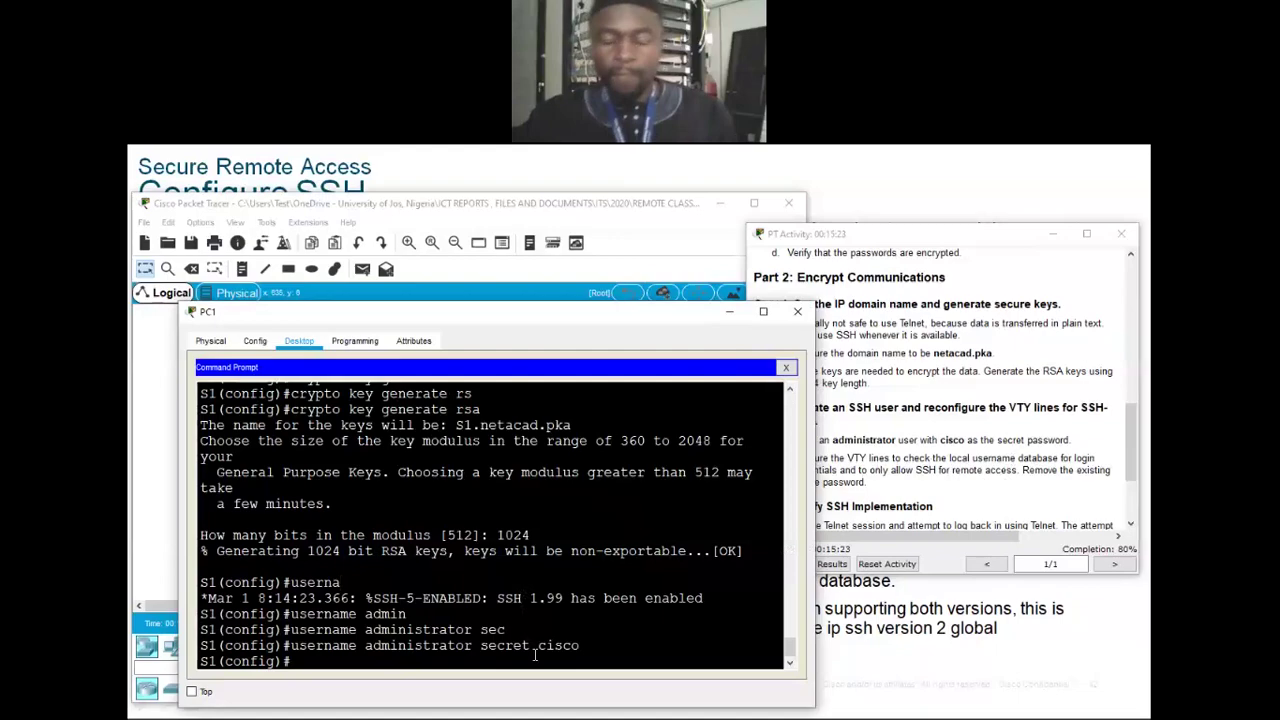
text(line vty 0 15)
key(Return)
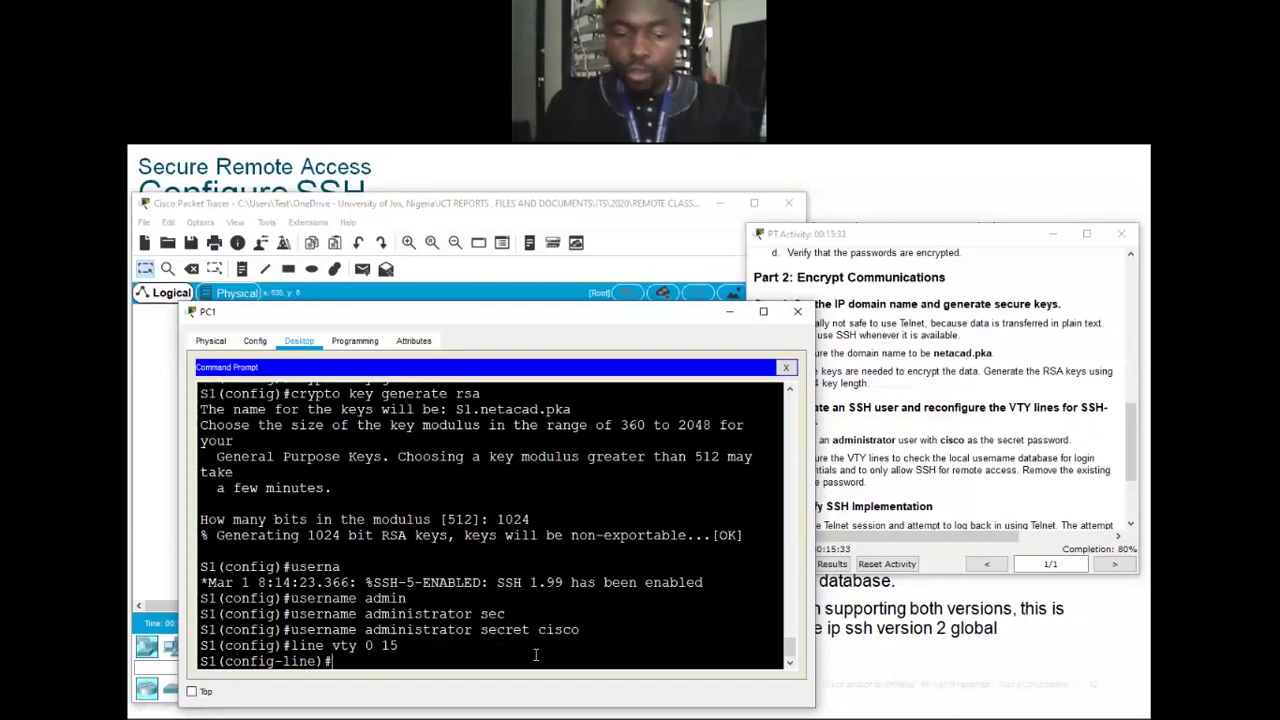
- Restrict the VTY lines to SSH with 'transport input ssh'
text(tran)
key(Tab)
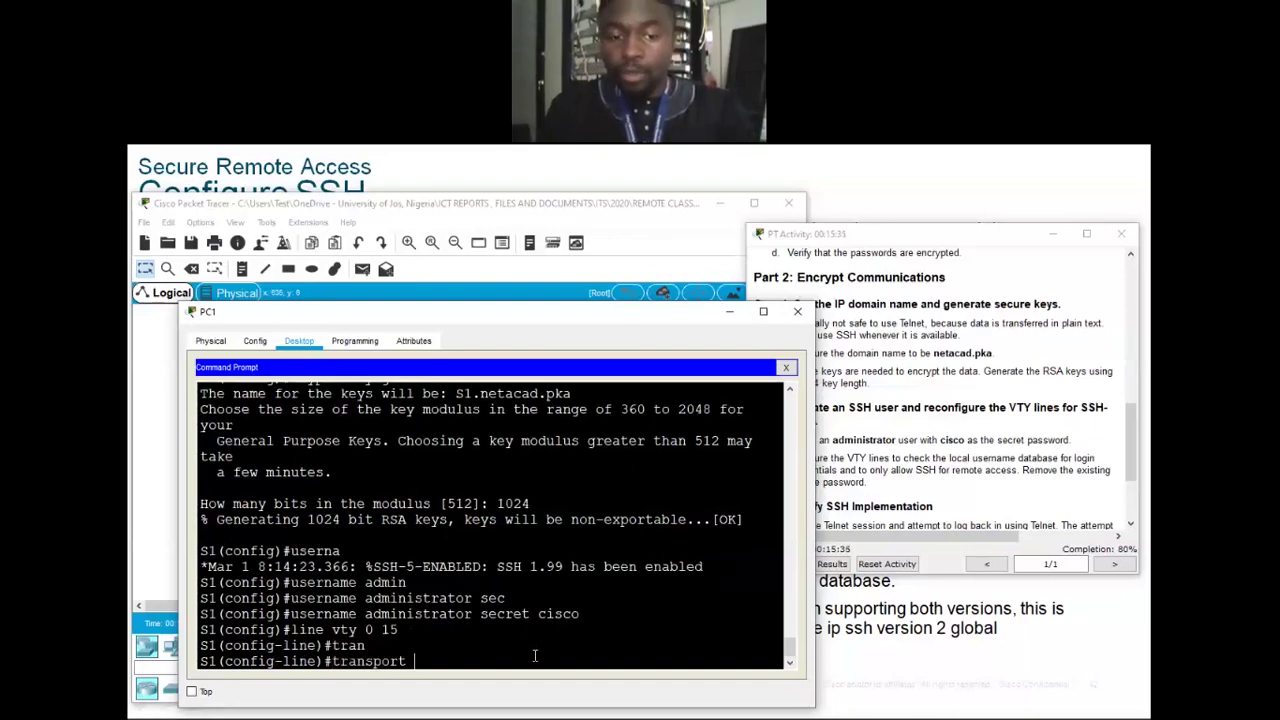
text(in)
key(Tab)
text(ss)
key(Tab)
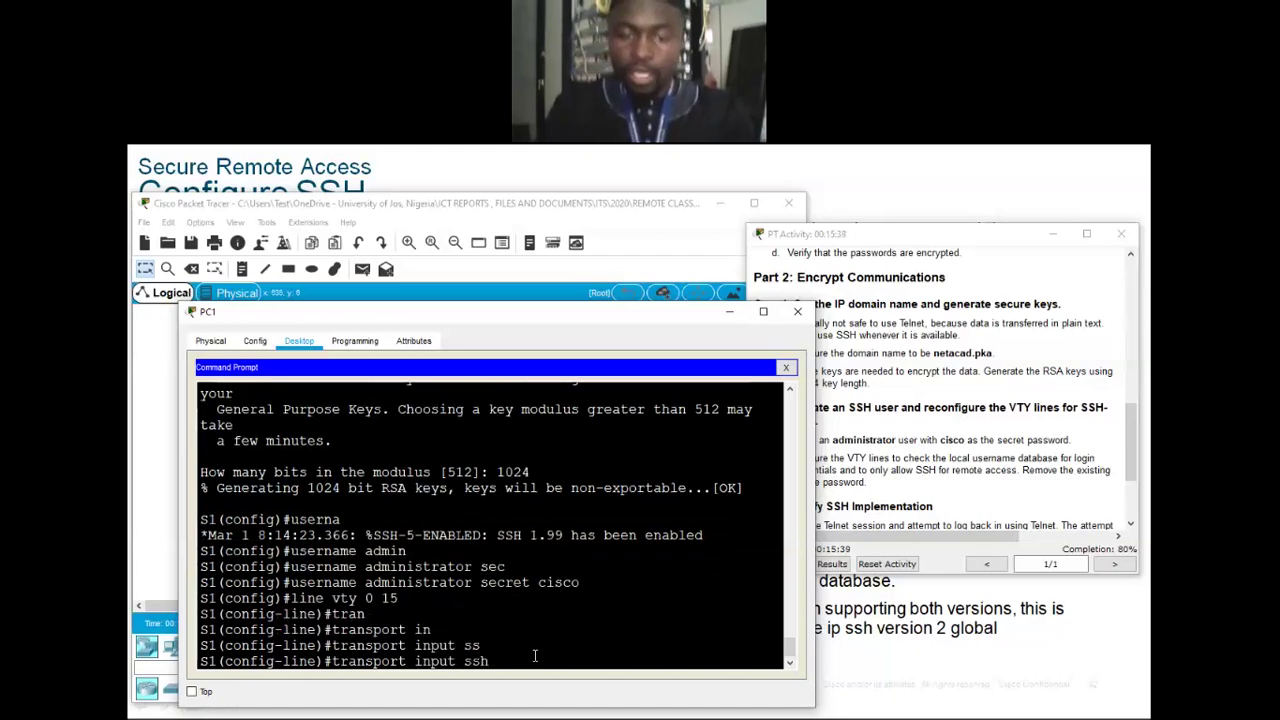
key(Return)
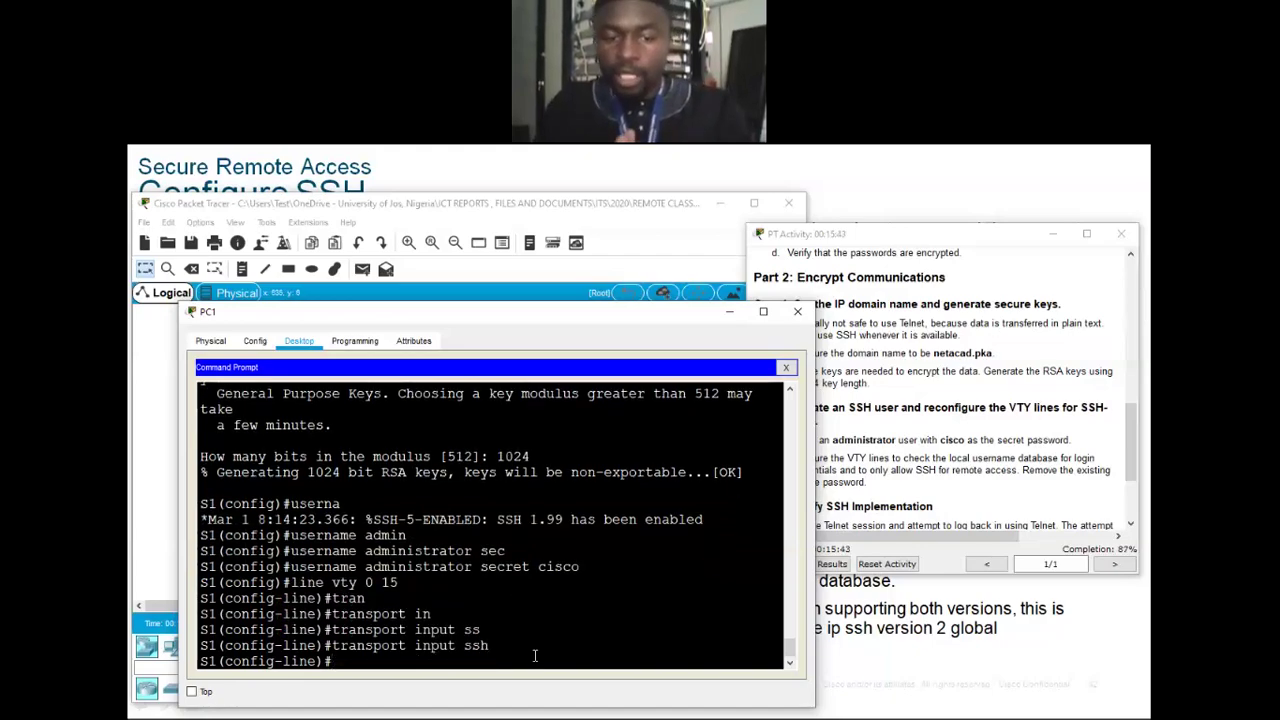
- Make the VTY lines authenticate against the local user database with 'login local'
text(login)
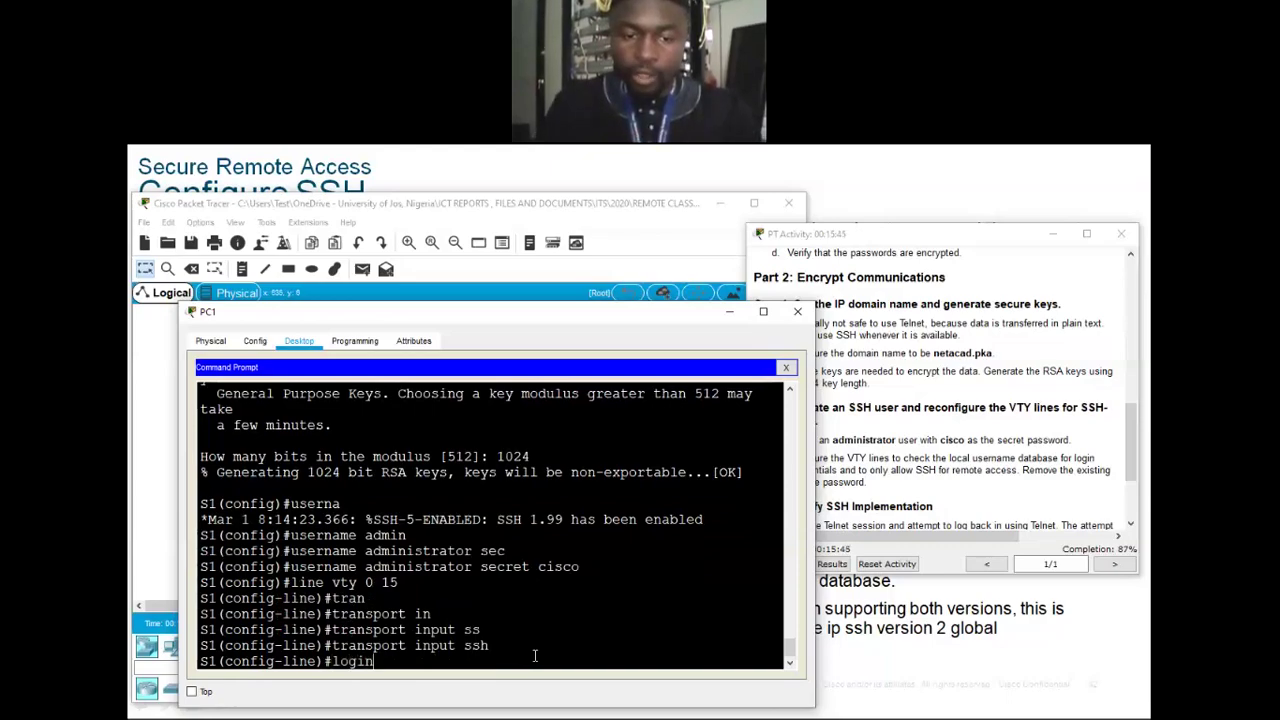
key(Return)
text(login loc)
key(Return)
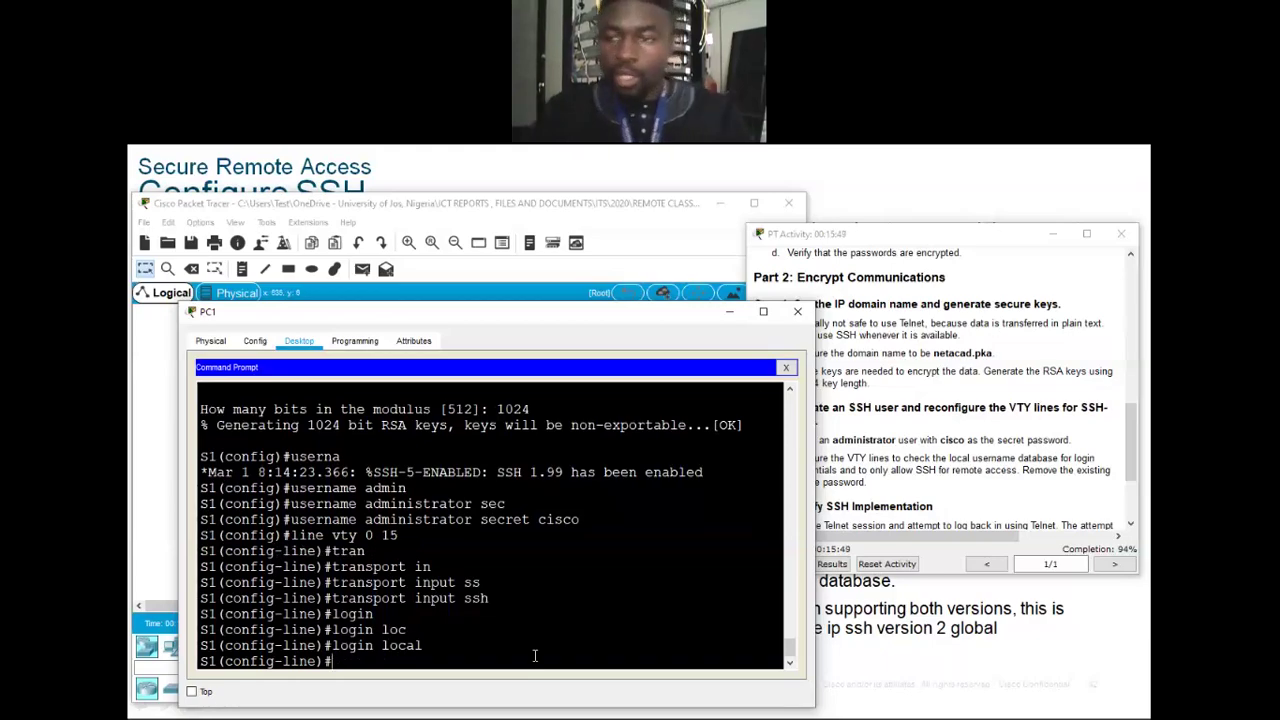
- Remove the existing VTY line password with 'no password', then scroll the instructions to Step 3
click(965, 500)
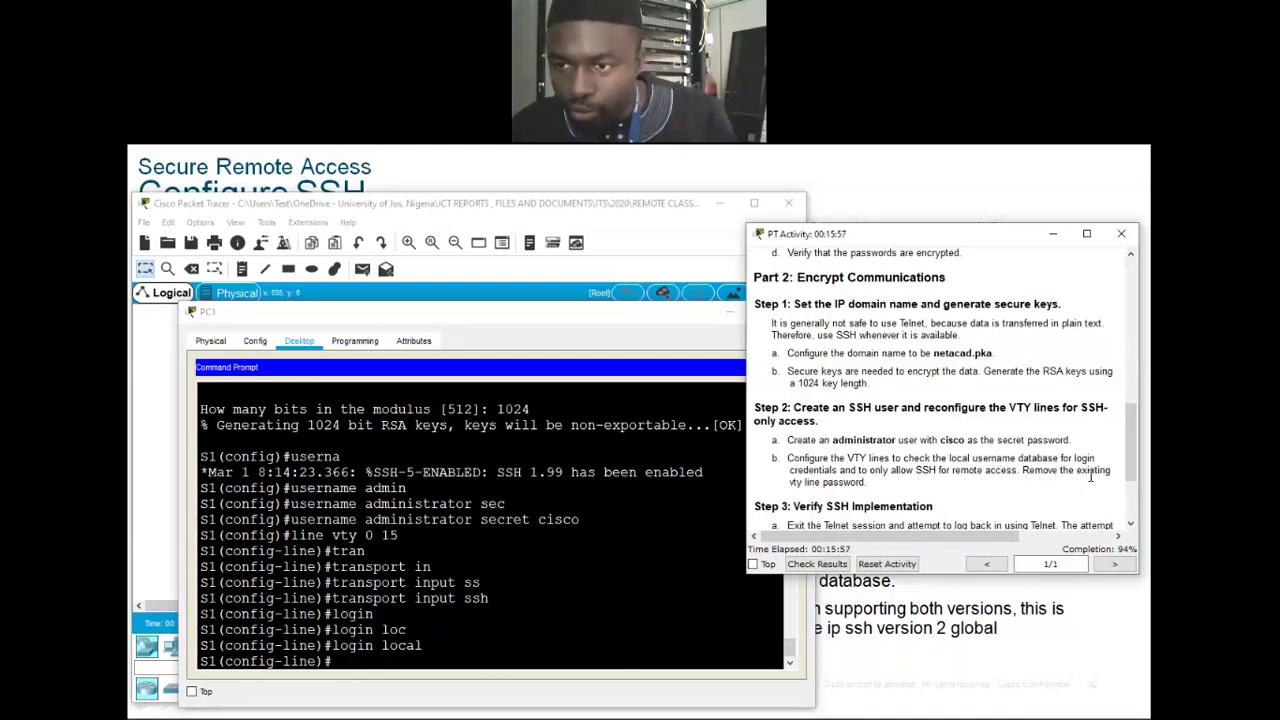
click(505, 645)
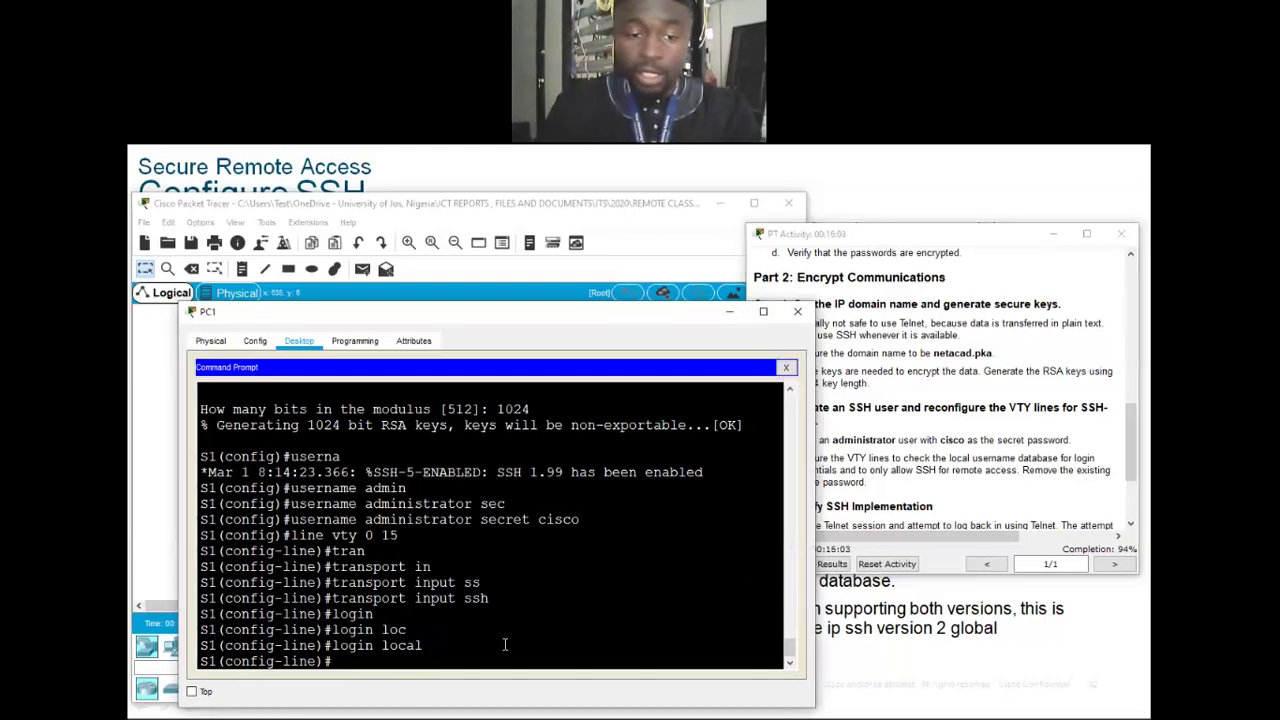
text(no pas)
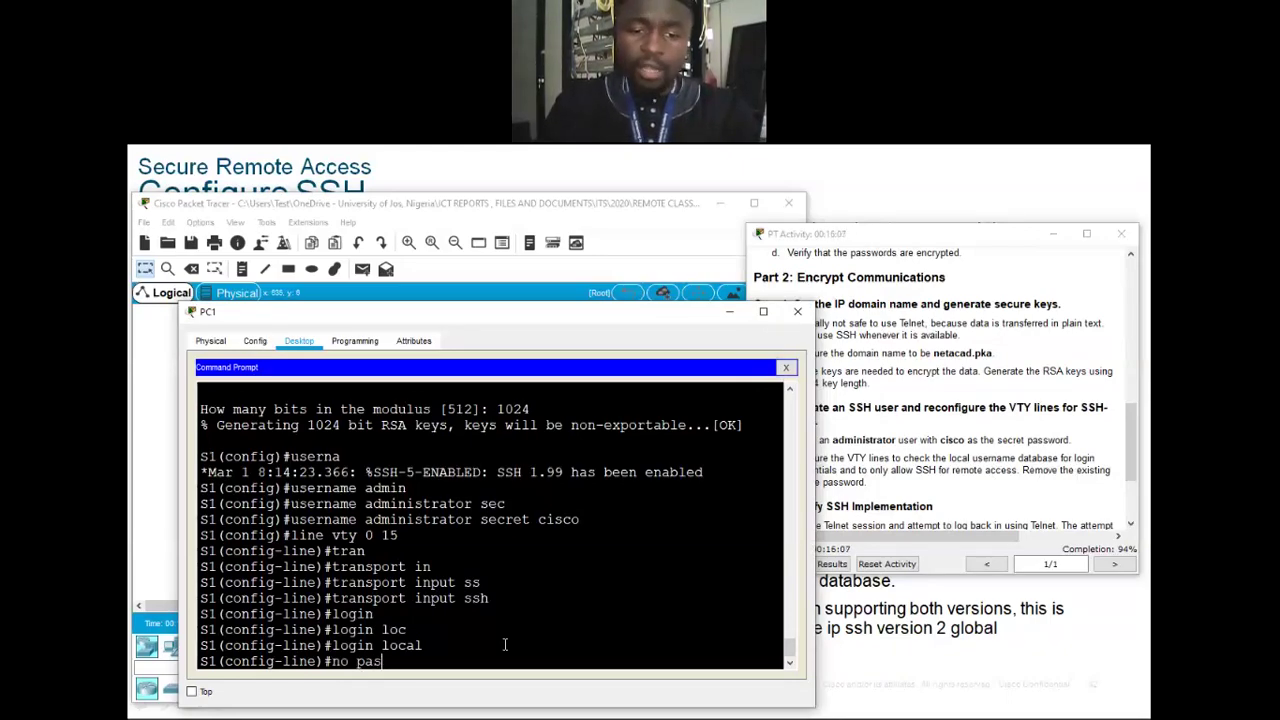
text(s)
key(Tab)
key(Return)
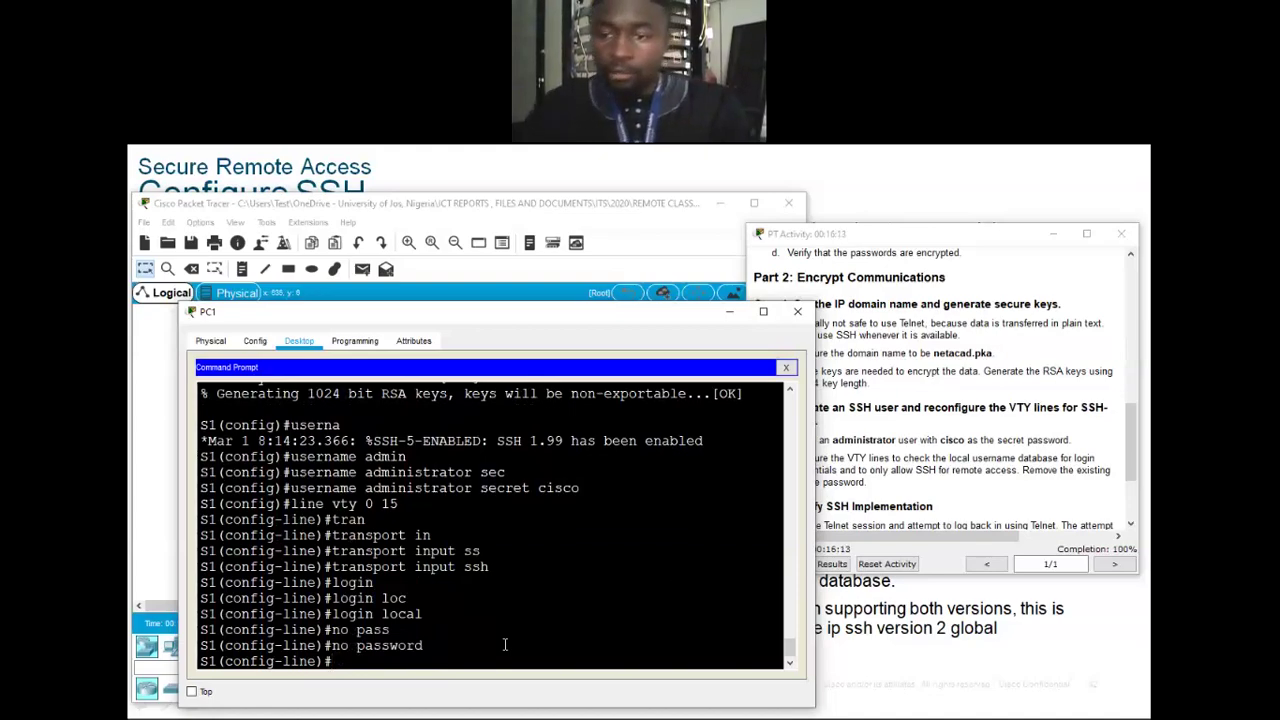
click(942, 485)
scroll(950, 480, down, 5)
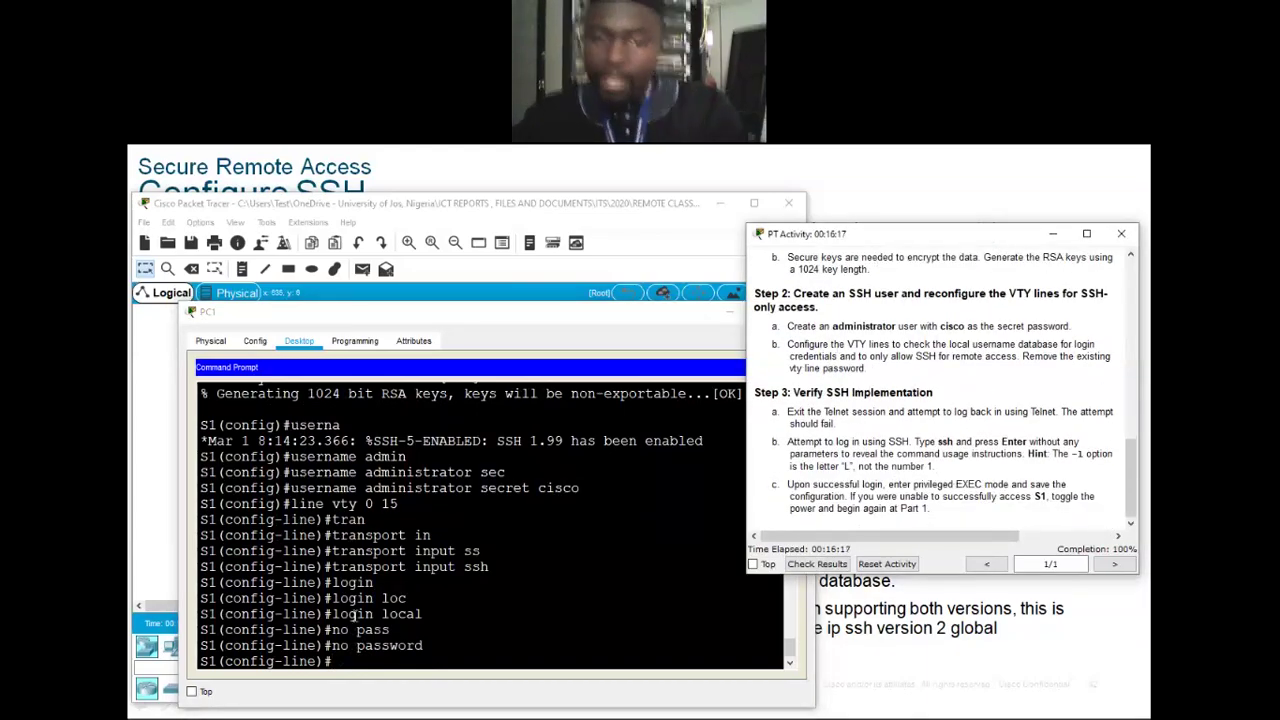
- Bring PC1's Command Prompt session with S1 back in front of the instructions
click(535, 649)
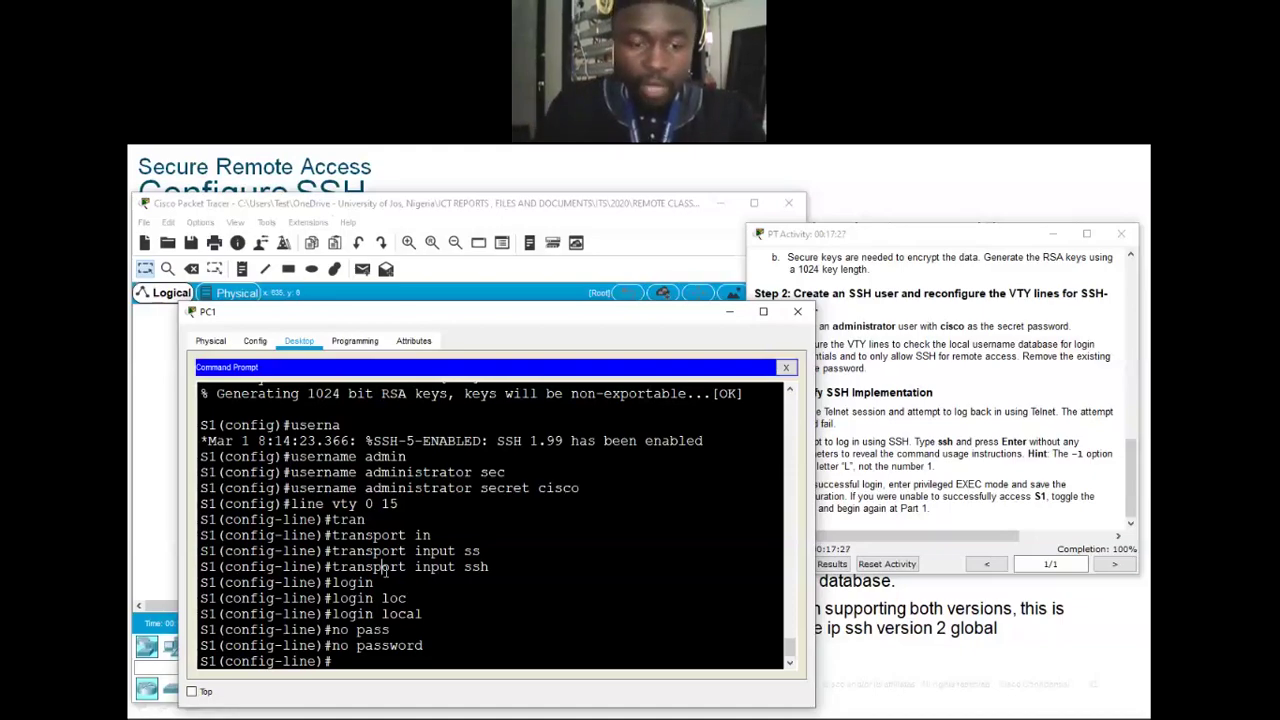
- Exit to privileged EXEC and run 'copy running-config startup-config' on S1
text(exit)
key(Return)
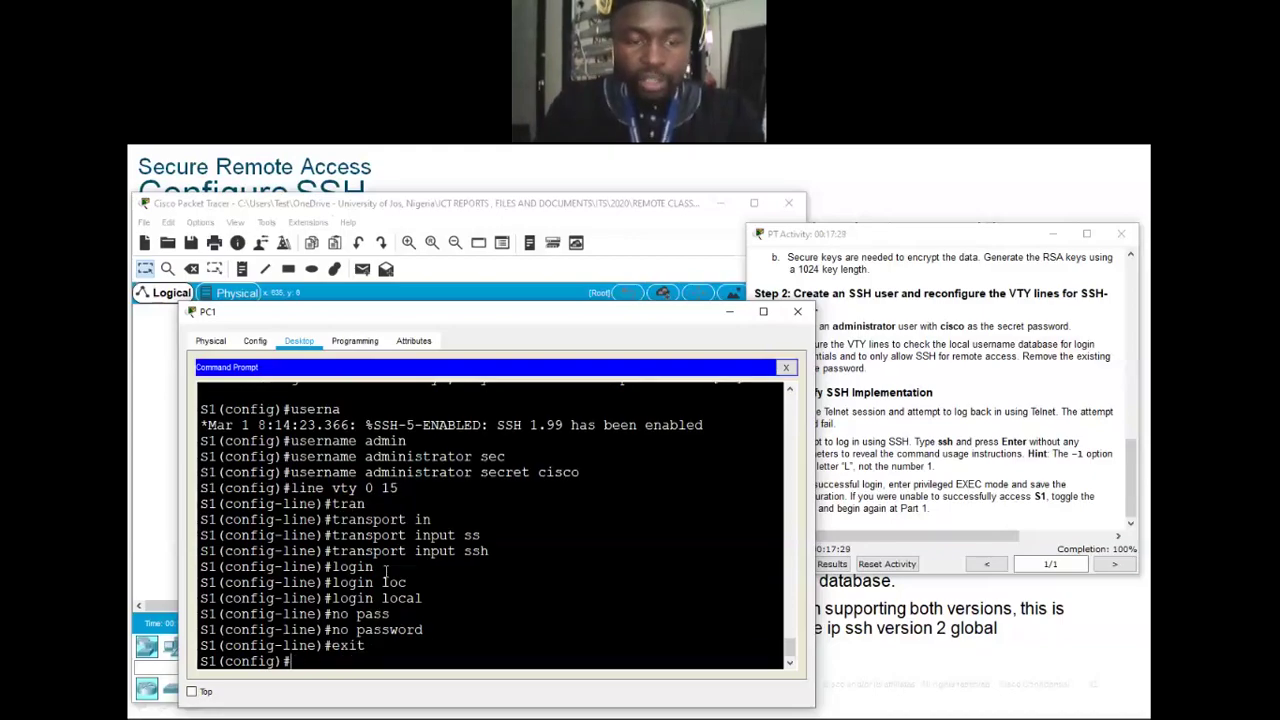
text(exit)
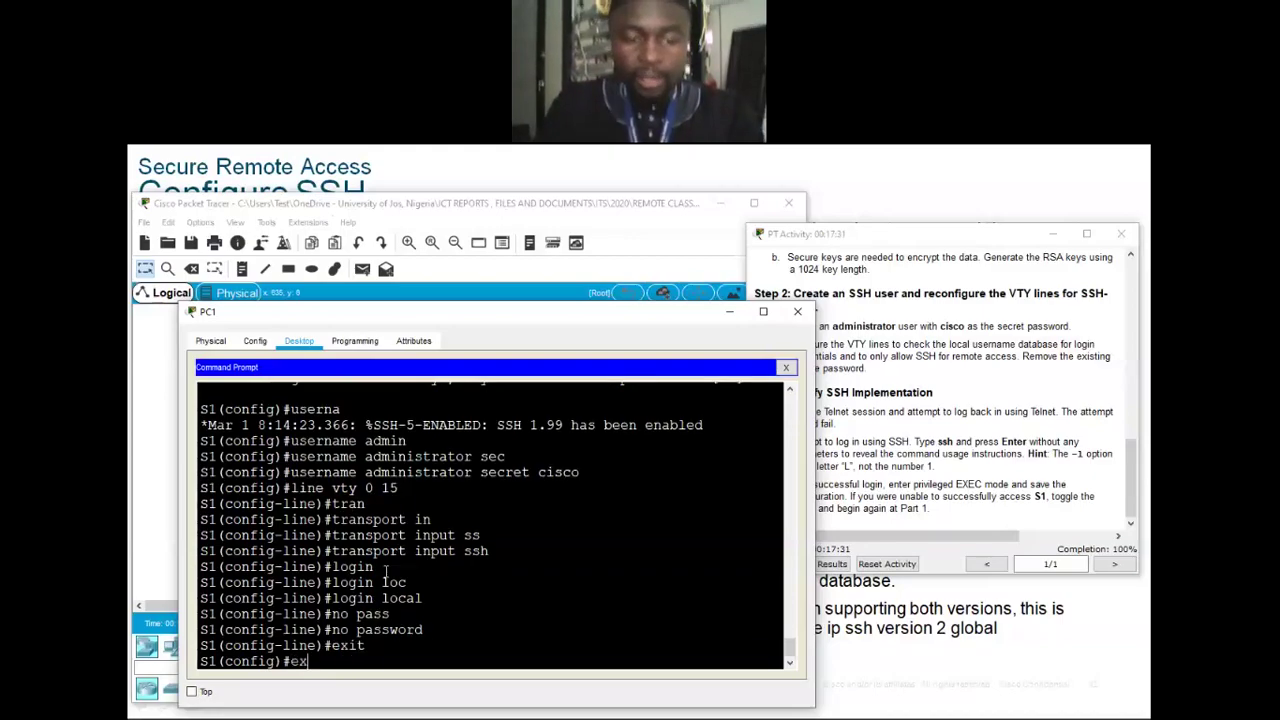
key(Return)
text(cop)
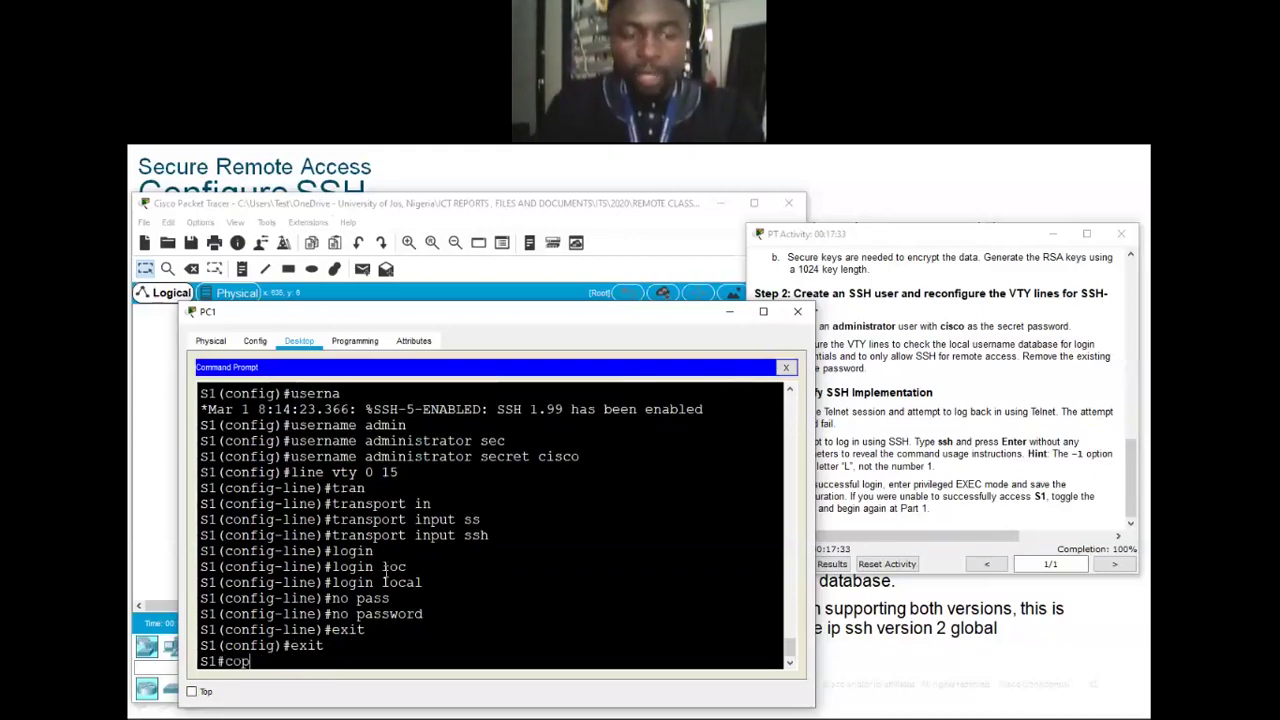
text(y)
key(Tab)
text(run)
key(Tab)
text(star)
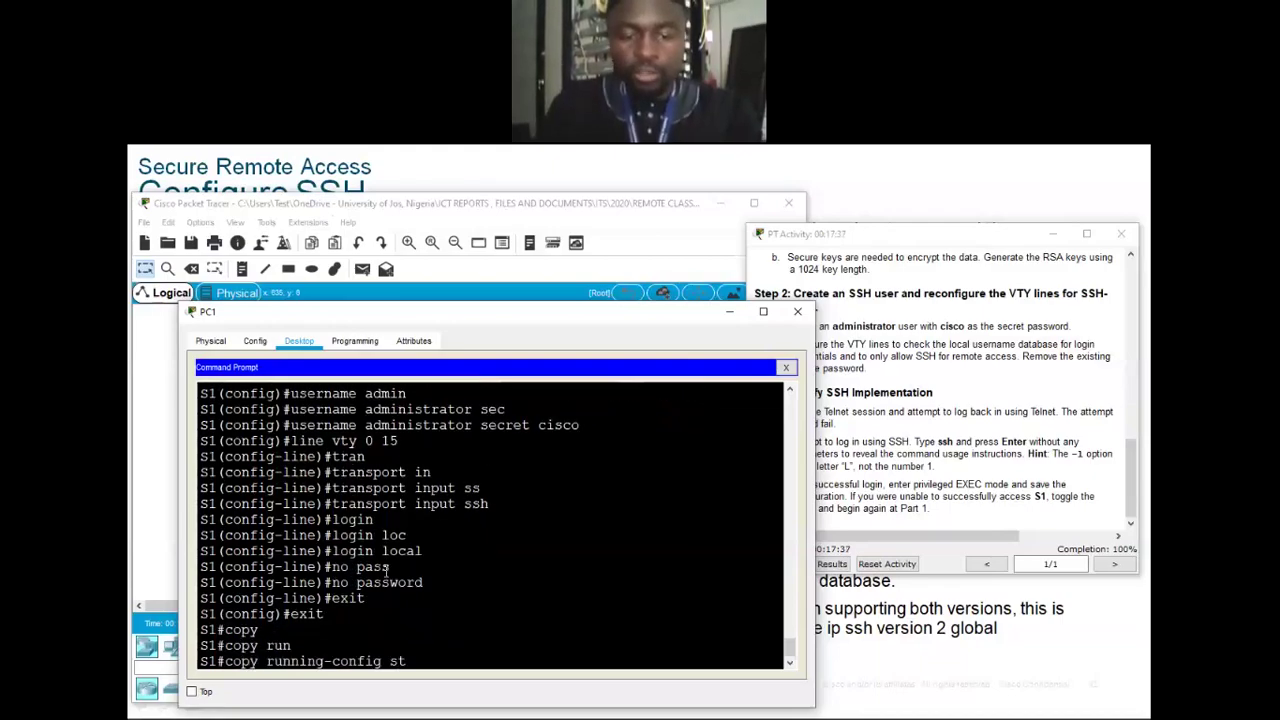
key(Tab)
key(Return)
key(Return)
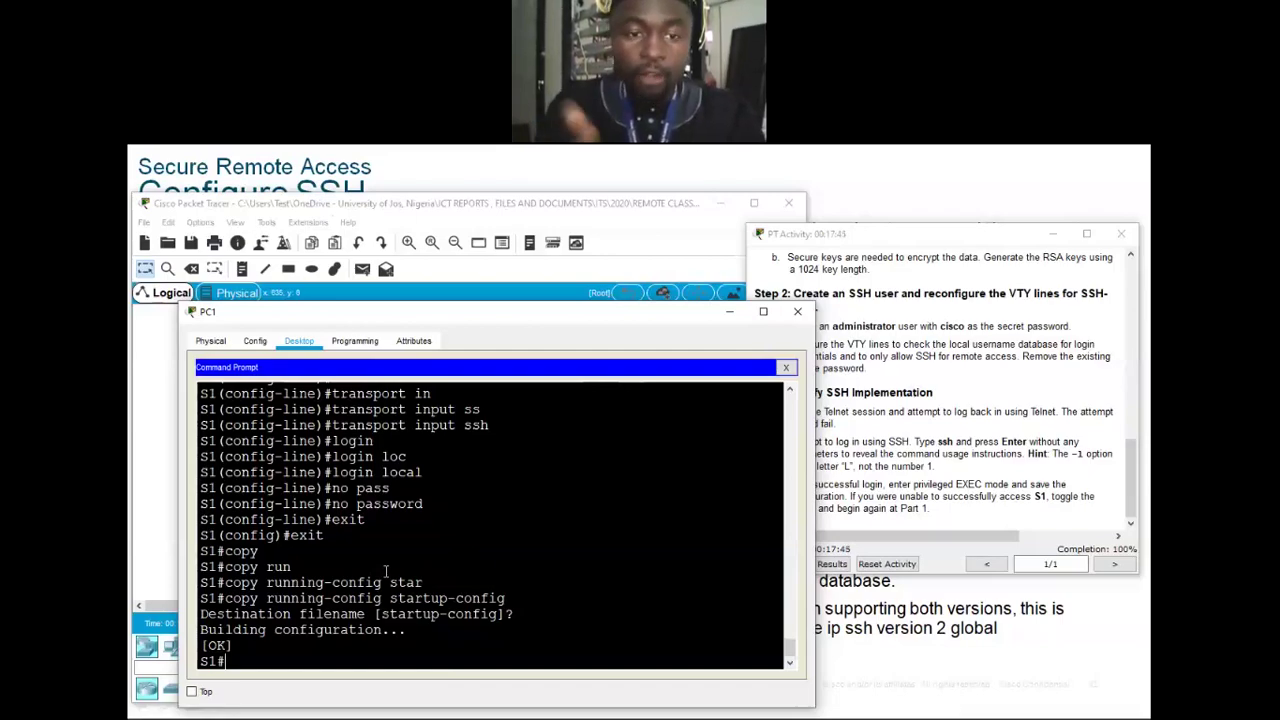
- Run 'show run' and highlight the encrypted enable password, netacad.pka domain and hashed administrator secret
text(sho)
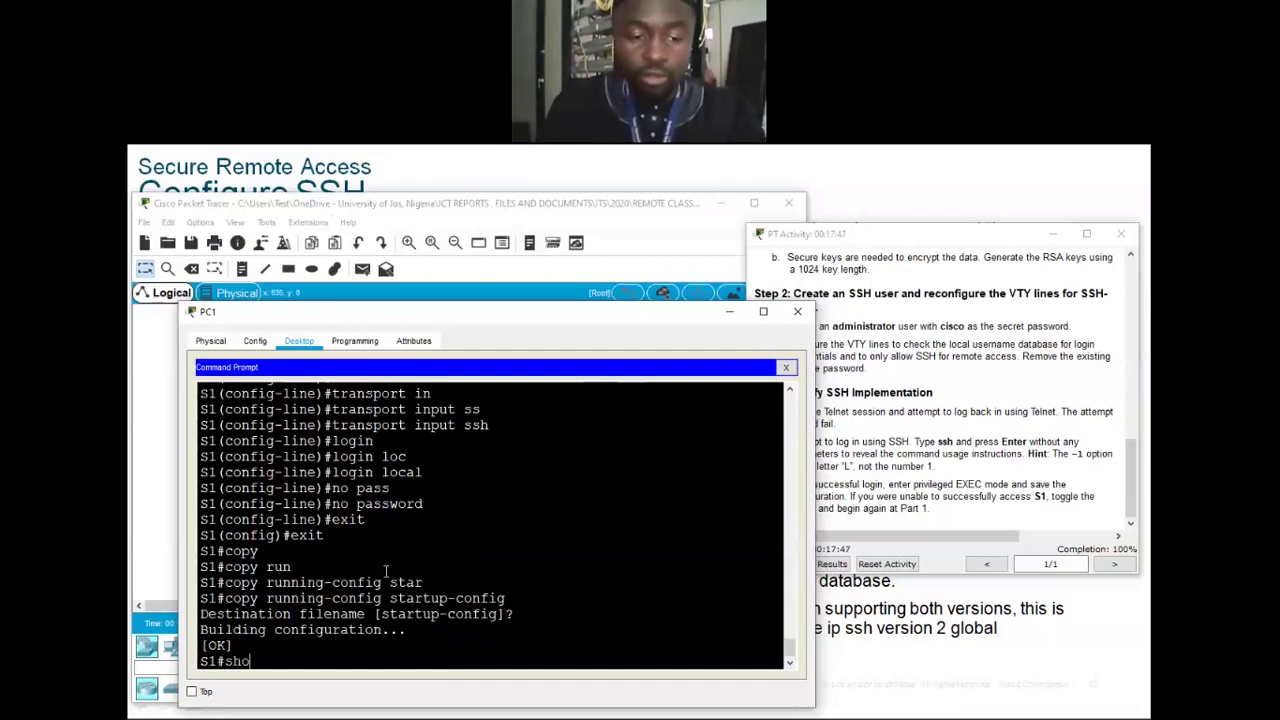
text(w run)
key(Return)
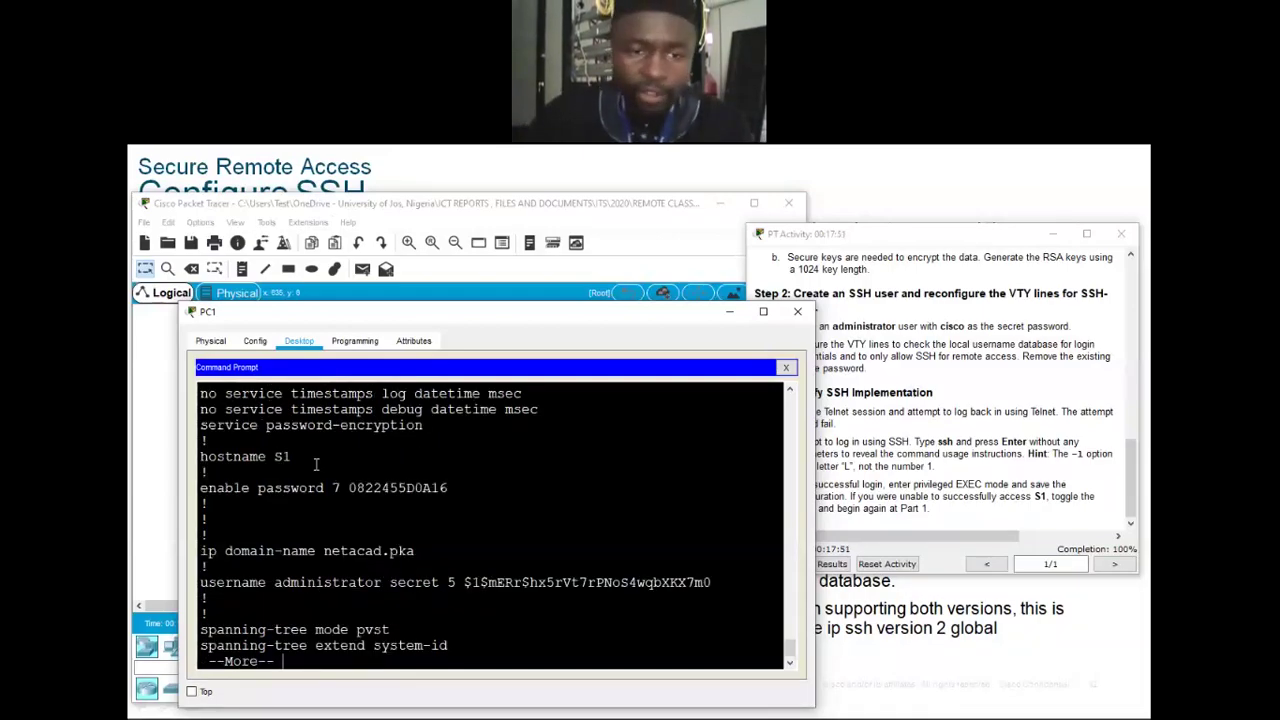
drag(226, 488, 472, 492)
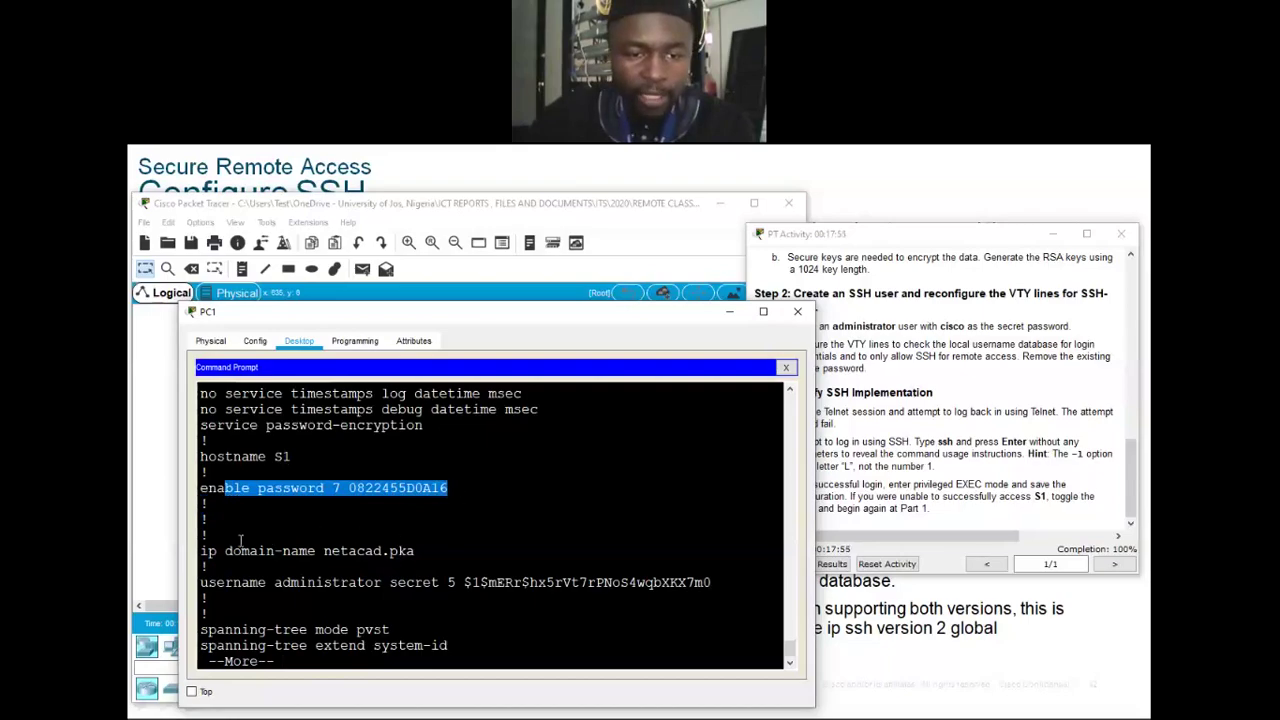
click(203, 546)
drag(203, 546, 418, 558)
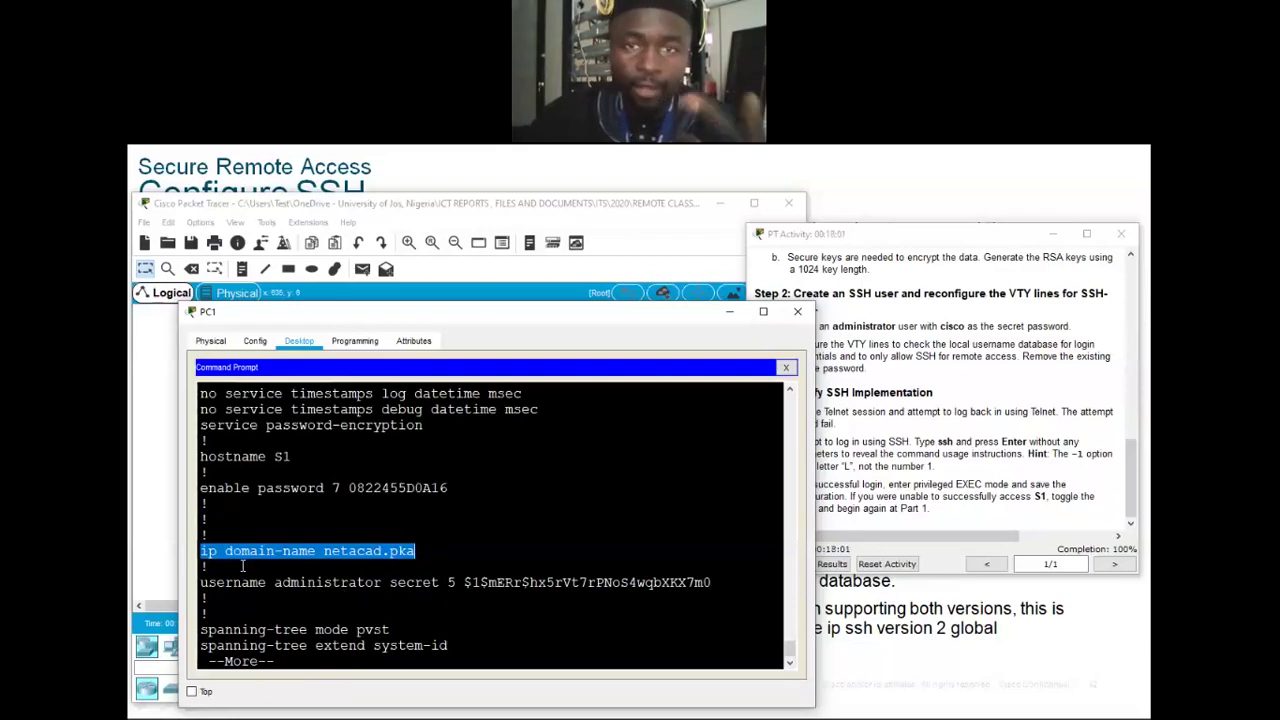
drag(252, 582, 731, 581)
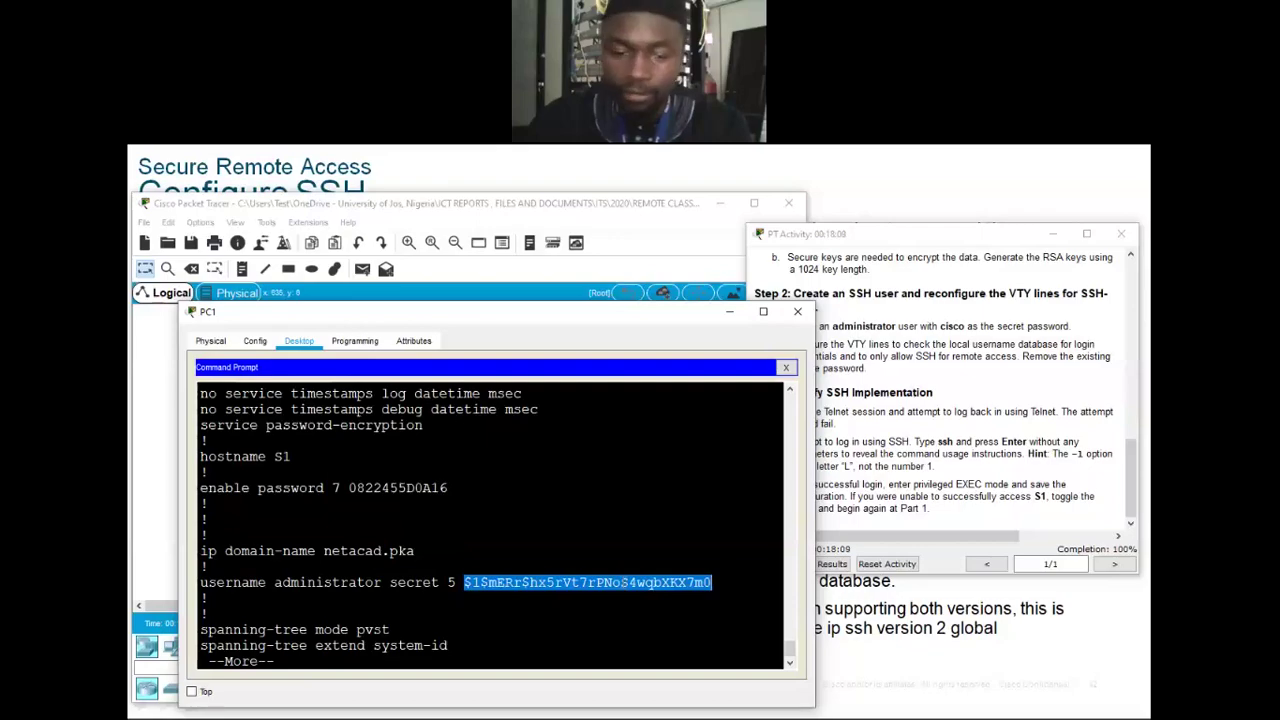
- Page to the VTY settings and highlight 'login local' and 'transport input ssh'
key(space)
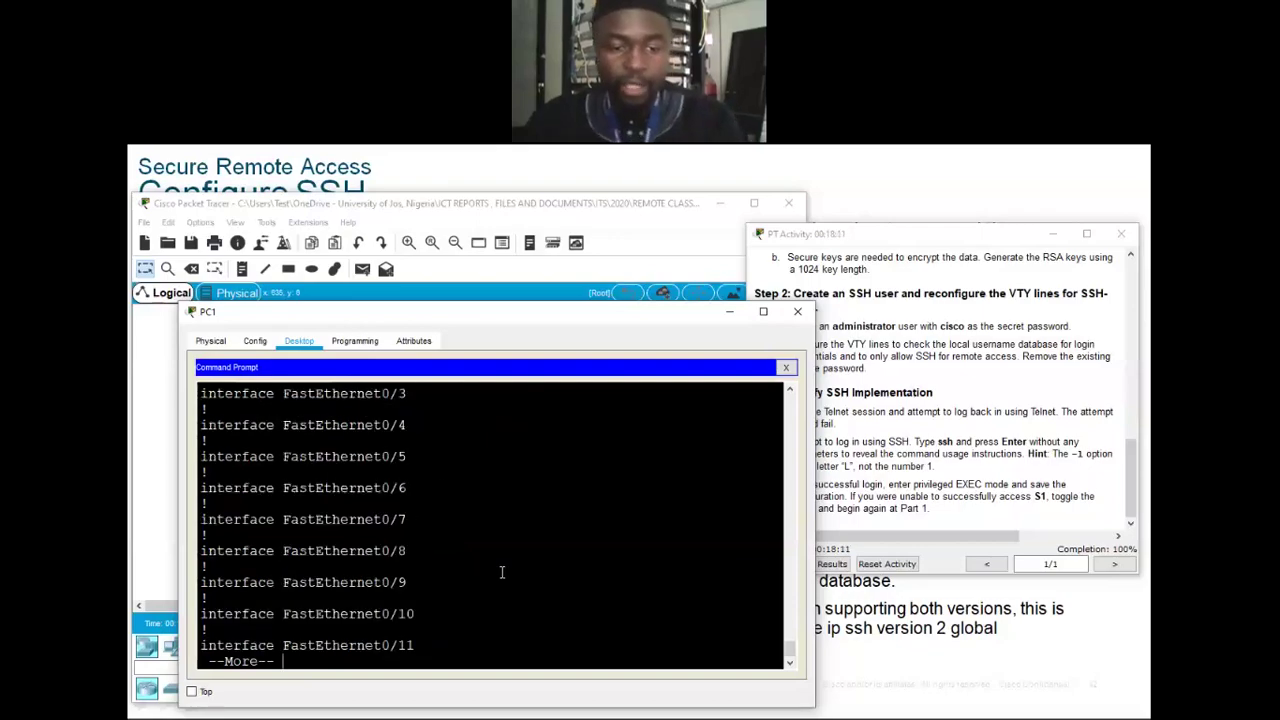
key(space)
key(space)
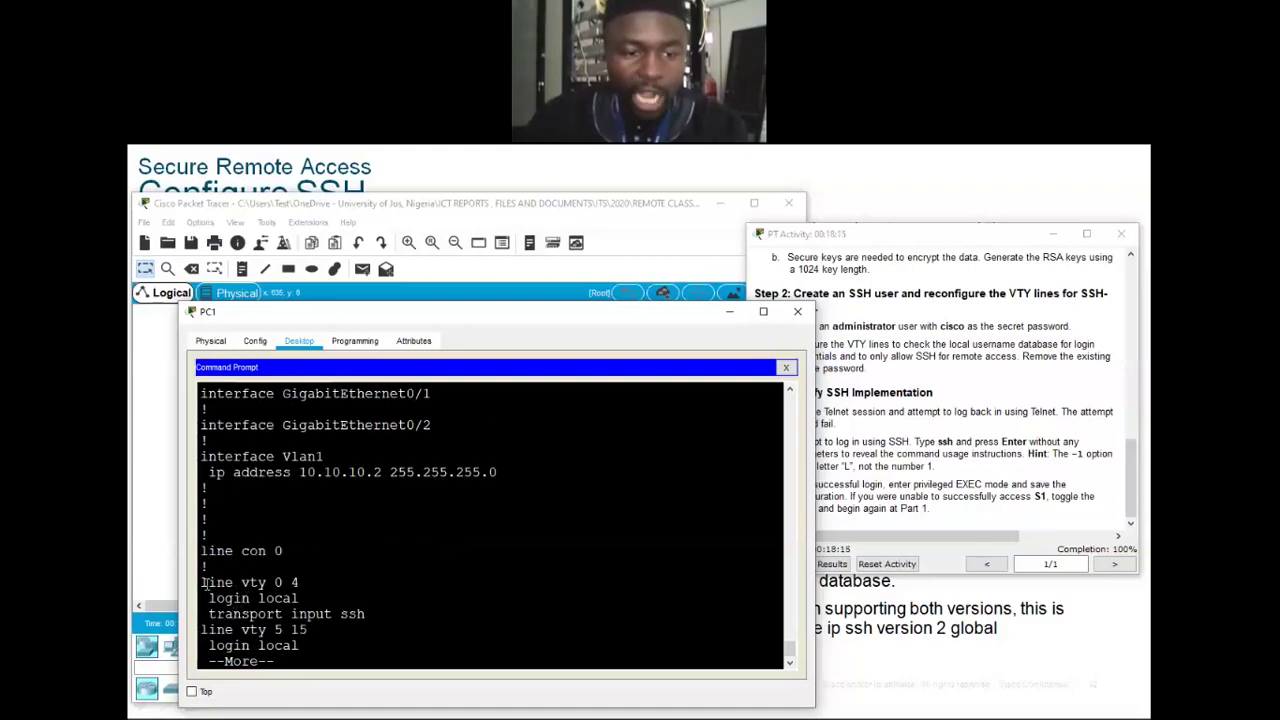
drag(215, 598, 307, 597)
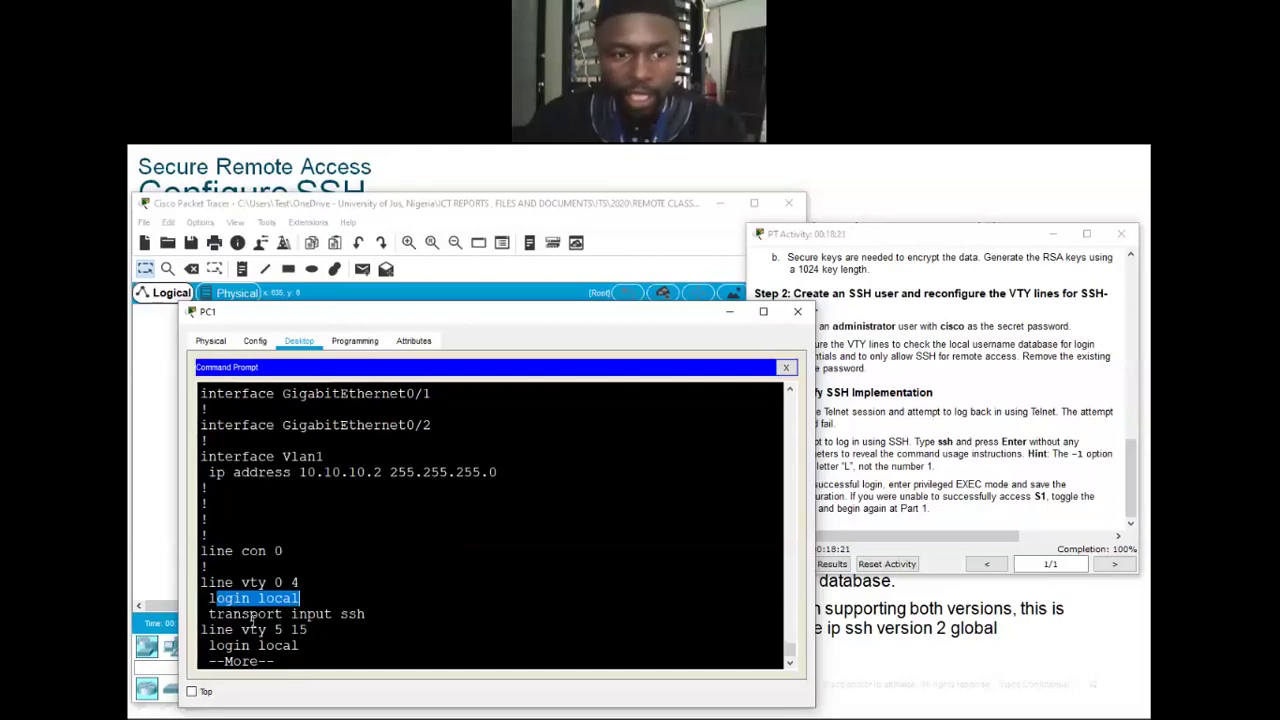
drag(216, 612, 303, 630)
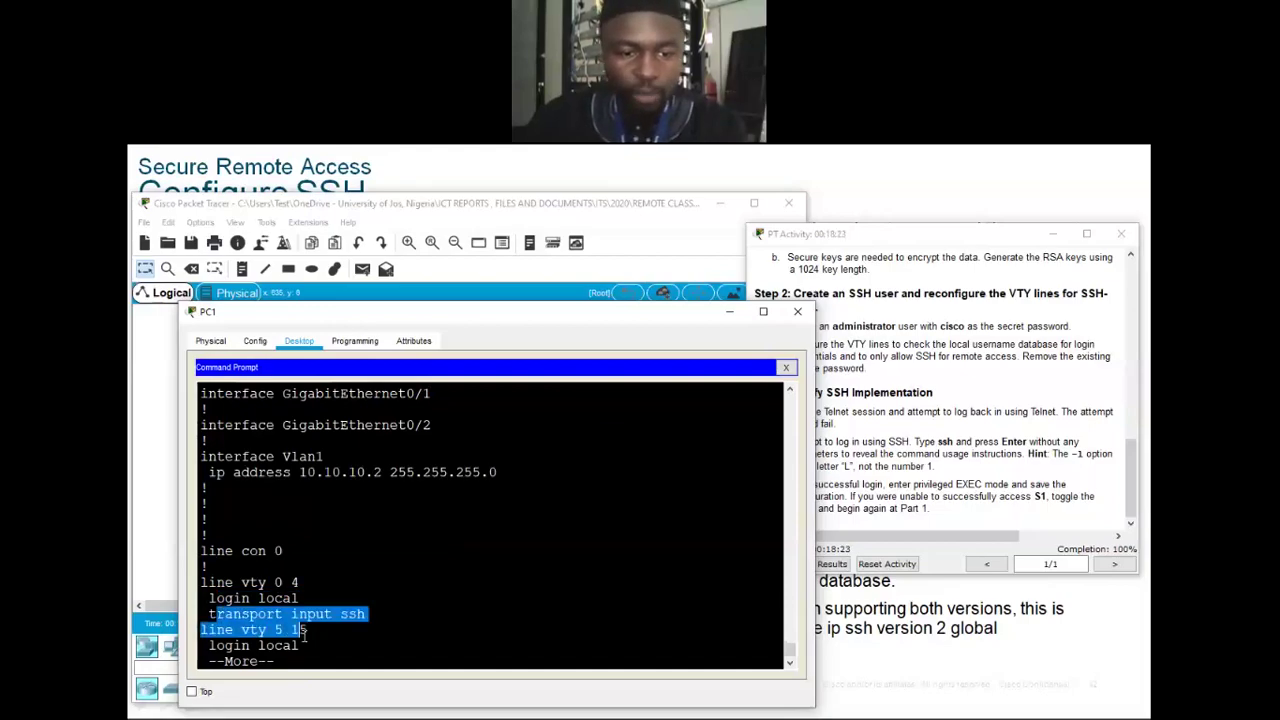
key(space)
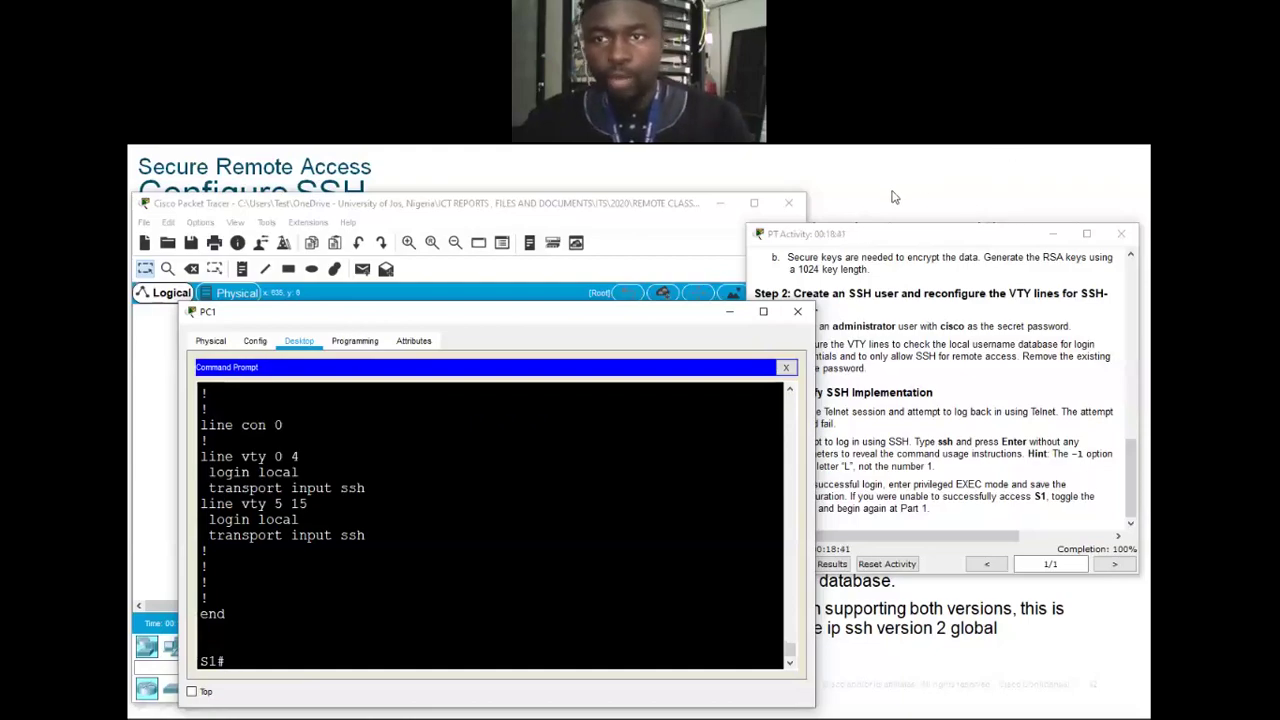
- Advance the slideshow from Configure SSH to the Verify SSH is Operational slide
click(895, 194)
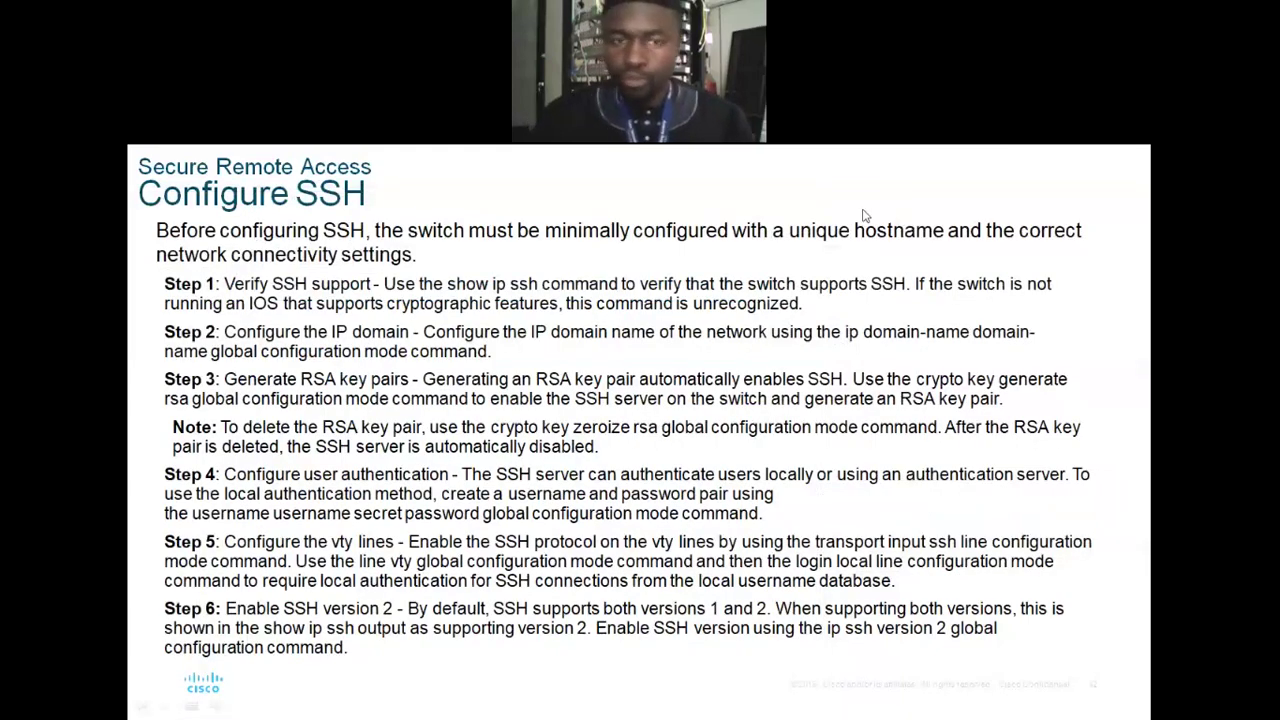
click(865, 215)
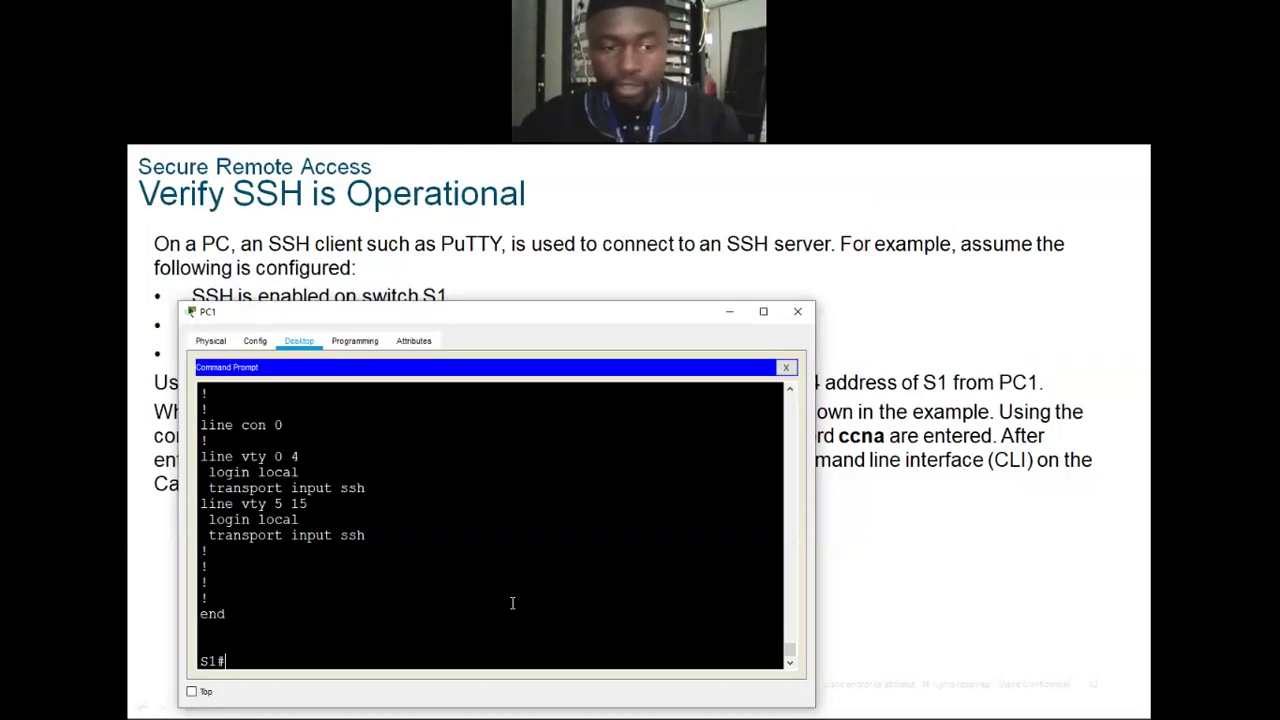
- Exit PC1's remote session to S1 and run 'ssh' alone to display its usage
text(exit)
key(Return)
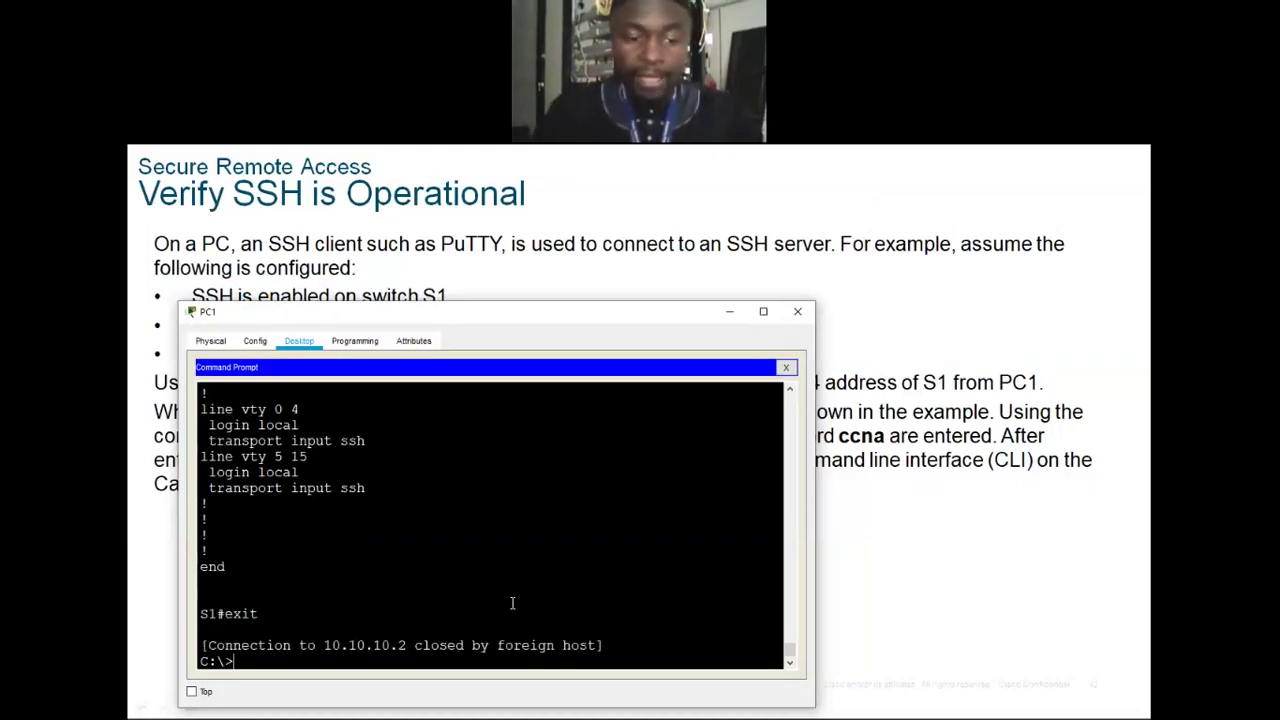
text(ss)
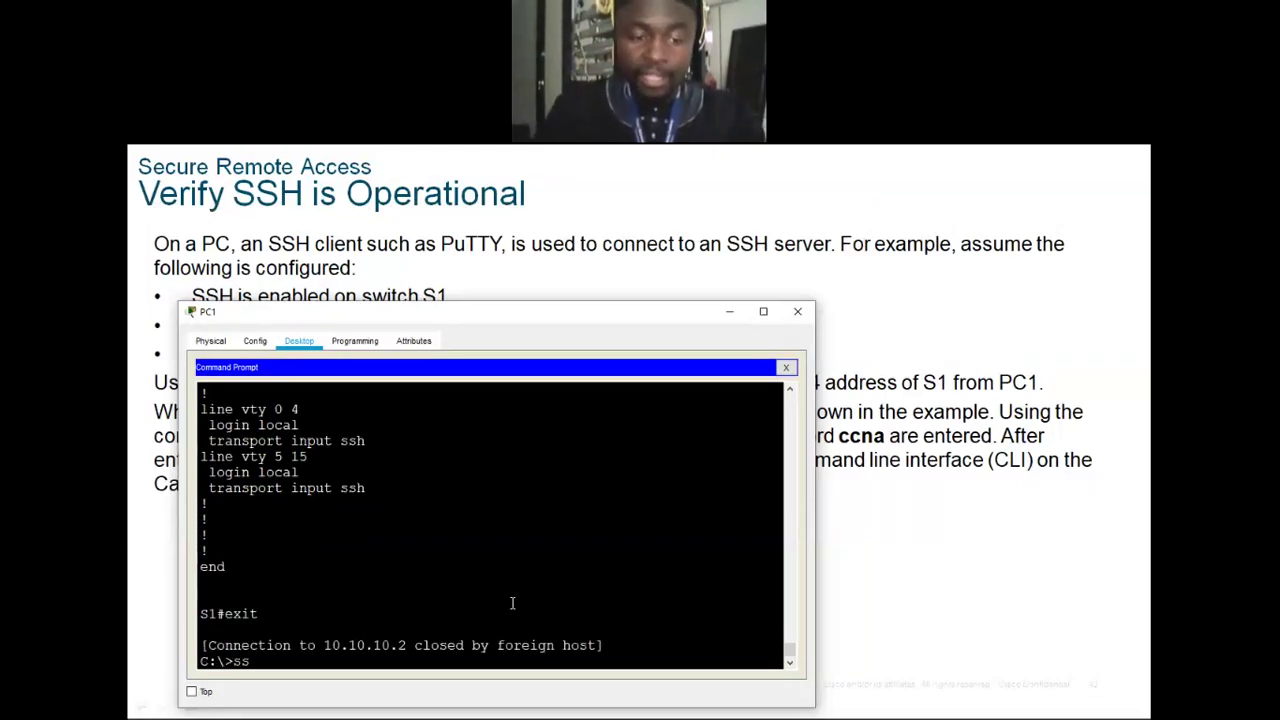
text(h)
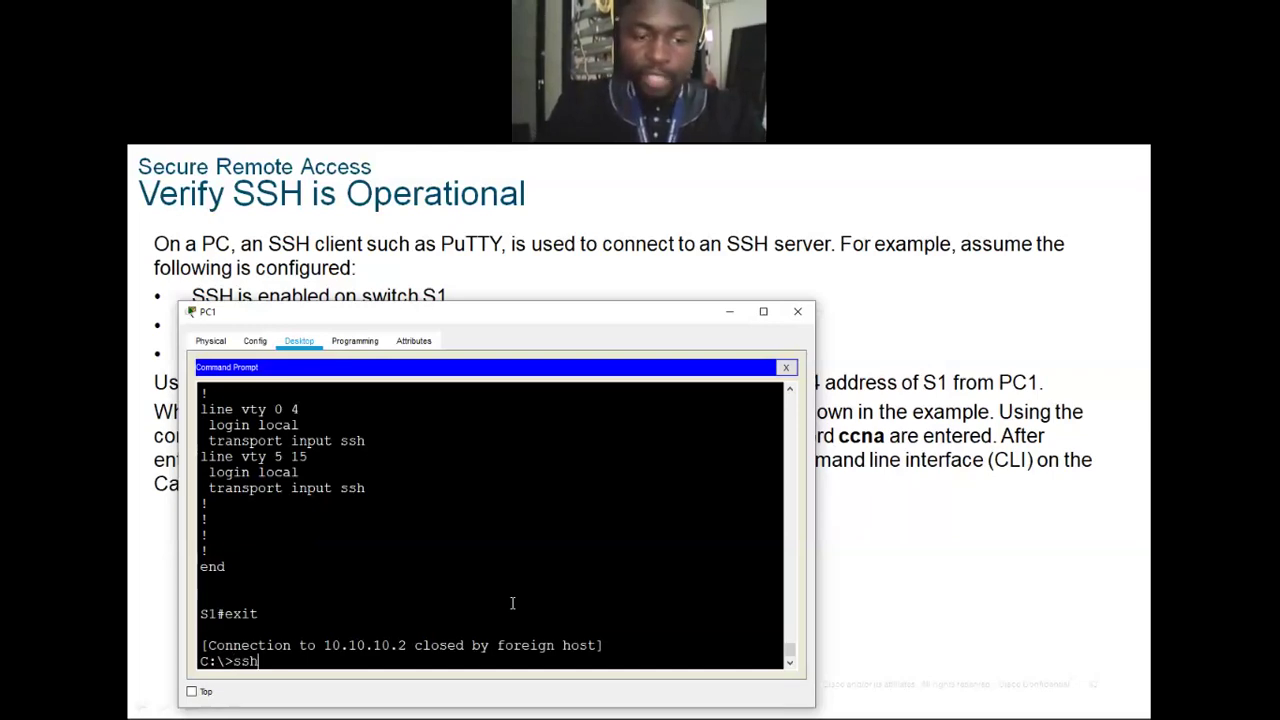
key(Return)
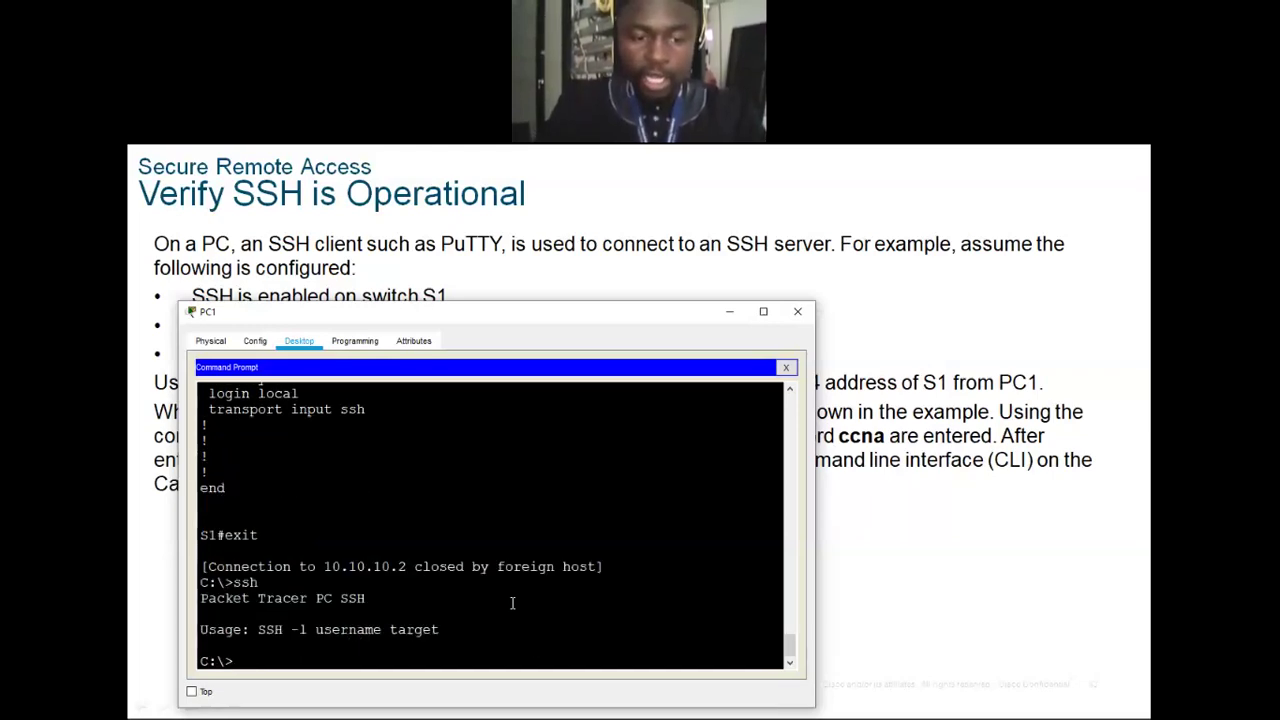
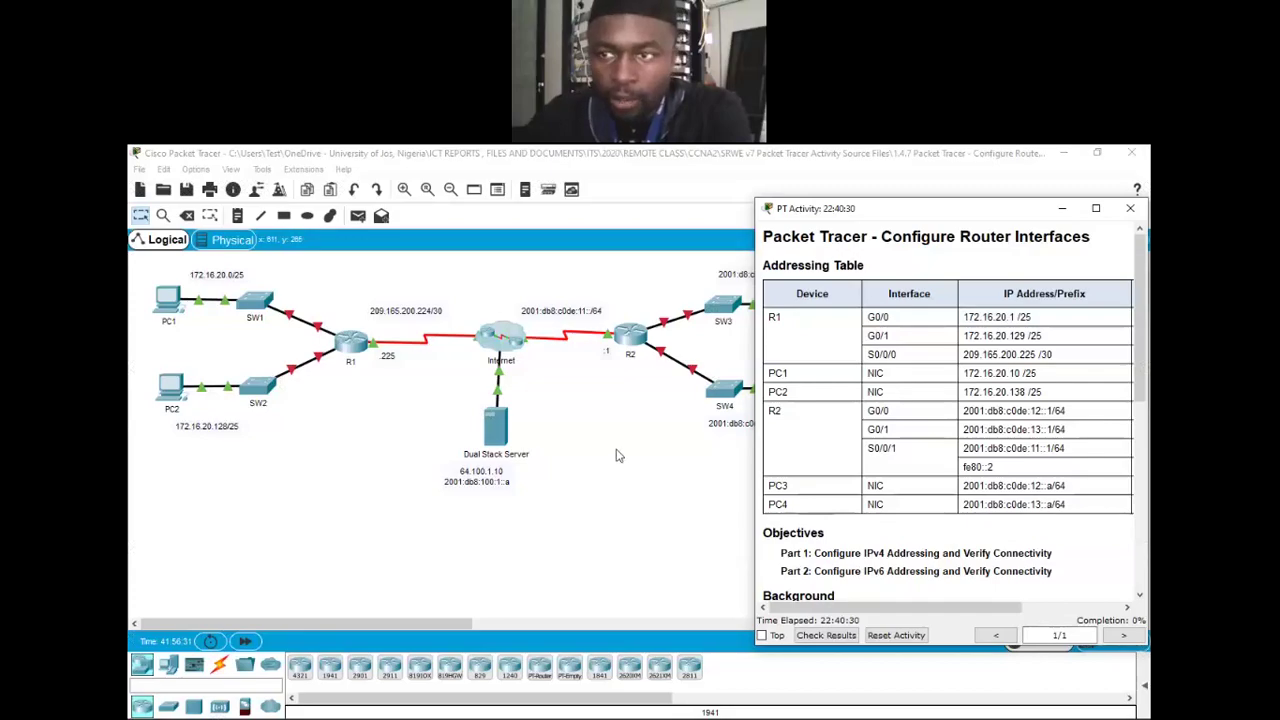
- Scroll through the network workspace to bring PC3 and PC4 into view
click(778, 162)
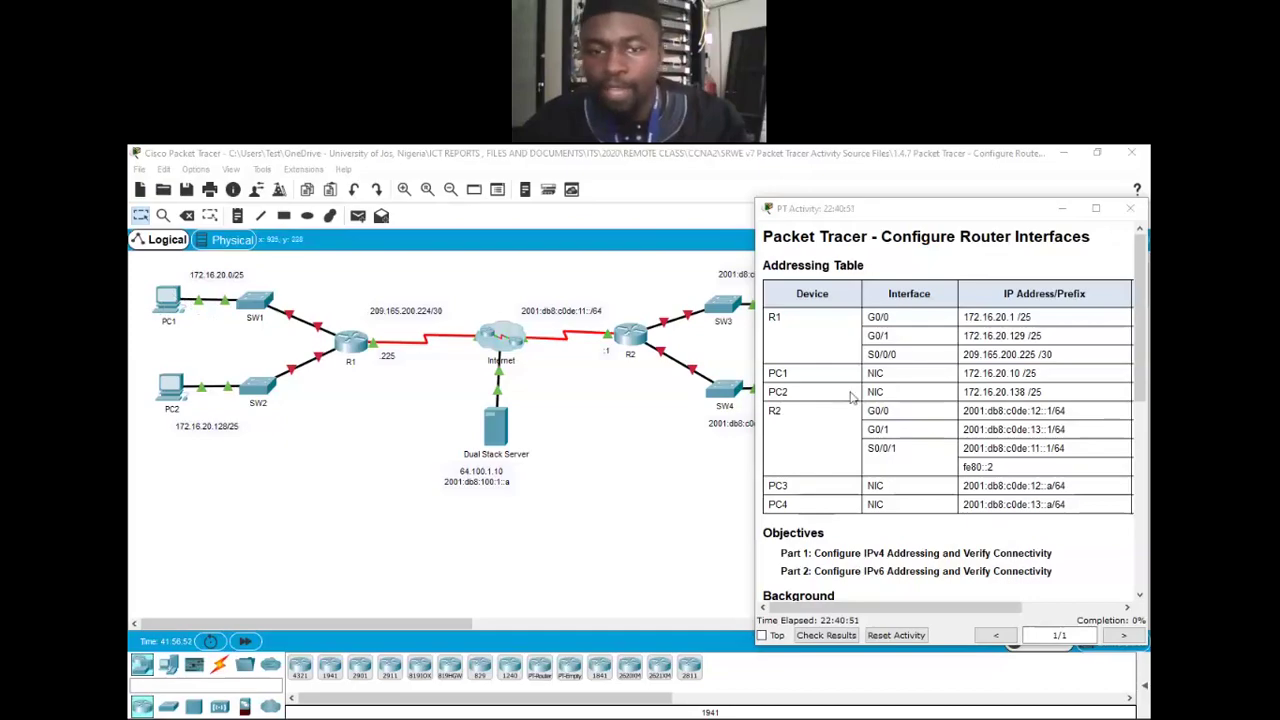
scroll(860, 548, down, 3)
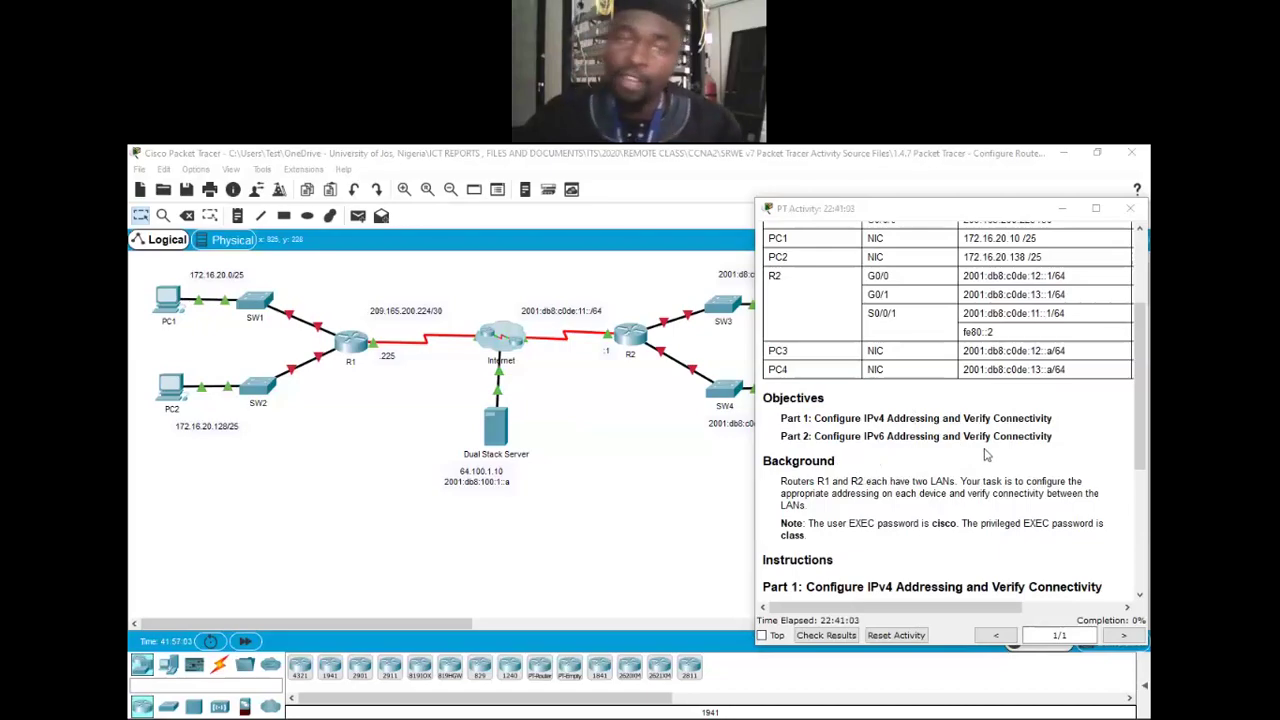
scroll(985, 455, down, 2)
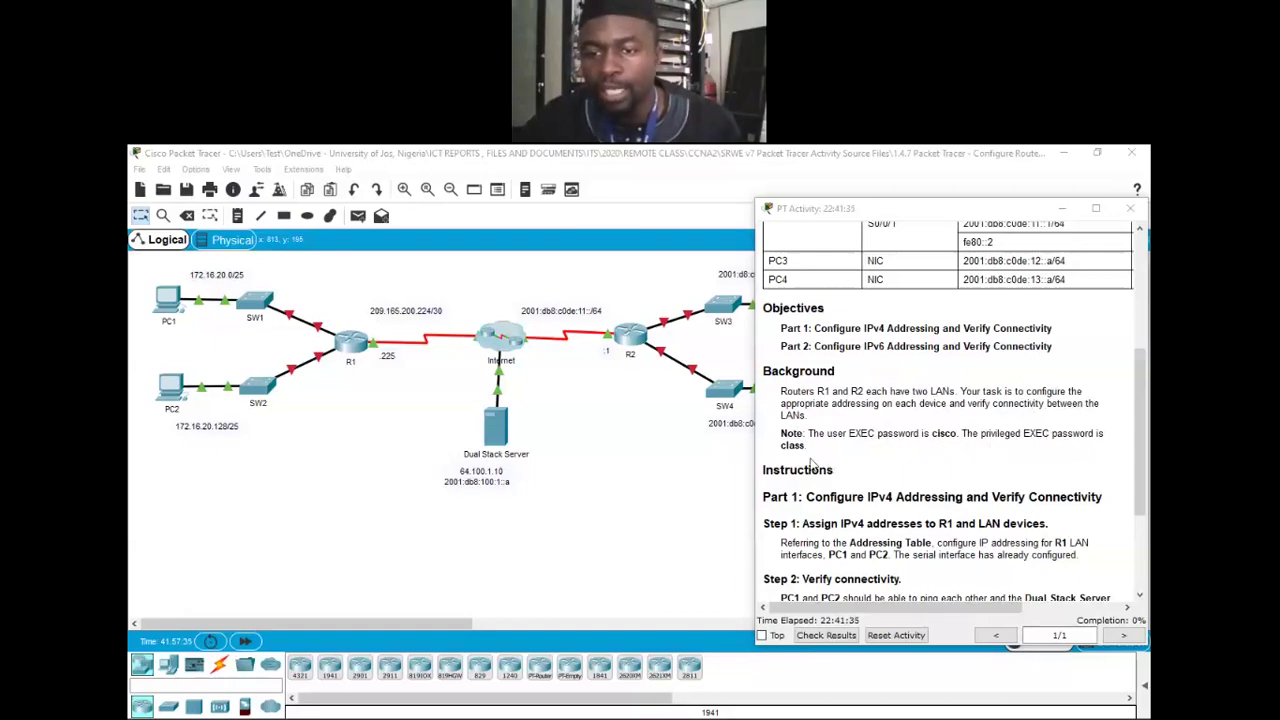
scroll(866, 487, down, 3)
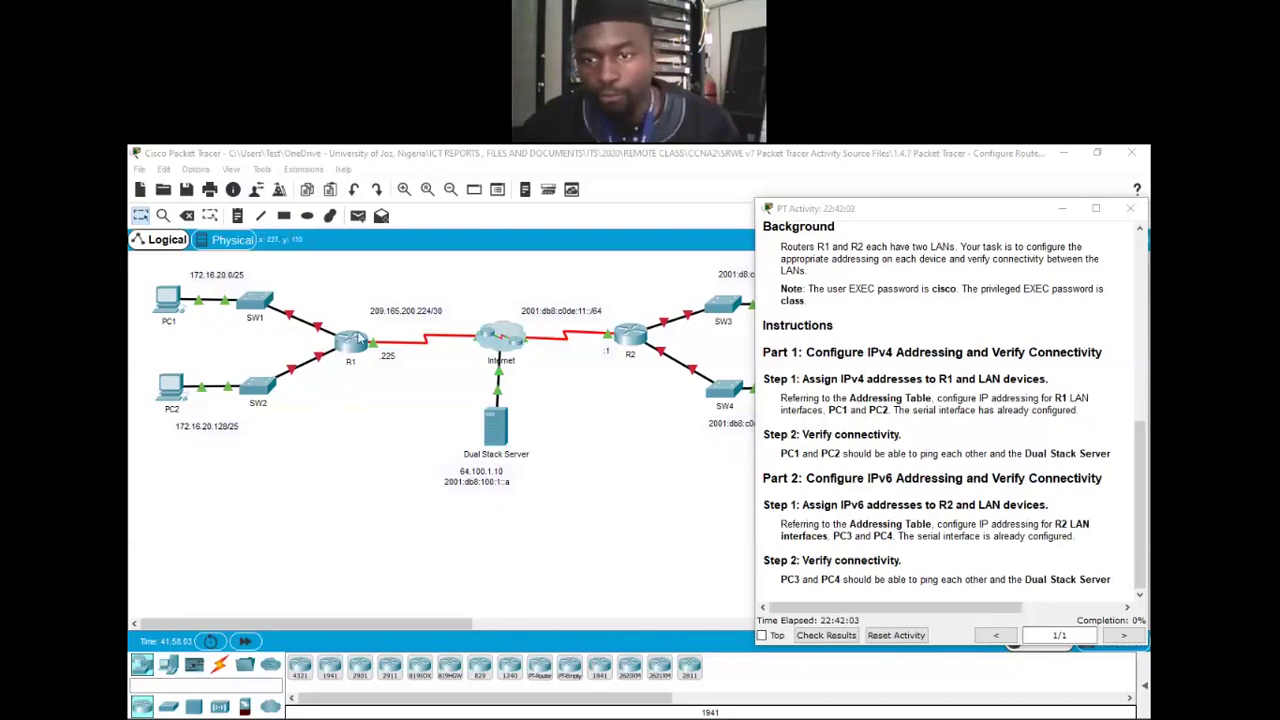
scroll(880, 372, up, 6)
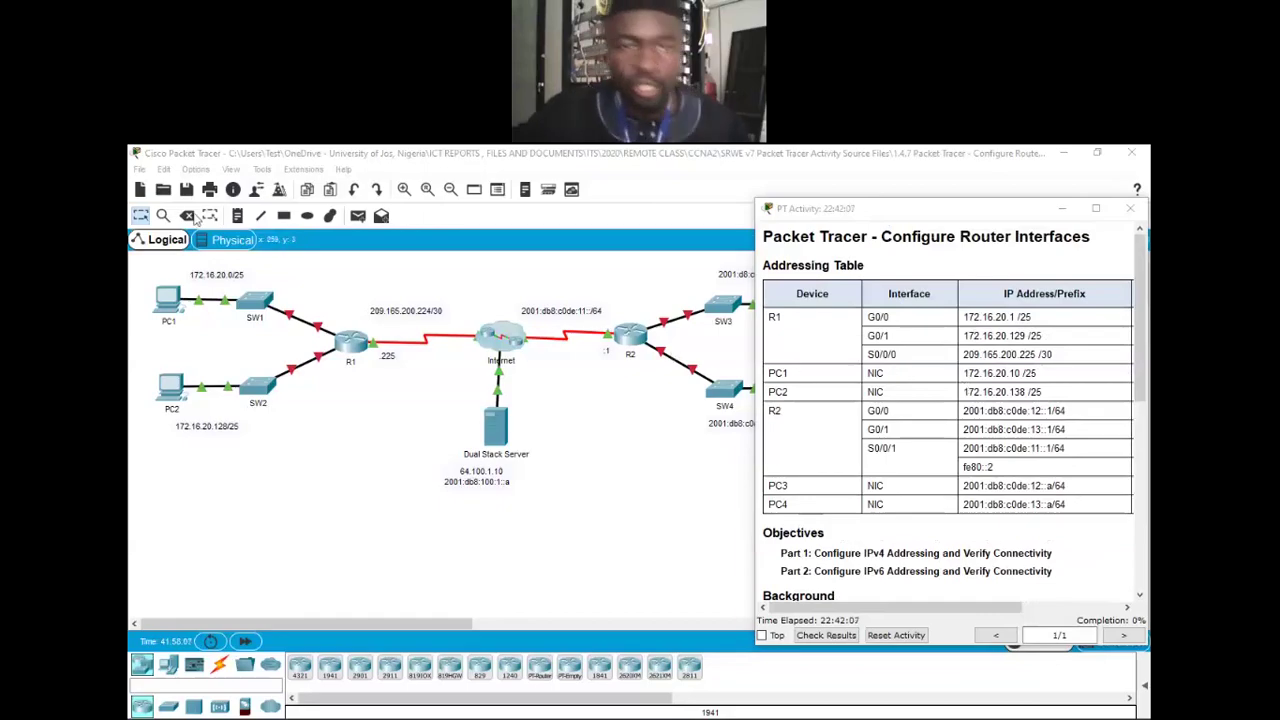
- View the Font settings in Preferences, then close it without changes
click(195, 169)
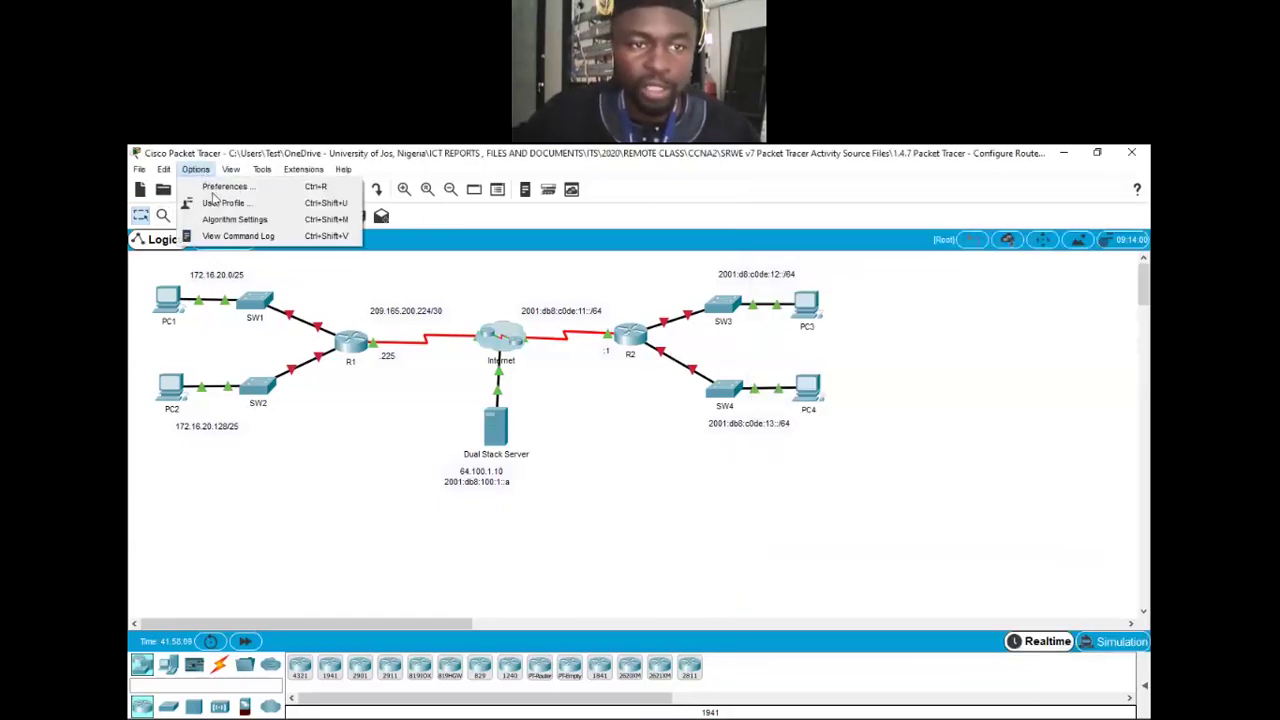
key(Escape)
key(ctrl+r)
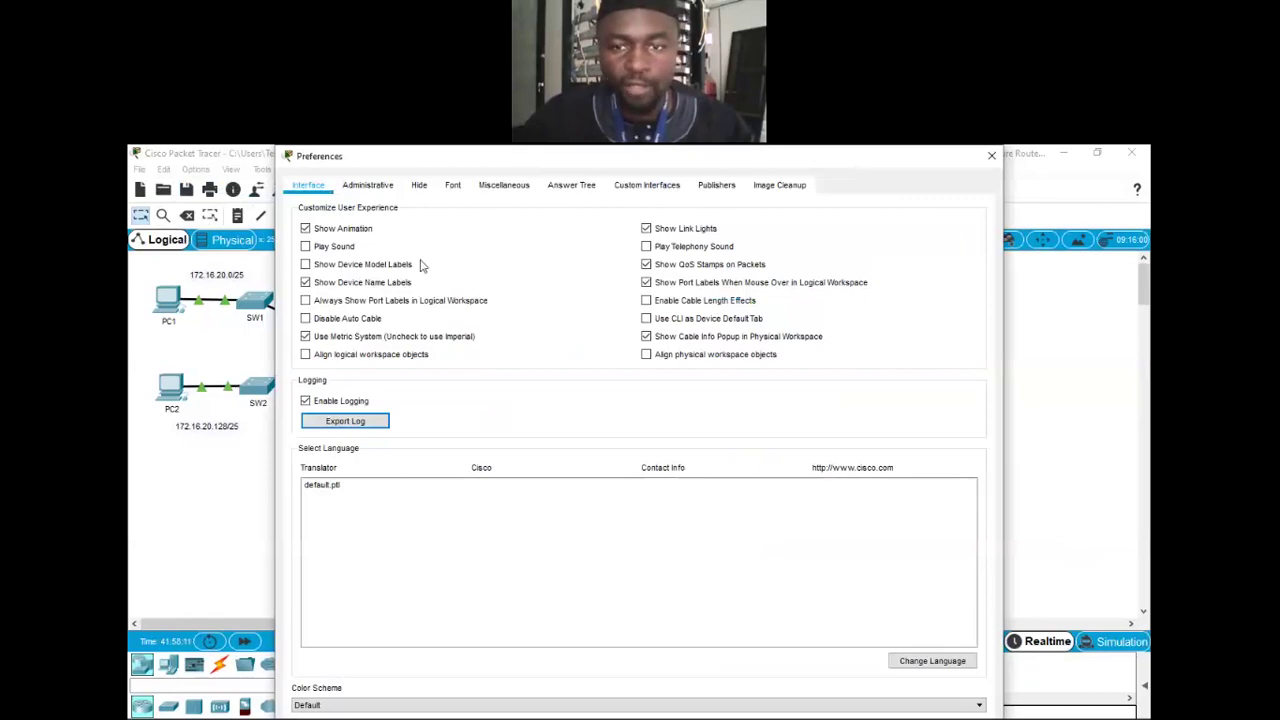
click(449, 187)
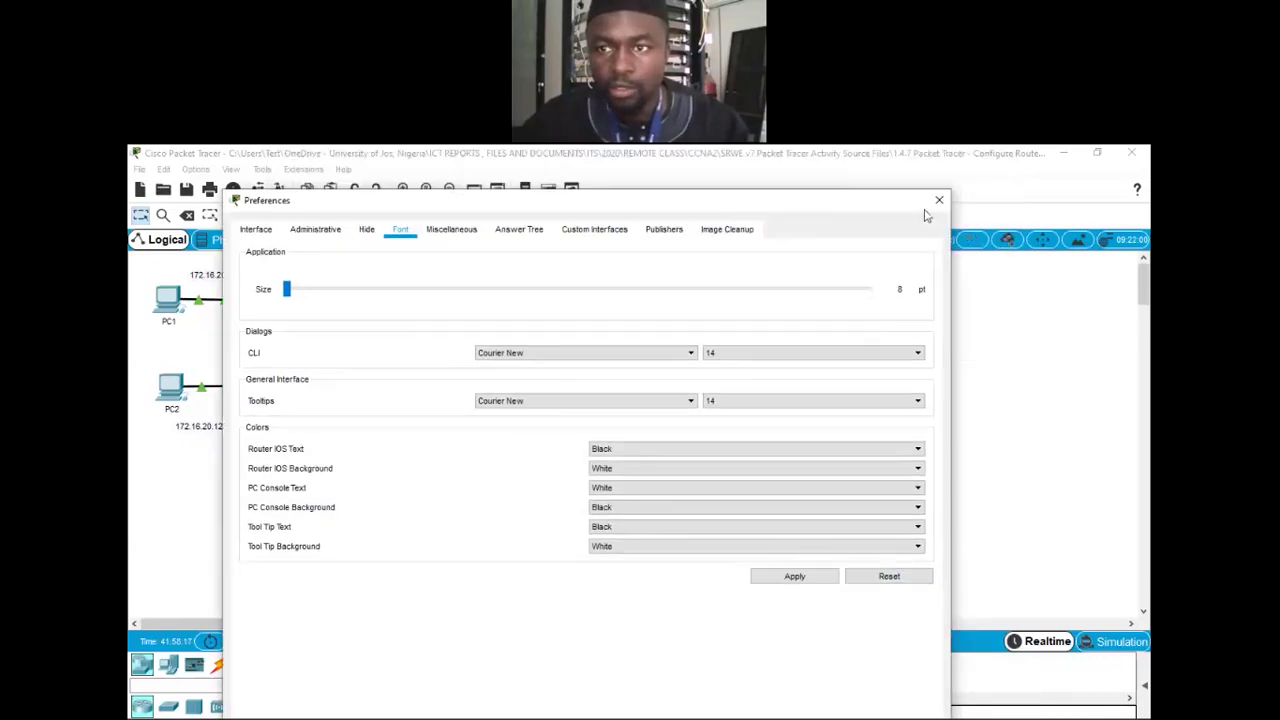
click(931, 203)
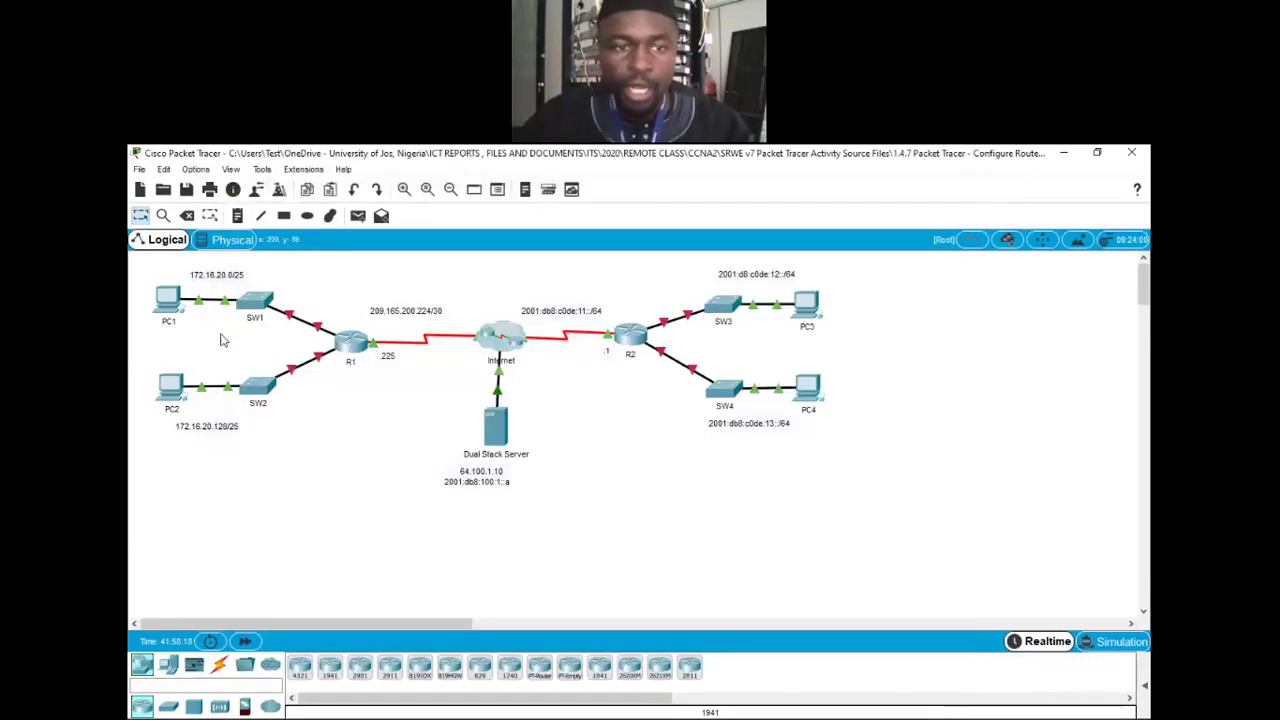
- Open PC1's IP Configuration beside the activity's addressing table showing 172.16.20.10 /25
click(1098, 154)
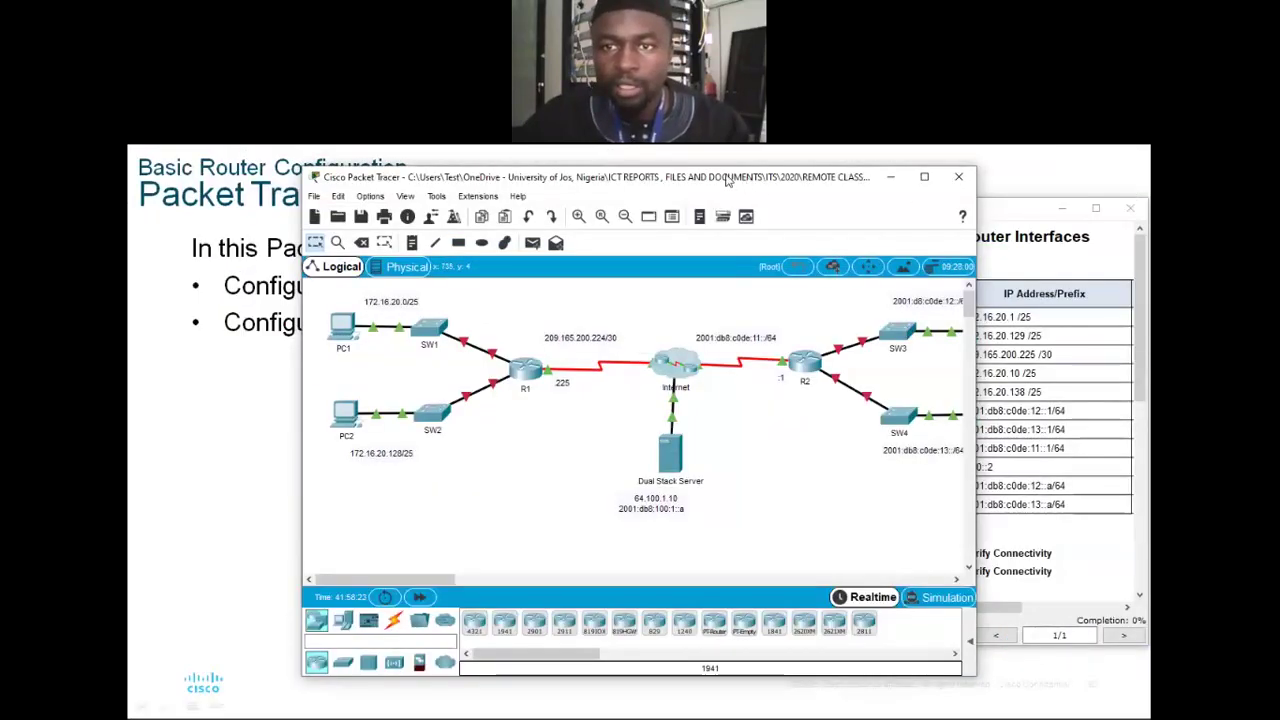
drag(540, 180, 356, 182)
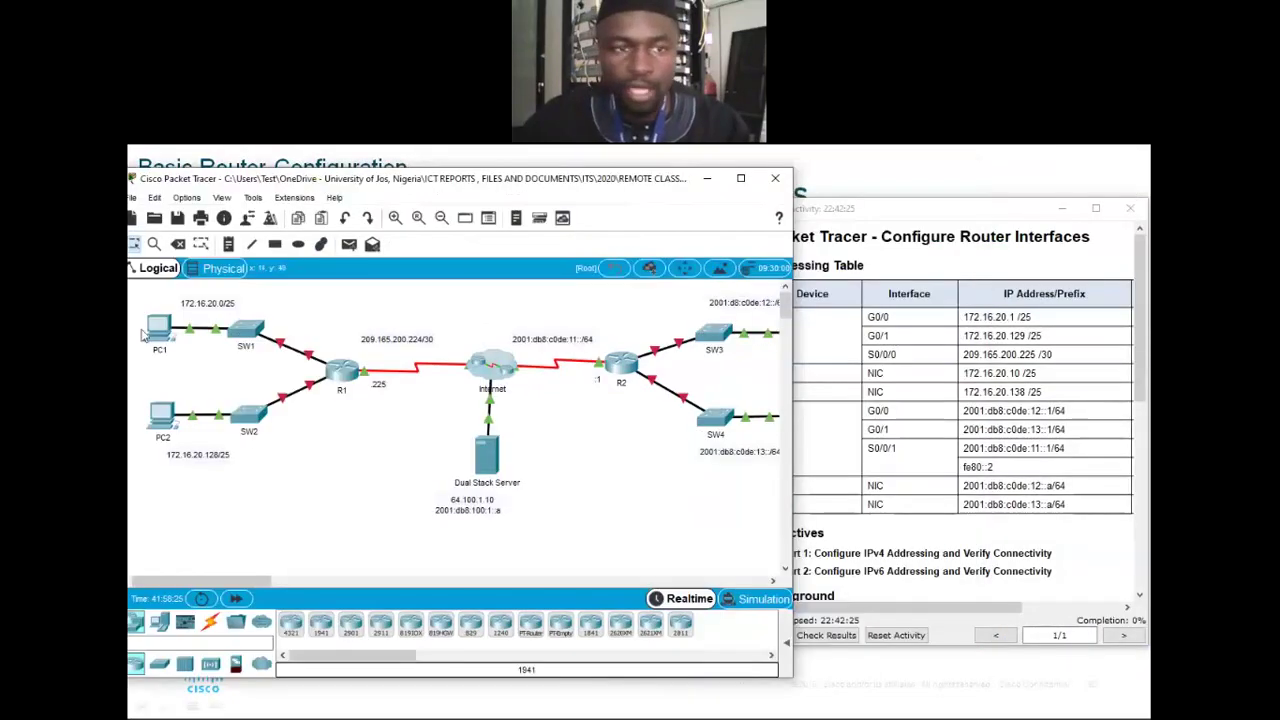
click(156, 333)
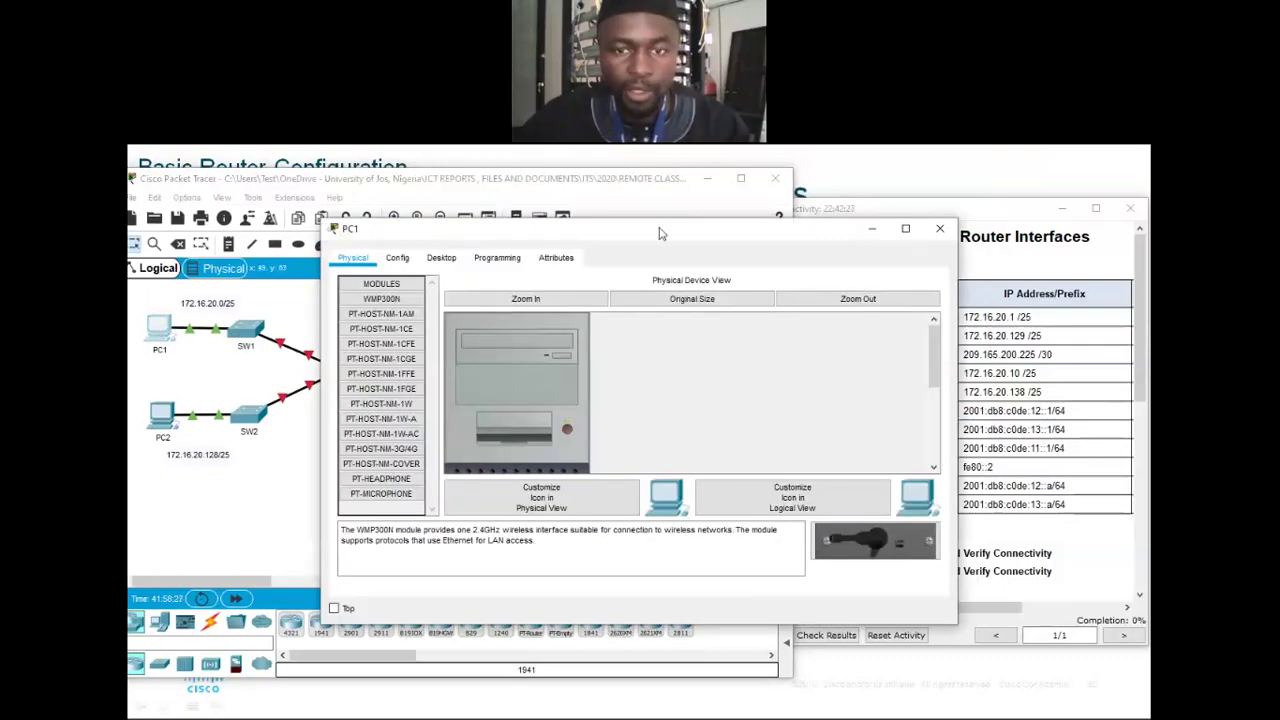
drag(492, 230, 312, 234)
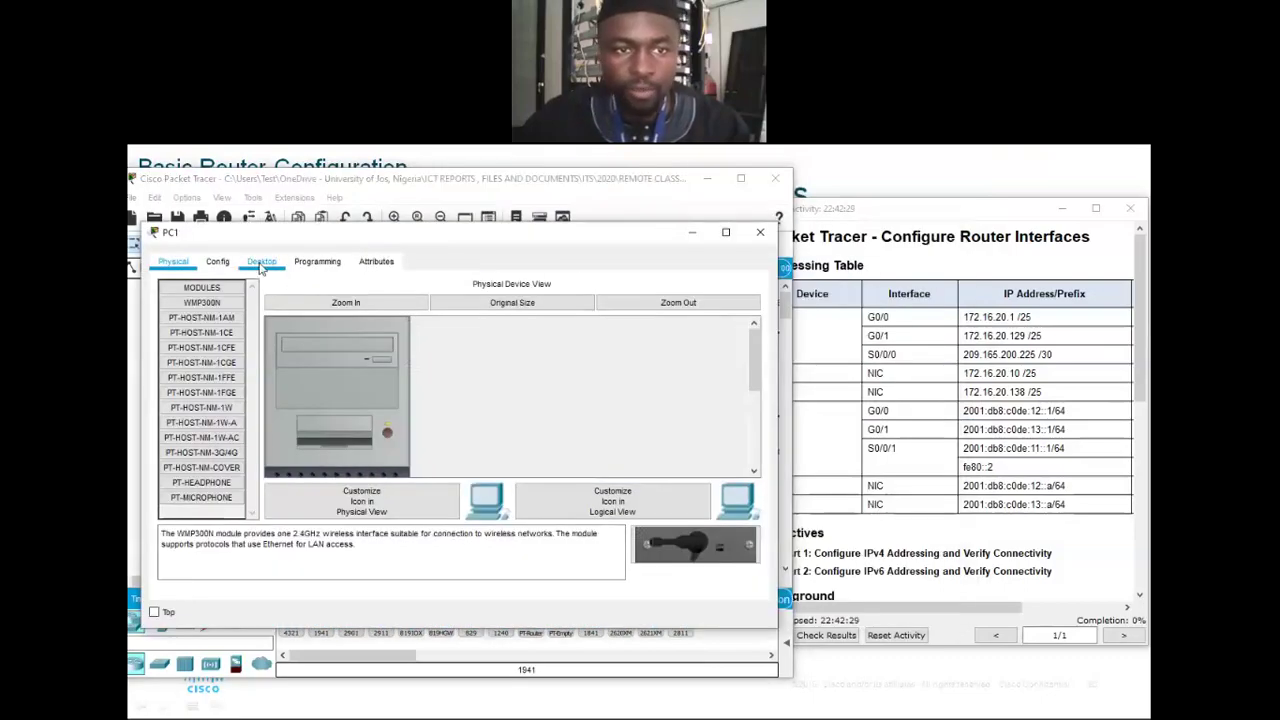
click(261, 264)
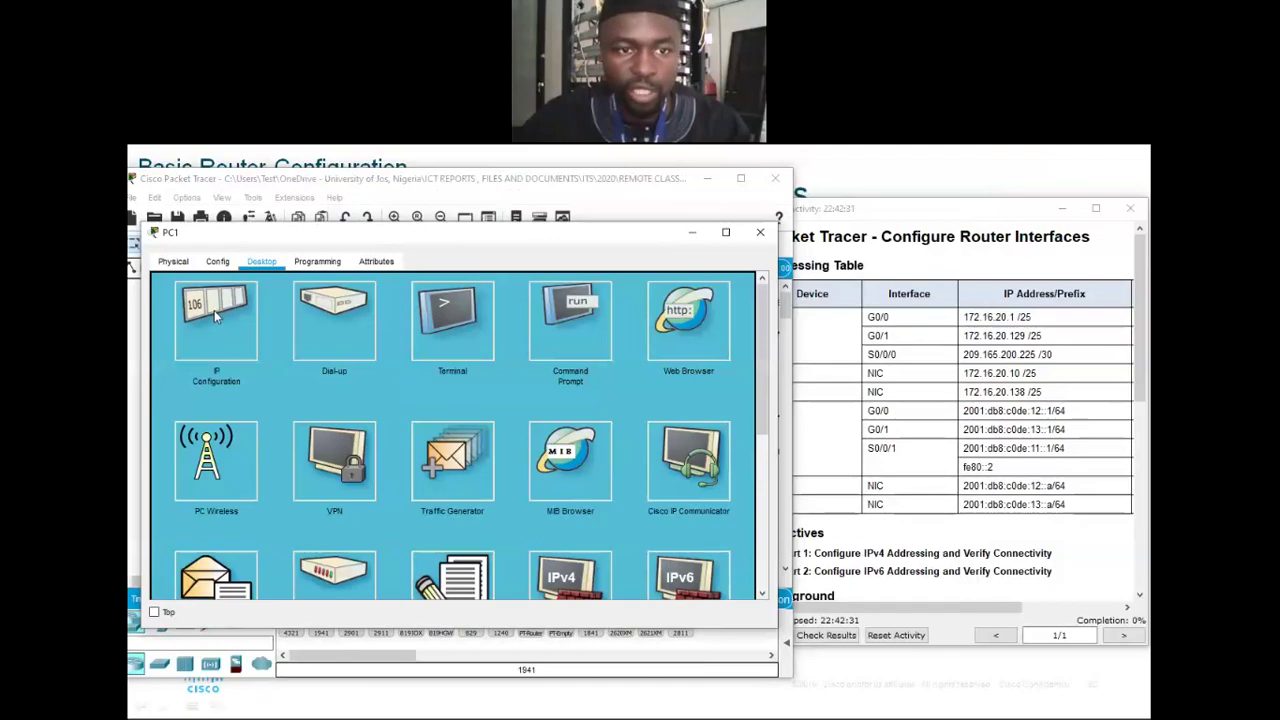
click(214, 310)
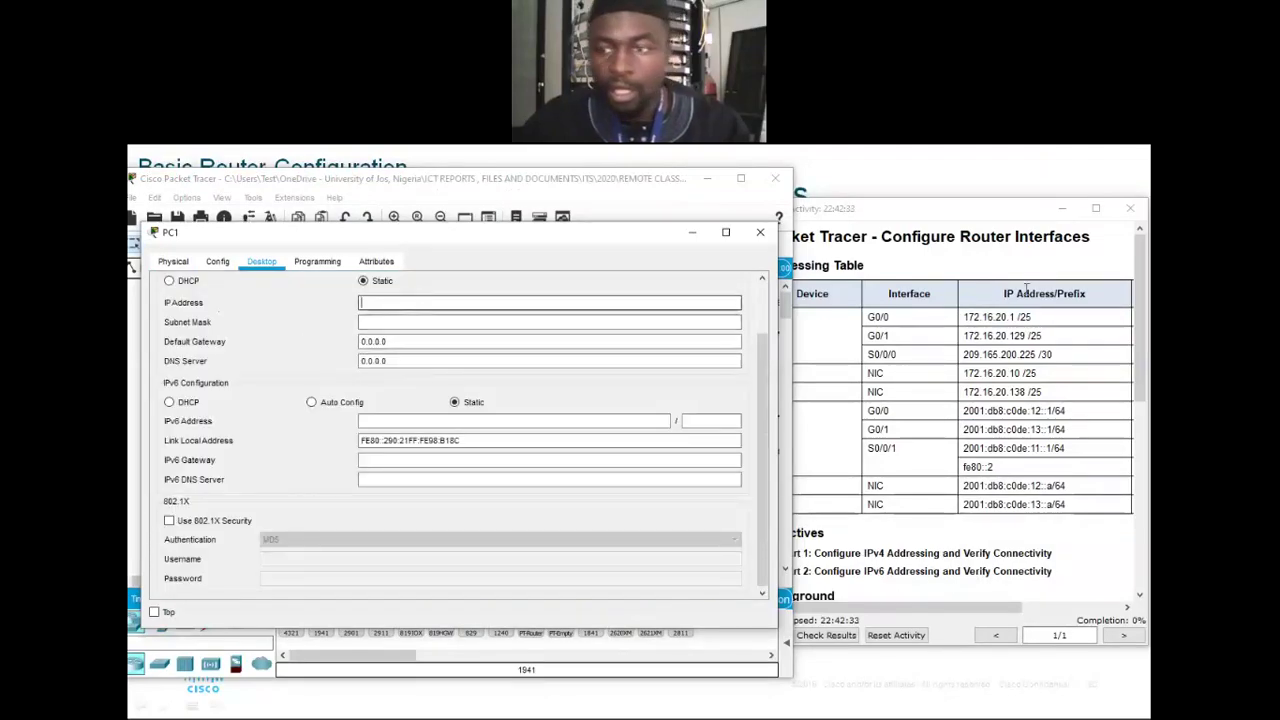
click(843, 308)
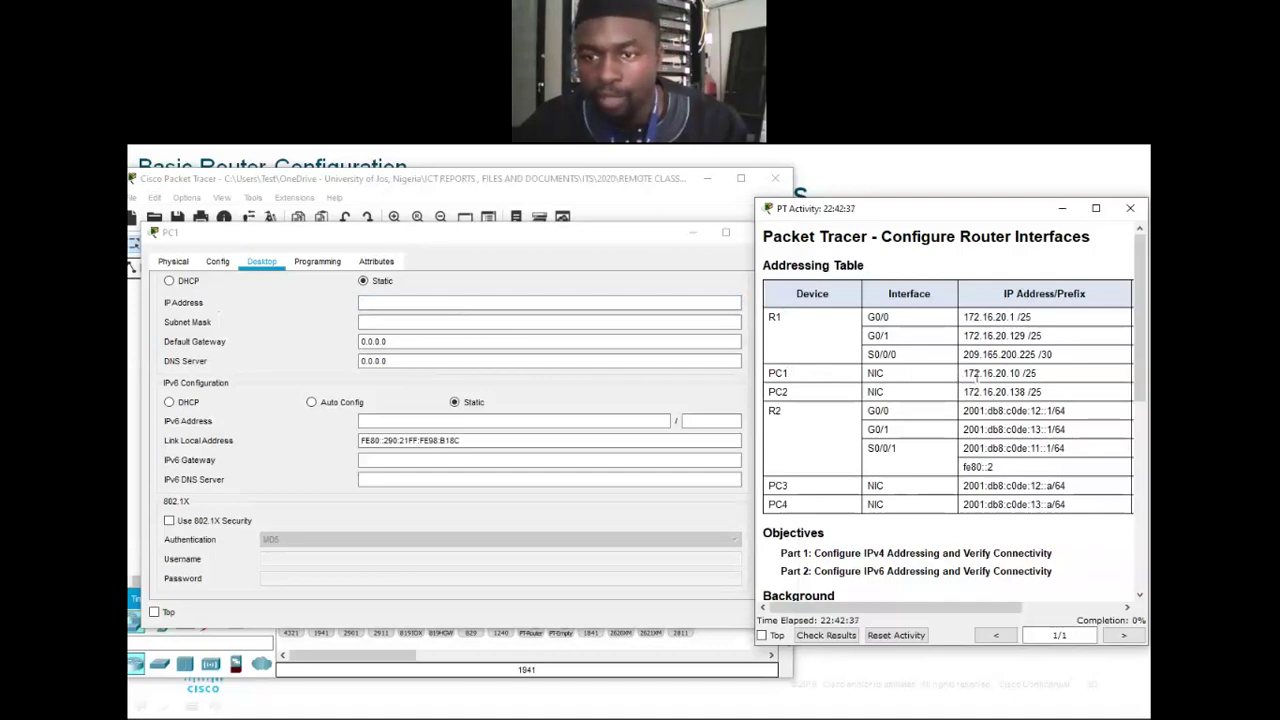
drag(965, 372, 1040, 372)
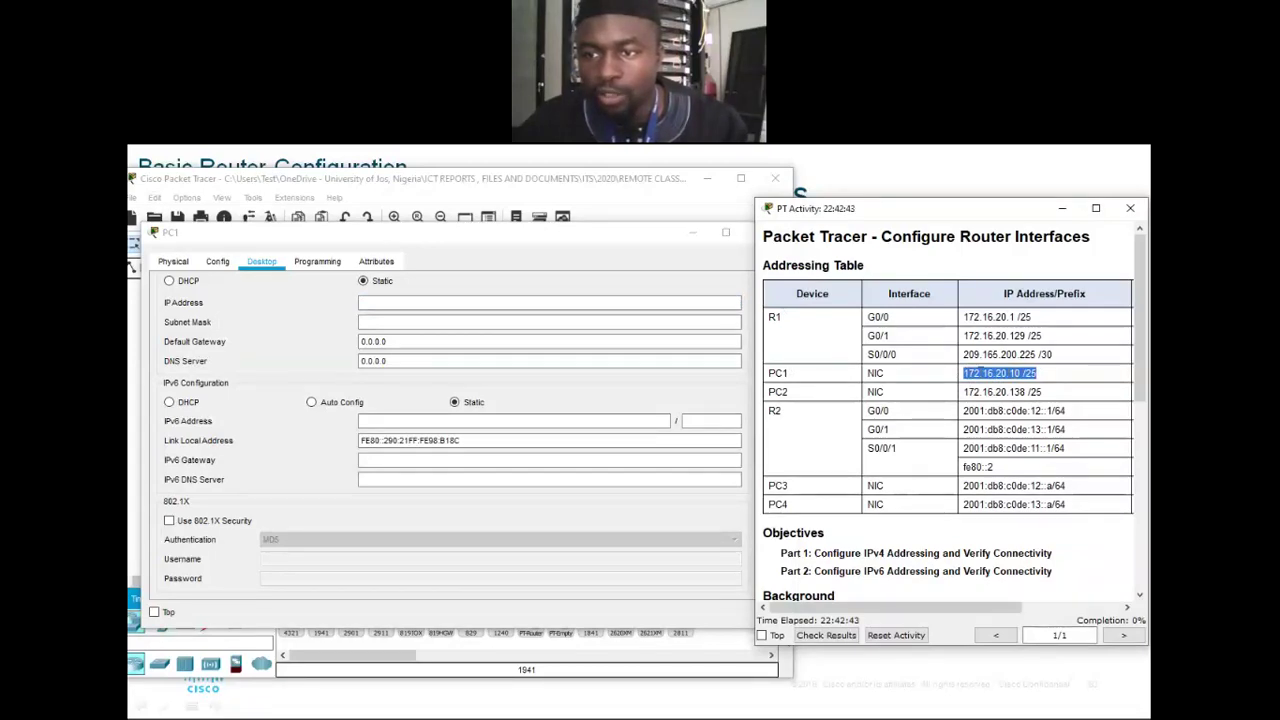
- Enter PC1's IPv4 address 172.16.20.10 with subnet mask 255.255.255.128
click(424, 305)
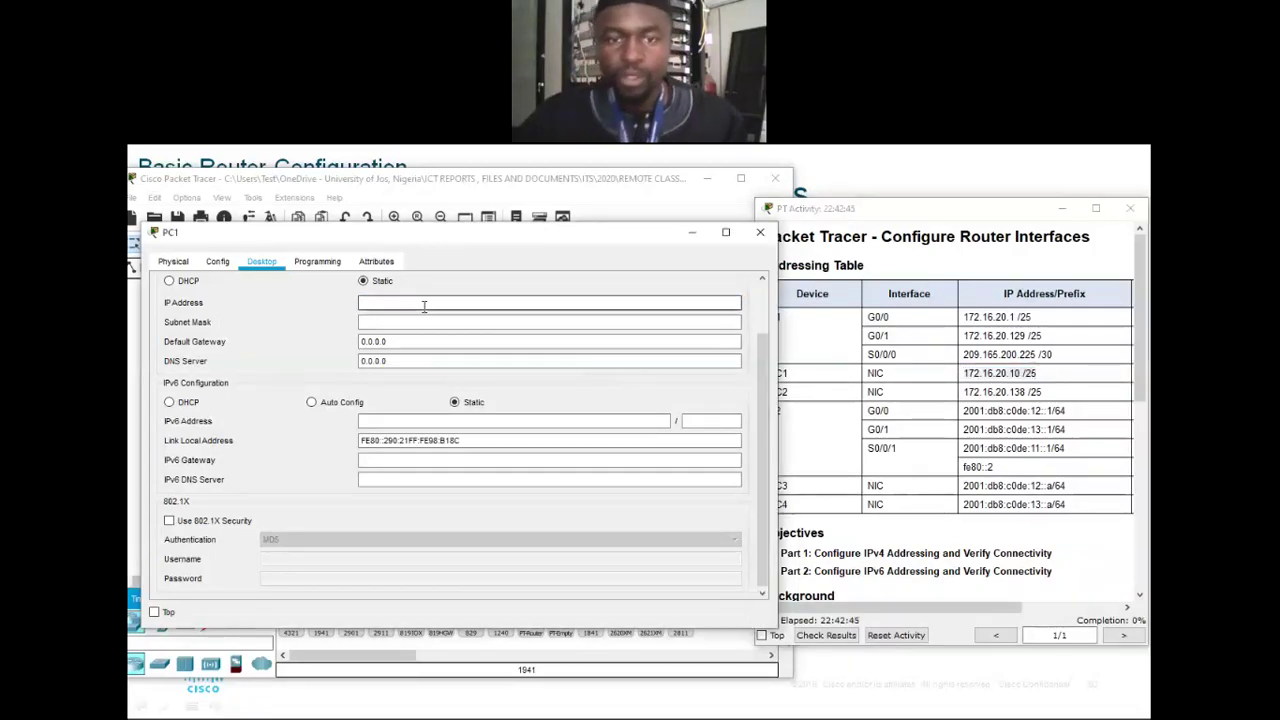
text(172)
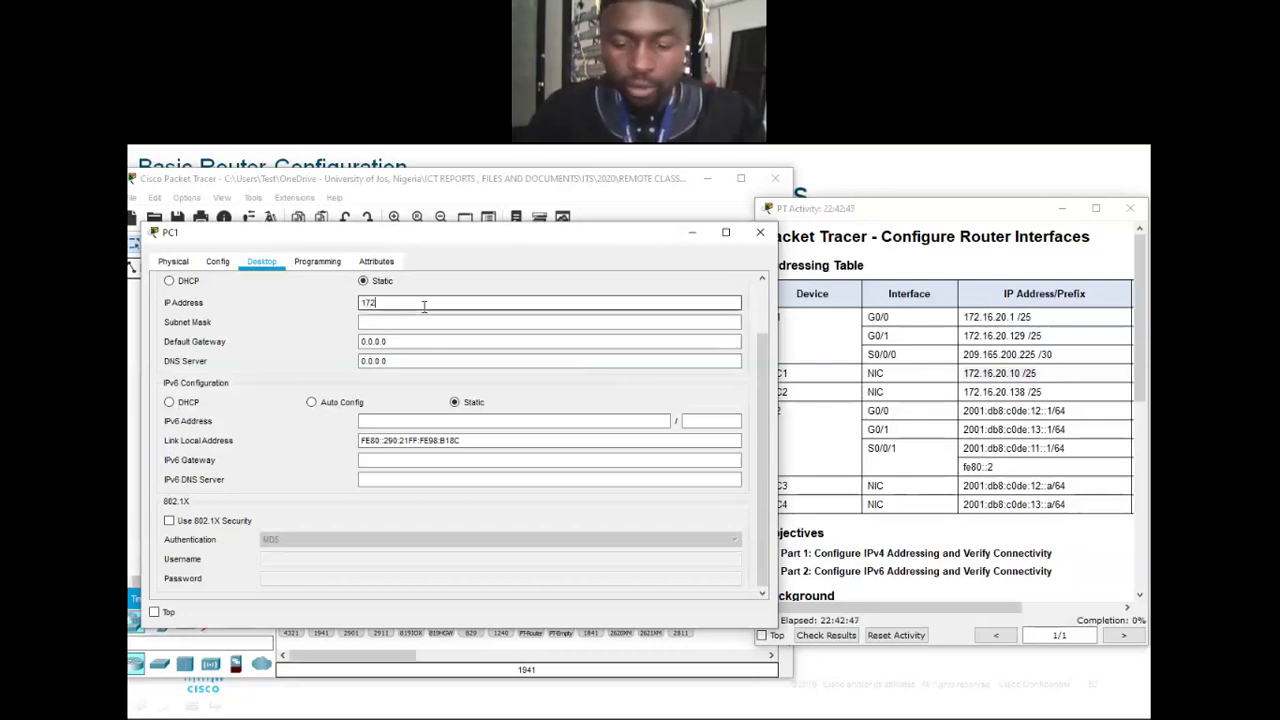
text(.16.20.10)
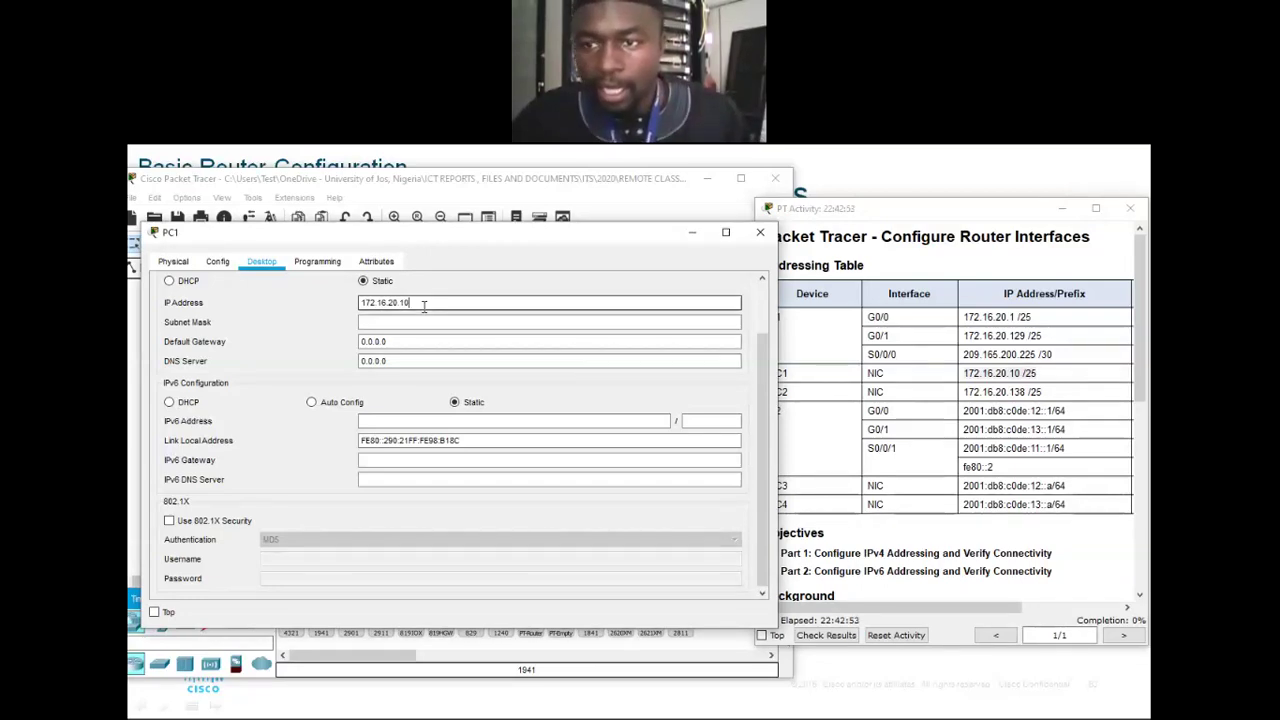
click(422, 321)
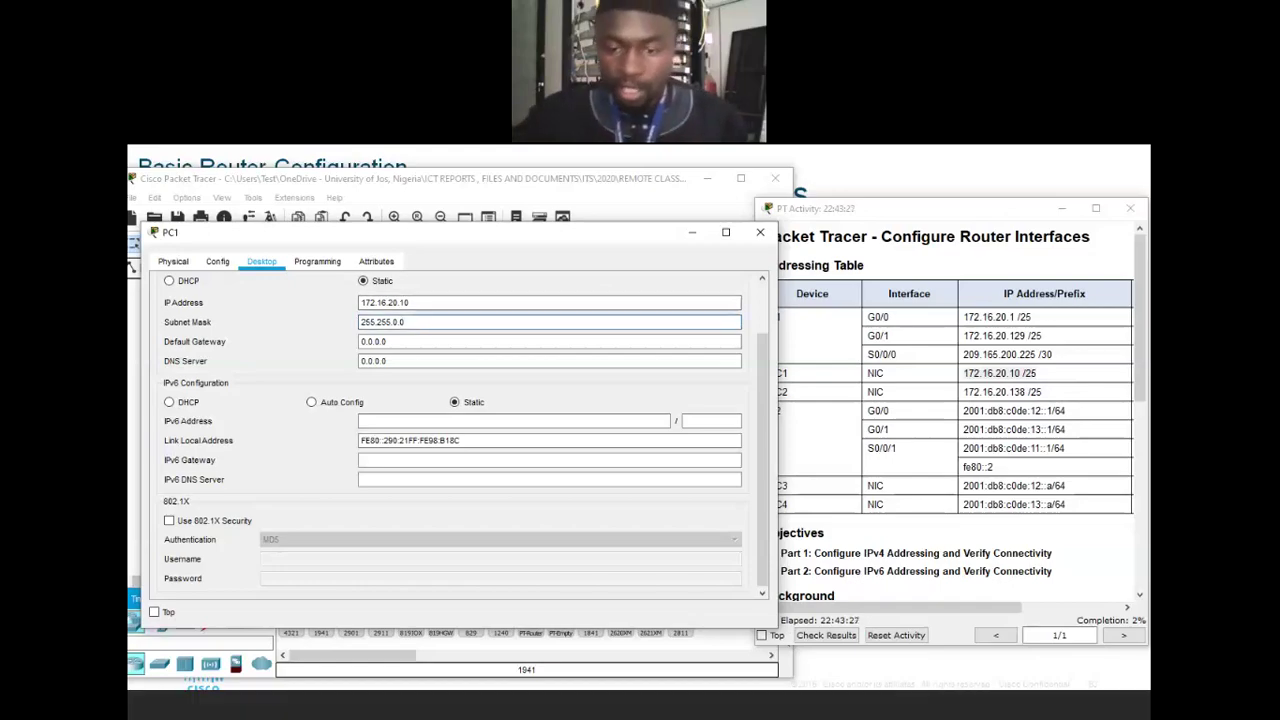
click(603, 711)
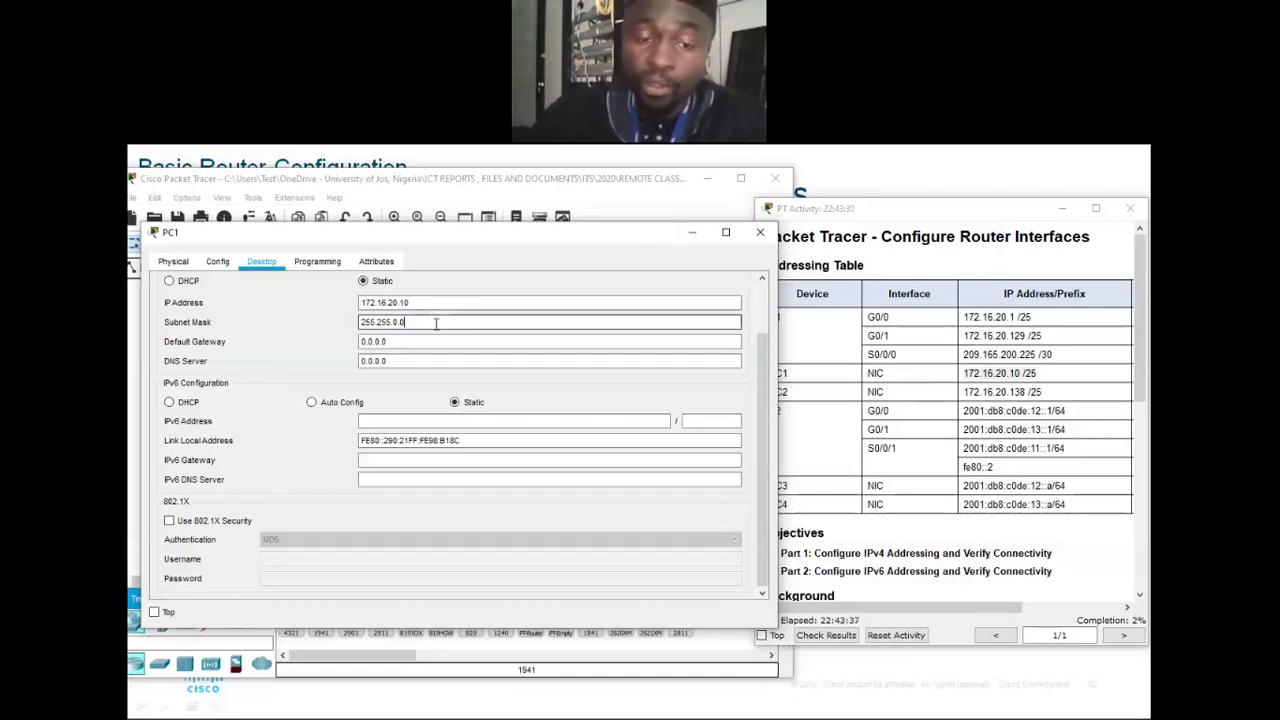
double_click(382, 321)
triple_click(380, 316)
click(395, 322)
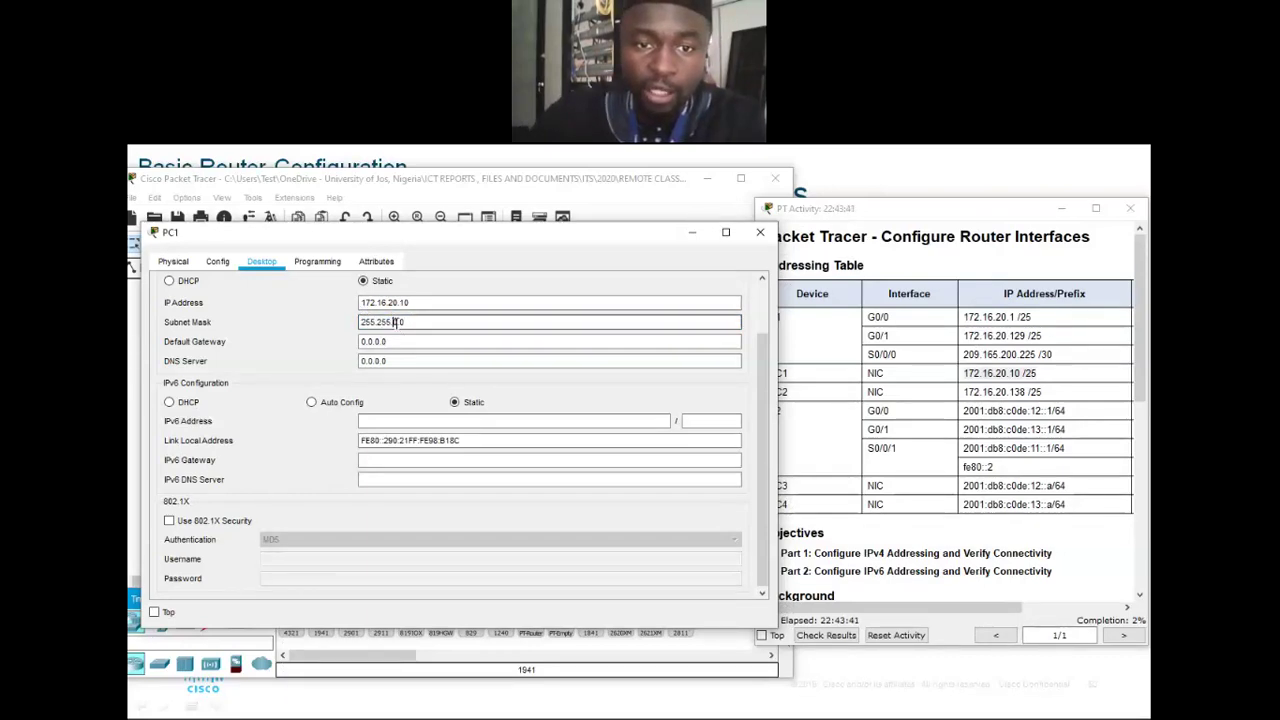
text(255.)
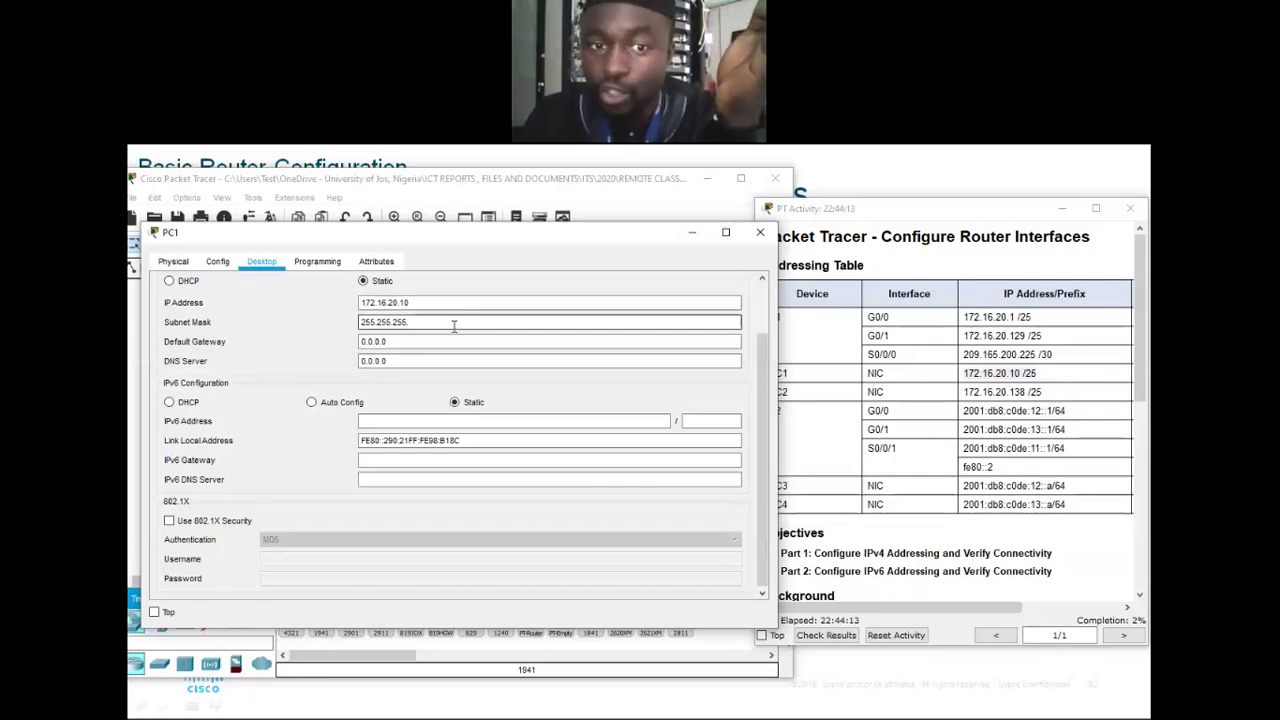
text(128)
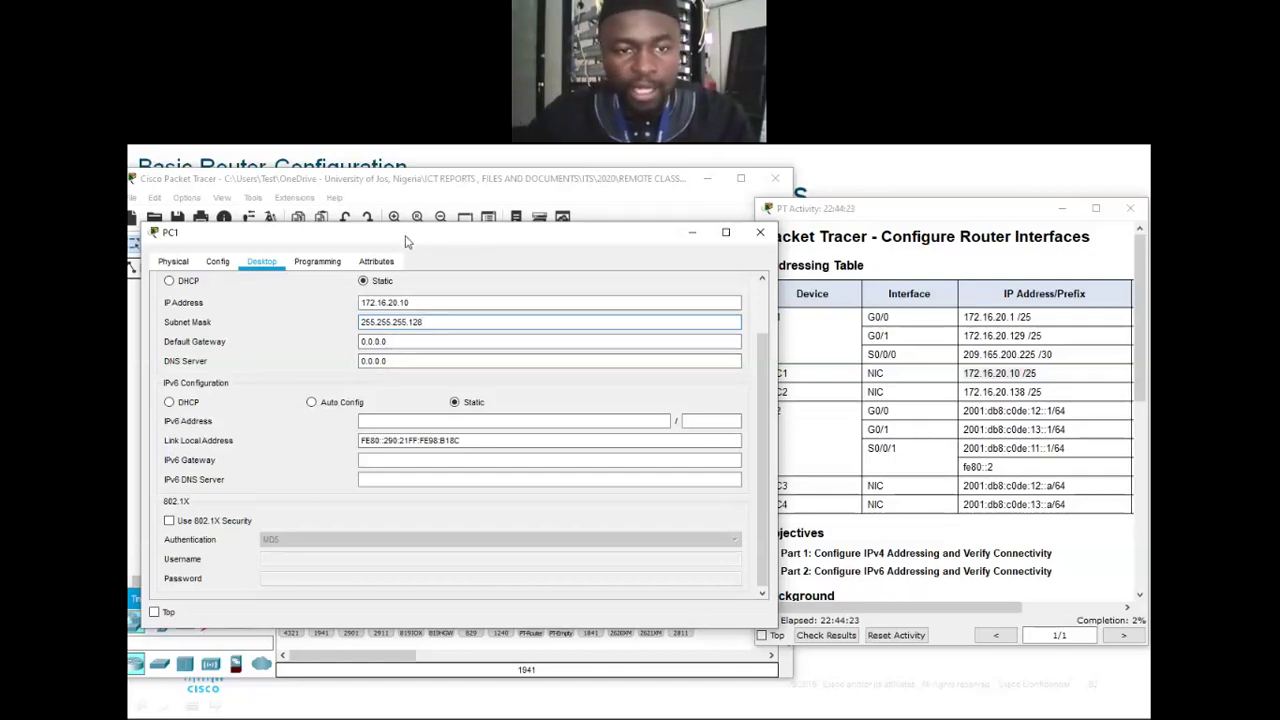
- Set PC1's default gateway to 172.16.20.1 and close PC1's window
drag(406, 240, 453, 469)
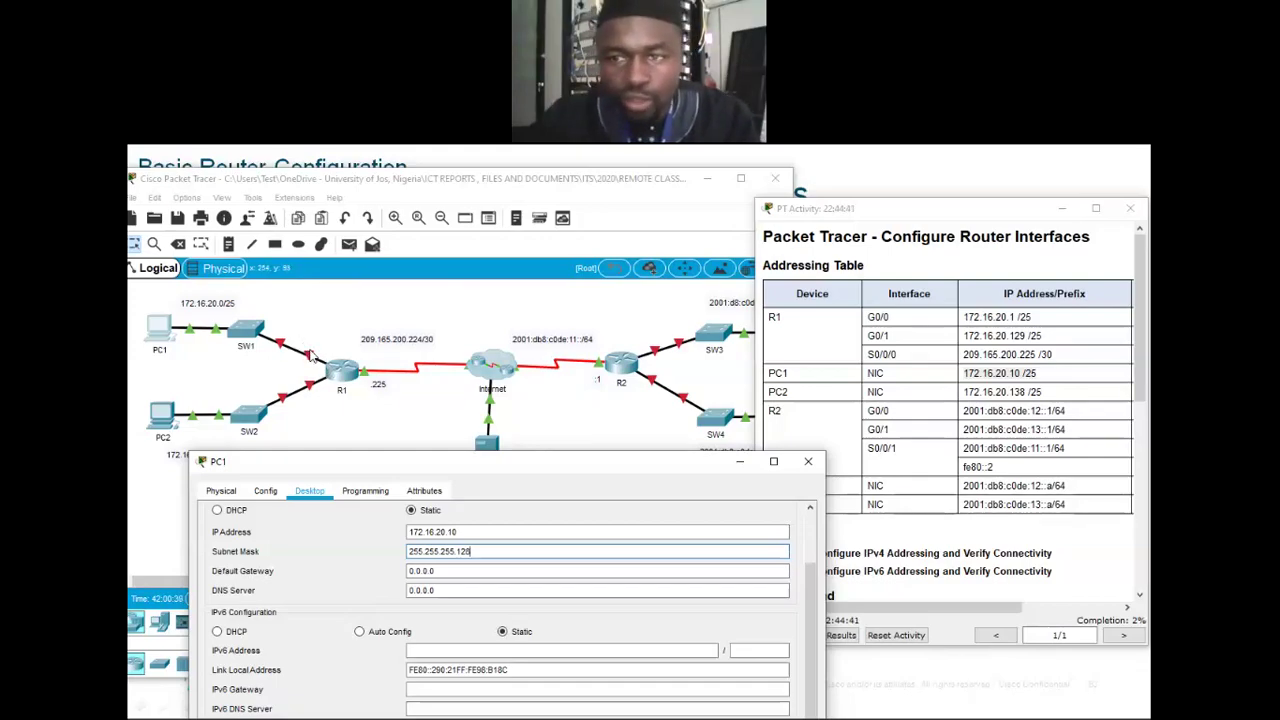
click(331, 364)
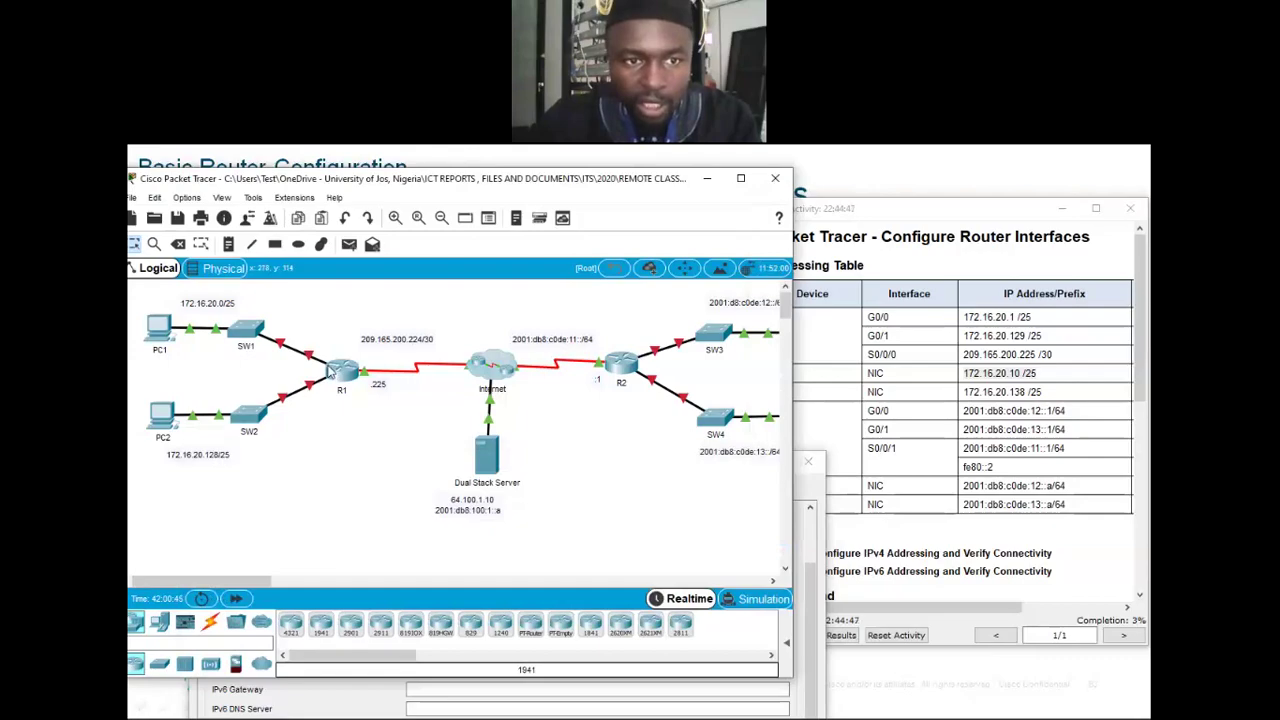
click(319, 700)
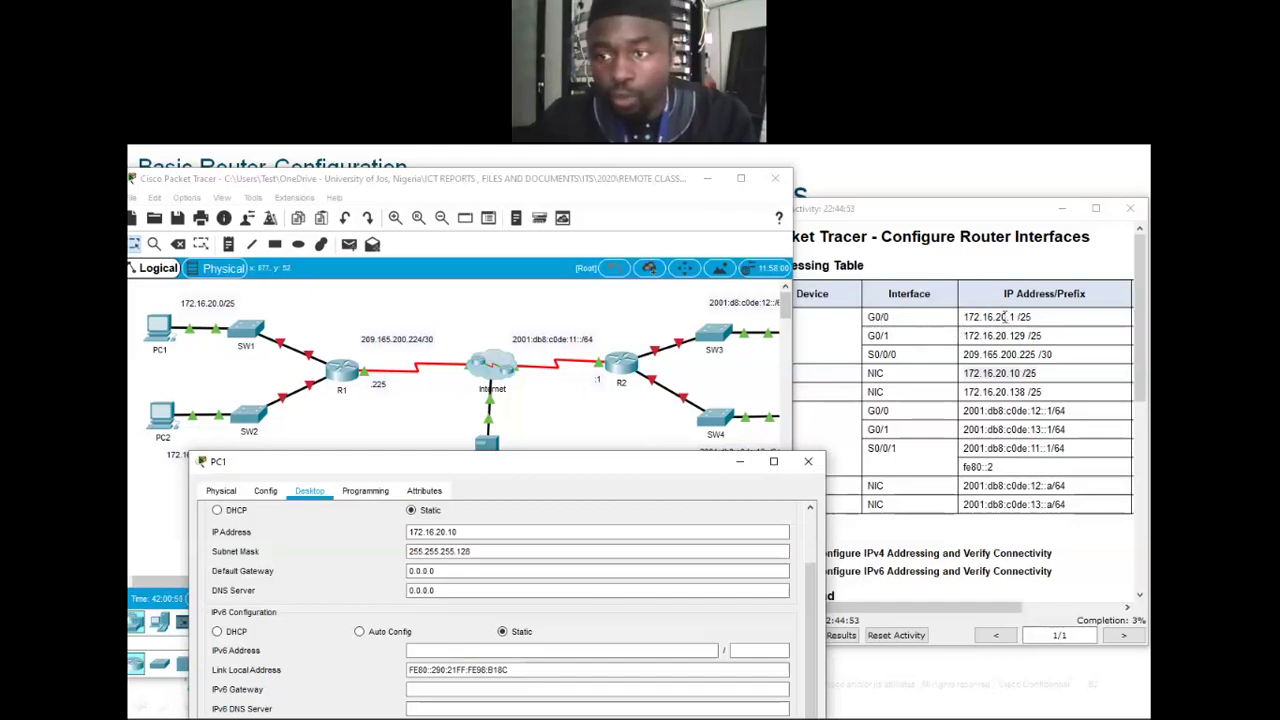
drag(546, 468, 542, 373)
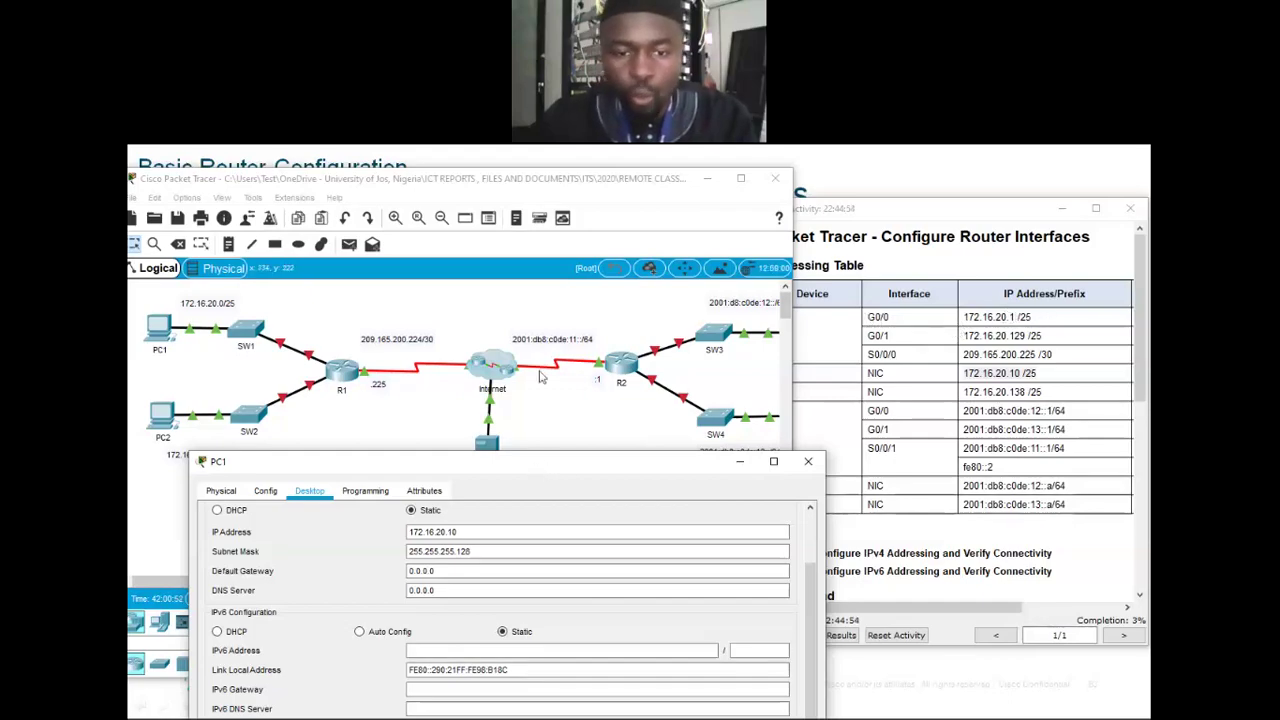
key(Tab)
key(Tab)
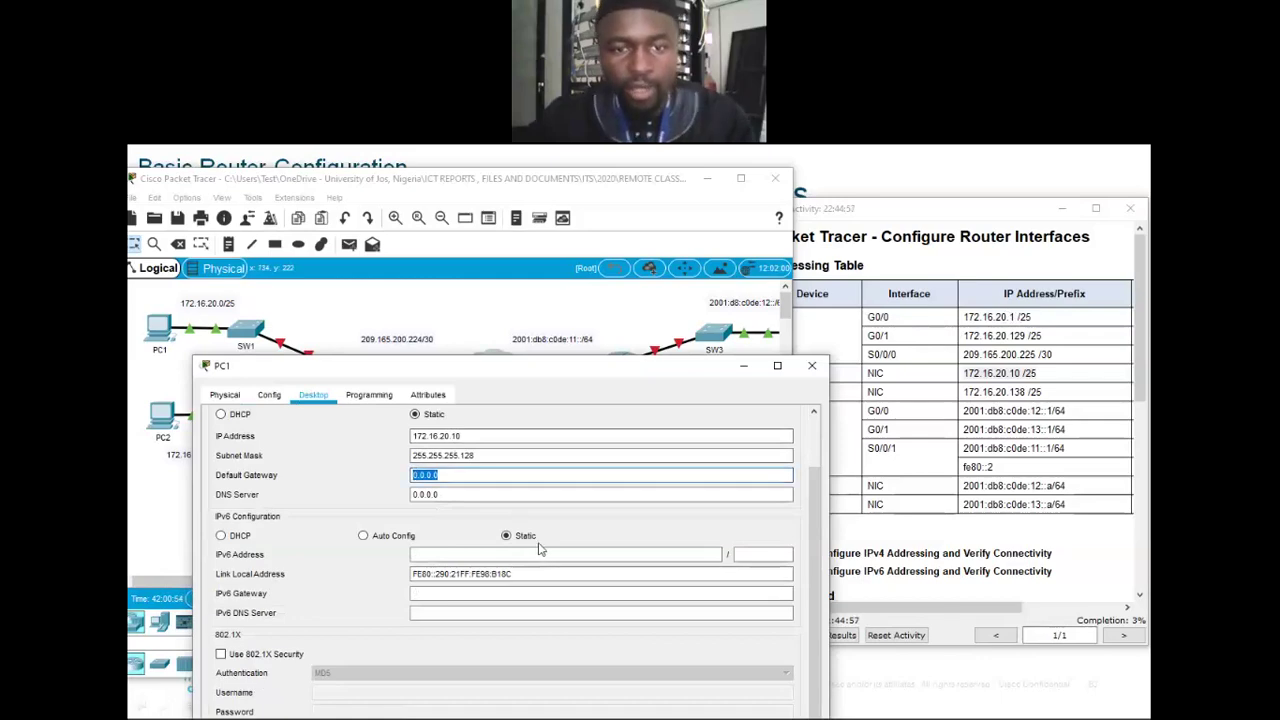
text(172.16)
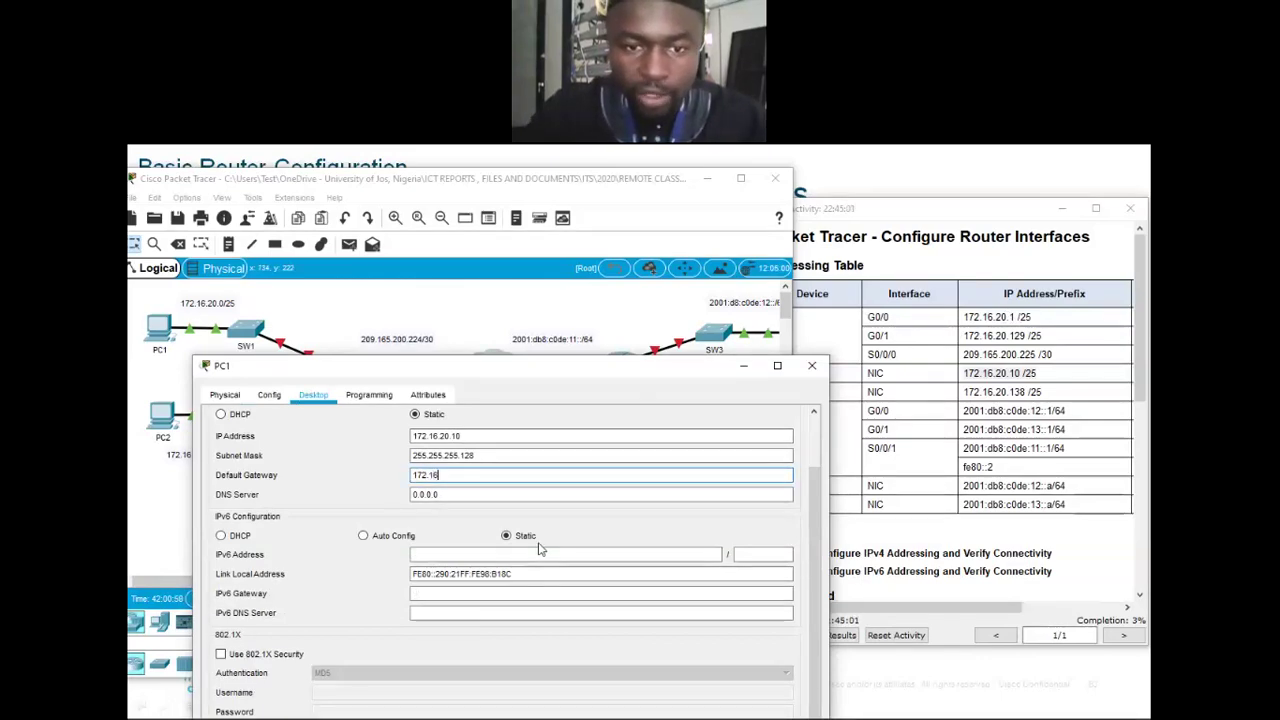
text(.20)
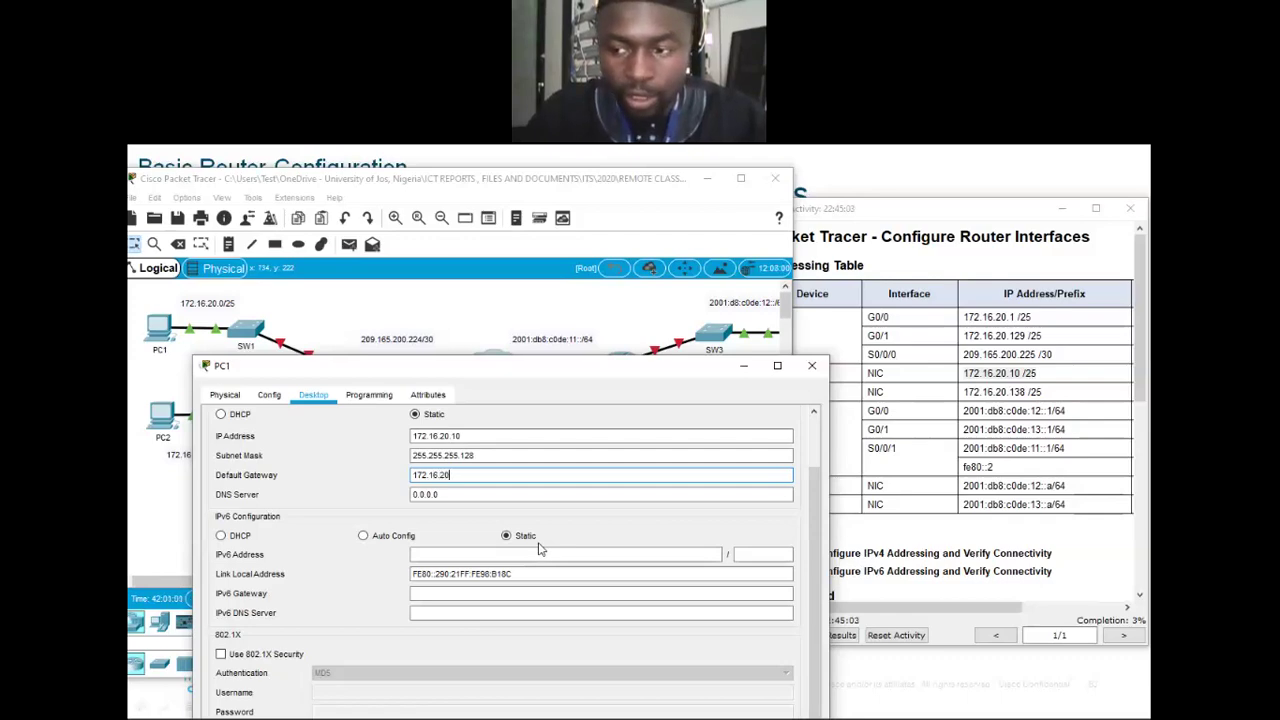
text(.1)
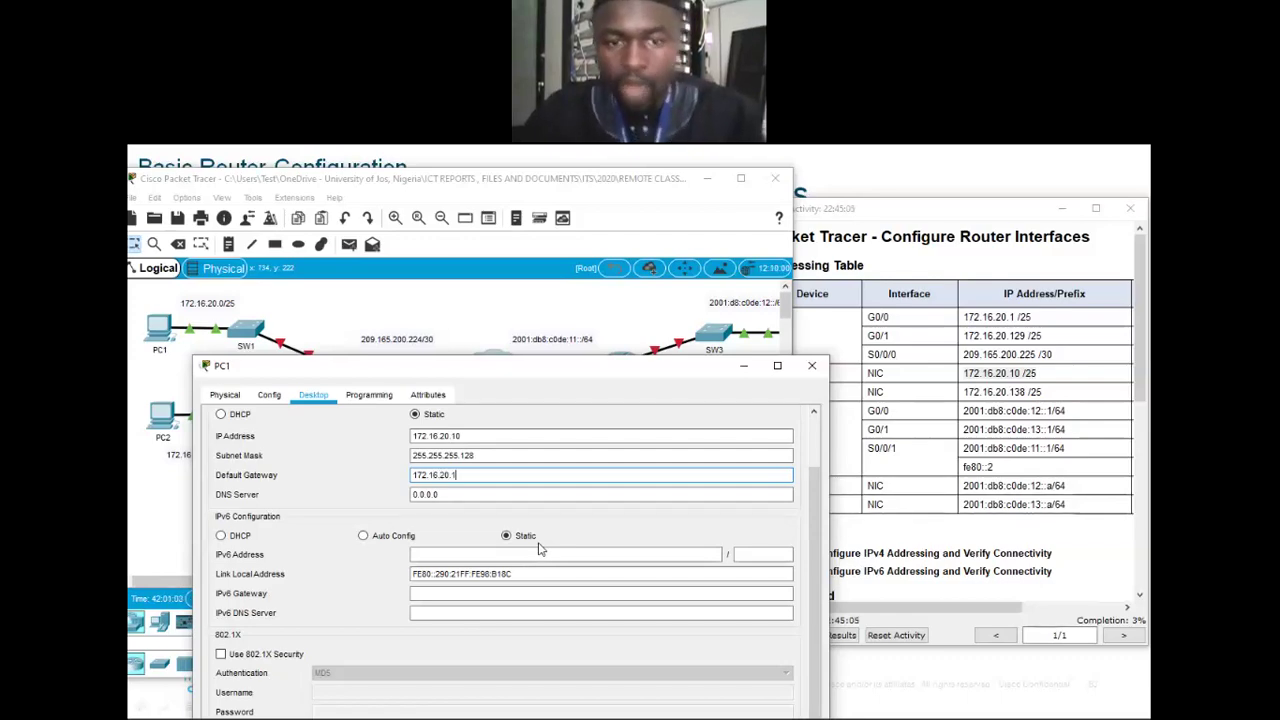
click(650, 494)
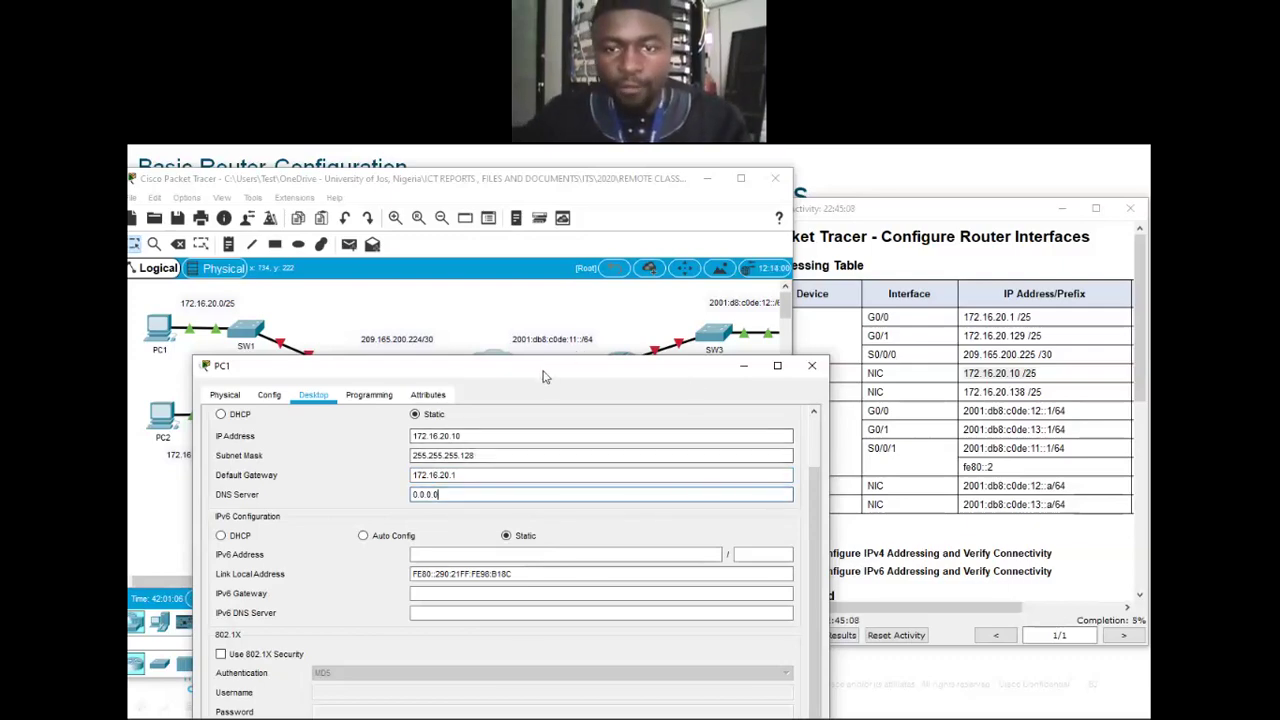
drag(815, 372, 855, 280)
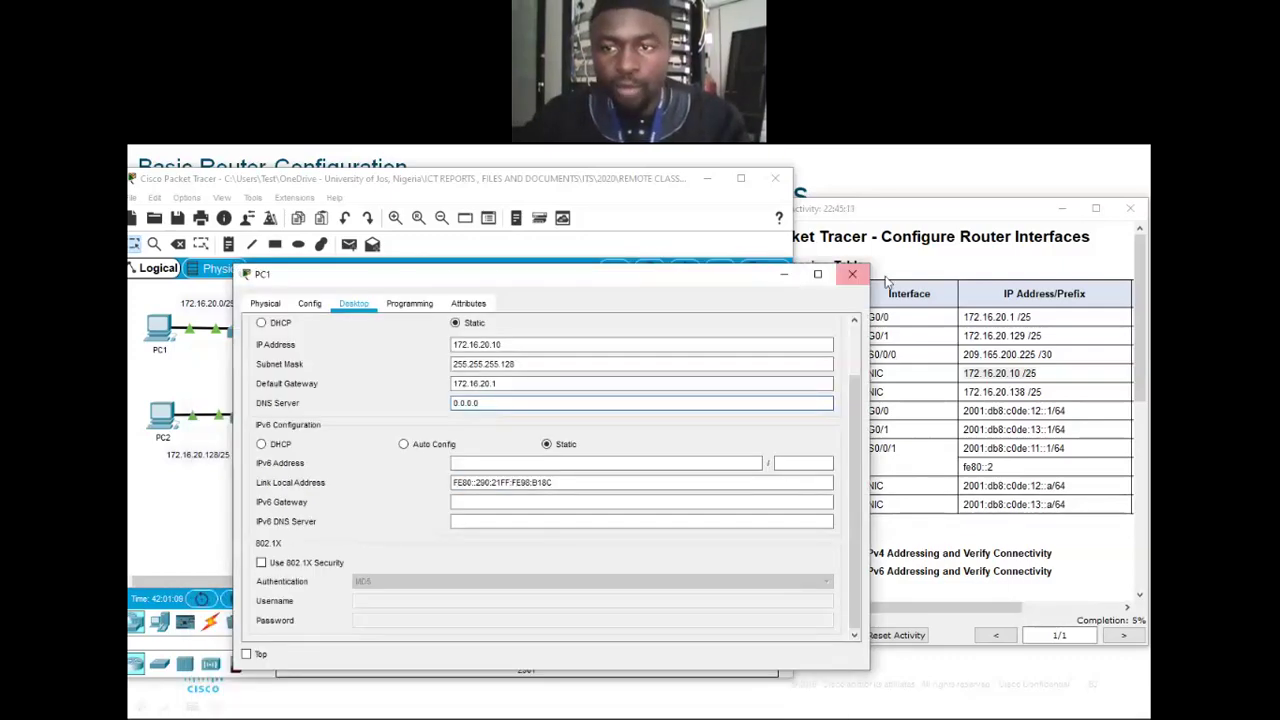
click(852, 275)
- Open PC2's IP Configuration and enter IPv4 address 172.16.20.138
click(163, 416)
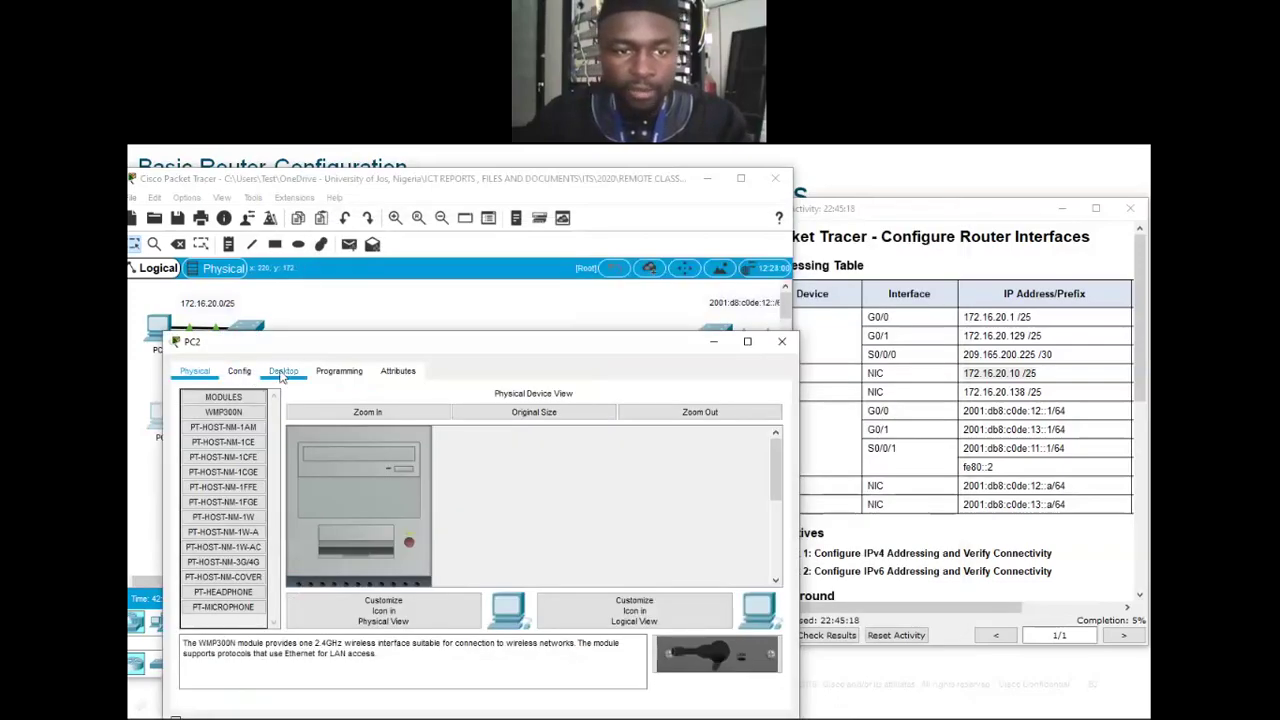
click(283, 370)
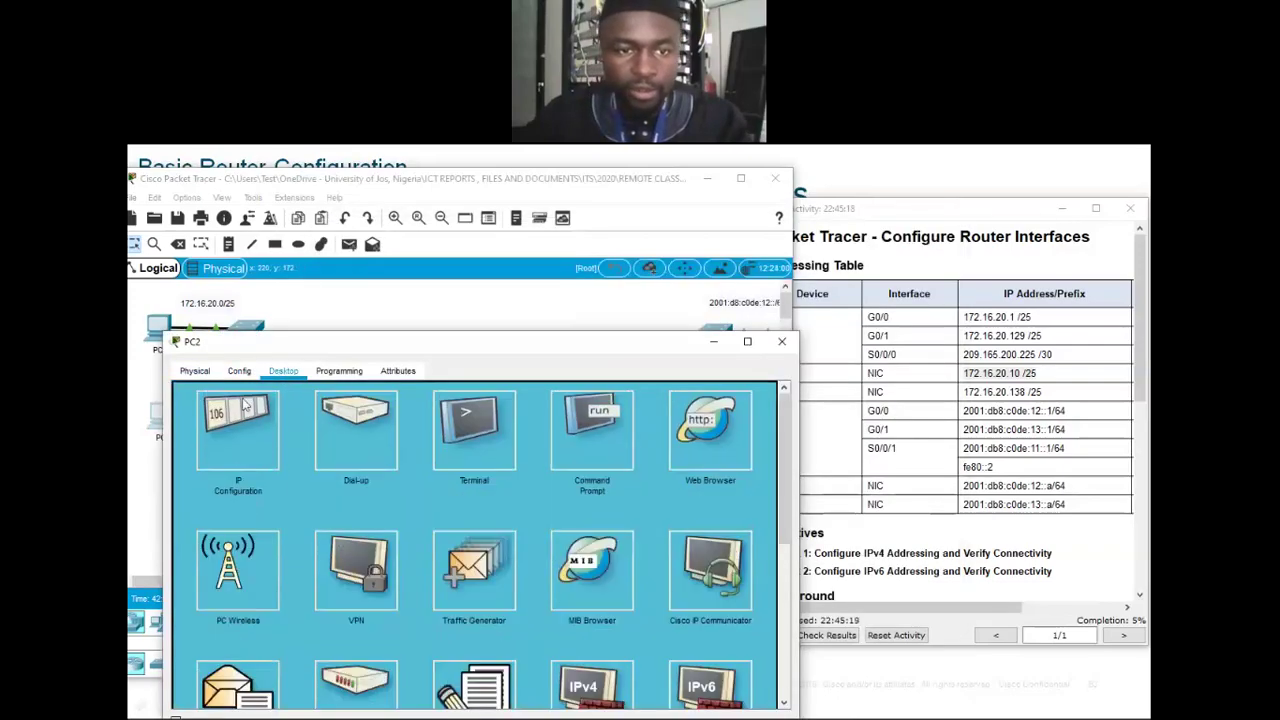
click(245, 403)
click(906, 449)
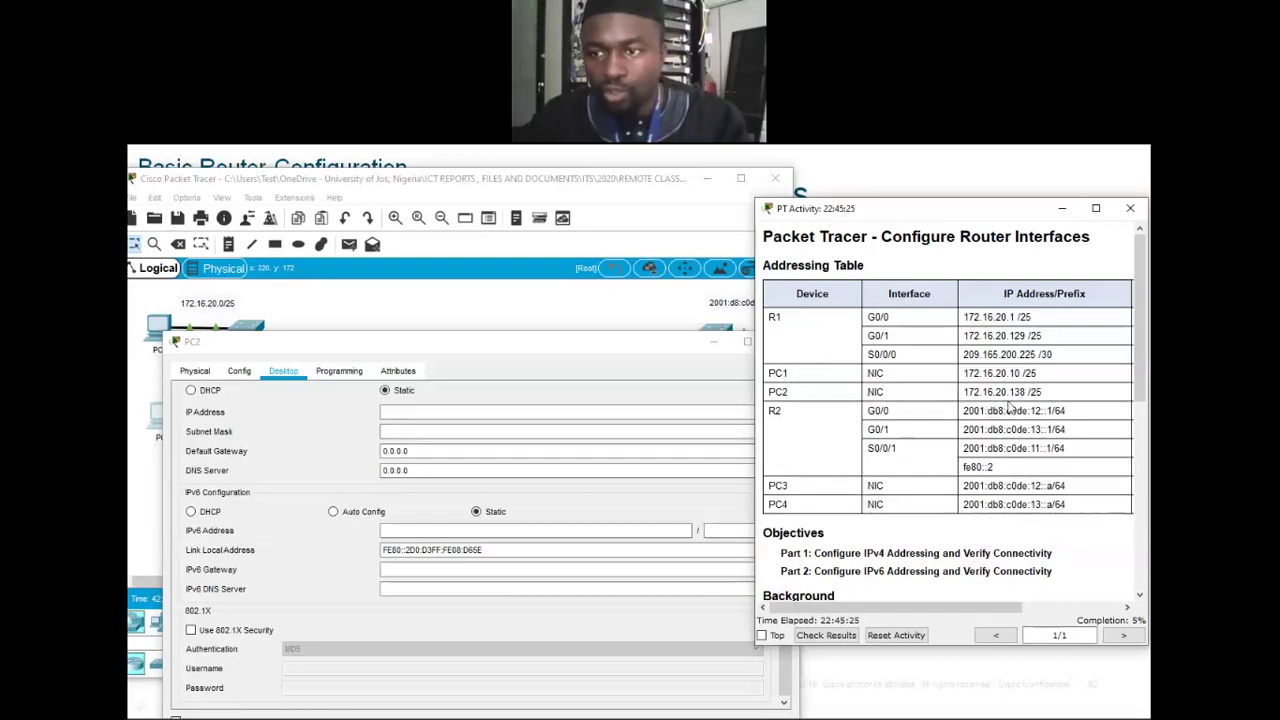
click(465, 412)
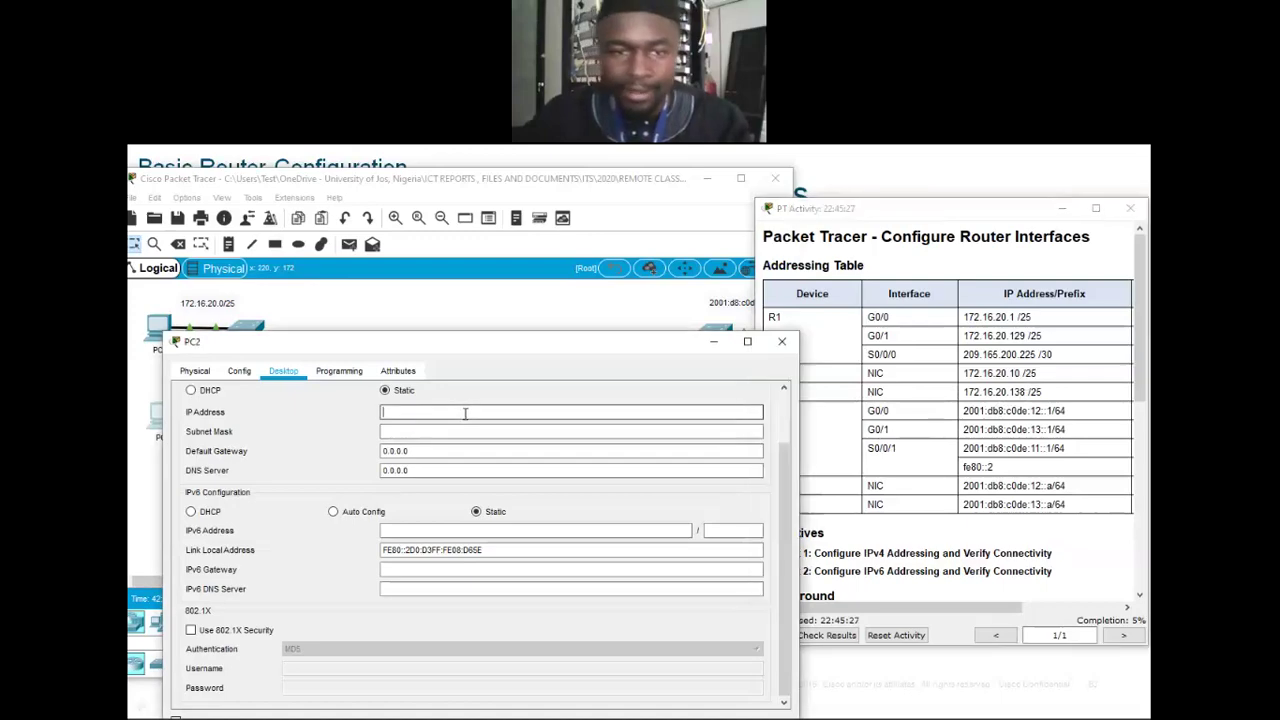
text(172.16.20.)
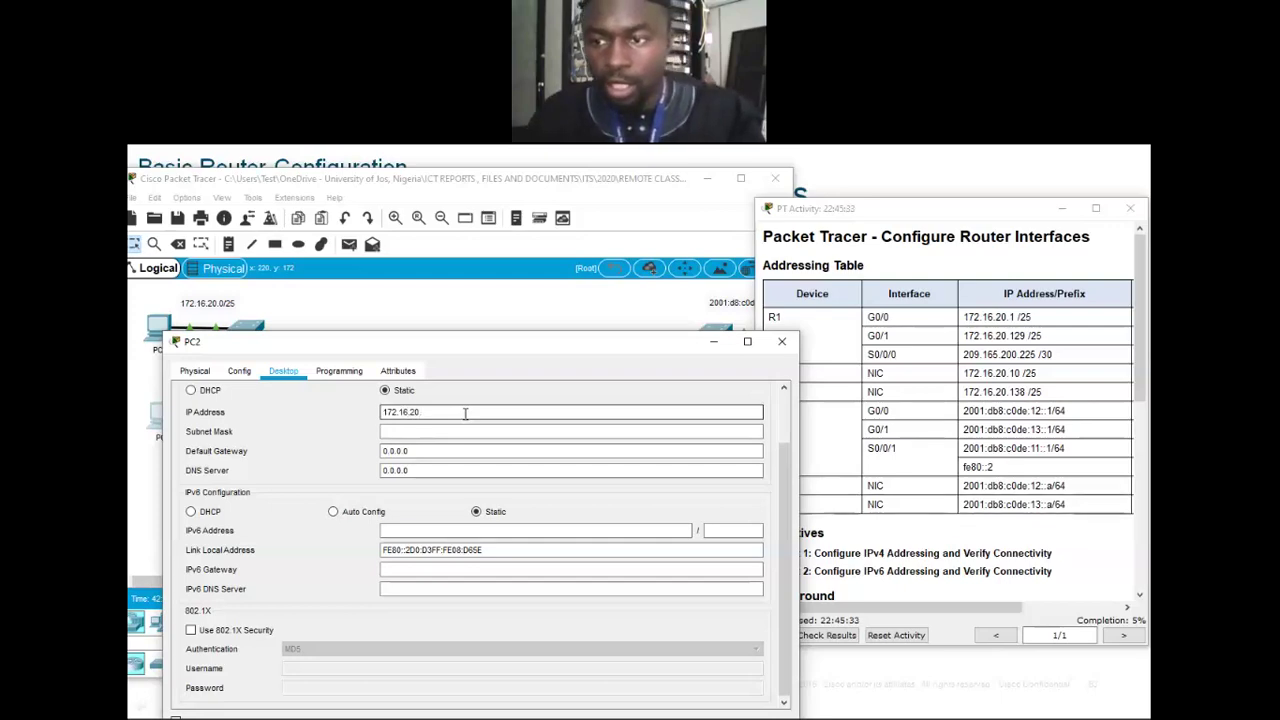
text(138)
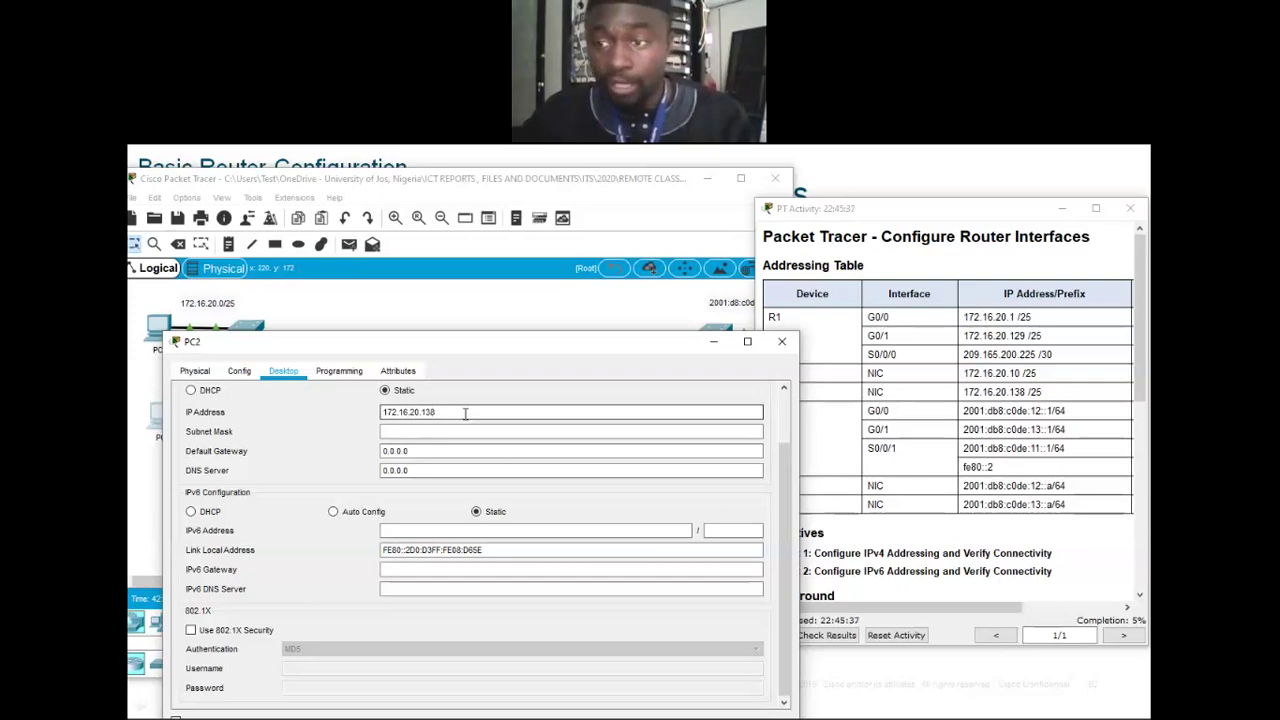
- Set PC2's subnet mask to 255.255.255.128 and default gateway to 172.16.20.129
click(459, 430)
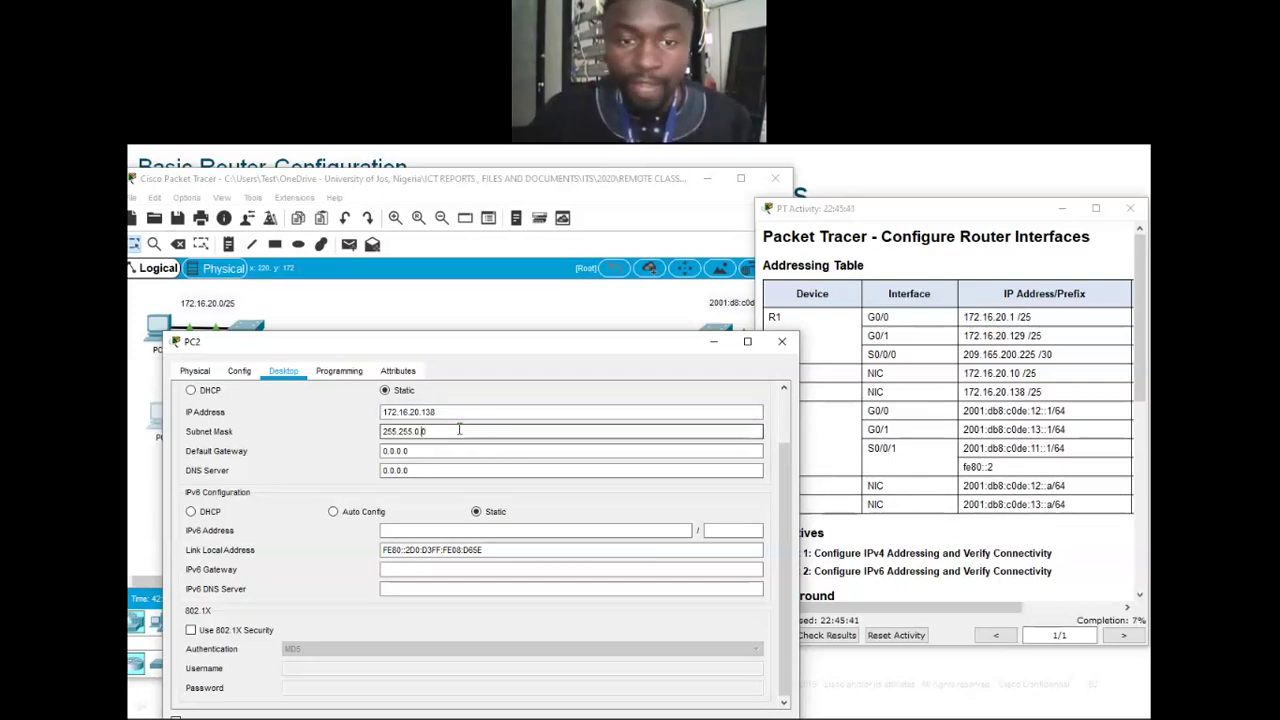
key(BackSpace)
text(255.)
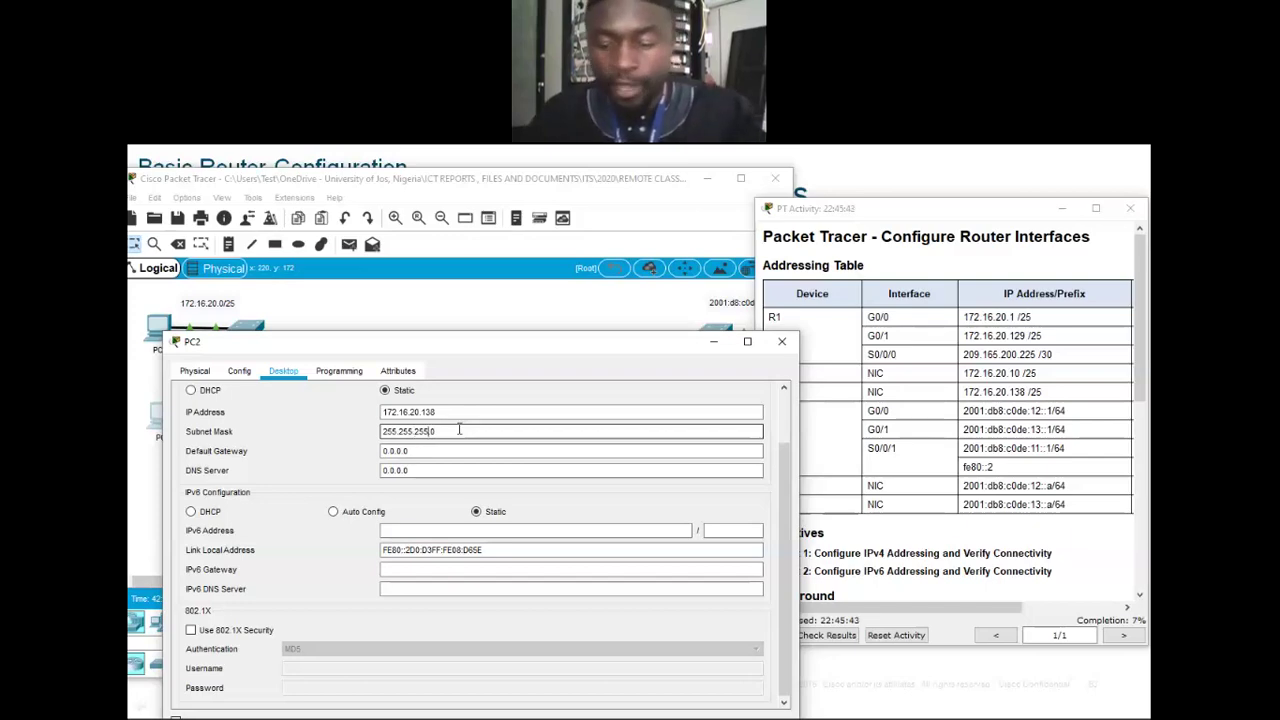
key(Right)
key(BackSpace)
text(128)
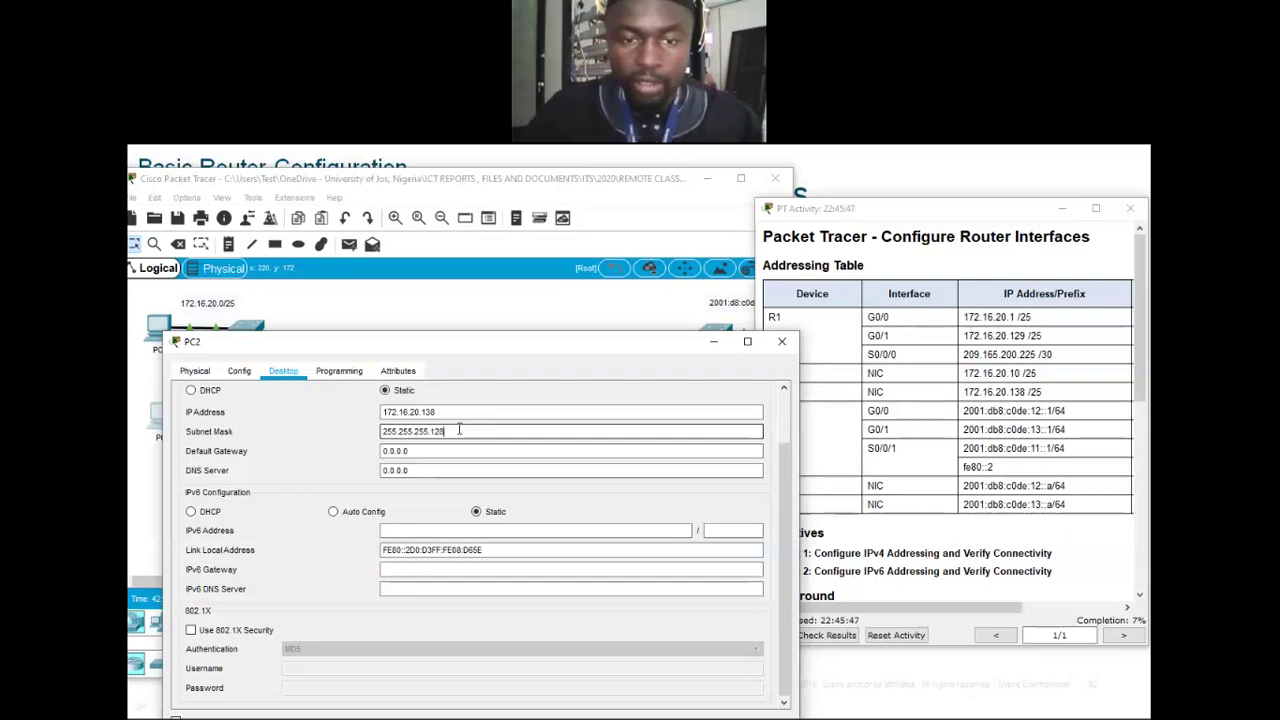
click(450, 451)
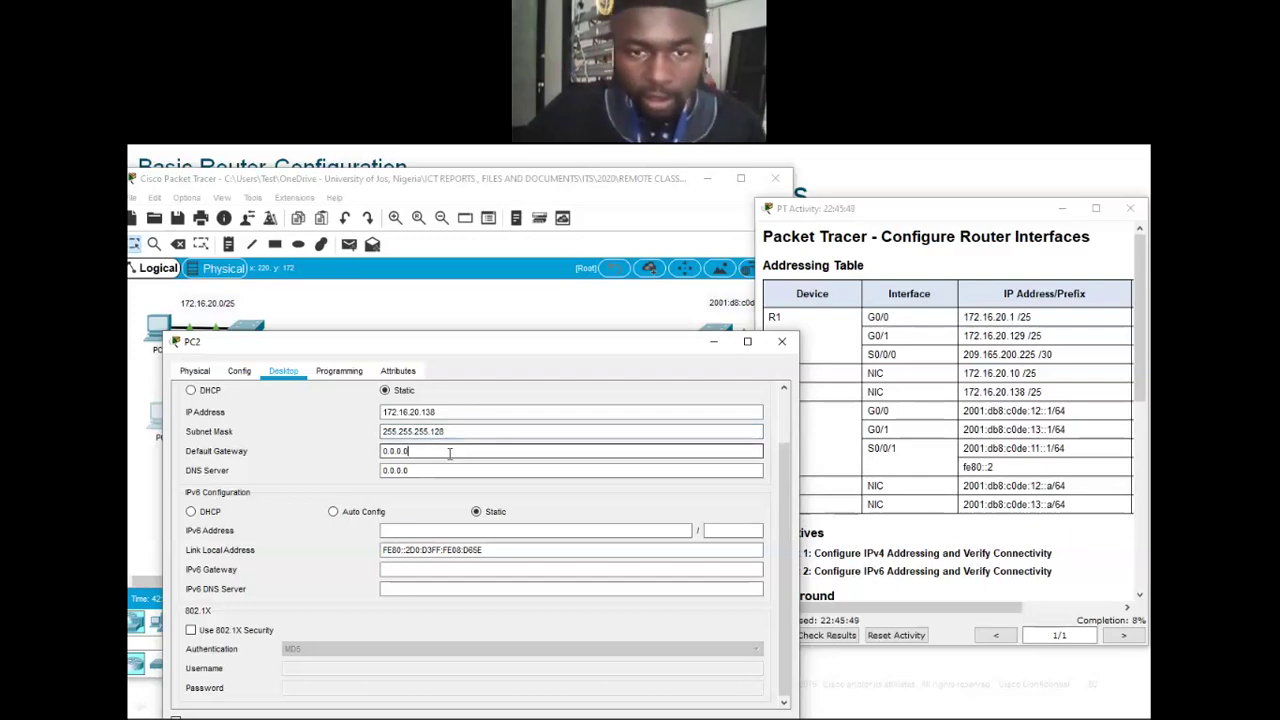
key(BackSpace)
key(BackSpace)
key(BackSpace)
key(BackSpace)
key(BackSpace)
key(BackSpace)
key(BackSpace)
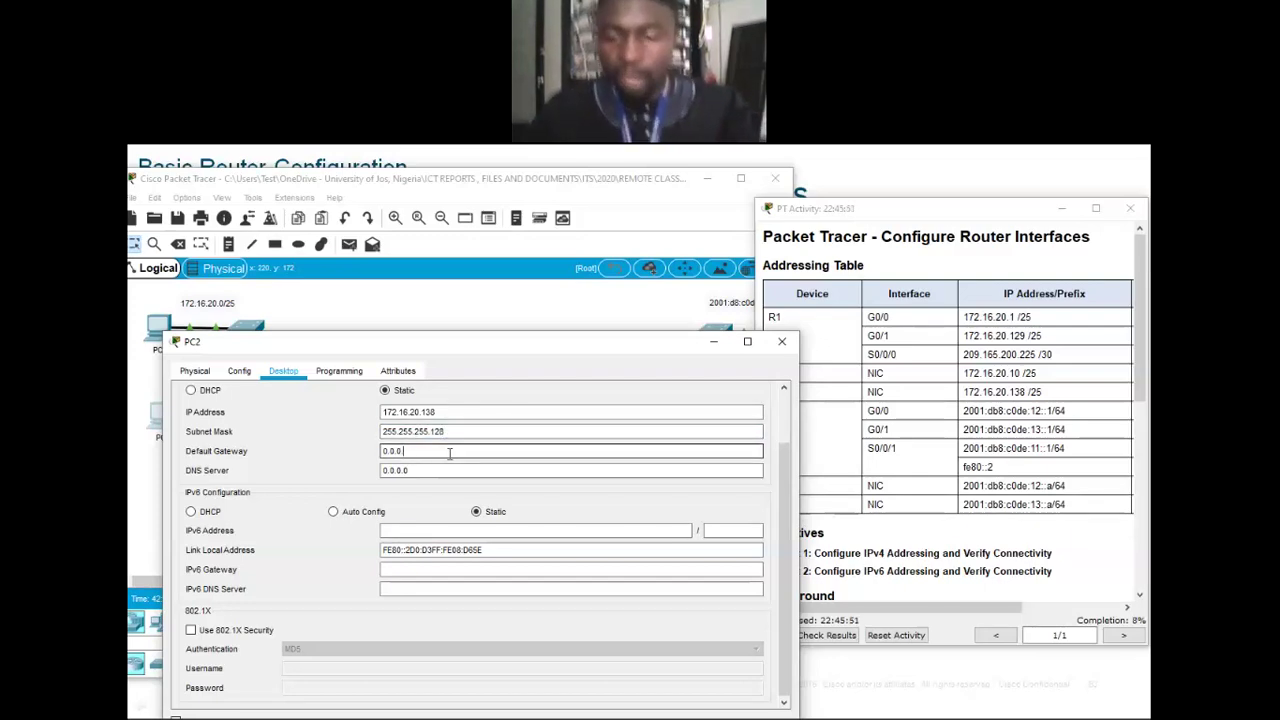
text(172.)
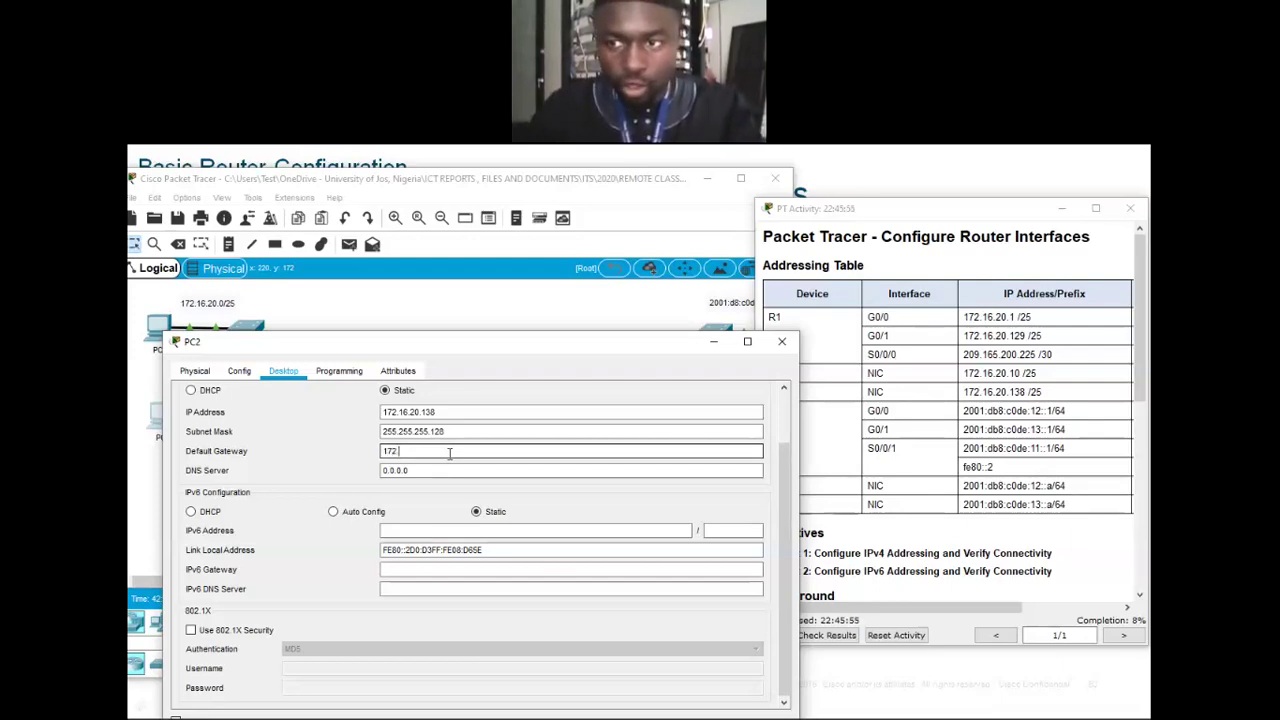
text(16.20)
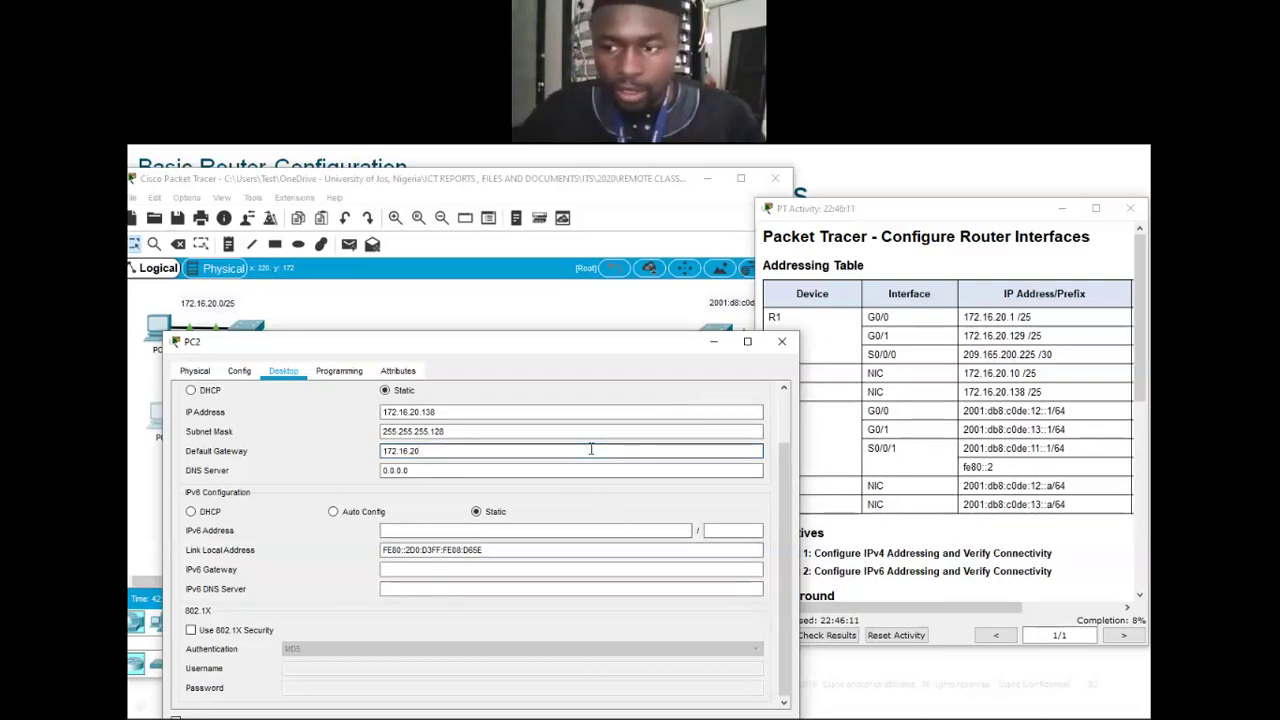
text(.129)
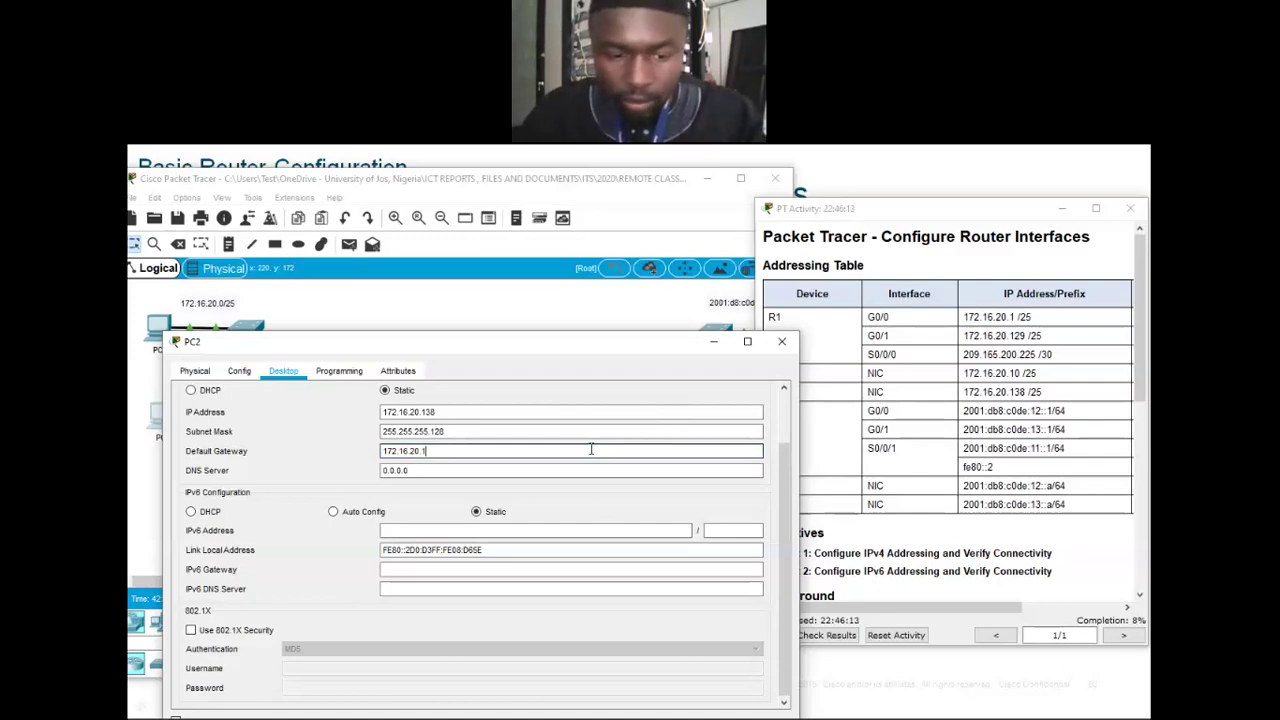
click(563, 469)
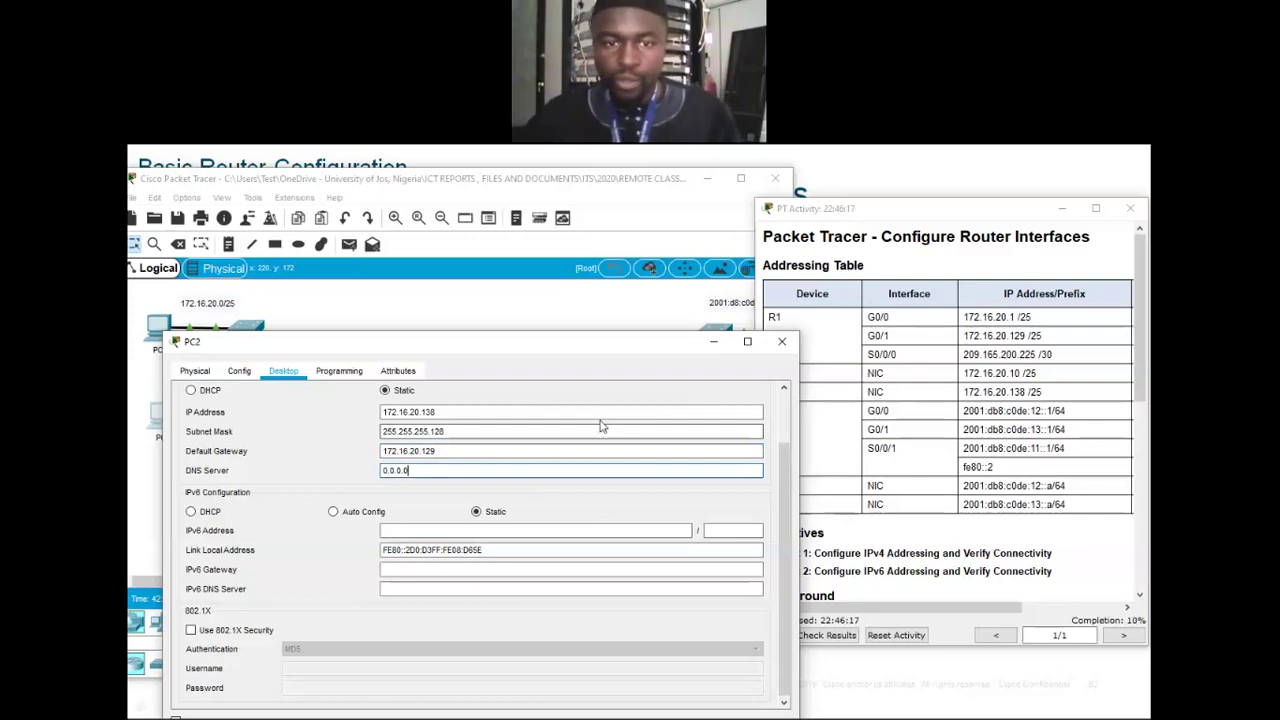
- Close PC2 and open router R1's CLI tab in a widened window
click(782, 343)
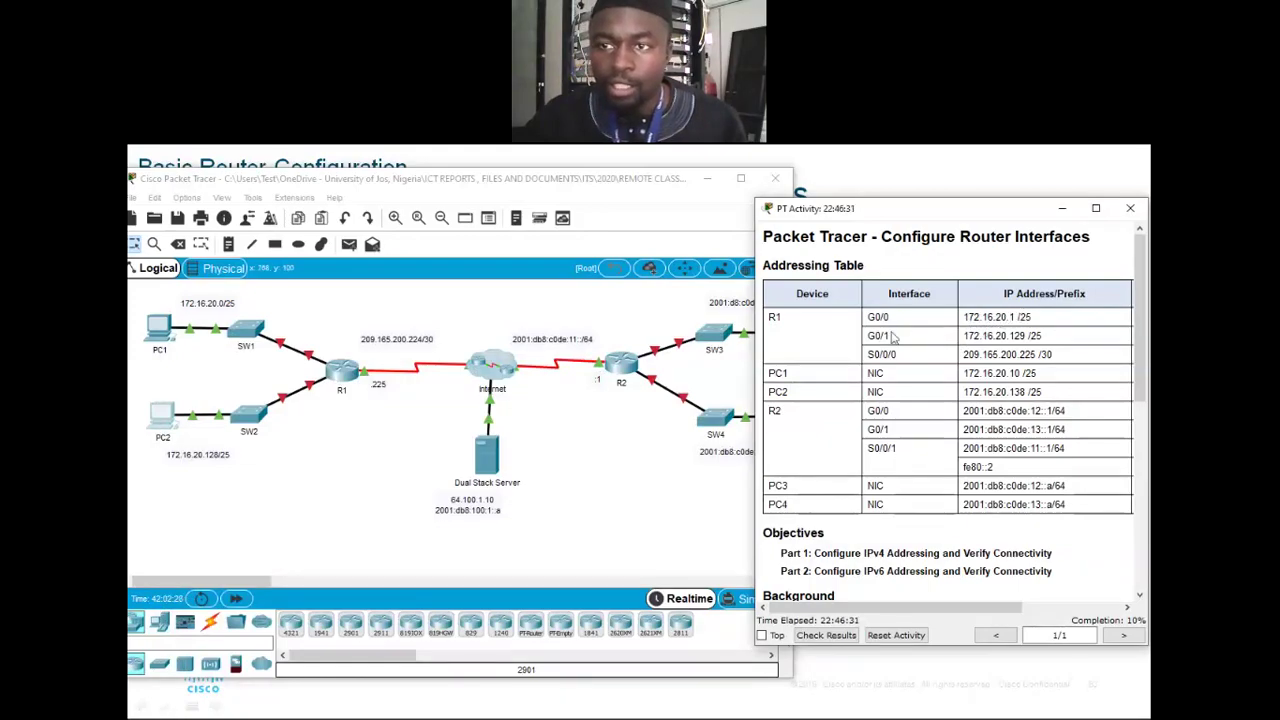
click(338, 372)
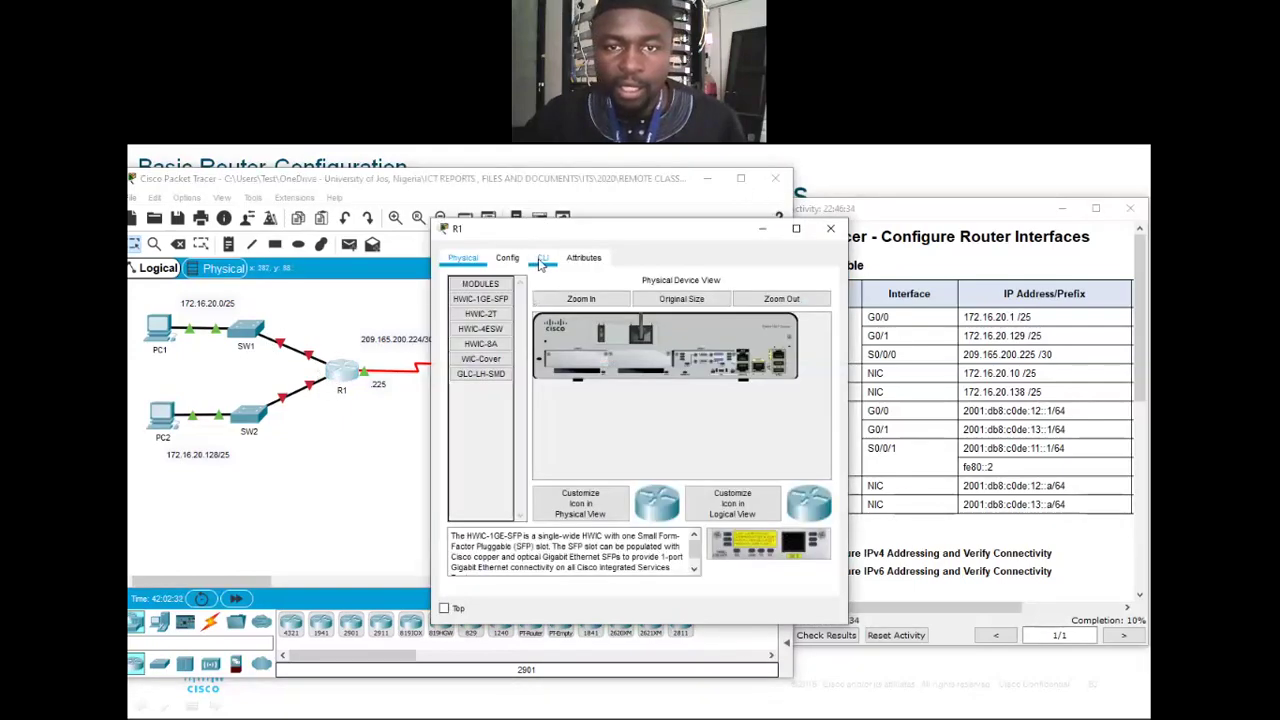
click(541, 258)
drag(429, 451, 296, 420)
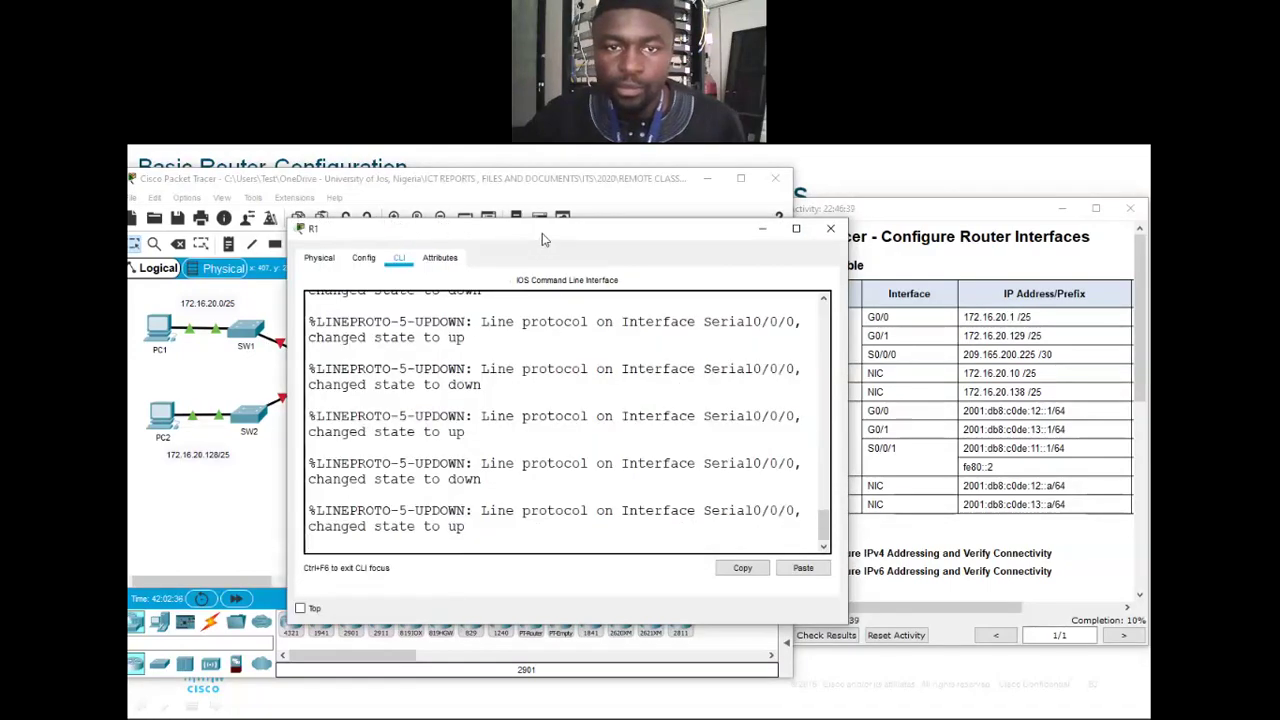
- Log into R1's console, run enable with its password, then enter config t
click(484, 541)
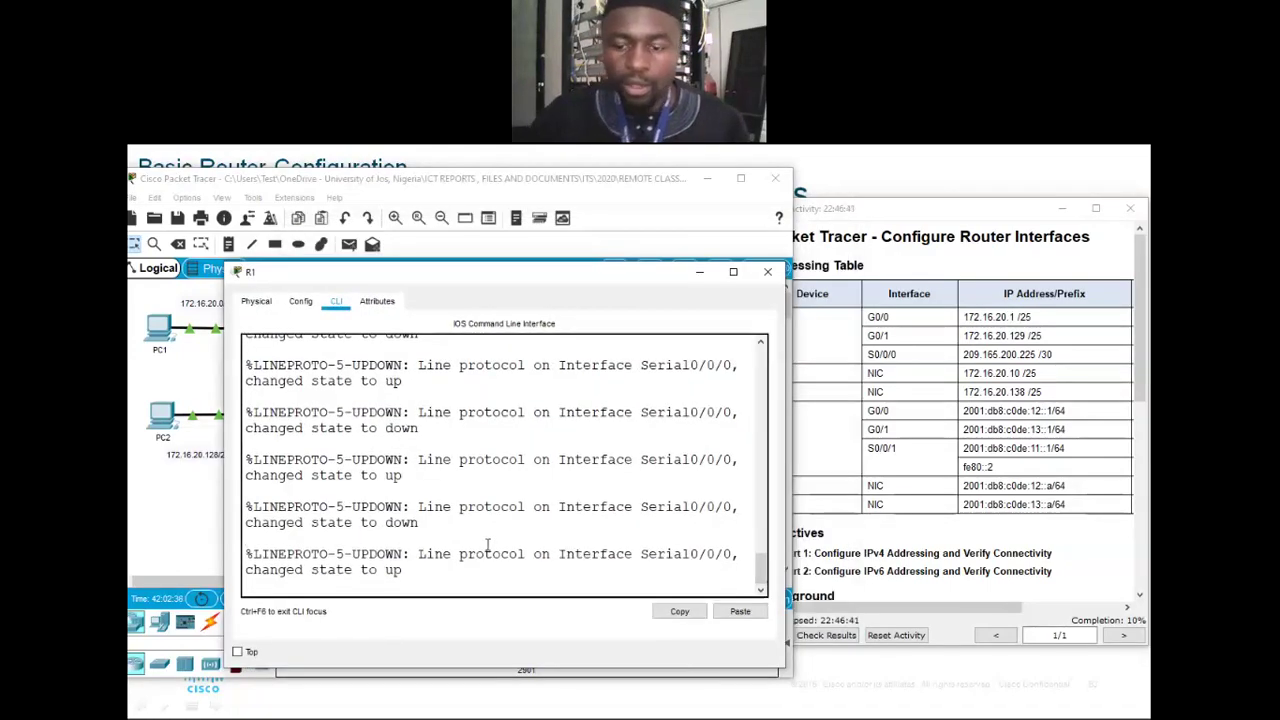
key(Return)
key(Return)
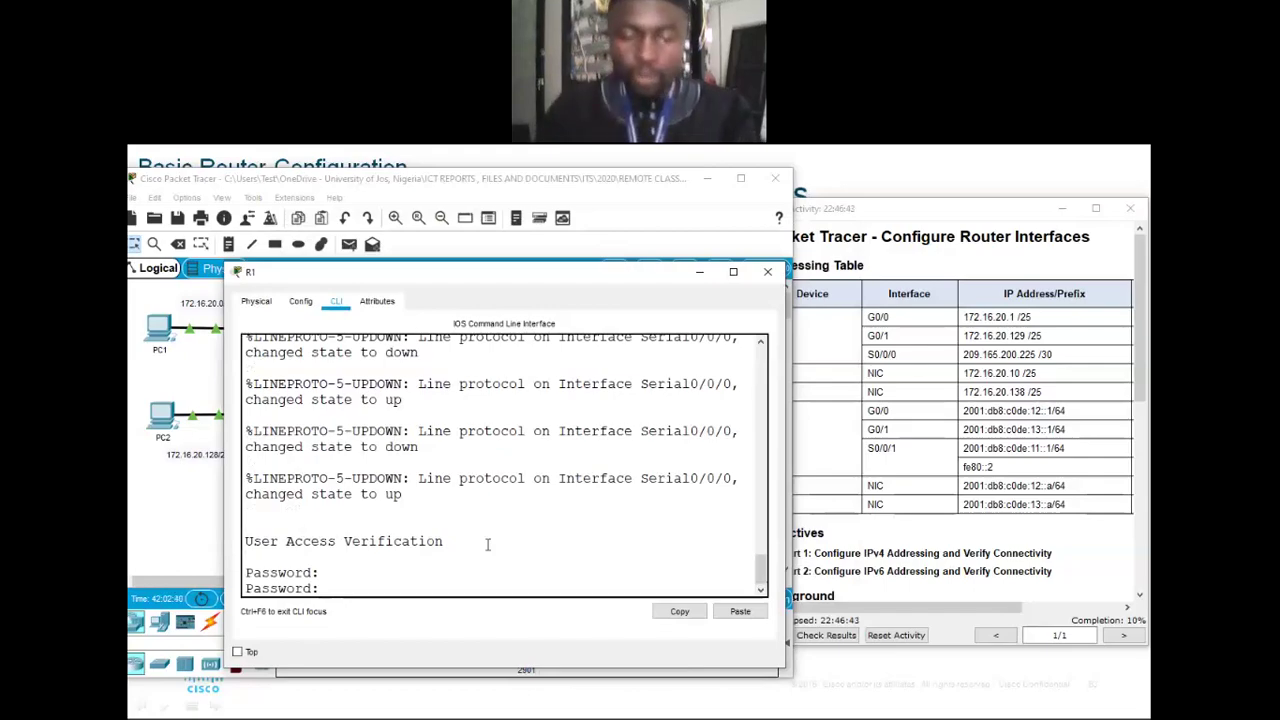
key(Return)
text(enable)
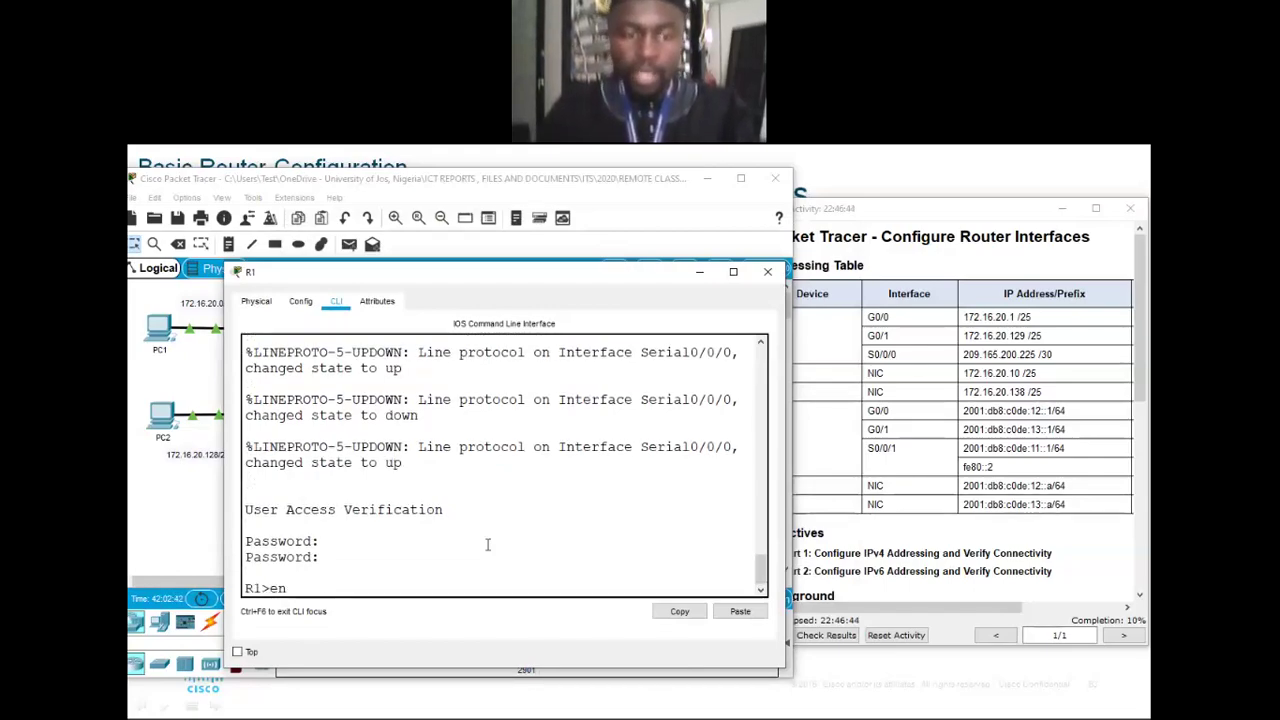
key(Return)
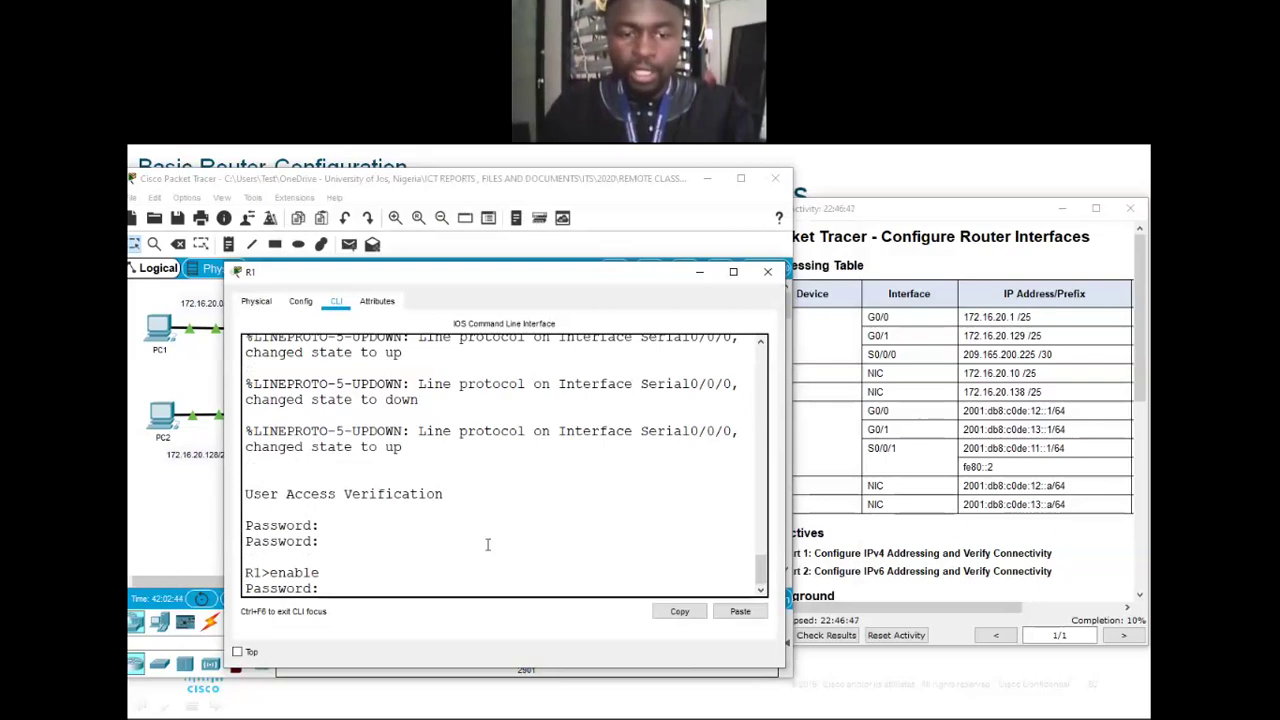
key(Return)
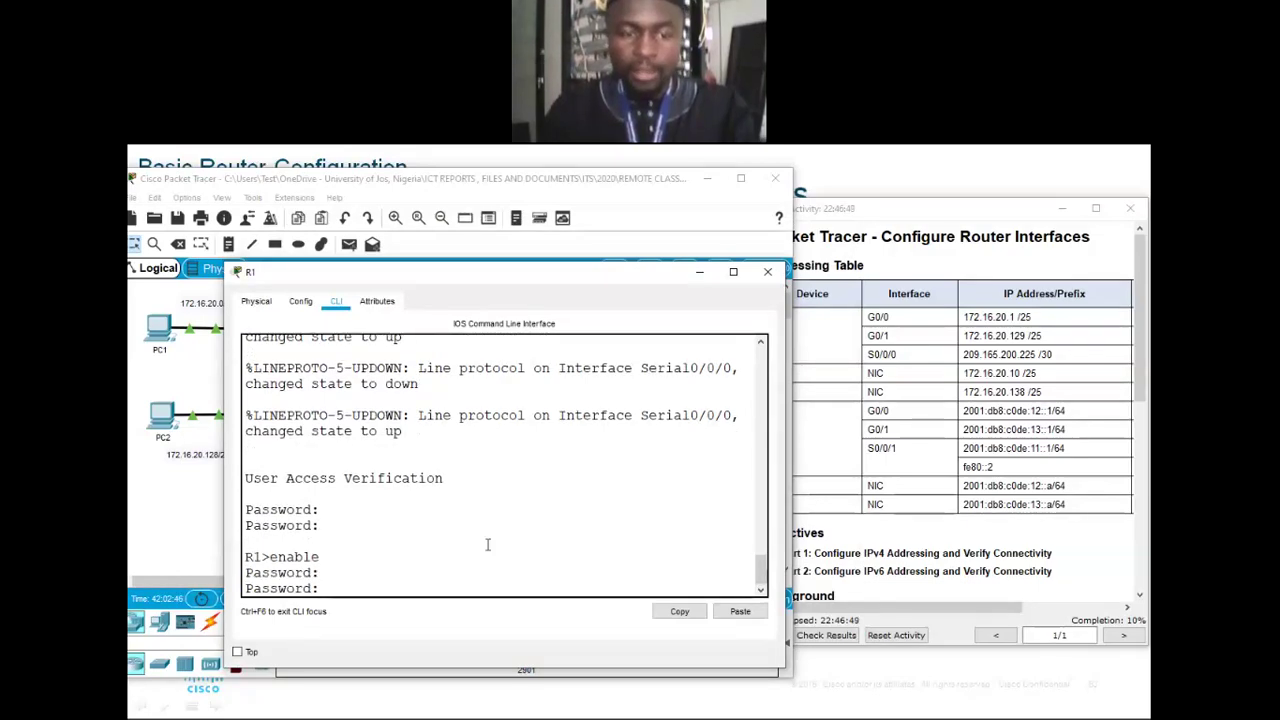
key(Return)
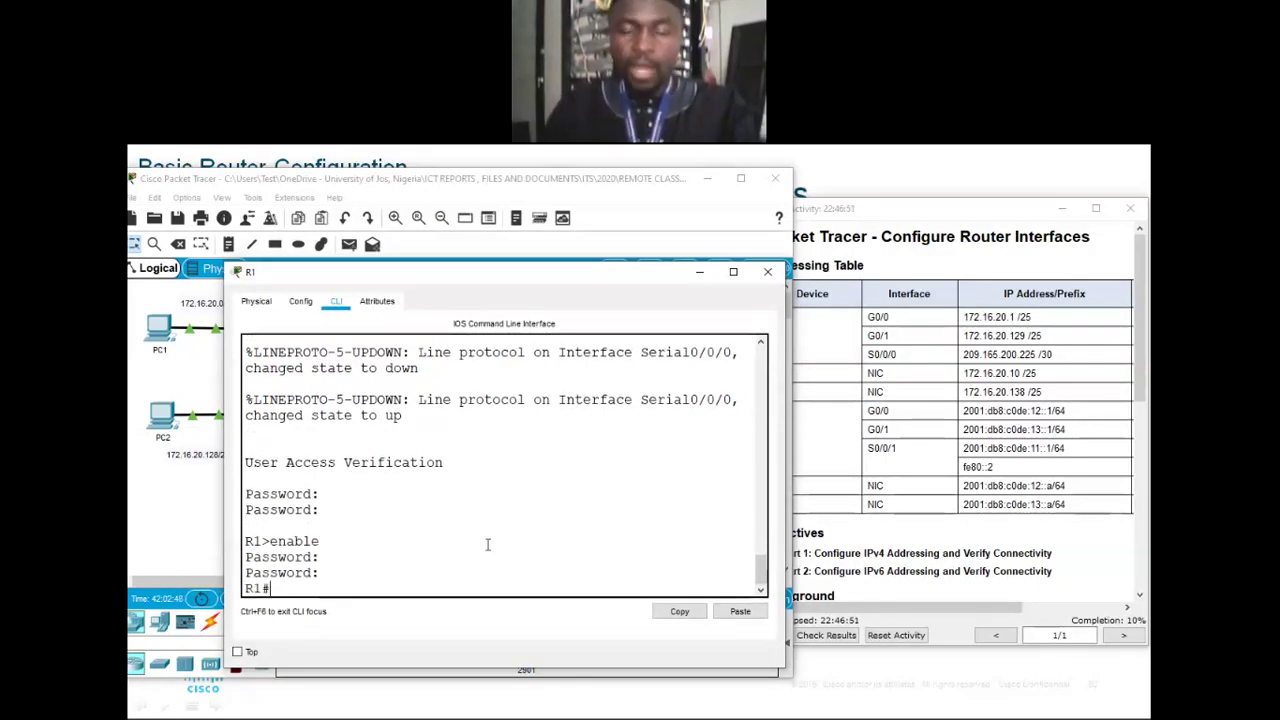
text(con)
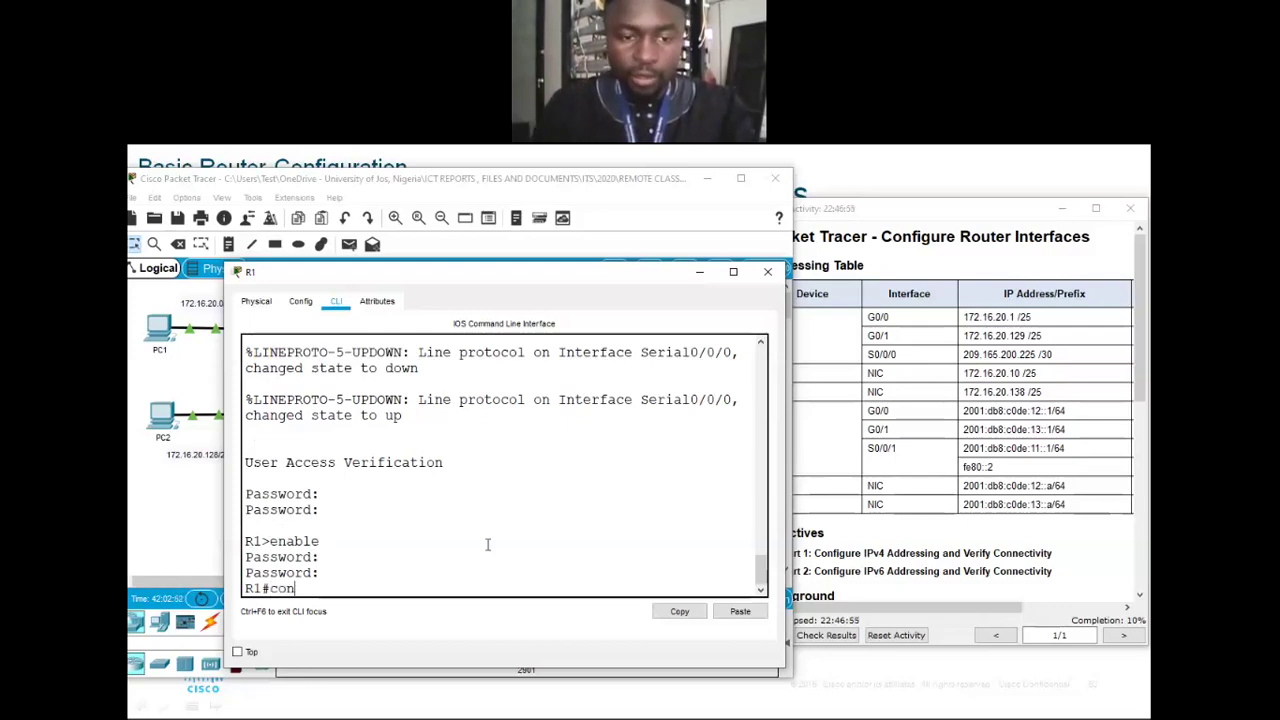
text(fig t)
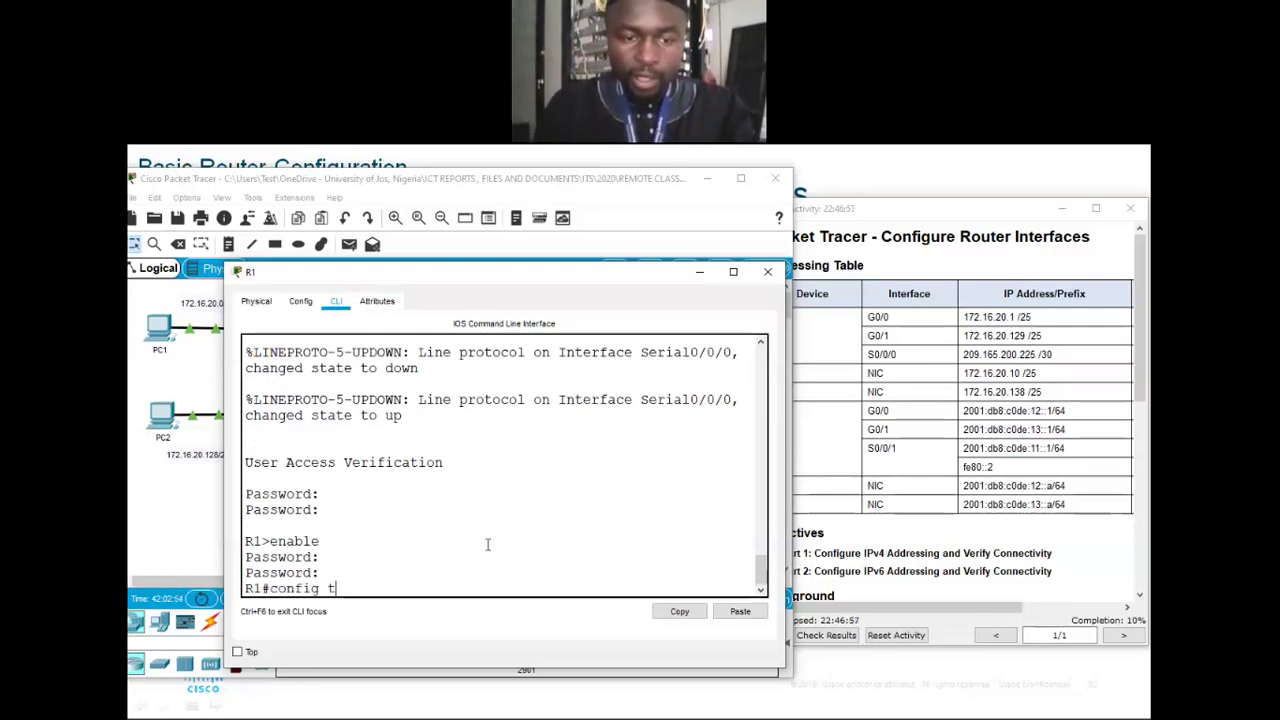
key(Return)
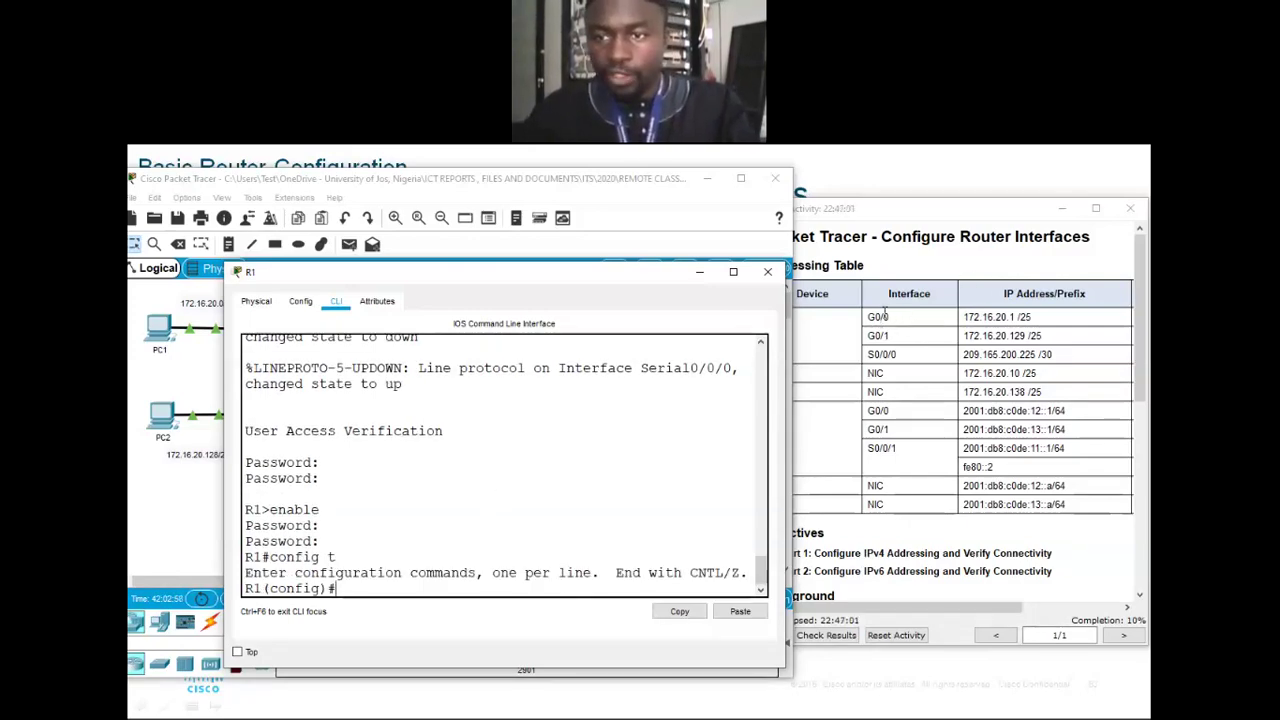
- Configure R1 interface g0/0 with 172.16.20.1 255.255.255.128 and no shutdown
text(inter)
key(Tab)
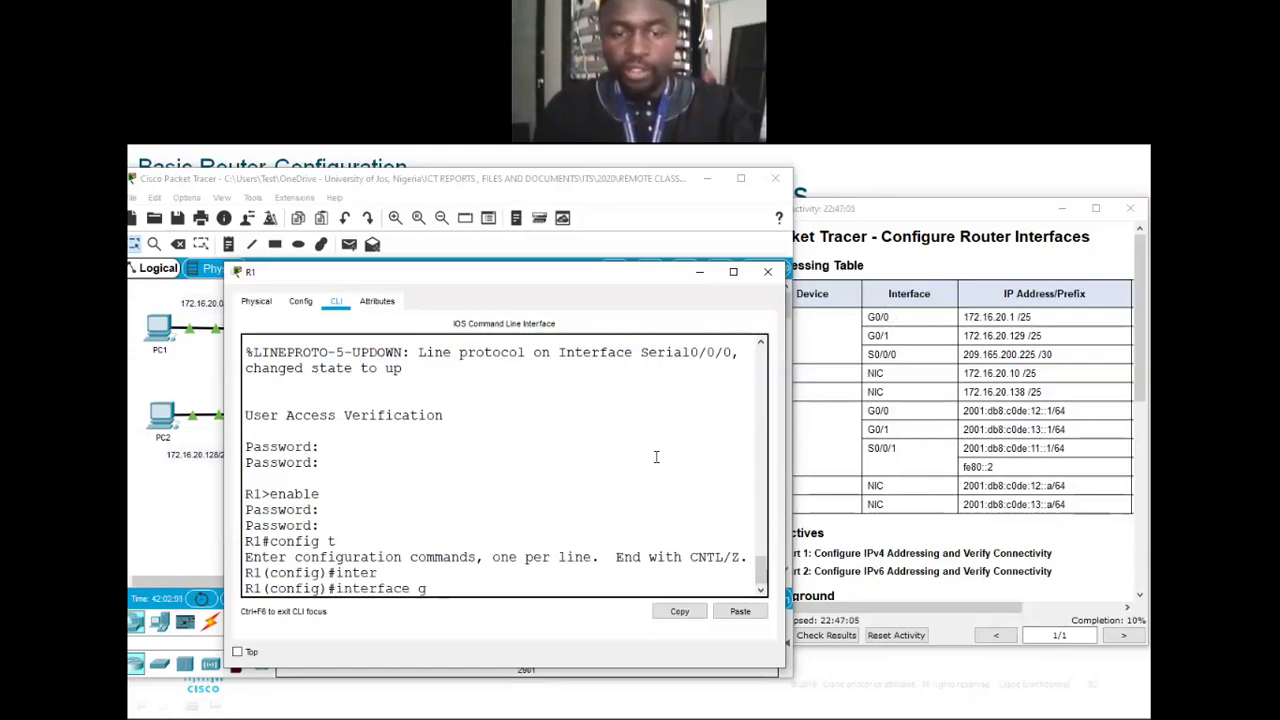
text(g0/0)
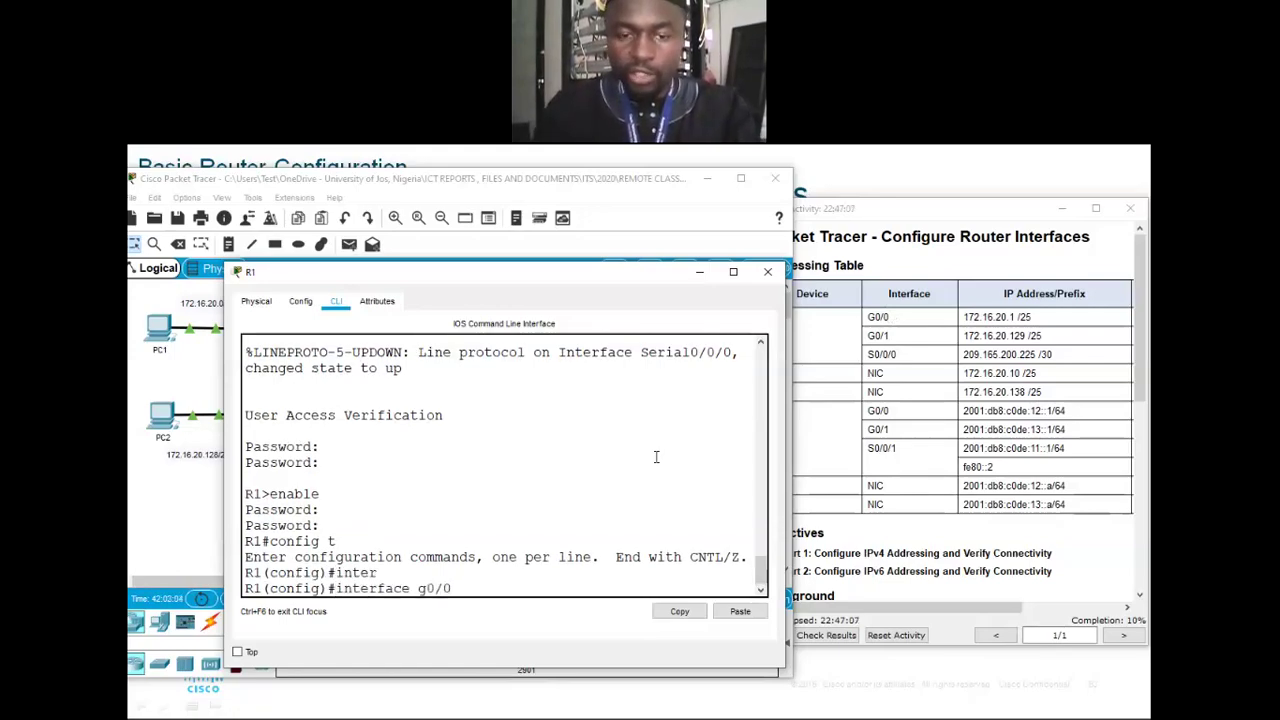
key(Return)
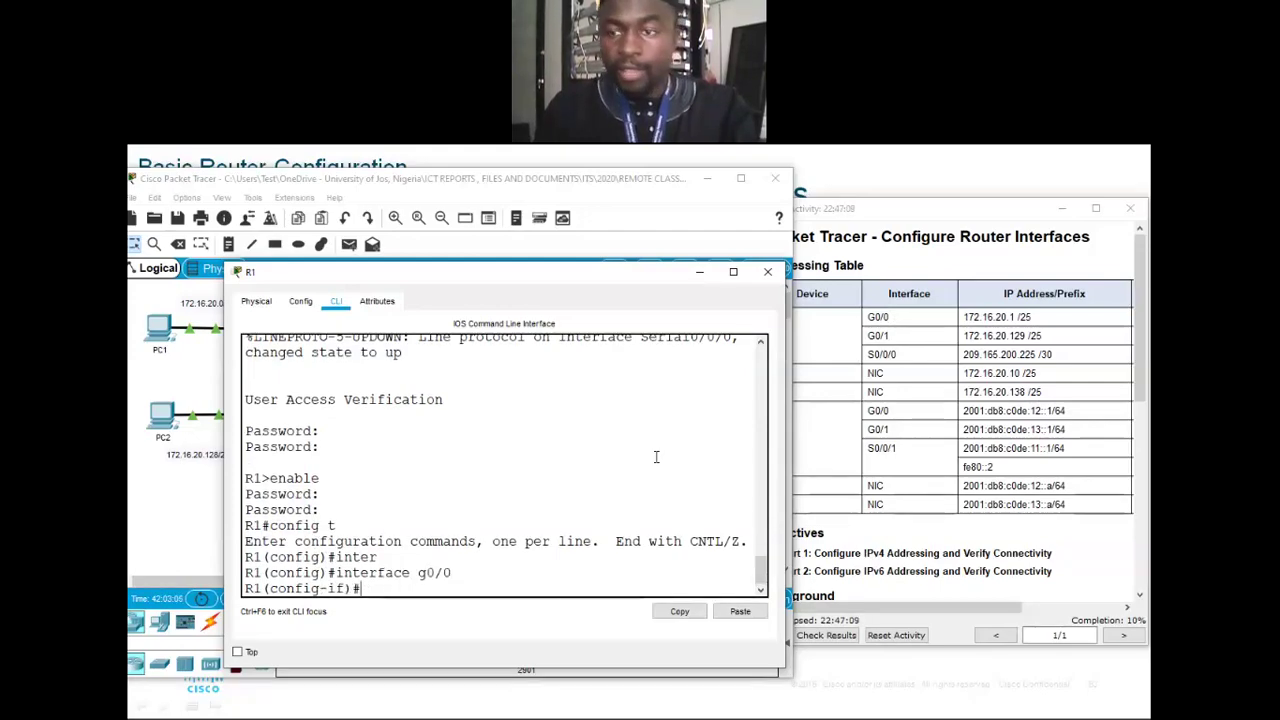
text(address)
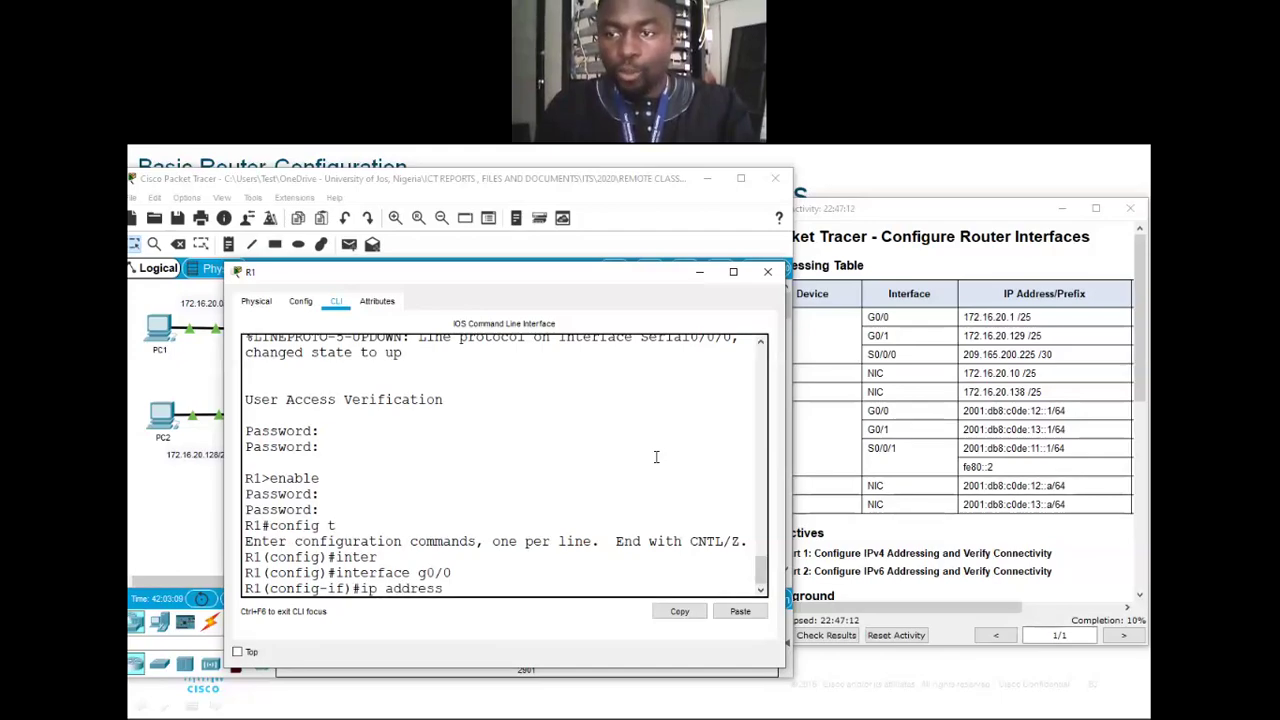
text( 172.)
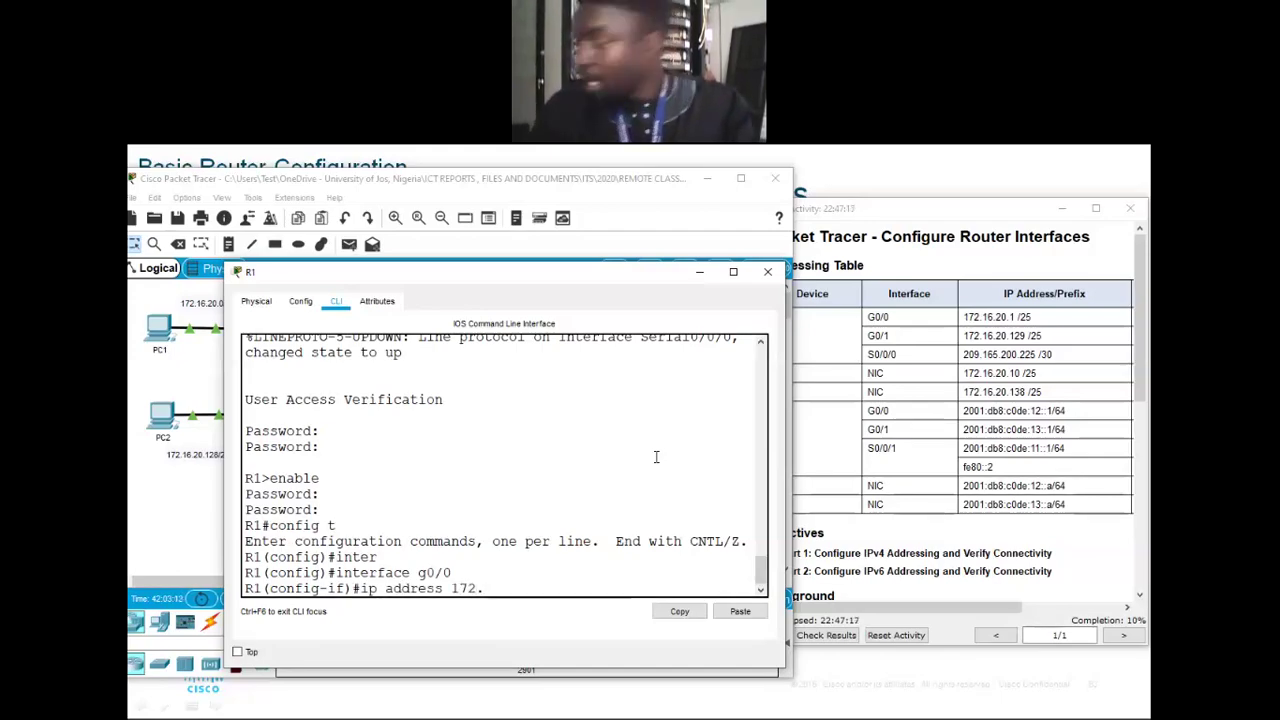
text(16.20.)
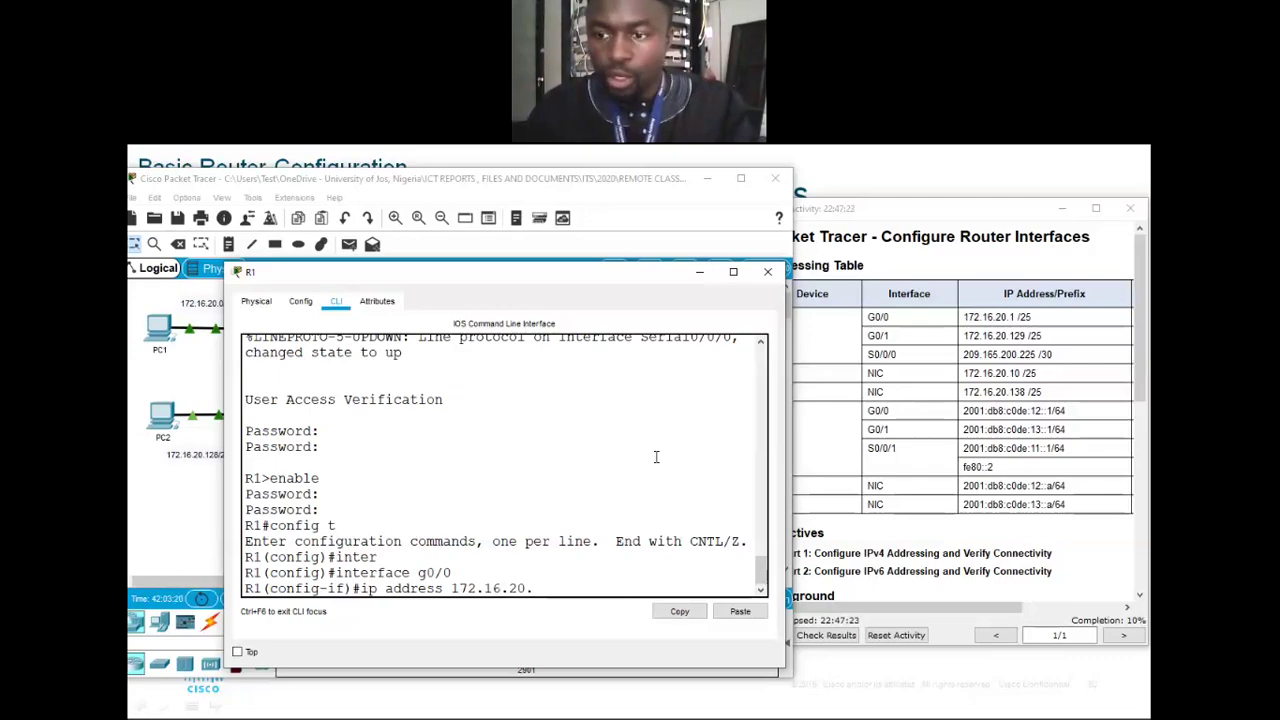
text(1)
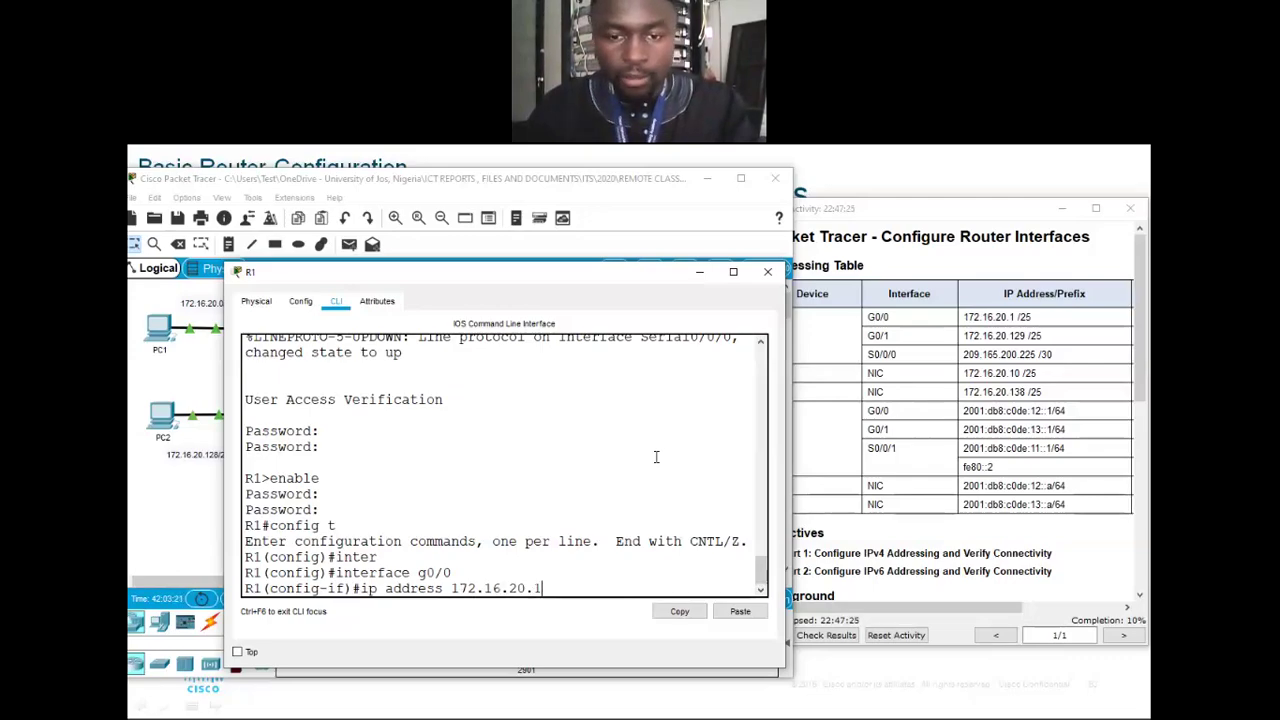
text( 2)
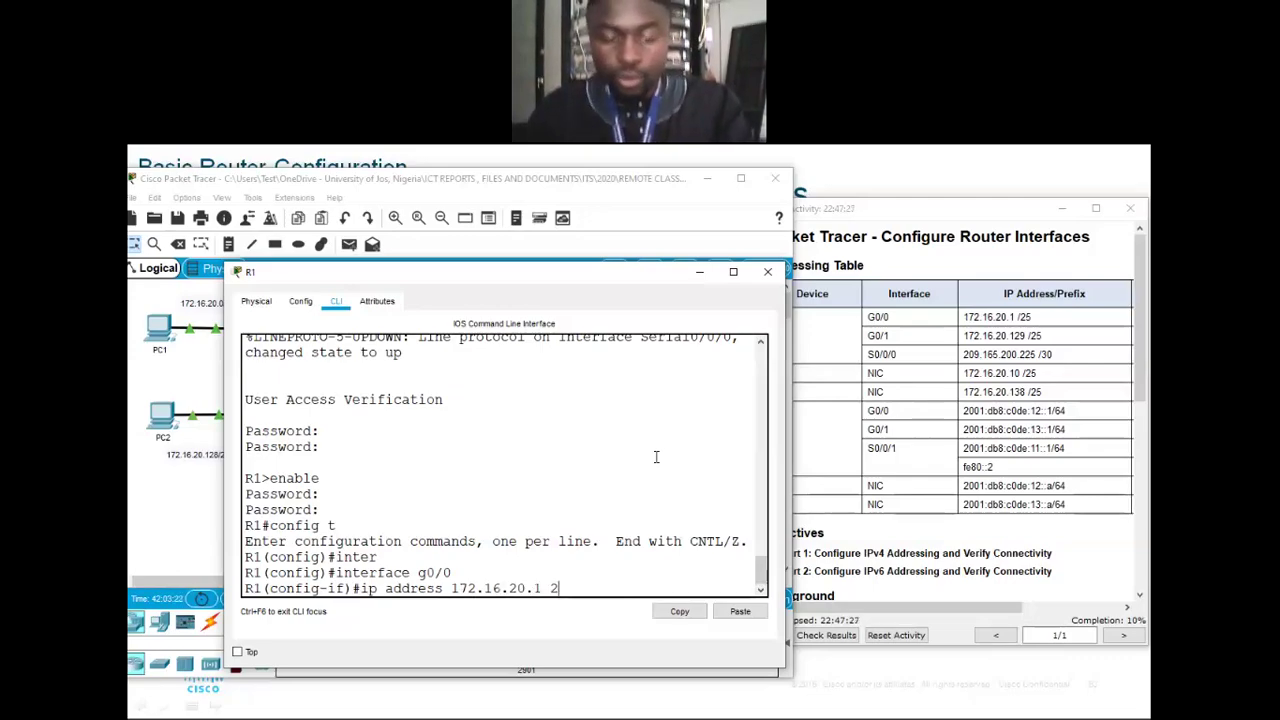
text(55.255)
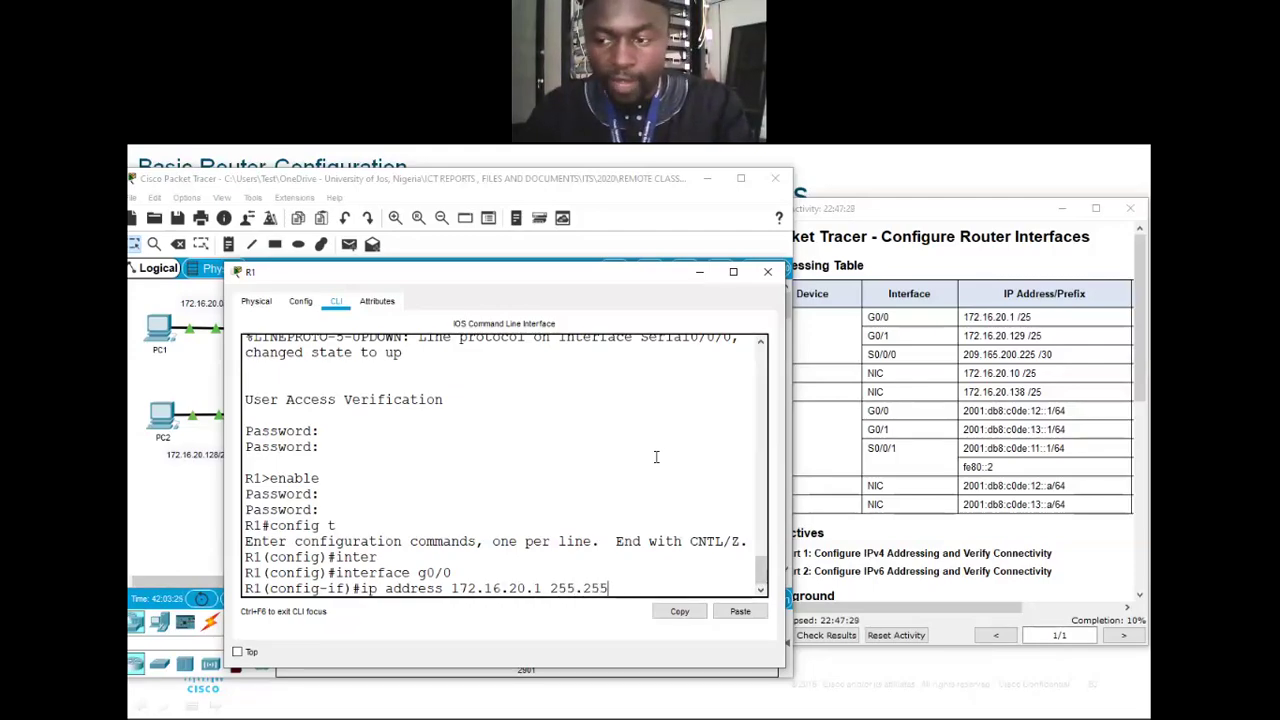
text(.255.)
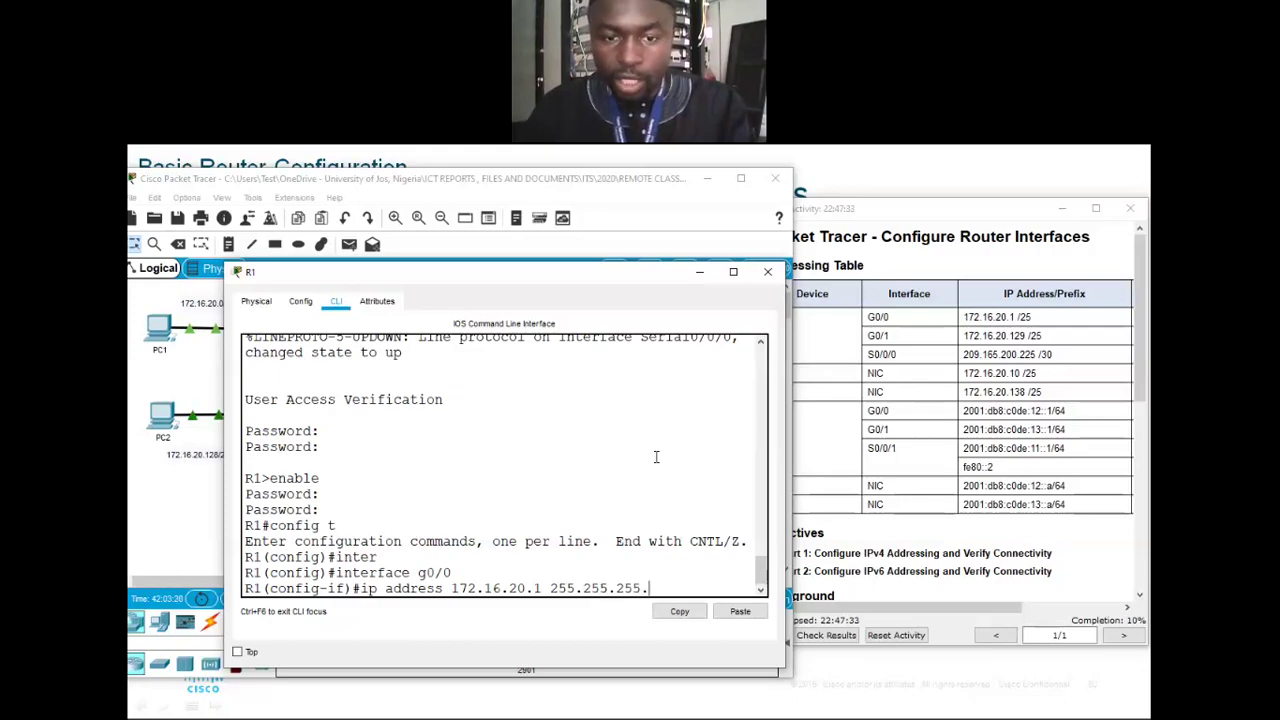
text(128)
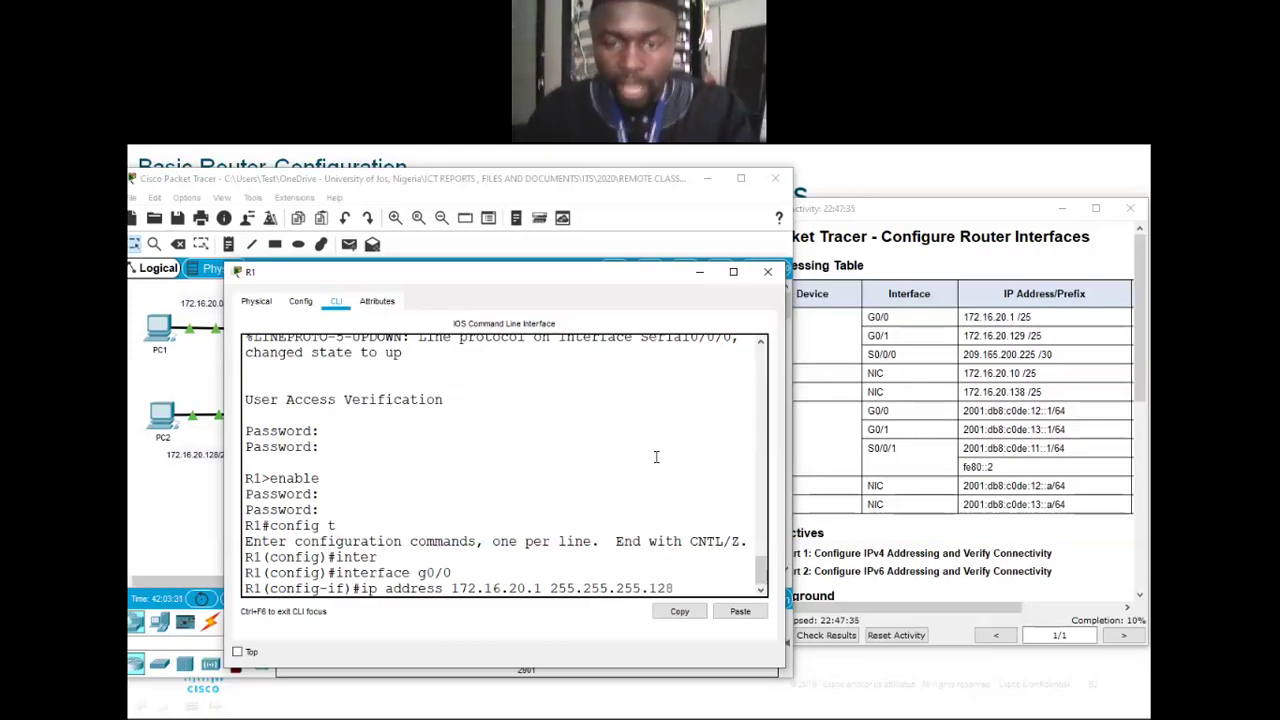
key(Return)
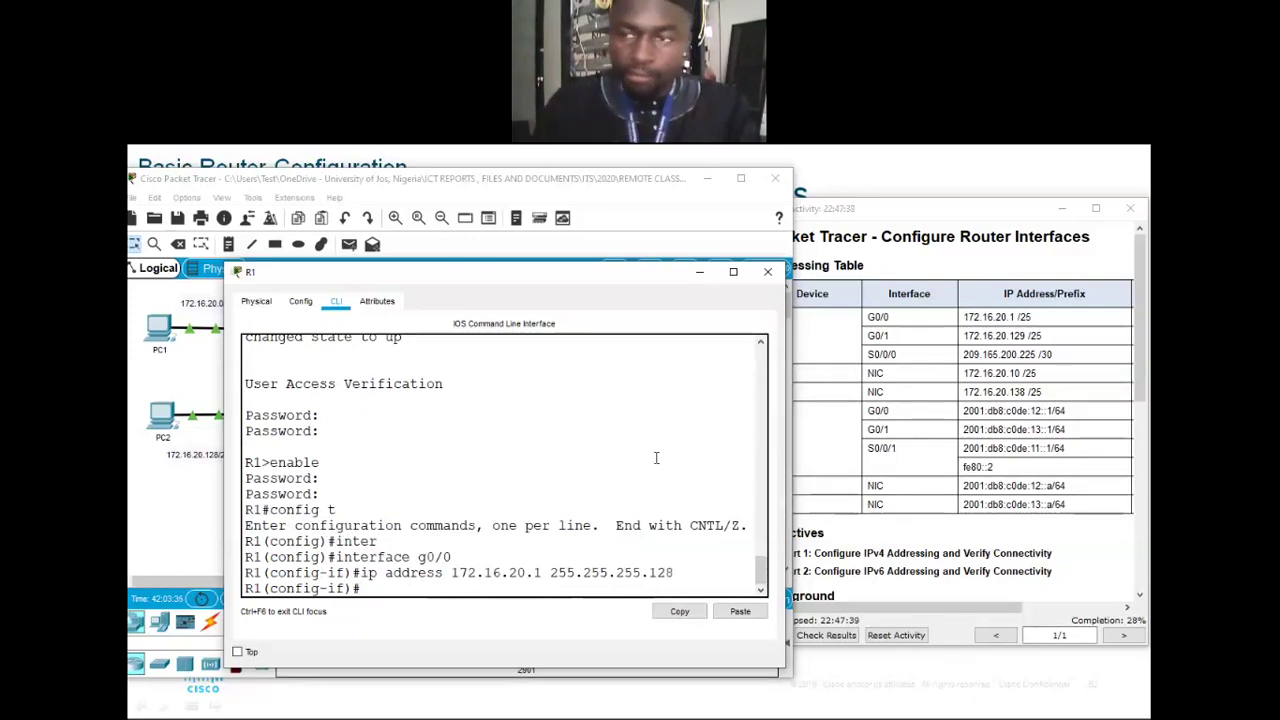
text(n)
text(o shutdown)
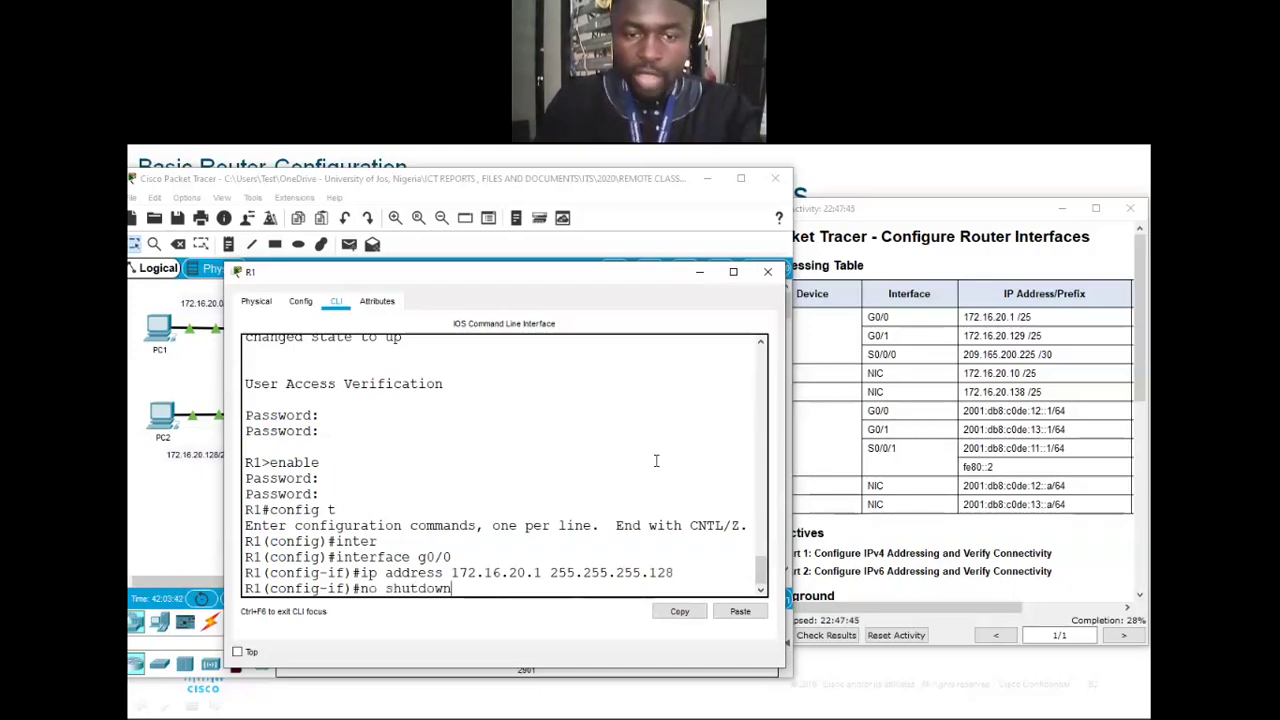
key(Return)
key(Return)
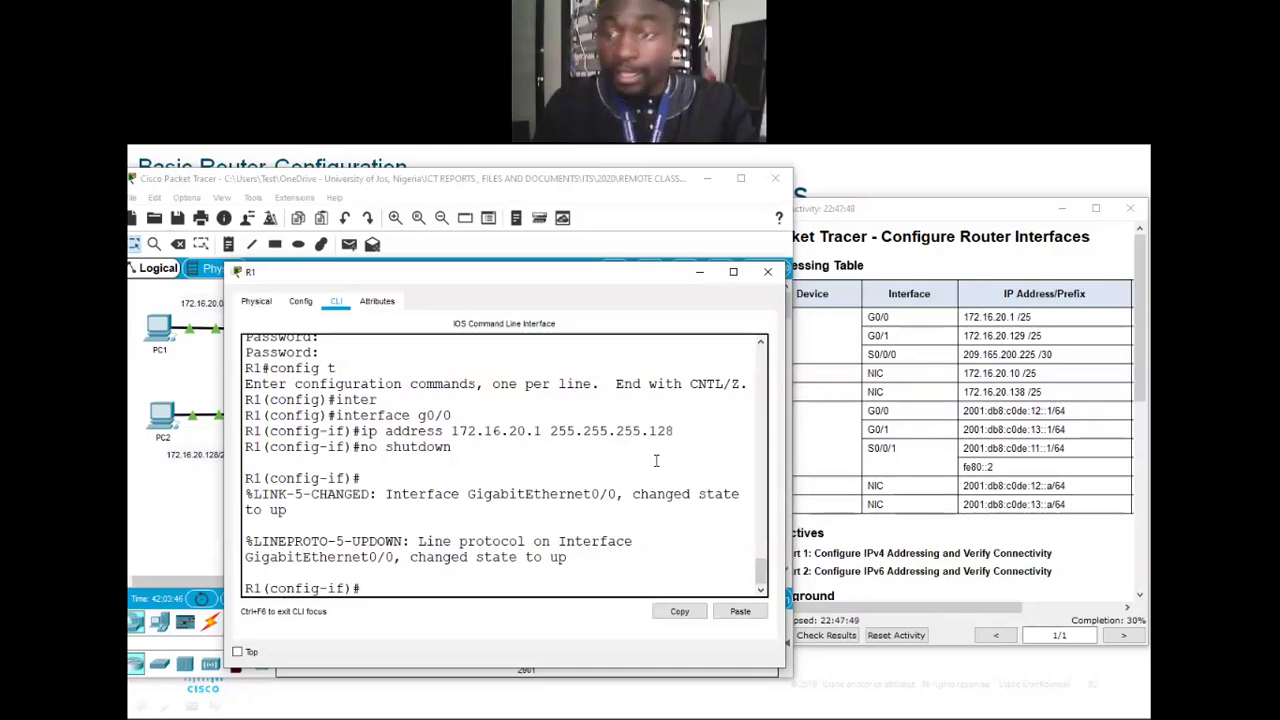
text(descr)
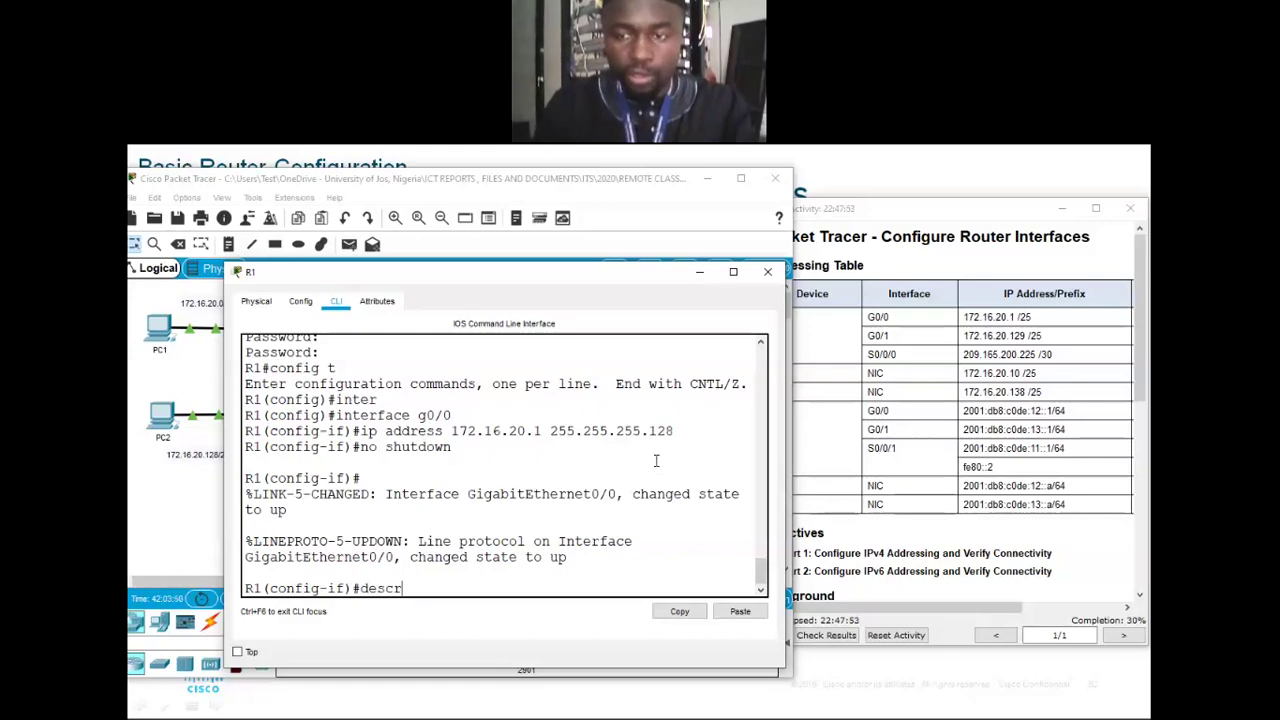
- Add the description 'Link to LAN1' to G0/0 and exit interface mode
key(Tab)
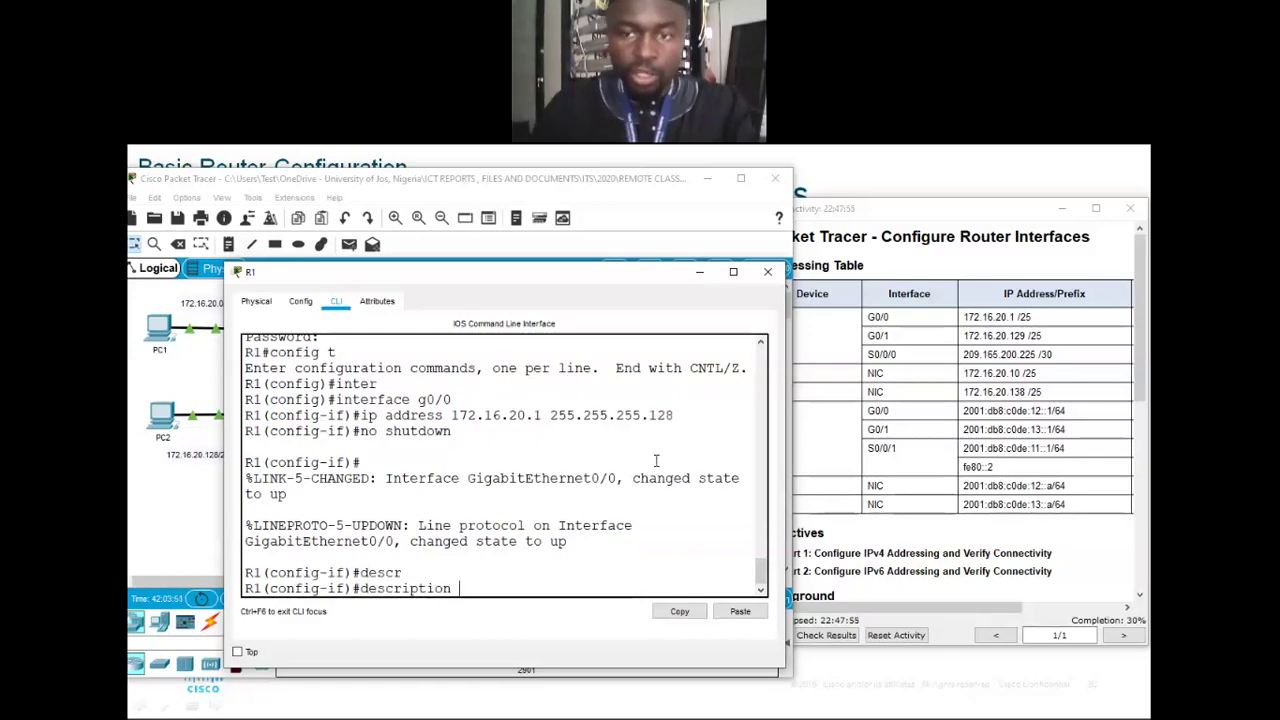
click(843, 332)
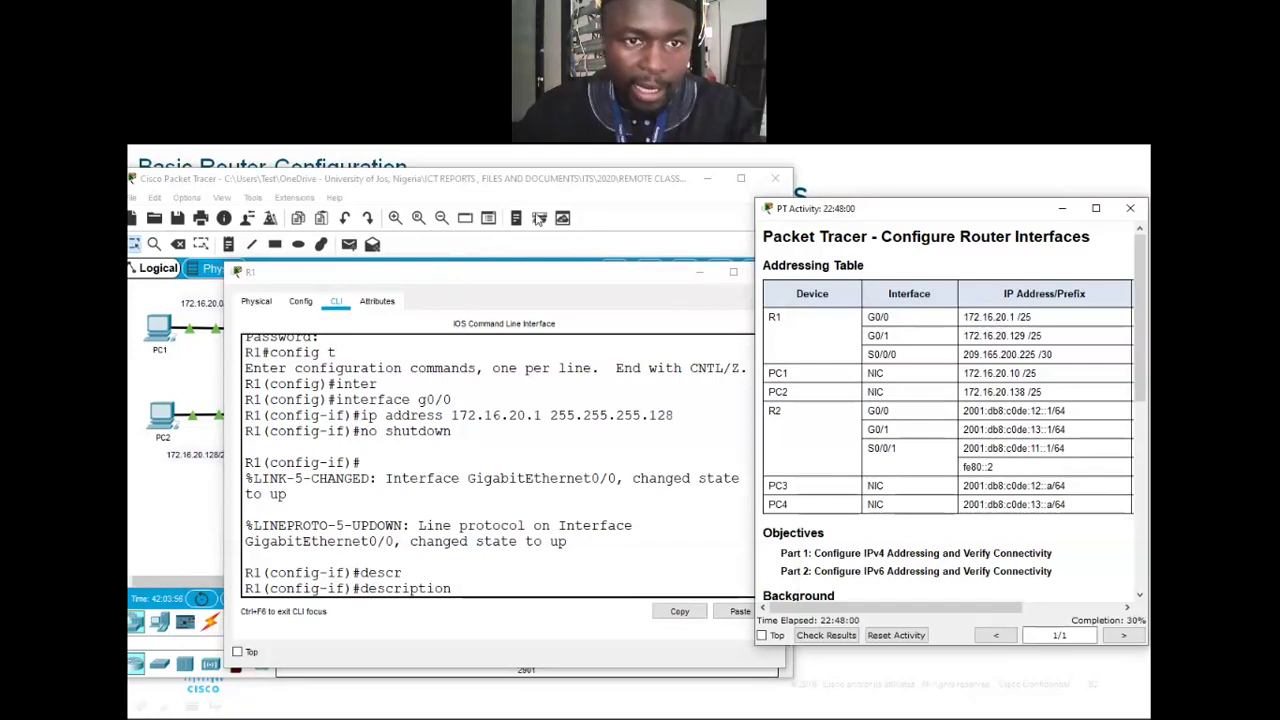
click(541, 442)
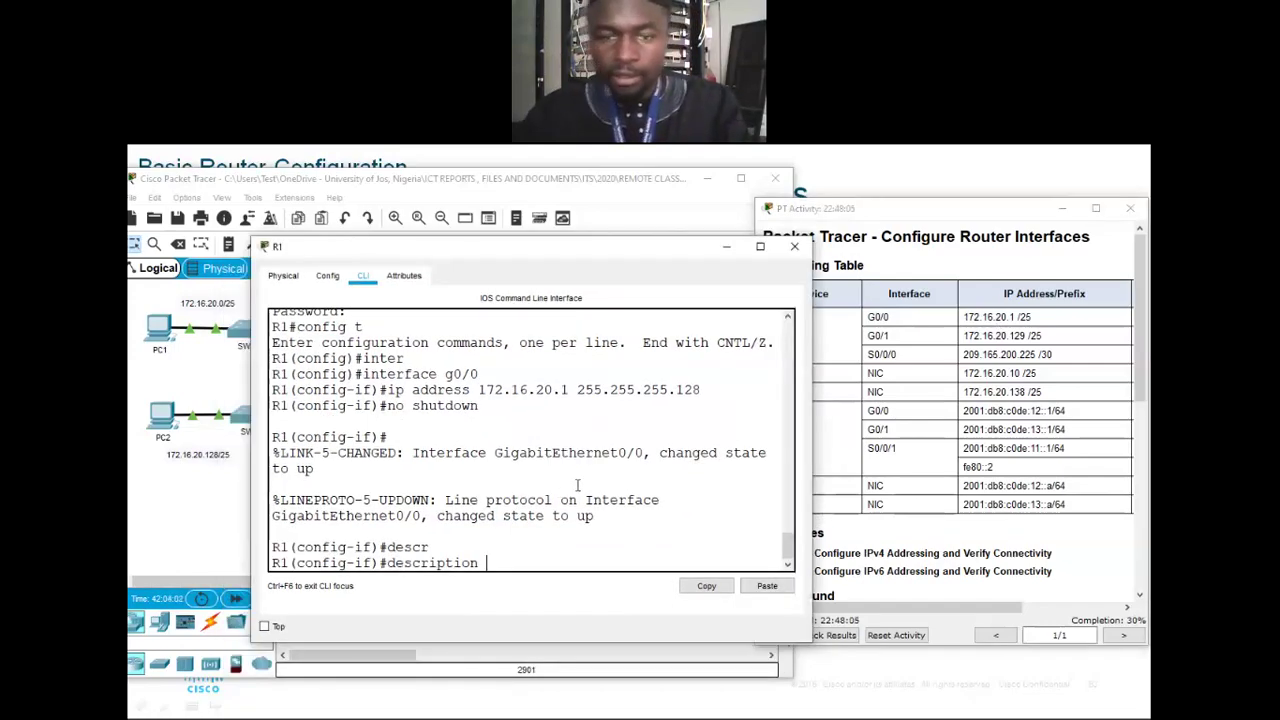
text(Link to)
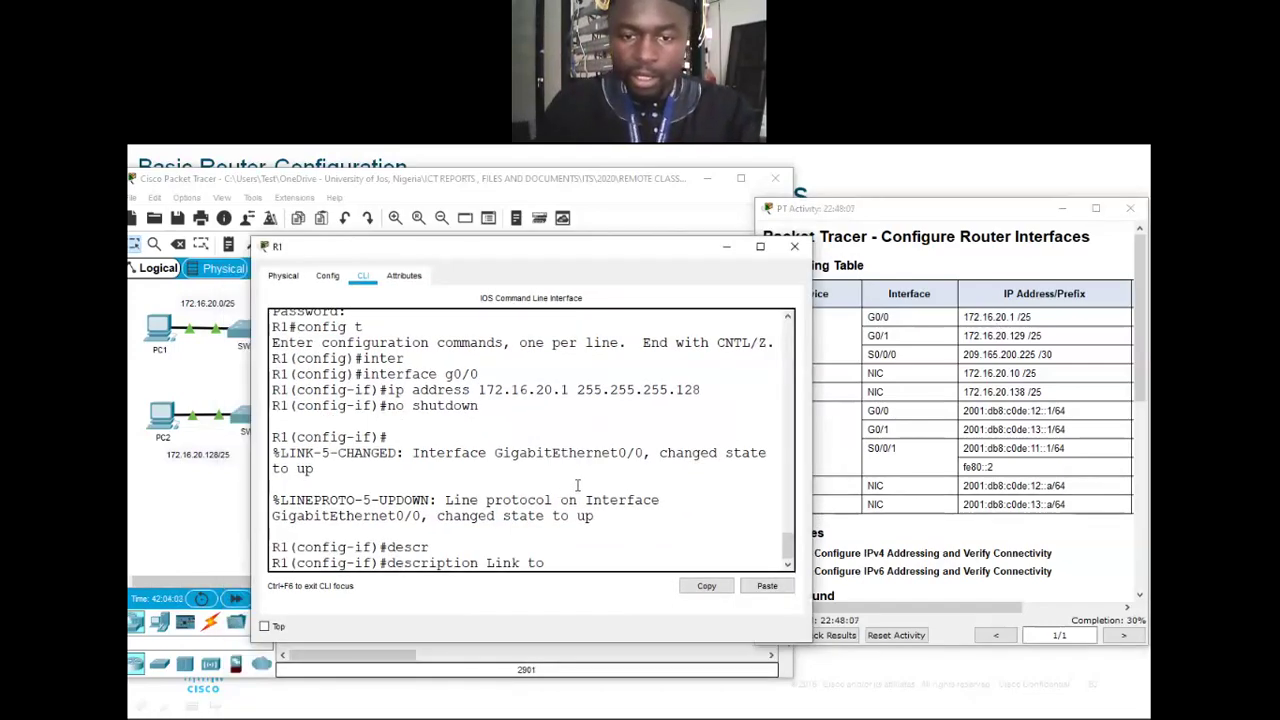
text( LAN1)
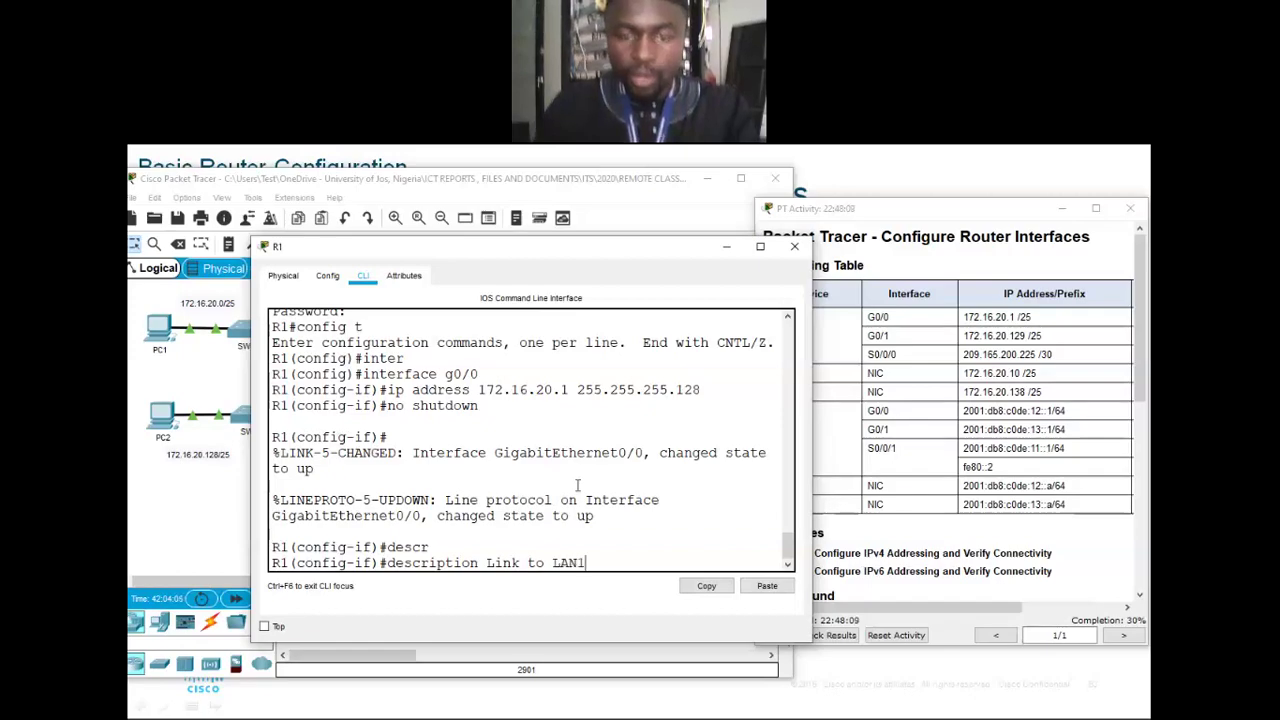
key(Return)
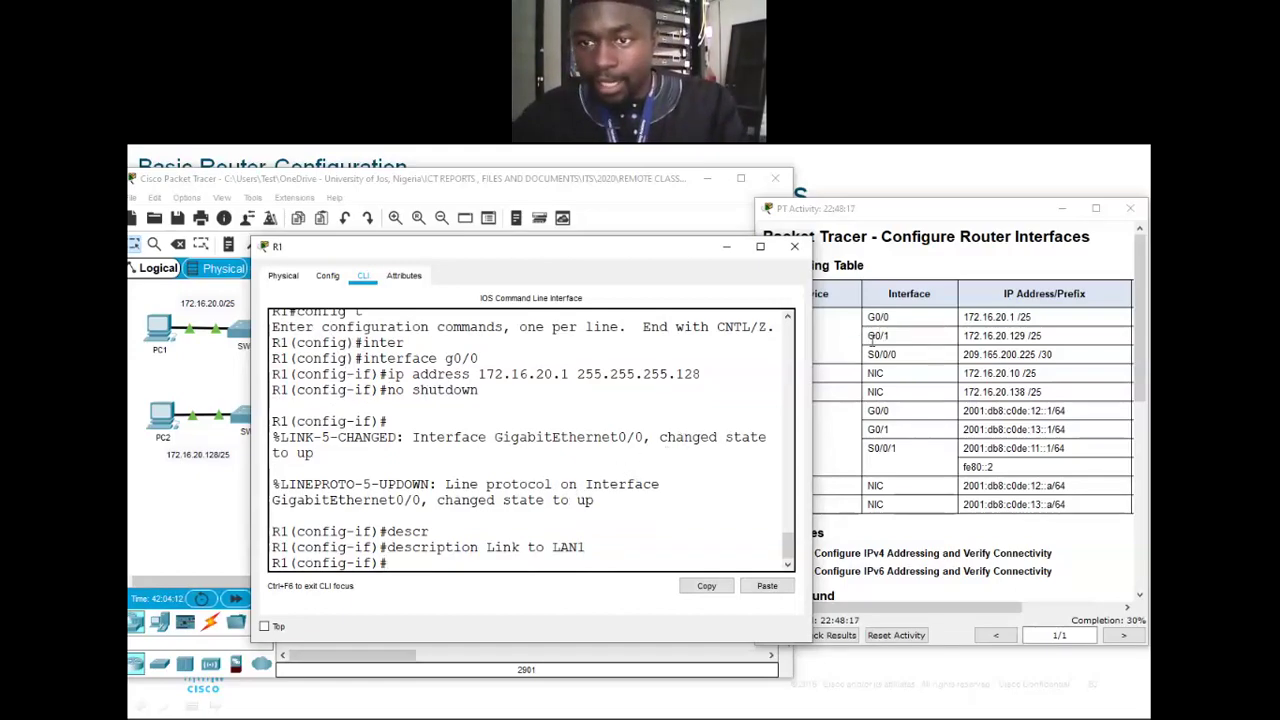
text(EXI)
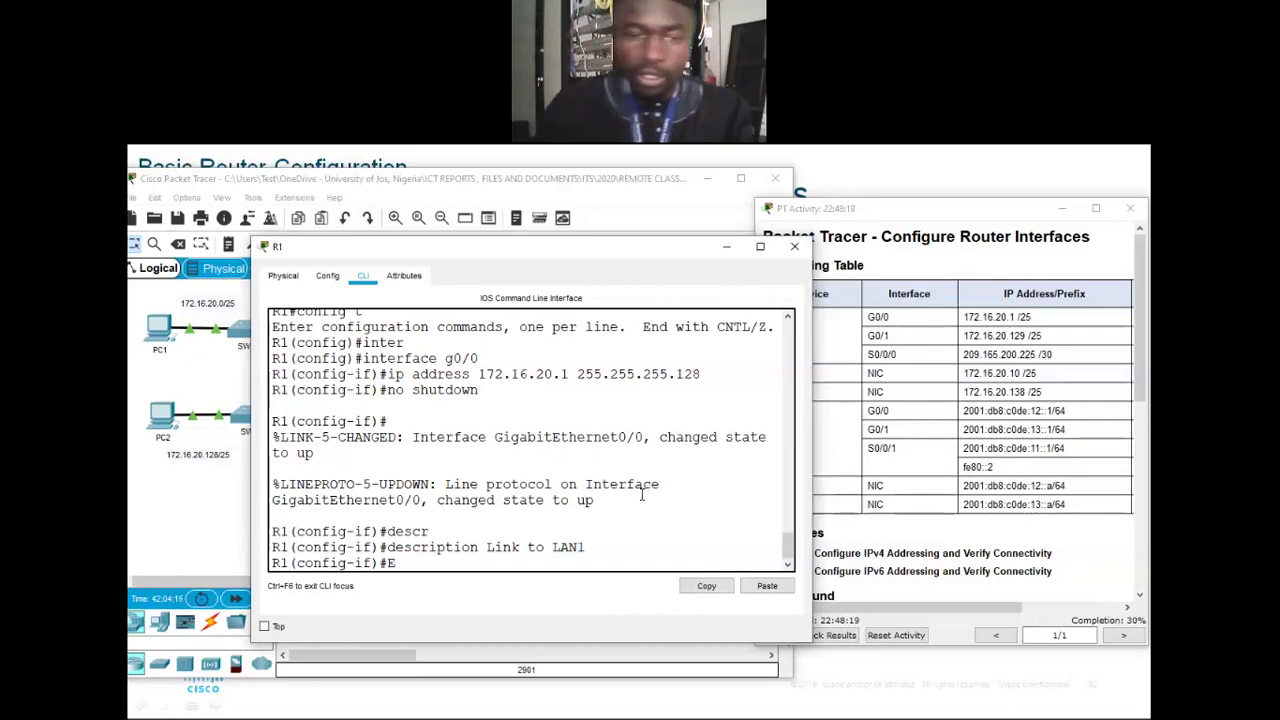
key(BackSpace)
key(BackSpace)
key(BackSpace)
text(exit)
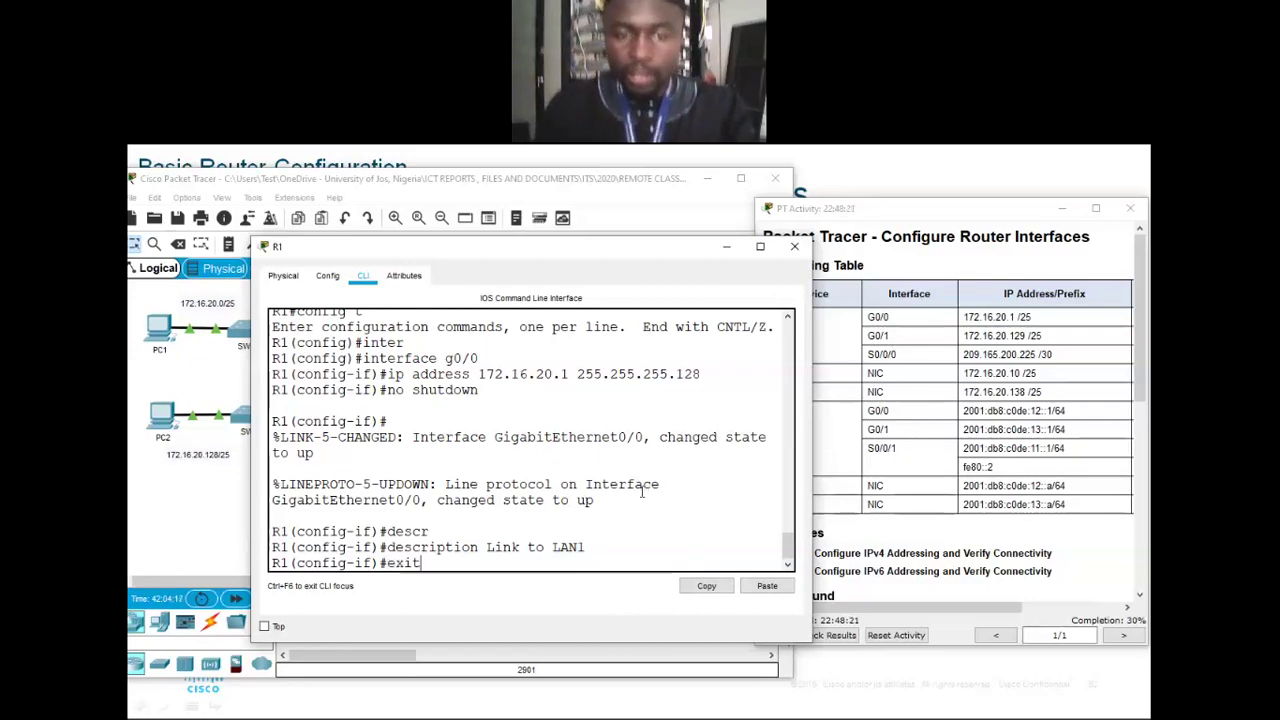
key(Return)
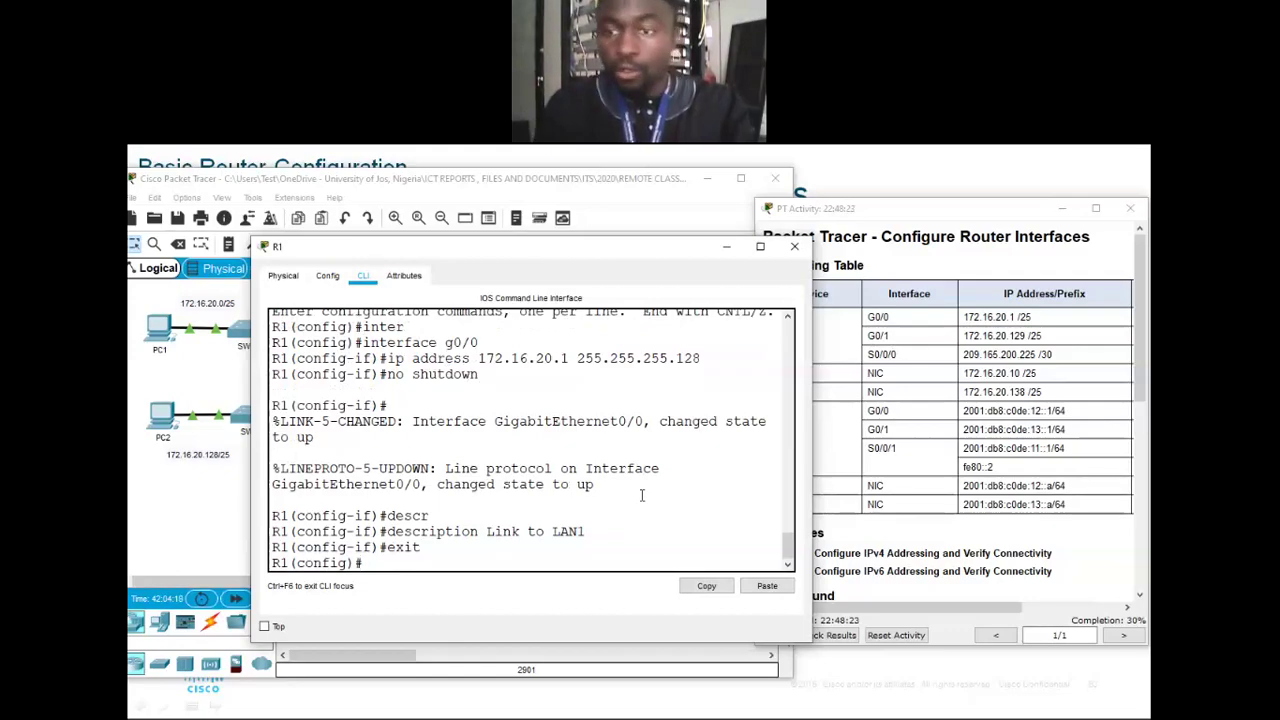
text(int g0)
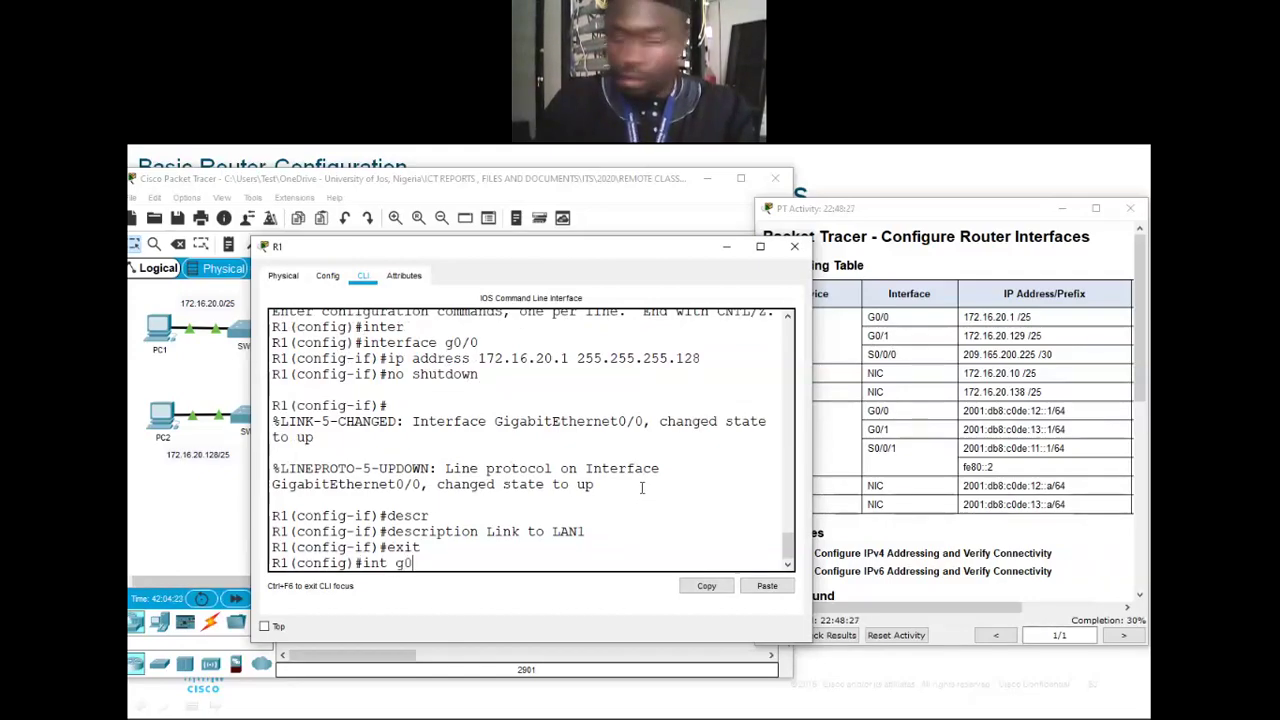
text(/1)
- Assign G0/1 address 172.16.20.129 255.255.255.128 and bring it up with no shutdown
key(Return)
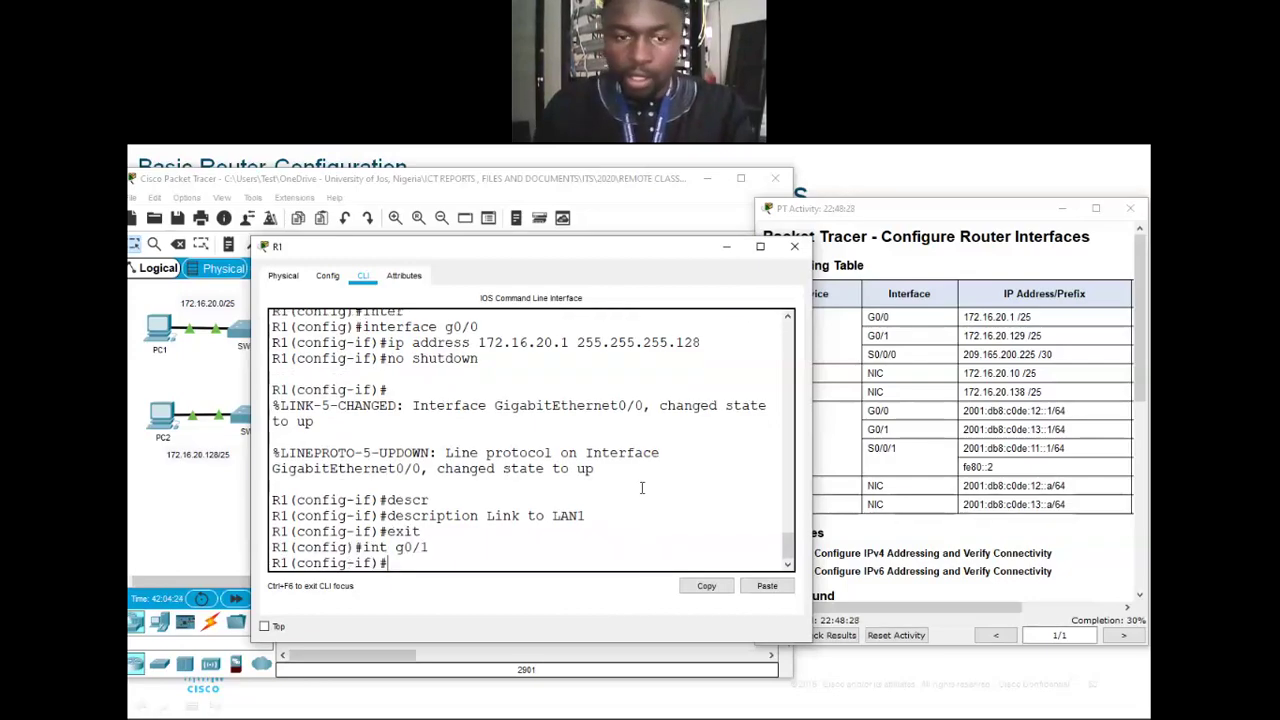
text(ip ad)
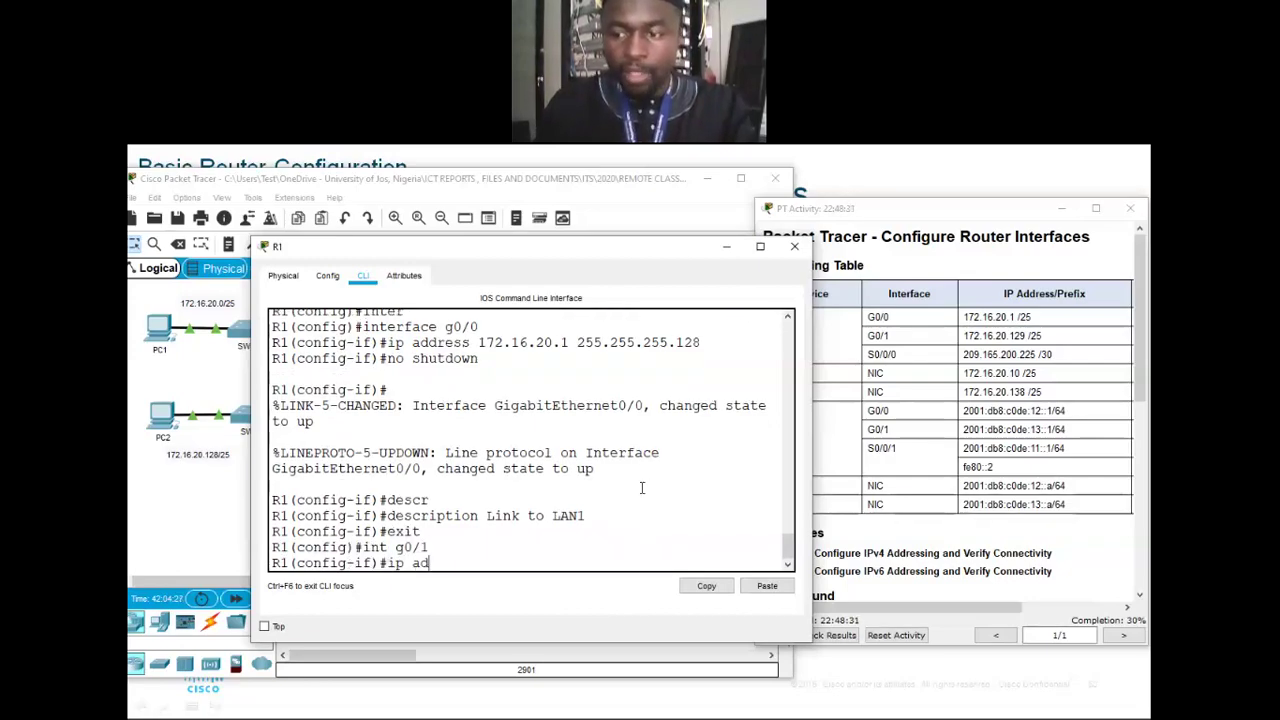
text(dress)
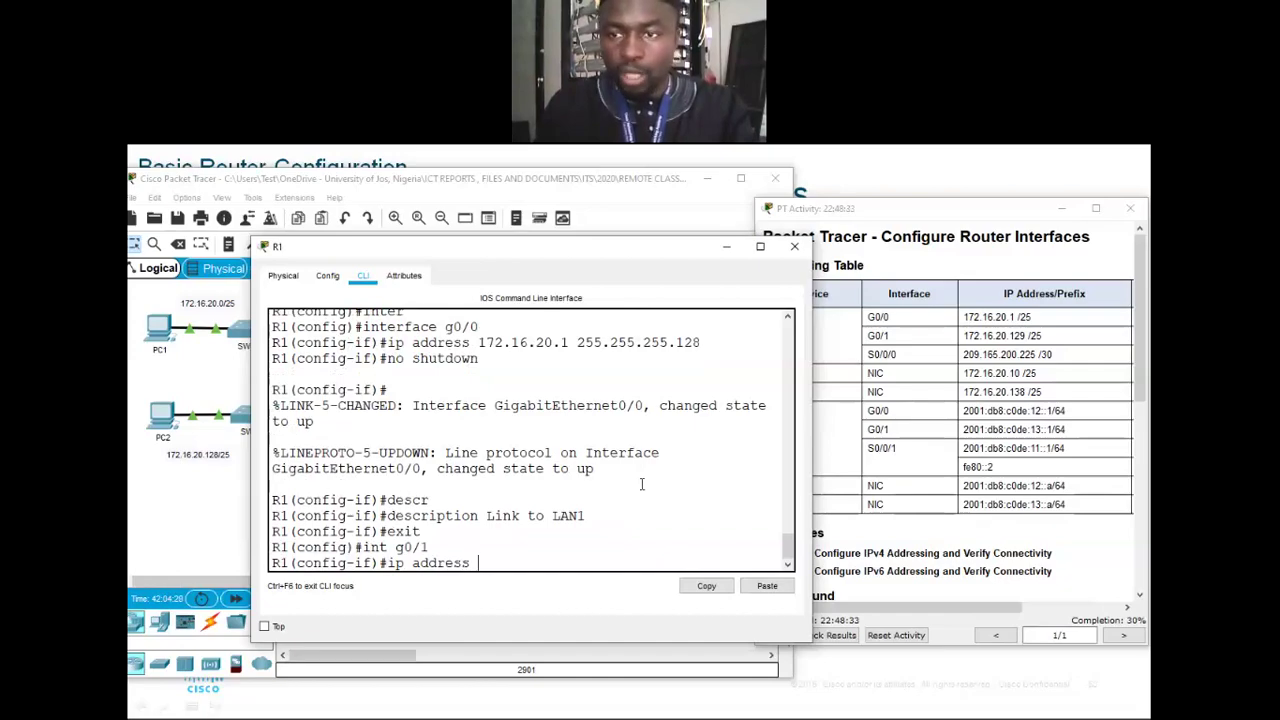
text( 1)
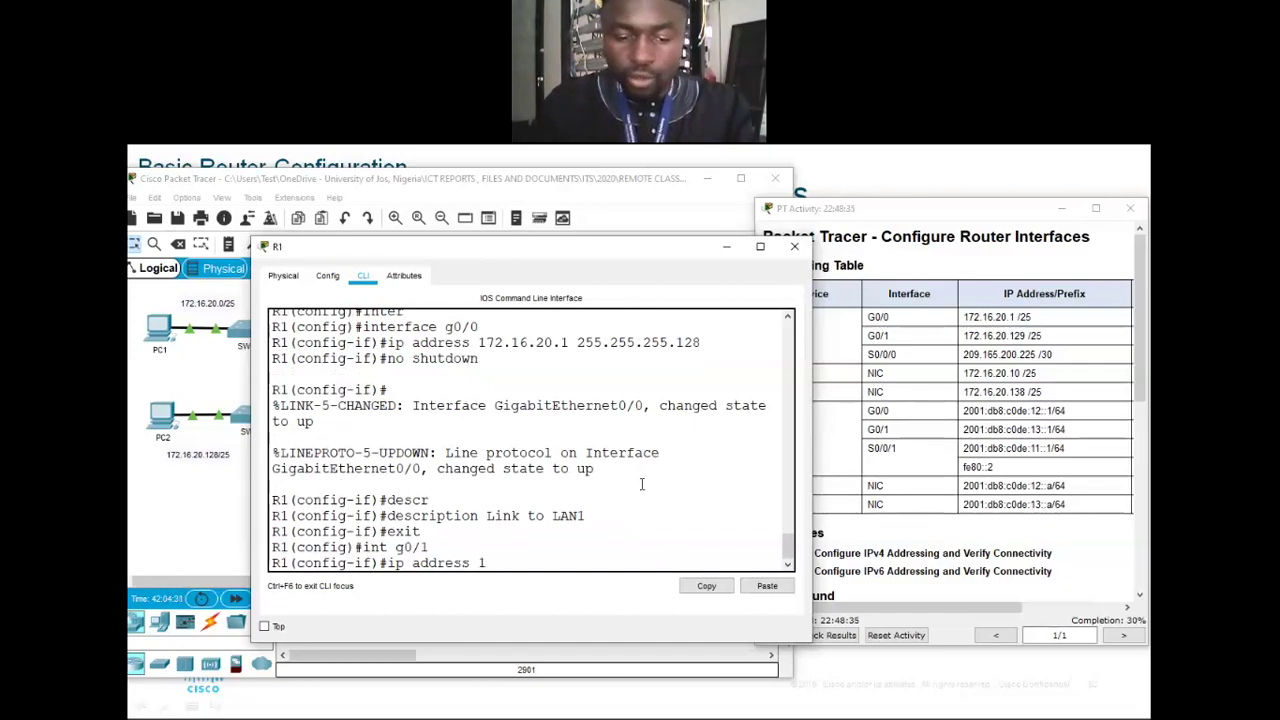
text(72.16)
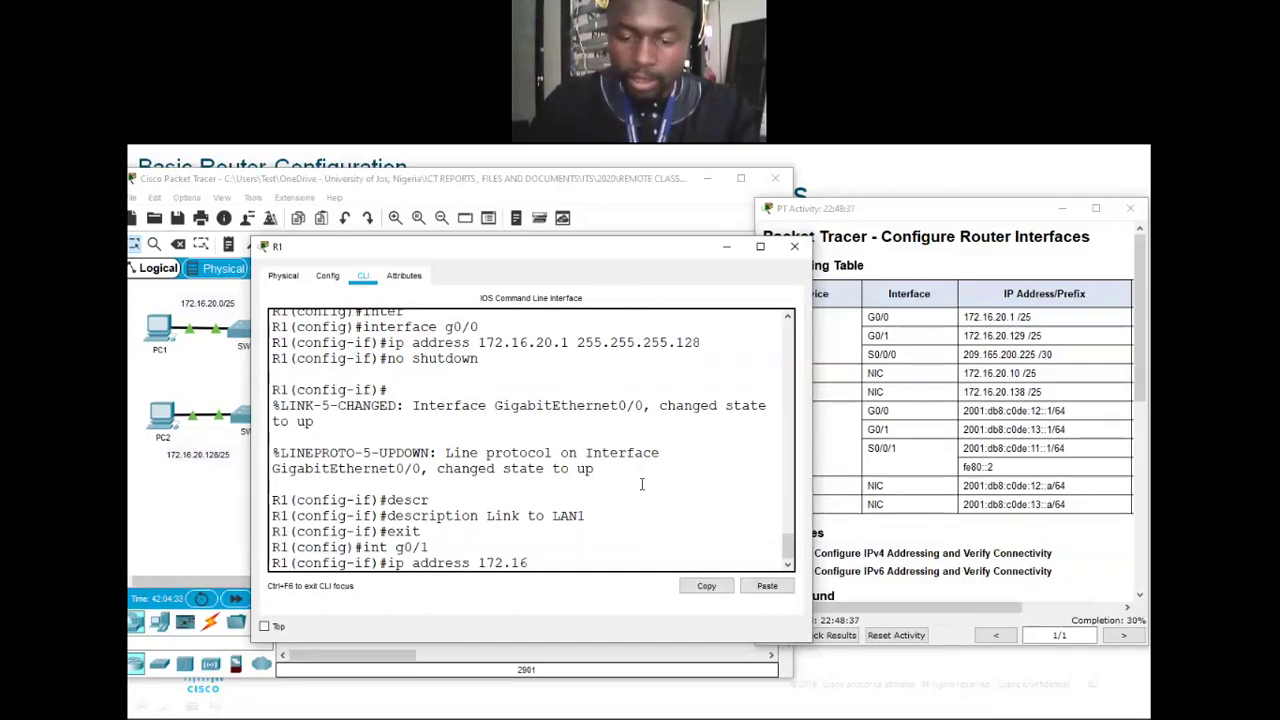
text(.)
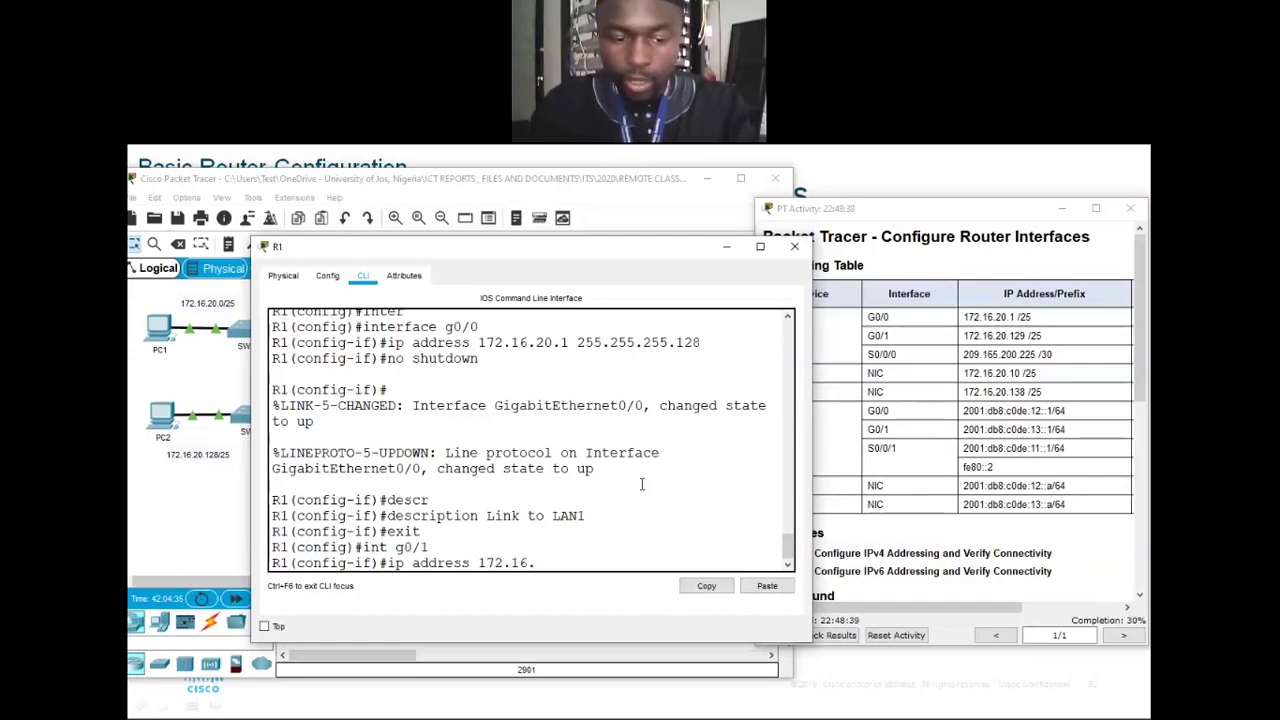
text(20.)
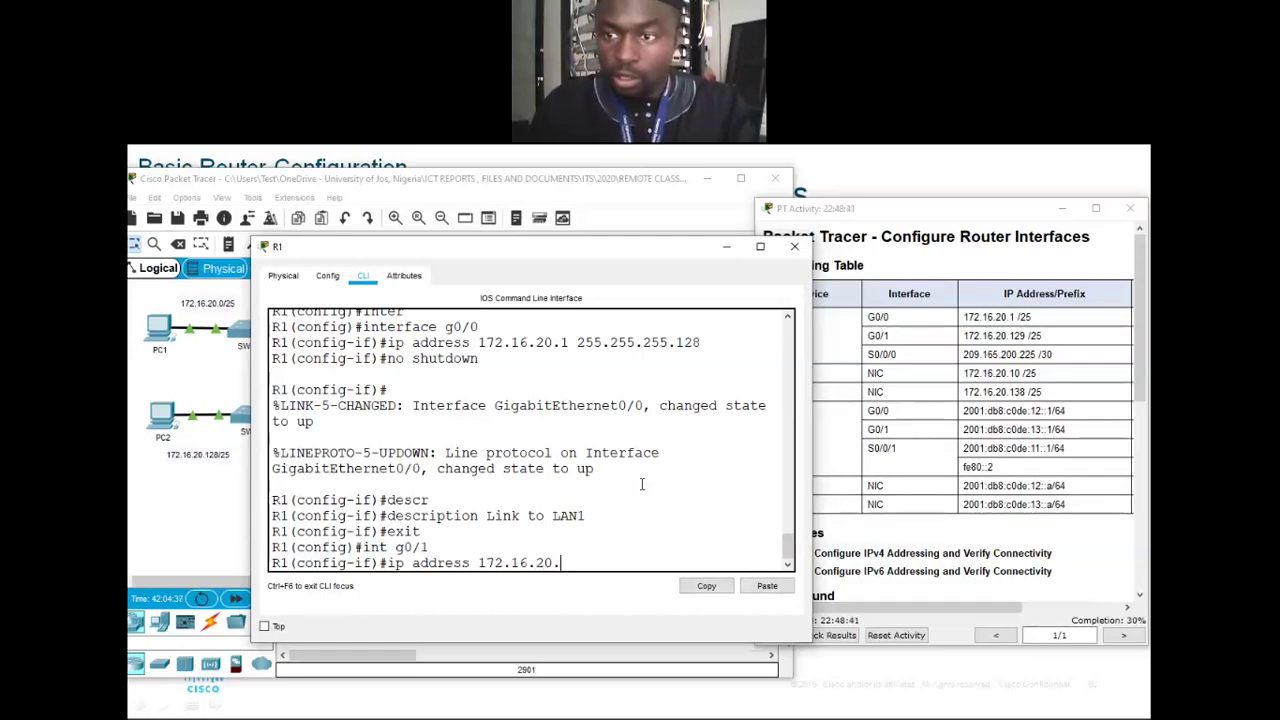
text(129)
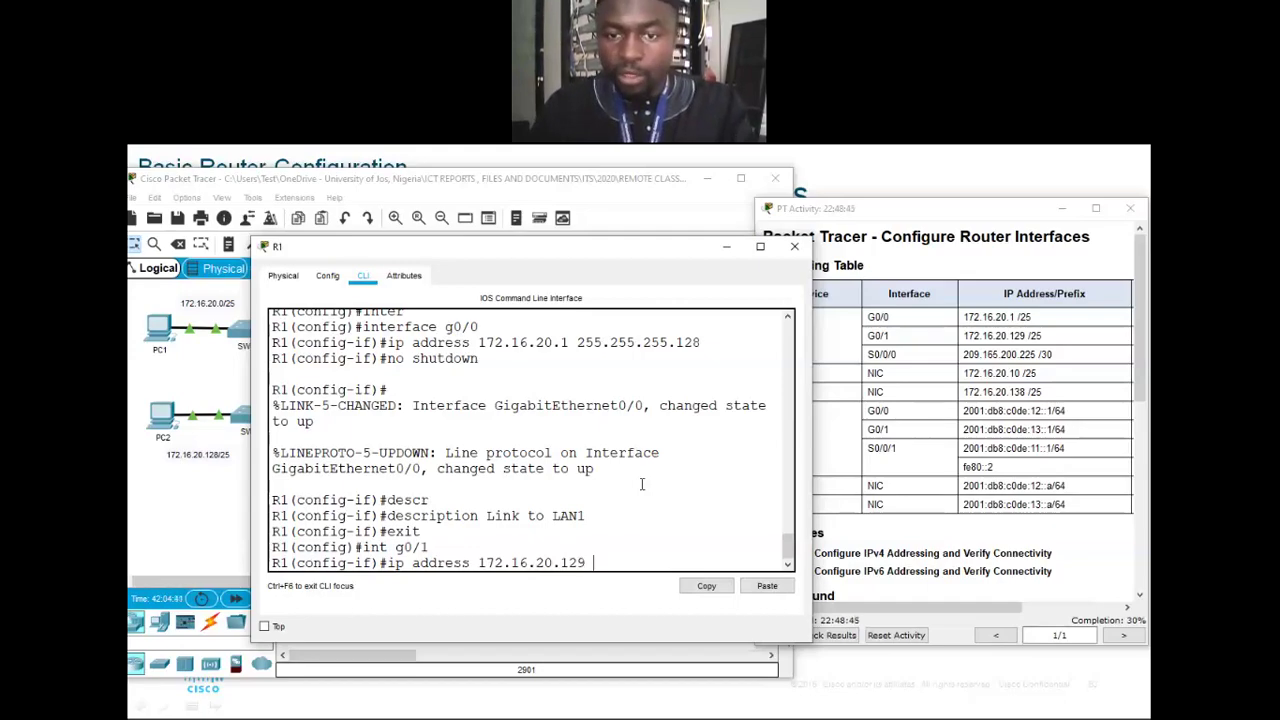
text( 255.255.255.2)
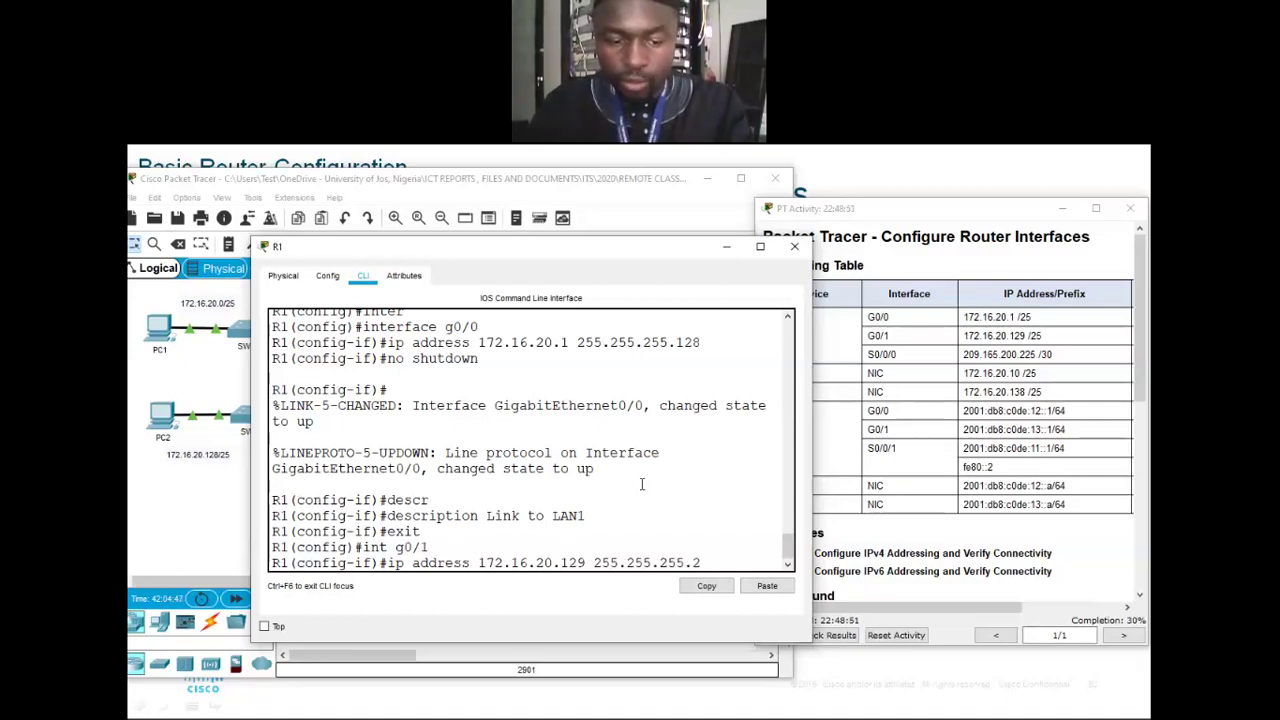
key(BackSpace)
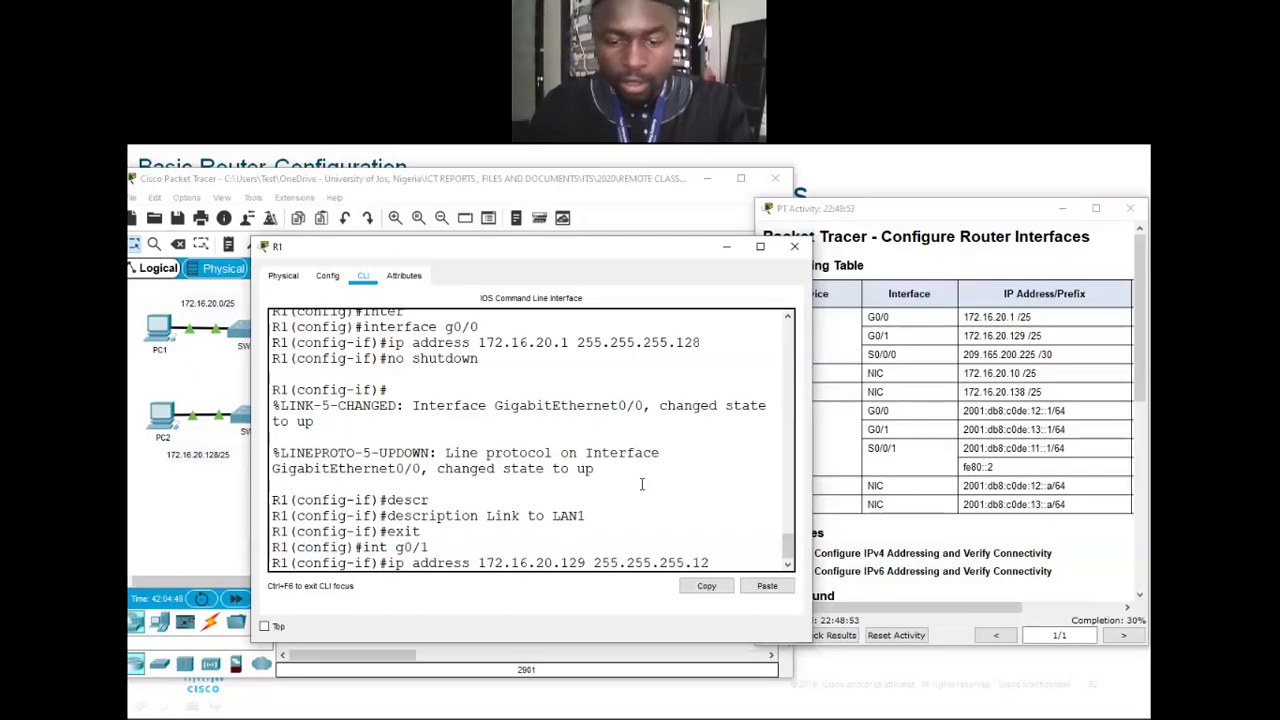
text(8)
key(Return)
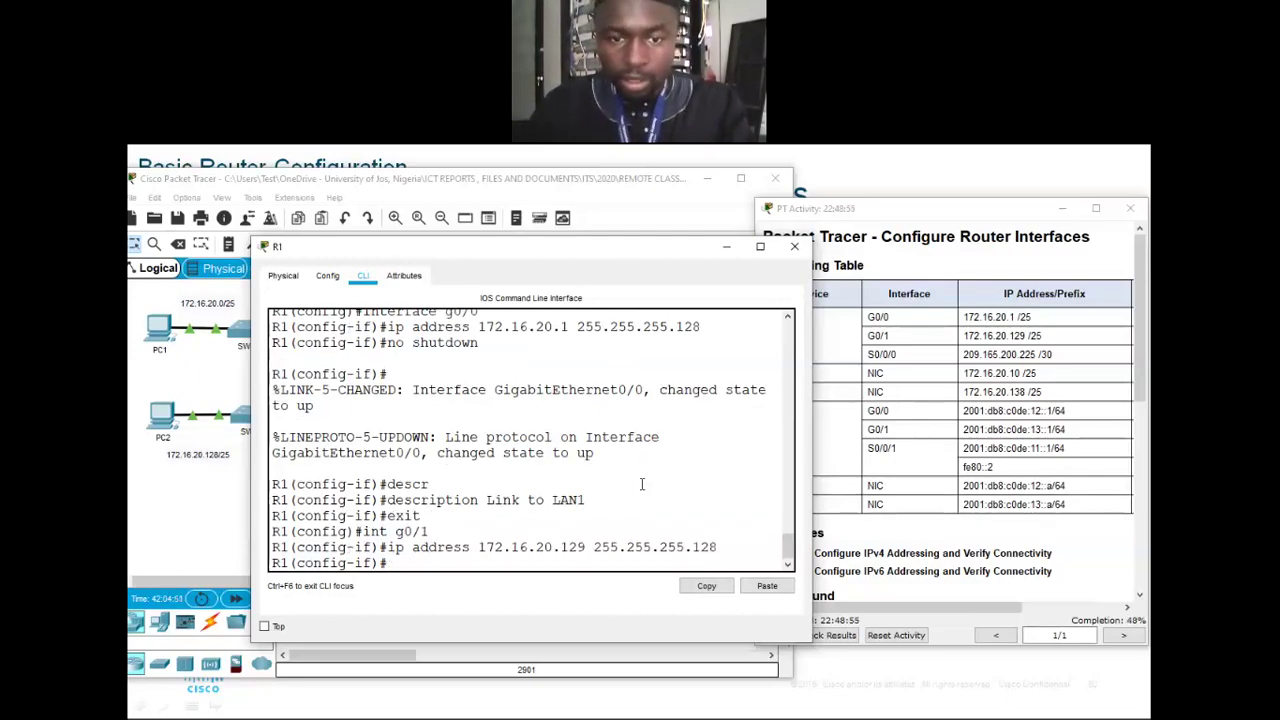
text(no shutdown)
key(Return)
- Describe G0/1 as 'Link to LAN2' and save the configuration with do wr
text(descr)
key(Tab)
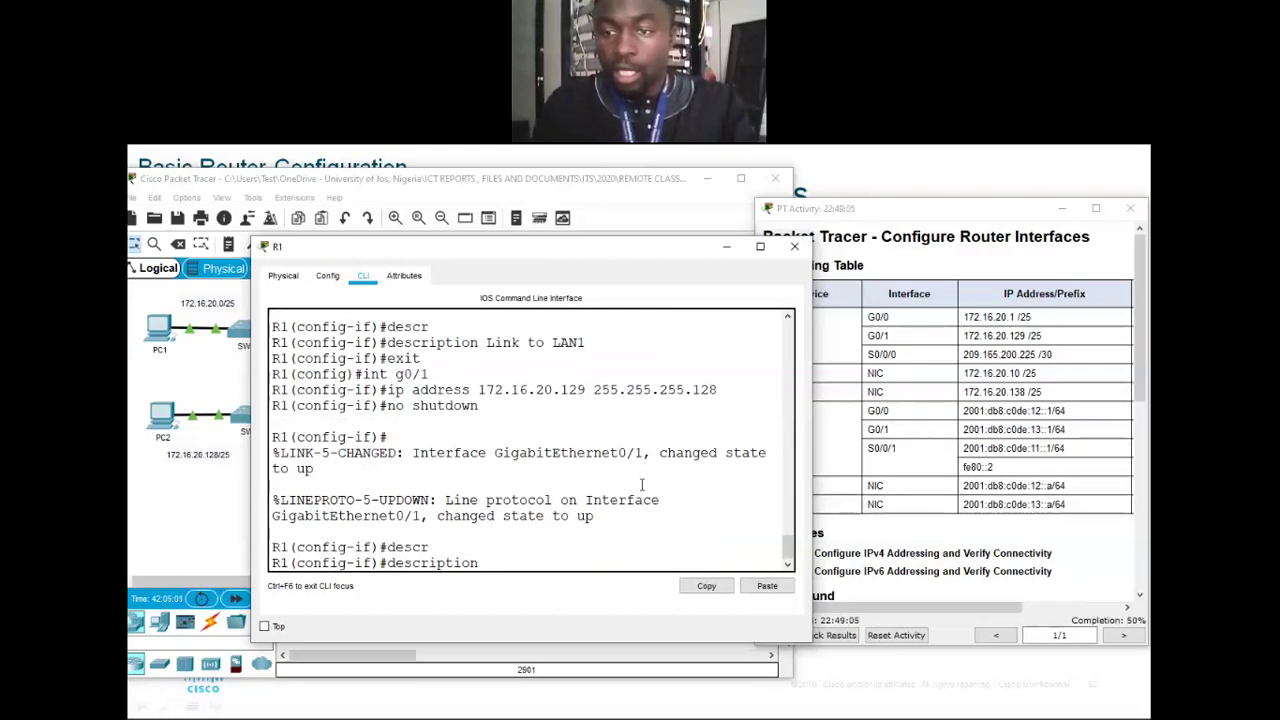
text(Link to LAN2)
key(Return)
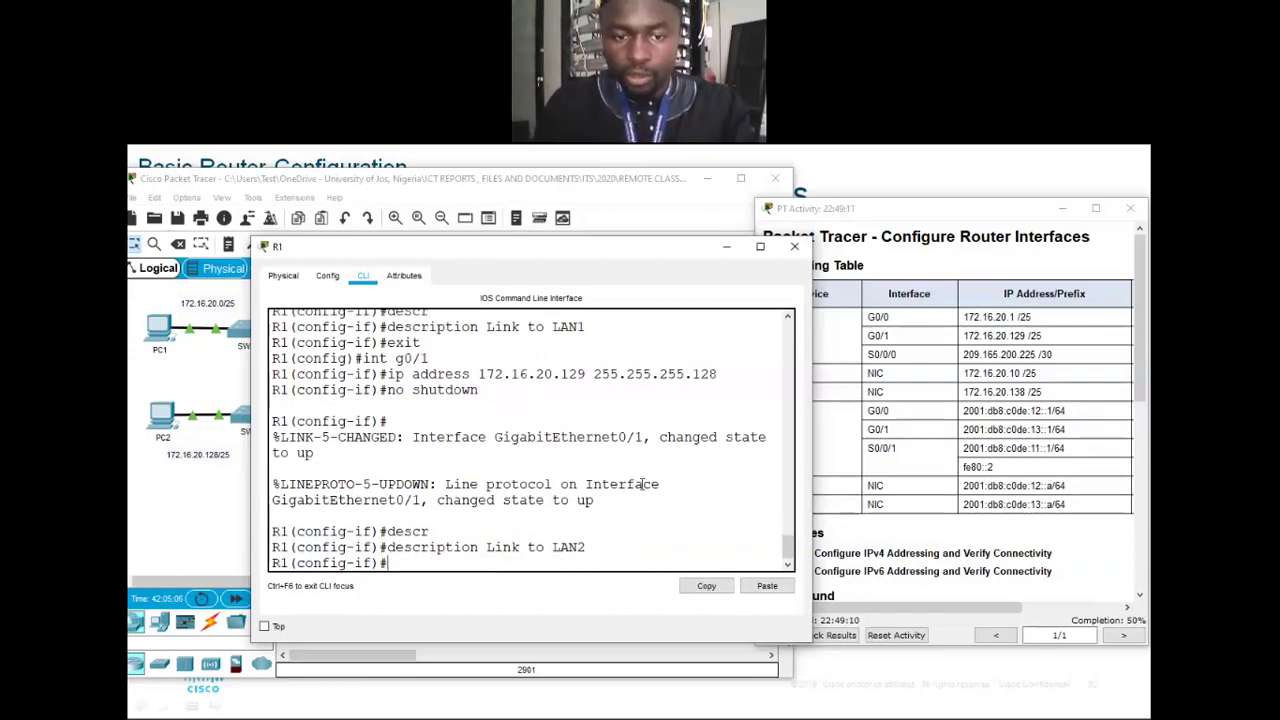
text(do)
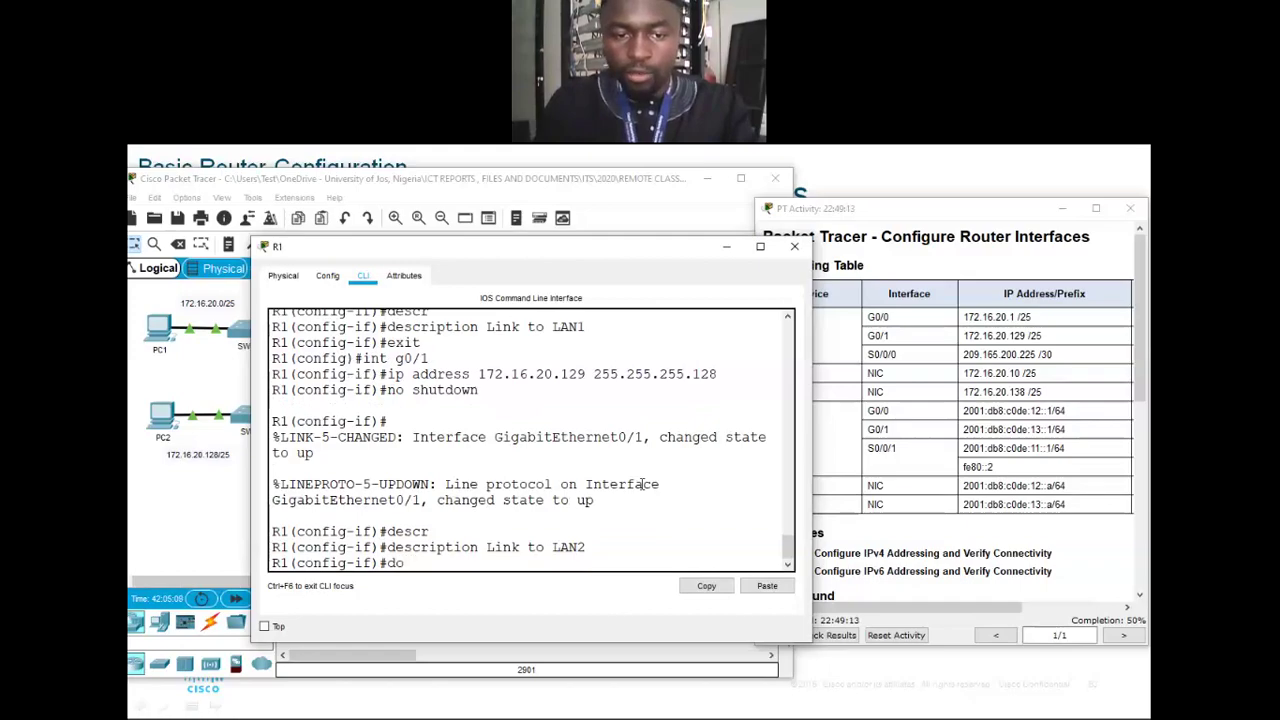
text( wr)
key(Return)
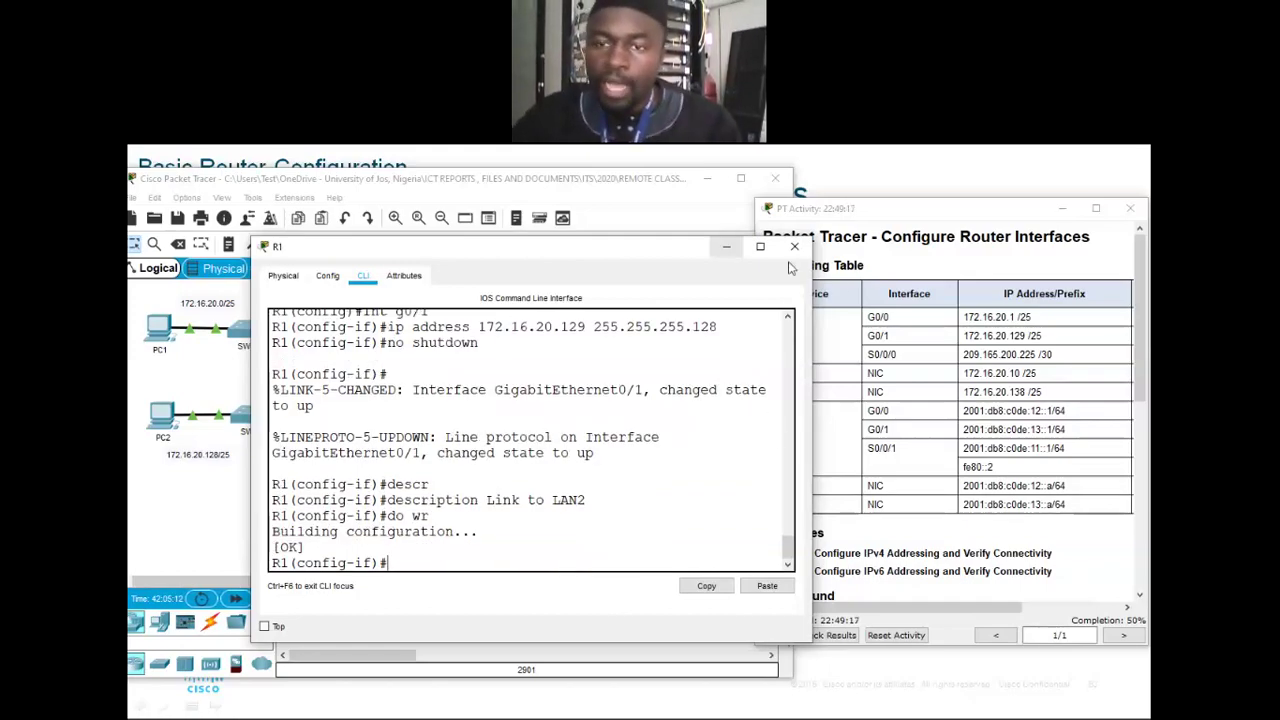
click(908, 272)
- Read the Part 1 instructions for PC1 and PC2, then return to the topology
scroll(895, 507, down, 3)
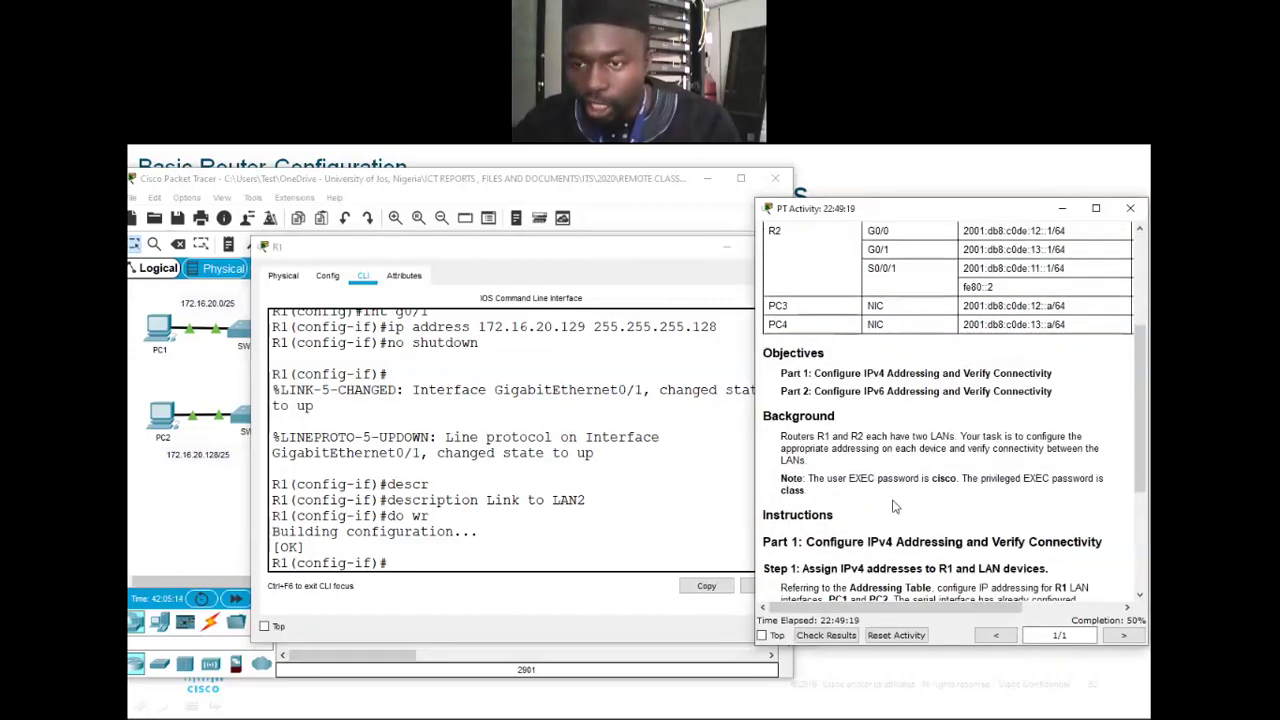
scroll(824, 451, down, 3)
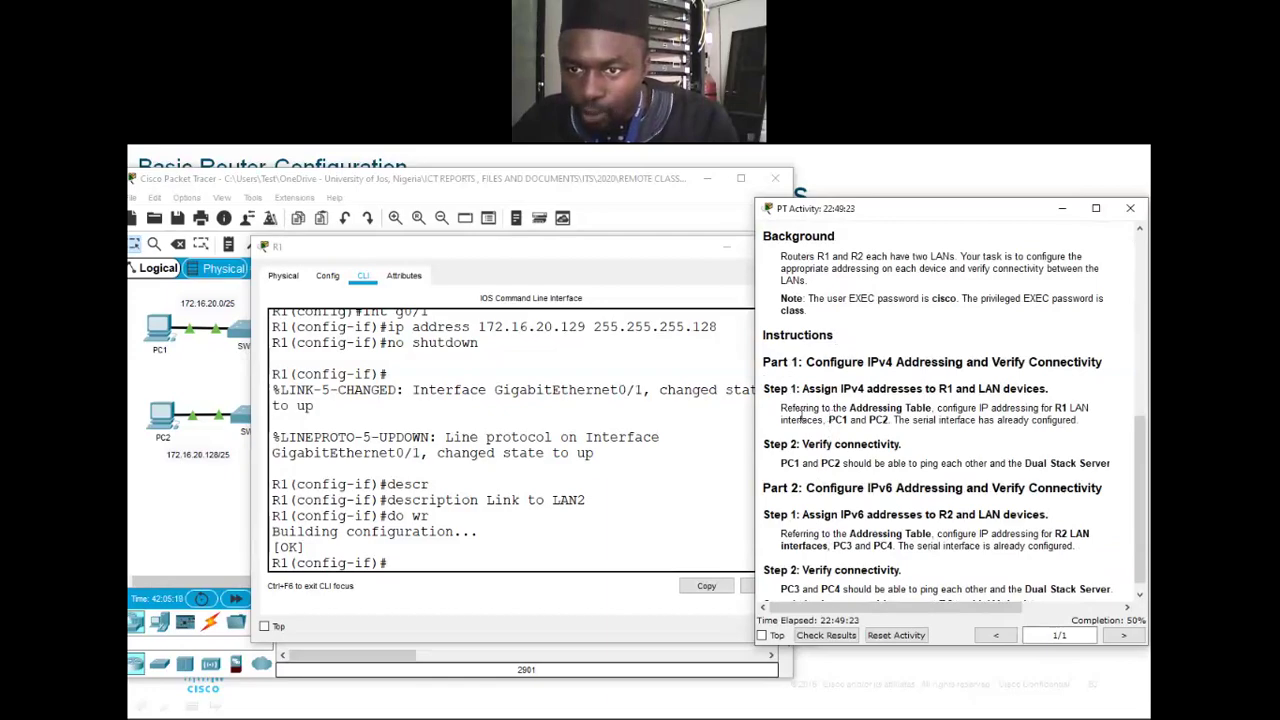
drag(829, 420, 914, 422)
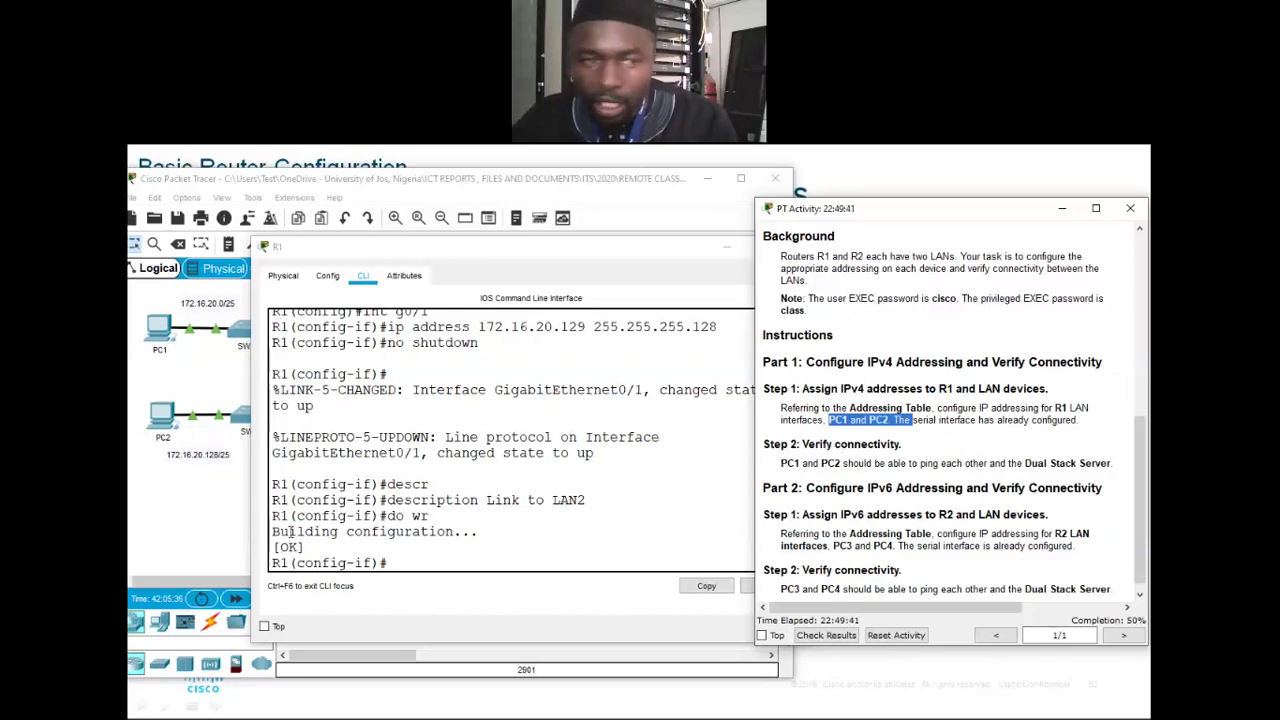
click(200, 520)
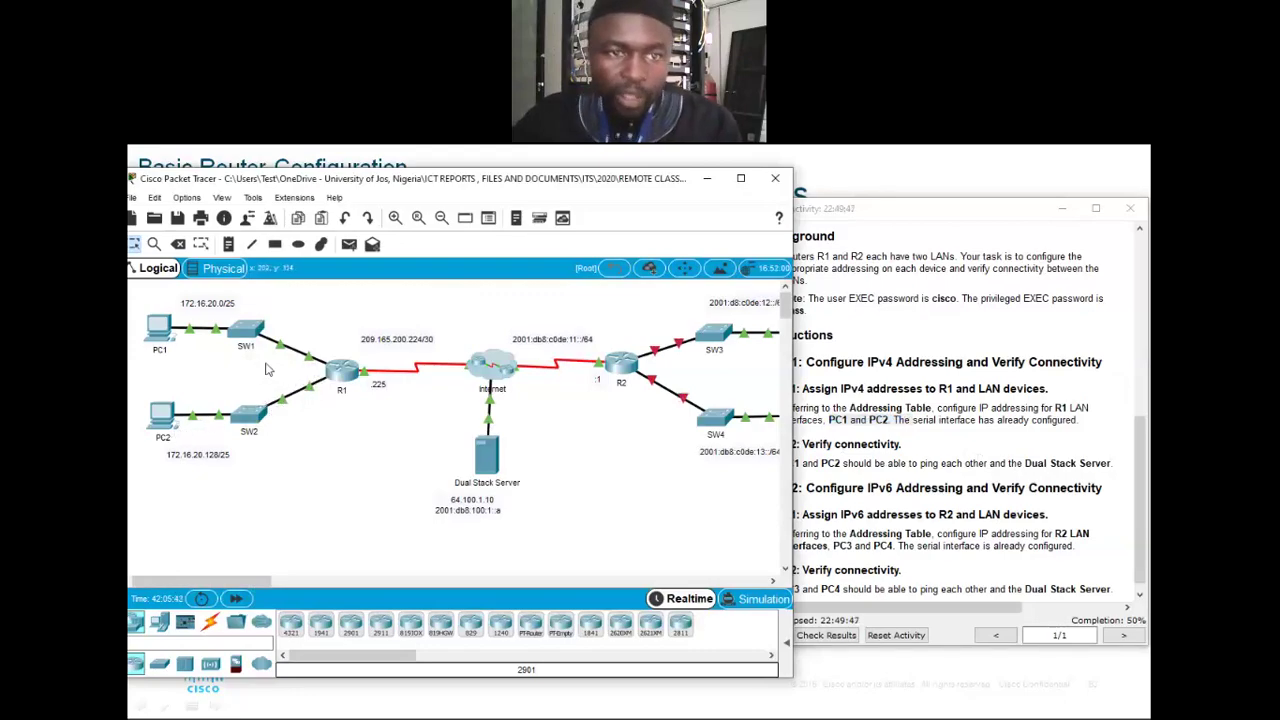
- Ping 172.16.20.1 from PC1's command prompt, getting 4 replies with 0% loss
click(978, 437)
scroll(978, 437, up, 5)
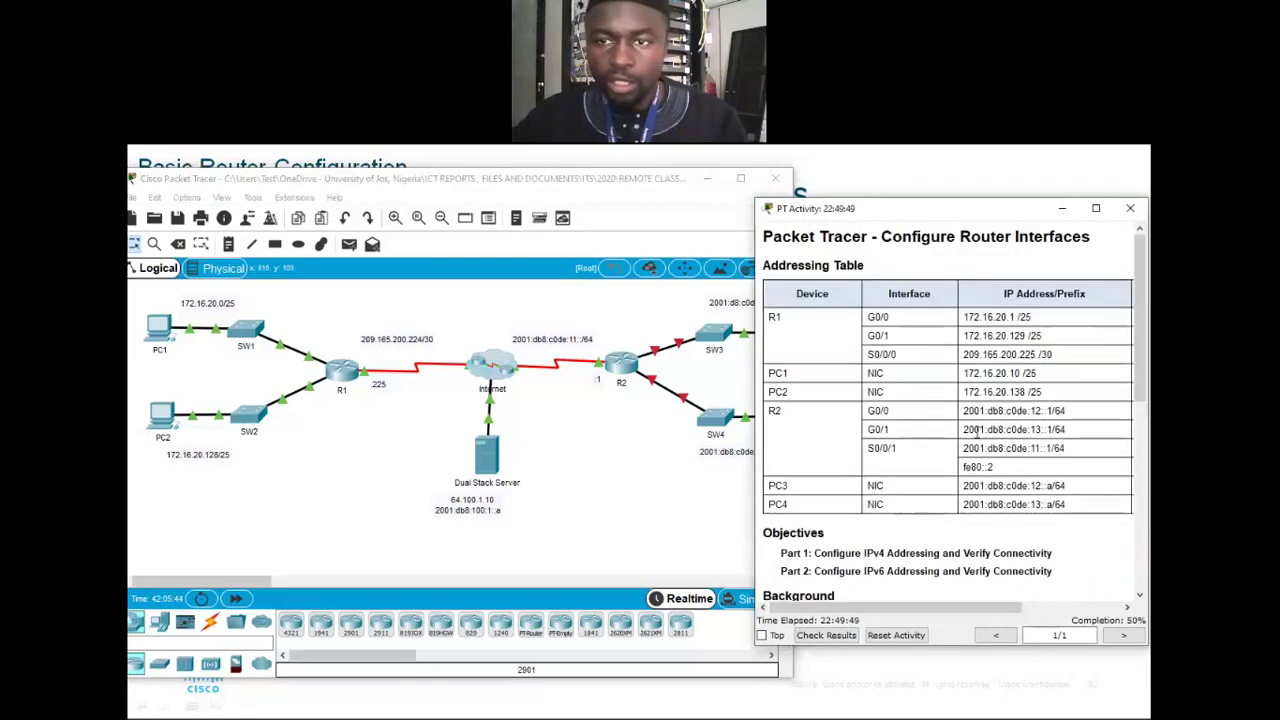
click(160, 332)
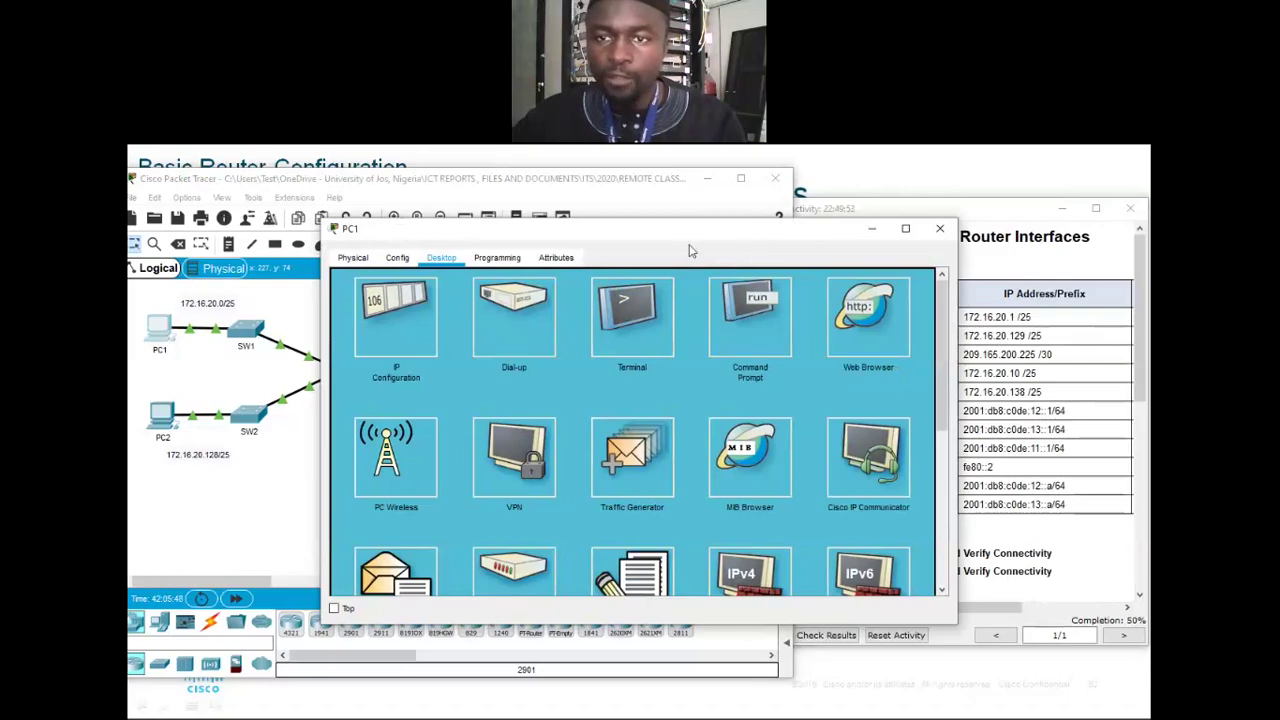
drag(587, 243, 463, 251)
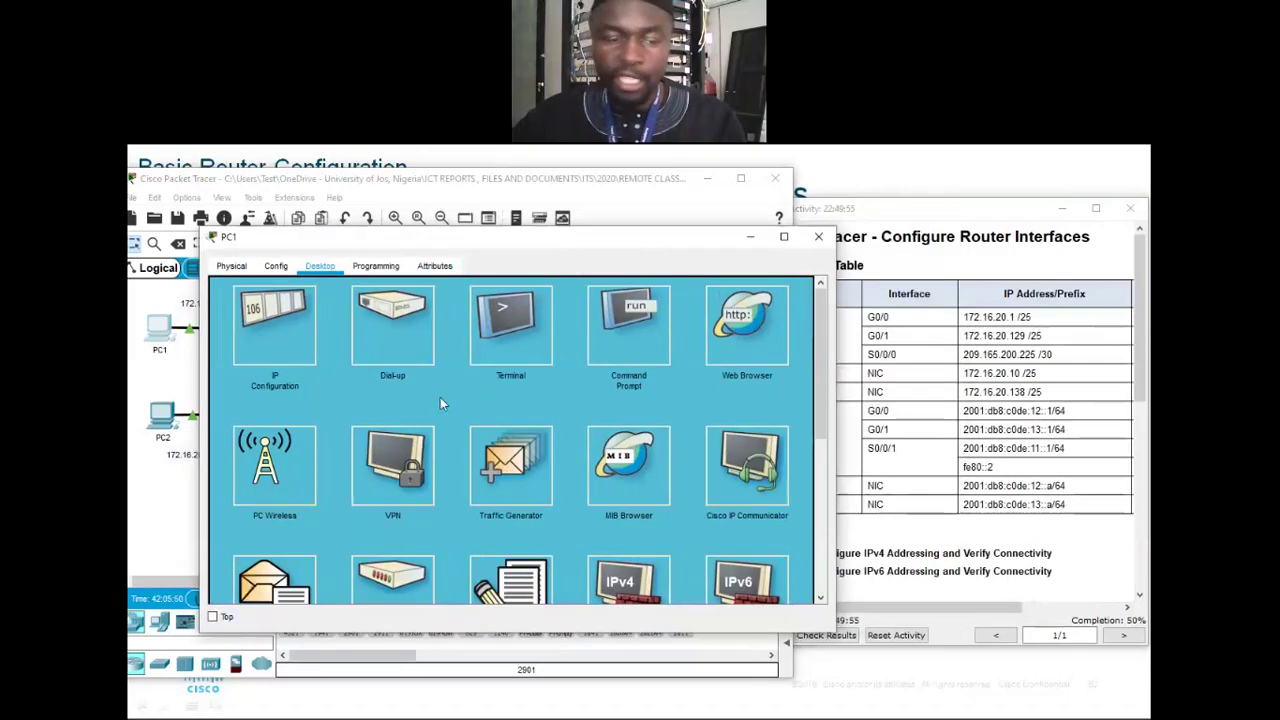
click(628, 318)
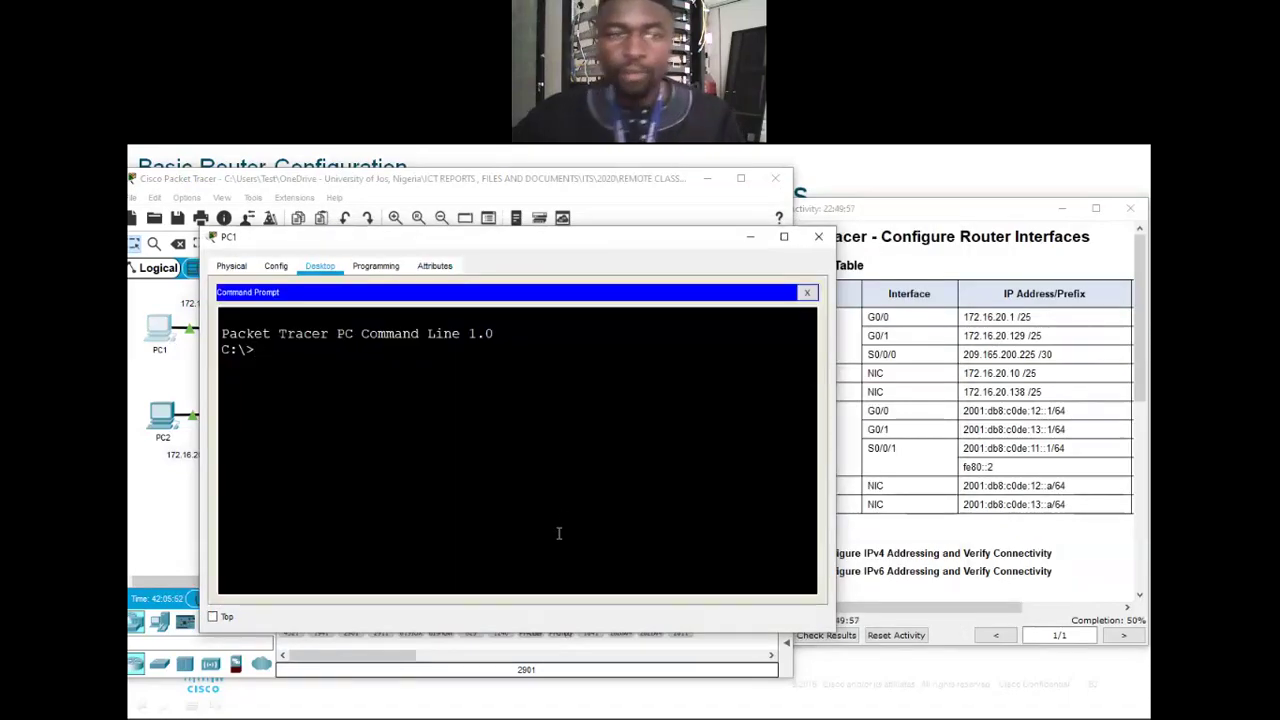
text(ping )
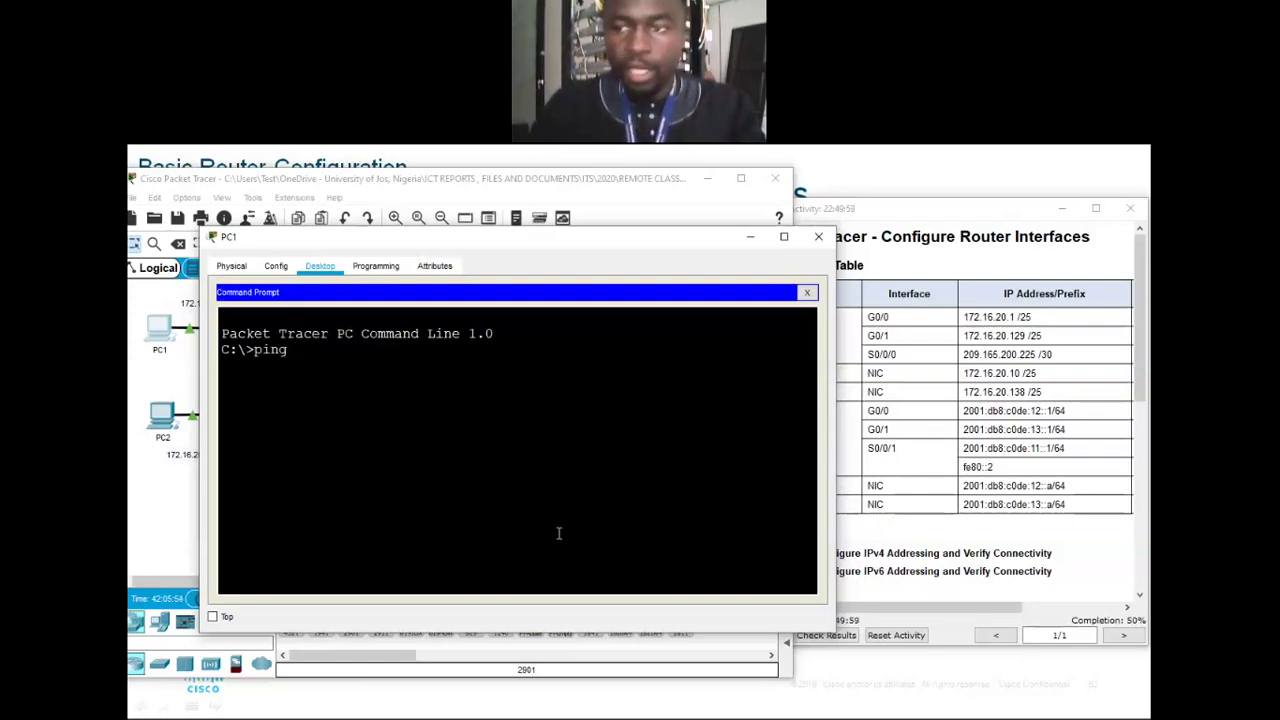
text(172.16.20.1)
key(Return)
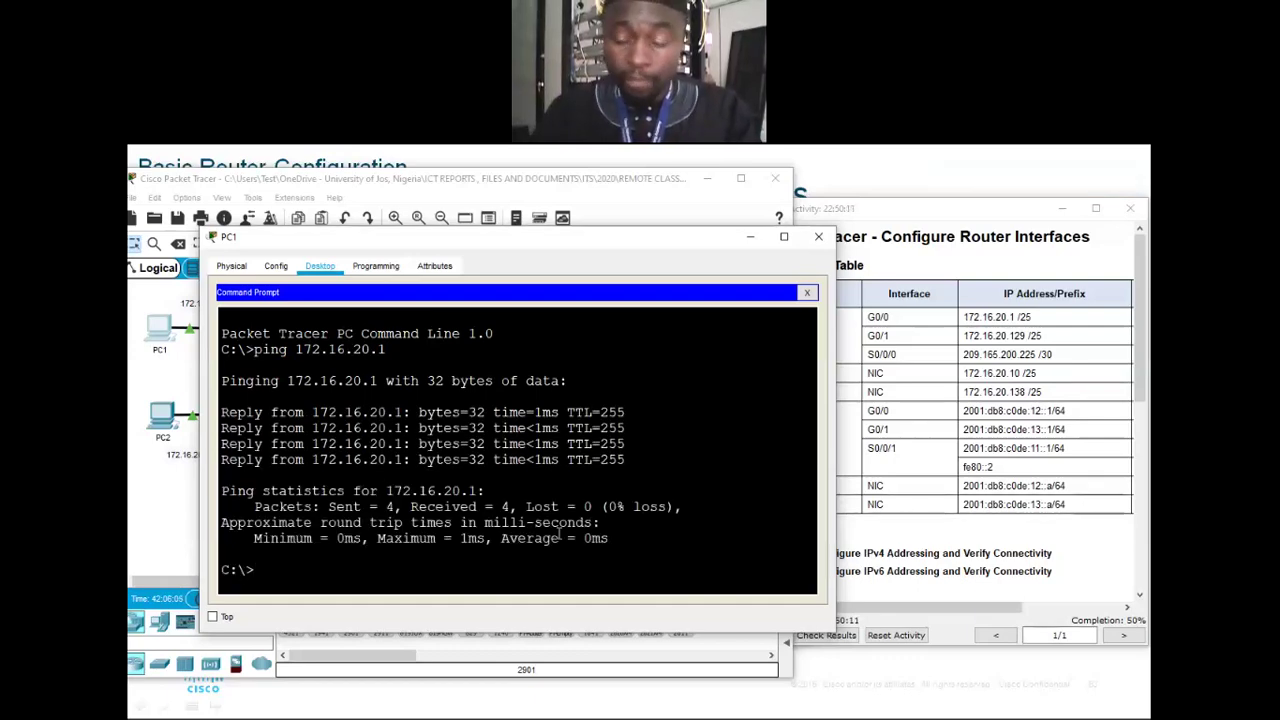
key(Up)
key(BackSpace)
key(BackSpace)
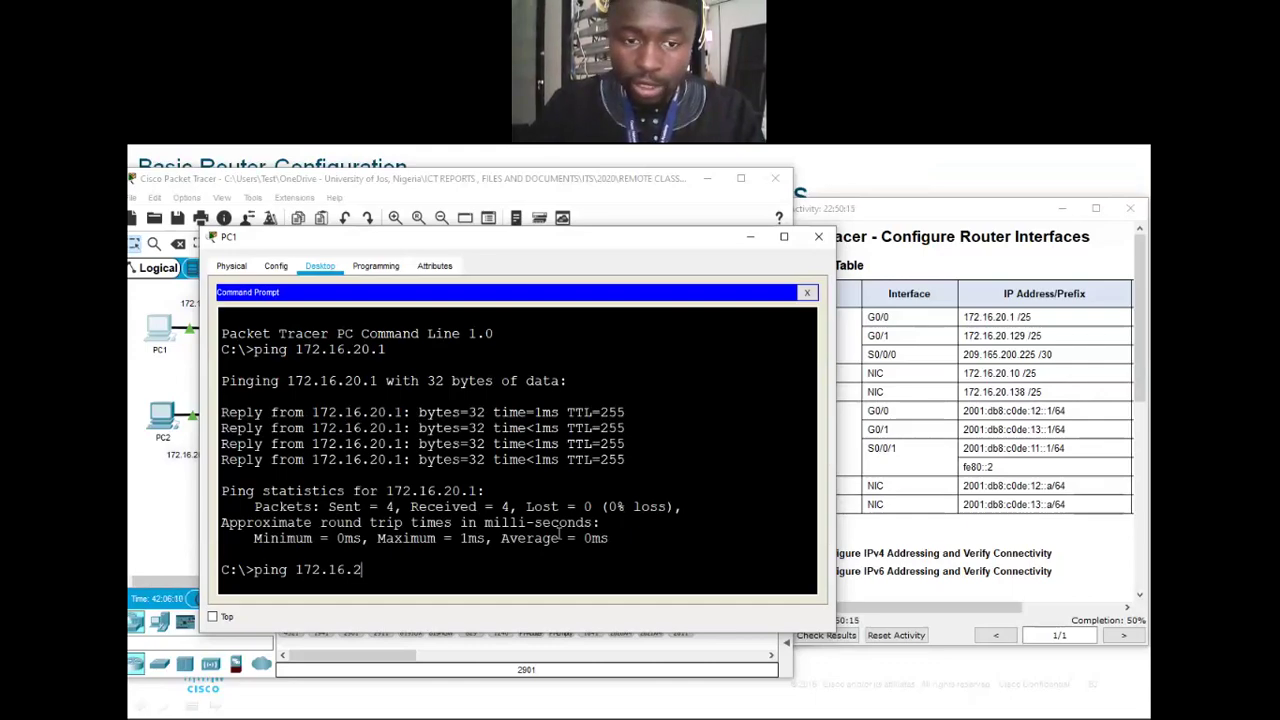
- Ping PC2 at 172.16.20.138 from PC1, running the ping twice
click(970, 372)
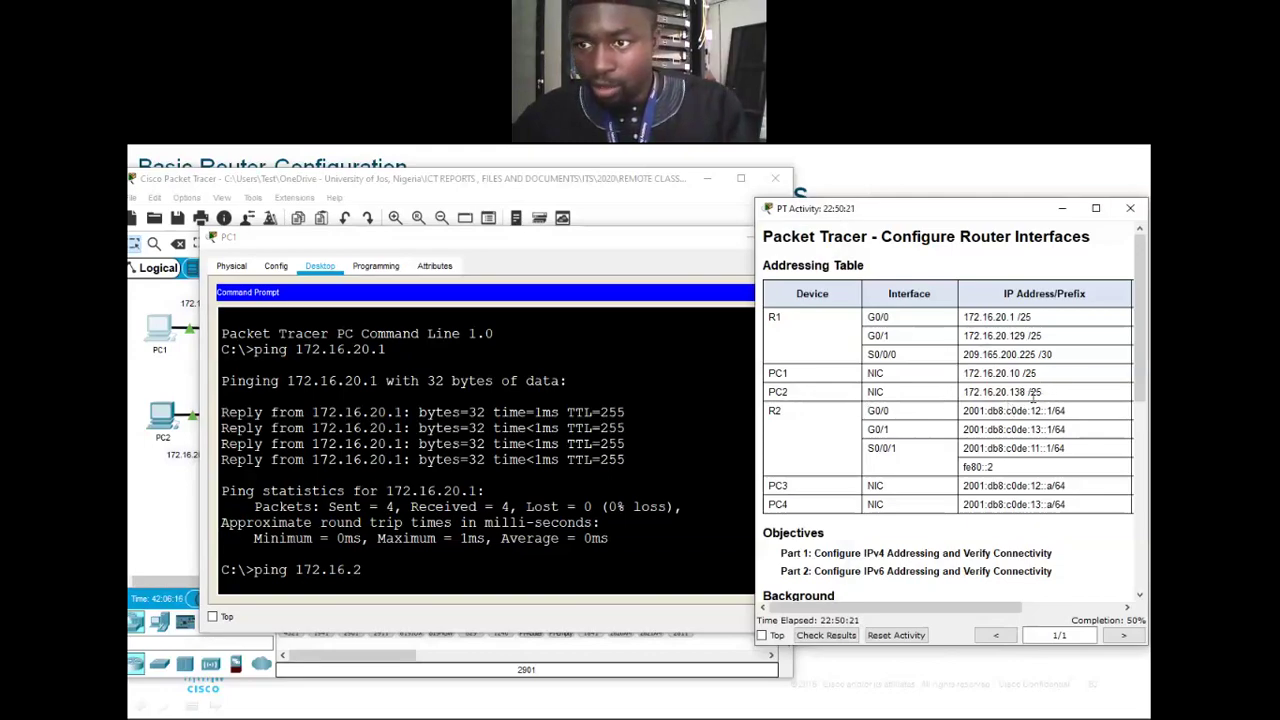
click(445, 576)
text(0.138)
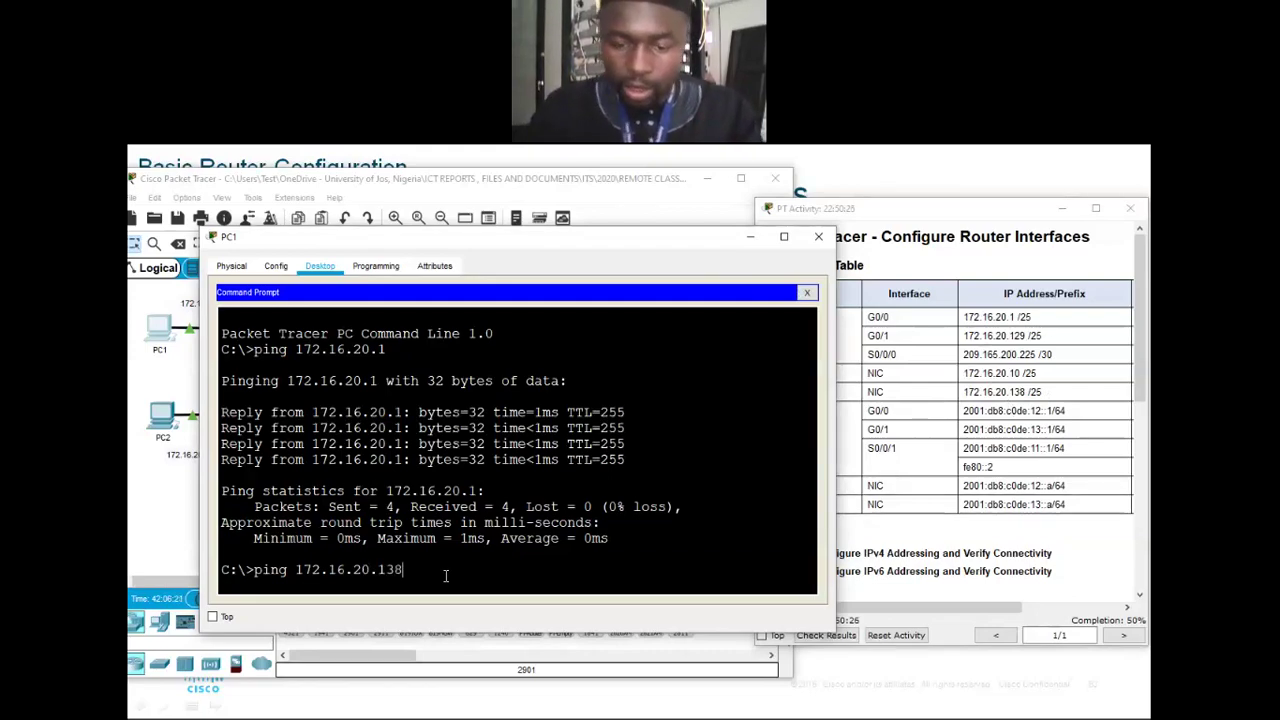
key(Return)
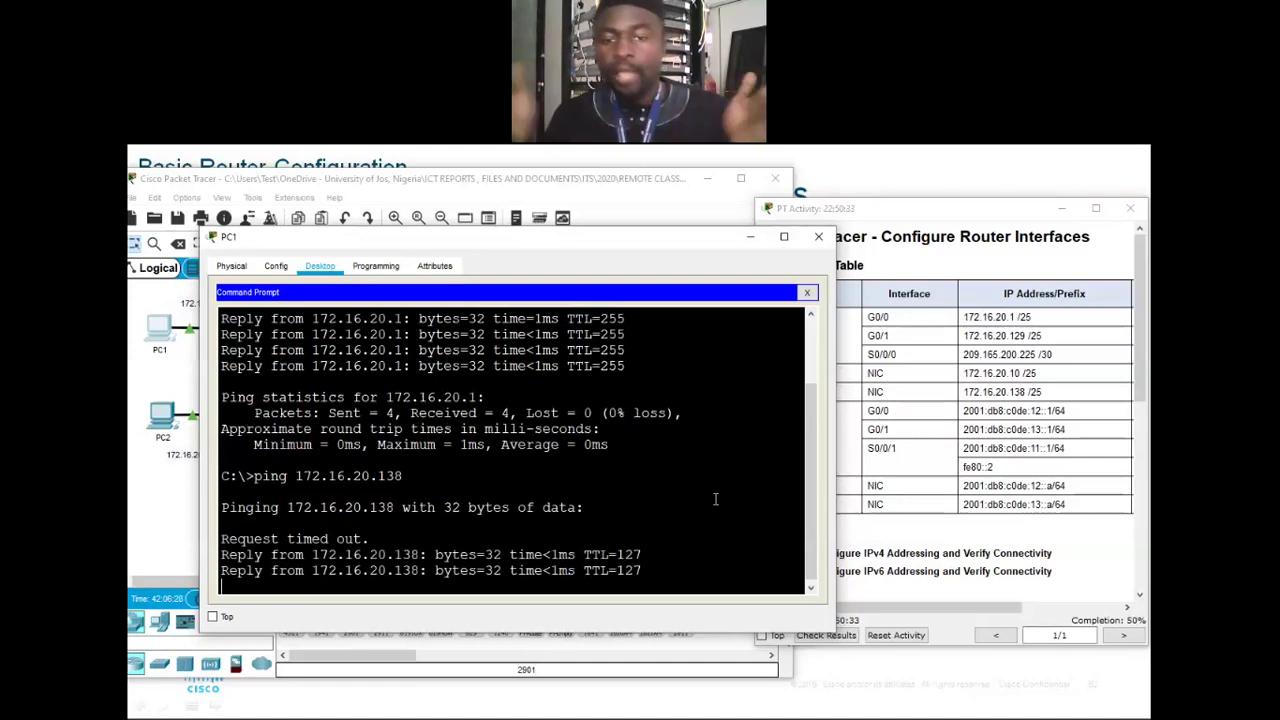
key(Up)
key(Return)
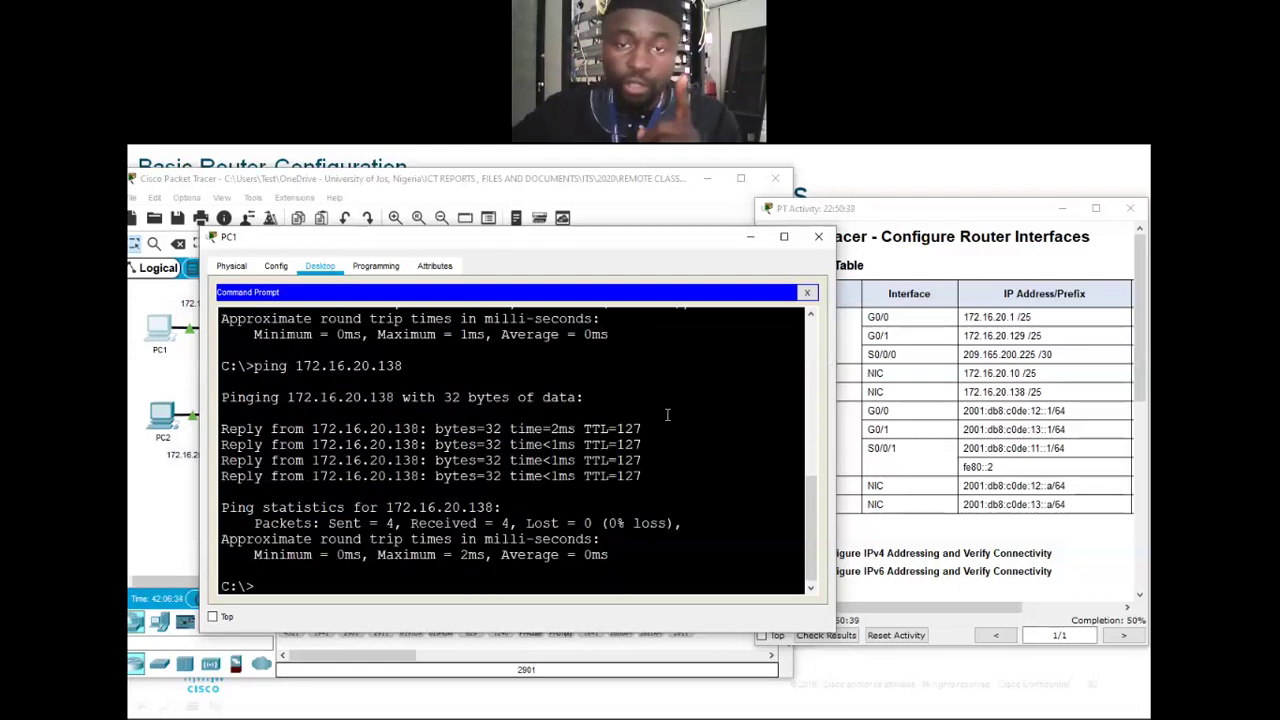
- After checking the addressing table, ping 64.100.1.10 from PC1's command prompt
click(953, 423)
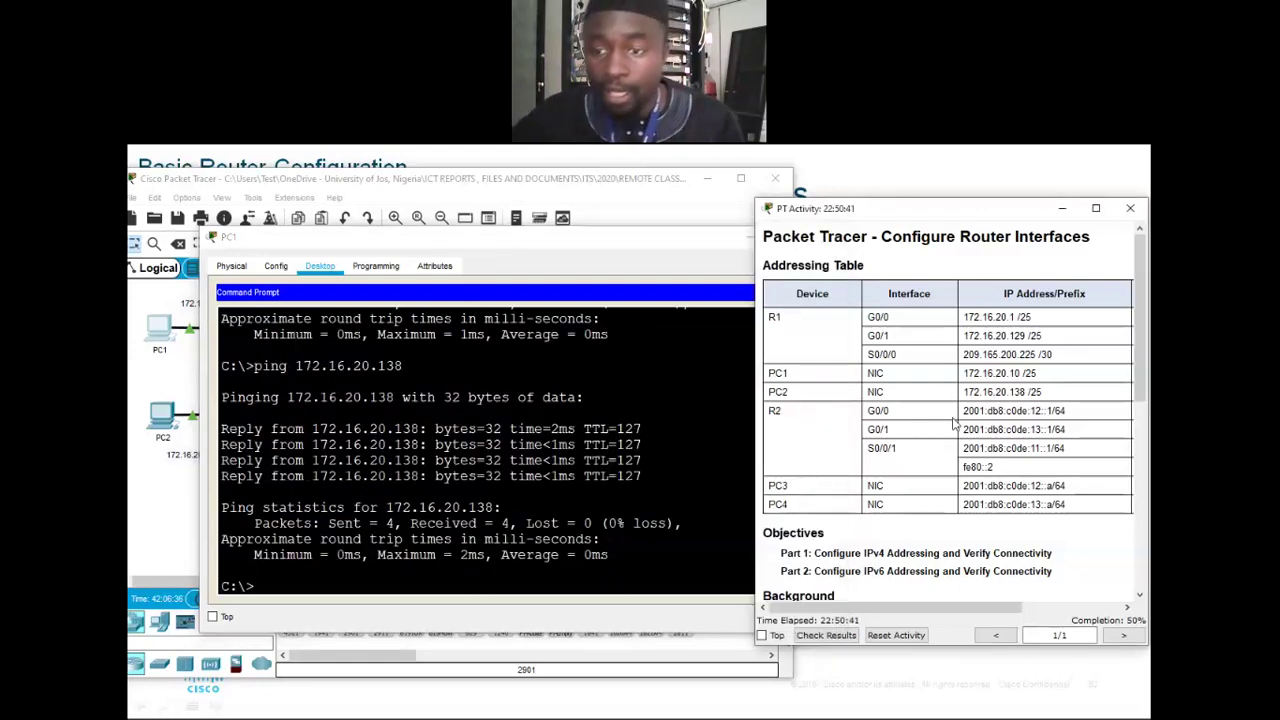
scroll(953, 423, down, 2)
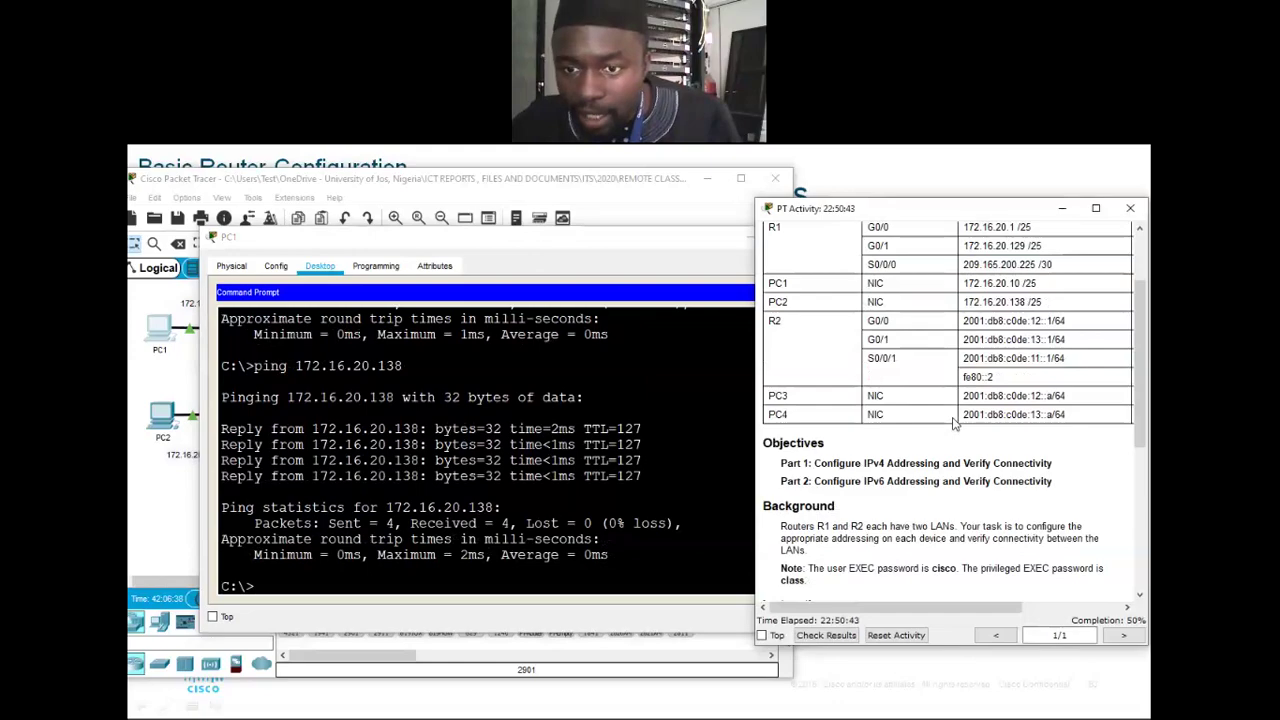
scroll(953, 423, up, 3)
click(481, 240)
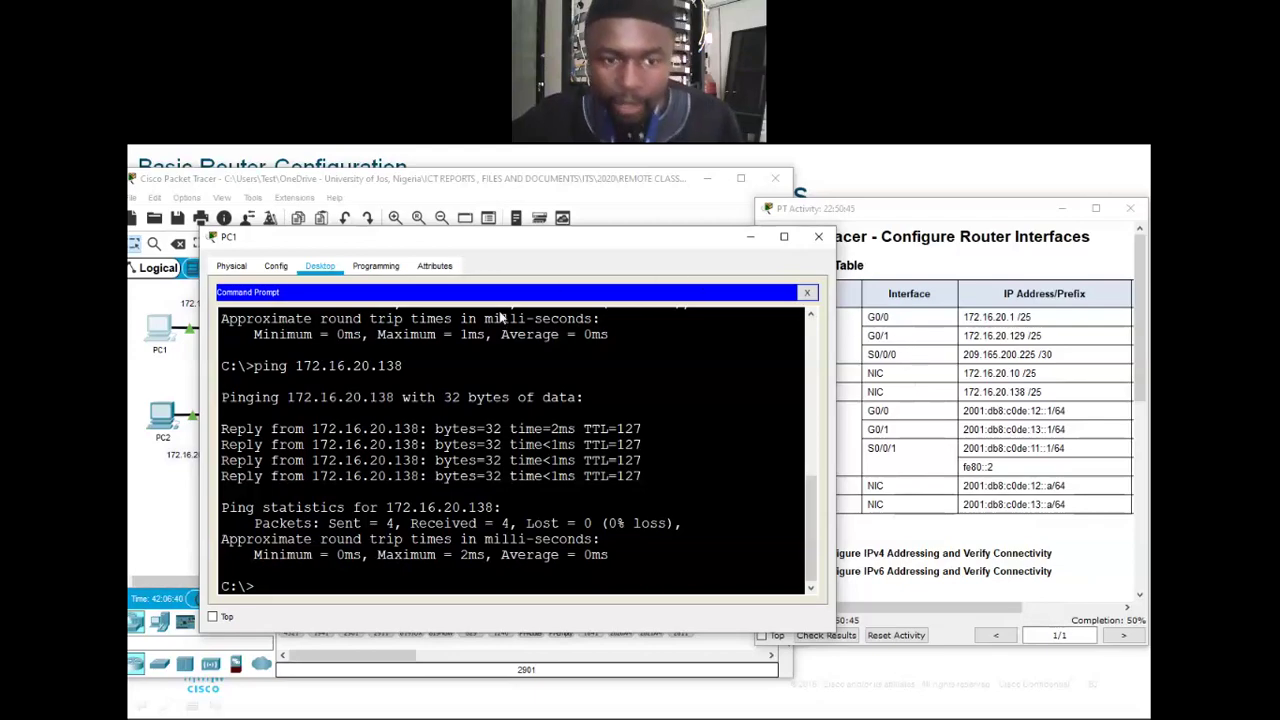
text(pin)
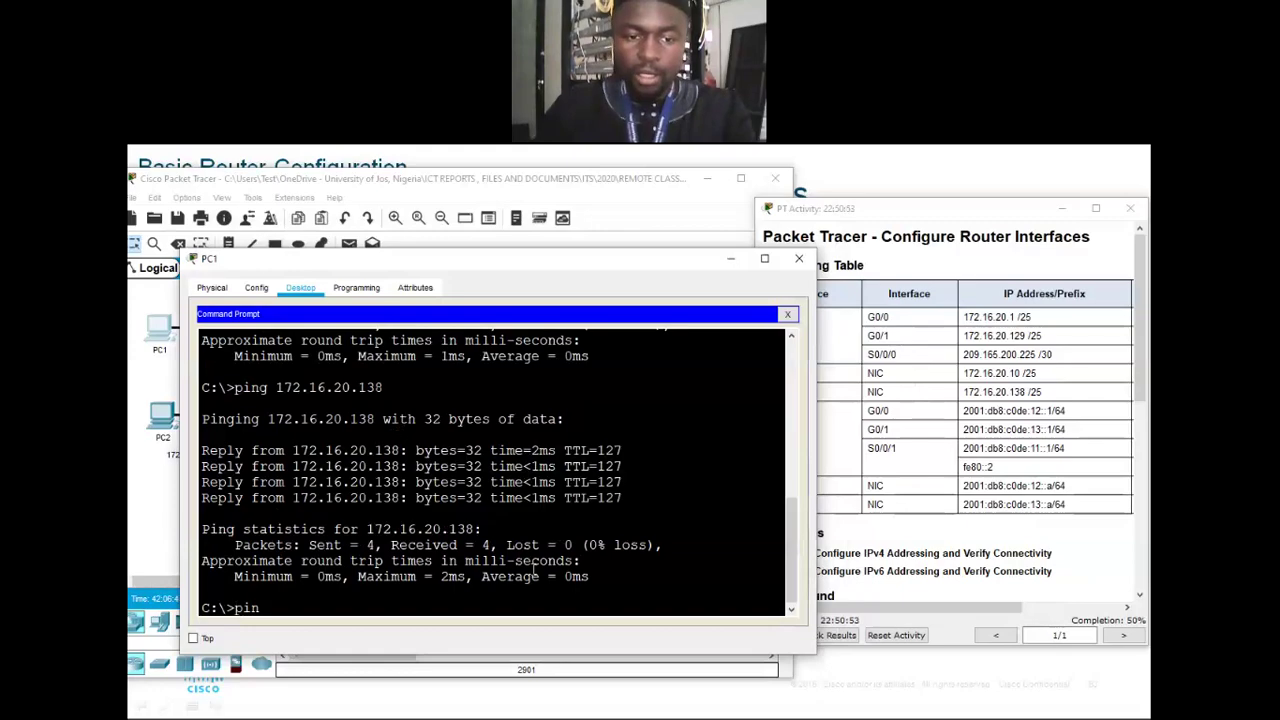
text(g 6)
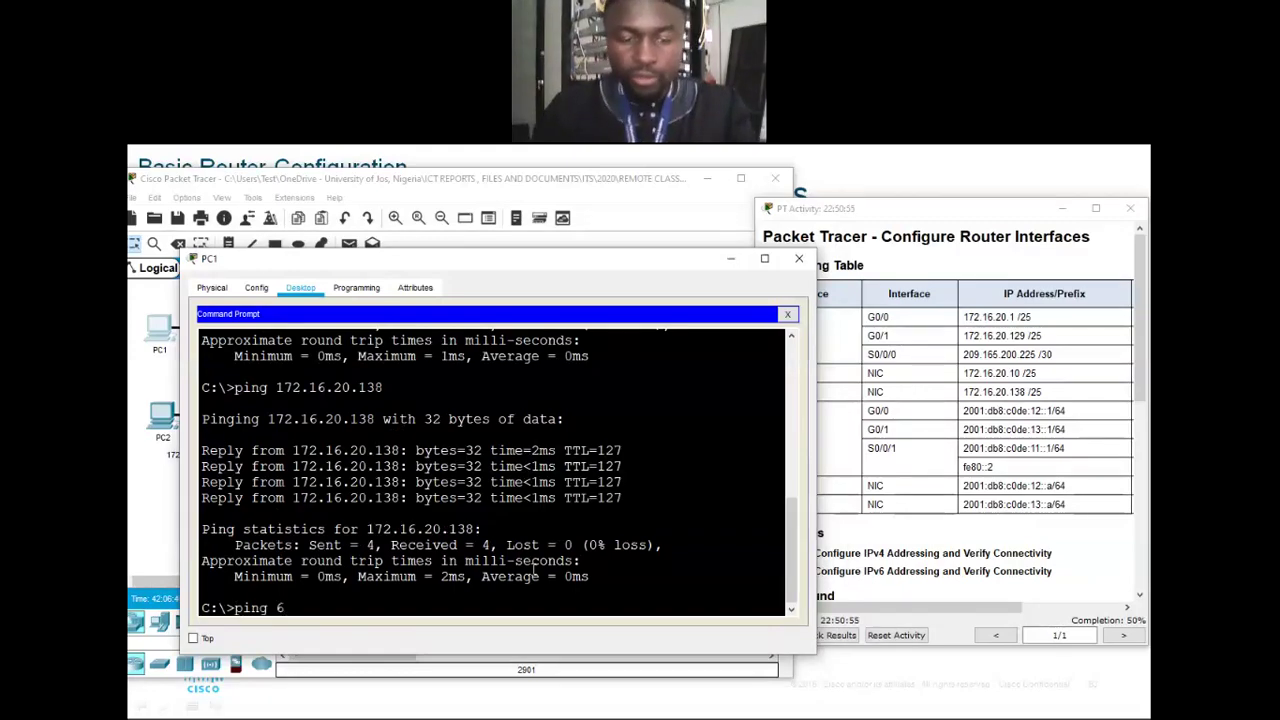
text(4.100)
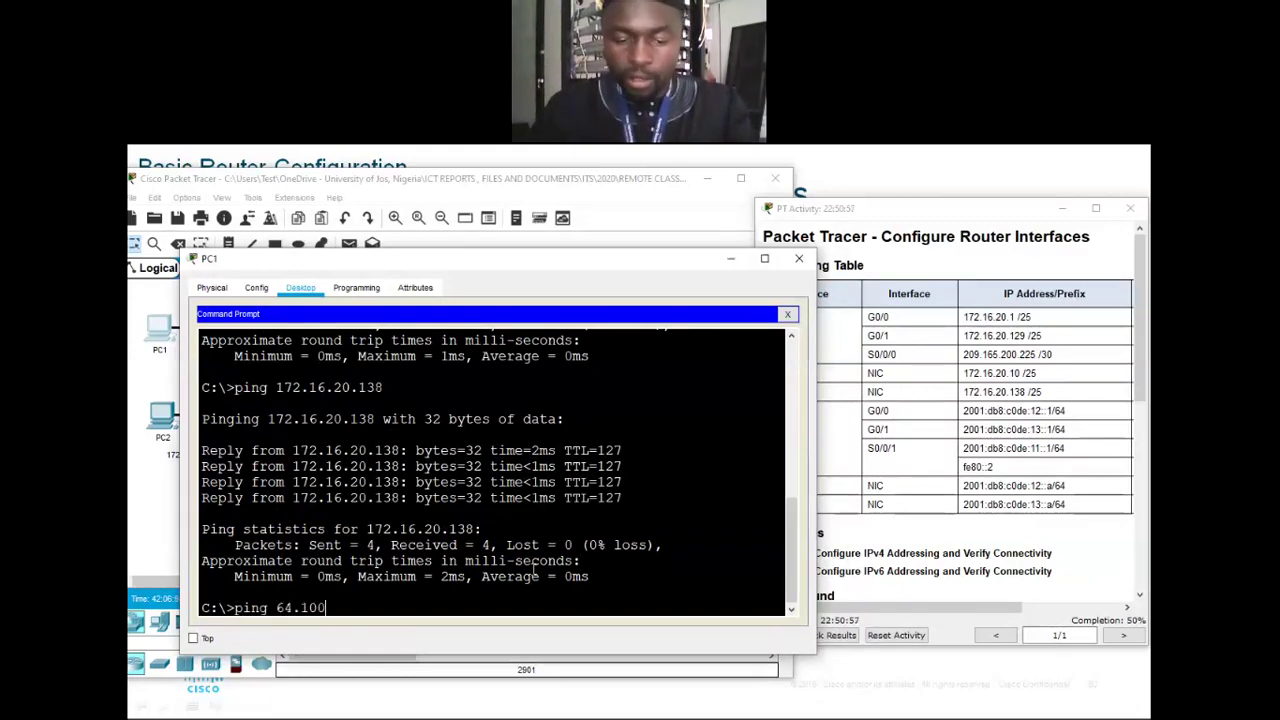
text(.1.10)
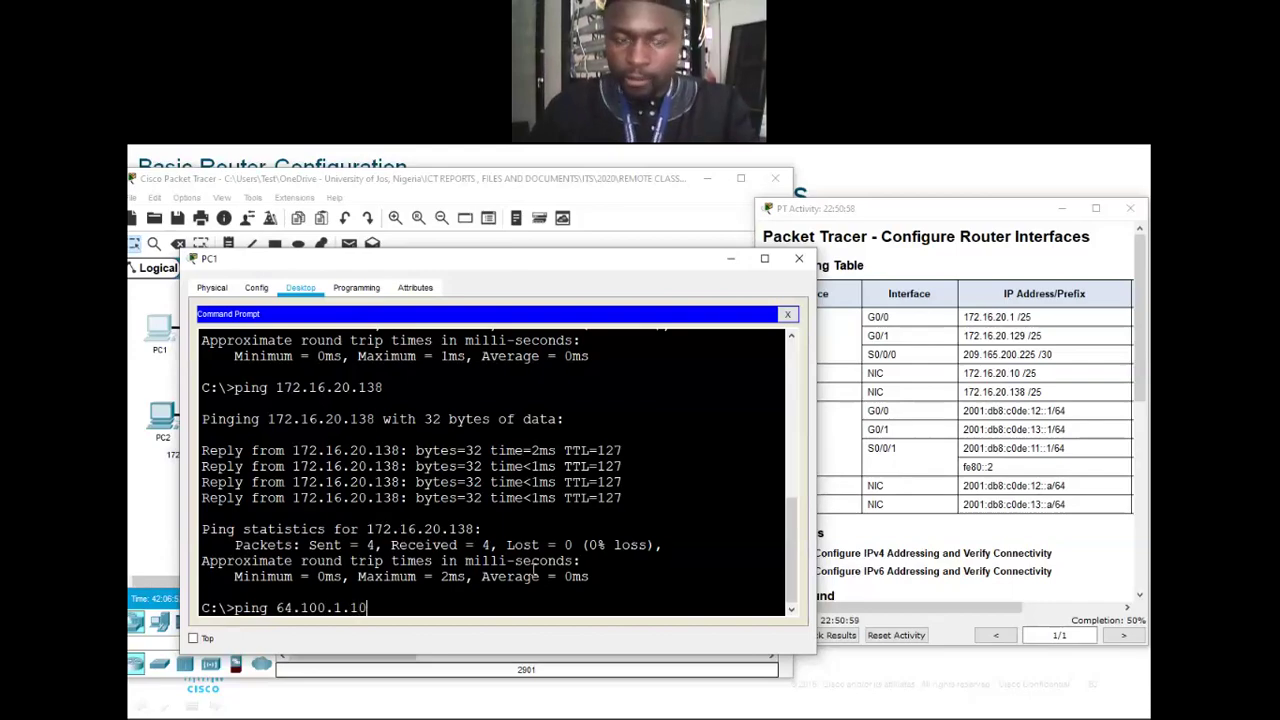
key(Return)
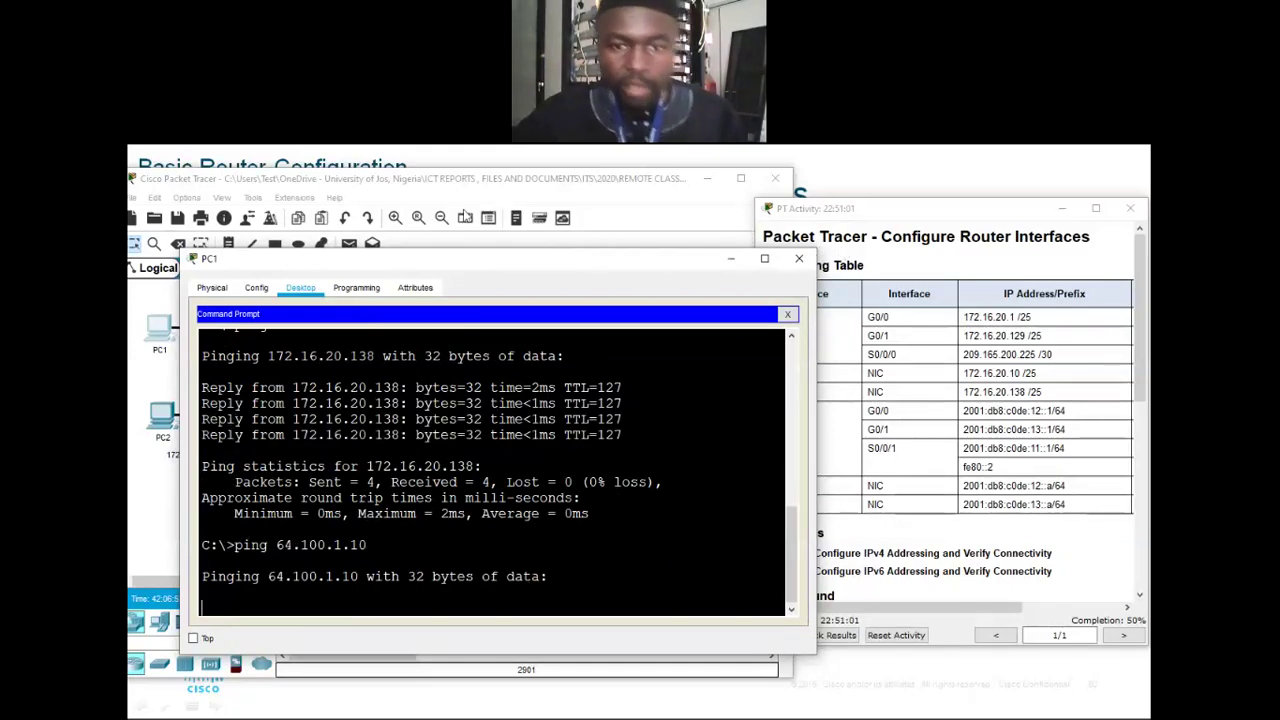
drag(470, 258, 472, 205)
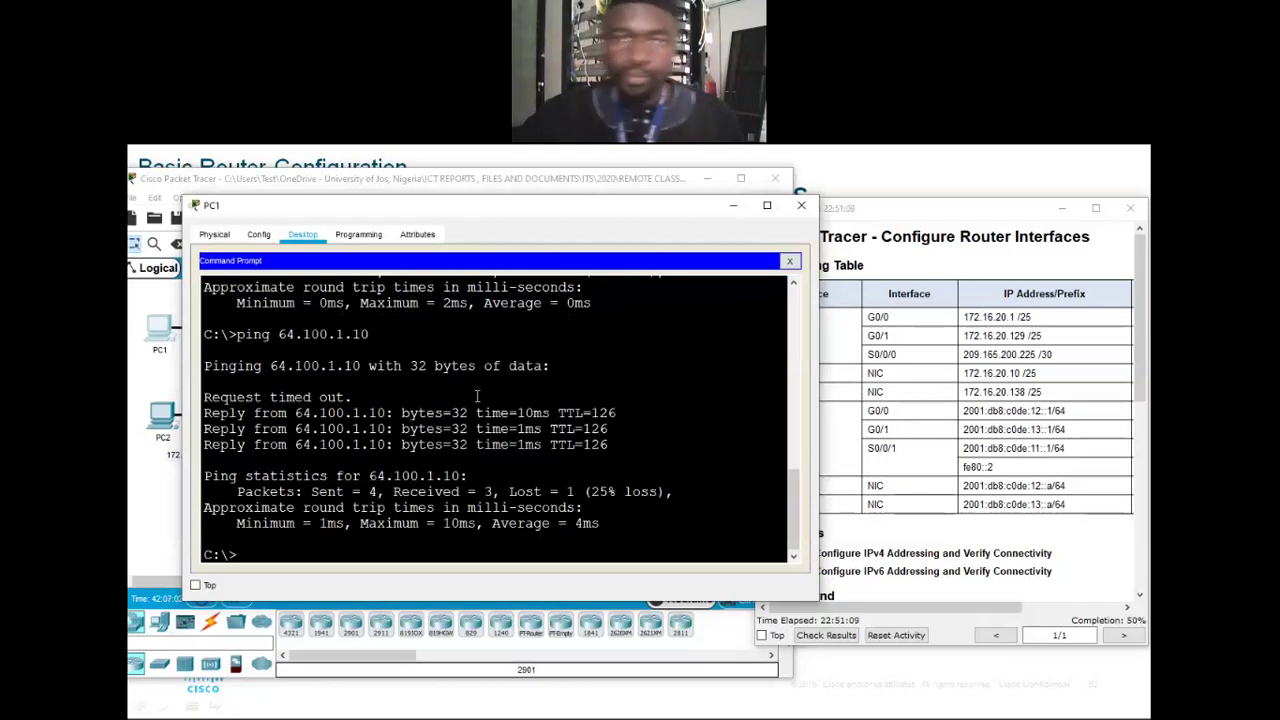
- Compare the 3-of-4 reply result with the Part 1/Part 2 instructions, then close PC1's window
click(899, 563)
scroll(903, 561, down, 3)
scroll(903, 561, down, 5)
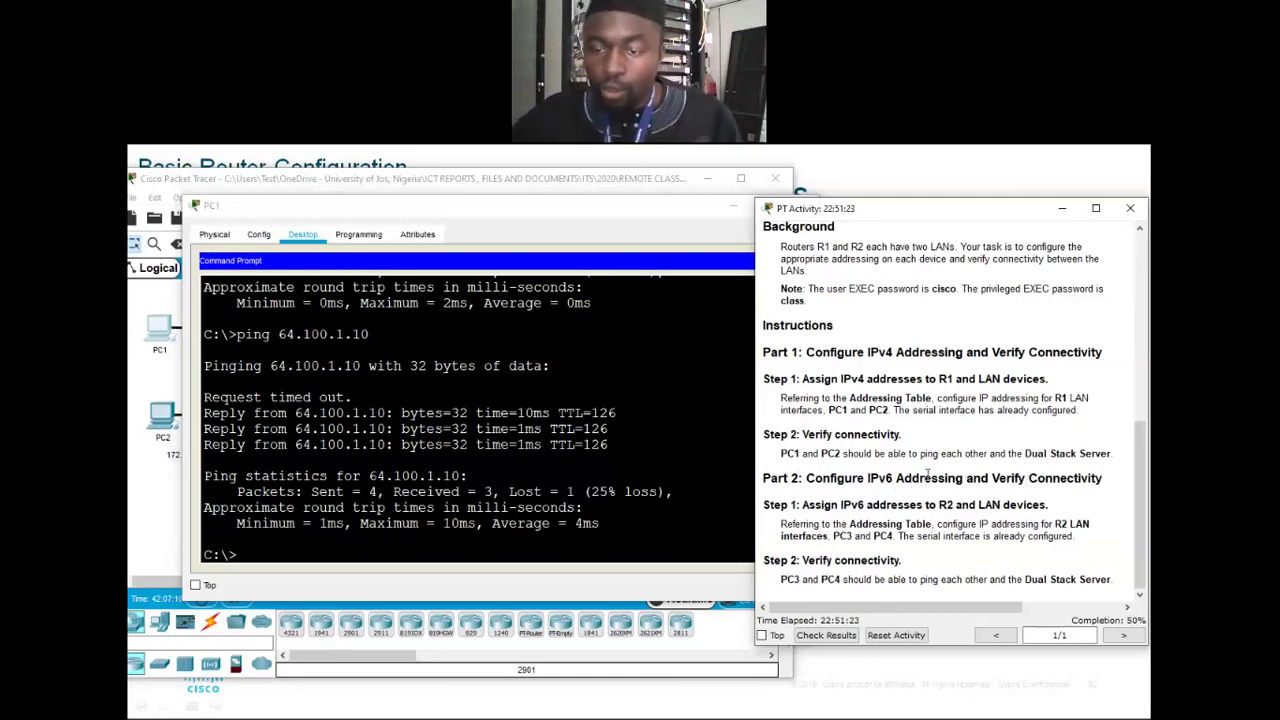
scroll(893, 460, up, 3)
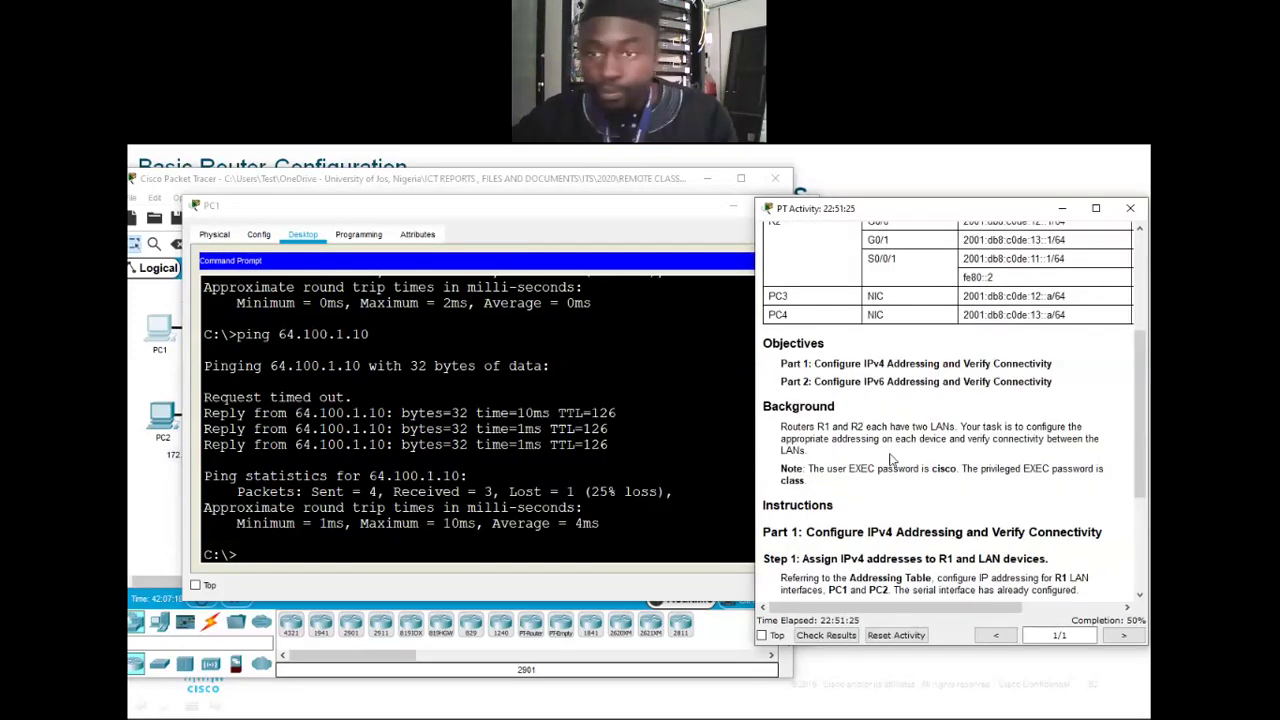
scroll(893, 460, up, 3)
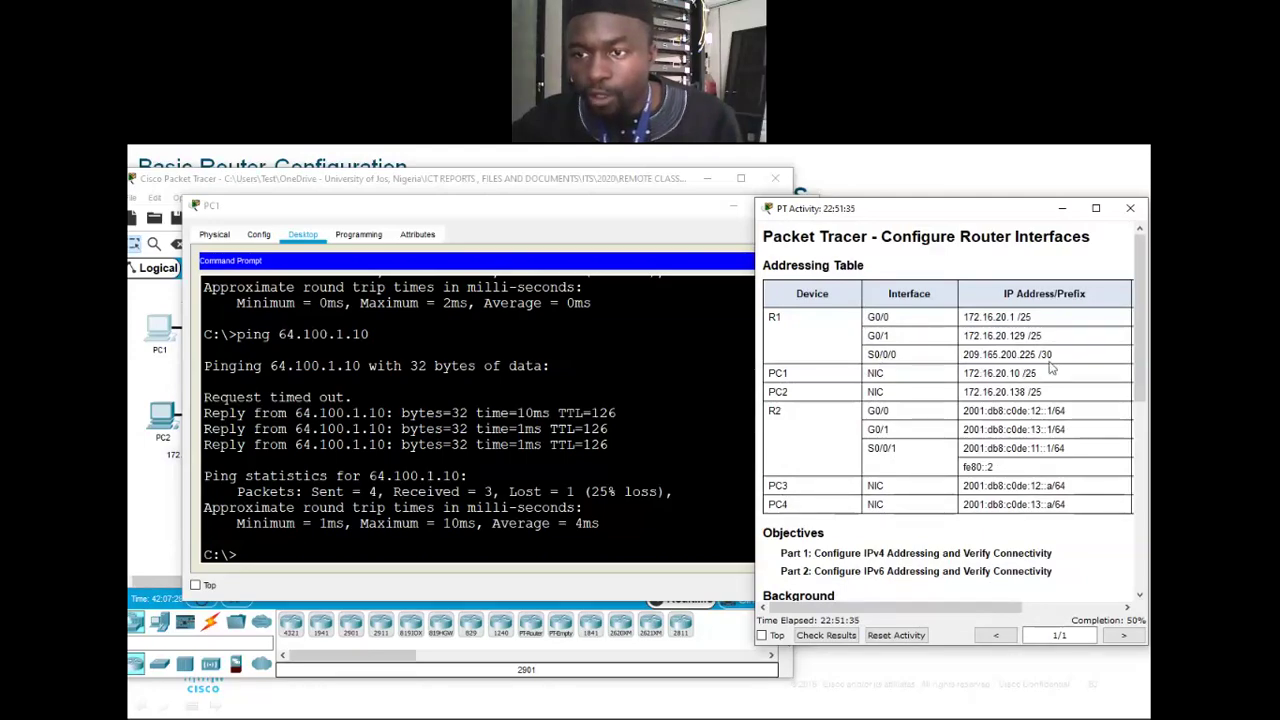
click(554, 467)
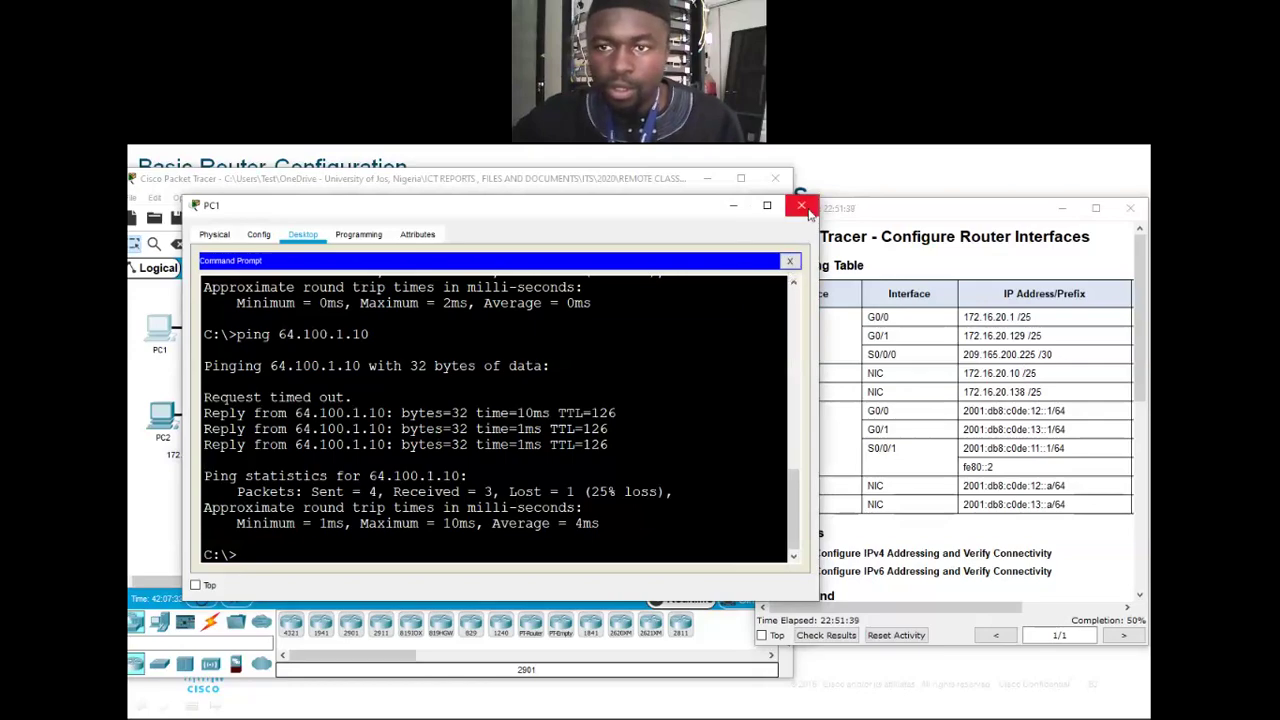
click(801, 205)
- On R1, exit G0/1, enter interface Serial0/0/0, then close R1's window to view the topology
click(342, 380)
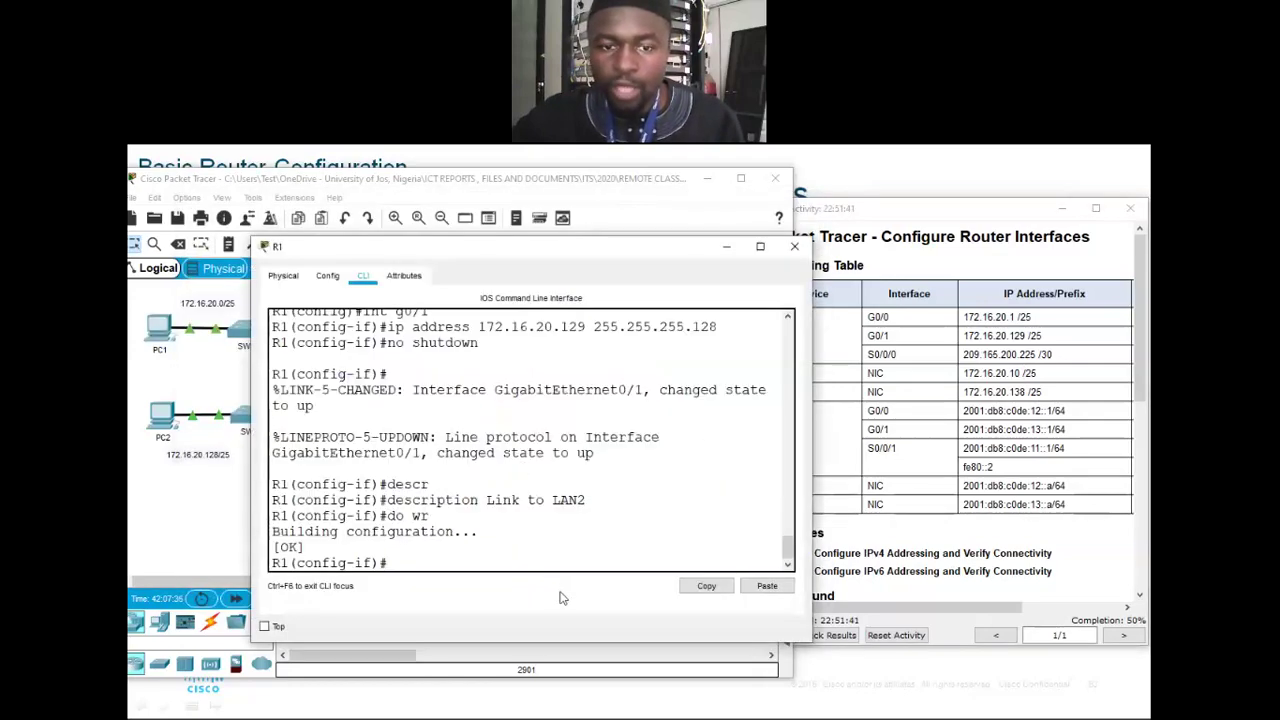
text(exit)
key(Return)
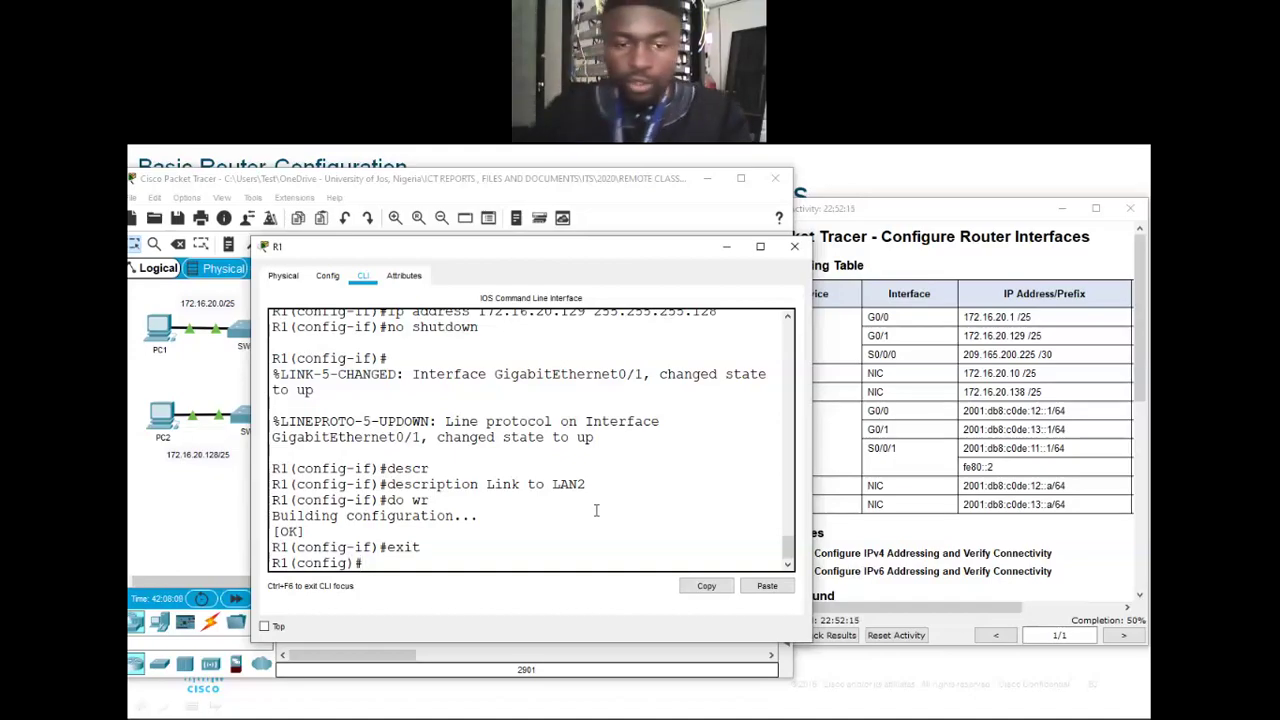
text(int)
key(Tab)
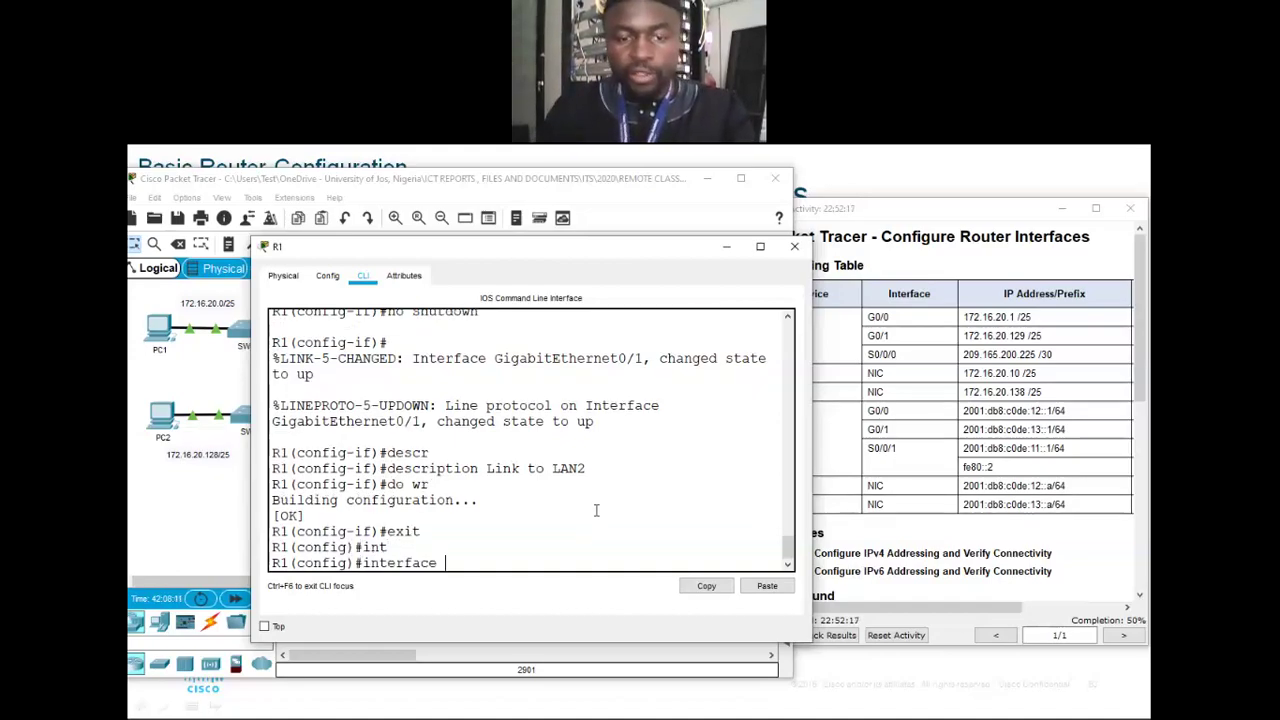
text(s0/0/0)
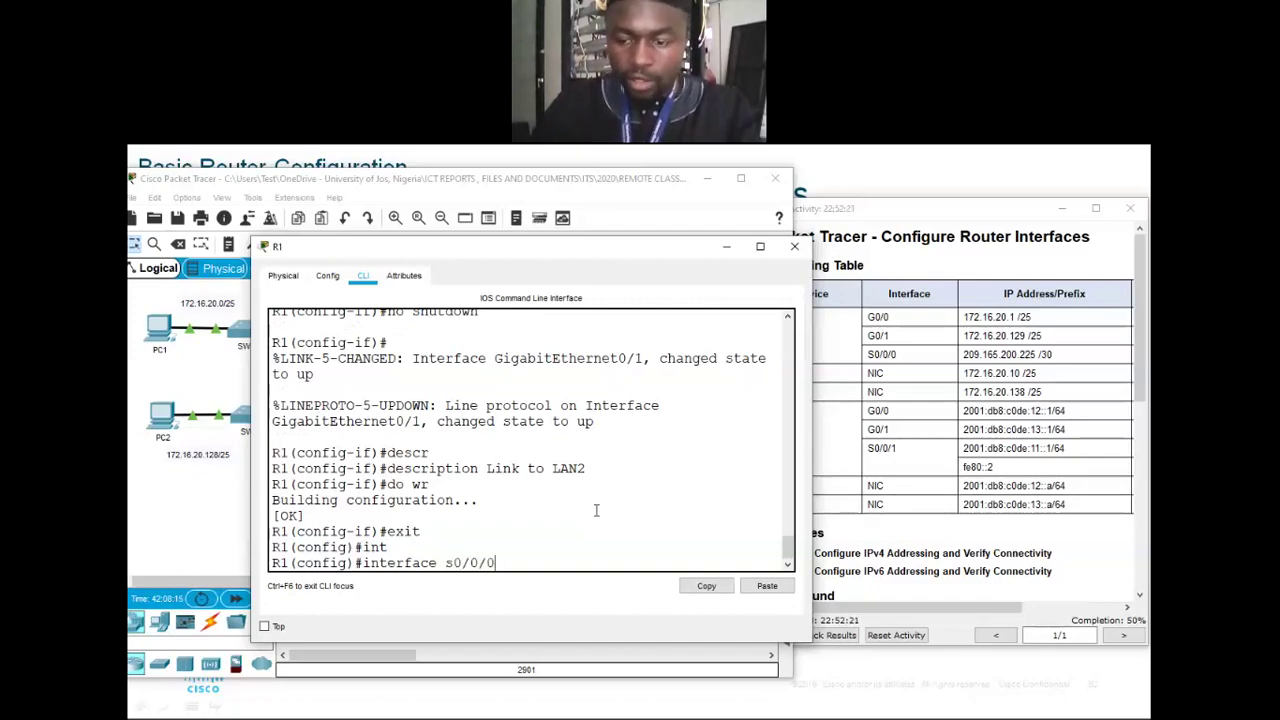
key(Return)
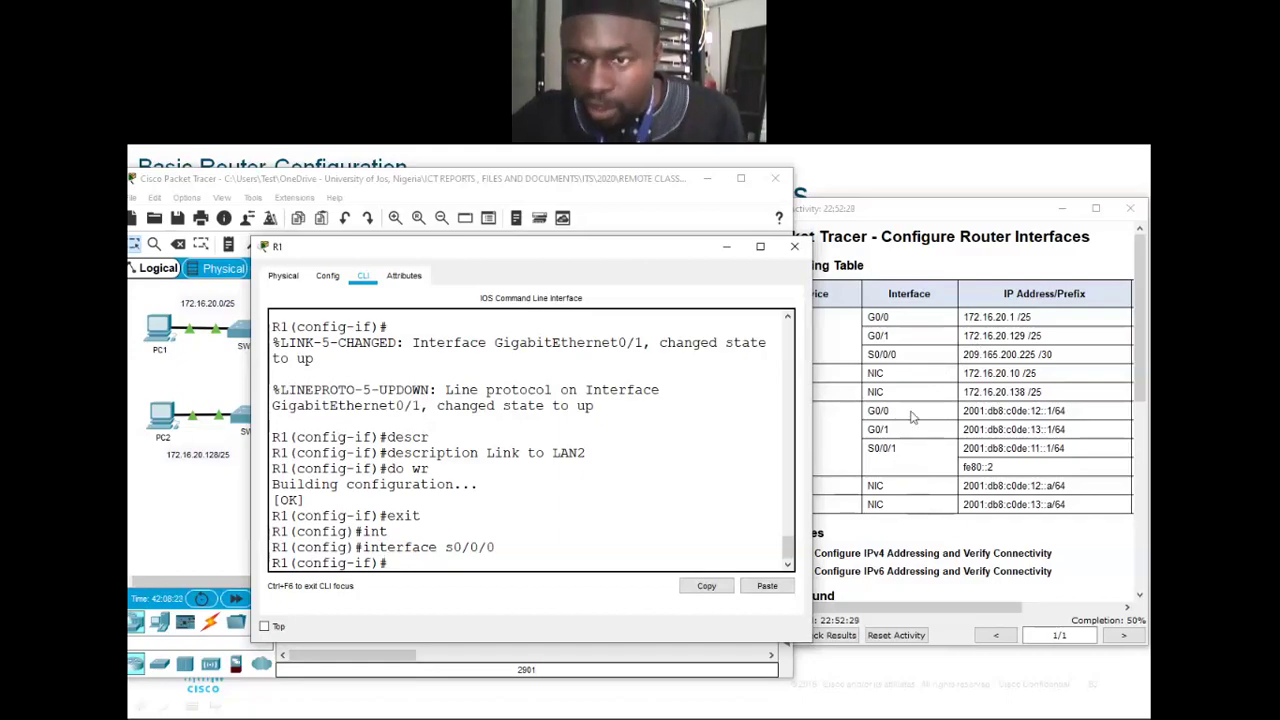
click(916, 452)
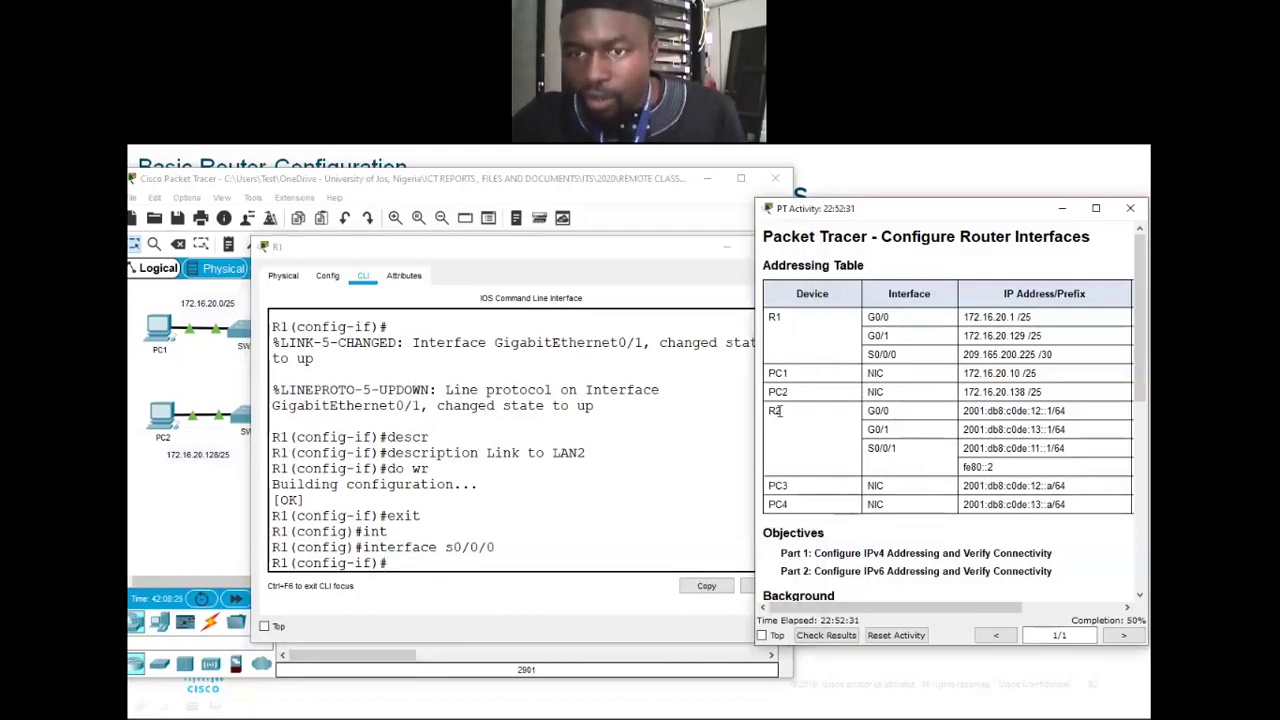
click(585, 450)
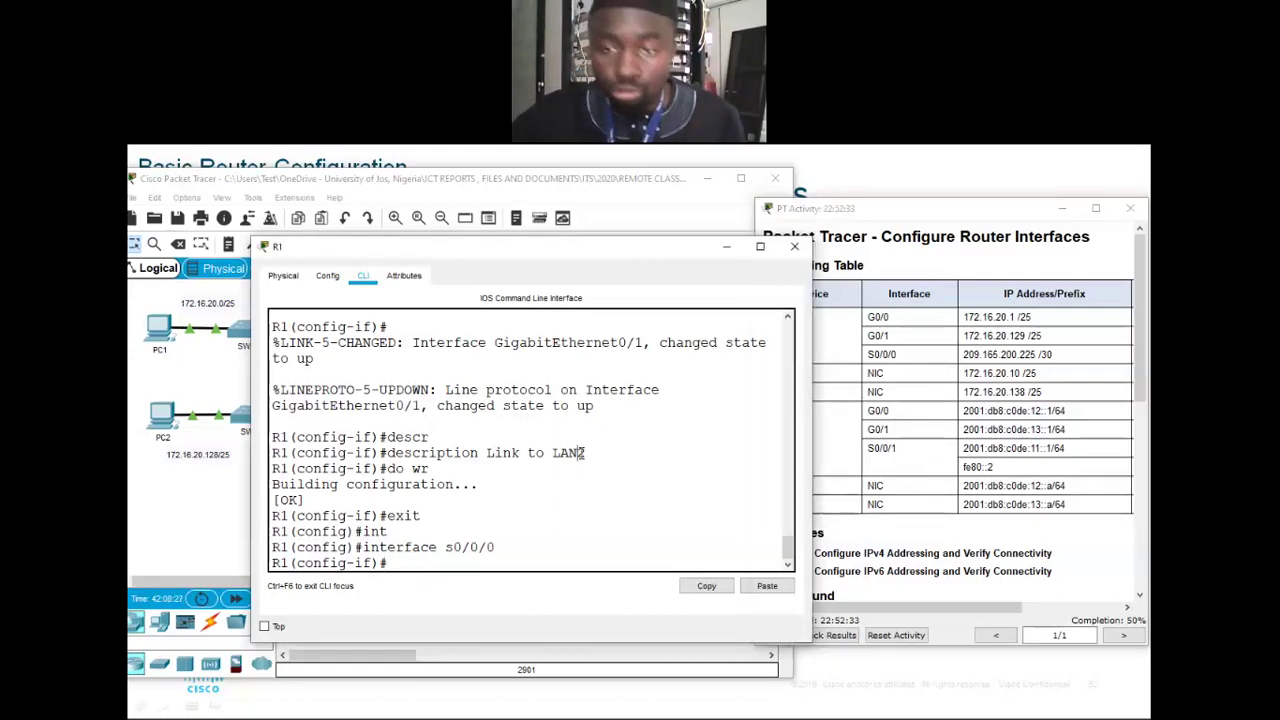
click(793, 249)
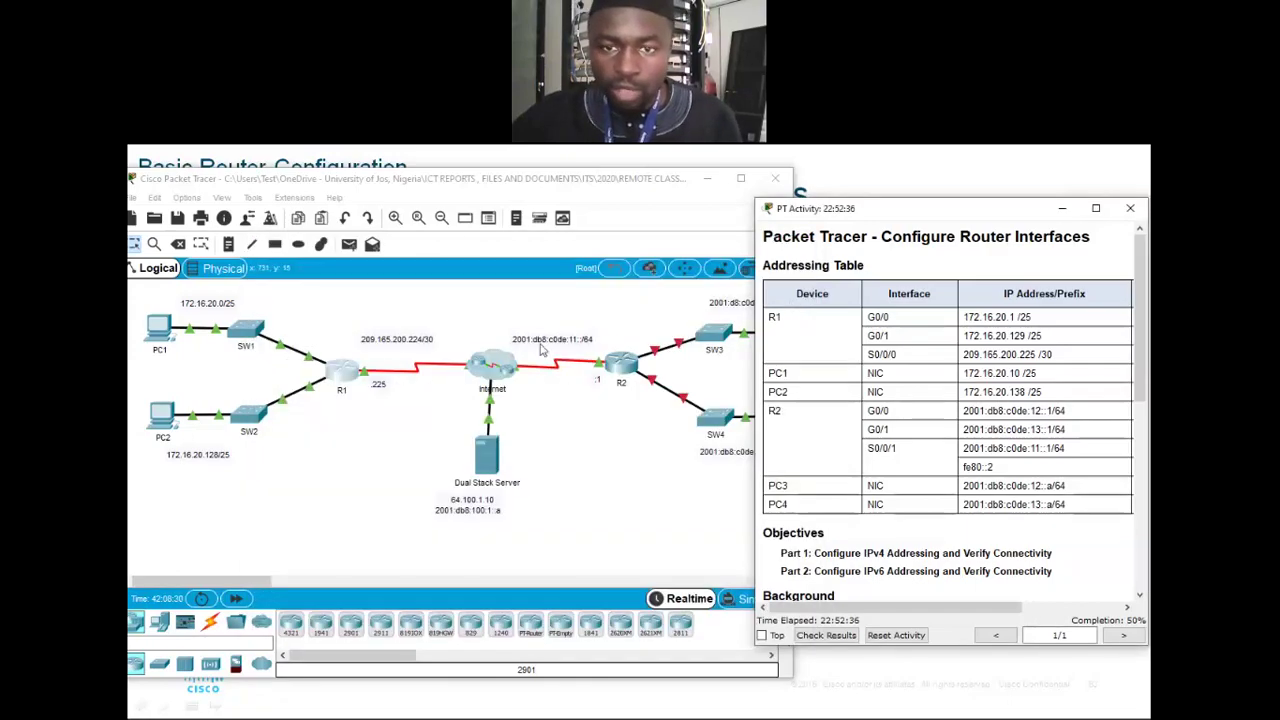
- Open R2's CLI, log in with the console and enable passwords, and enter config t
click(620, 367)
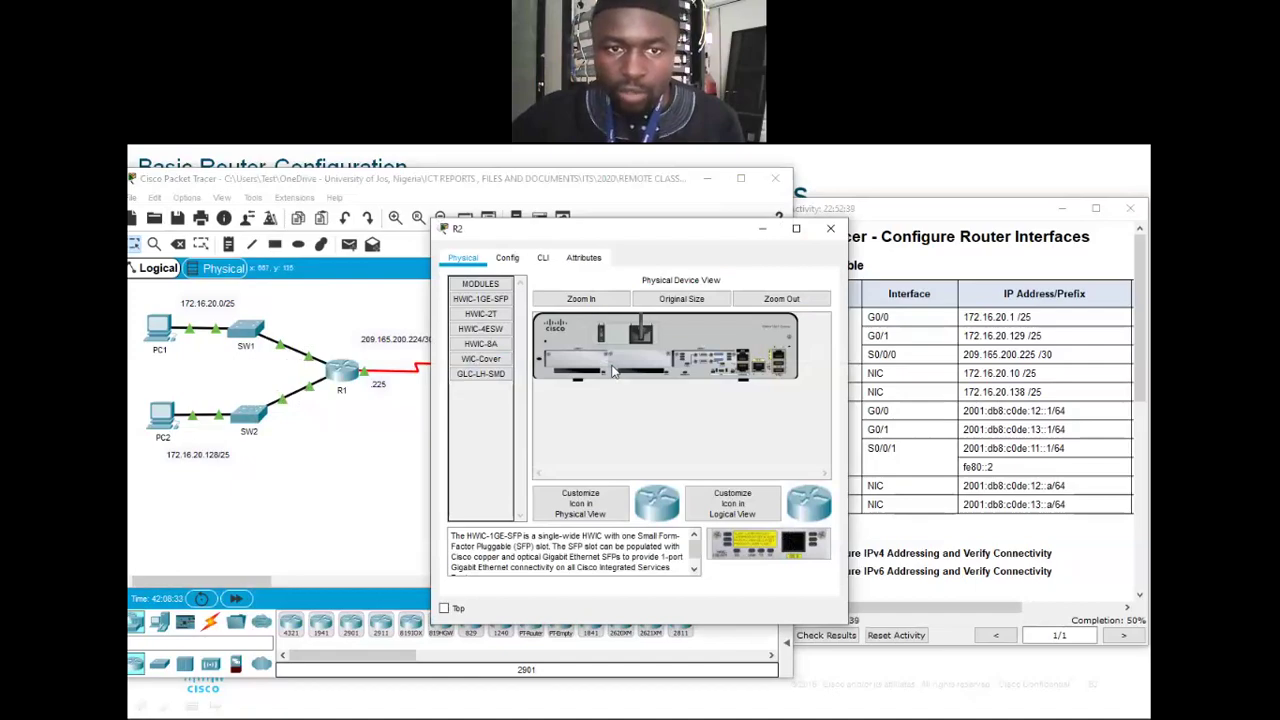
click(548, 262)
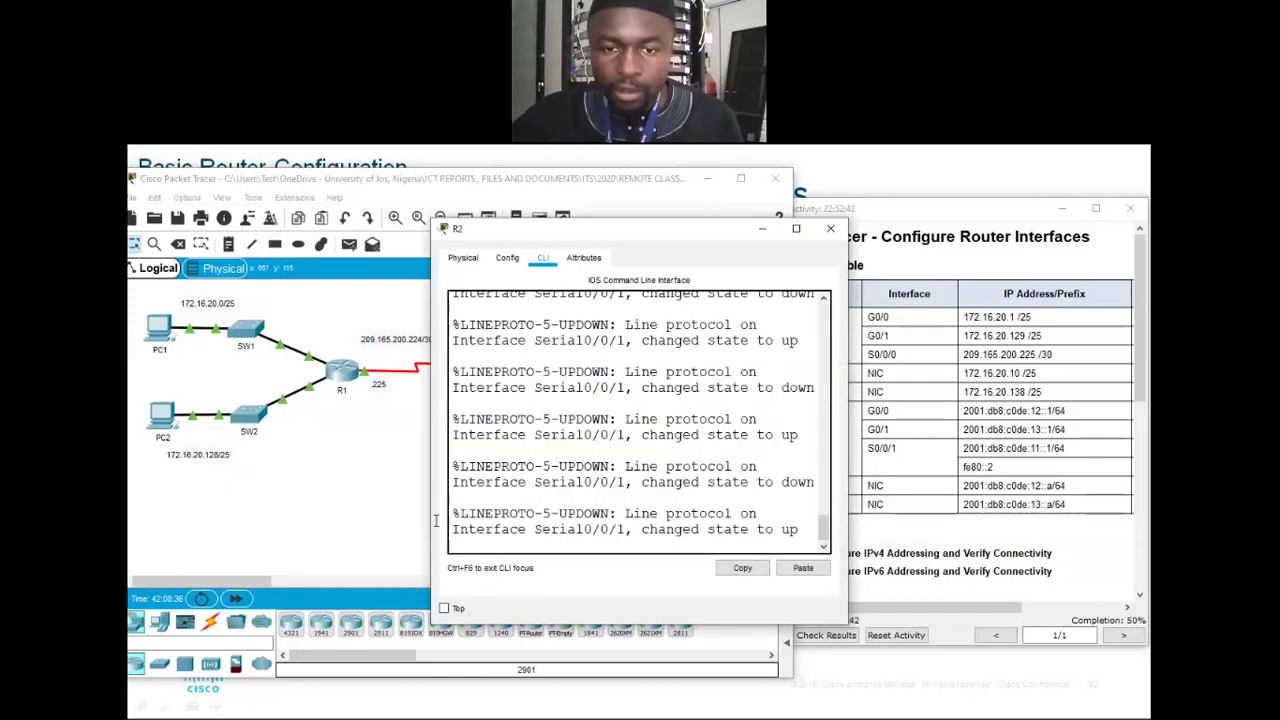
drag(436, 519, 243, 519)
key(Return)
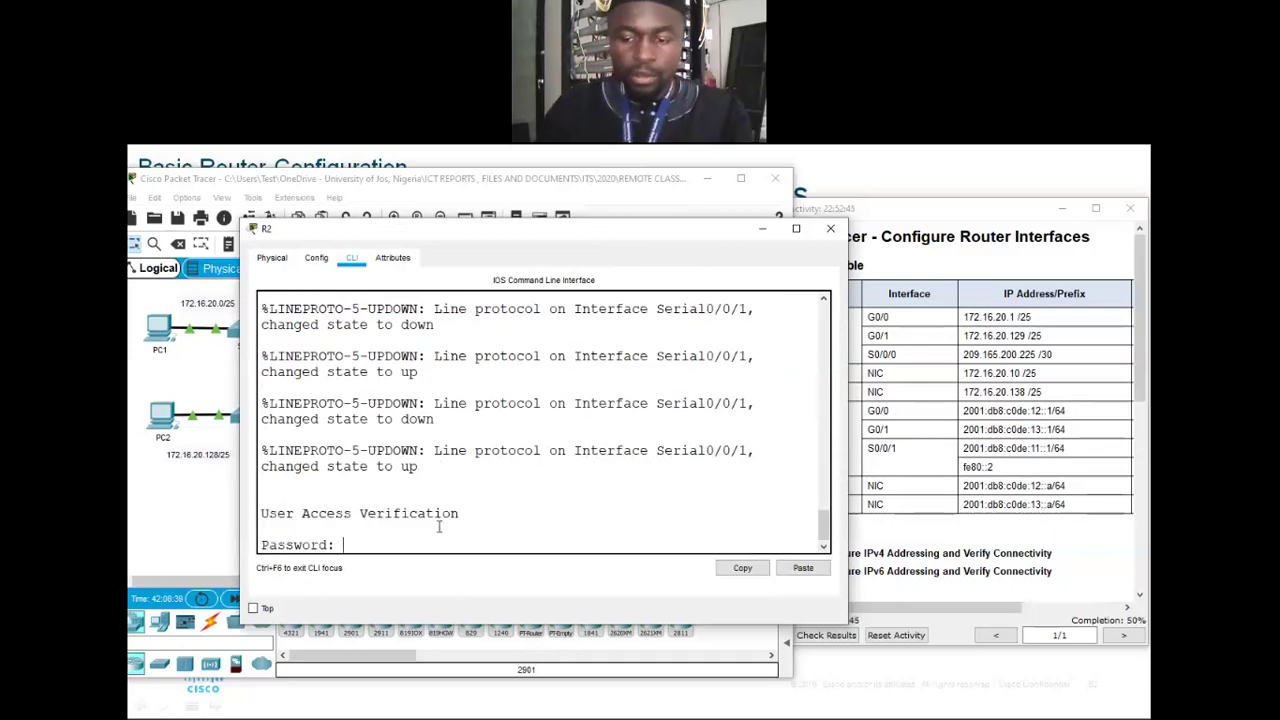
key(Return)
text(enable)
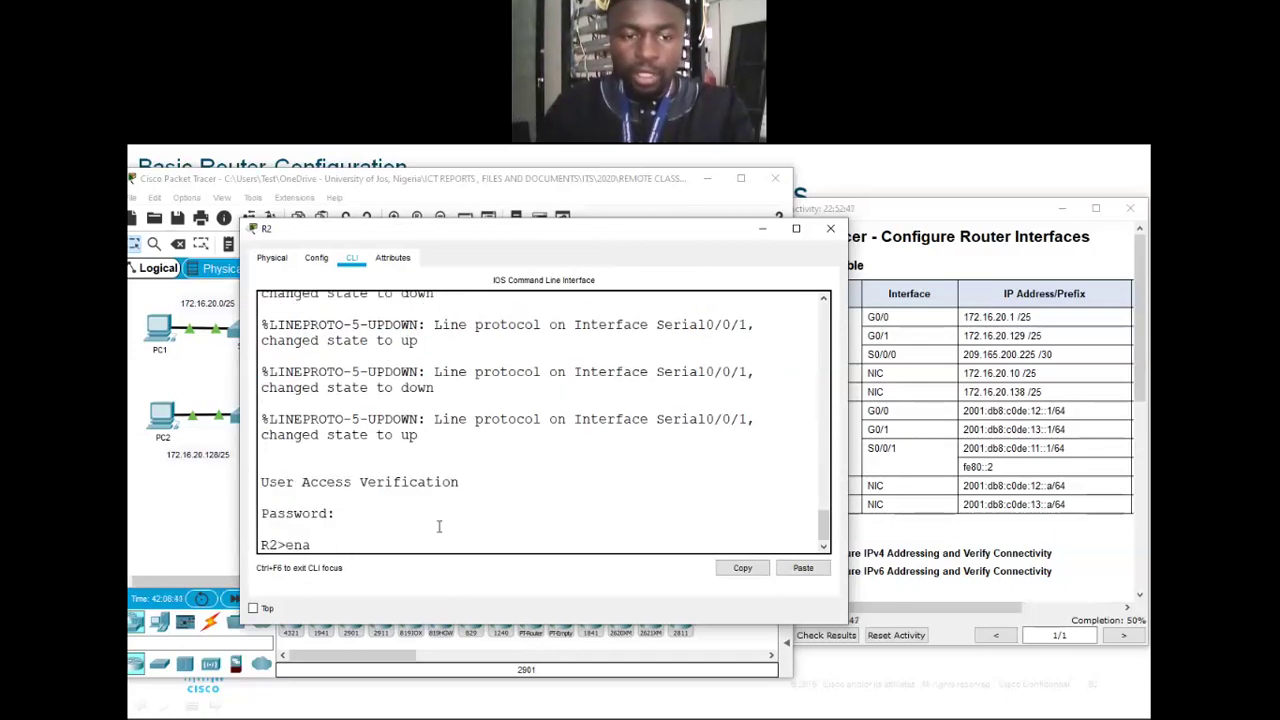
key(Return)
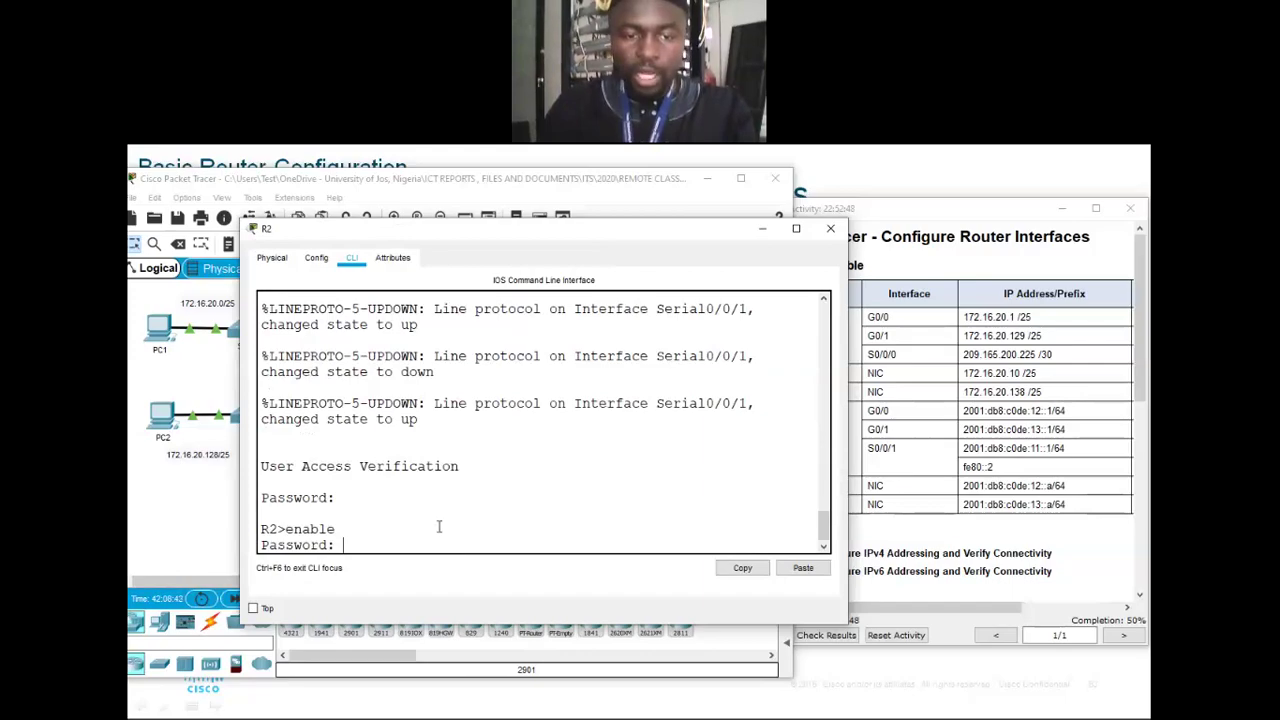
key(Return)
text(config t)
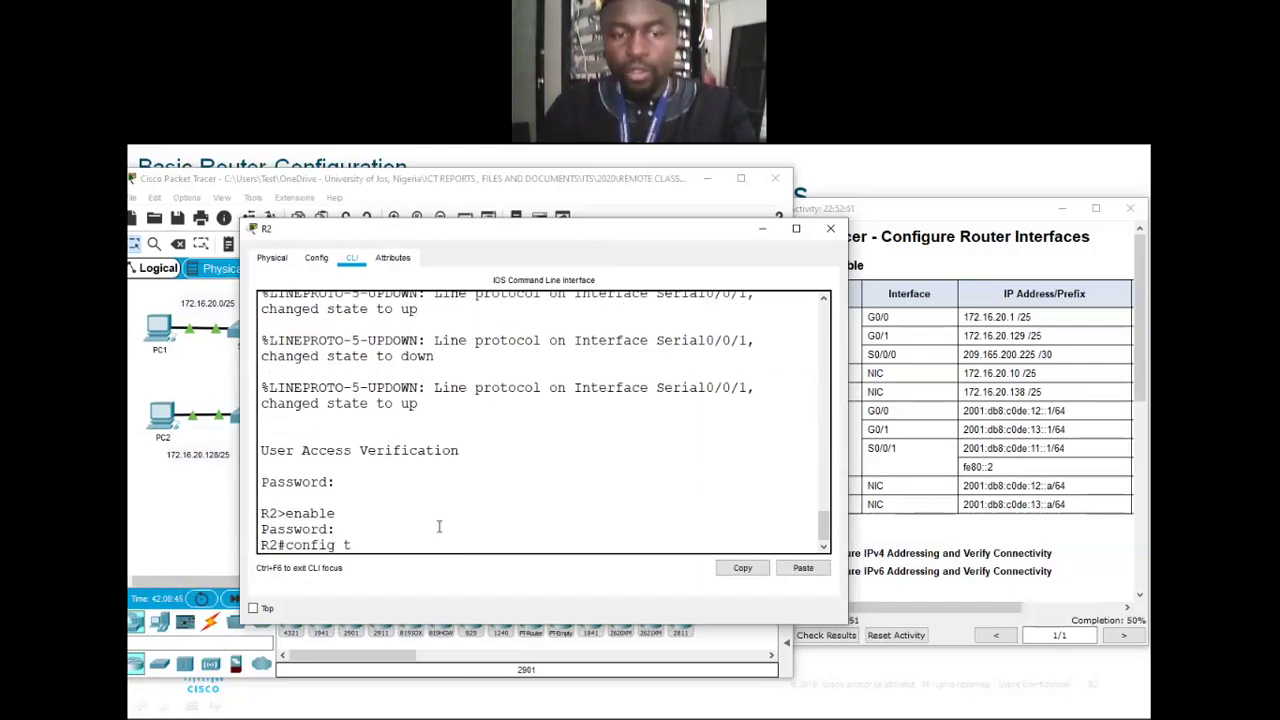
key(Return)
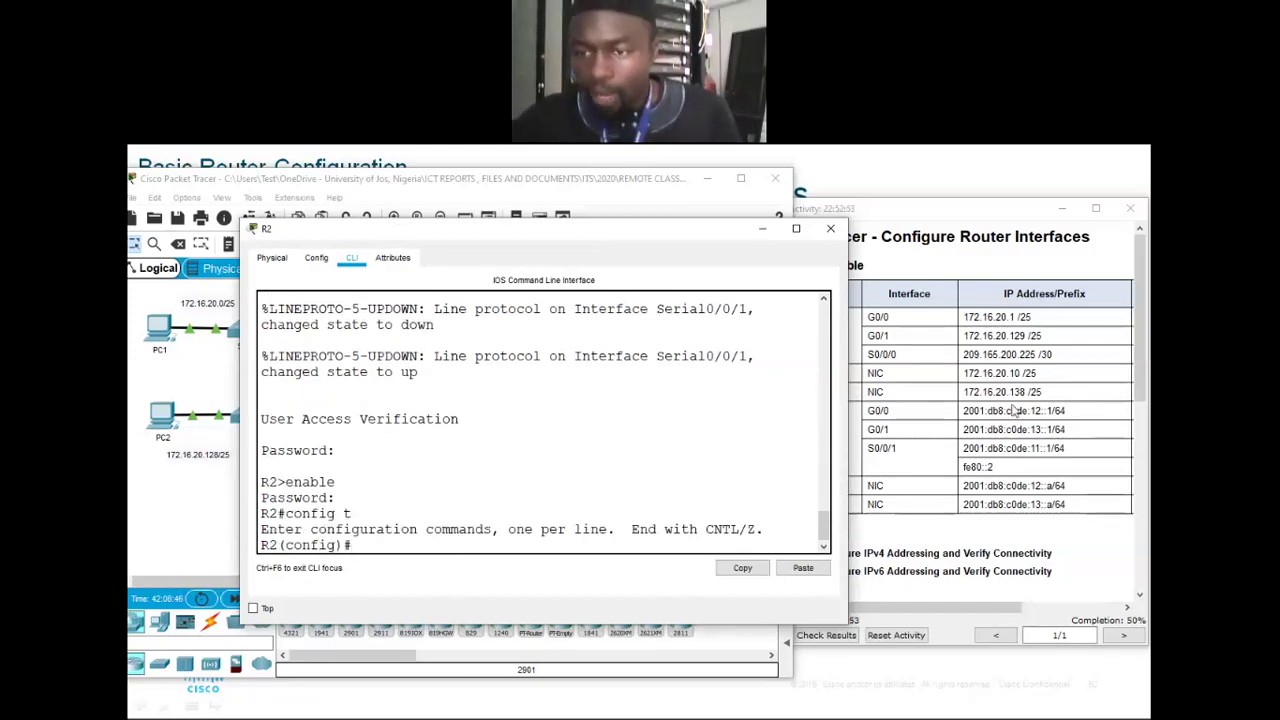
- Look up R2 G0/0's IPv6 address in the addressing table and start typing int g0/0
click(1016, 412)
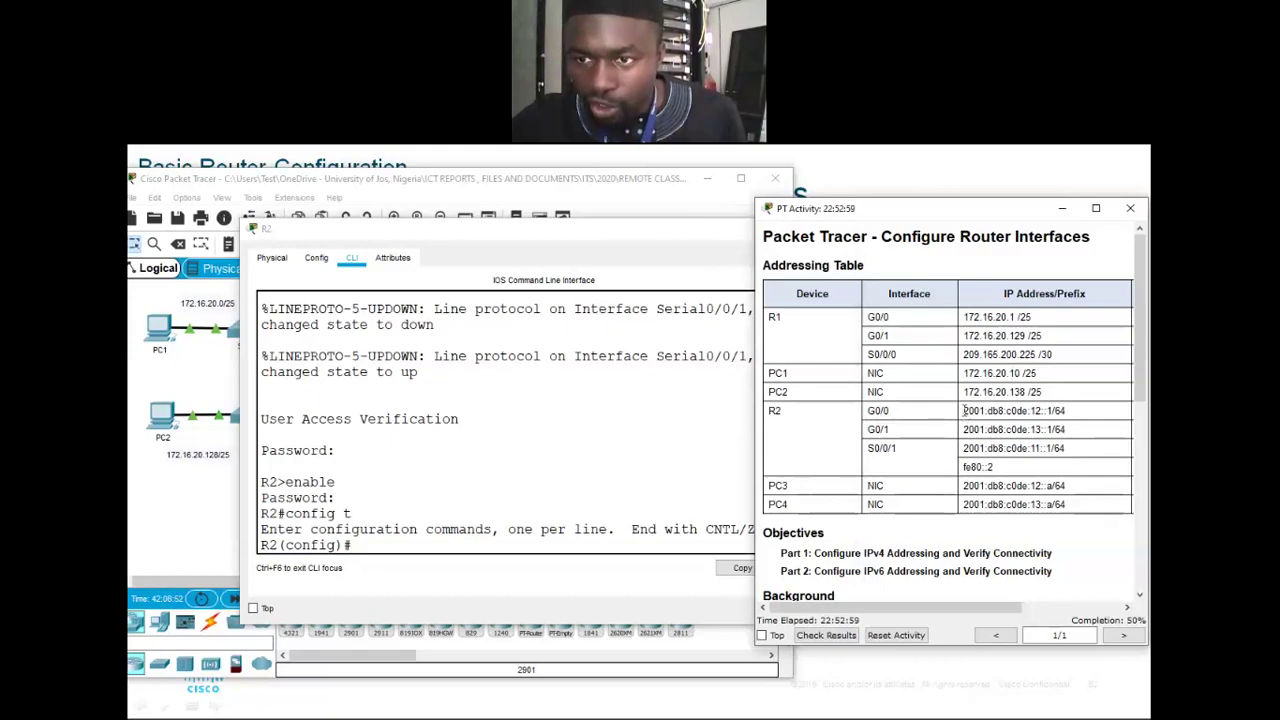
drag(964, 411, 1051, 407)
key(ctrl+c)
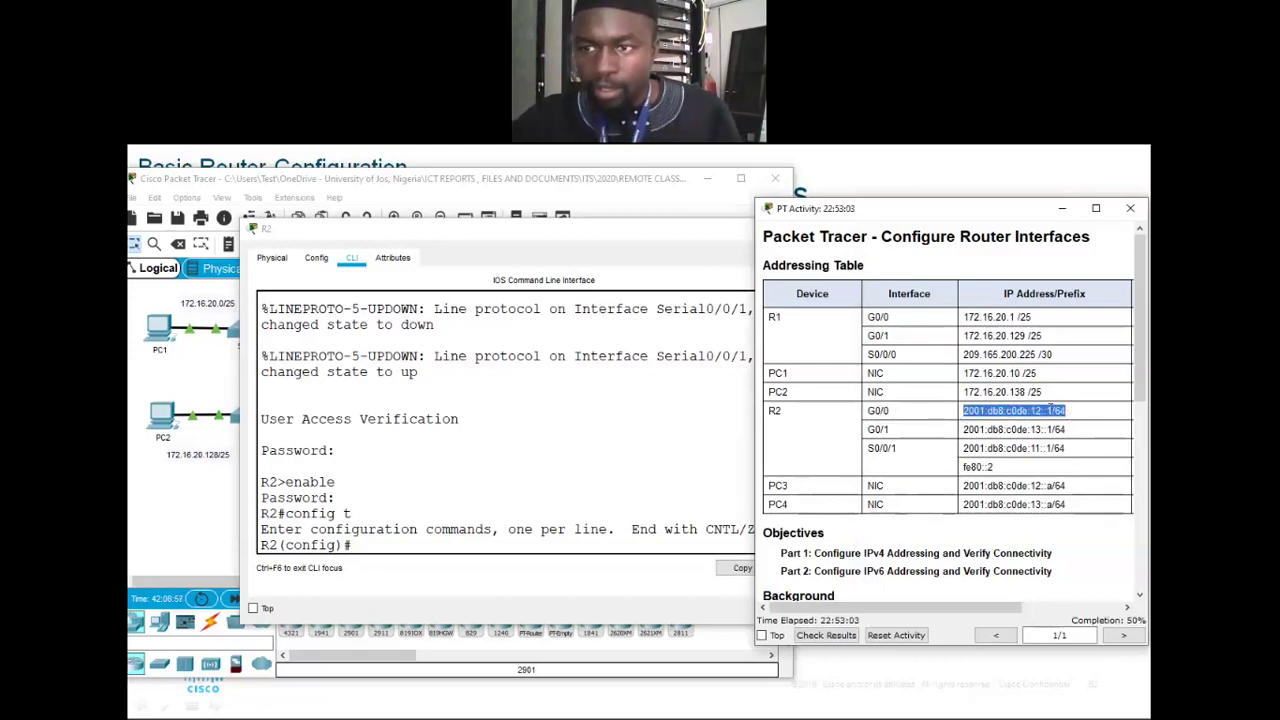
click(547, 497)
text(int g0/0)
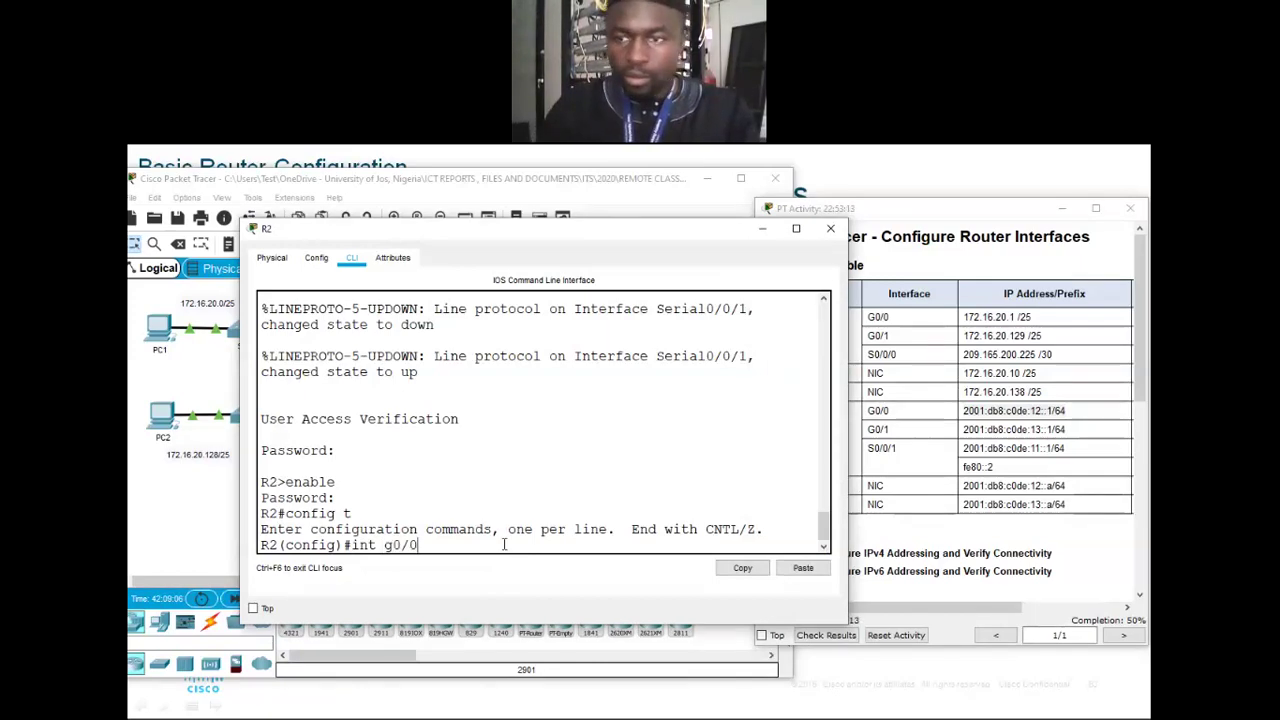
- Assign R2's G0/0 the IPv6 address 2001:db8:c0de:12::1/64 and bring it up with no shutdown
key(Return)
text(ip)
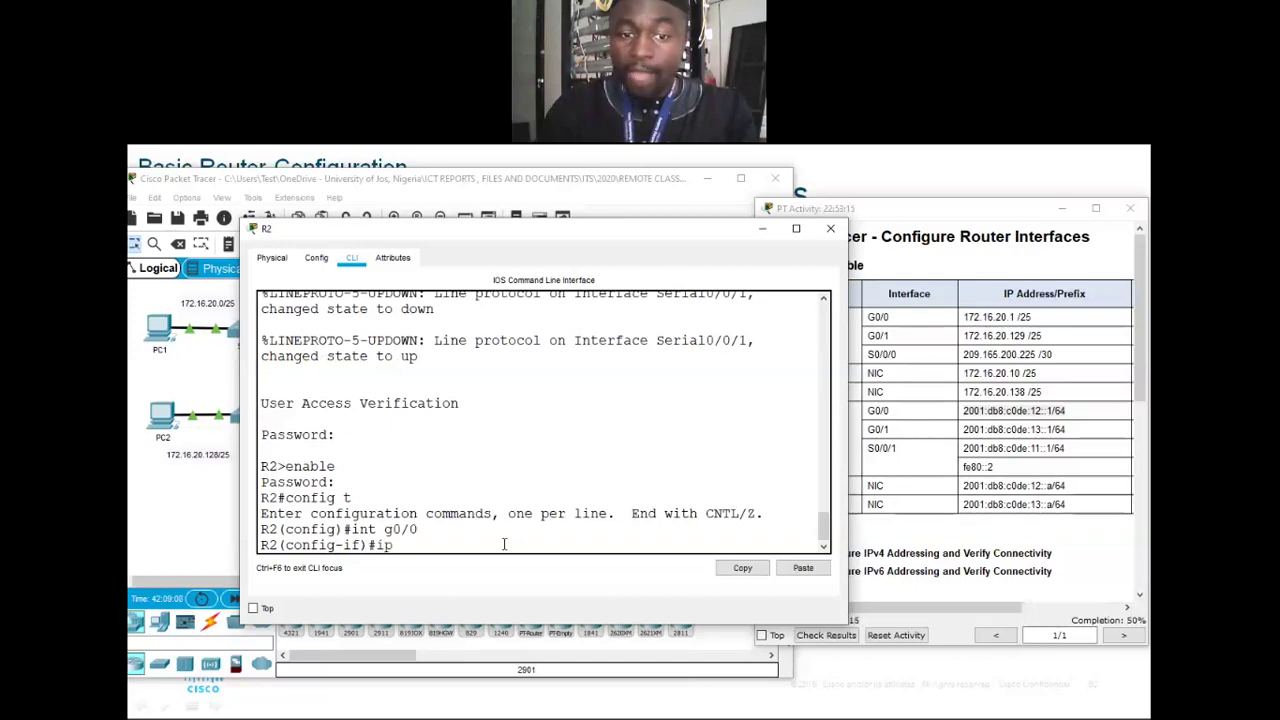
text(v)
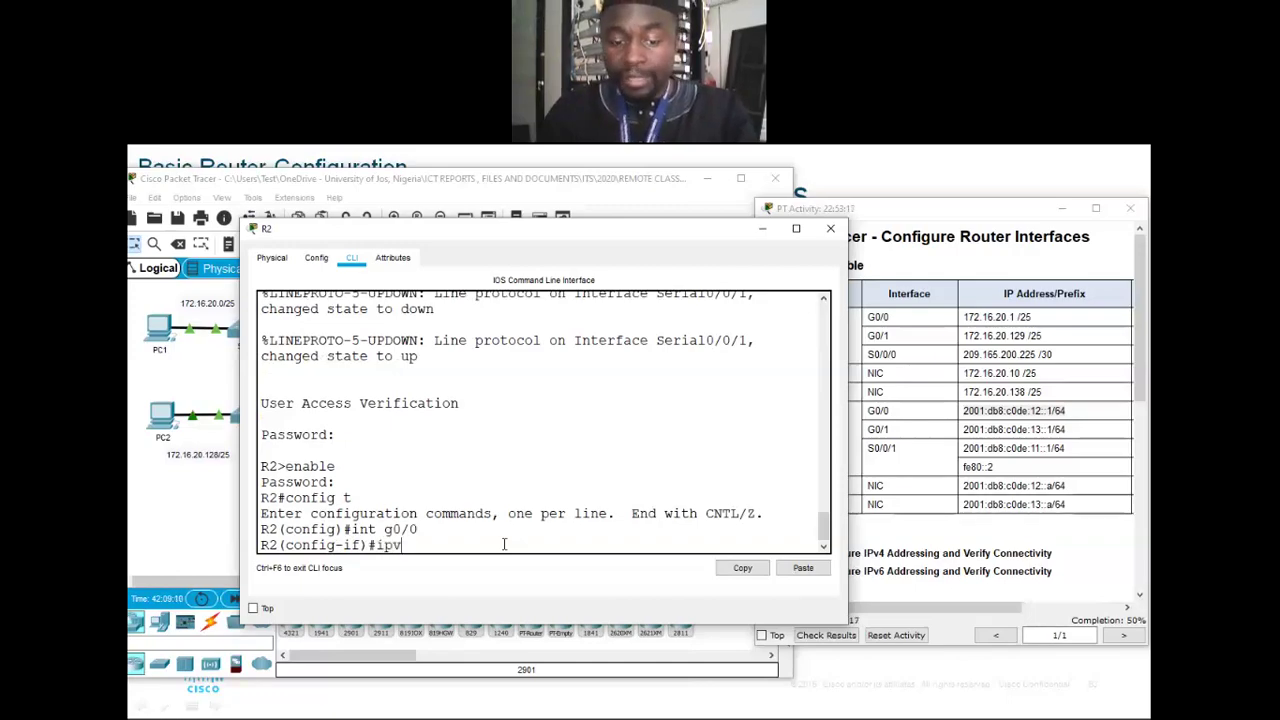
text(6 address)
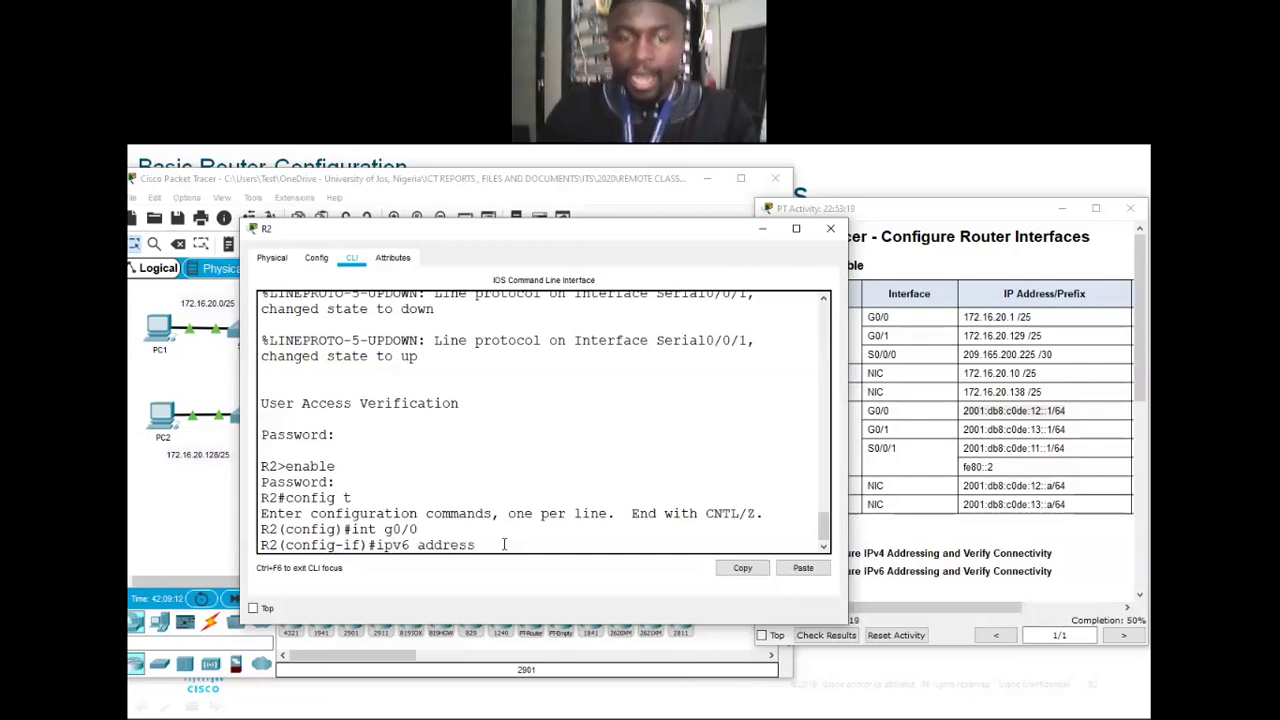
right_click(504, 544)
click(534, 573)
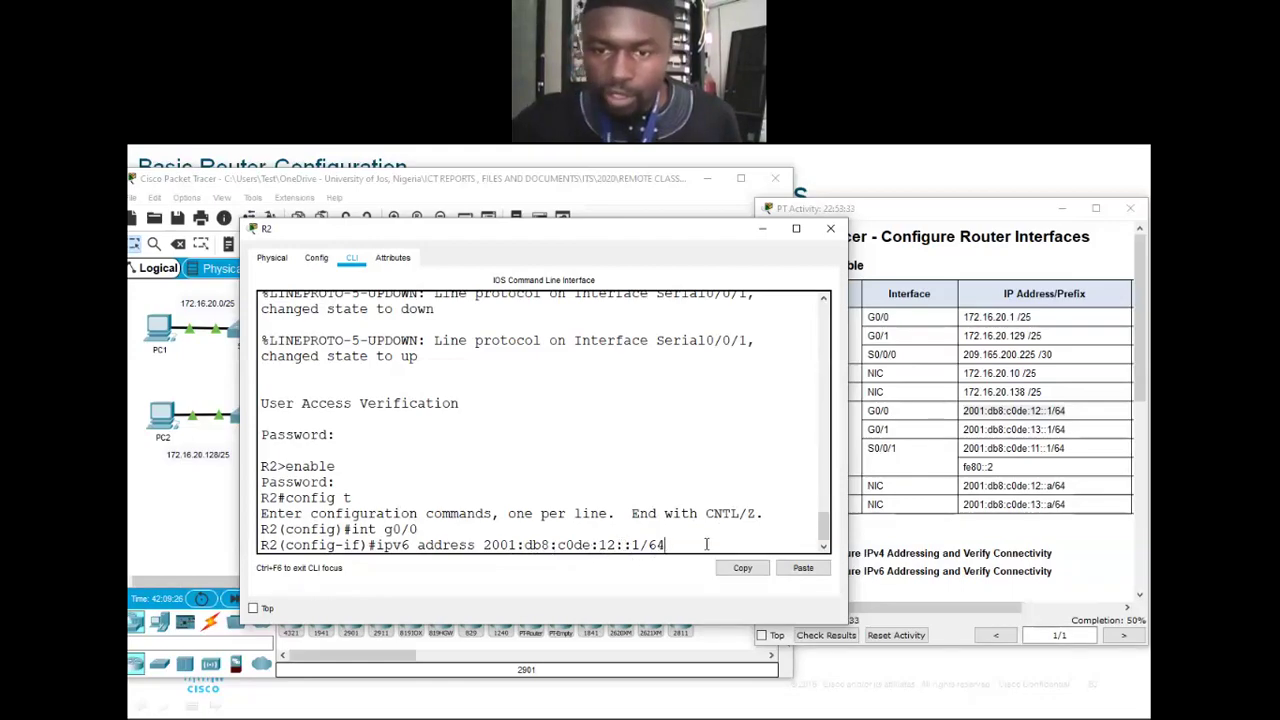
key(Return)
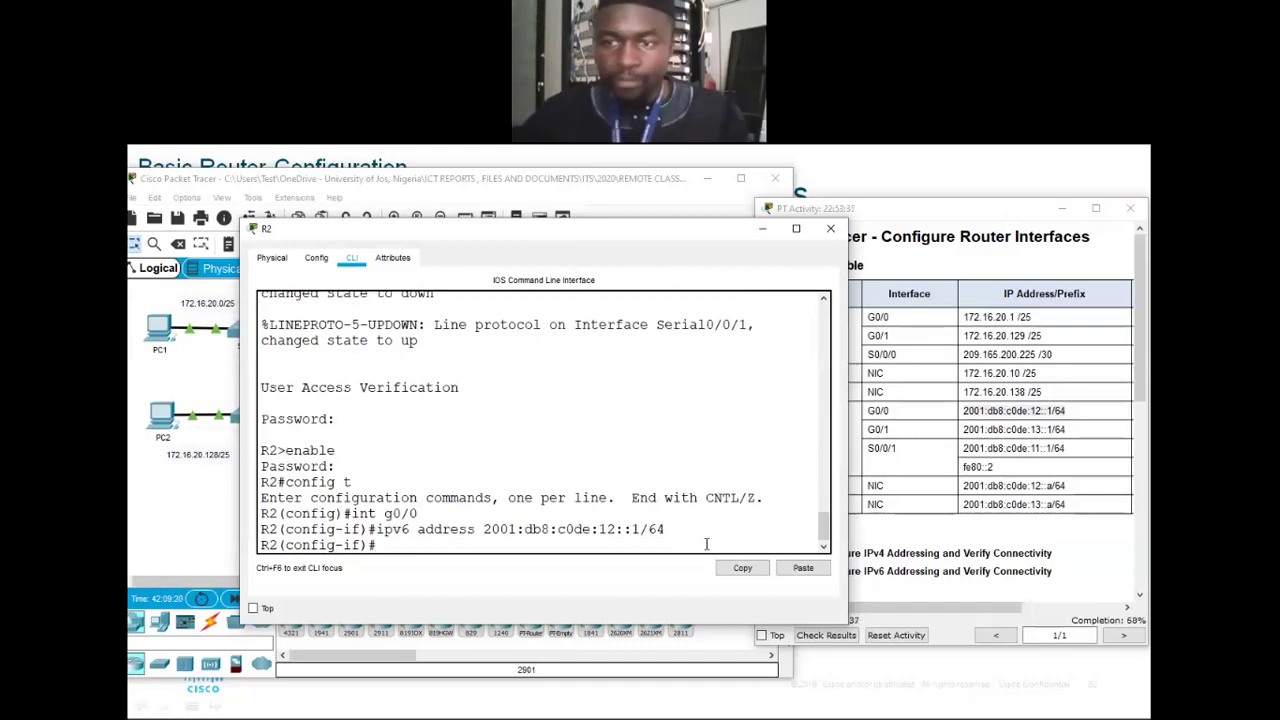
text(no shutdown)
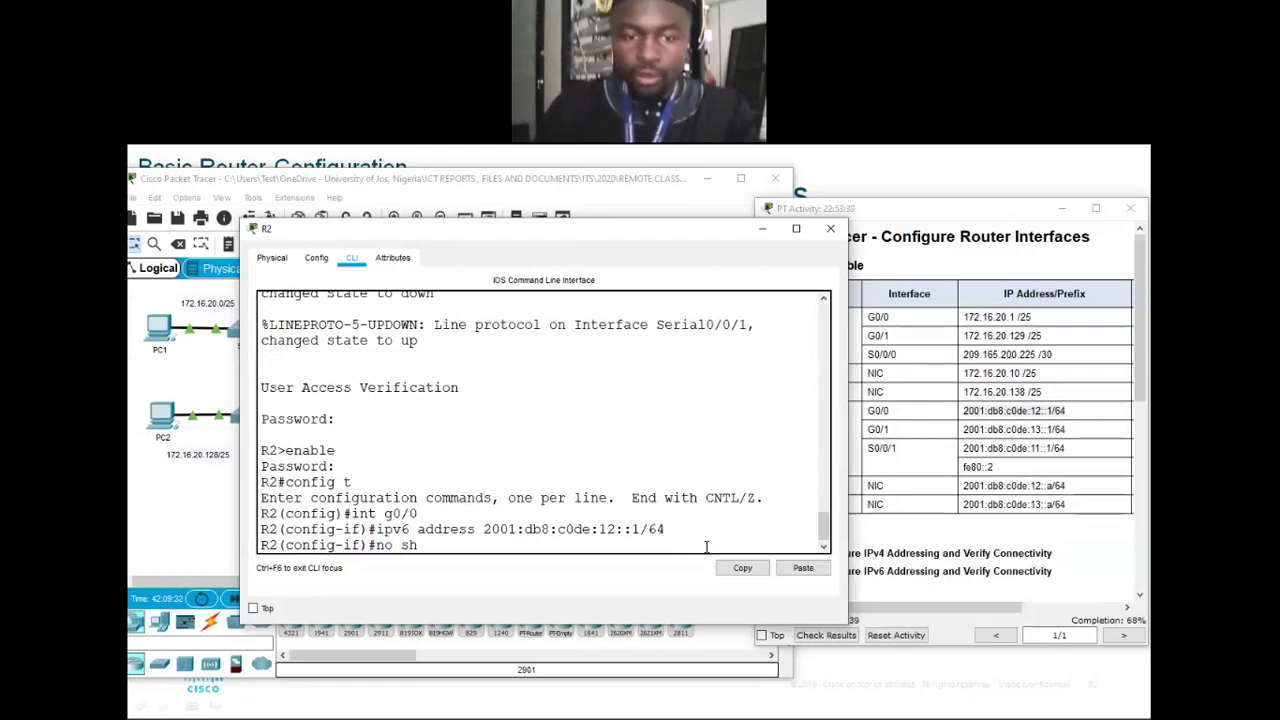
key(Return)
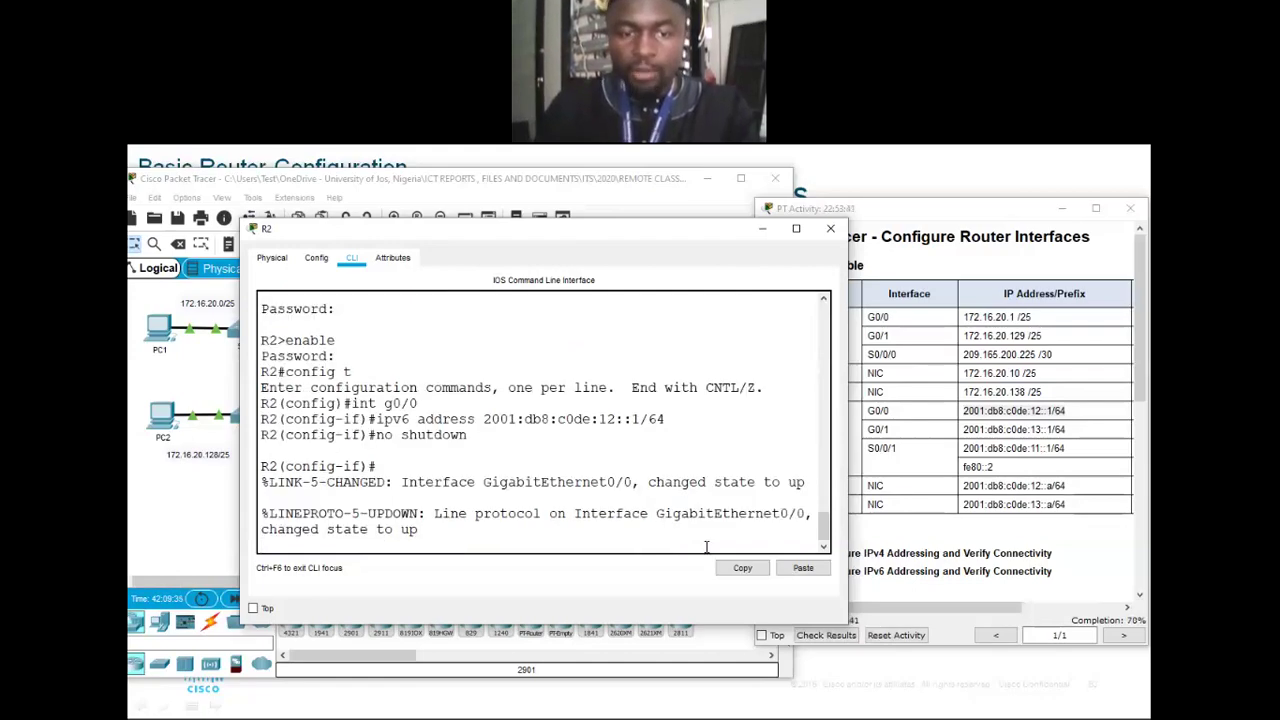
key(Return)
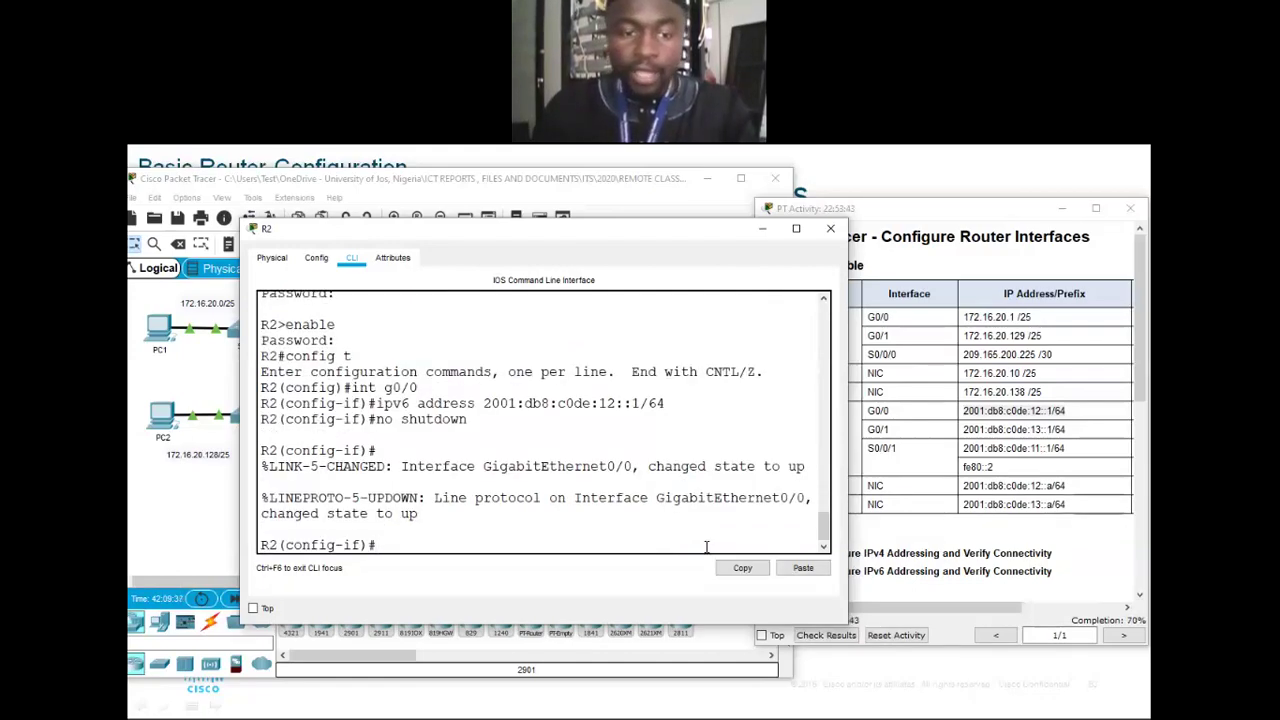
- Describe G0/0 as 'Link to LAN 3' and exit the interface configuration
text(descr)
key(Tab)
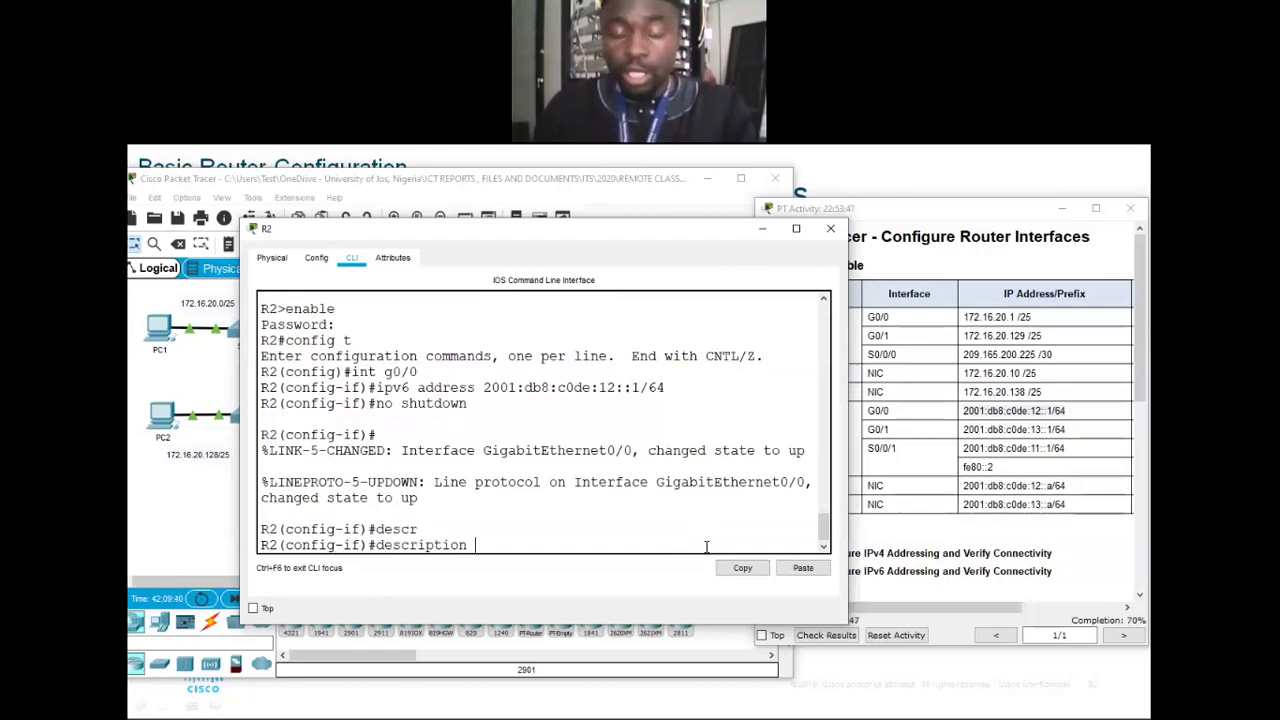
text(to)
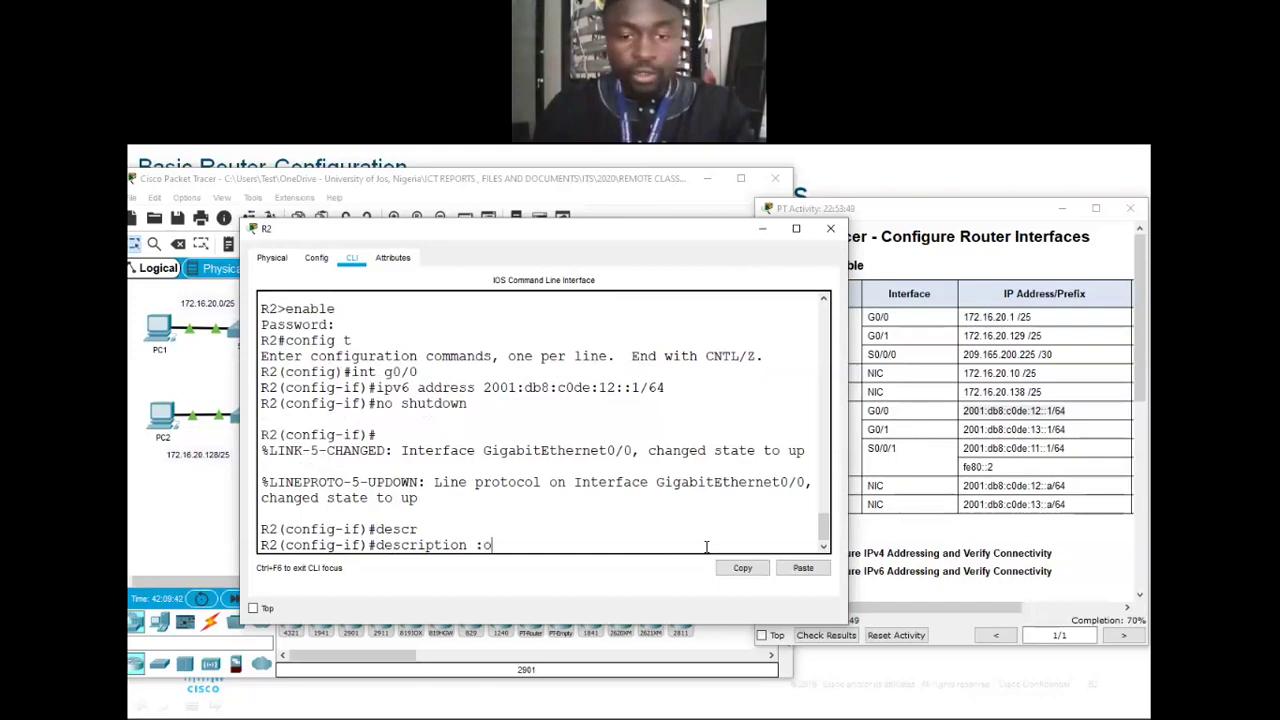
key(BackSpace)
key(BackSpace)
text(Link to)
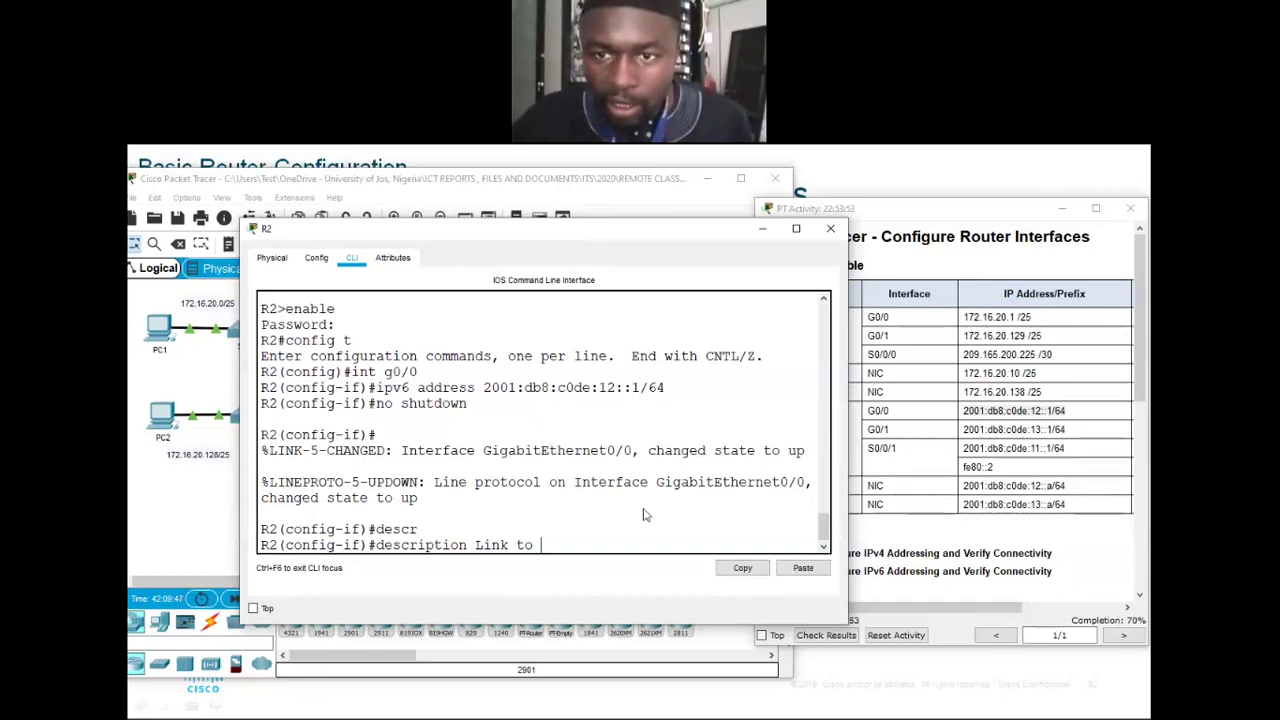
drag(418, 238, 405, 247)
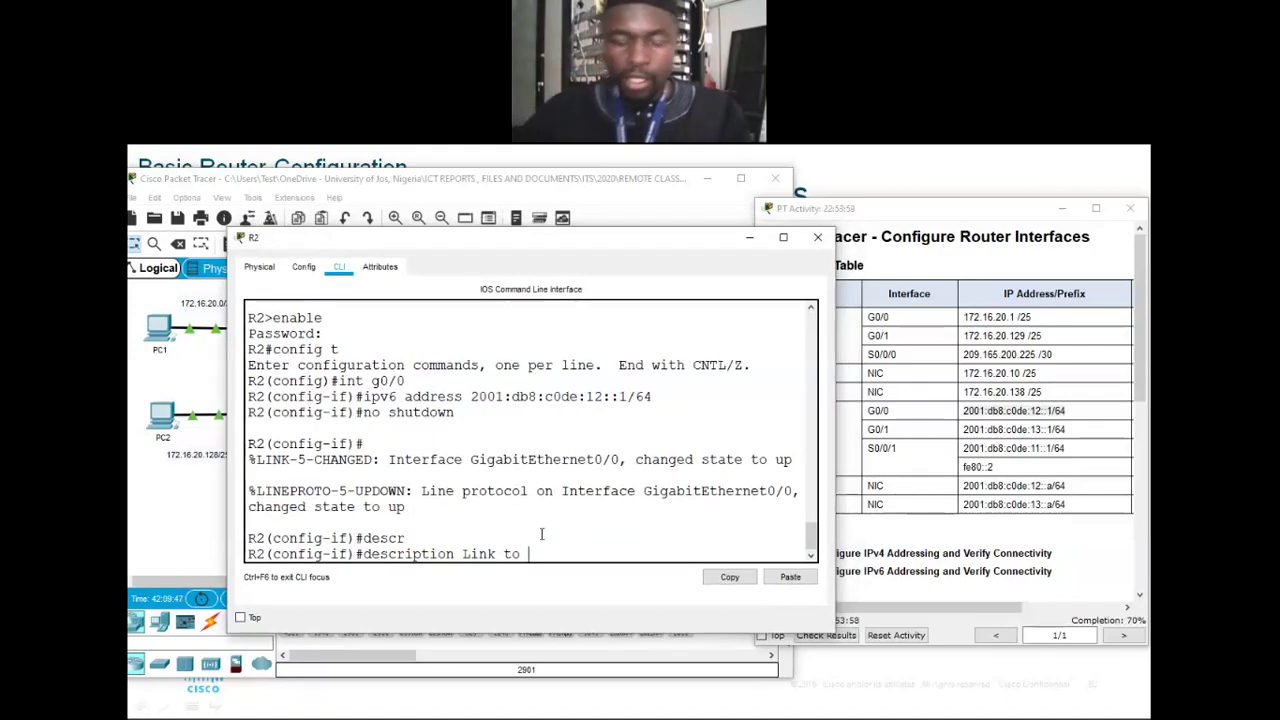
text(LAN )
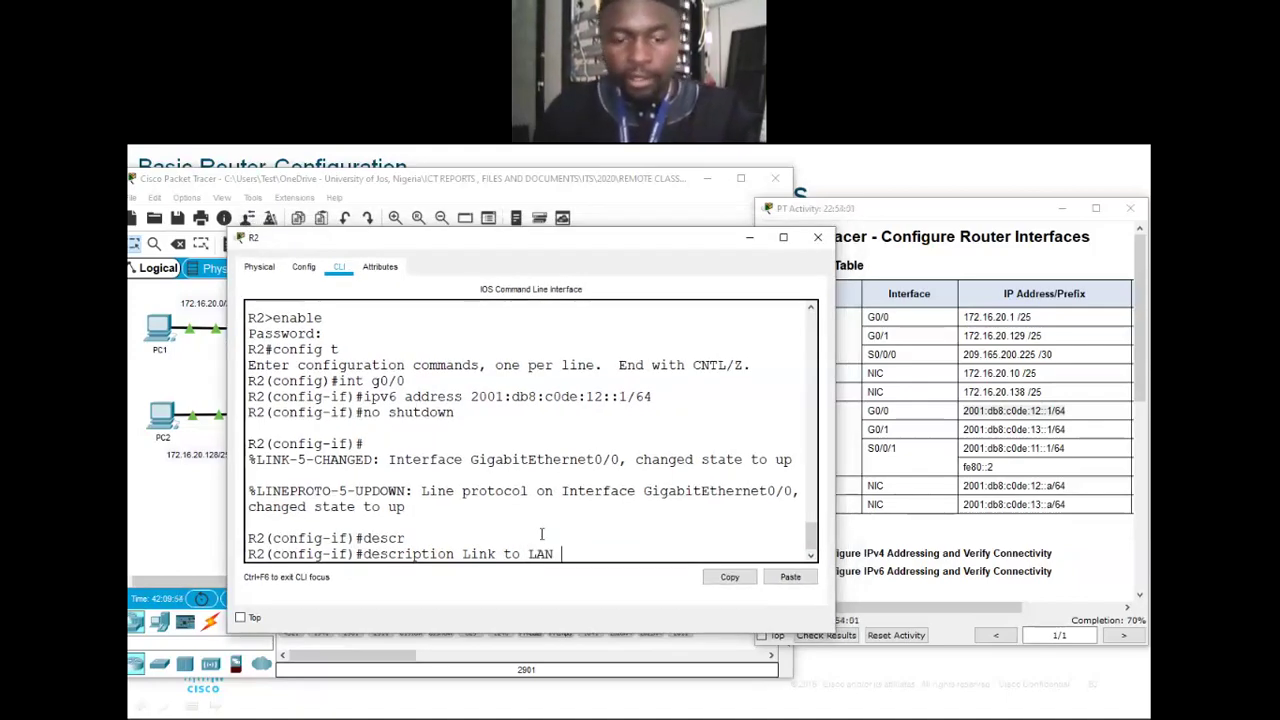
text(3)
key(Return)
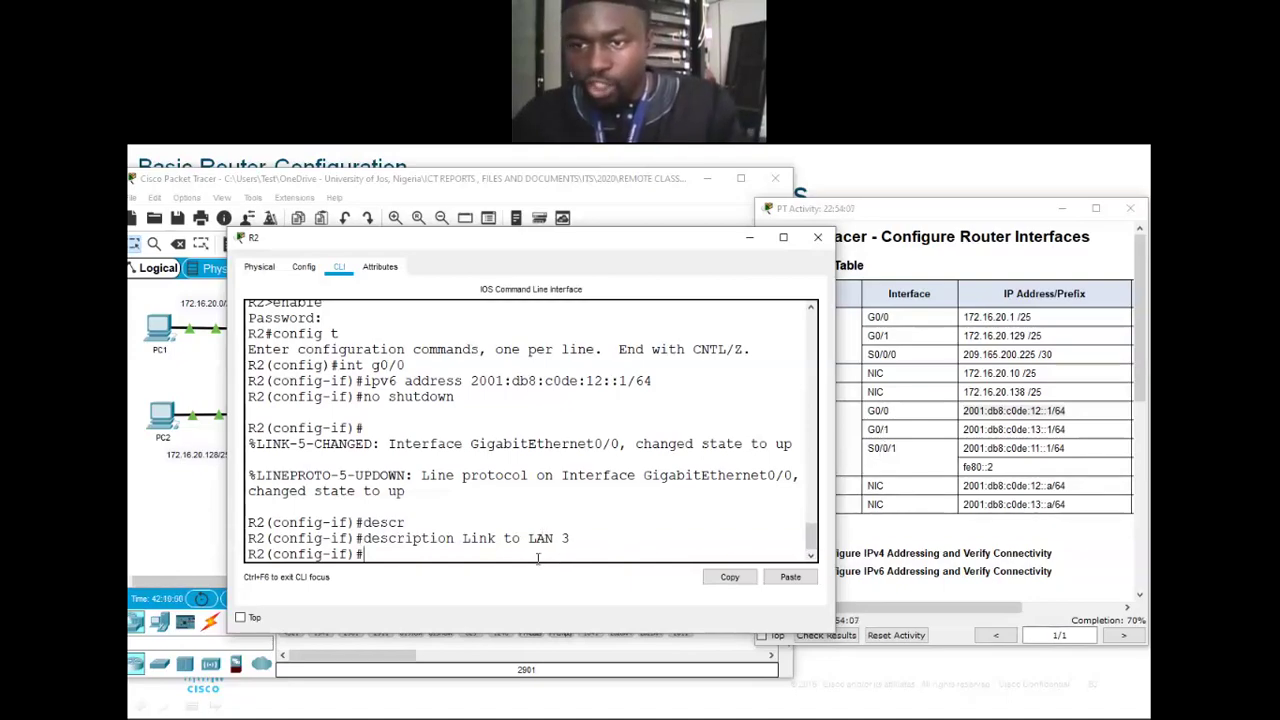
text(exit)
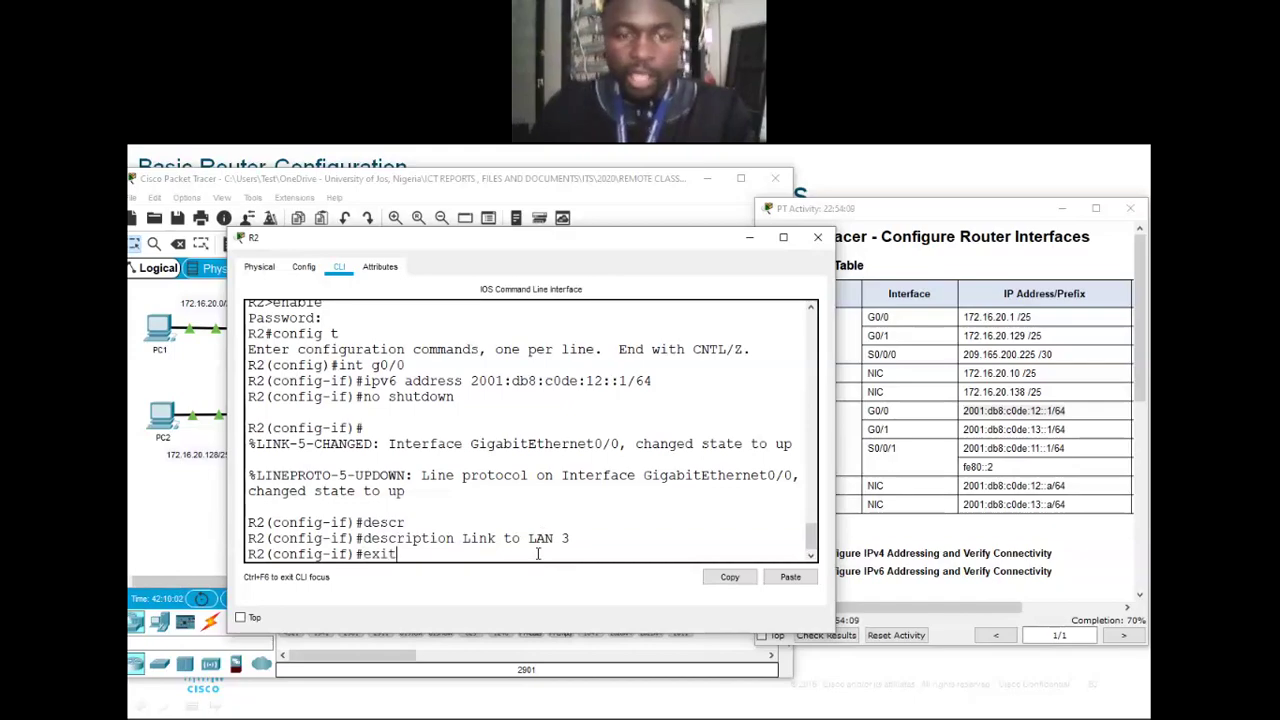
key(Return)
- Enter R2's interface G0/1 configuration and copy its IPv6 address from the addressing table
text(int)
key(Tab)
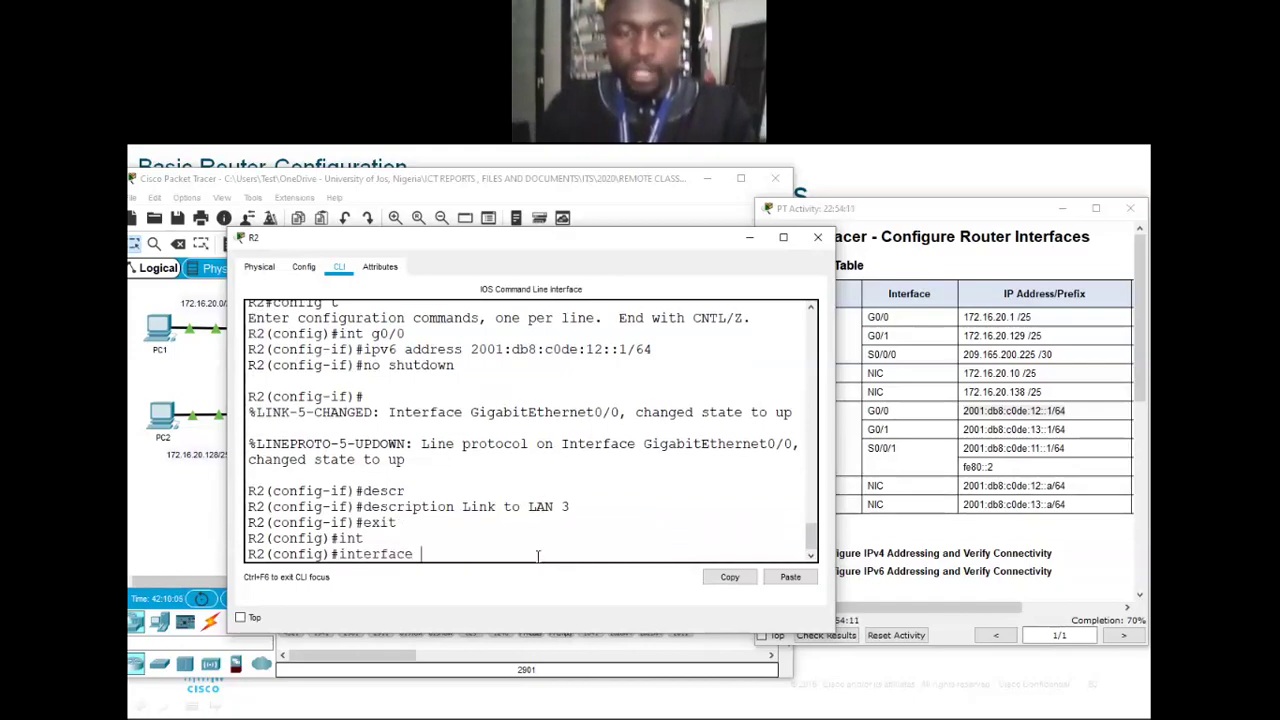
text(g0/1)
key(Return)
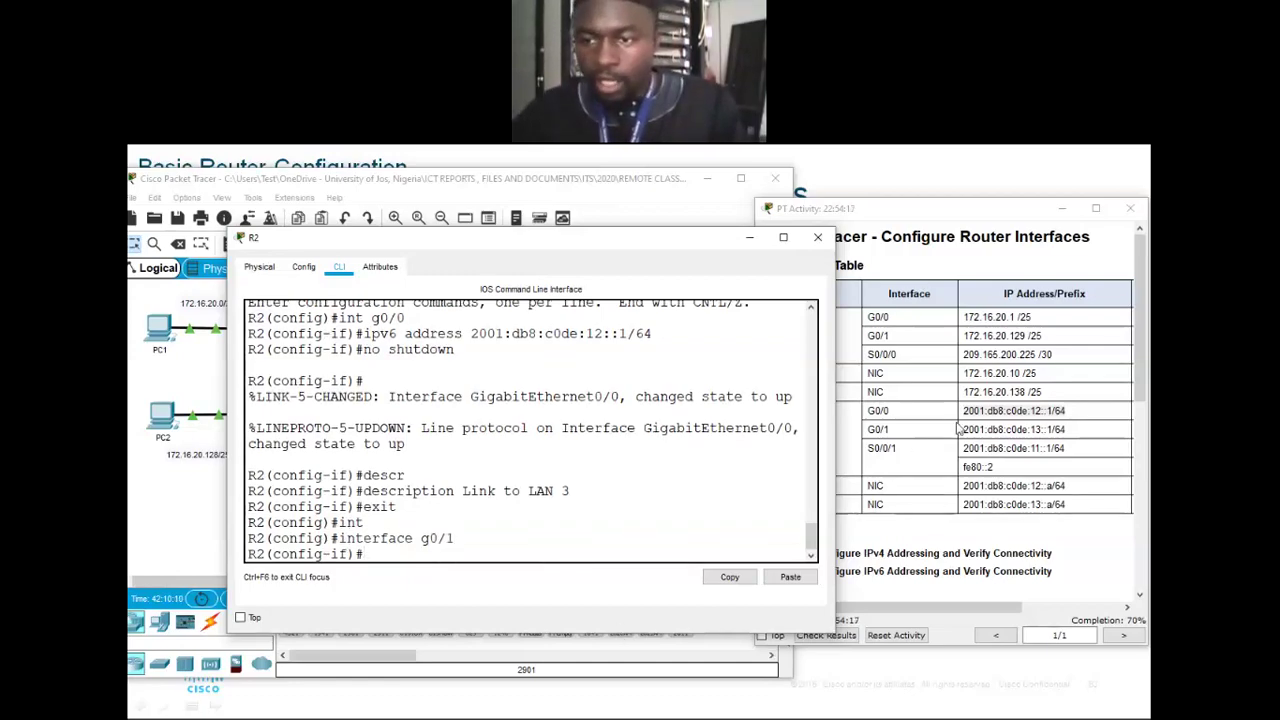
click(965, 431)
drag(965, 431, 1068, 431)
key(ctrl+c)
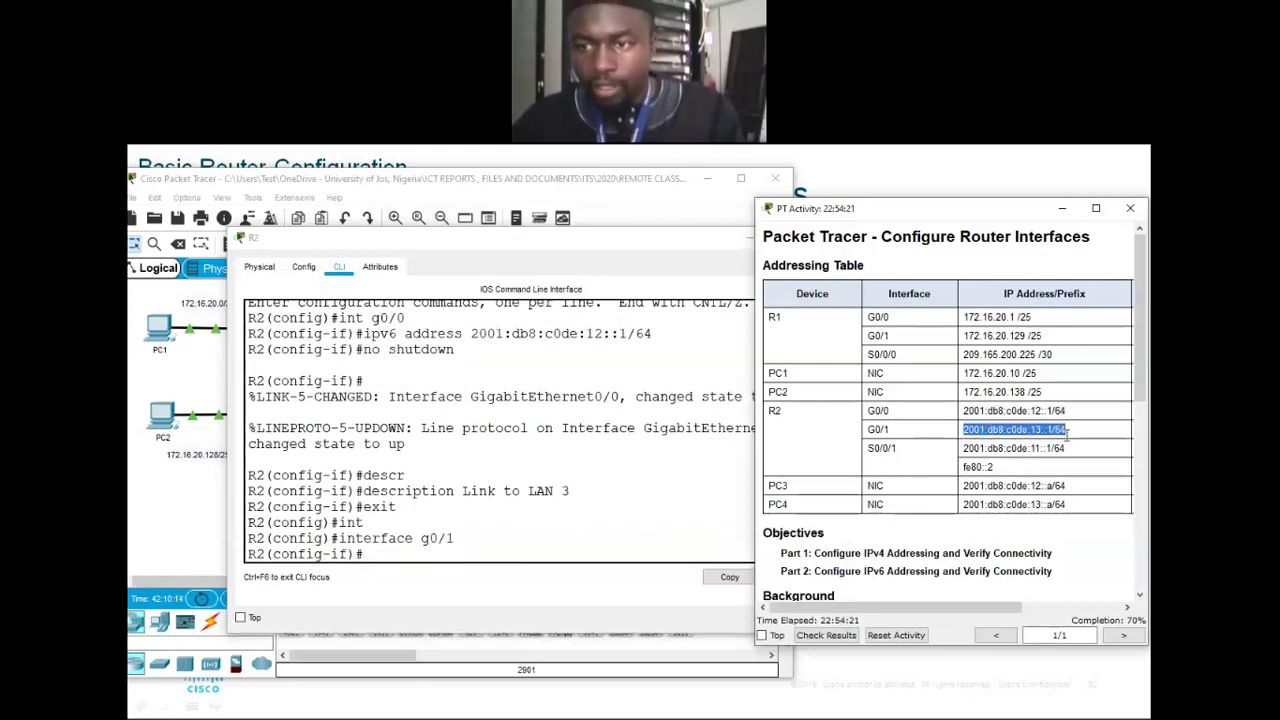
click(509, 552)
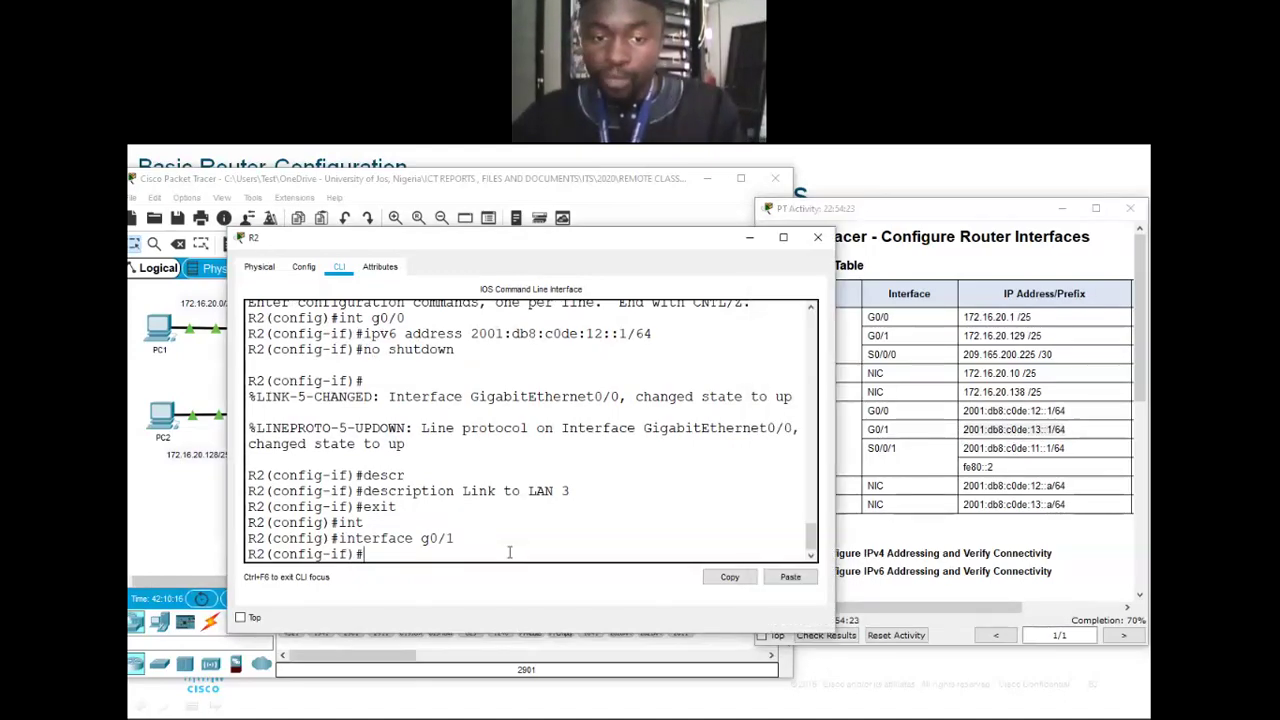
- Assign G0/1 the IPv6 address 2001:db8:c0de:13::1/64 and bring the interface up
text(ipv)
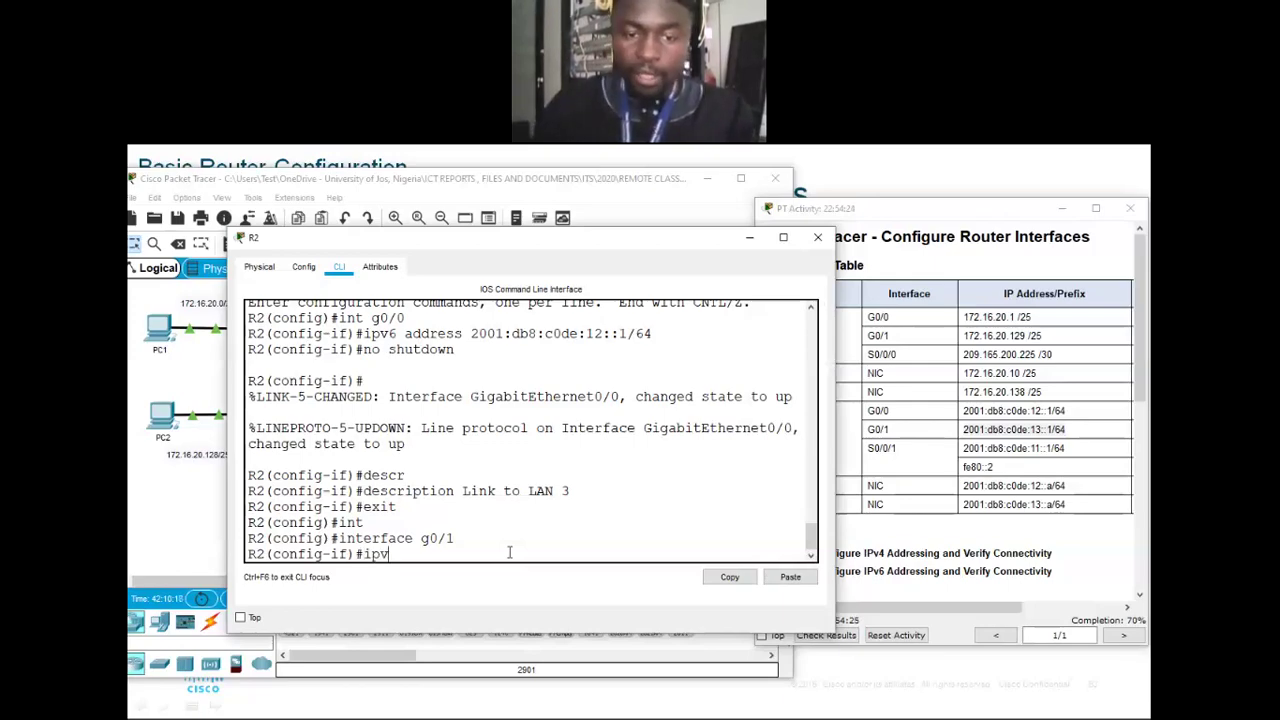
text(6 add)
key(Tab)
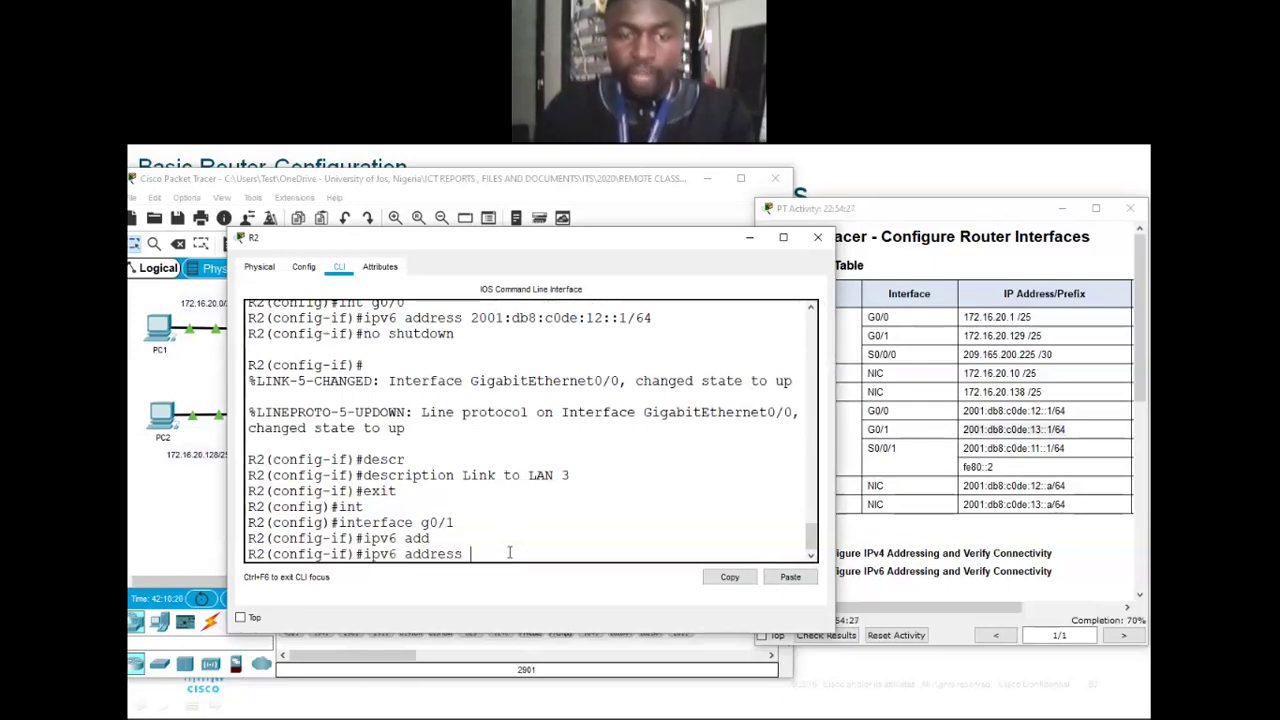
right_click(509, 552)
click(550, 585)
key(Return)
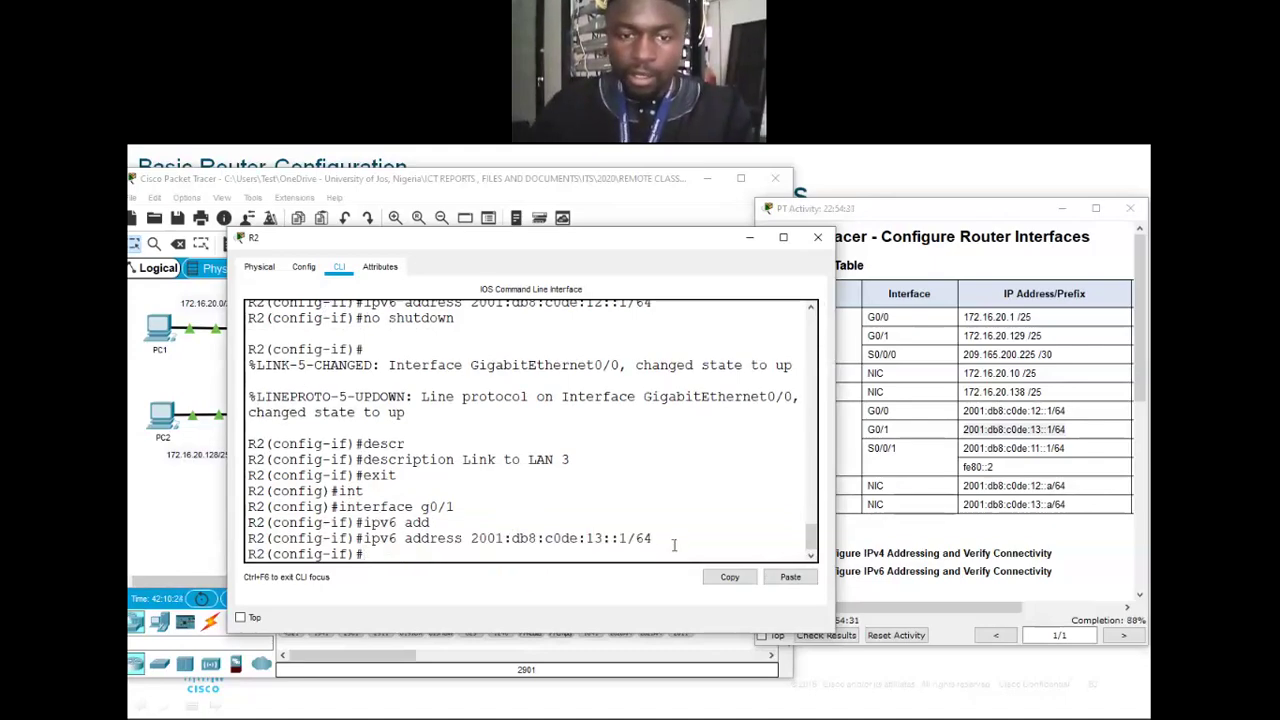
text(no s)
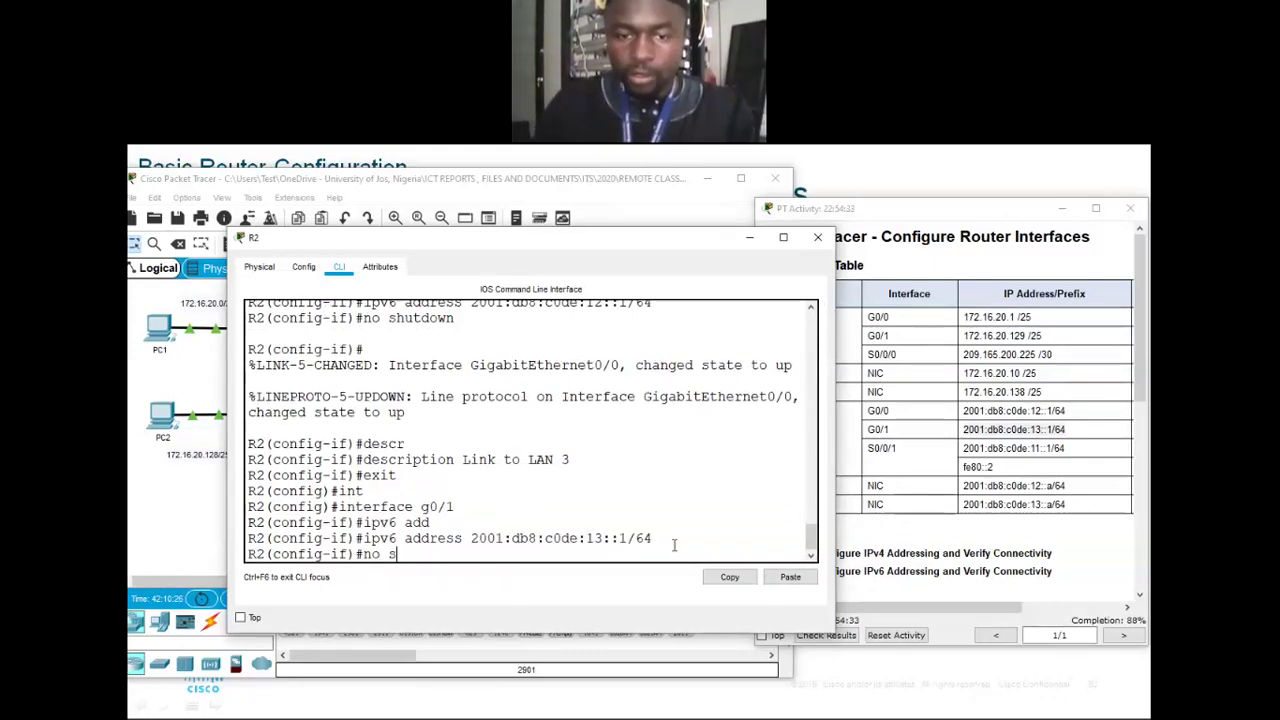
text(hutd)
key(Tab)
key(Return)
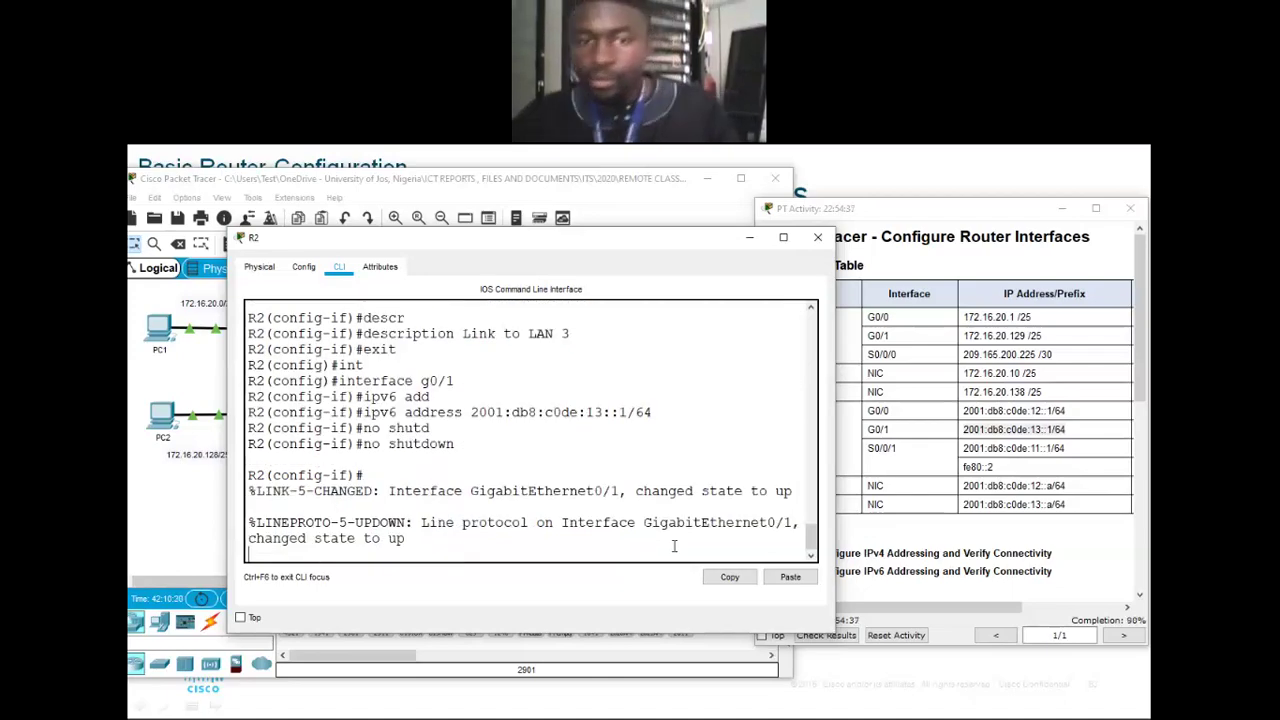
key(Return)
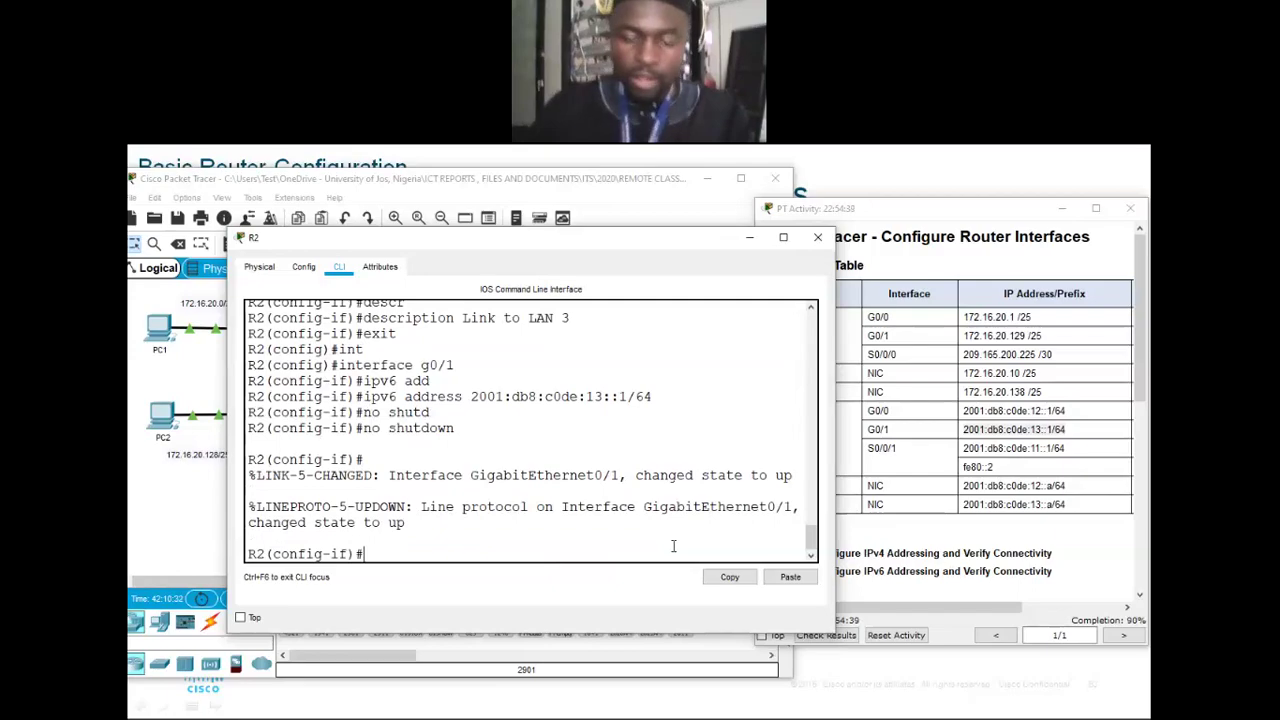
- Describe G0/1 as 'Link to LAN 4' and save the configuration with do wr
text(decr)
key(Tab)
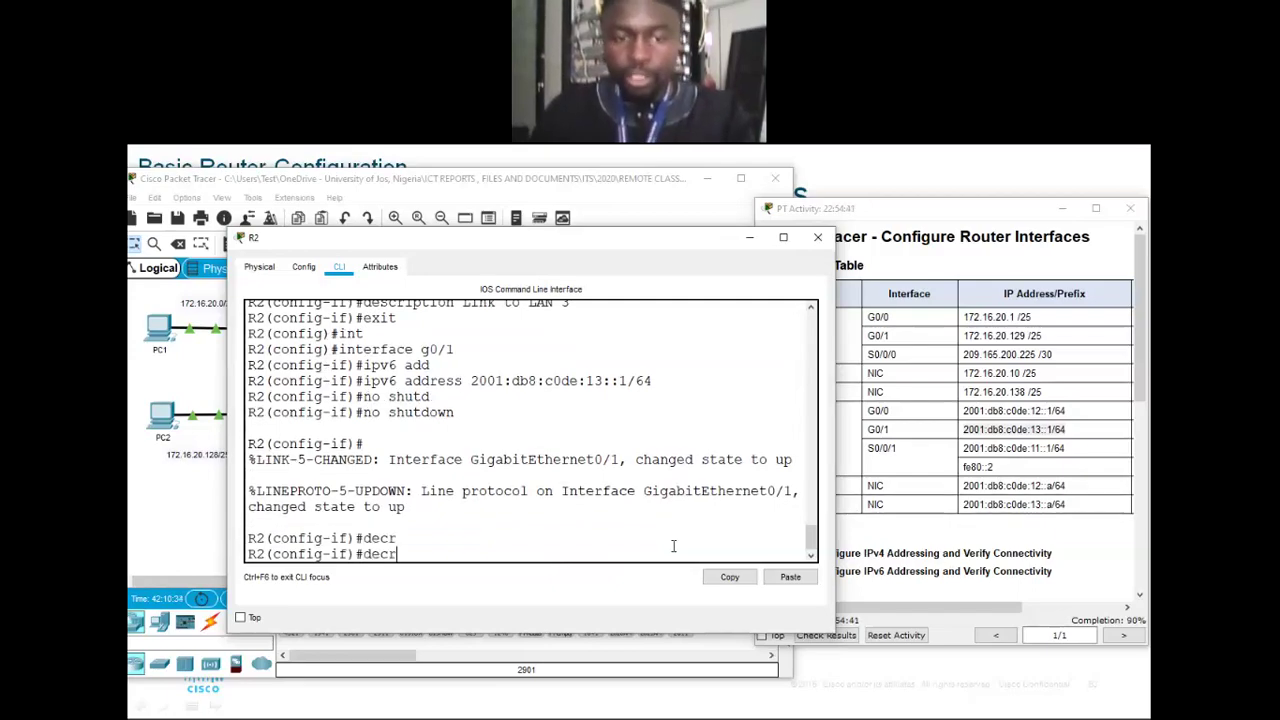
key(BackSpace)
key(BackSpace)
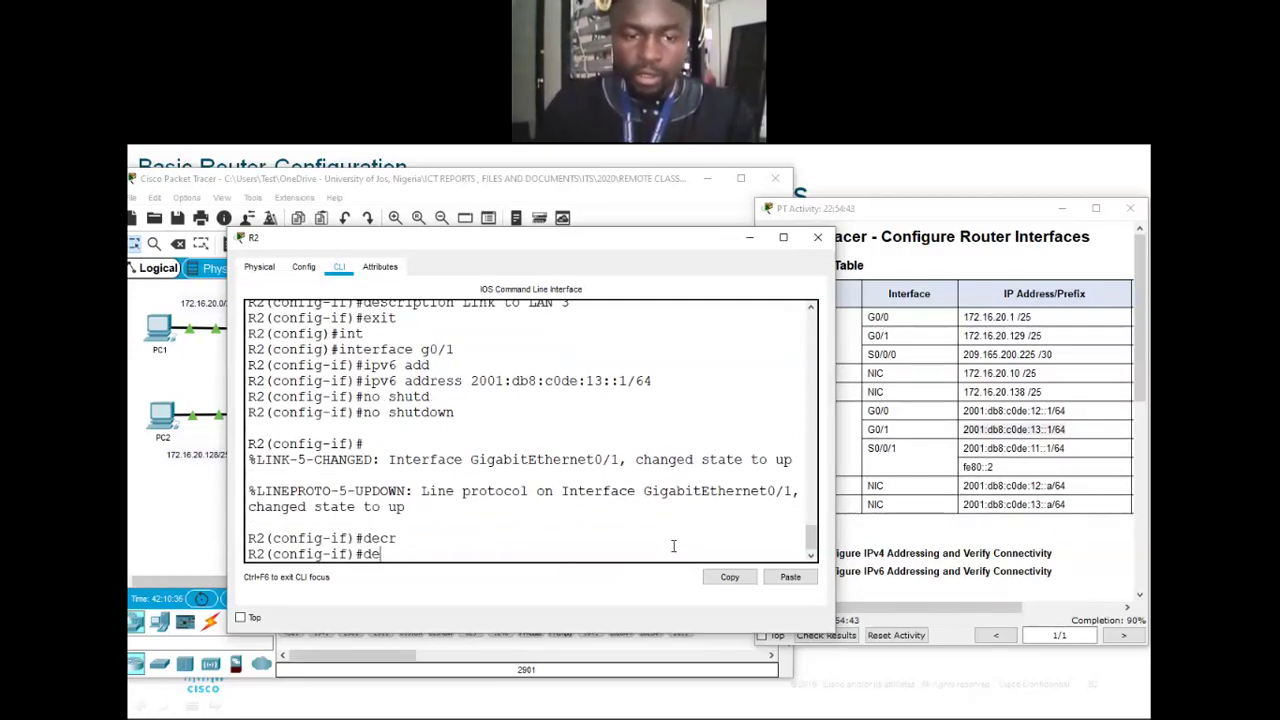
text(scr)
key(Tab)
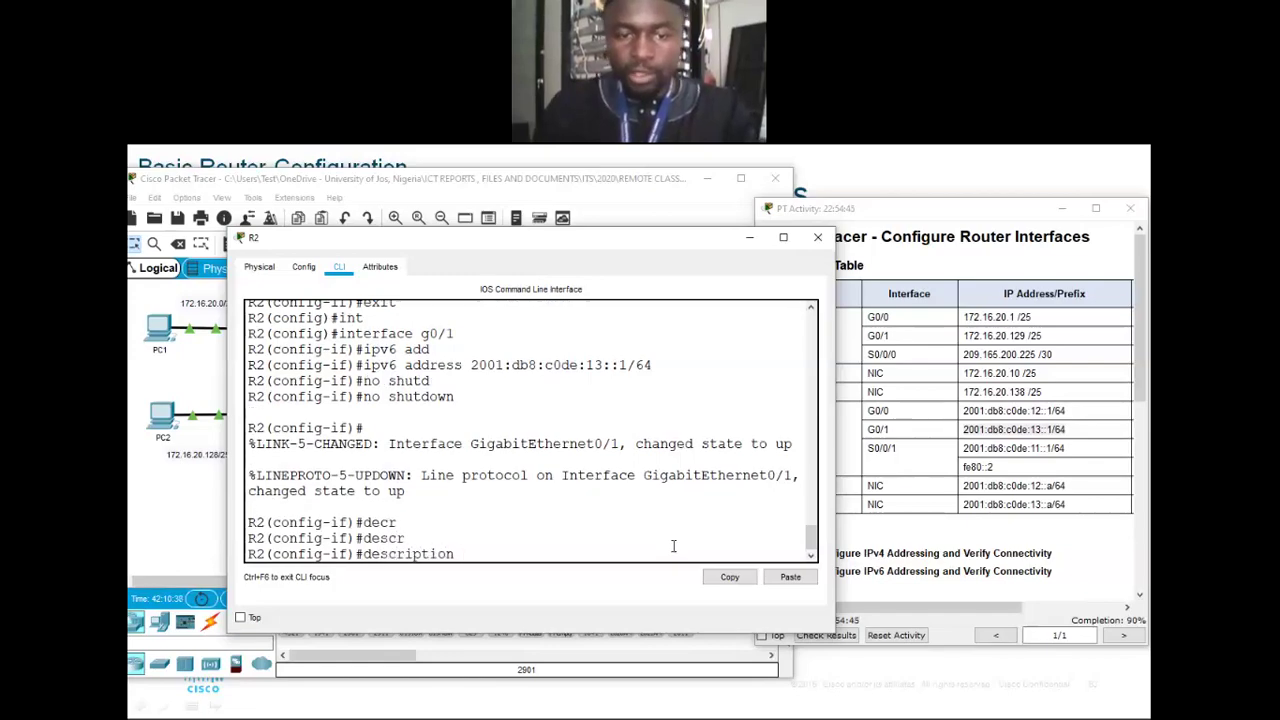
text(Link to LAN 4)
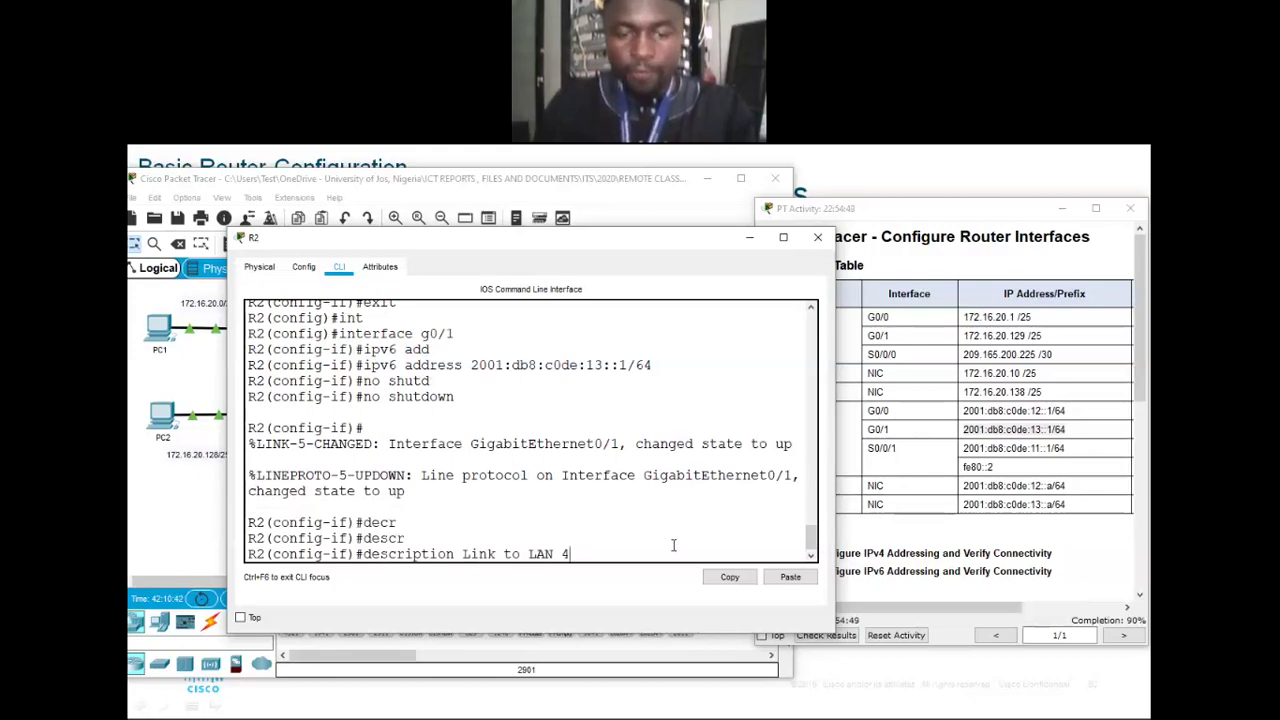
key(Return)
text(do wr)
key(Return)
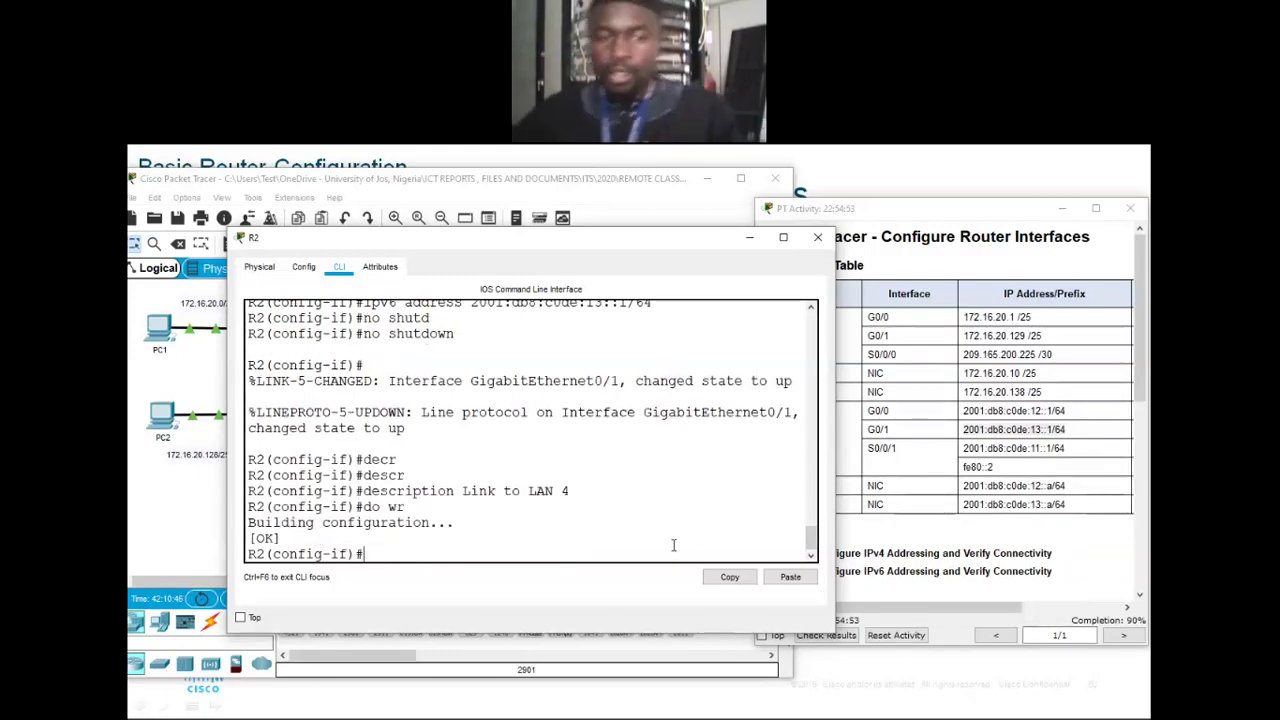
click(962, 454)
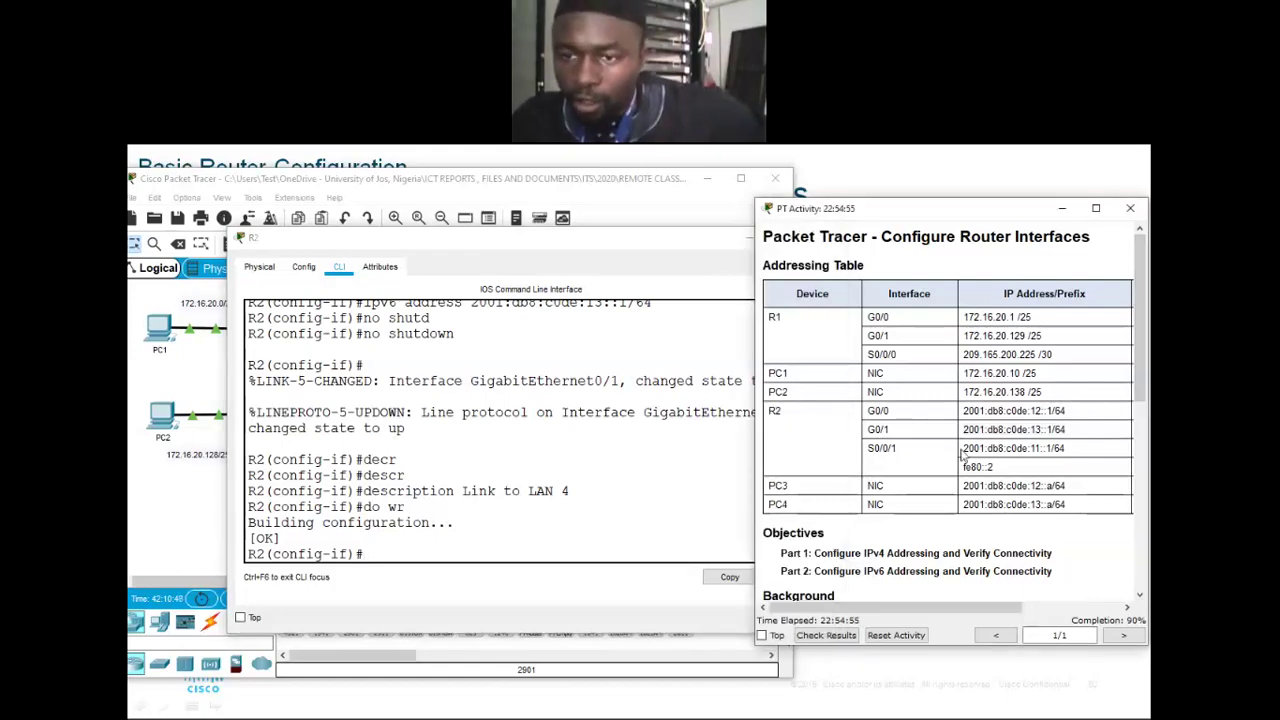
- Copy PC3's IPv6 address from the table, close R2's window, and widen the workspace to show PC3 and PC4
scroll(950, 556, down, 5)
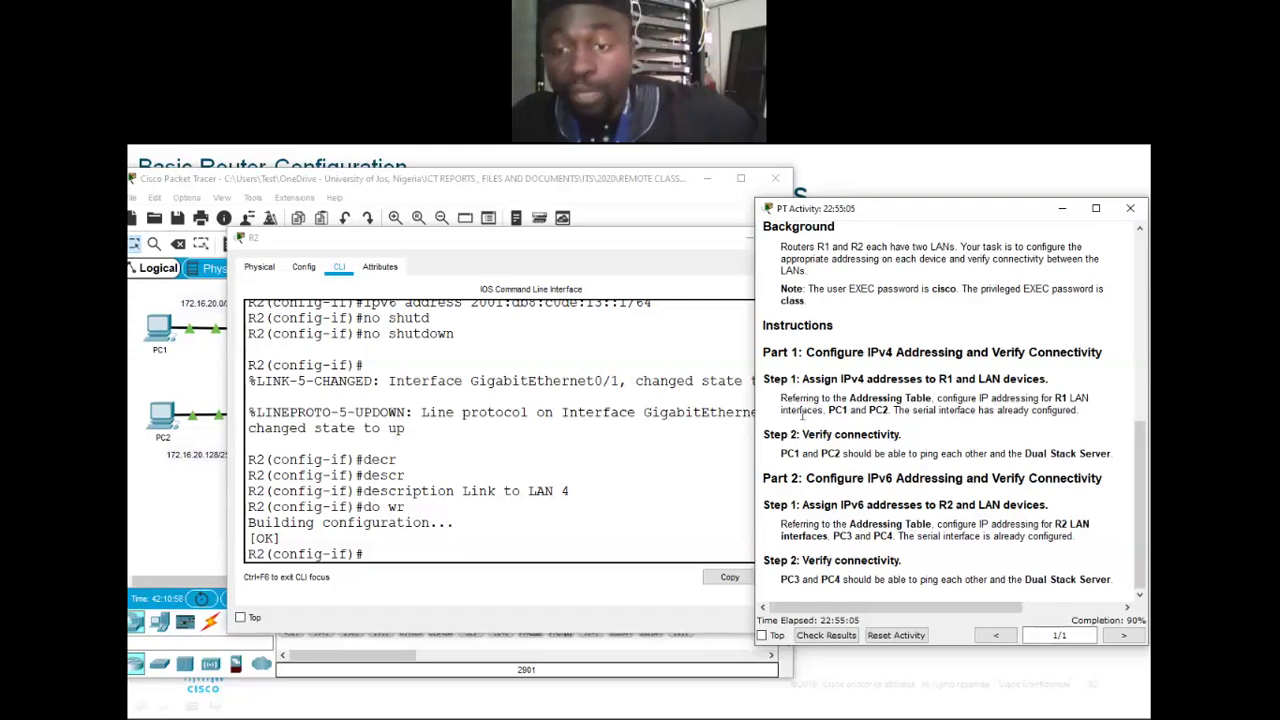
scroll(930, 490, up, 5)
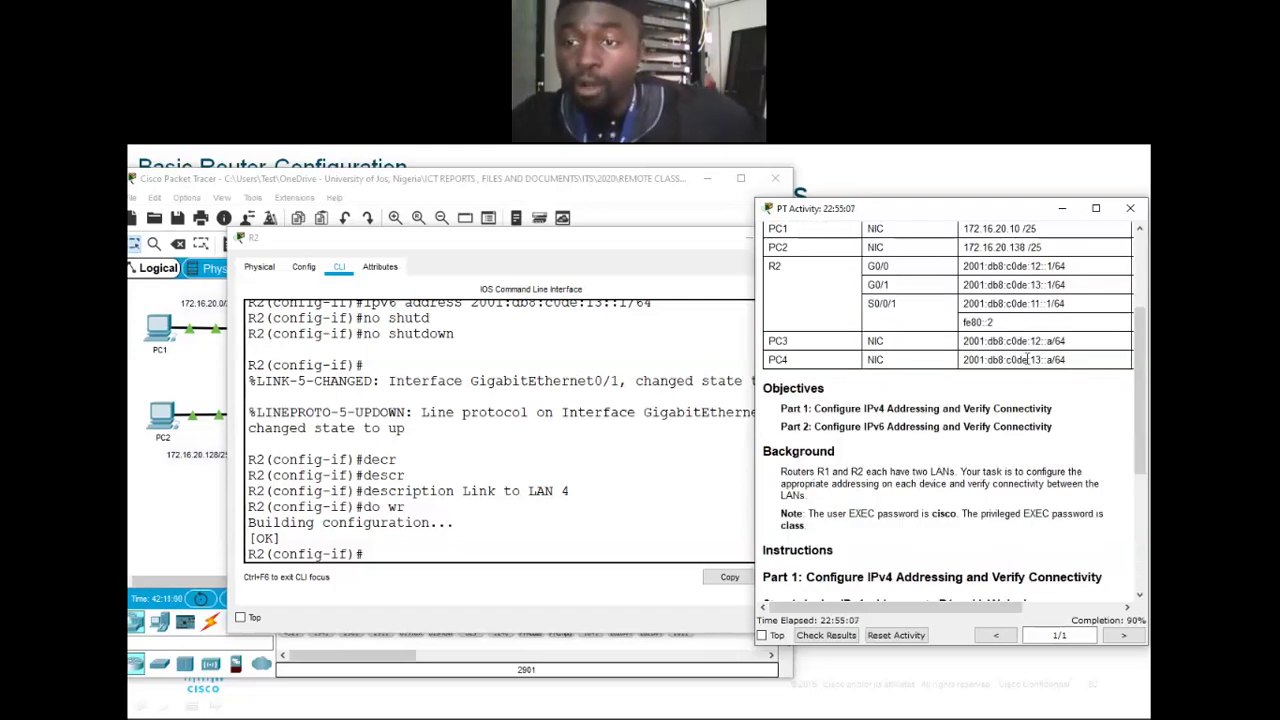
drag(964, 340, 1068, 341)
key(ctrl+c)
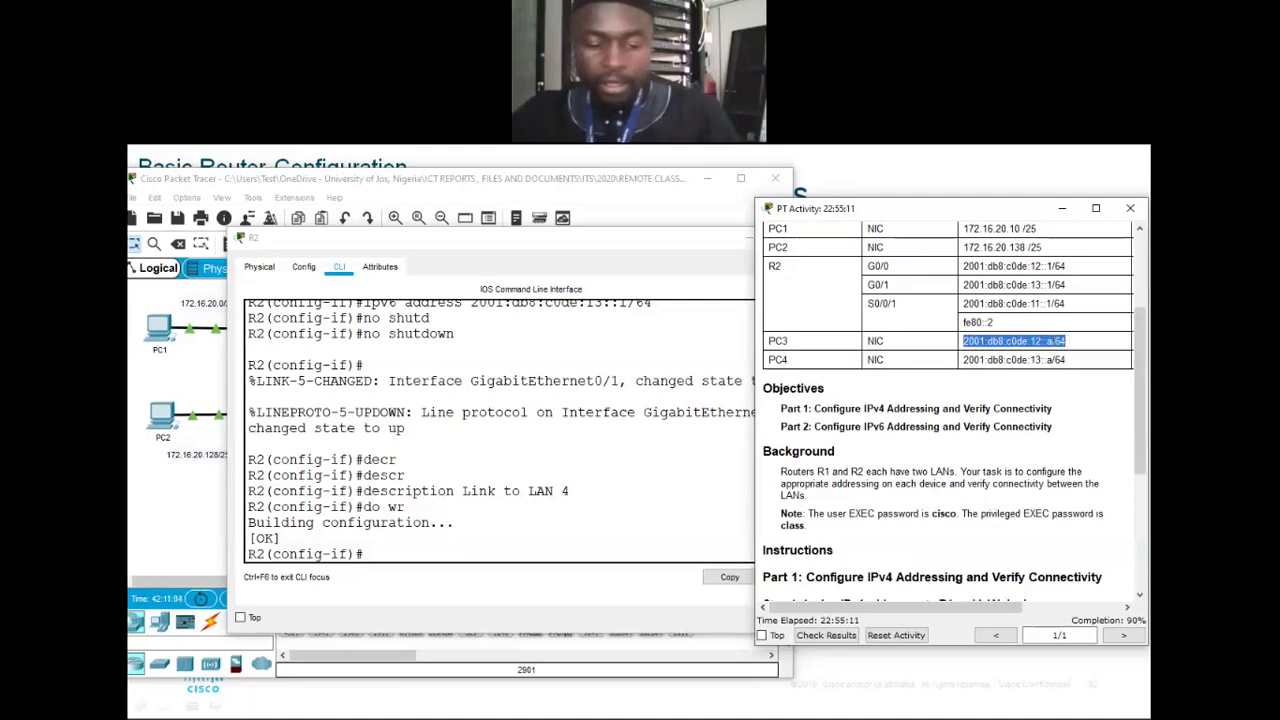
click(740, 248)
click(812, 237)
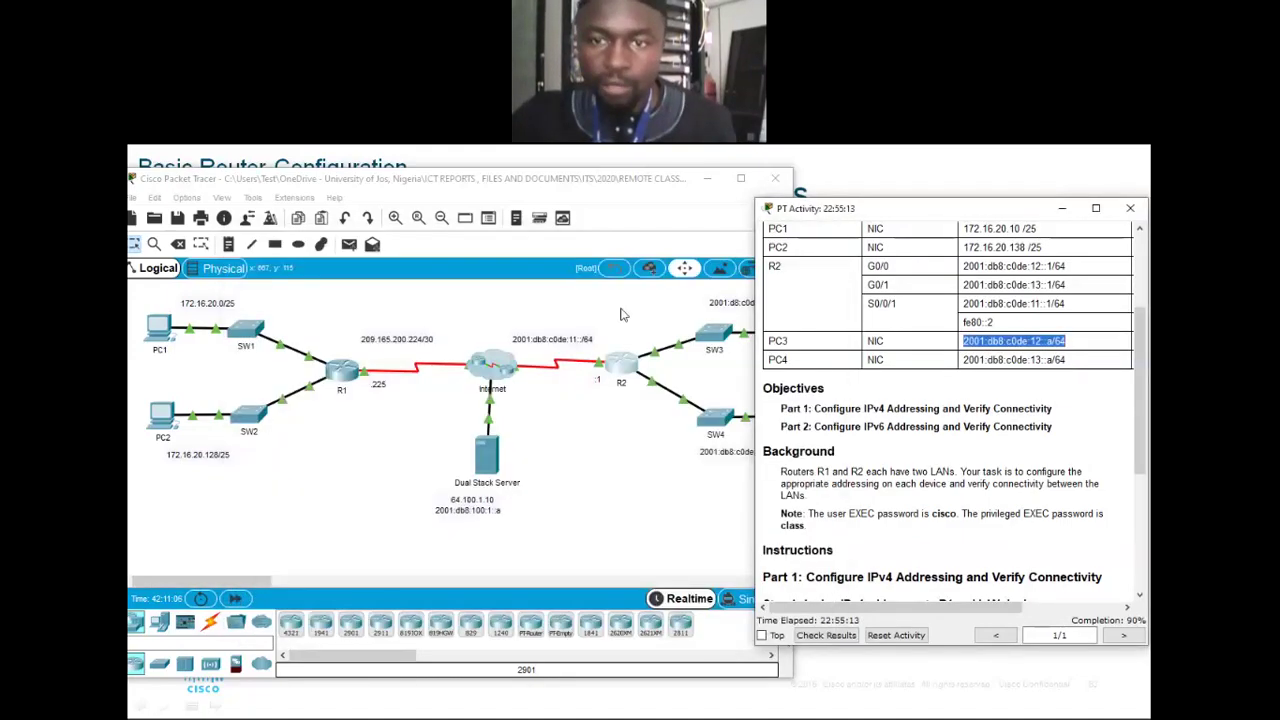
click(584, 487)
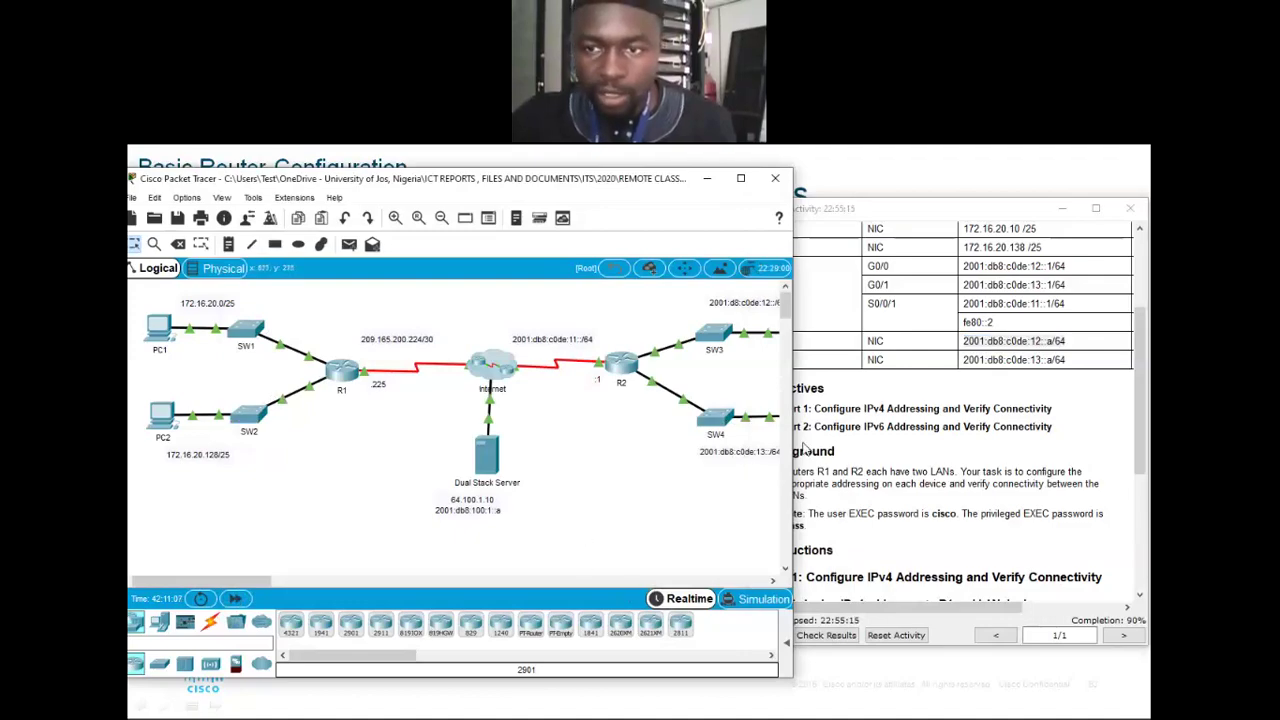
drag(792, 448, 870, 446)
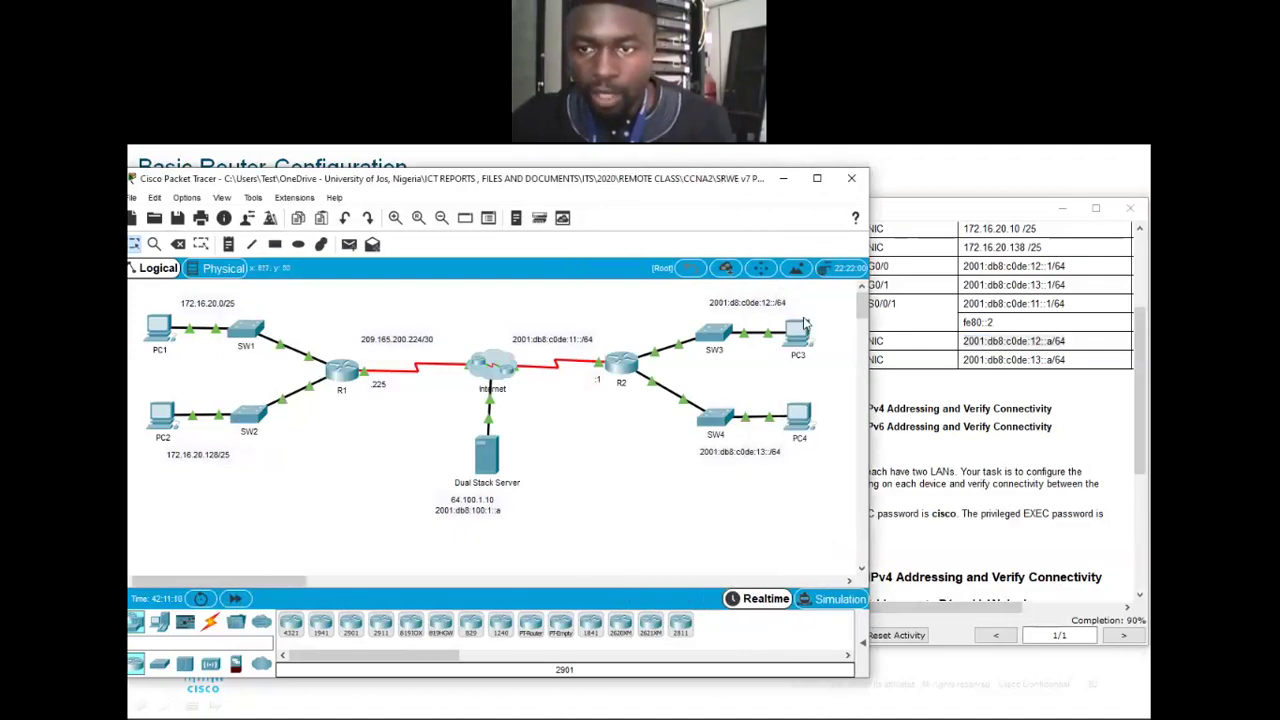
- In PC3's IP Configuration, set static IPv6 address 2001:db8:c0de:12::a with prefix 64
click(797, 332)
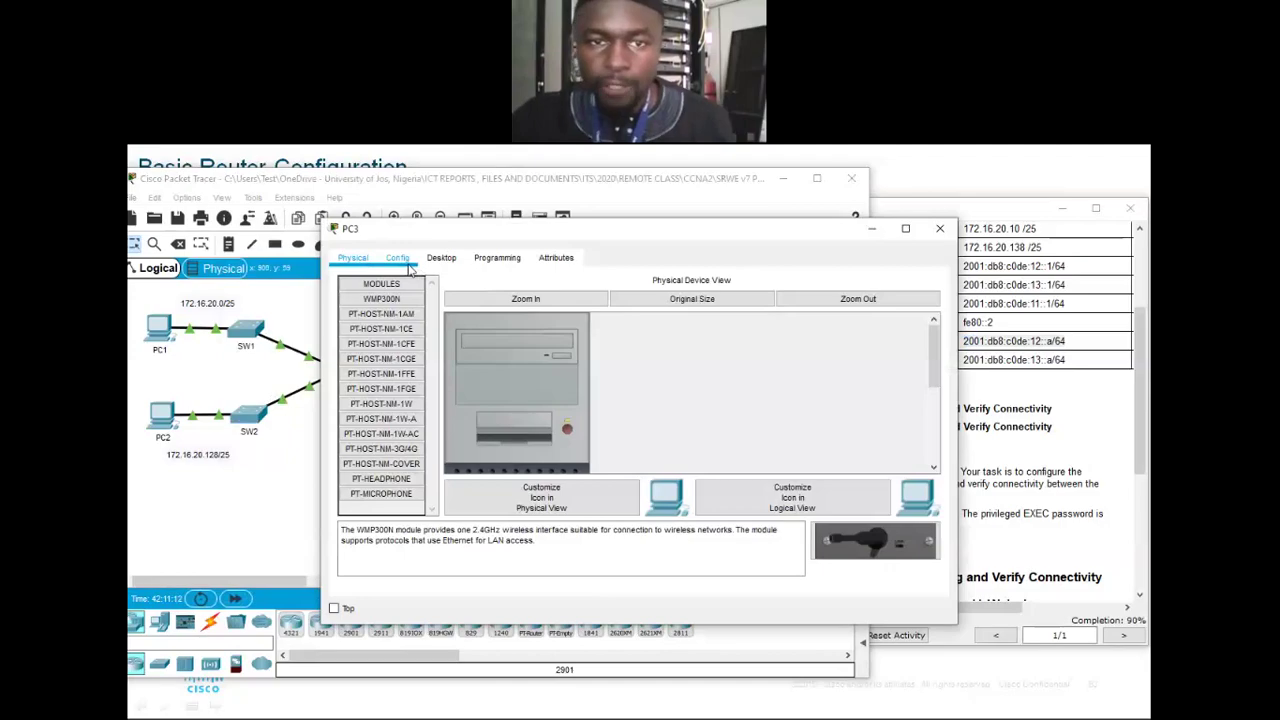
click(441, 258)
click(382, 337)
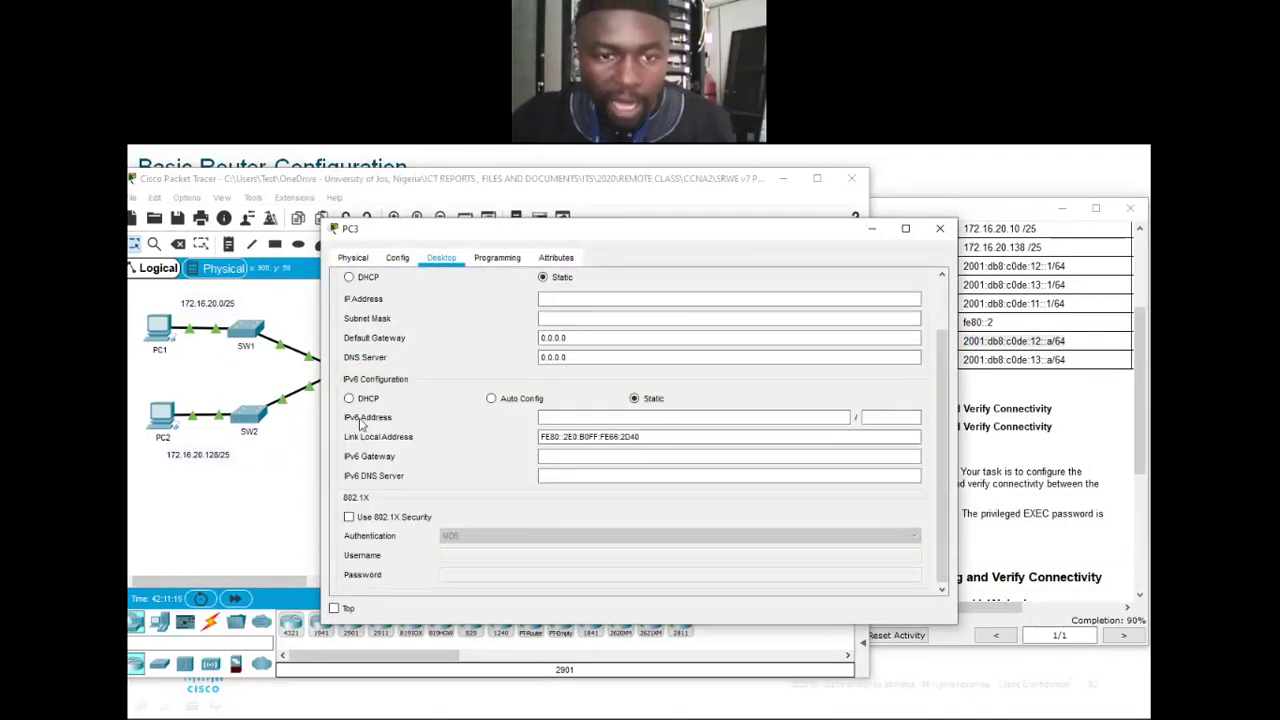
click(547, 418)
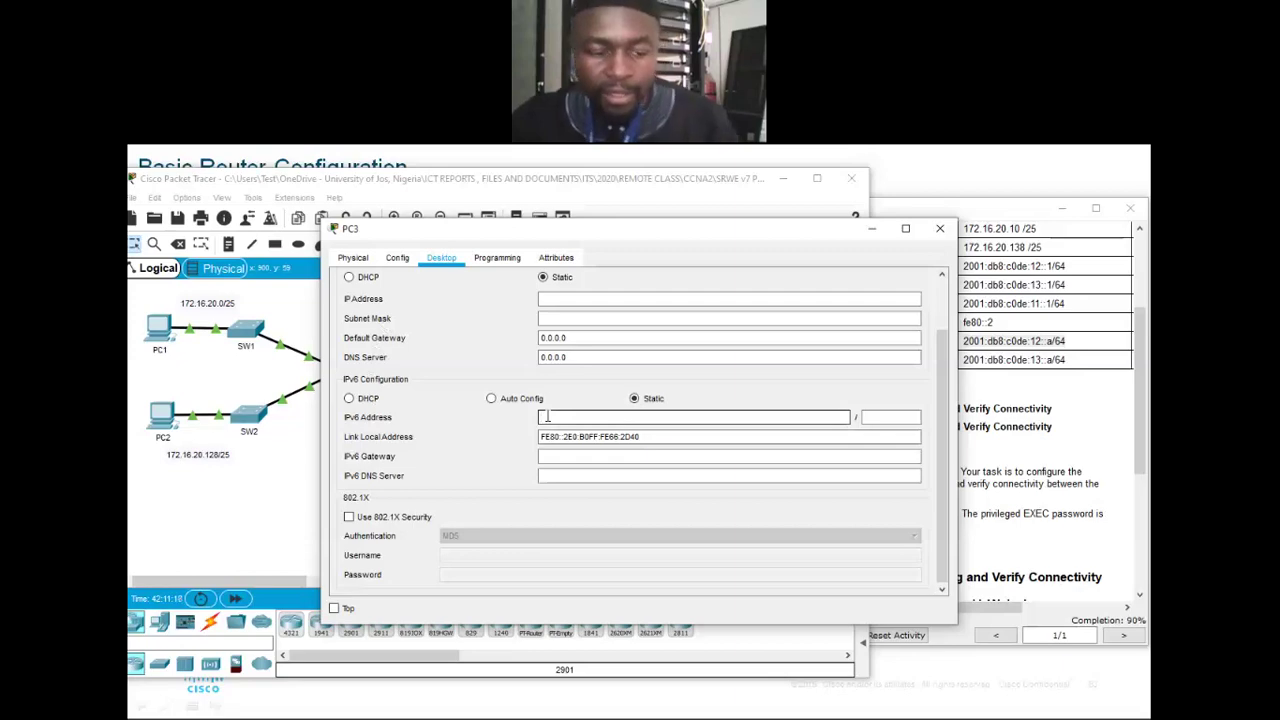
key(ctrl+v)
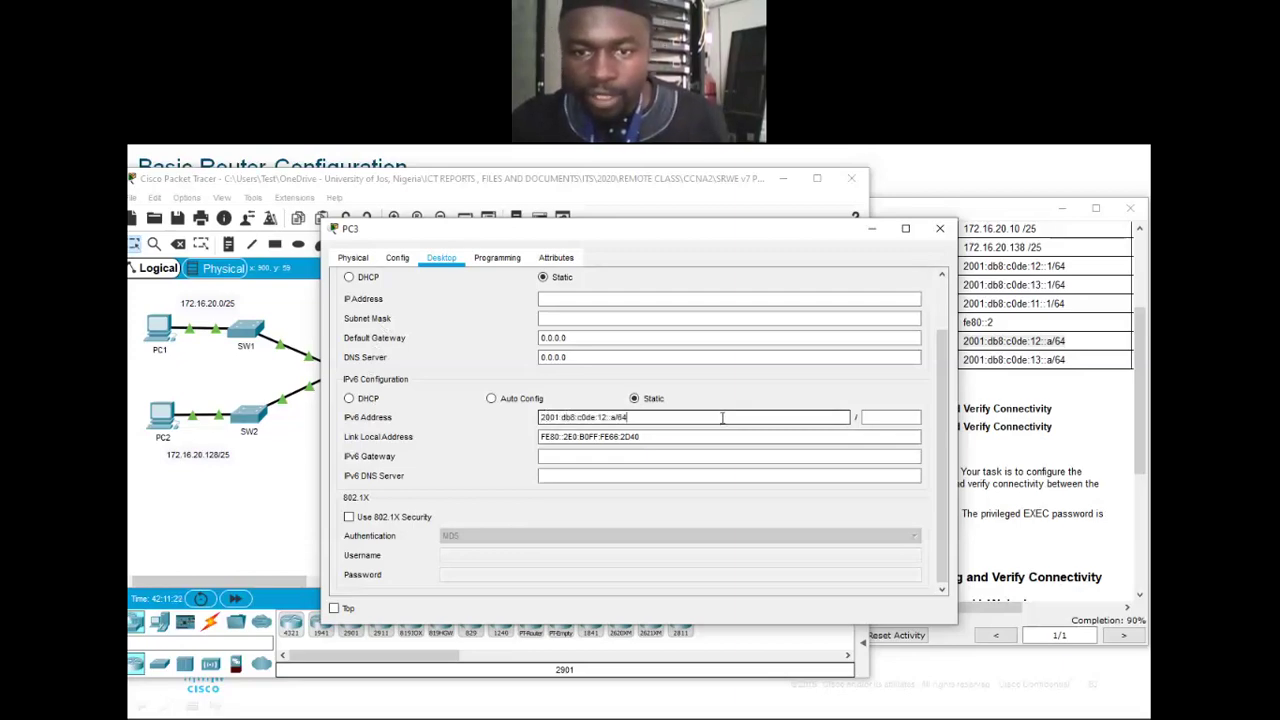
key(BackSpace)
key(BackSpace)
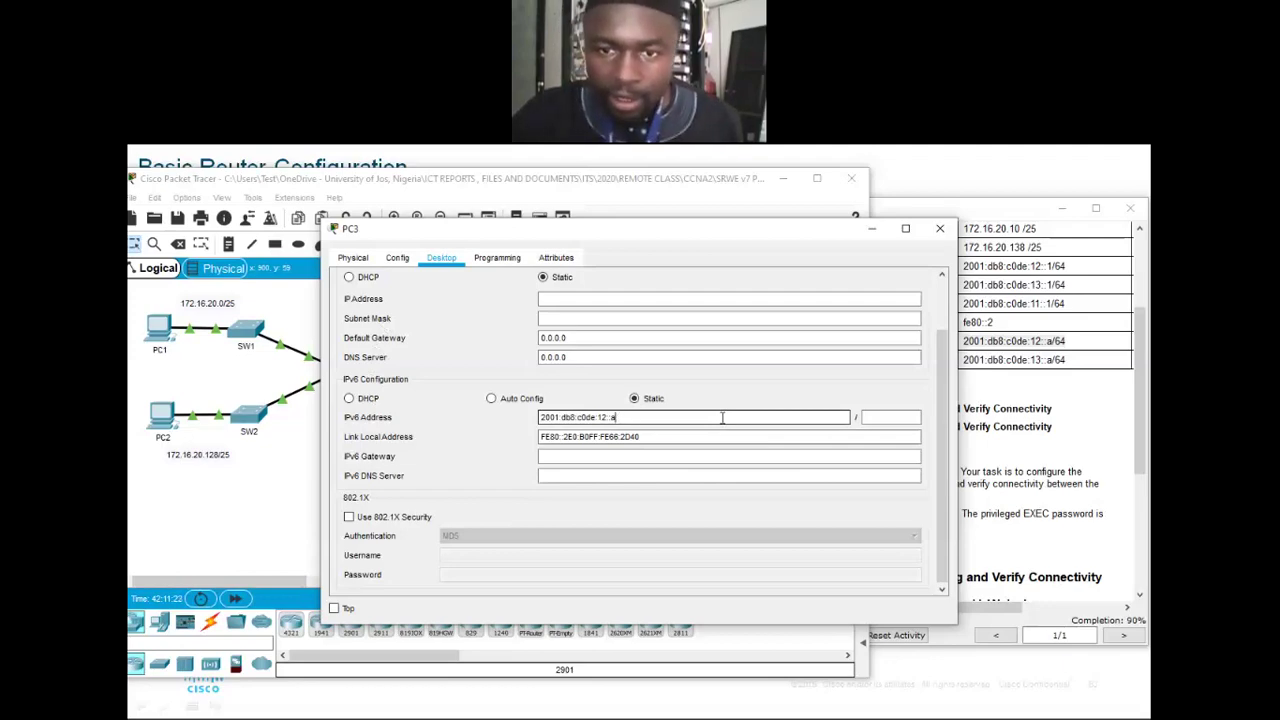
click(890, 416)
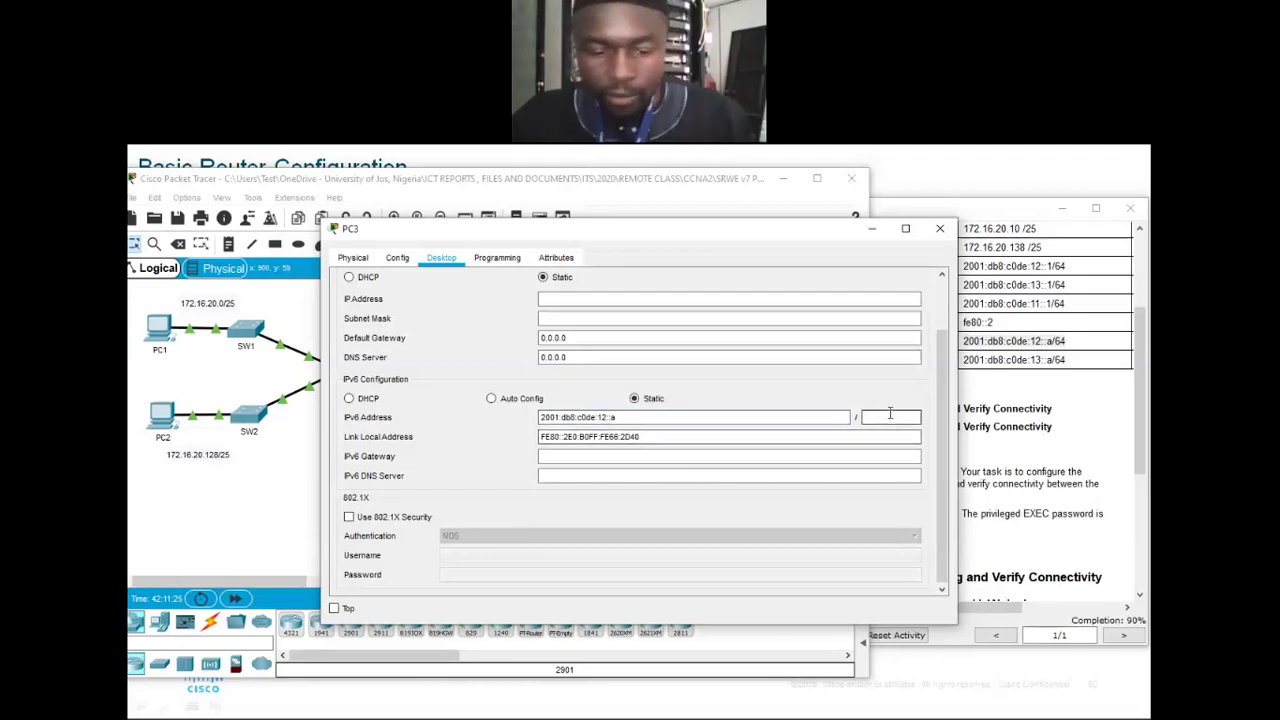
text(64)
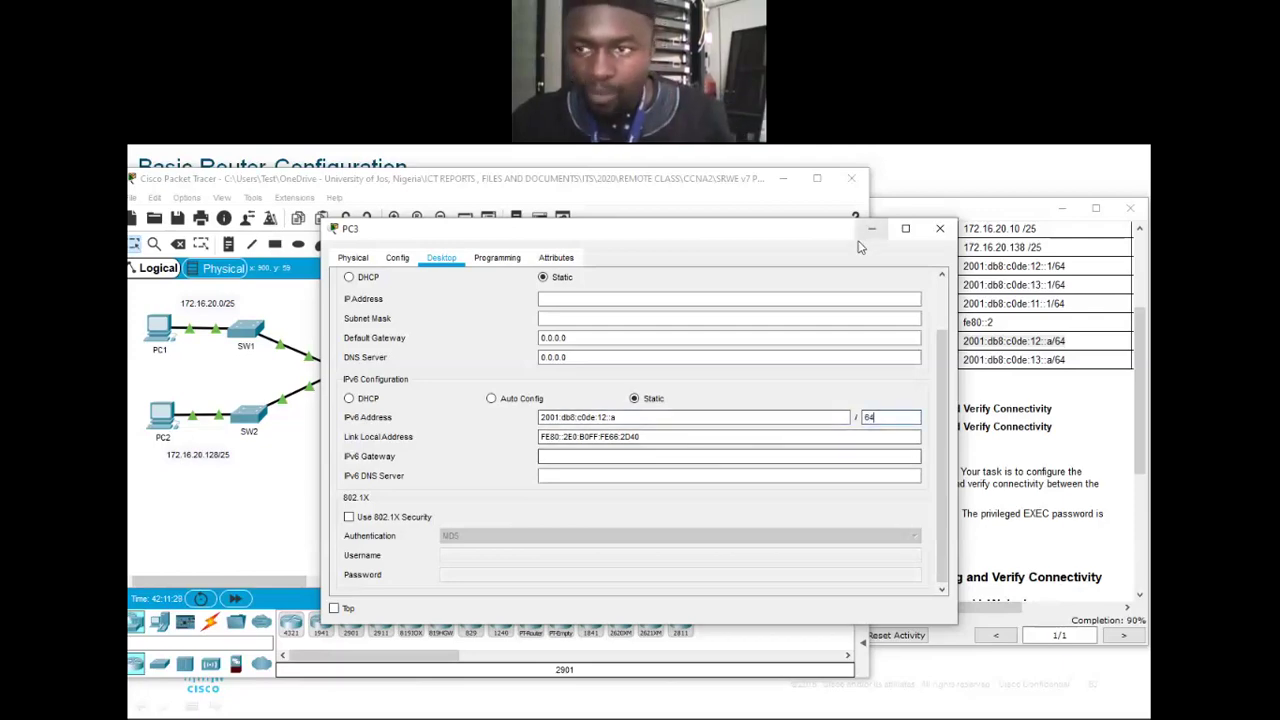
- Copy R2's G0/0 address and paste 2001:db8:c0de:12::1/64 as PC3's IPv6 gateway
click(1016, 341)
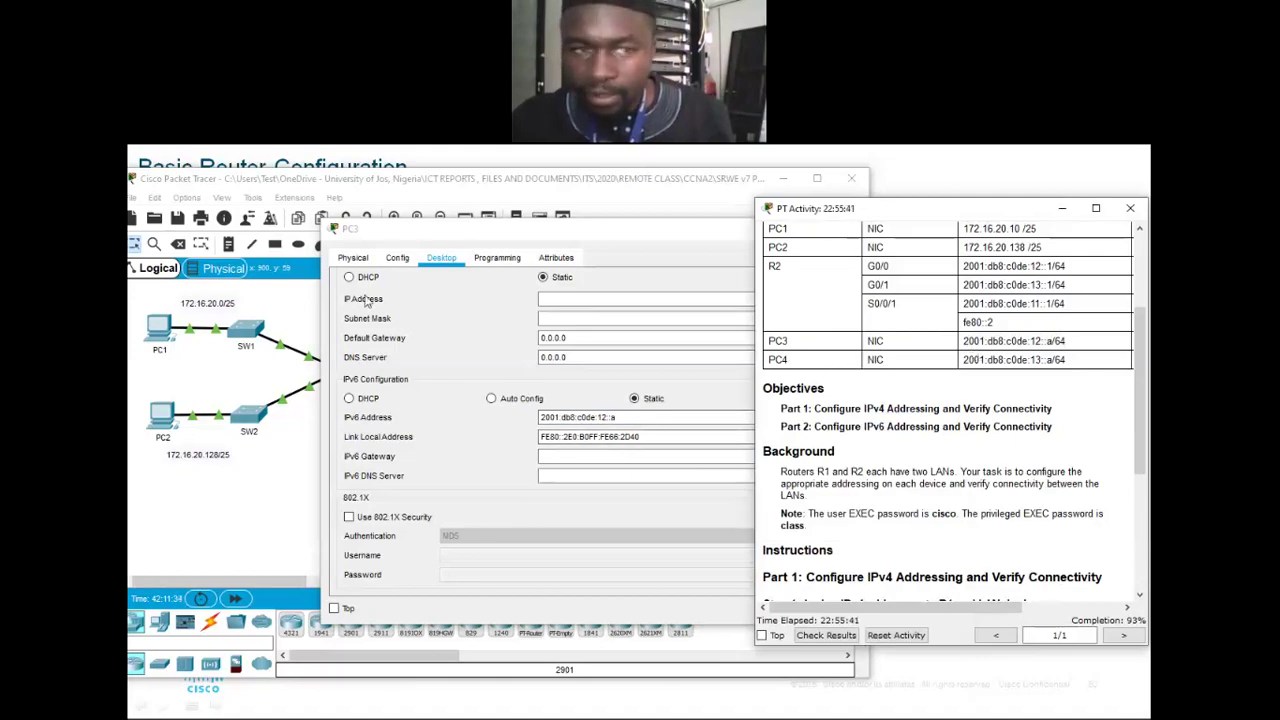
click(264, 546)
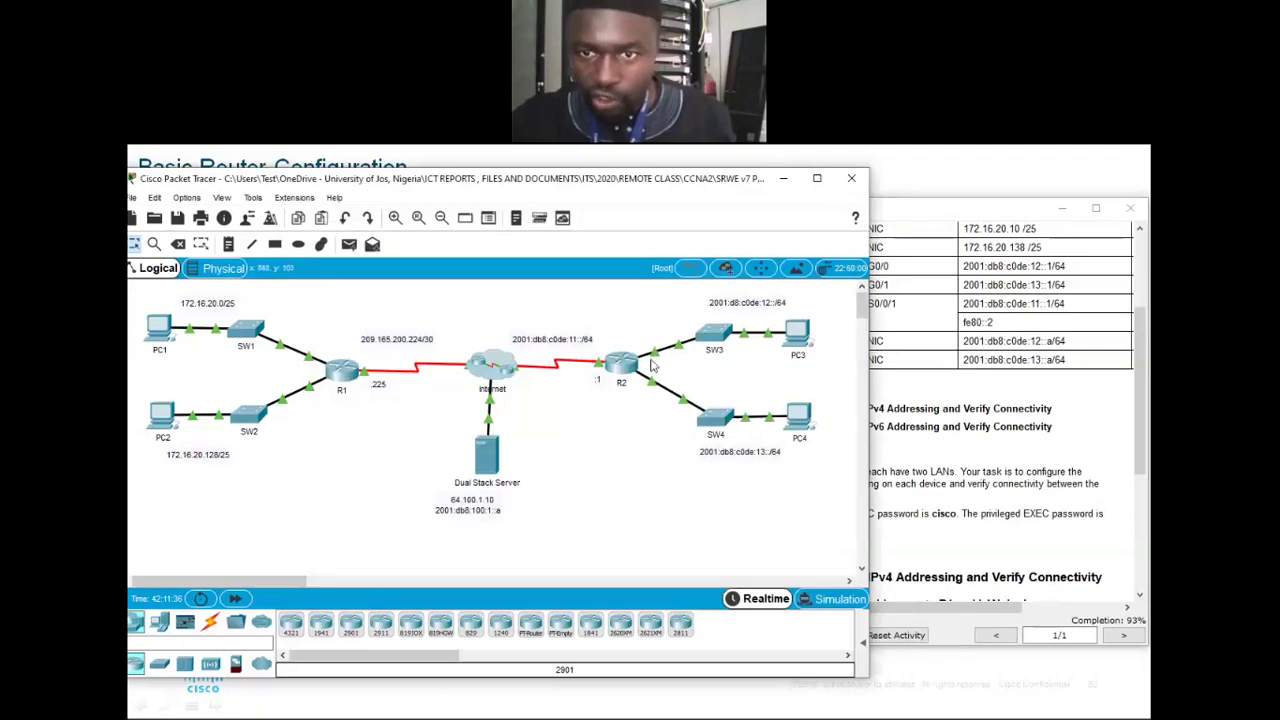
click(992, 339)
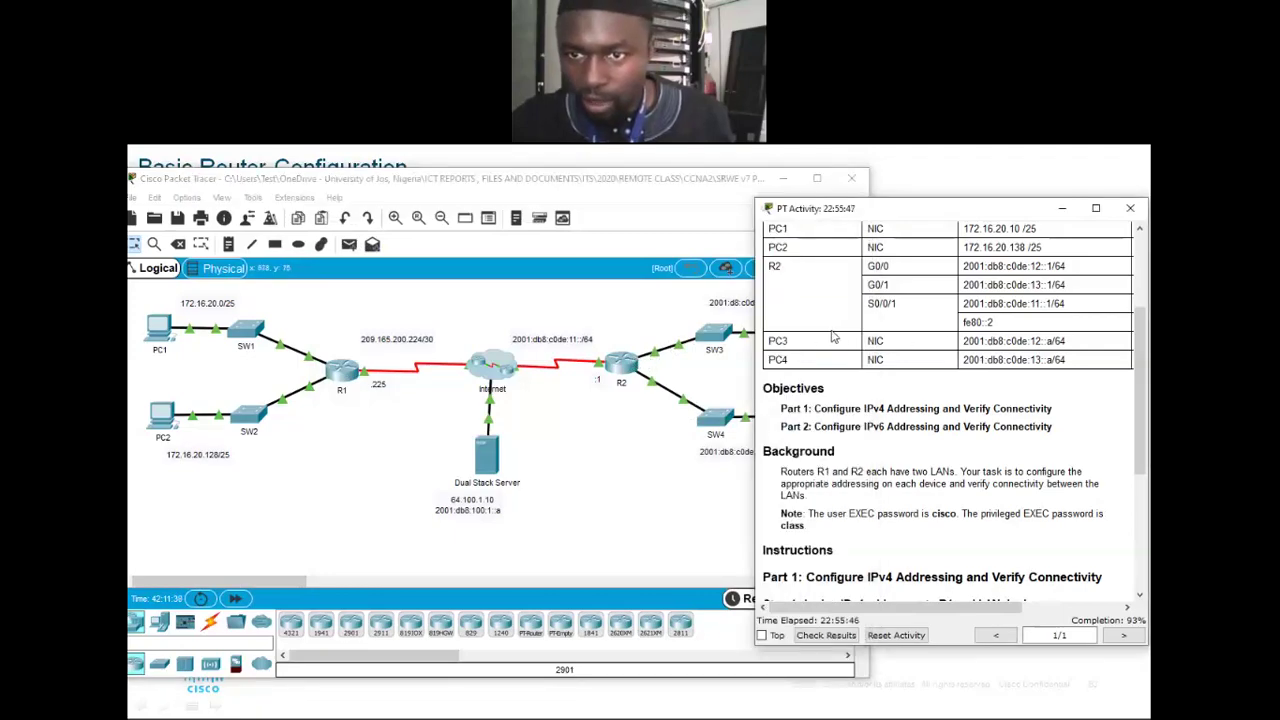
drag(1064, 262, 963, 264)
key(ctrl+c)
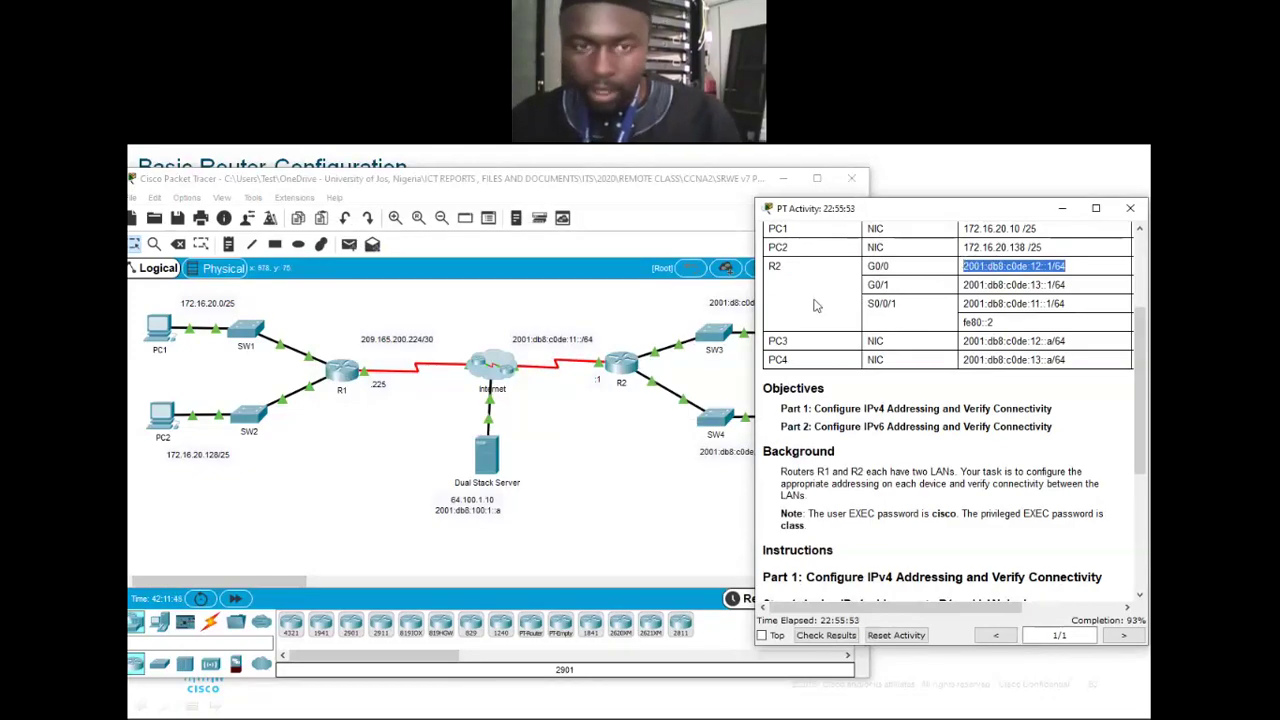
click(523, 521)
click(805, 345)
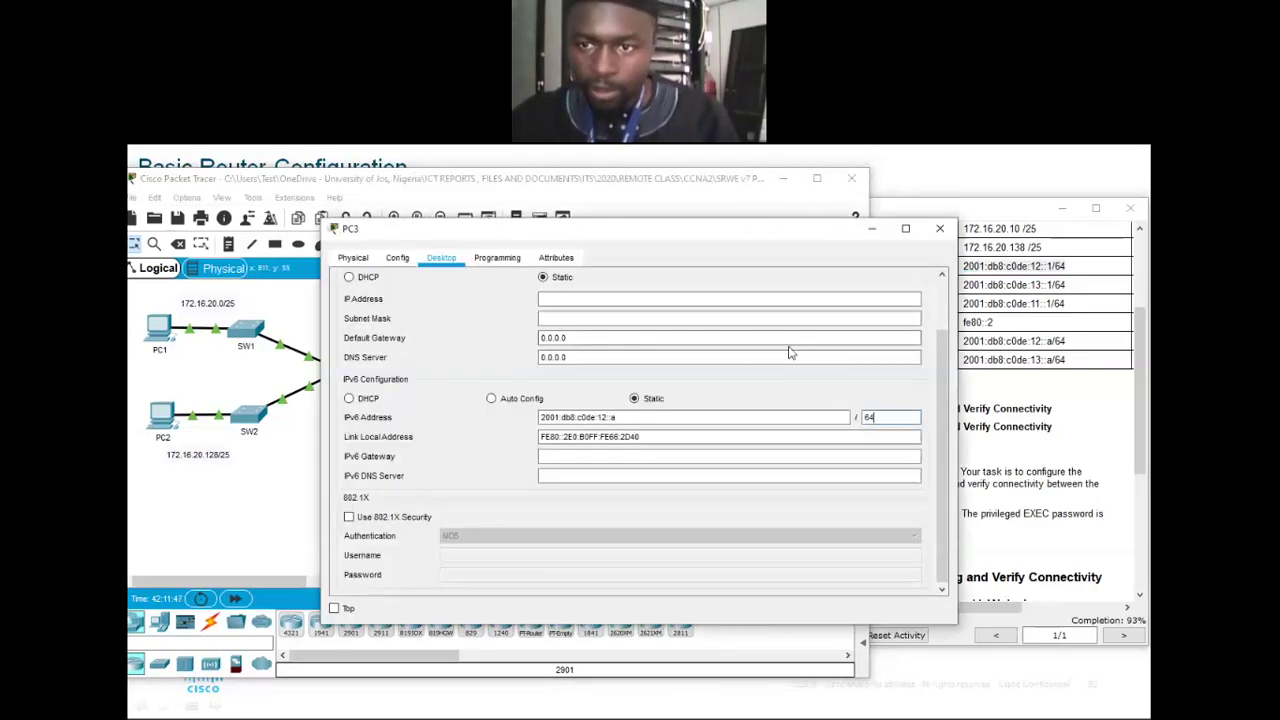
click(590, 454)
key(ctrl+v)
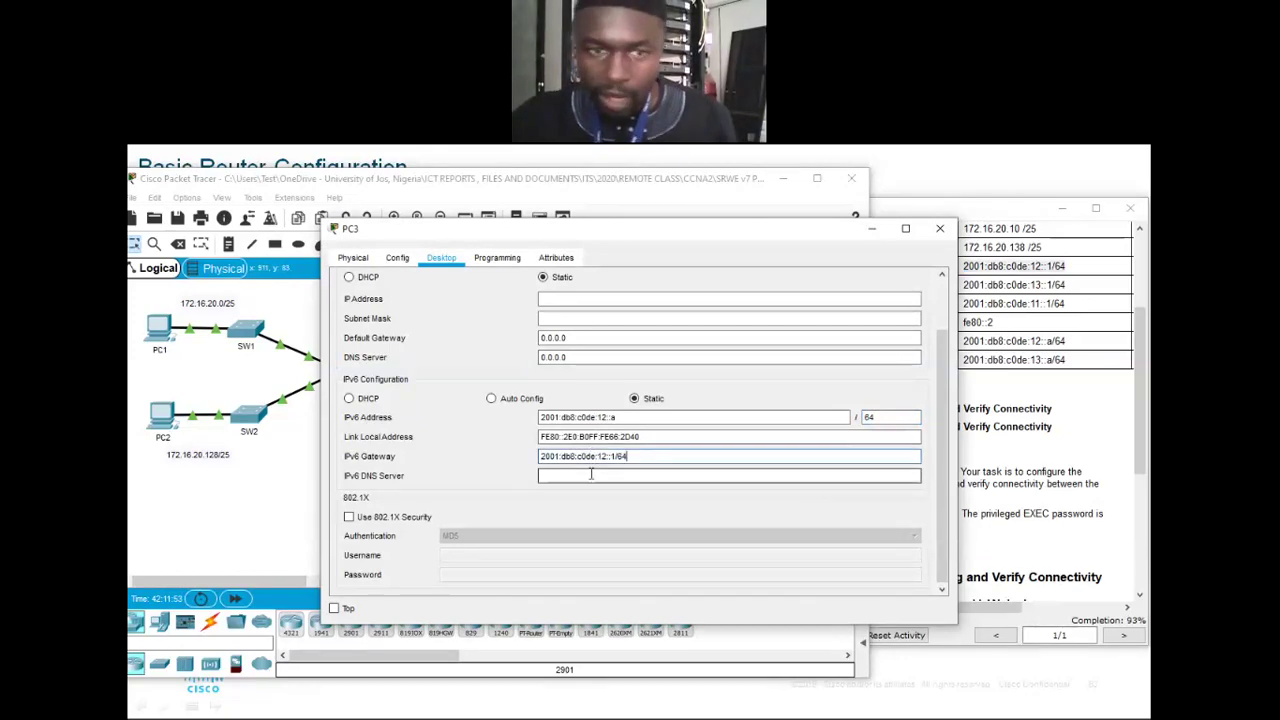
click(591, 474)
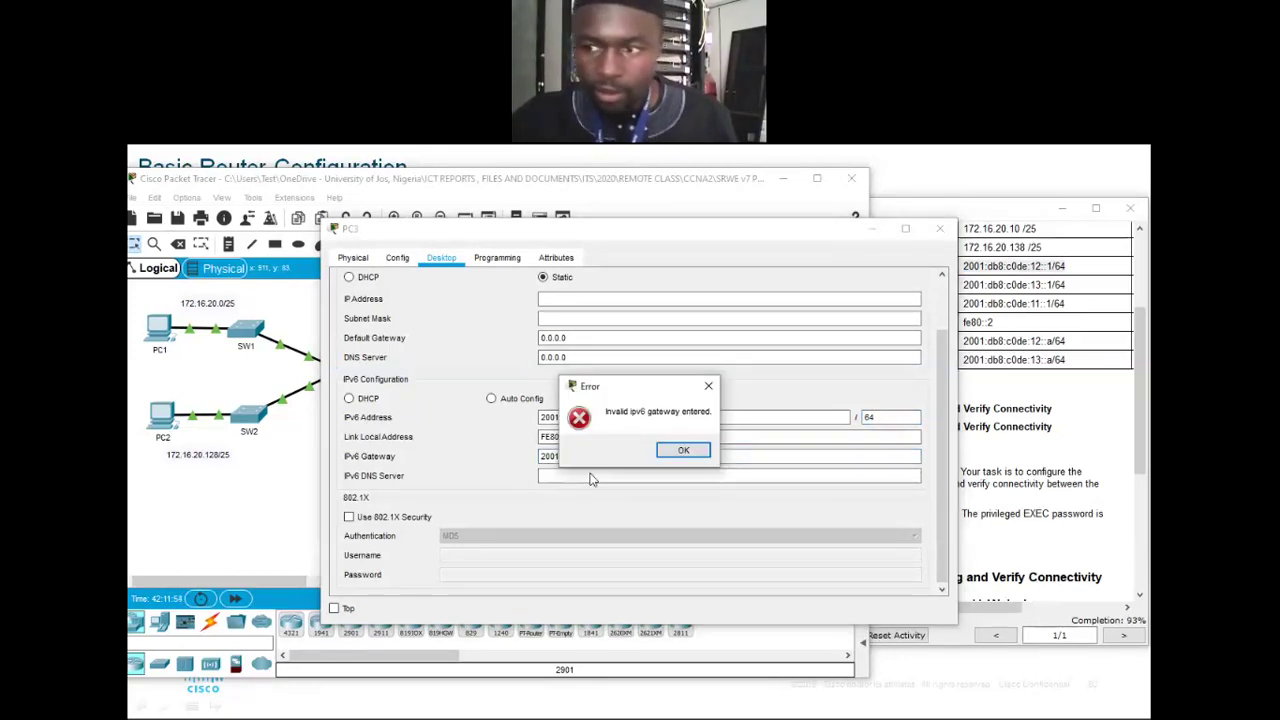
- Dismiss the error, re-enter PC3's gateway as 2001:db8:c0de:12::1 without /64, and close PC3
click(700, 452)
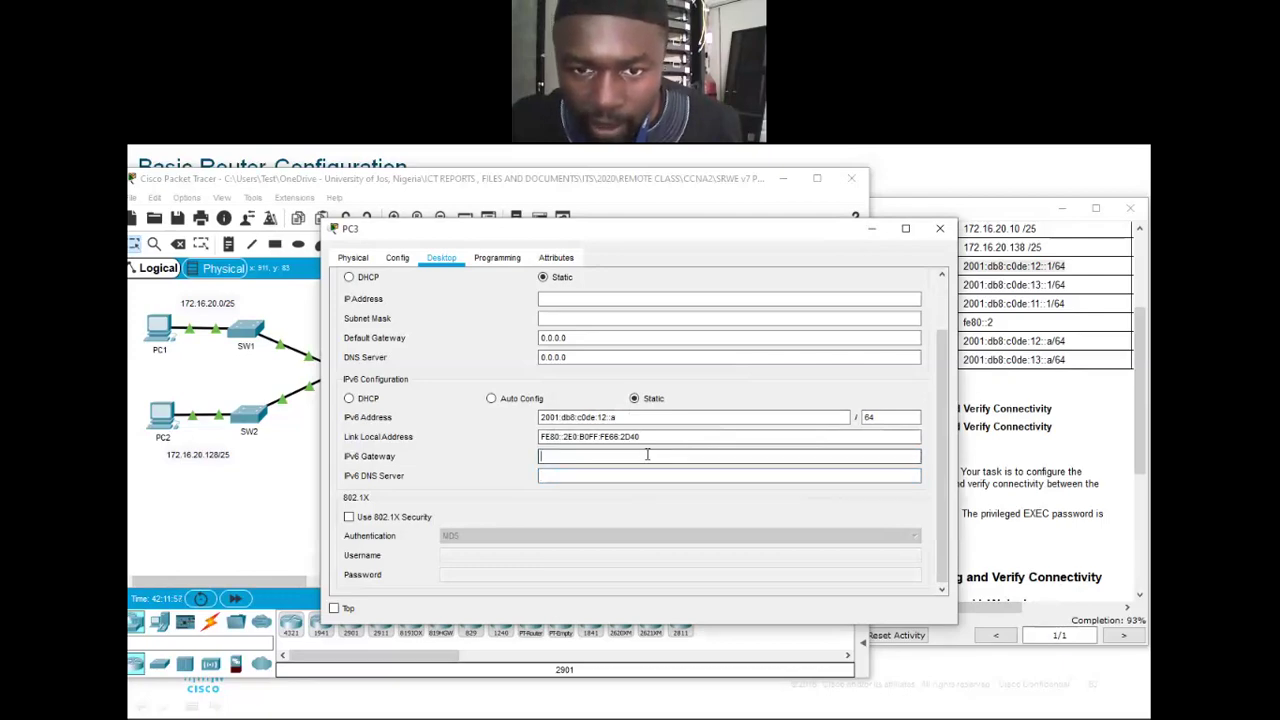
key(ctrl+v)
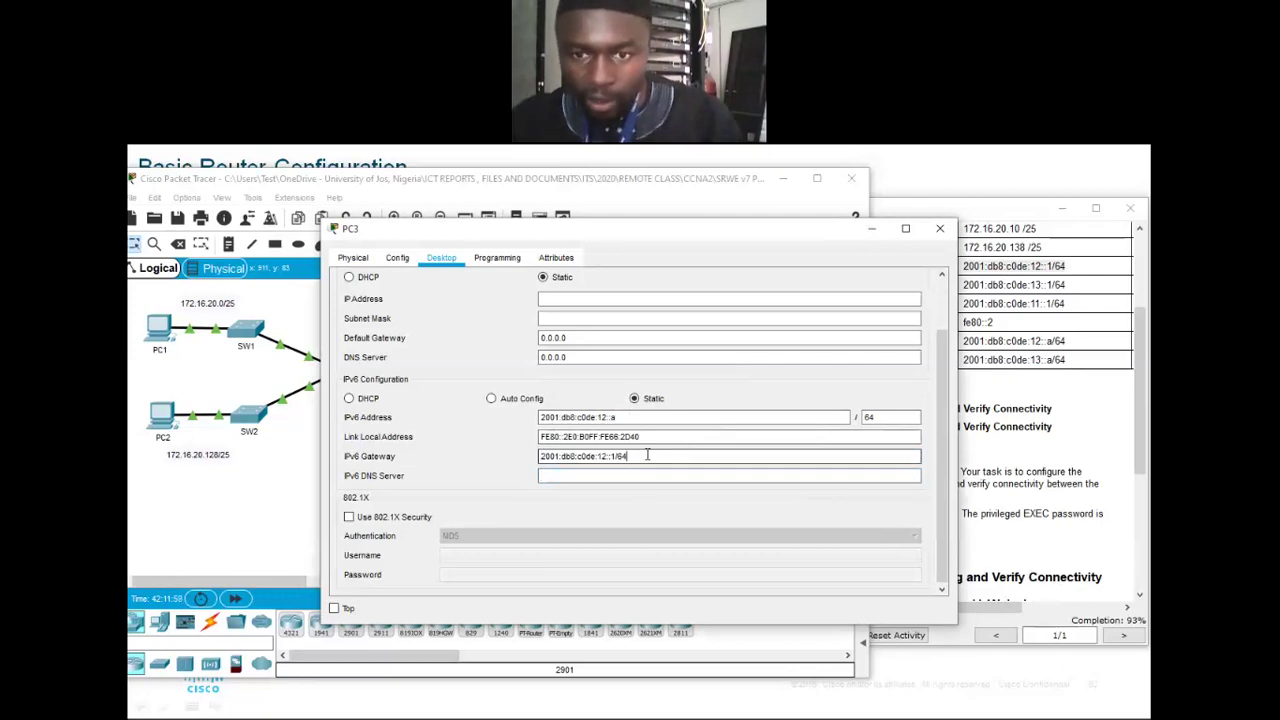
key(BackSpace)
key(BackSpace)
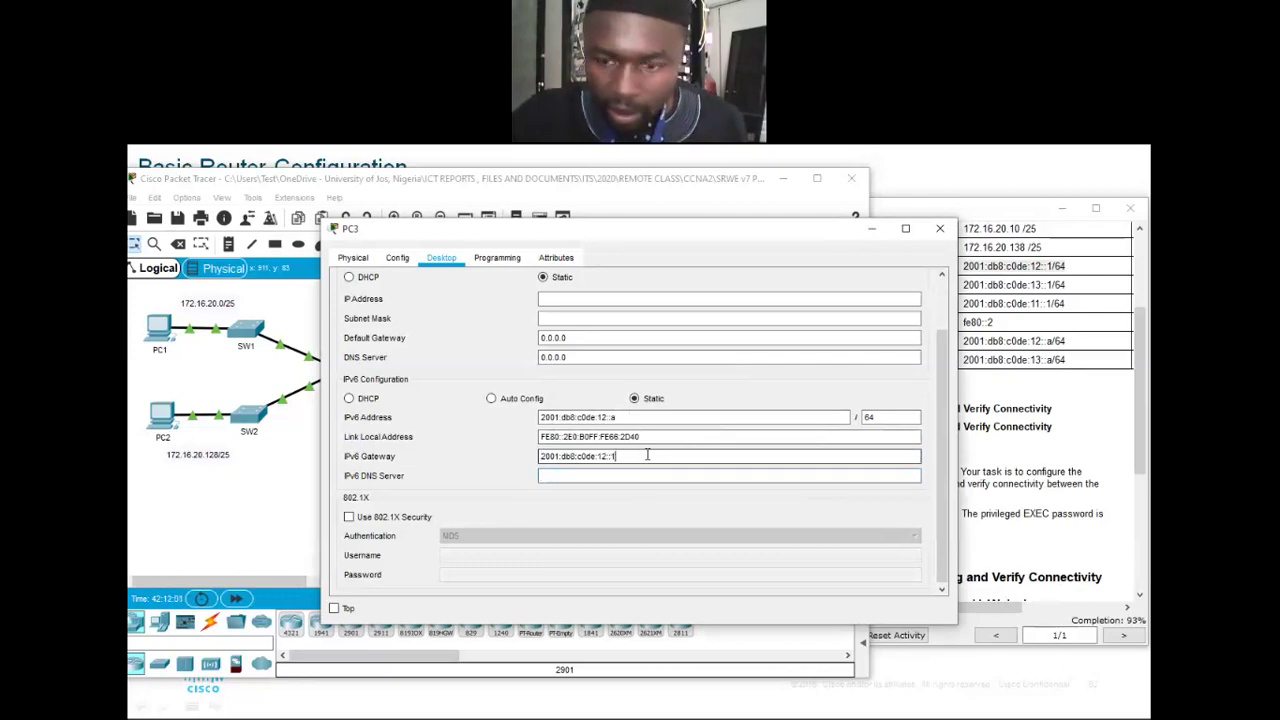
click(655, 476)
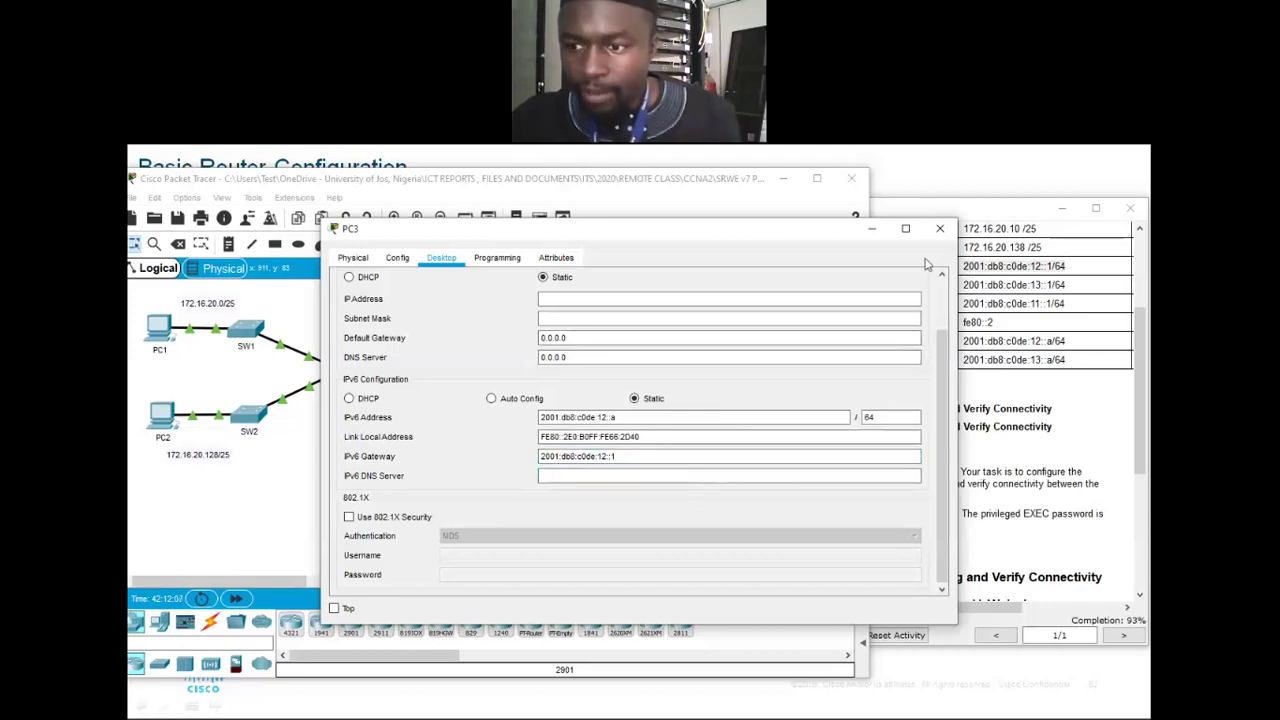
click(940, 229)
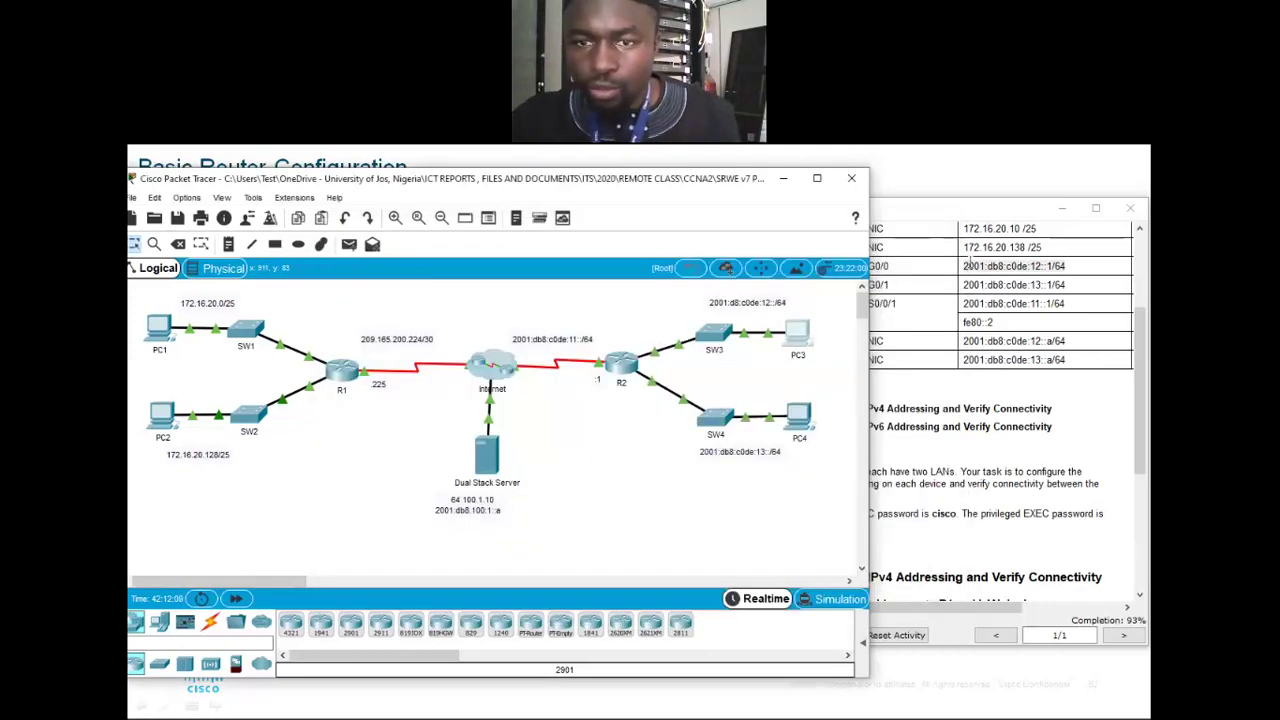
- Copy PC4's address from the table and set its IPv6 address to 2001:db8:c0de:13::a/64
click(1020, 341)
drag(963, 360, 1073, 363)
key(ctrl+c)
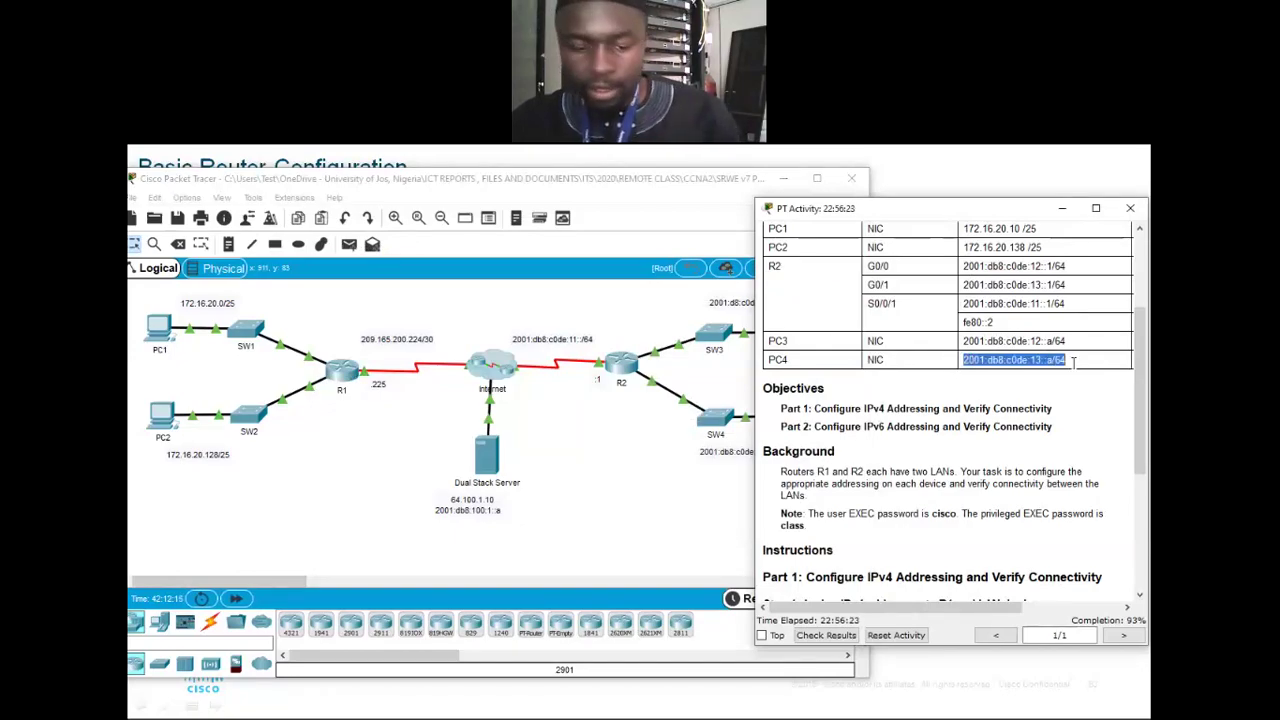
click(632, 508)
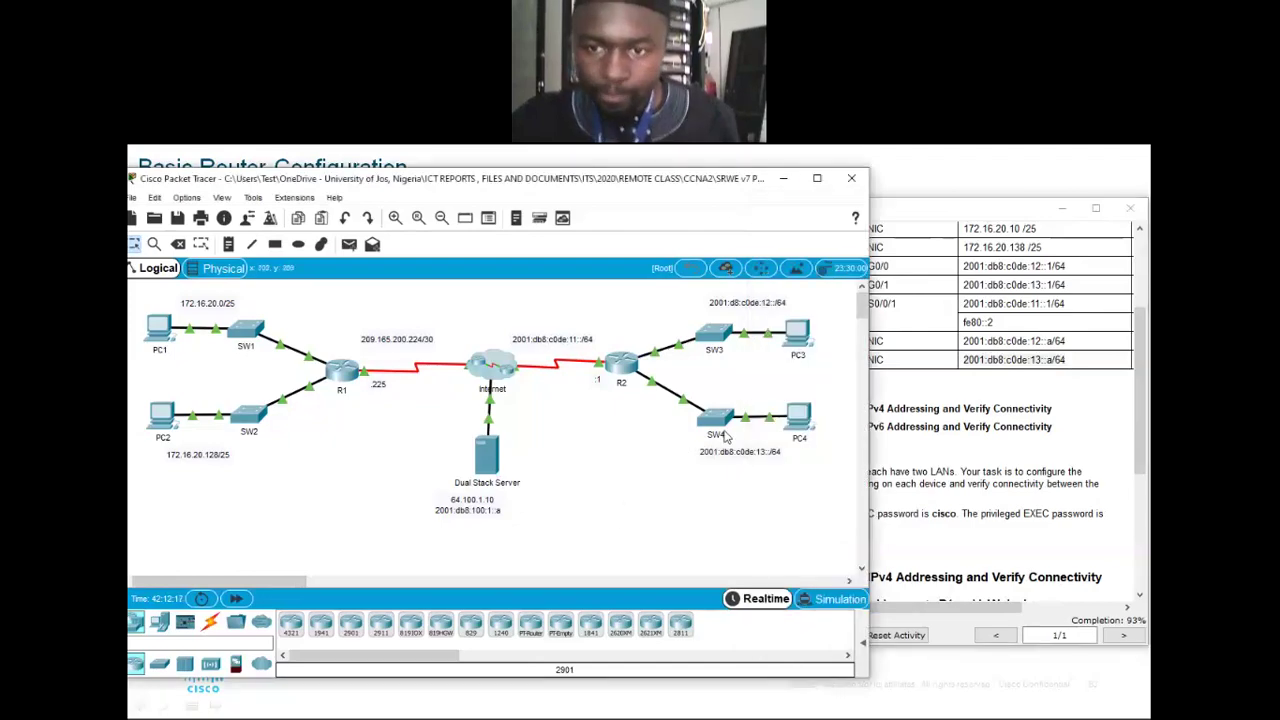
click(805, 421)
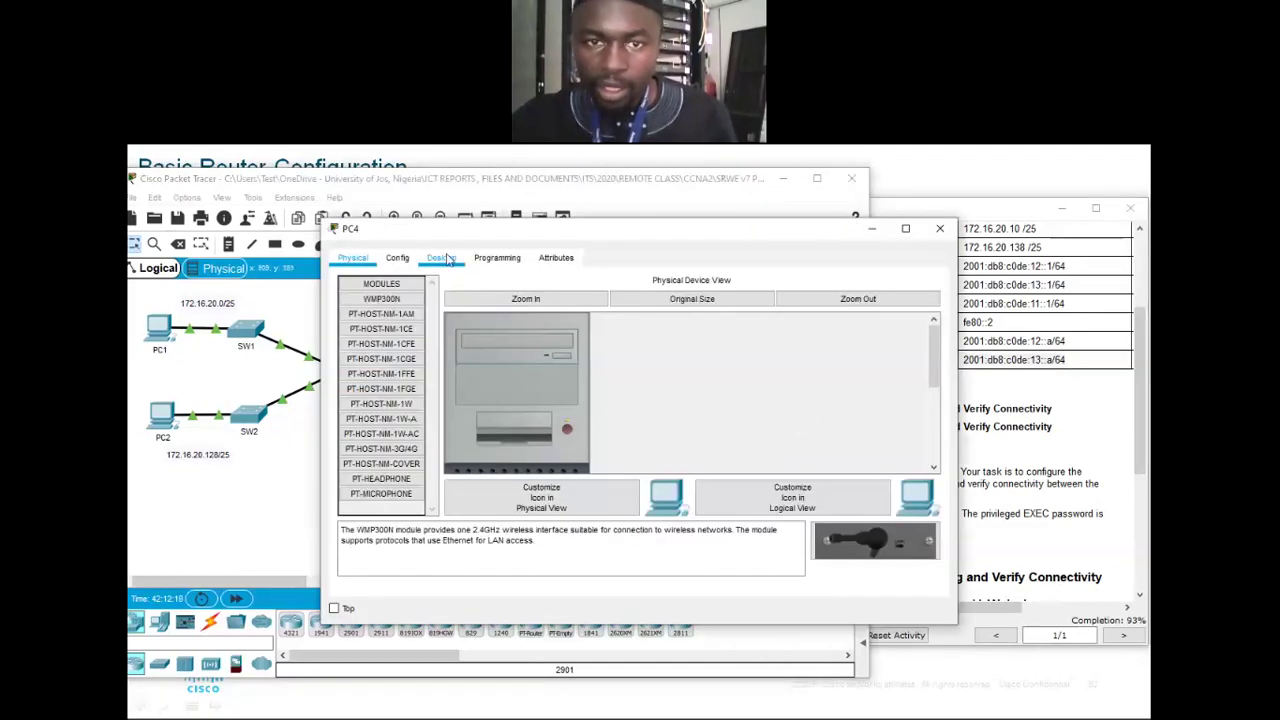
click(443, 259)
click(412, 331)
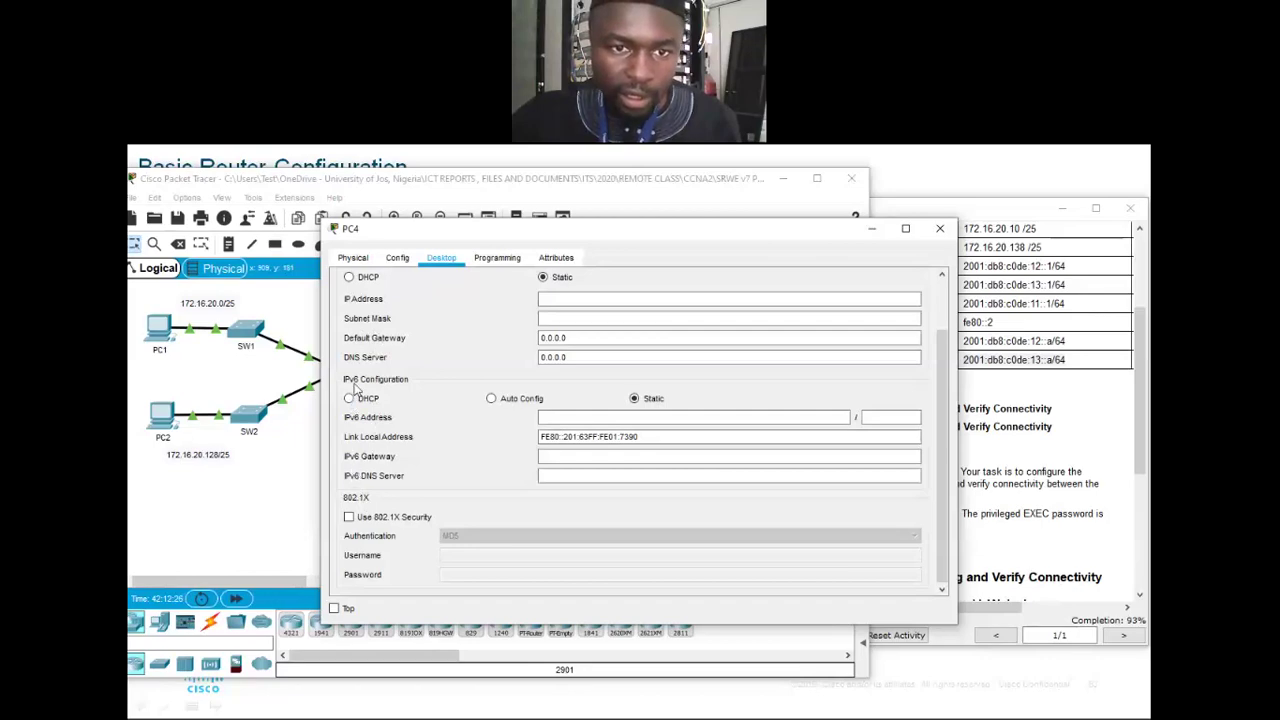
click(553, 419)
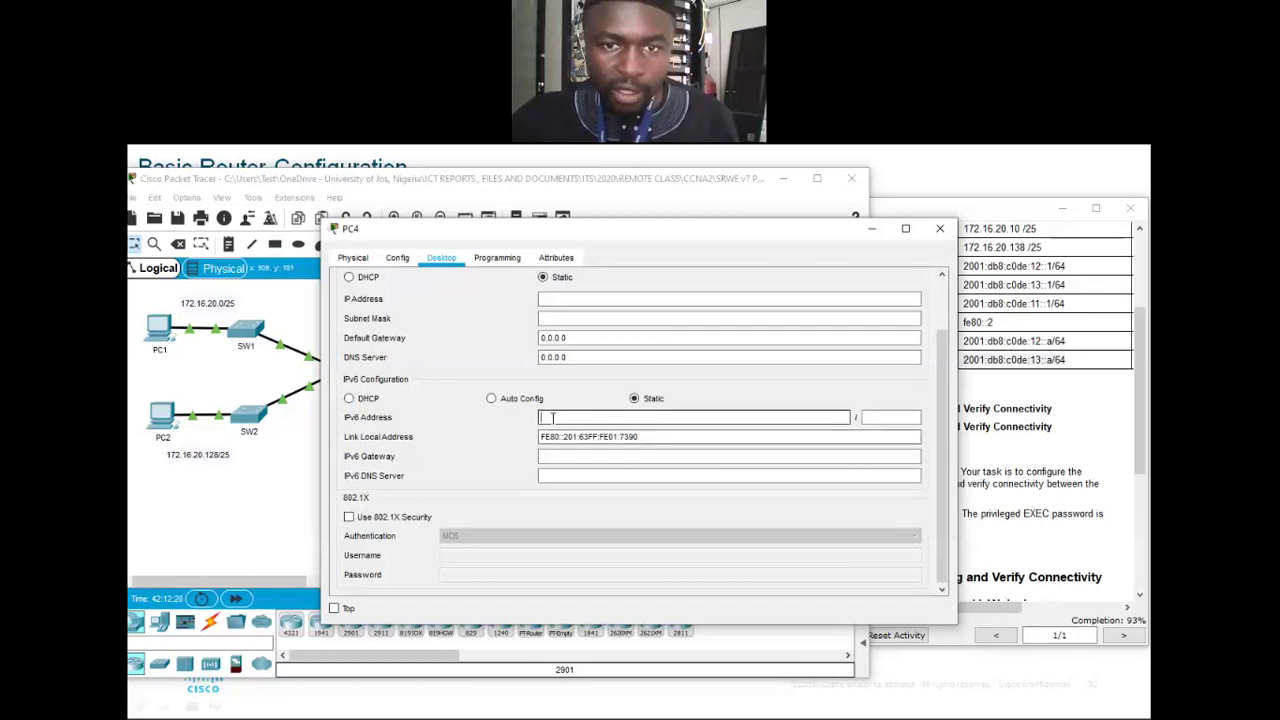
key(ctrl+v)
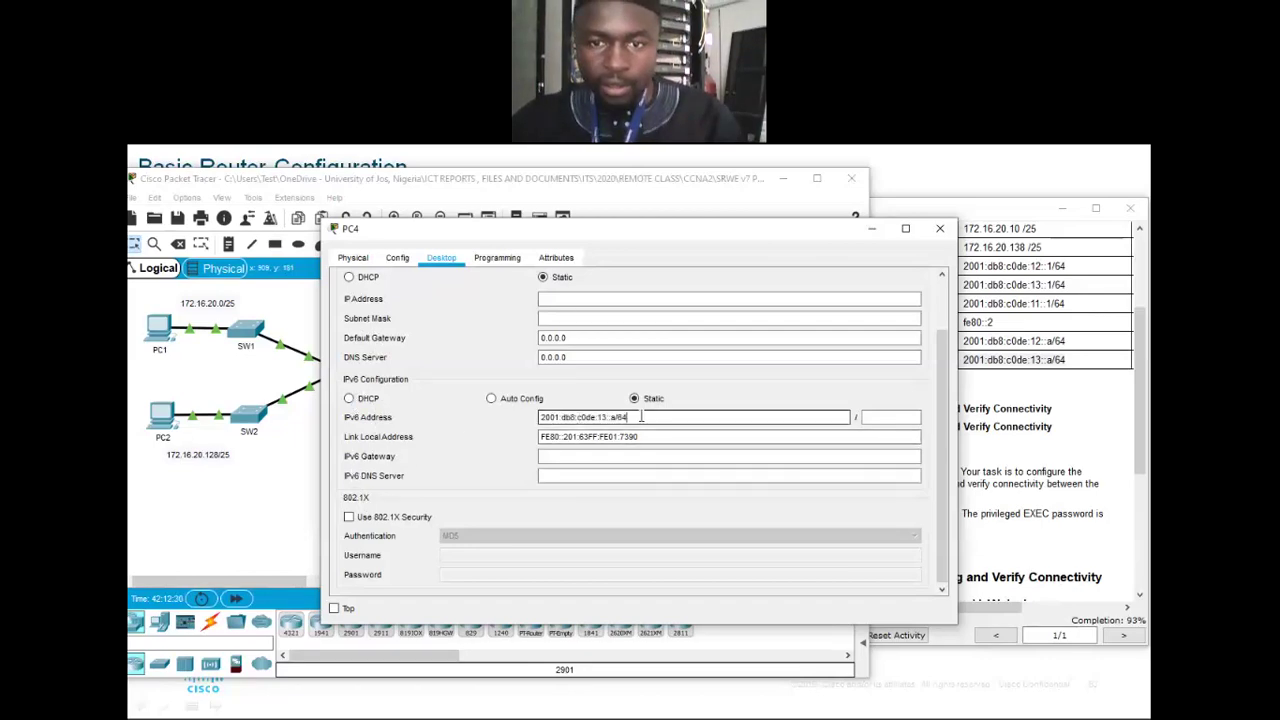
click(877, 417)
click(879, 416)
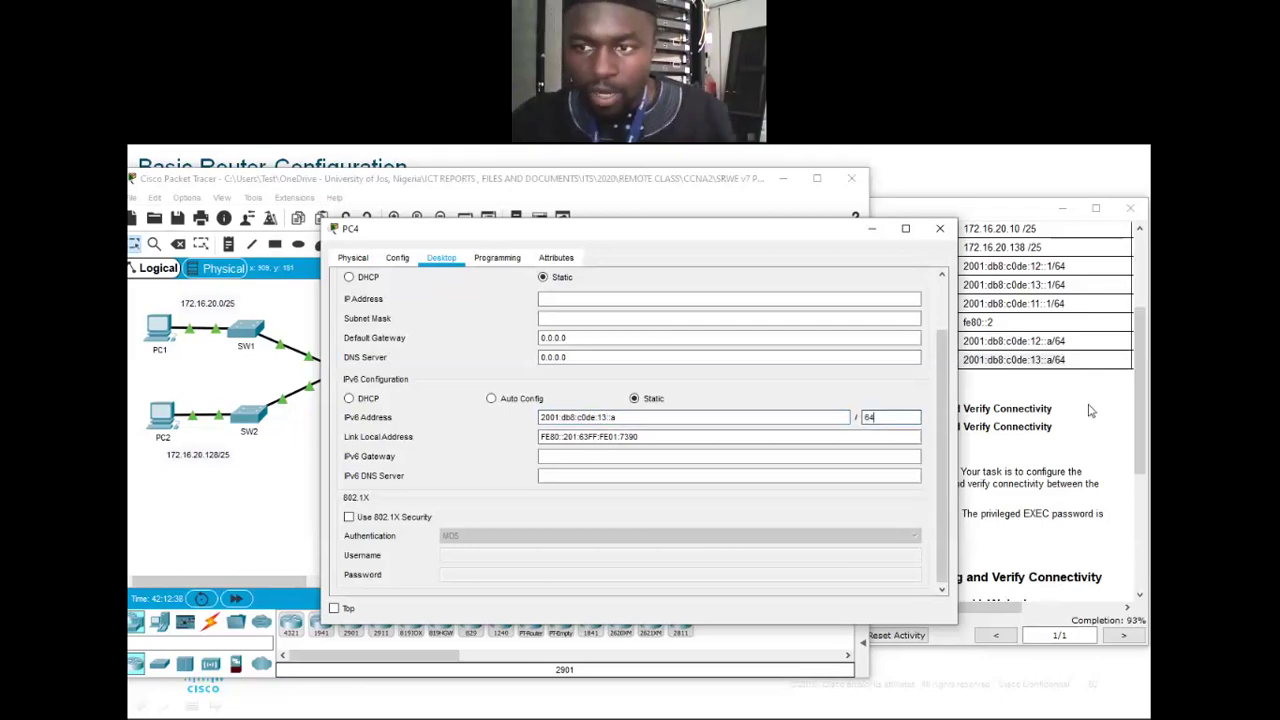
- Set PC4's IPv6 gateway to 2001:db8:c0de:13::1, copied from R2 G0/1, and close IP Configuration
click(1057, 355)
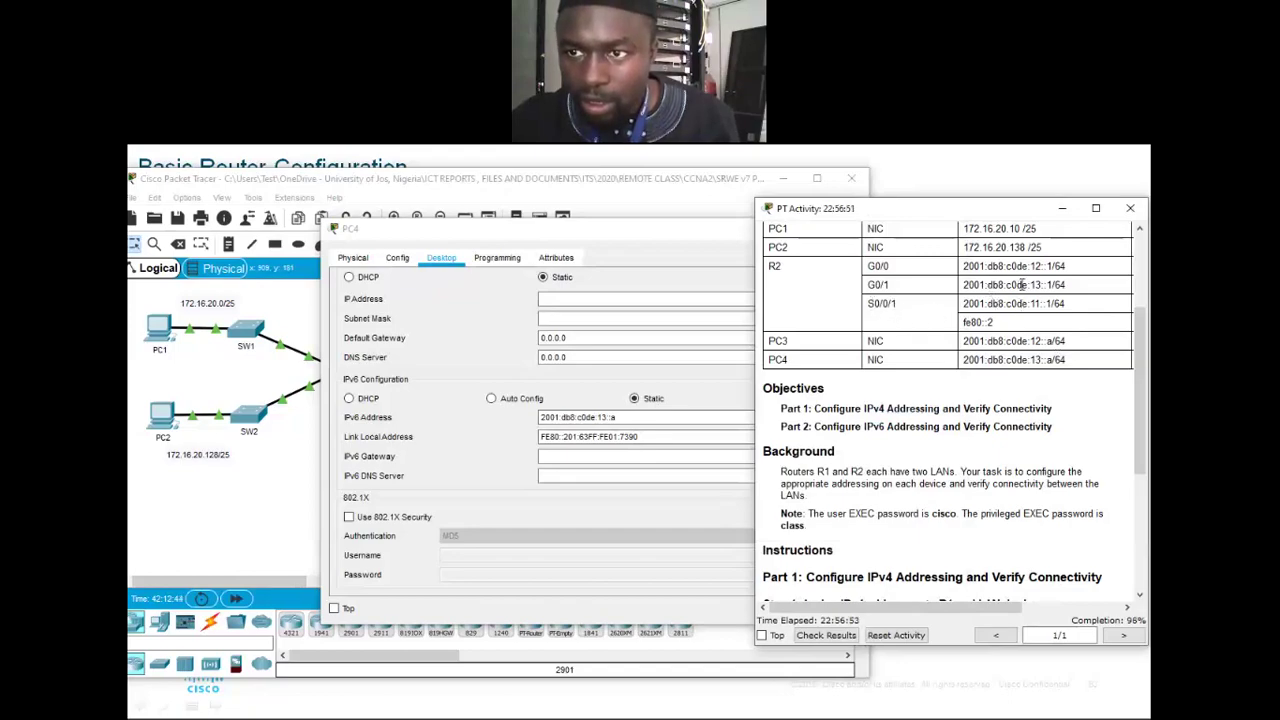
drag(964, 285, 1068, 285)
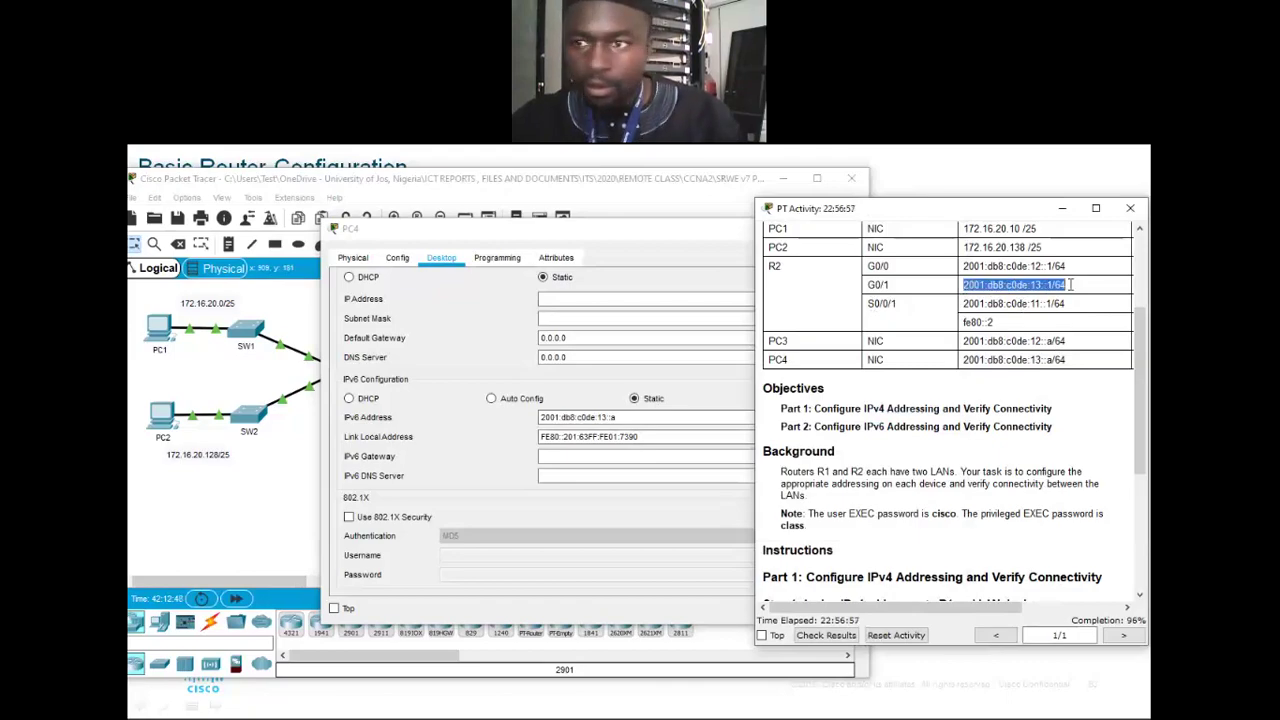
click(979, 286)
drag(966, 286, 1058, 287)
key(ctrl+c)
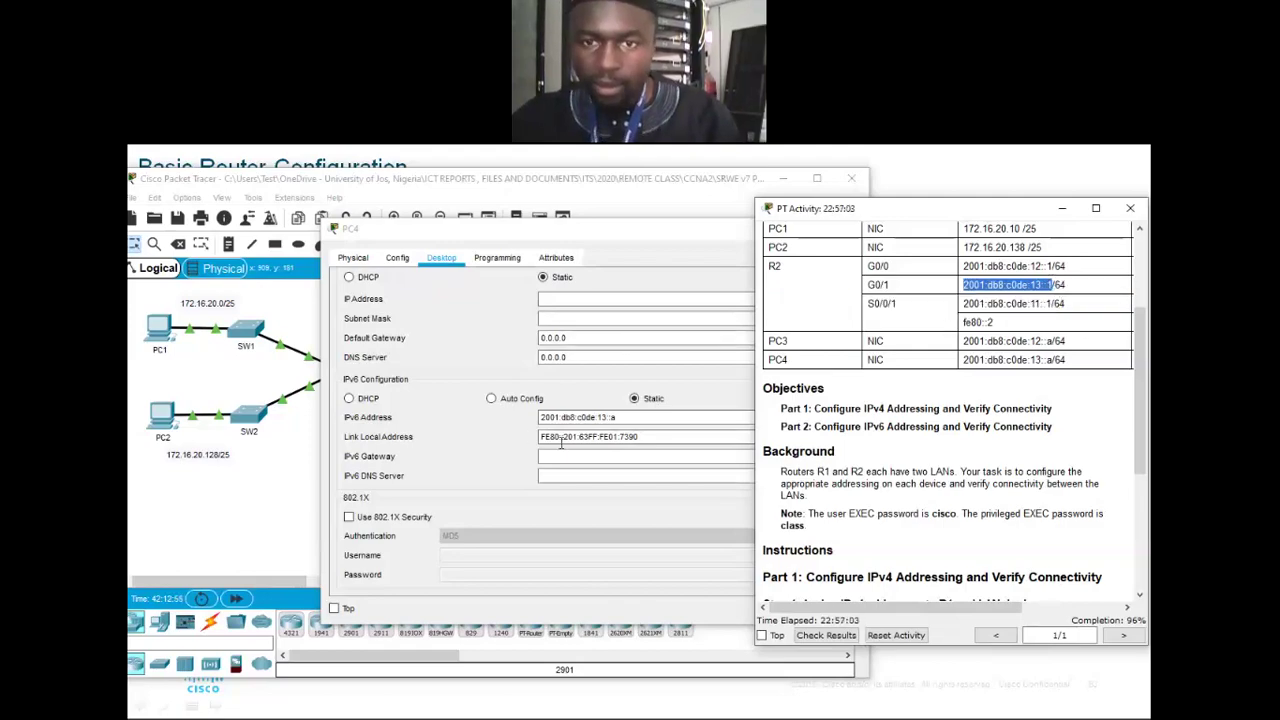
click(644, 458)
key(ctrl+v)
click(643, 476)
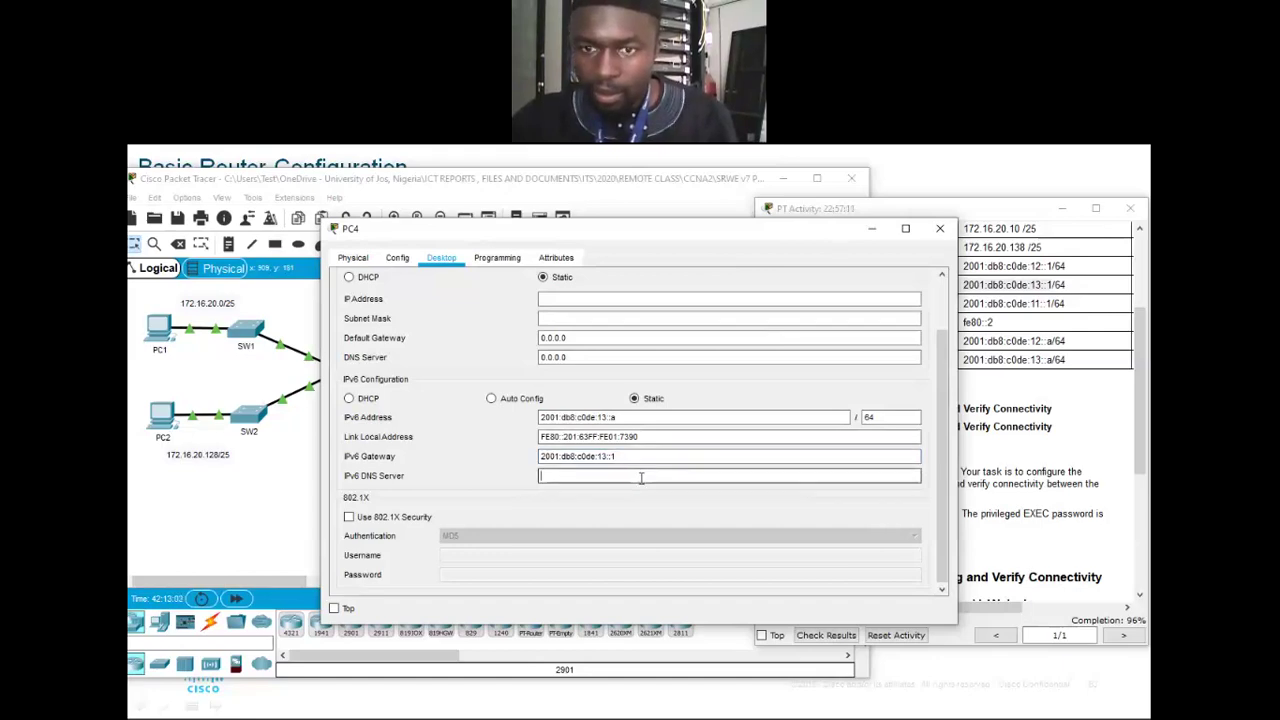
click(646, 456)
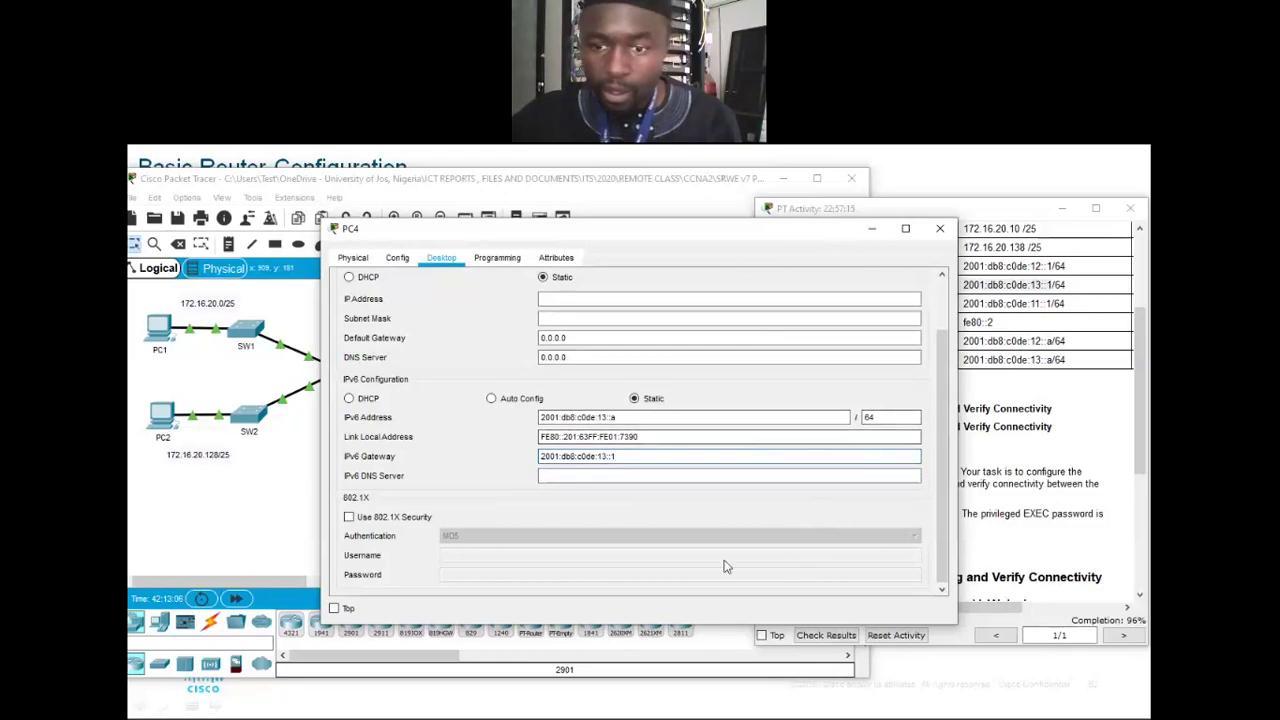
scroll(730, 544, up, 2)
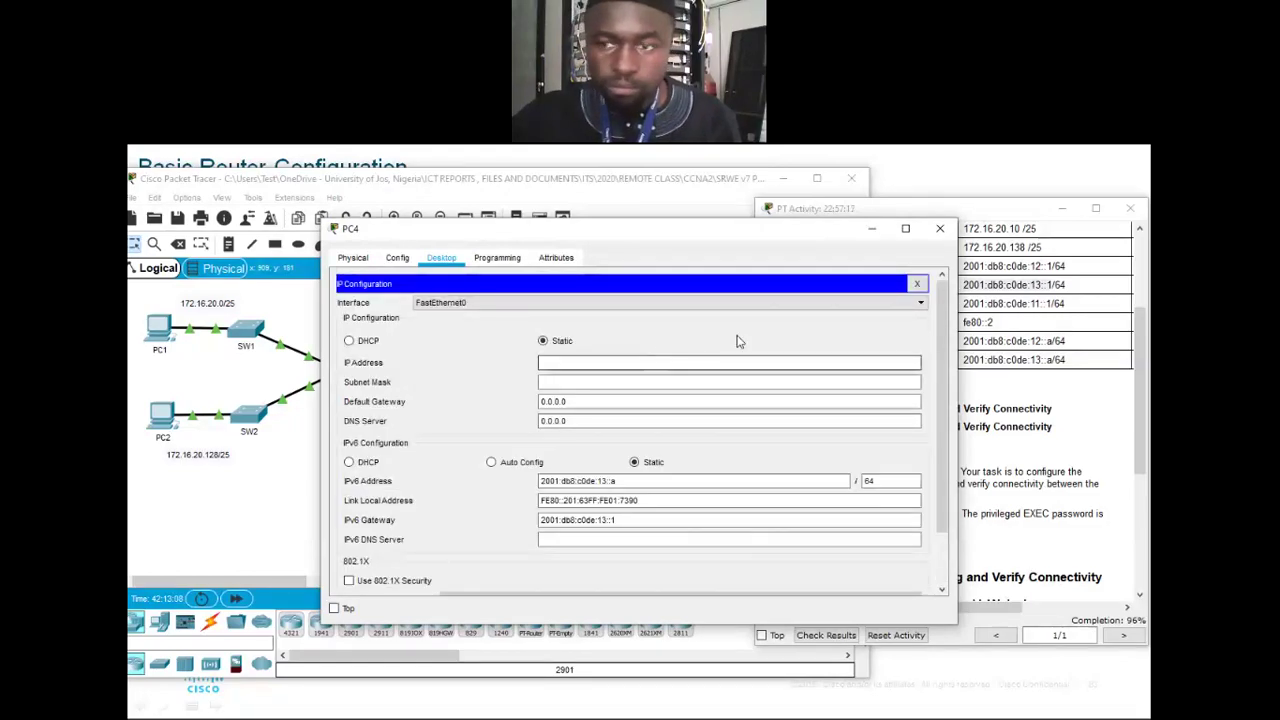
click(916, 284)
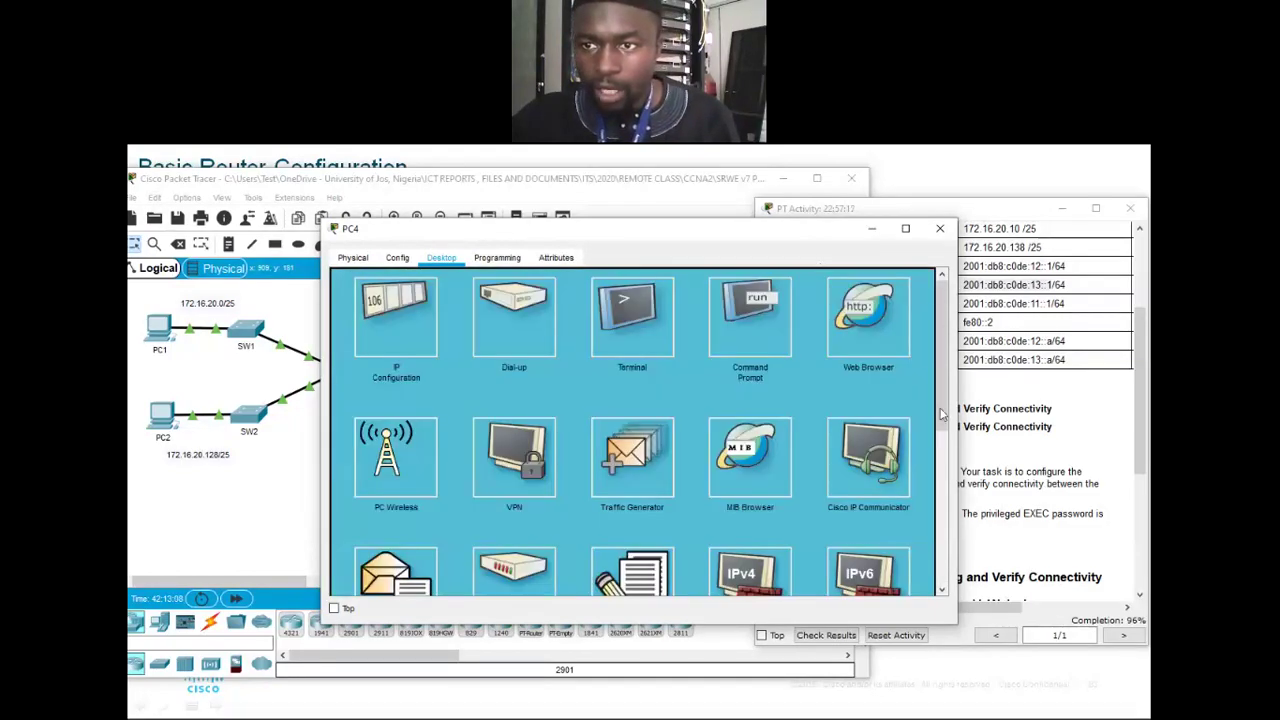
- Copy PC4's IPv6 address from the addressing table, then open PC3's settings
click(1020, 398)
scroll(1001, 452, down, 4)
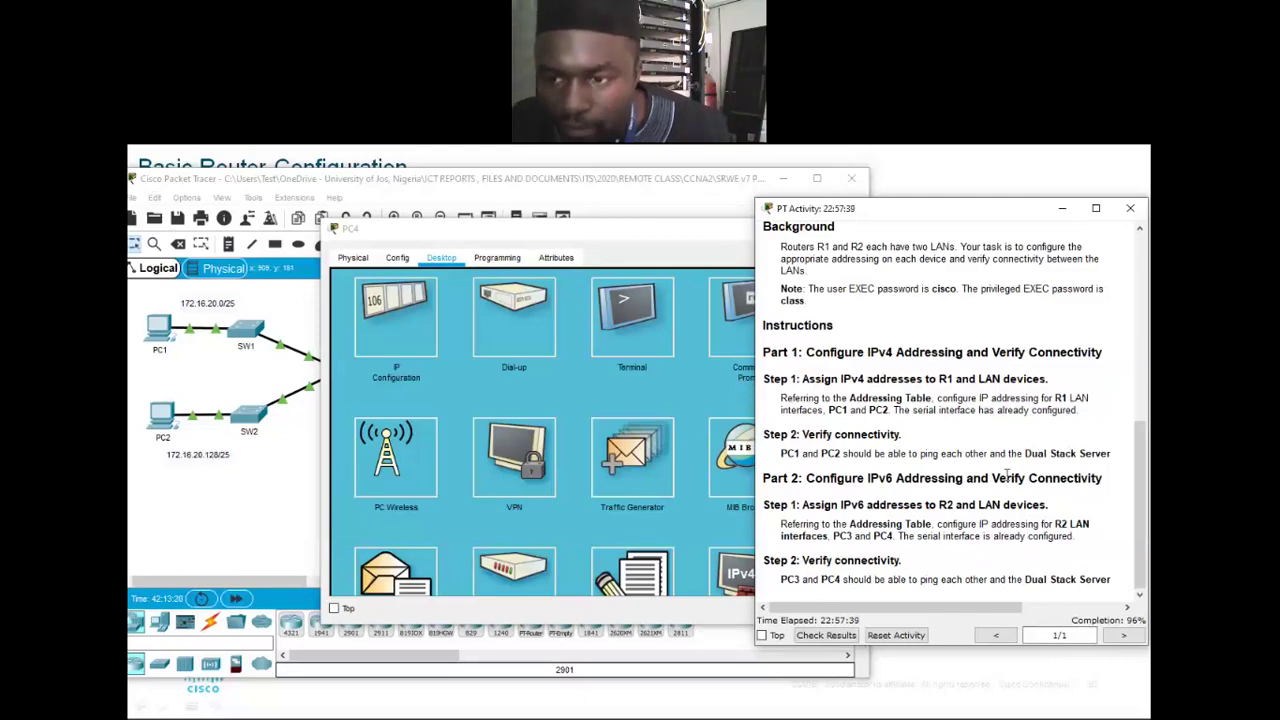
scroll(1007, 474, up, 5)
scroll(1007, 474, up, 3)
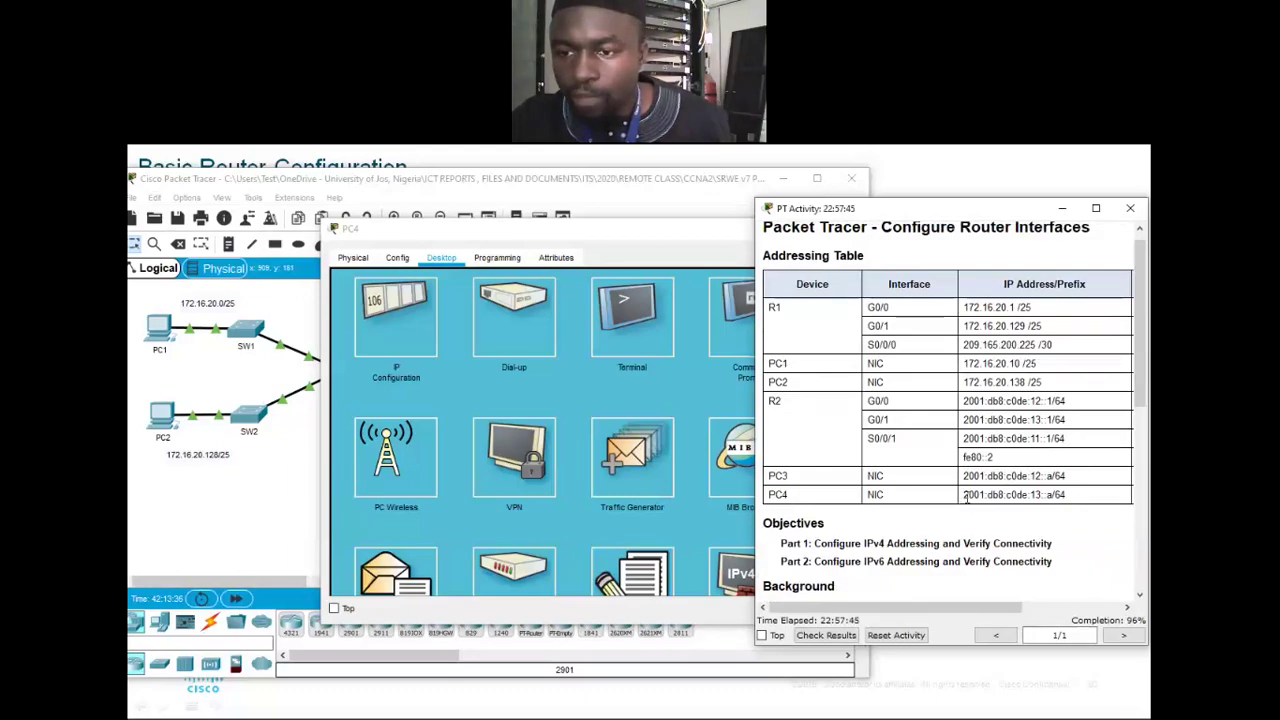
drag(966, 500, 1052, 502)
key(ctrl+c)
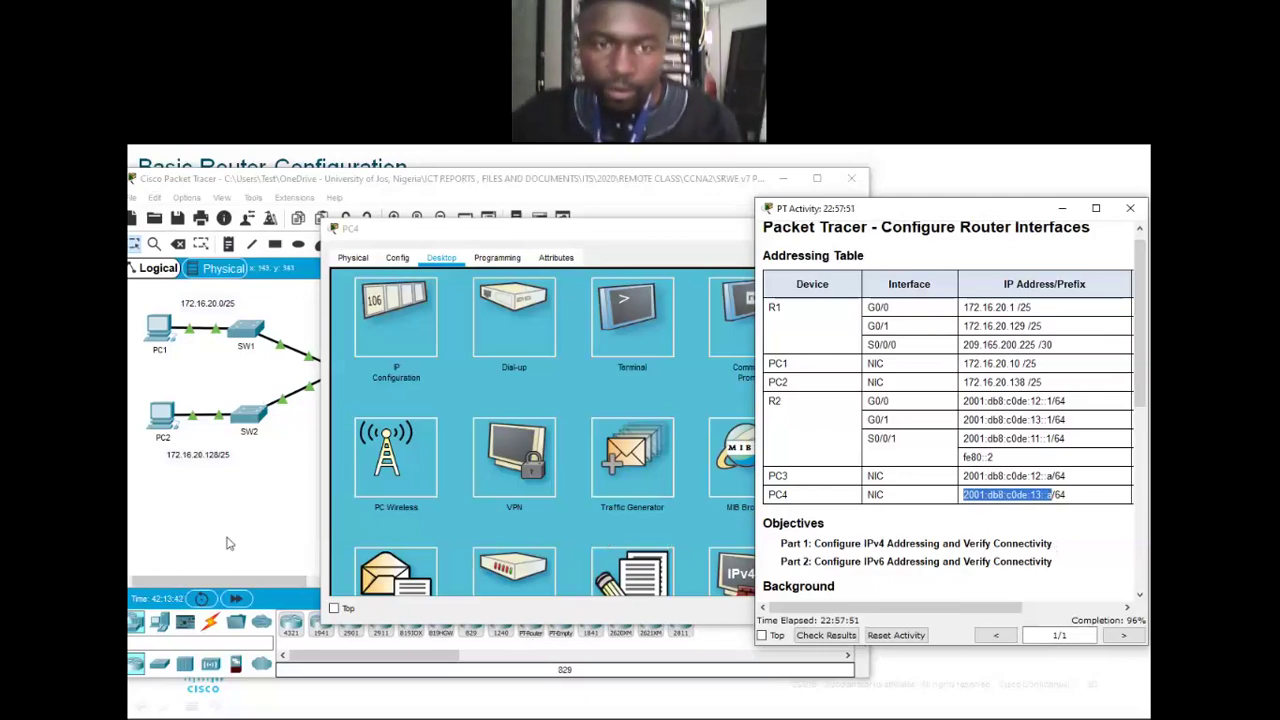
click(470, 626)
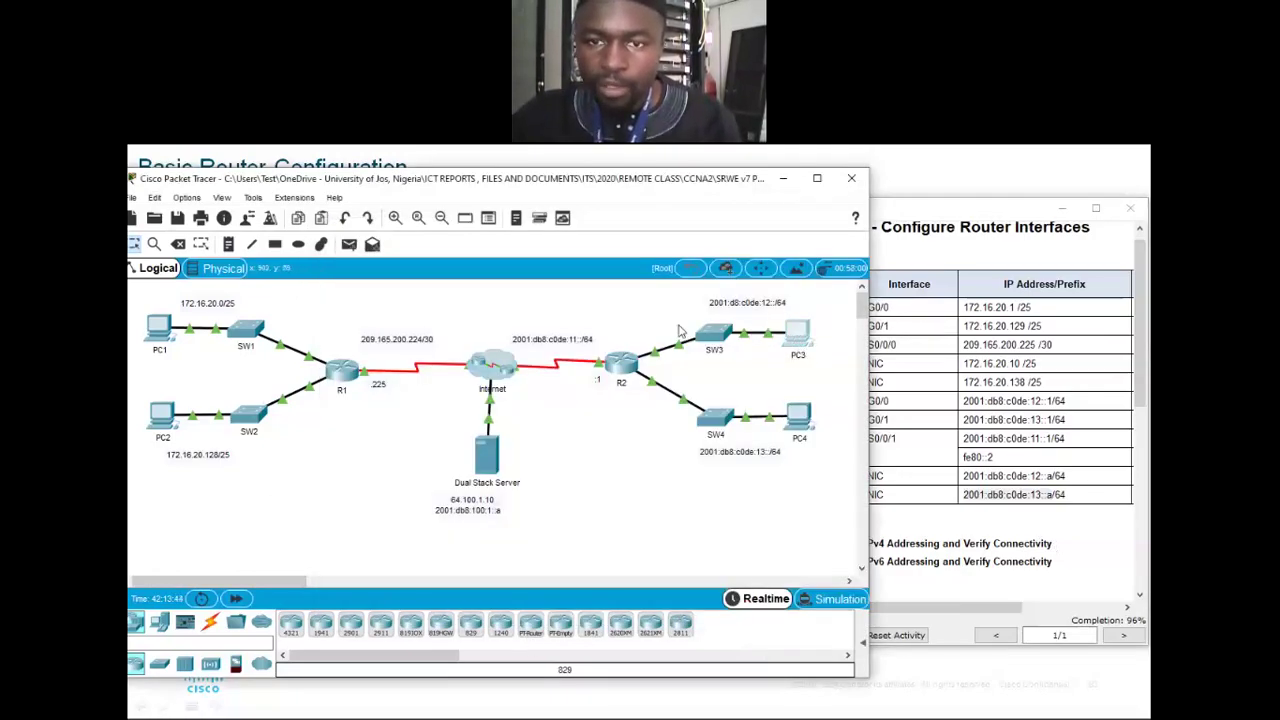
click(797, 338)
- From PC3's command prompt, ping PC4's pasted IPv6 address 2001:db8:c0de:13::a
click(766, 307)
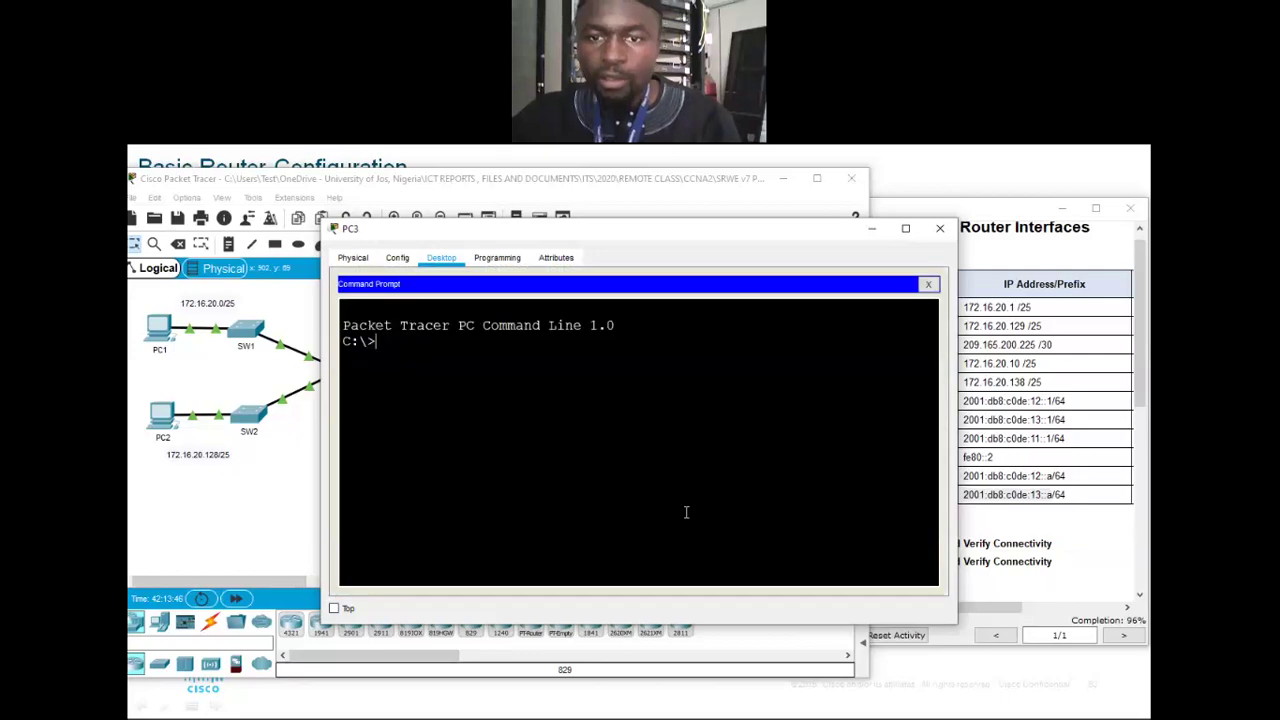
text(ping)
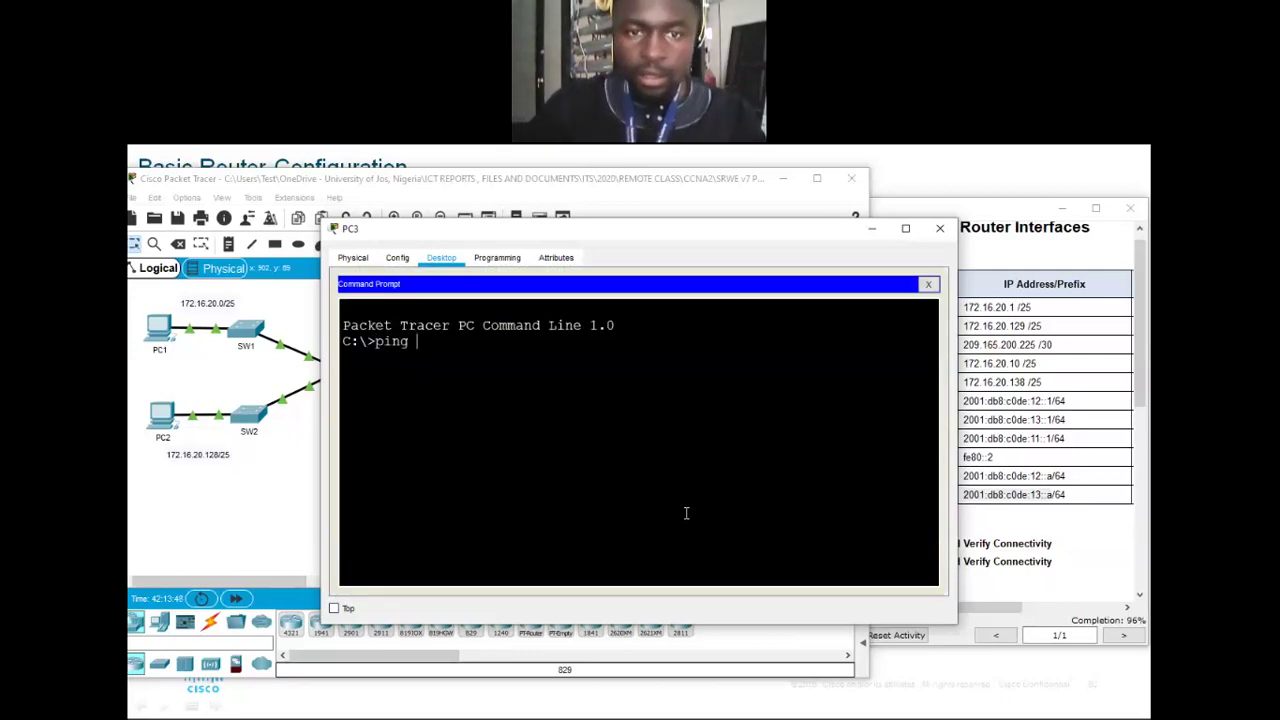
right_click(831, 406)
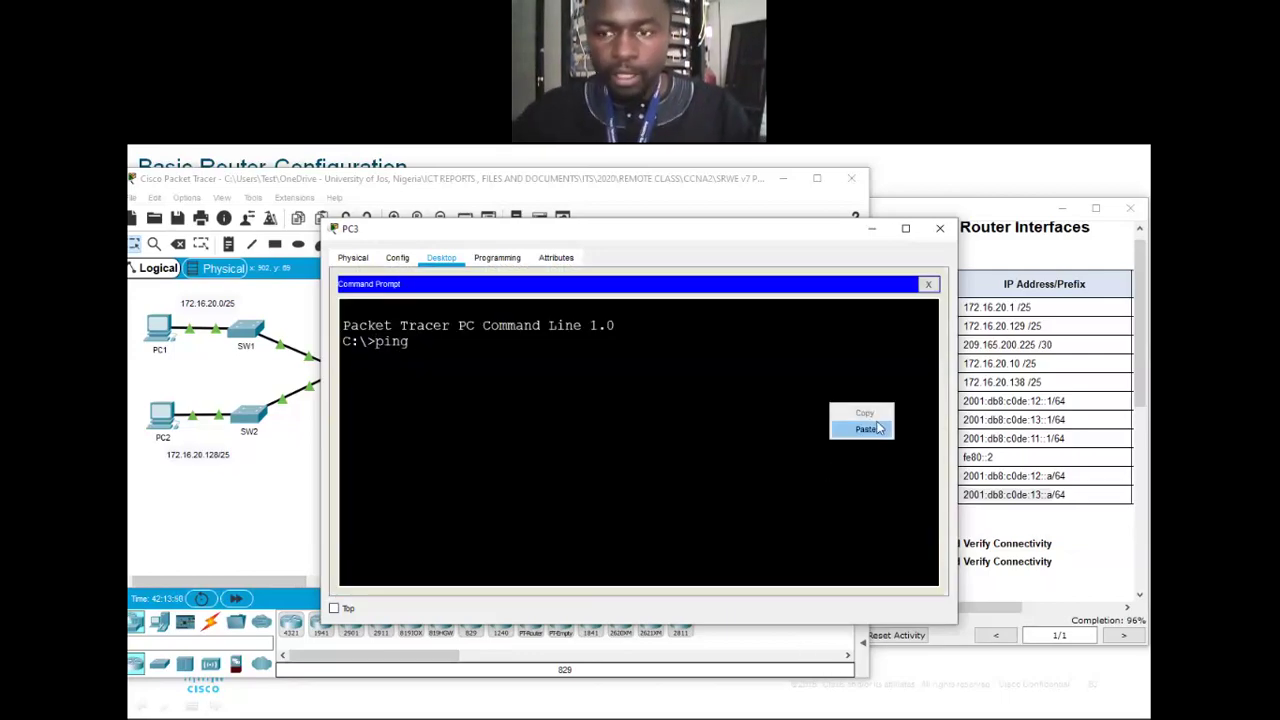
click(865, 429)
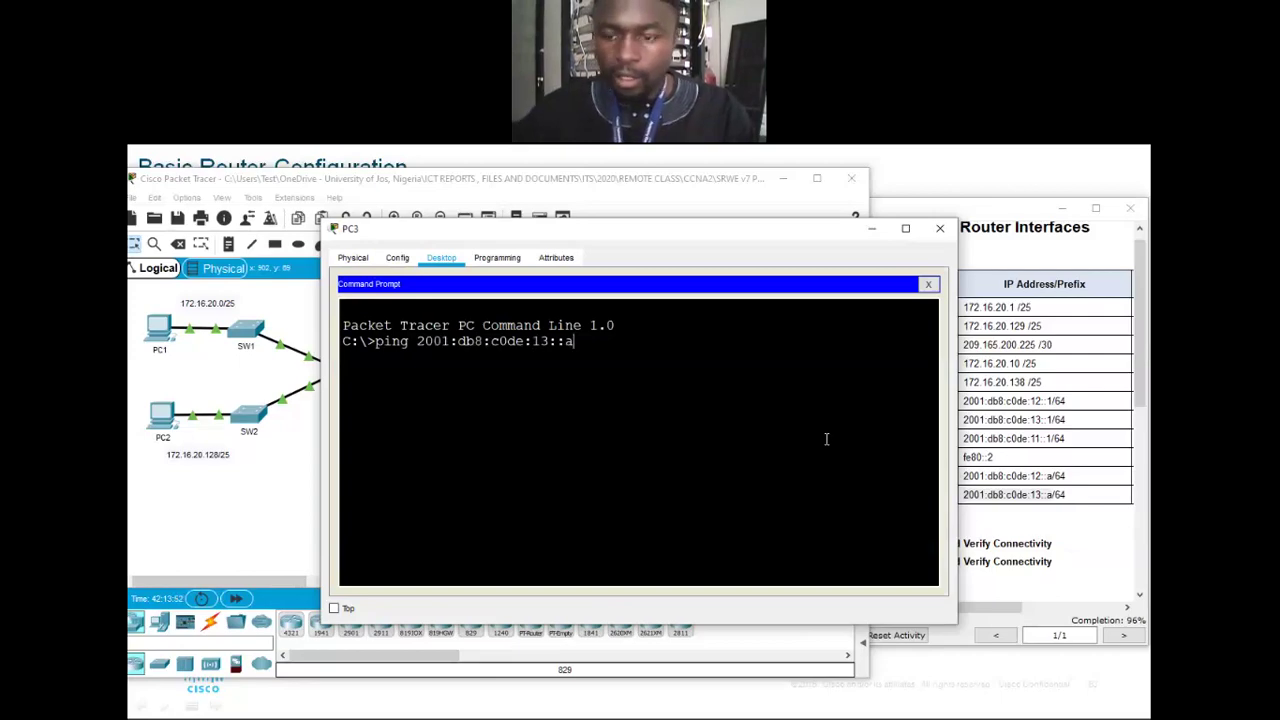
key(Return)
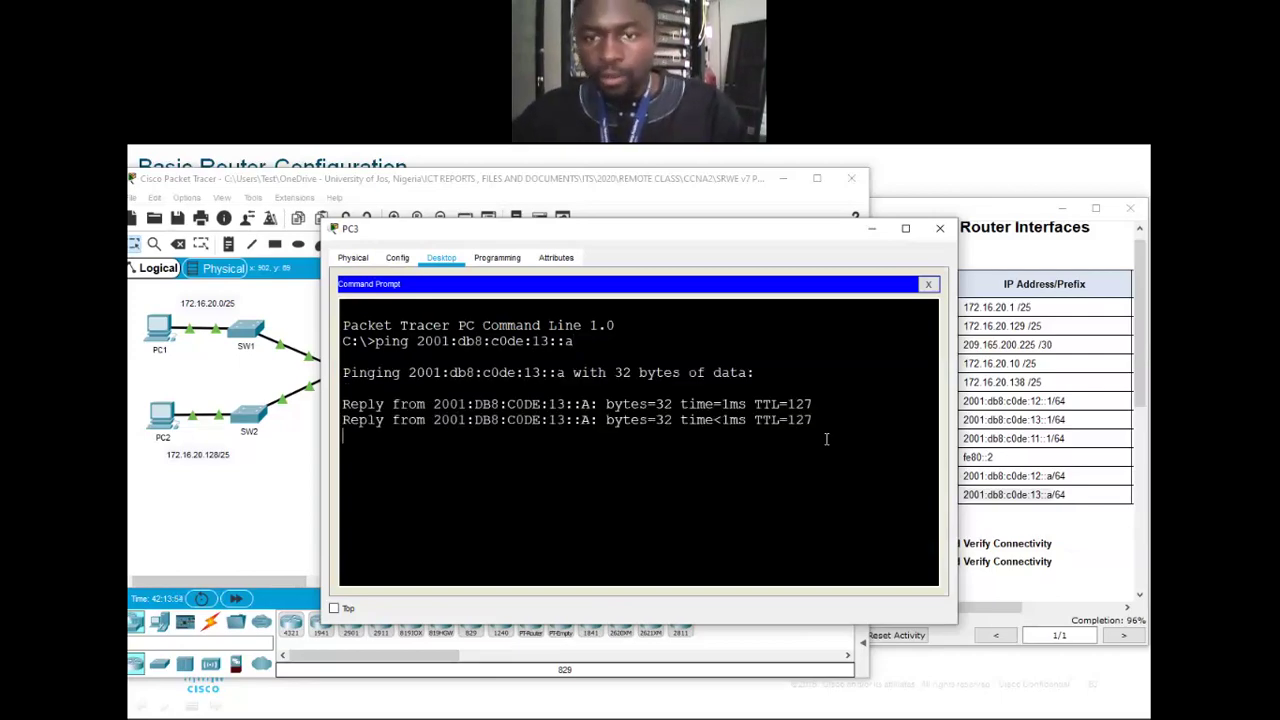
- Copy PC3's IPv6 address from the addressing table and close PC3's window
click(1002, 495)
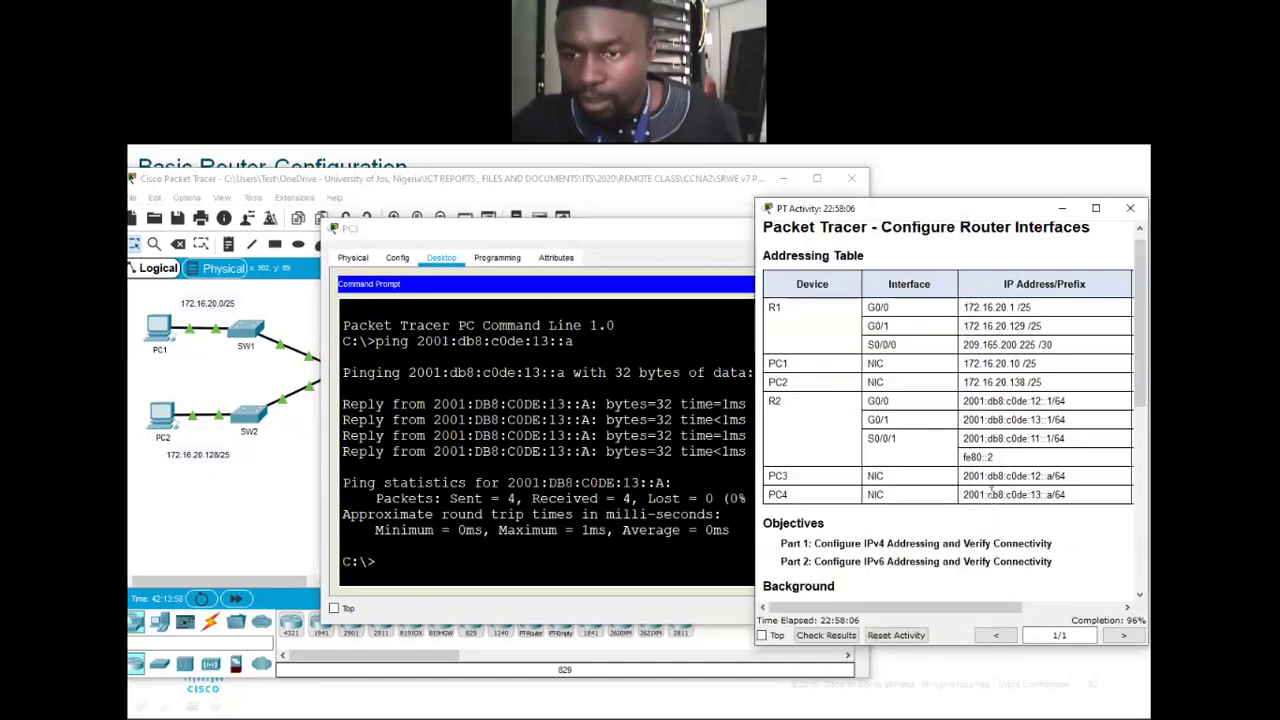
drag(967, 495, 1046, 477)
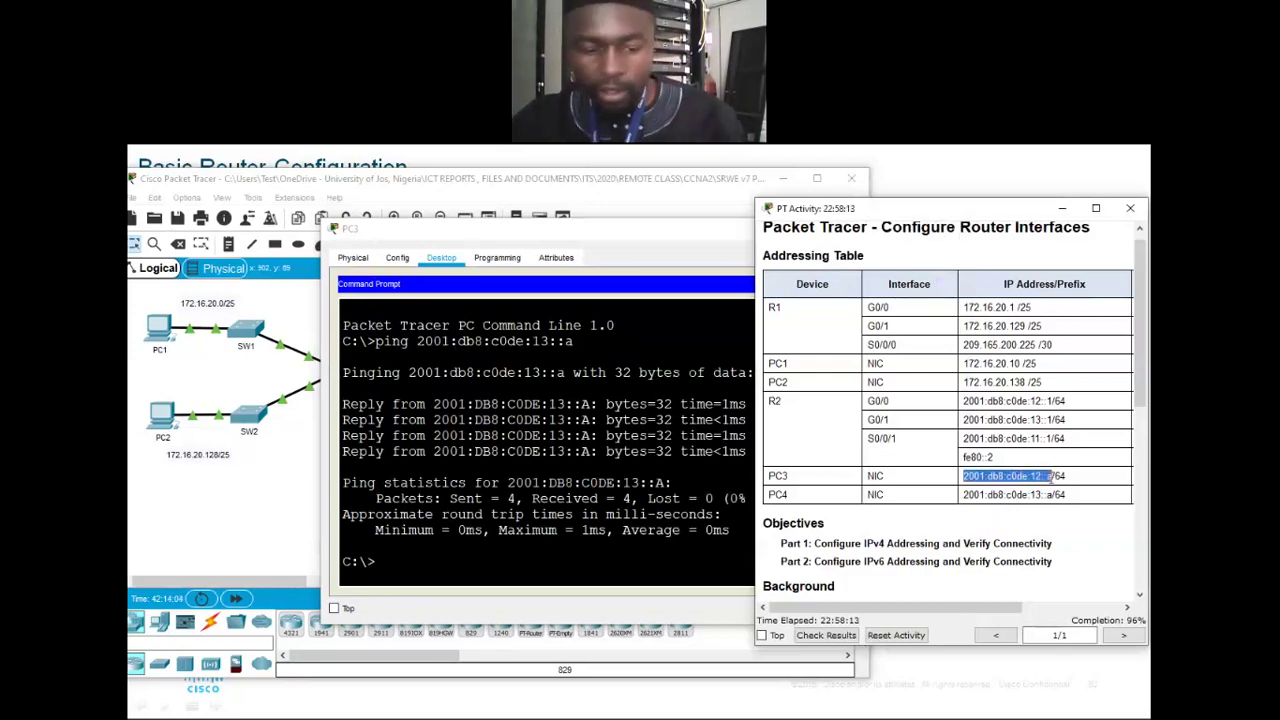
click(637, 473)
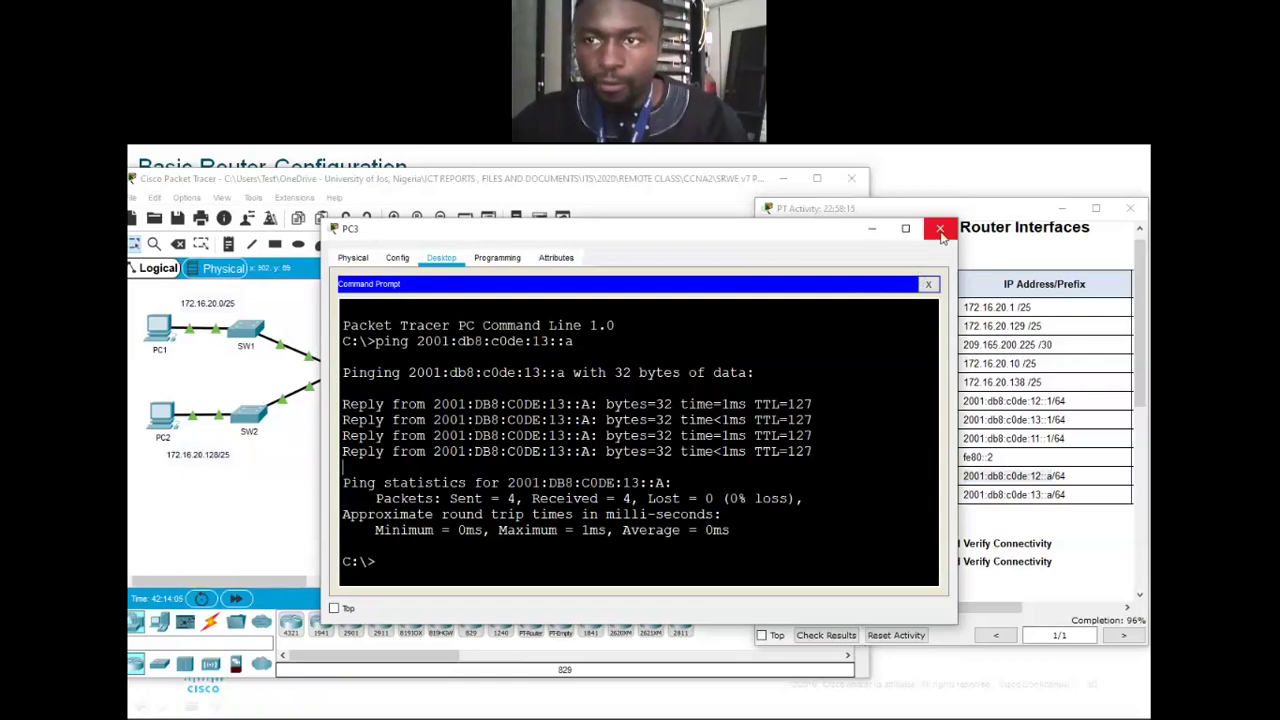
click(940, 230)
- From PC4's command prompt, ping PC3 at 2001:db8:c0de:12::a, then close PC4's window
click(783, 440)
click(796, 426)
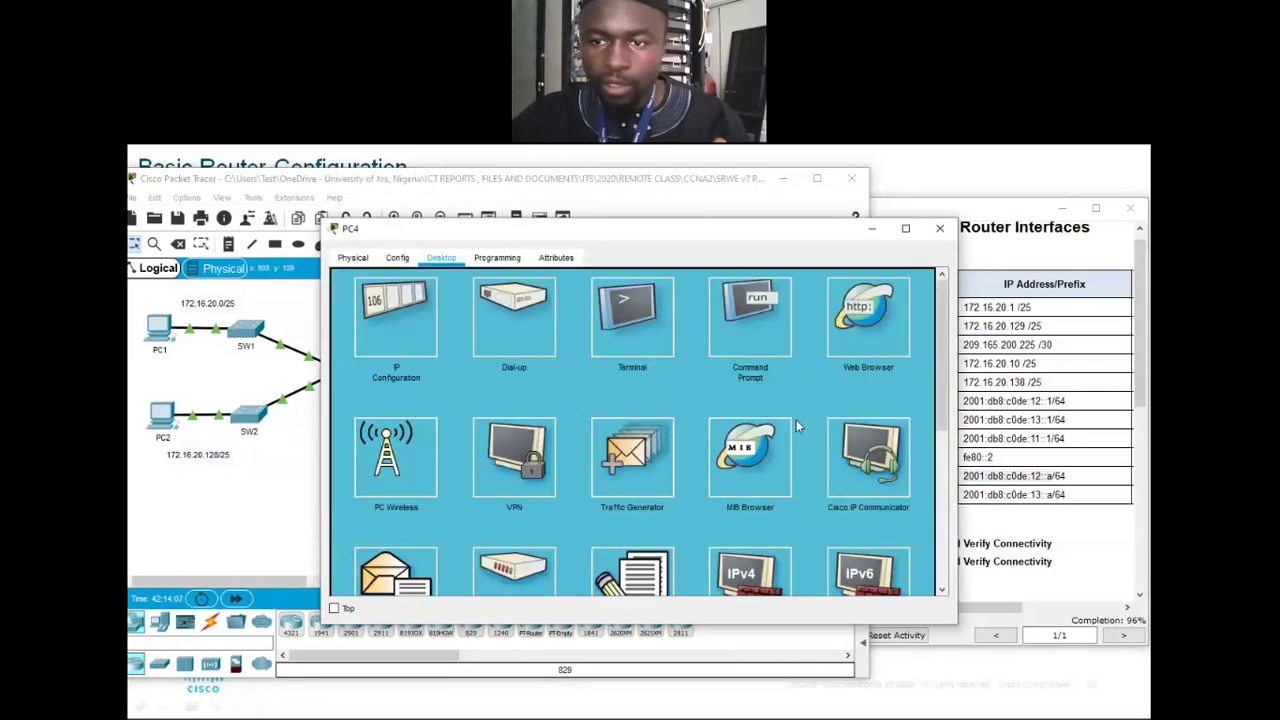
click(764, 312)
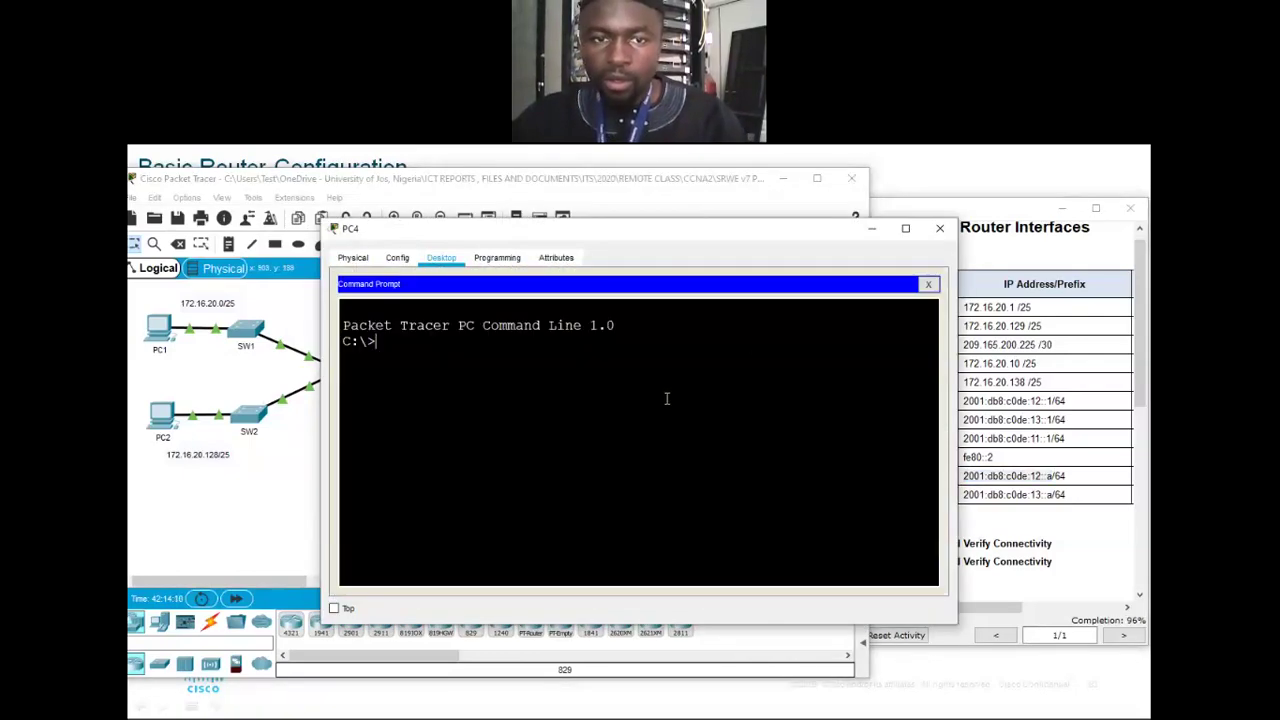
text(ping)
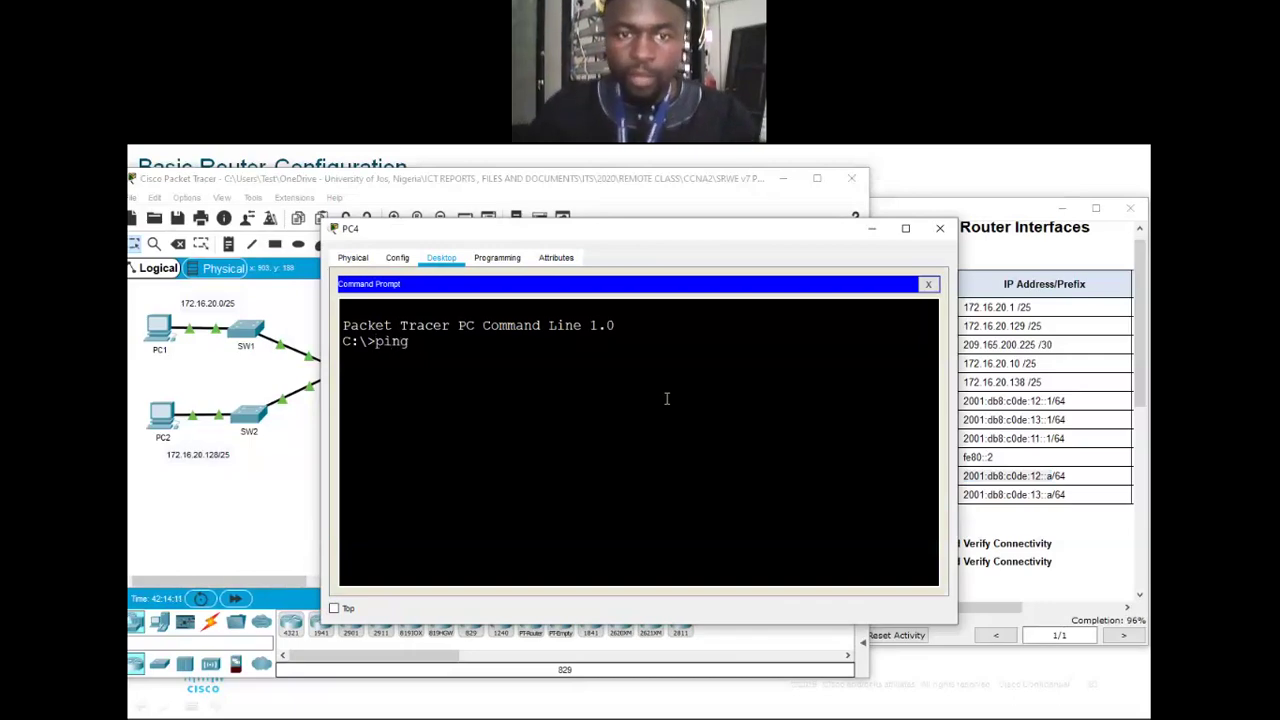
right_click(667, 404)
click(694, 424)
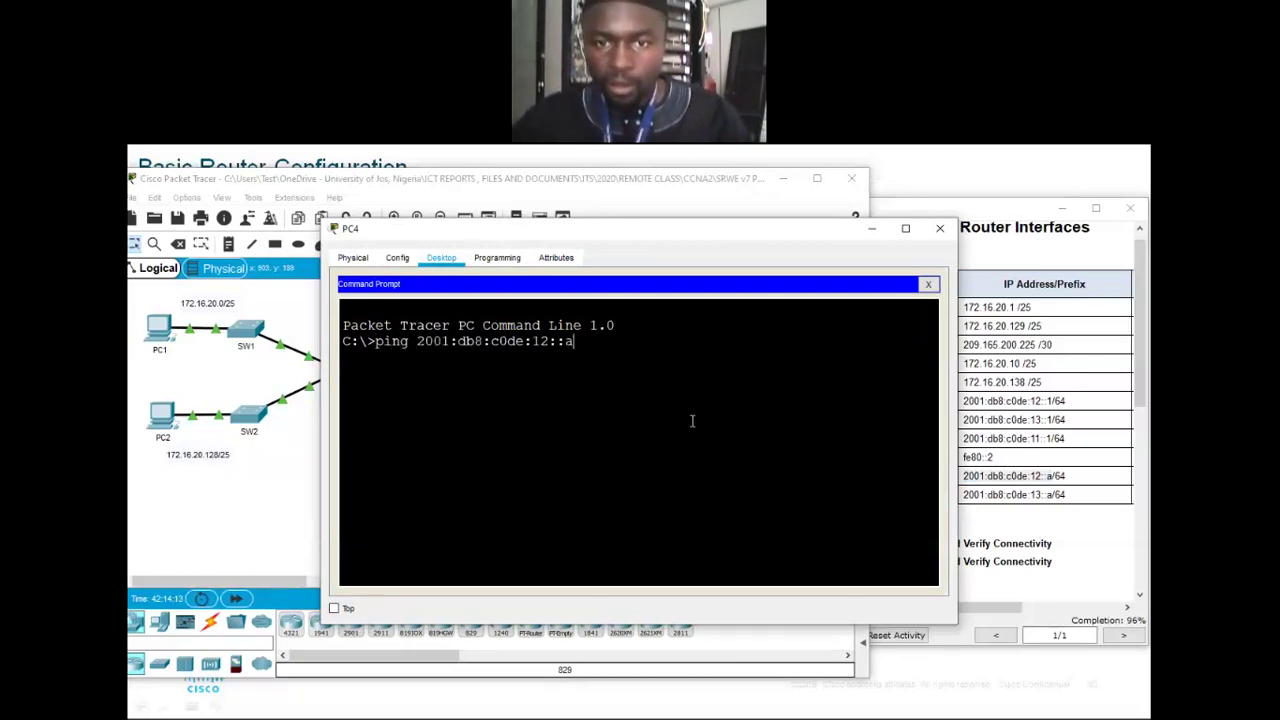
key(Return)
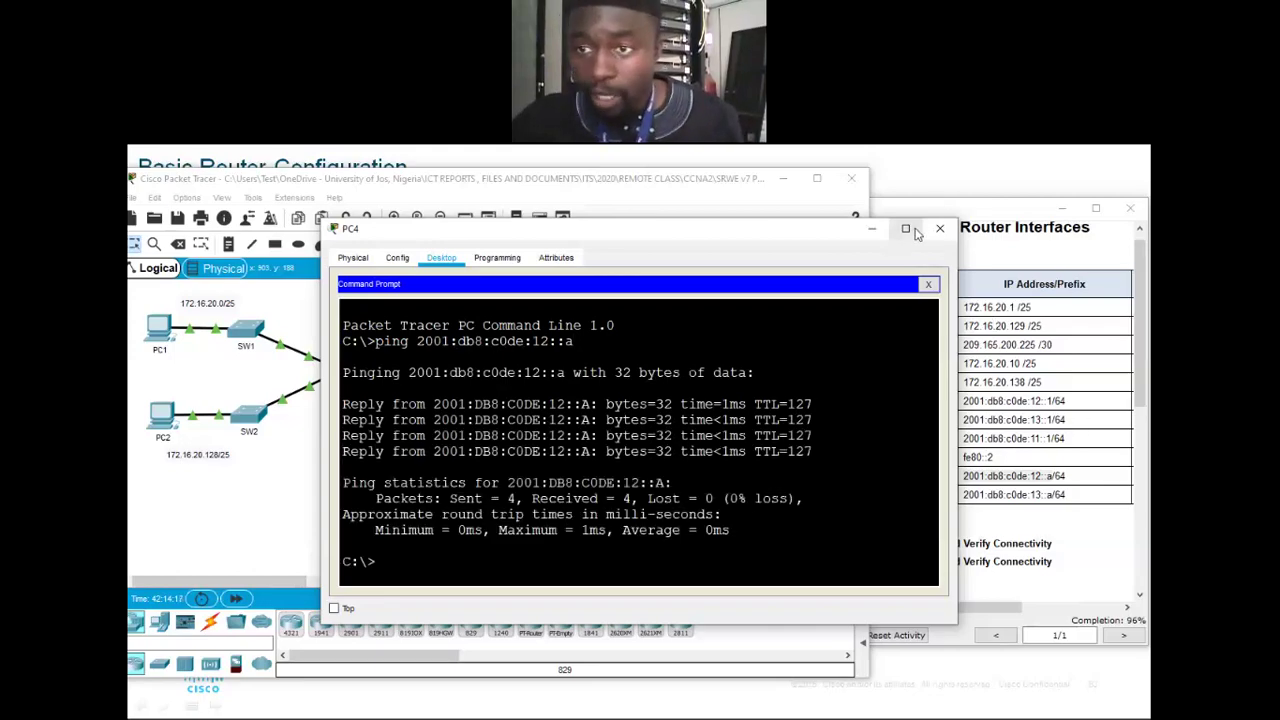
click(940, 232)
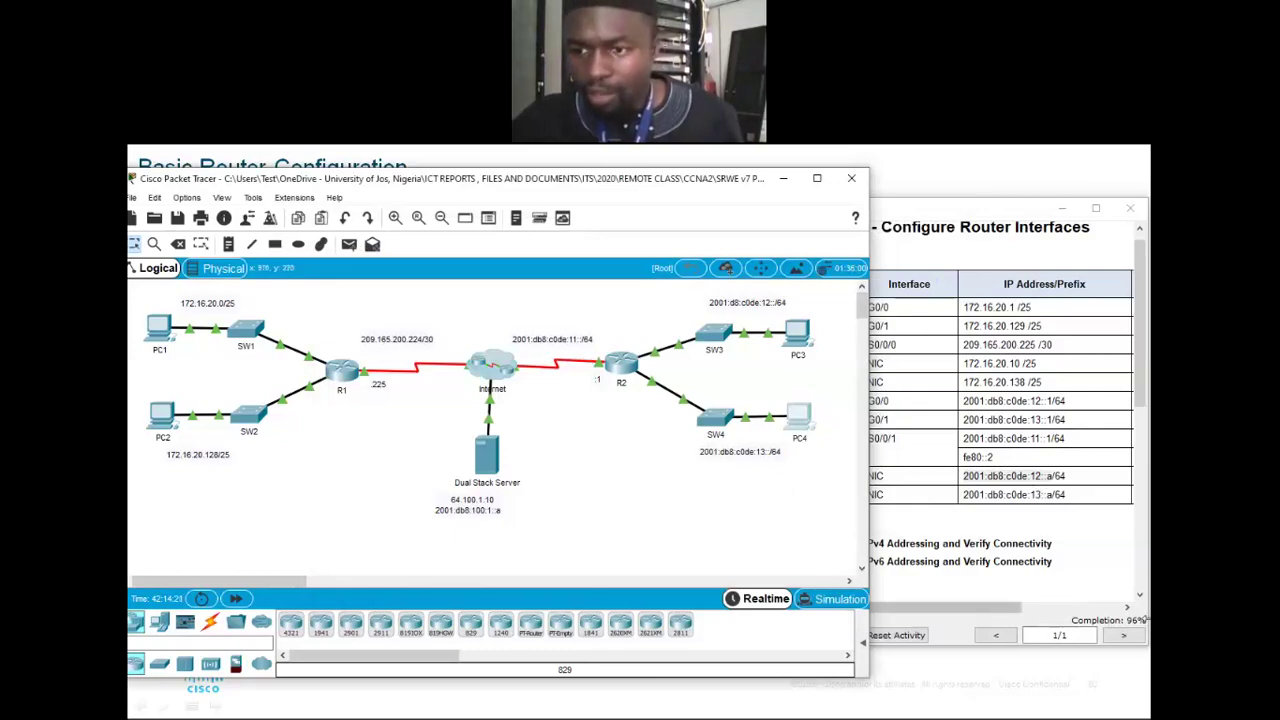
- Run Check Results in the activity panel and list the Assessment Items, showing 96/100
click(1037, 402)
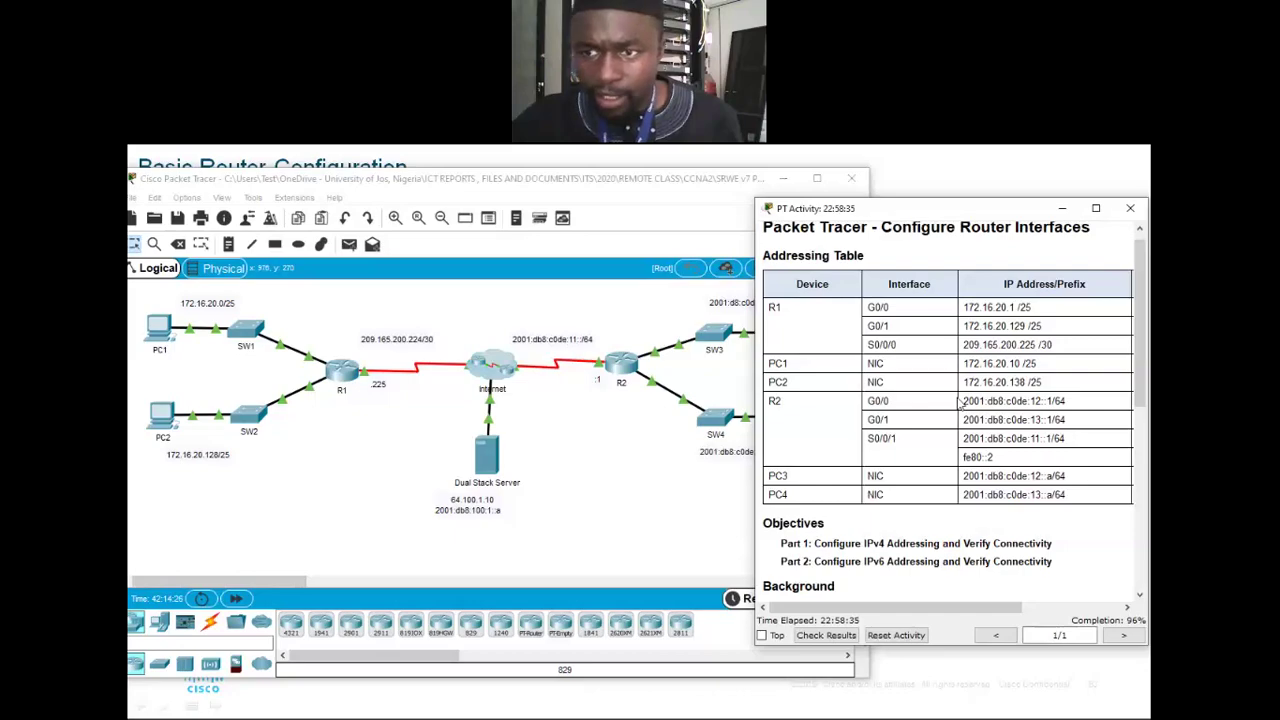
scroll(960, 402, down, 6)
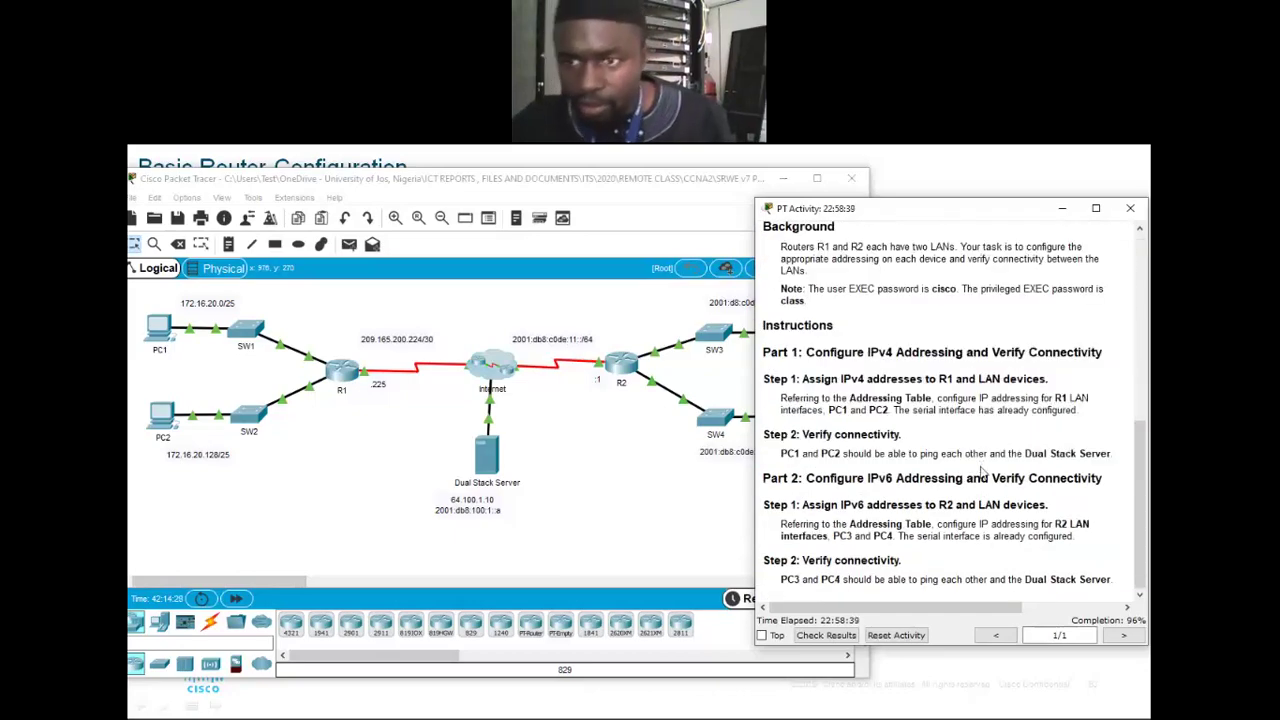
scroll(982, 470, up, 5)
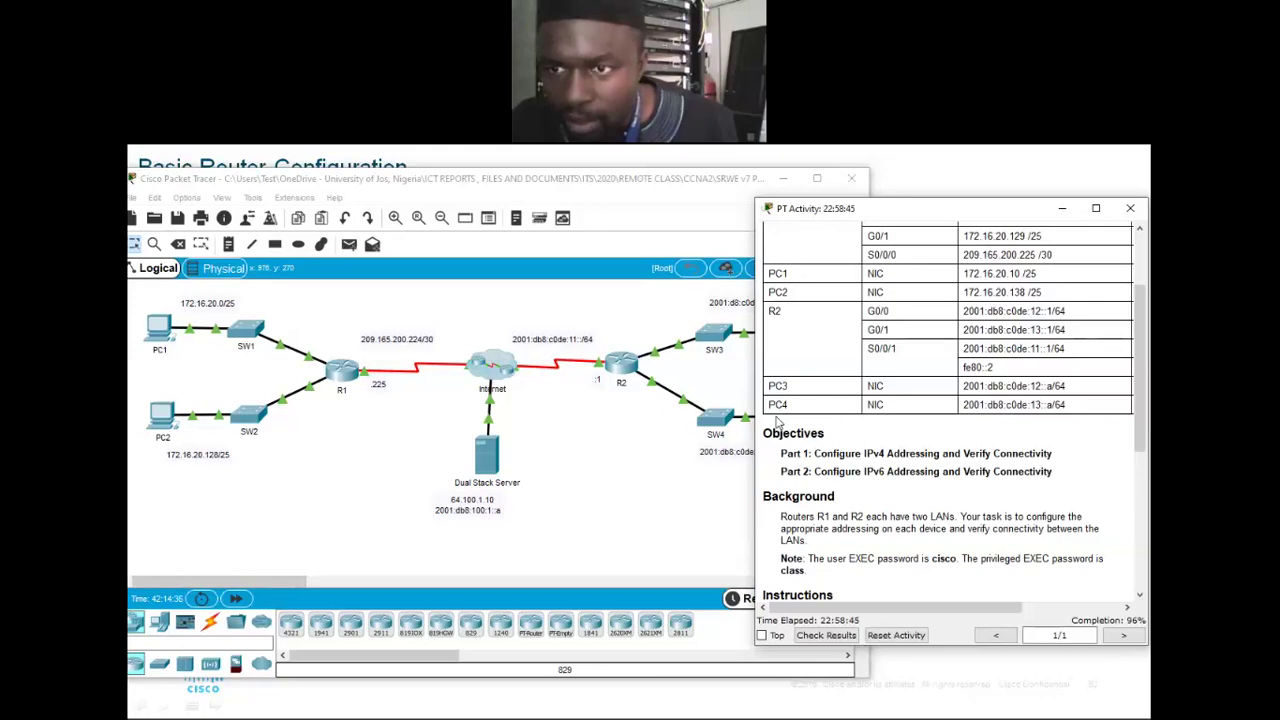
scroll(808, 366, up, 1)
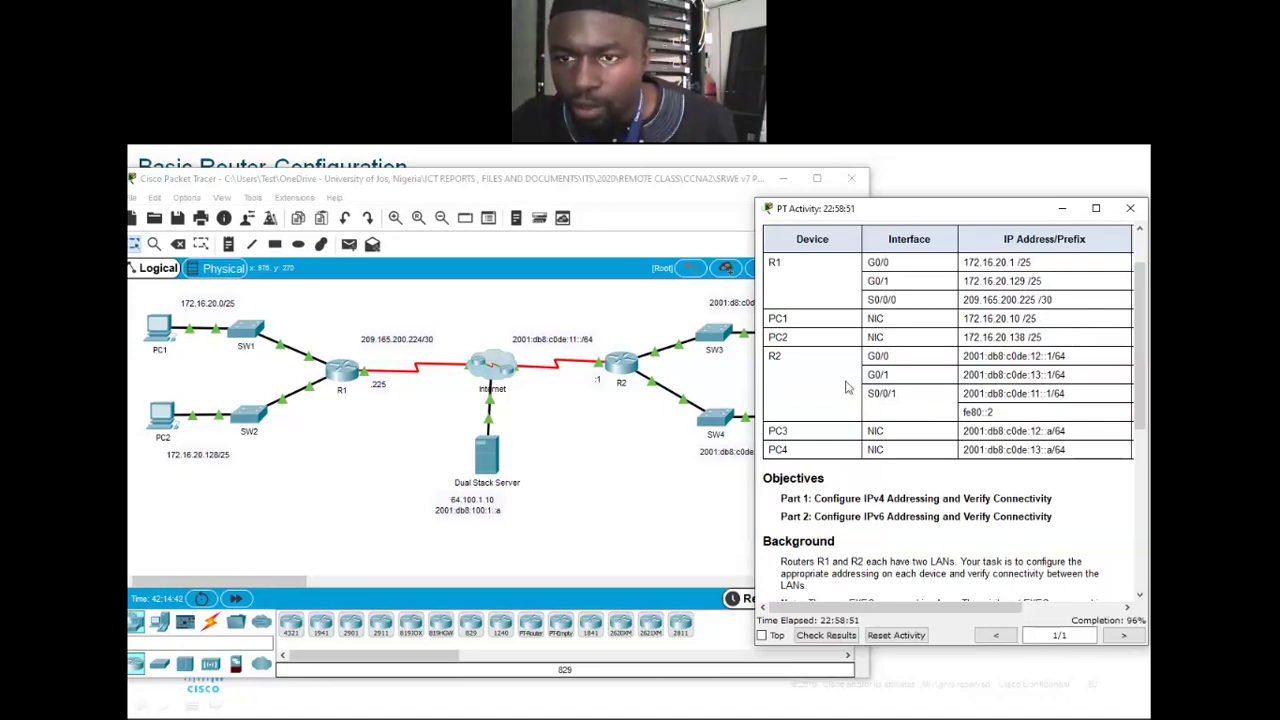
scroll(812, 320, up, 1)
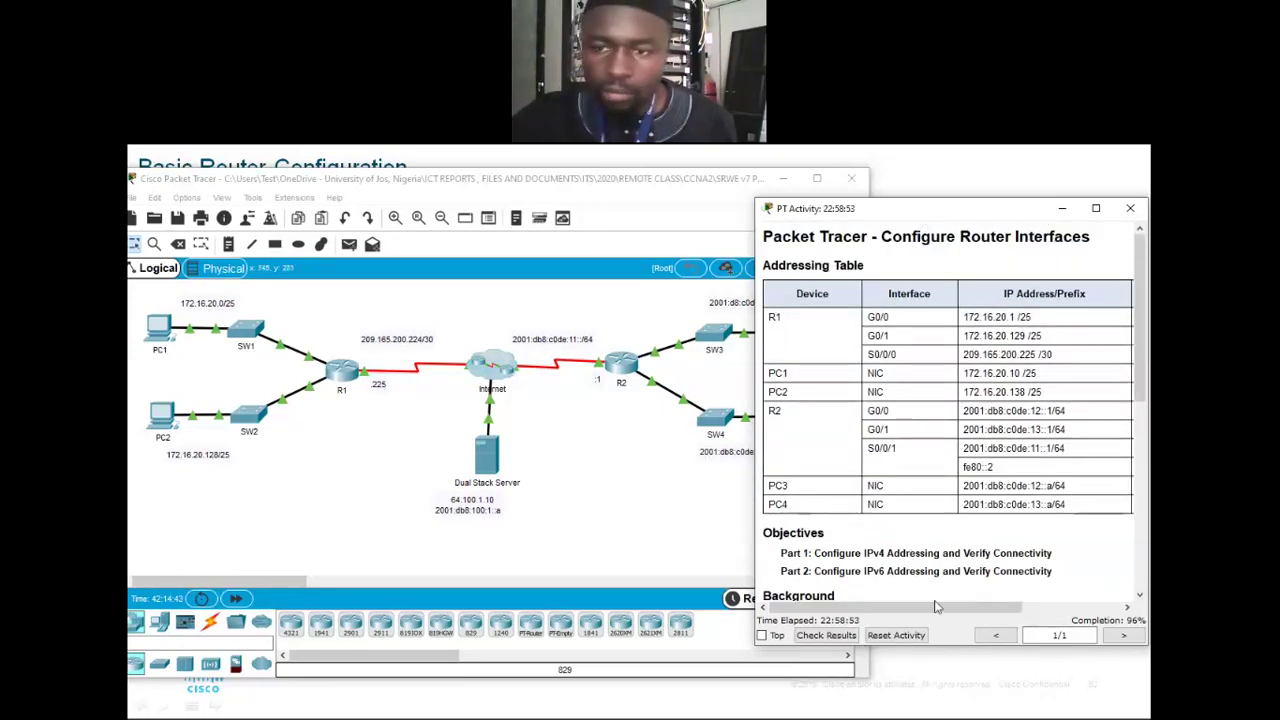
click(826, 635)
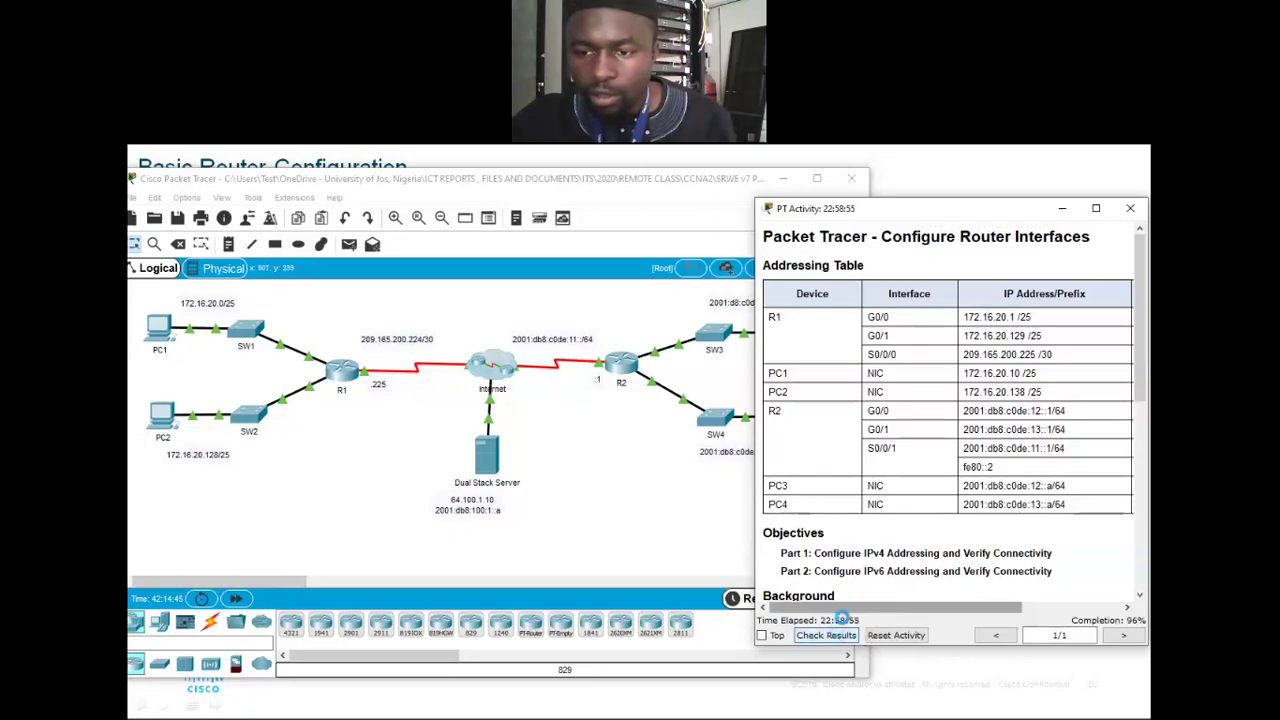
click(249, 281)
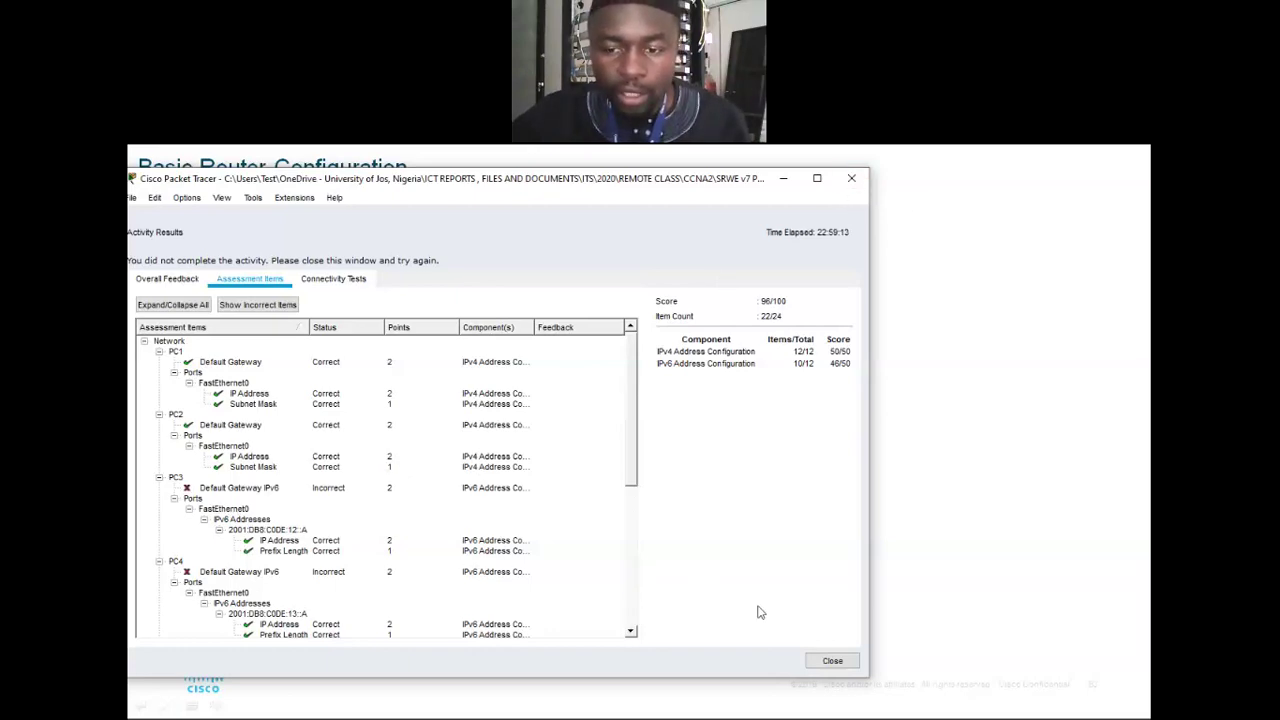
- Read the Overall Feedback recommending Configuring Router Interfaces, then close Activity Results
click(170, 281)
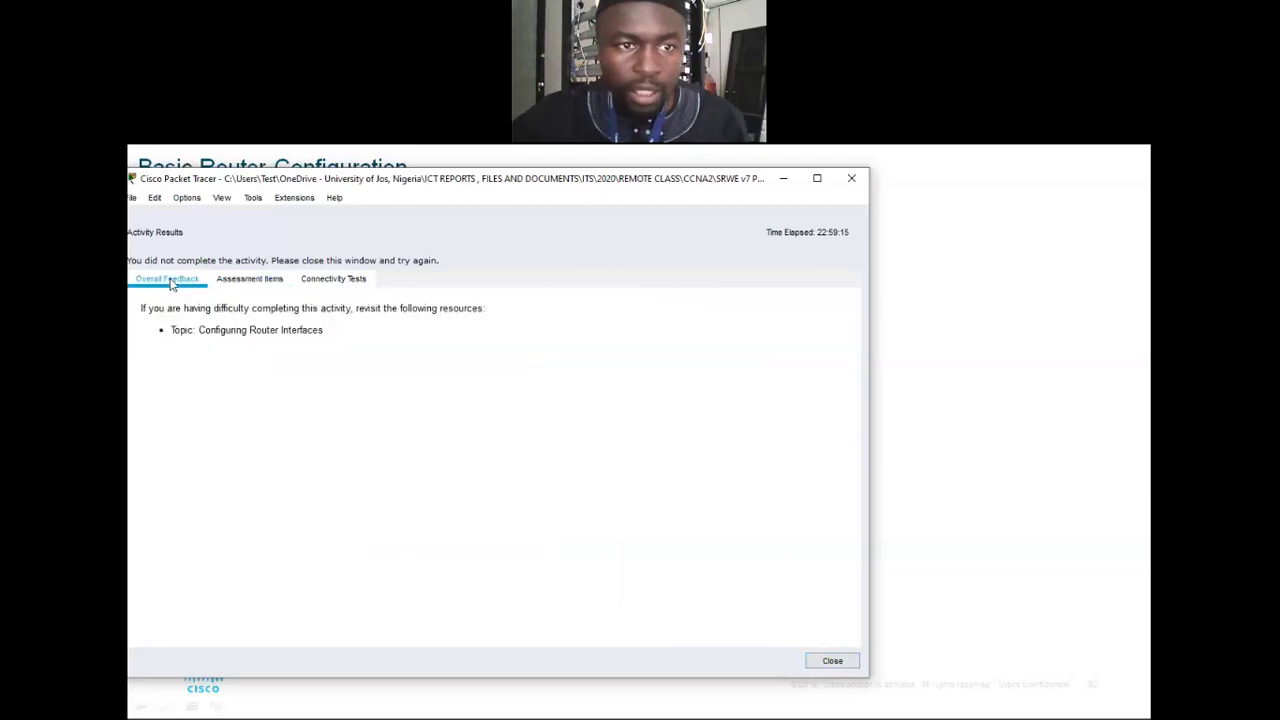
click(834, 663)
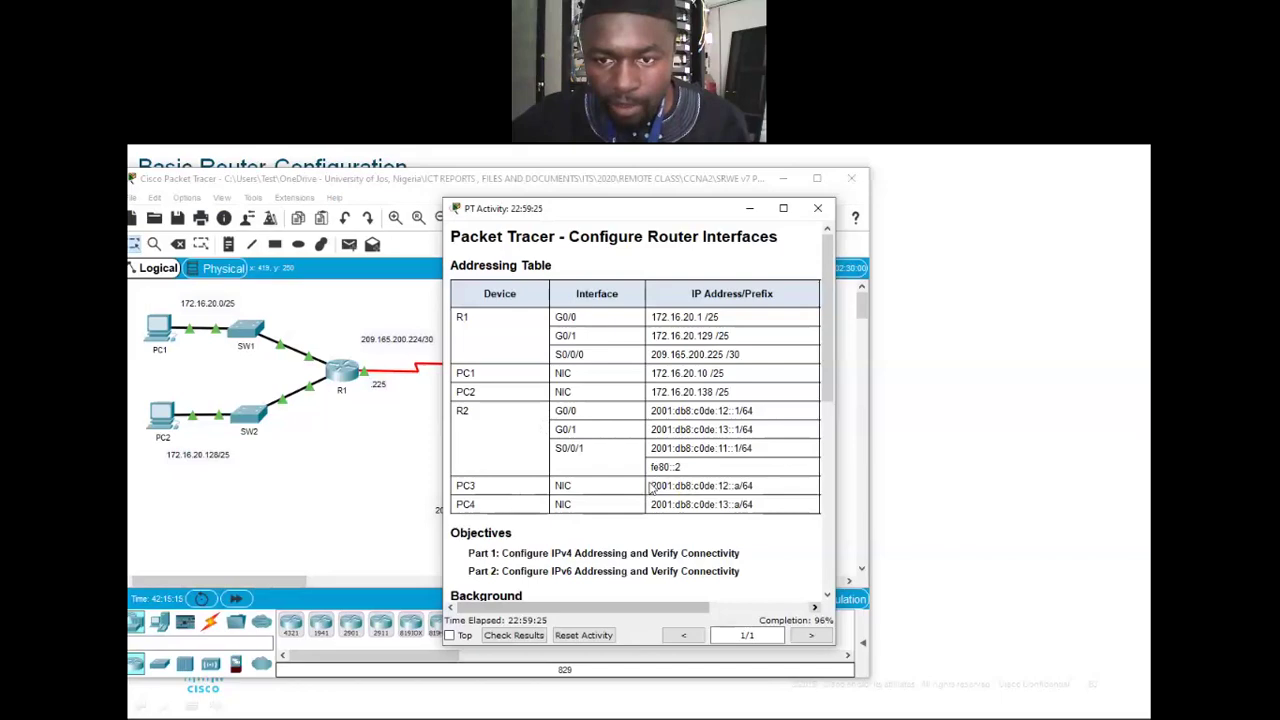
- Compare PC3's address prefix with R2 G0/0's IPv6 prefix in the addressing table
drag(651, 486, 732, 486)
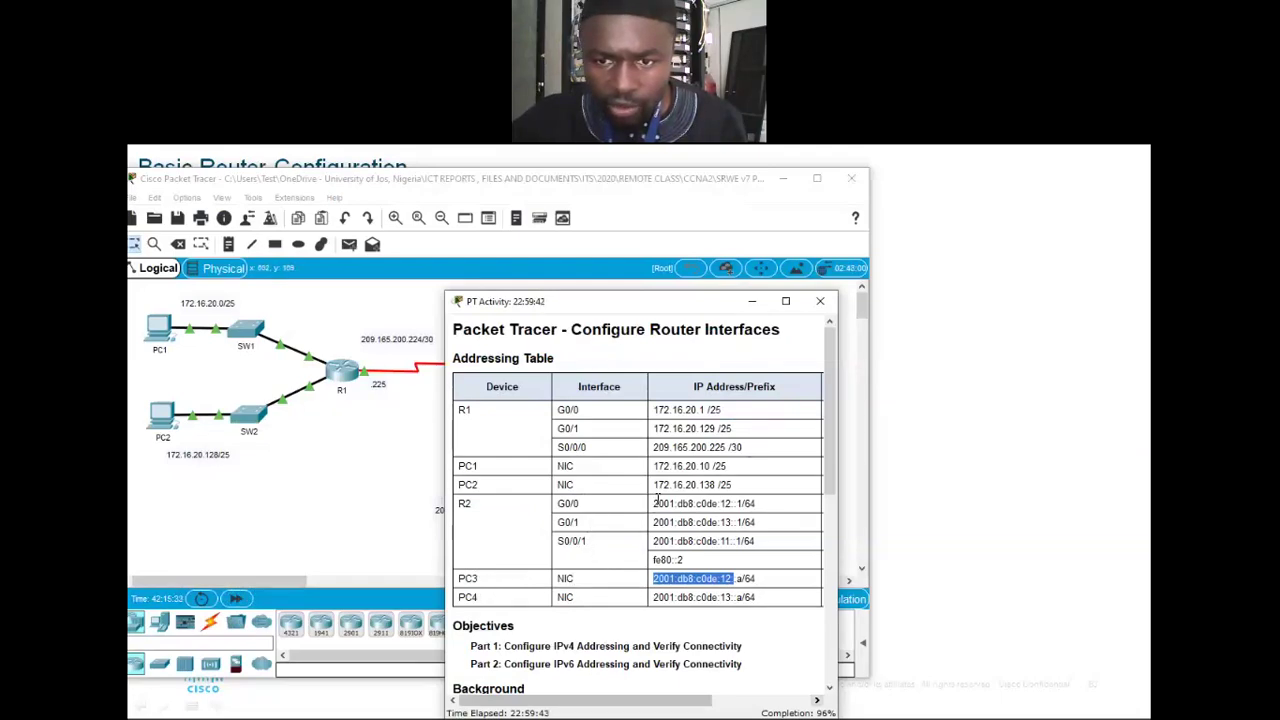
drag(654, 503, 738, 503)
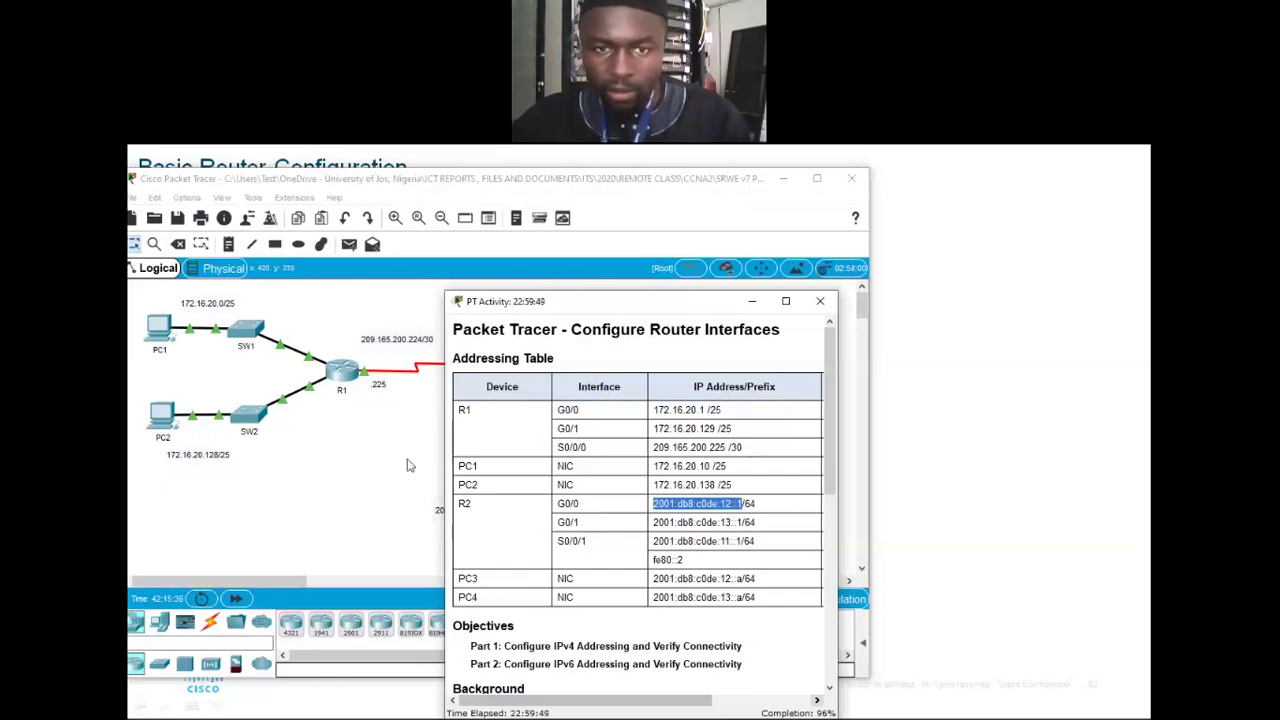
click(353, 486)
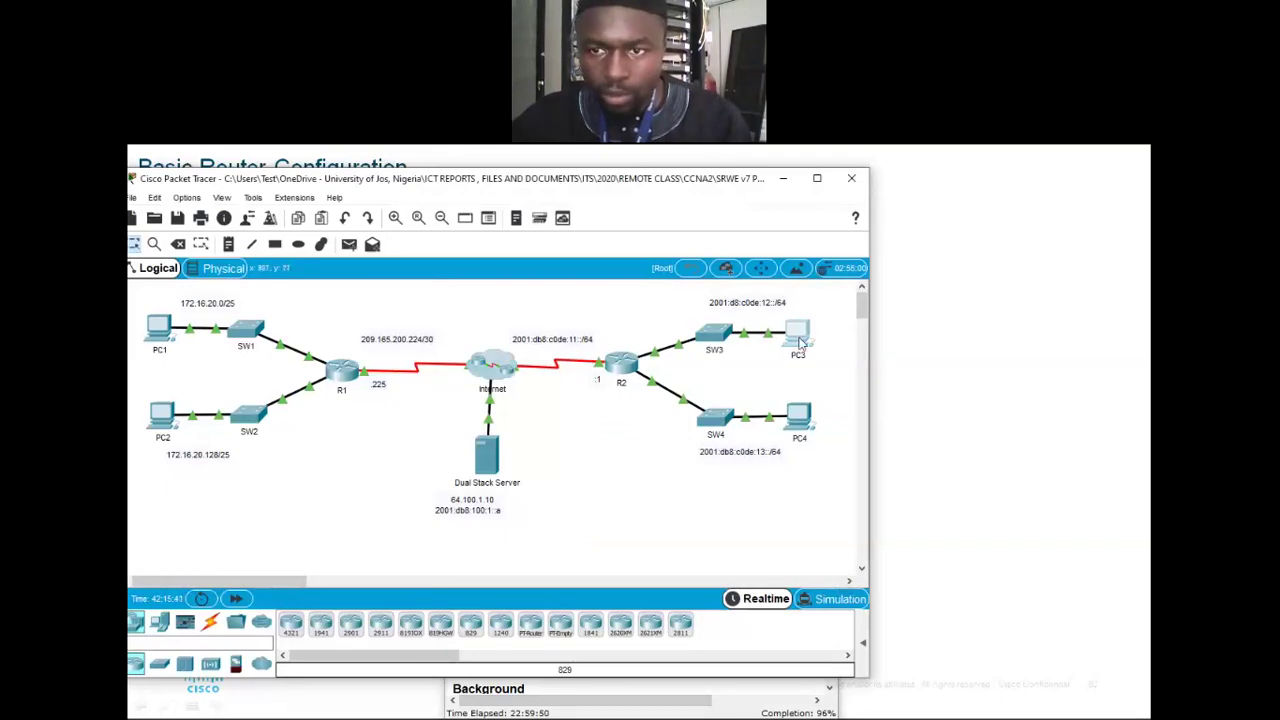
- Replace PC3's IPv6 gateway with 2001:db8:c0de:12::1 in IP Configuration
click(797, 335)
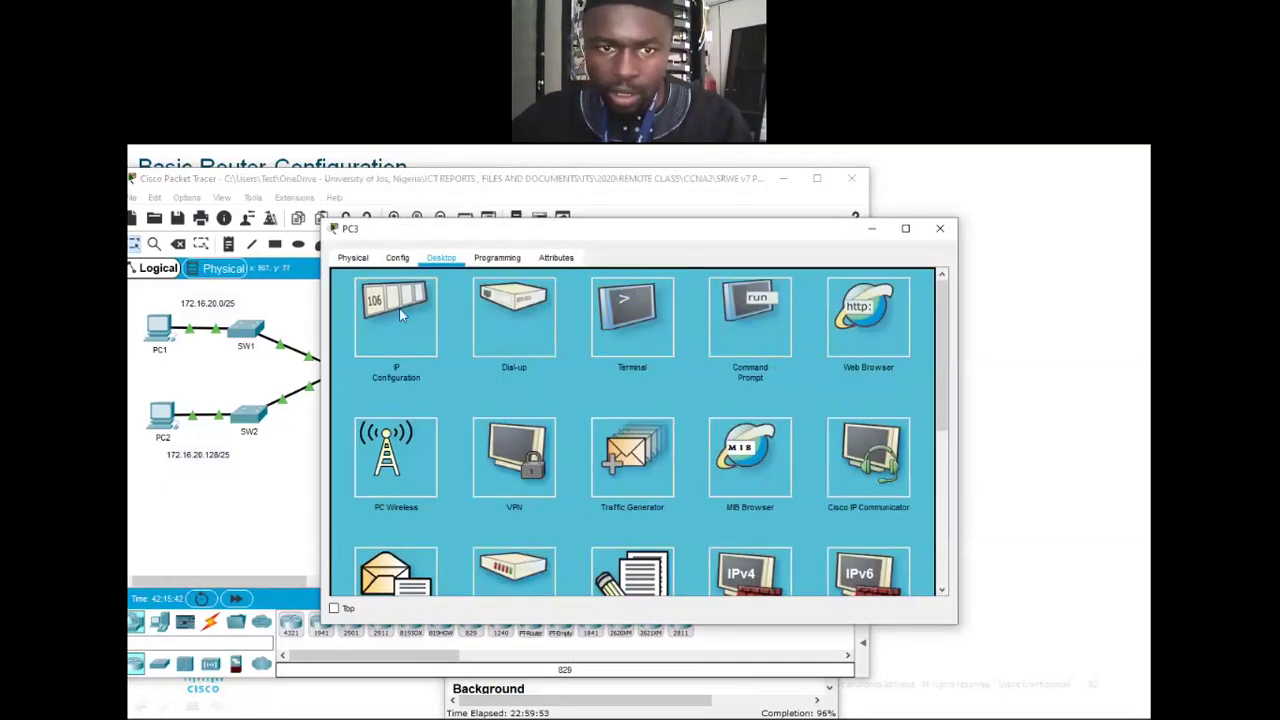
click(399, 308)
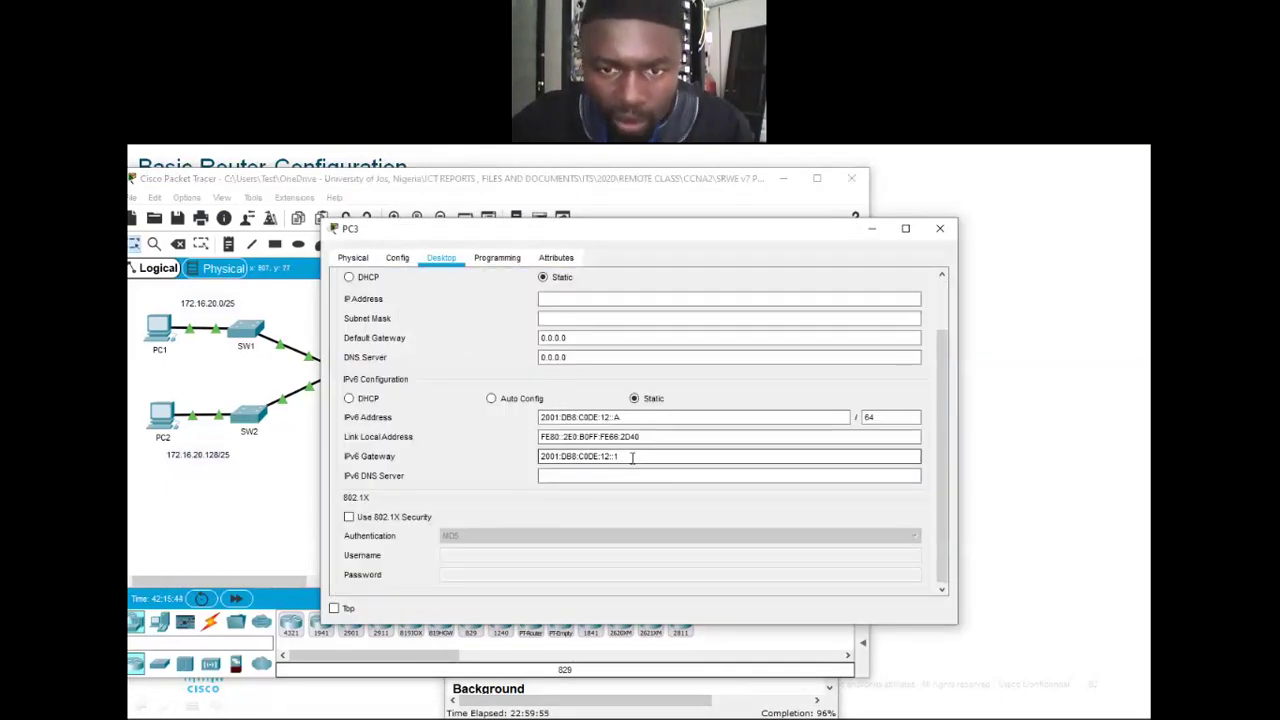
drag(613, 456, 517, 453)
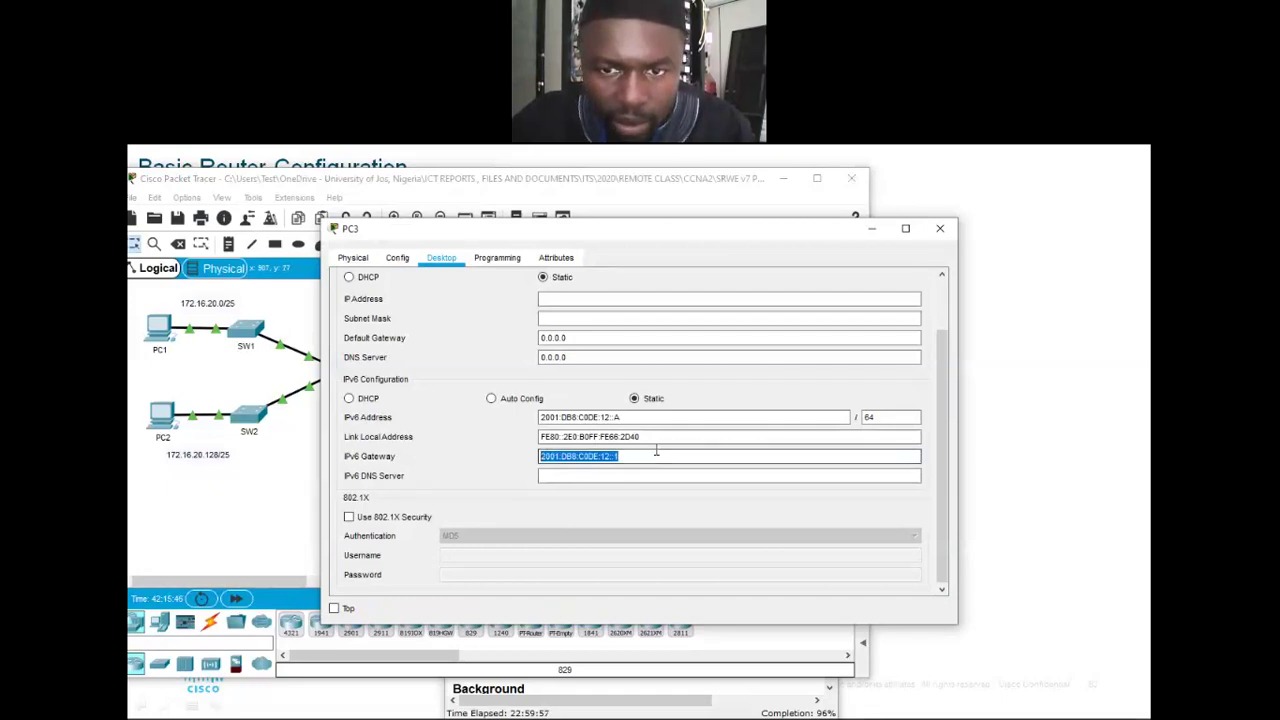
text(2001:db8:c0de:12::1)
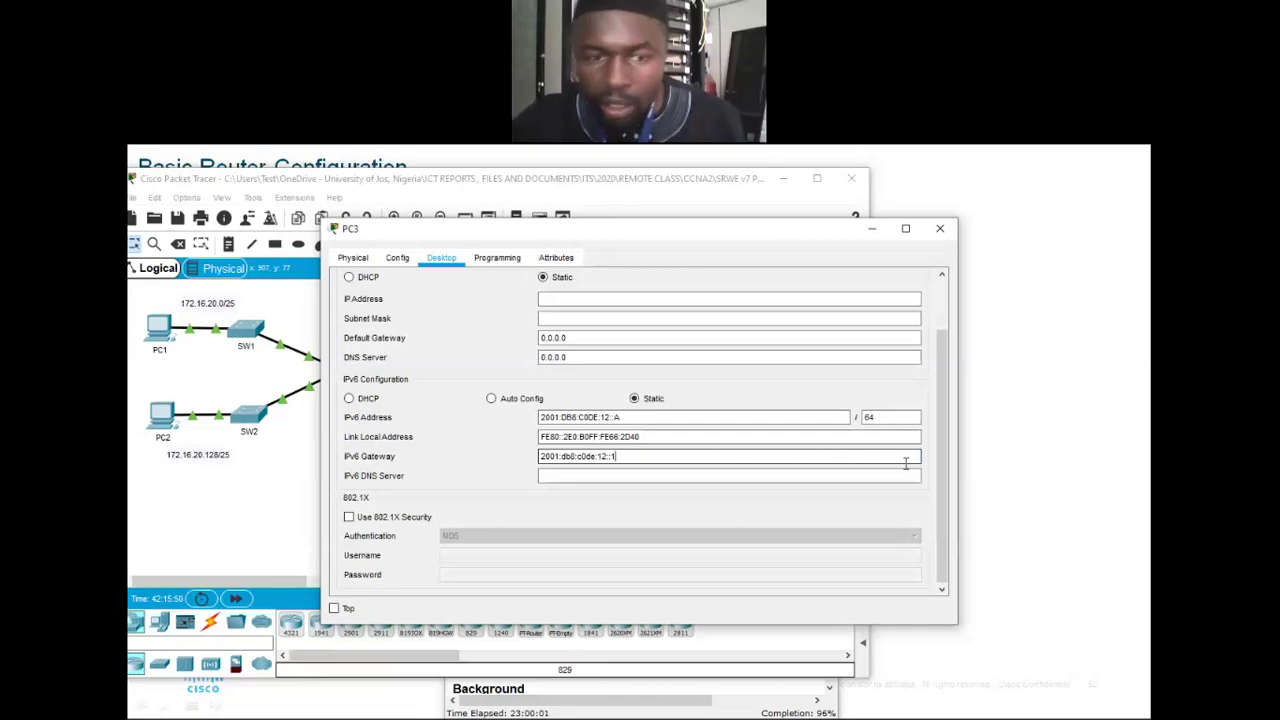
click(940, 228)
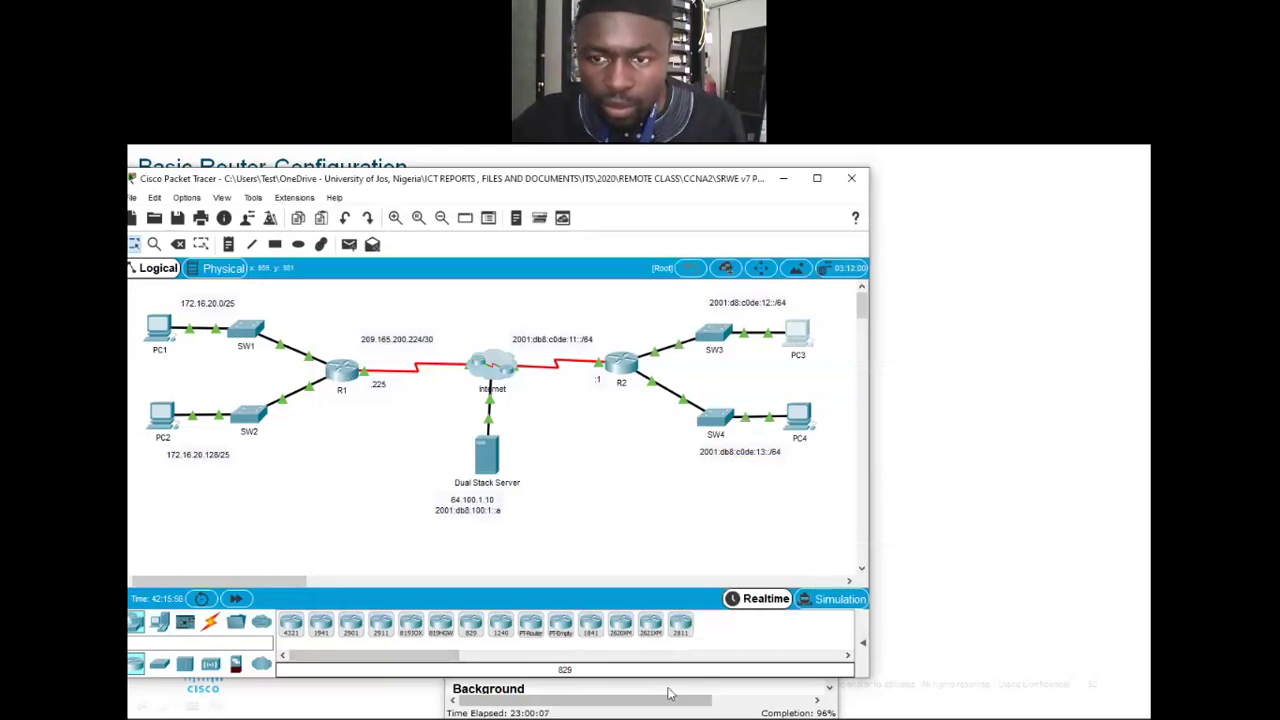
click(670, 694)
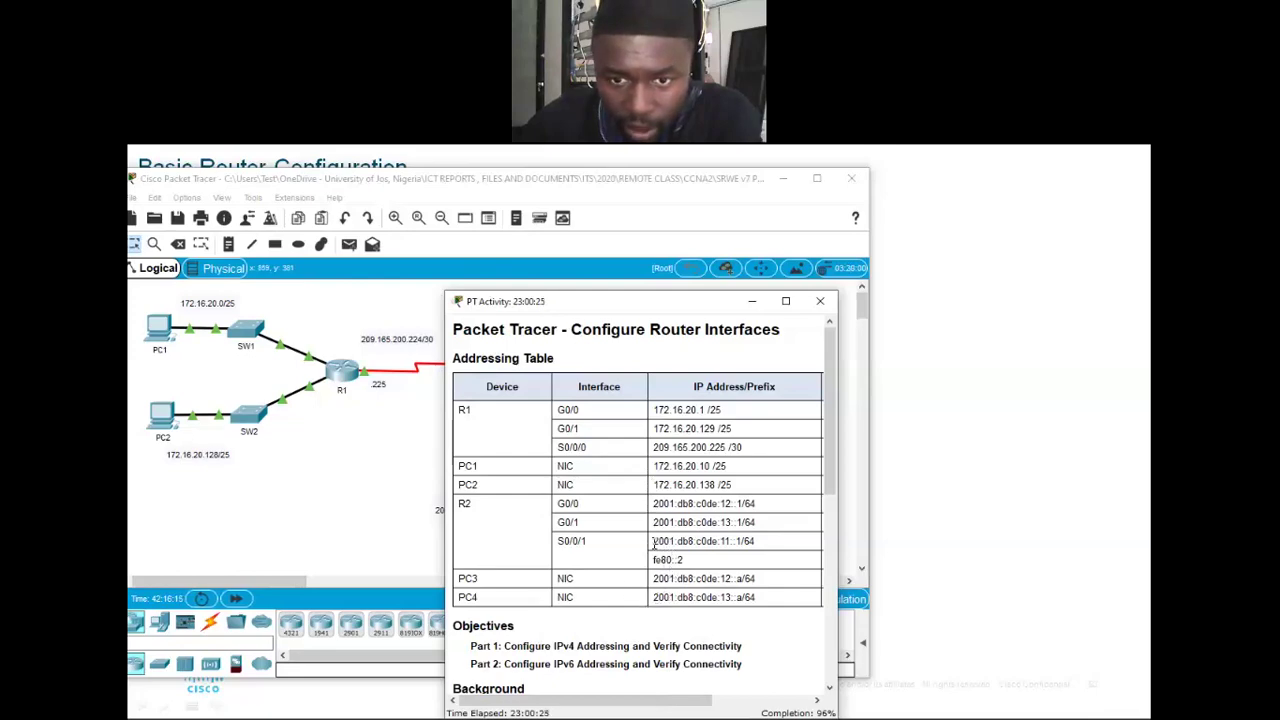
- Note R2 G0/1's IPv6 address prefix in the addressing table
drag(680, 524, 741, 522)
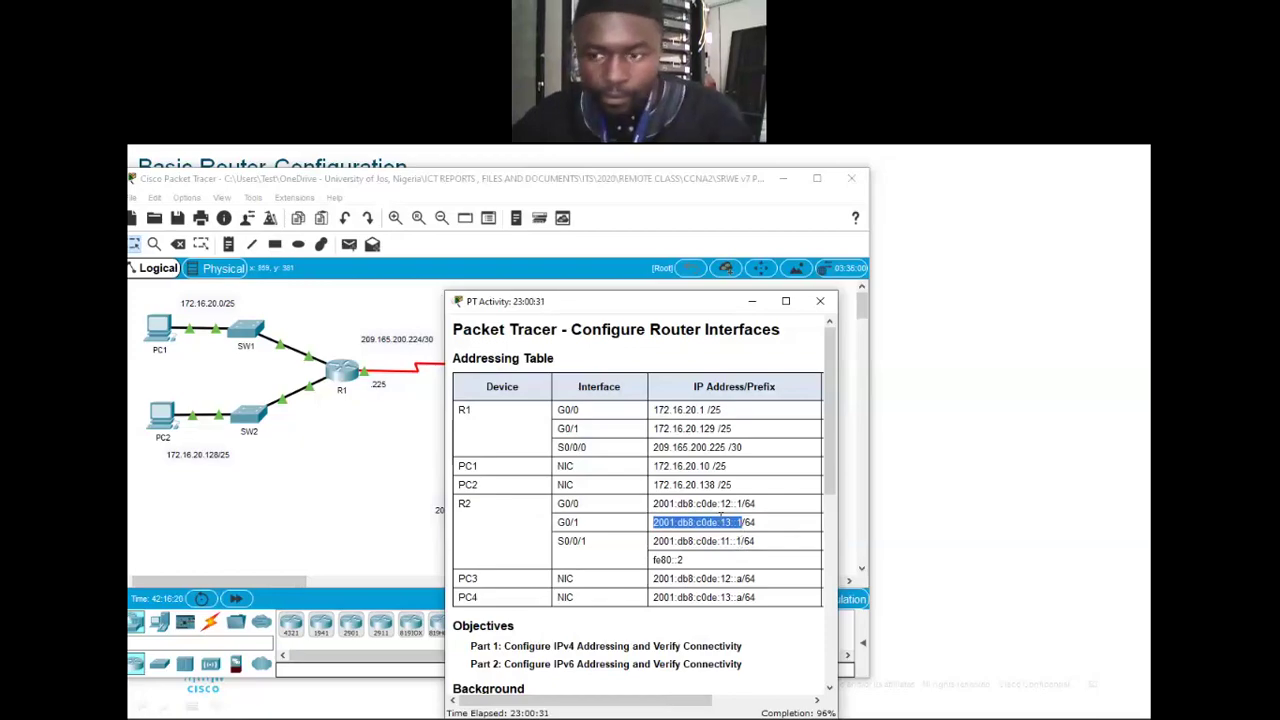
click(369, 508)
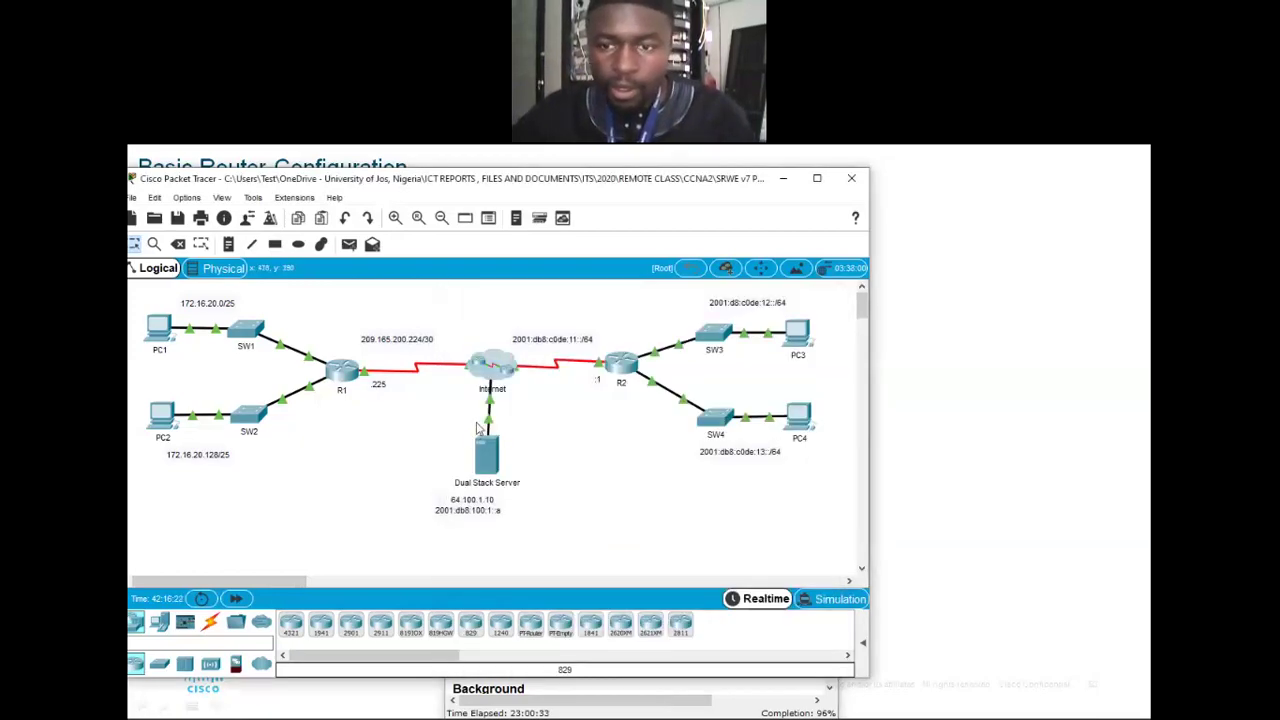
- Replace PC4's IPv6 gateway with 2001:db8:c0de:13::1 in IP Configuration
click(810, 424)
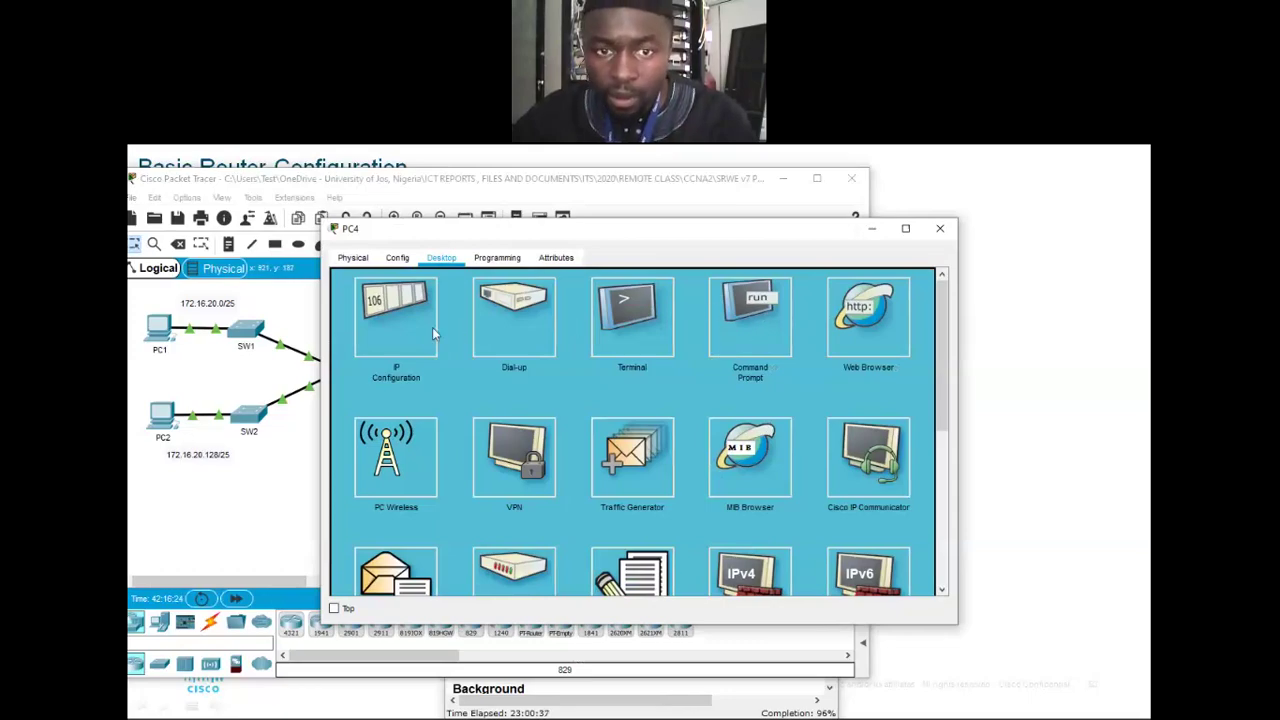
click(405, 303)
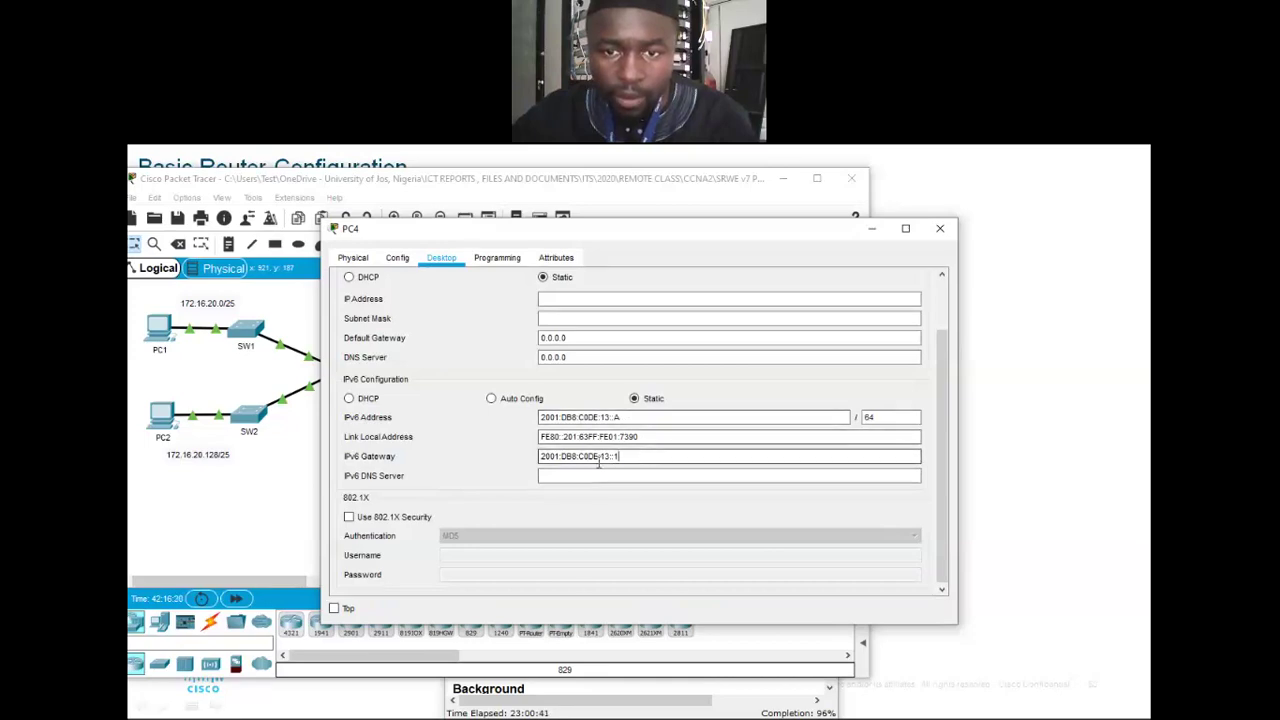
drag(640, 456, 522, 462)
text(2001:db8:c0de:13::1)
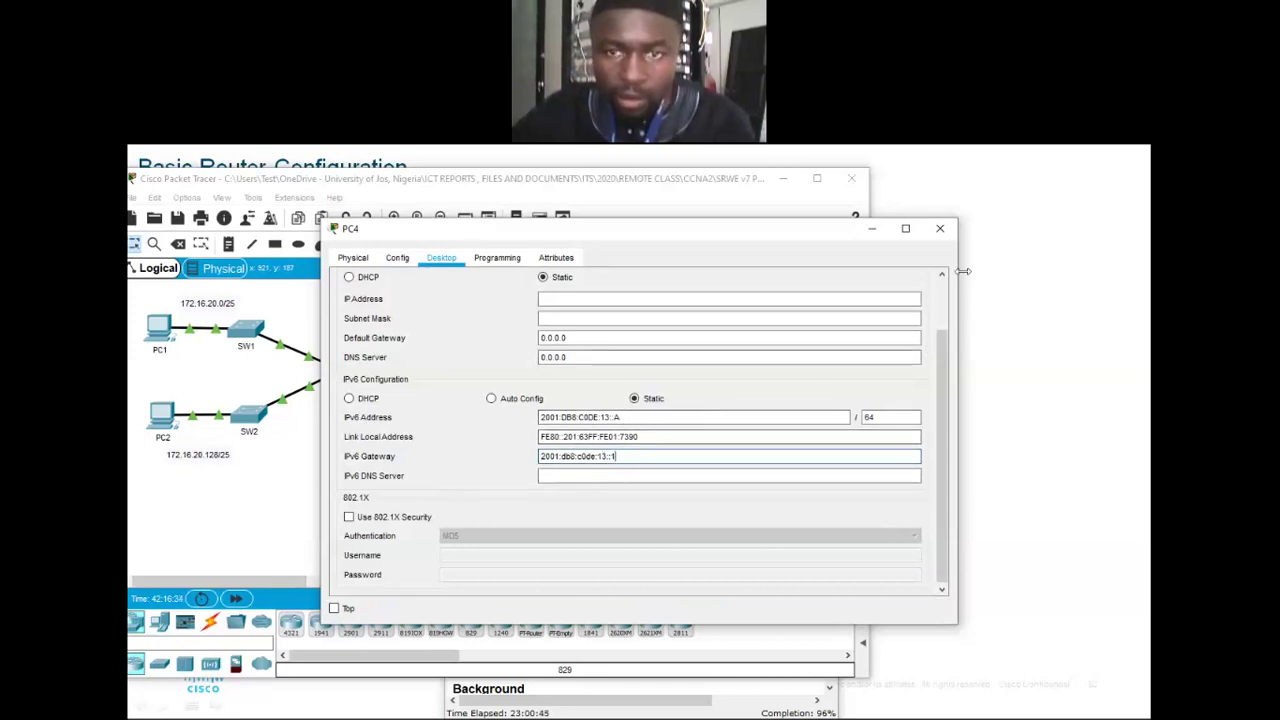
click(940, 228)
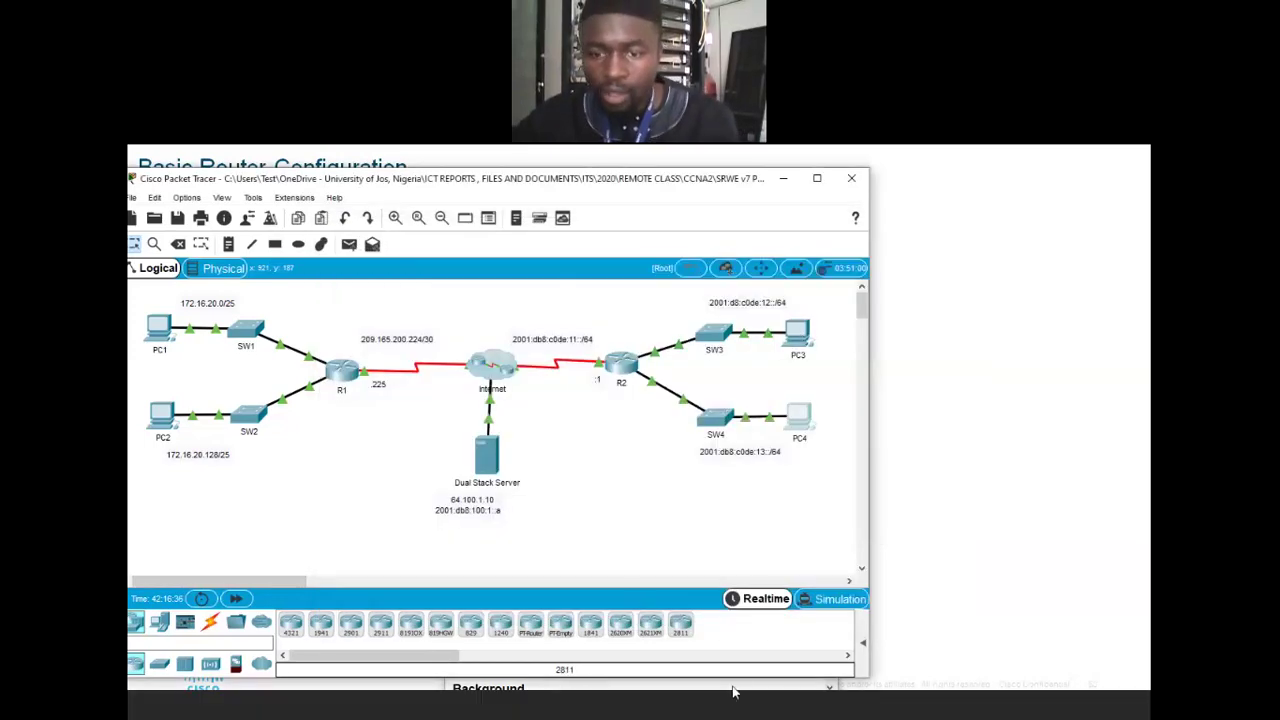
- Move the activity instructions window off to the right of the topology
click(733, 693)
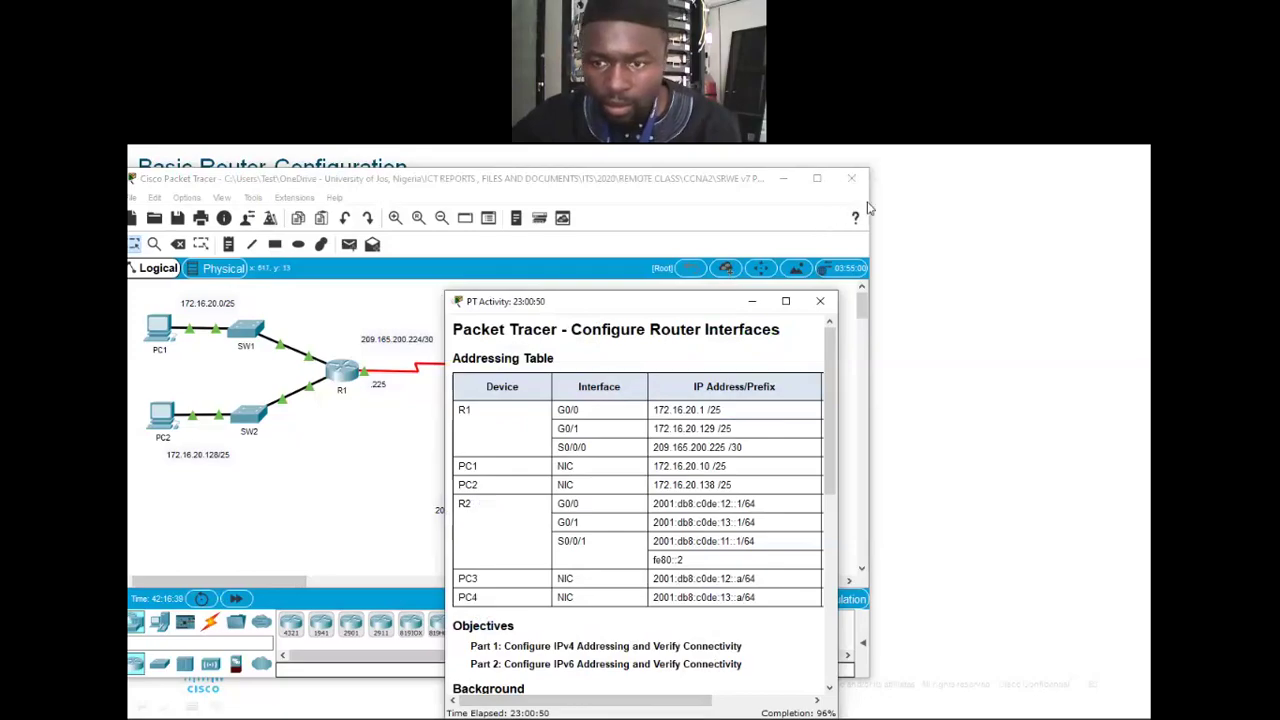
drag(875, 207, 875, 207)
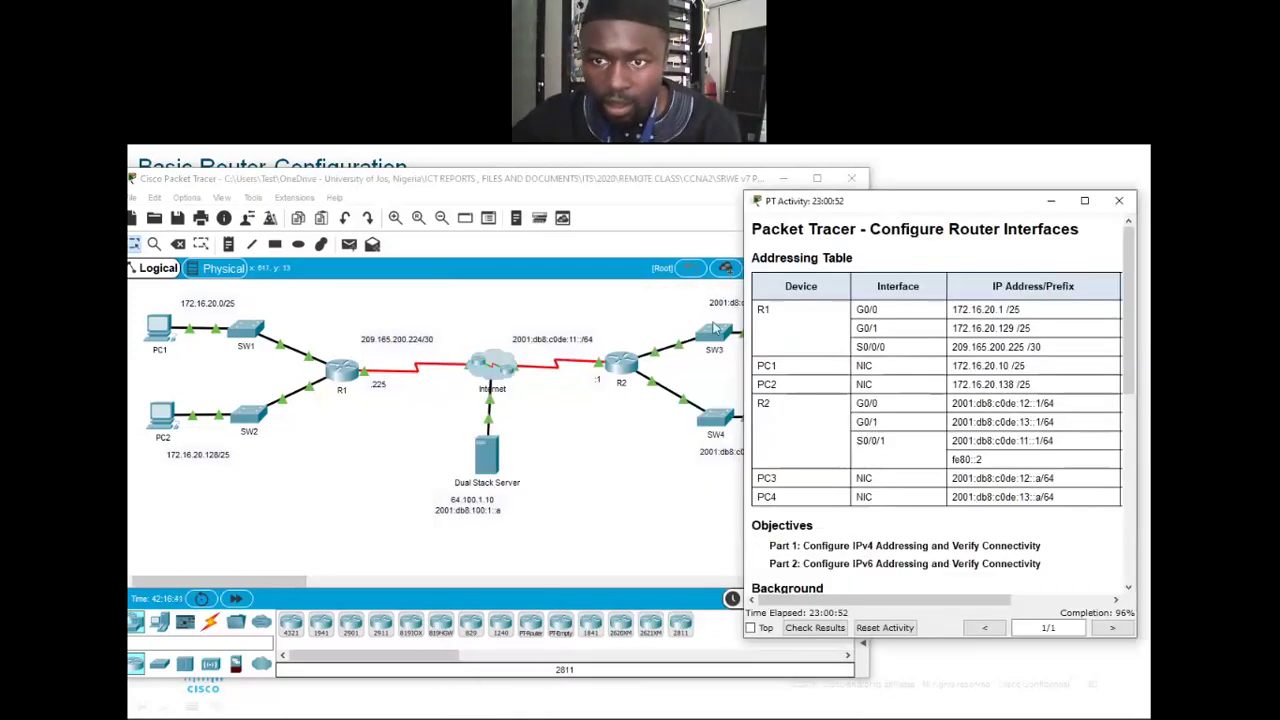
click(570, 552)
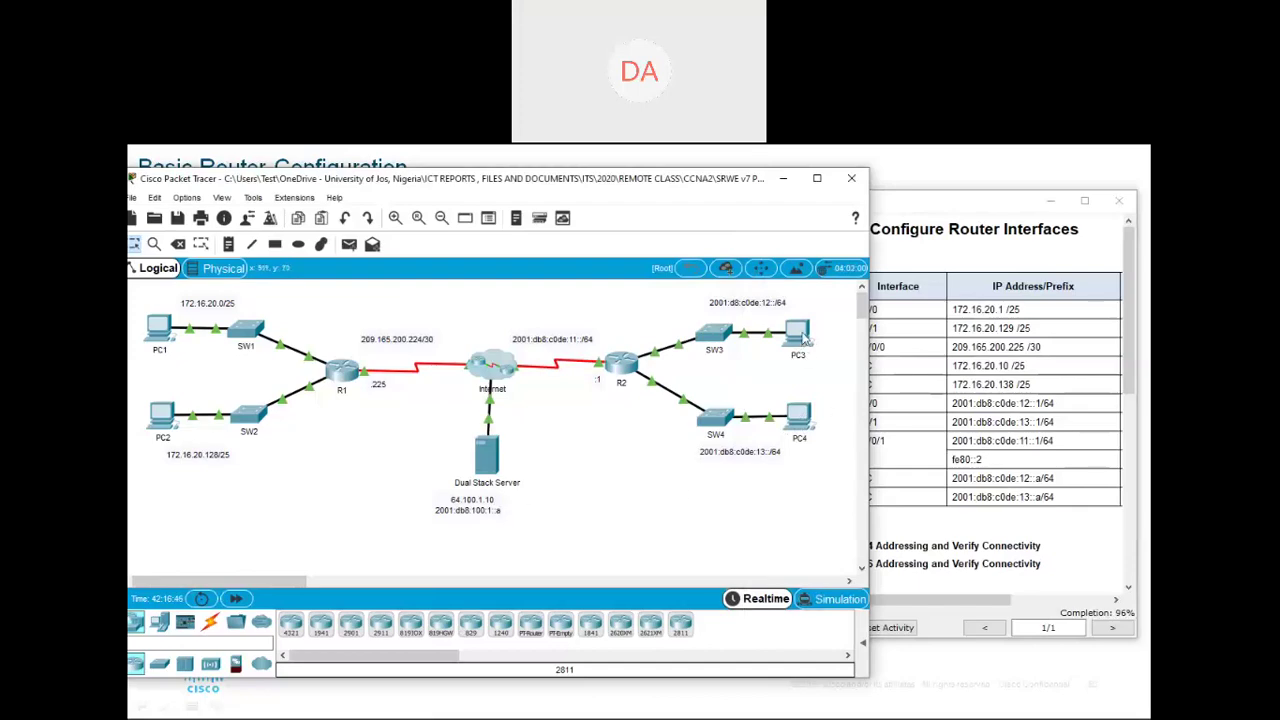
click(954, 420)
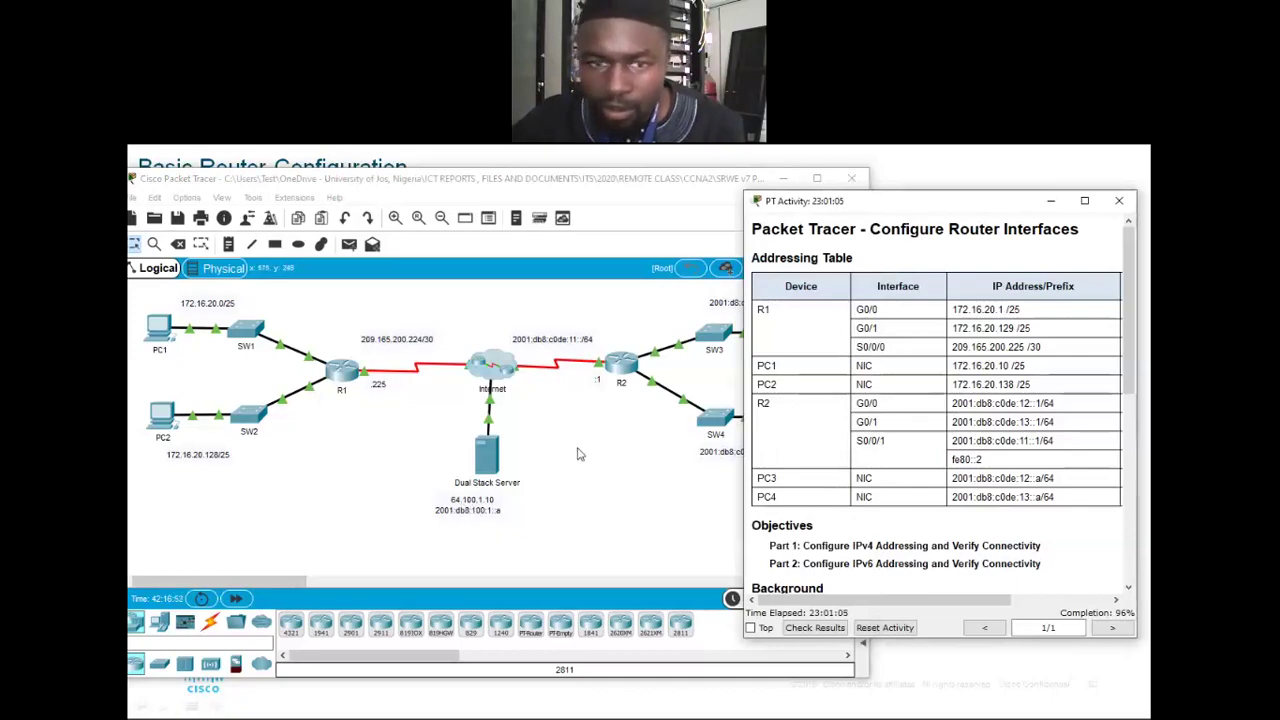
- Open PC3's command prompt with its window moved aside to reveal the topology
click(705, 343)
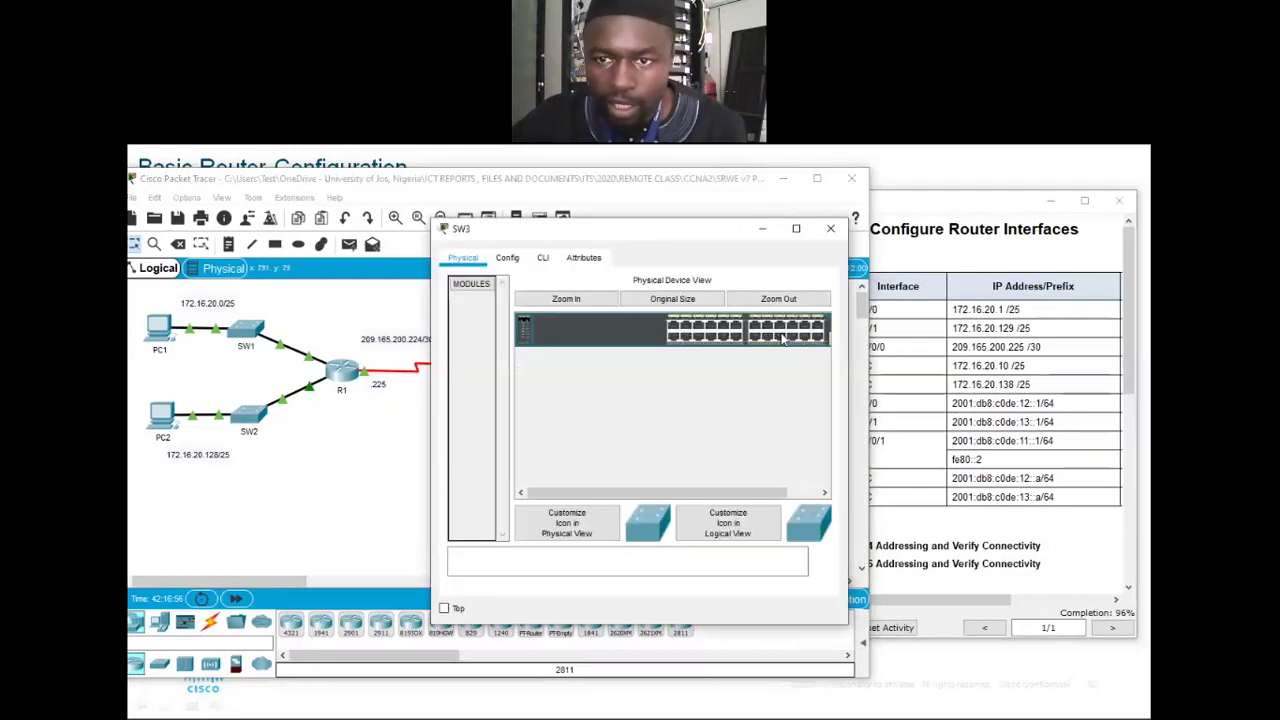
click(835, 229)
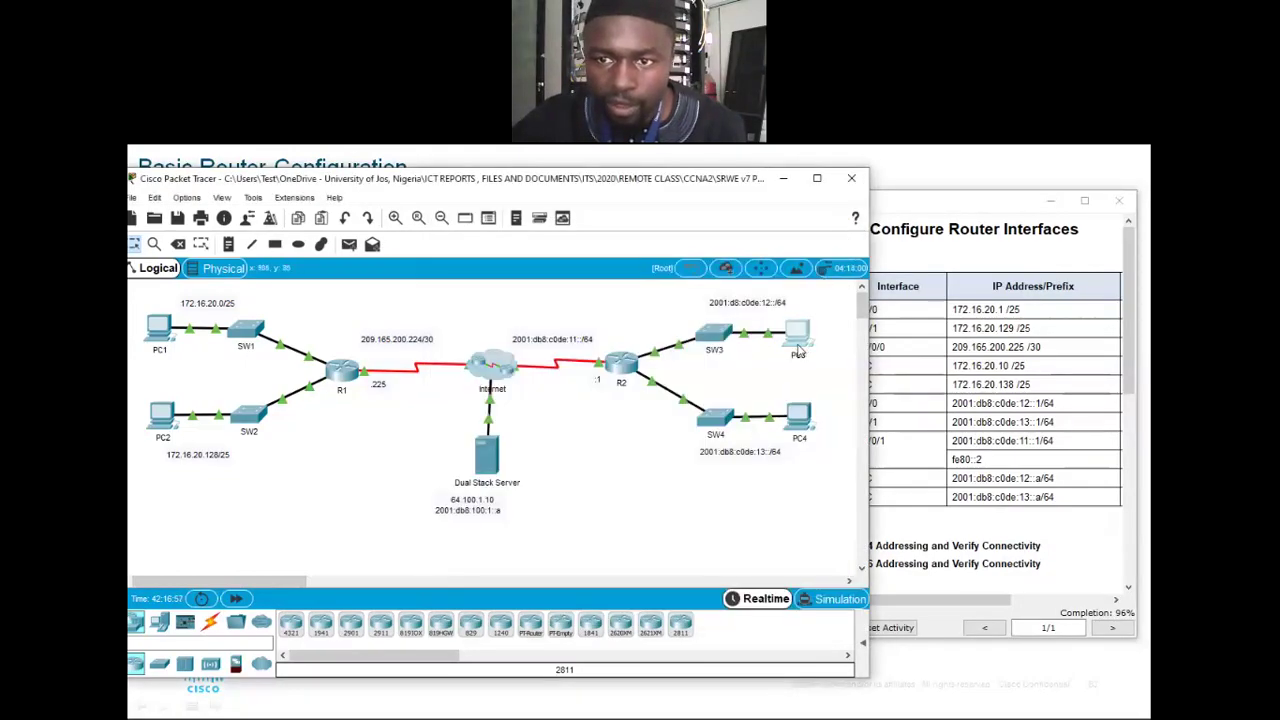
click(797, 343)
drag(623, 243, 925, 219)
click(1050, 285)
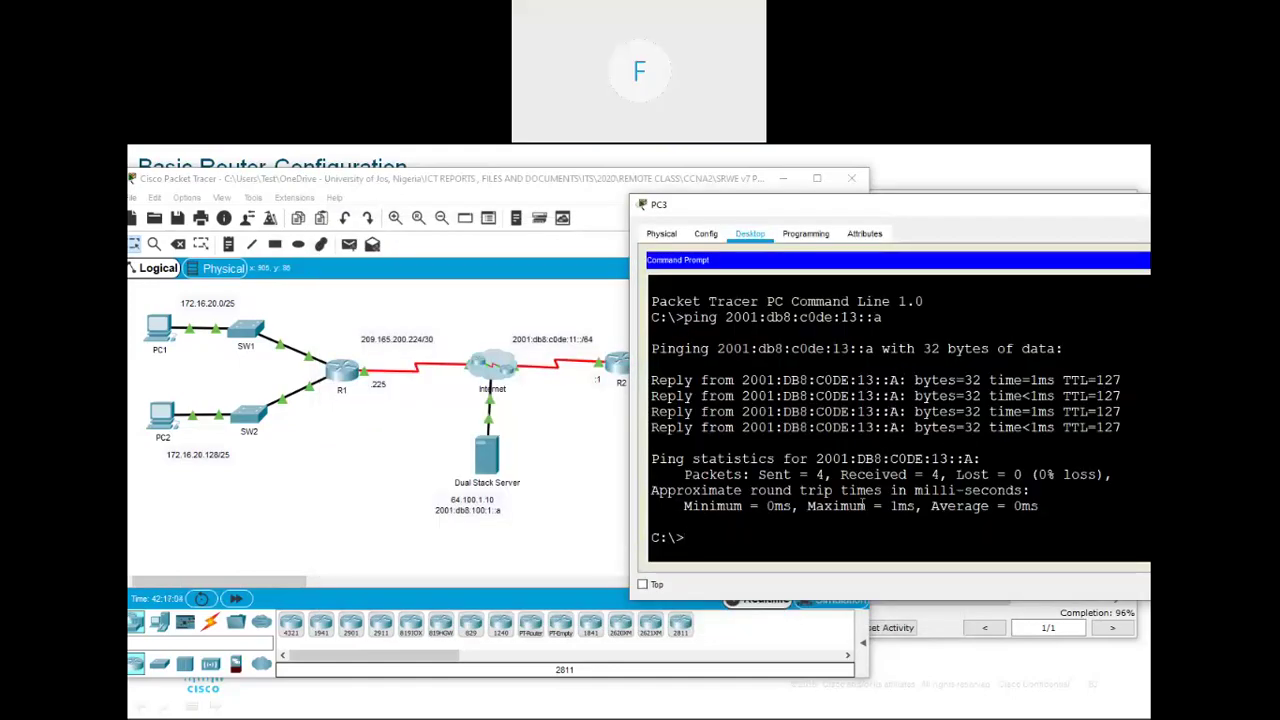
- Ping 2001:db8:100:1::a from PC3, confirm 4 replies, then close PC3's Command Prompt and window
text(ping)
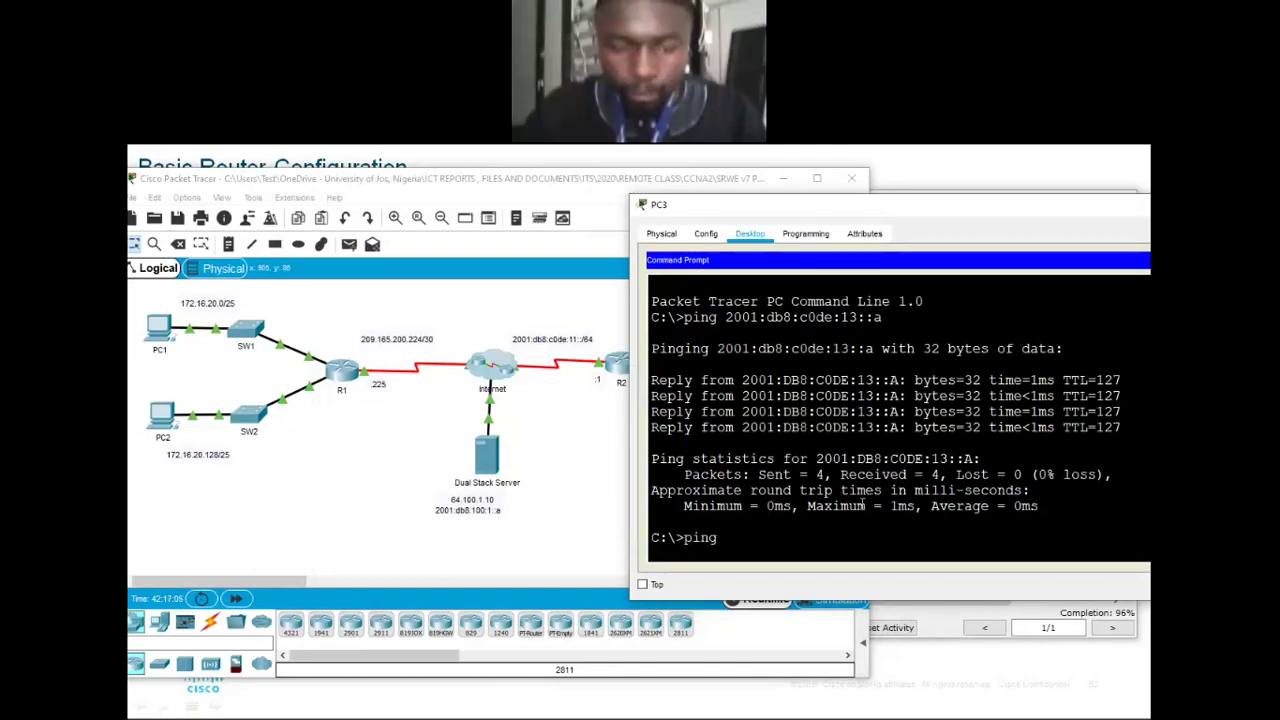
text( 2001:db8:10)
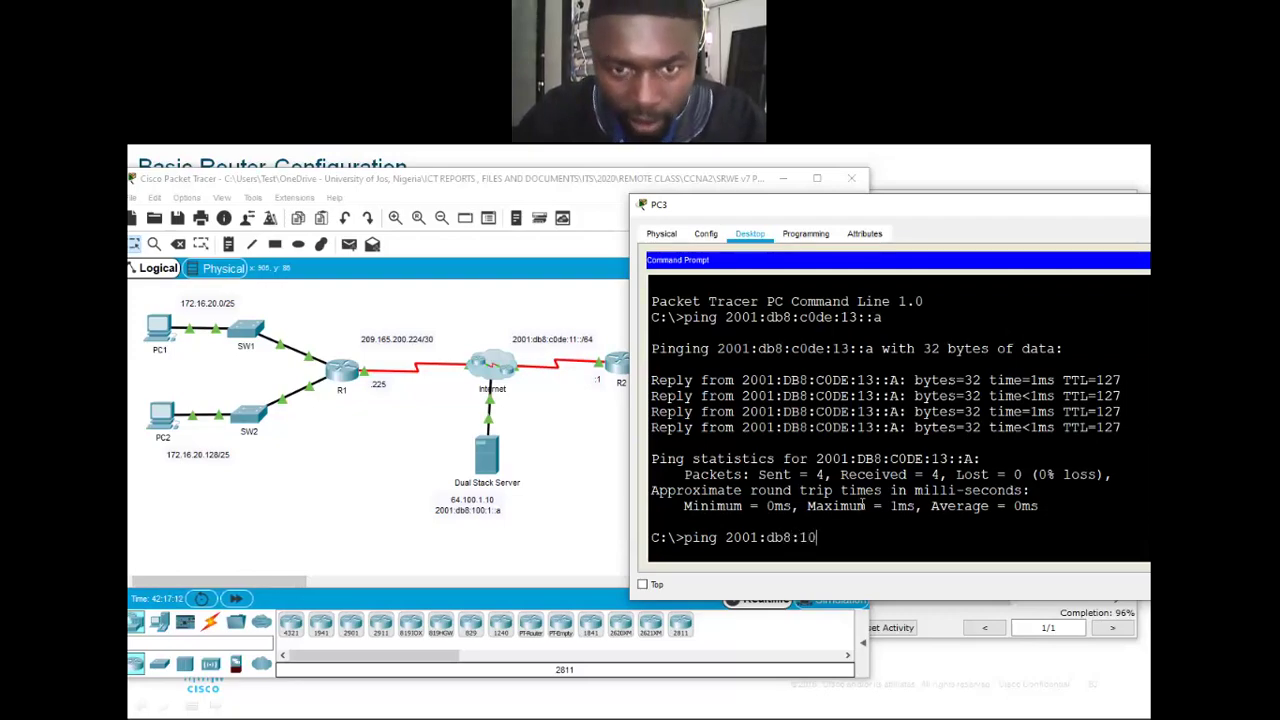
text(0:1::a)
key(Return)
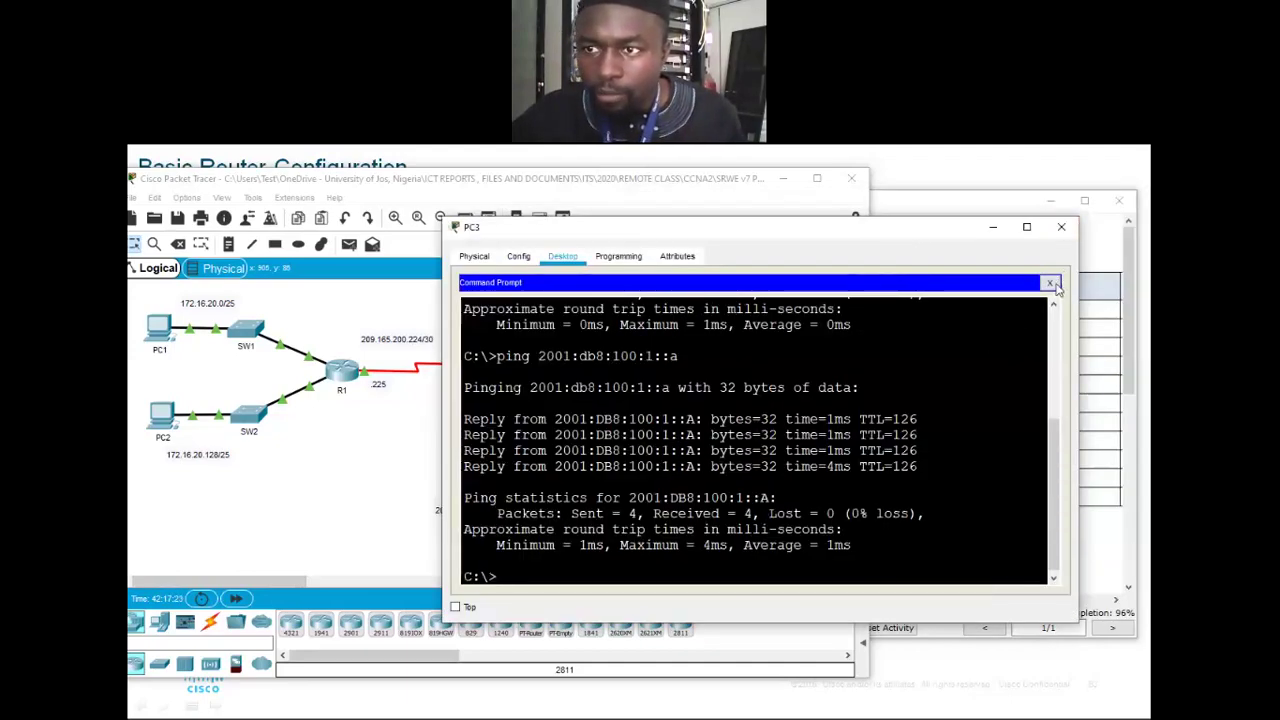
click(1050, 284)
click(1061, 227)
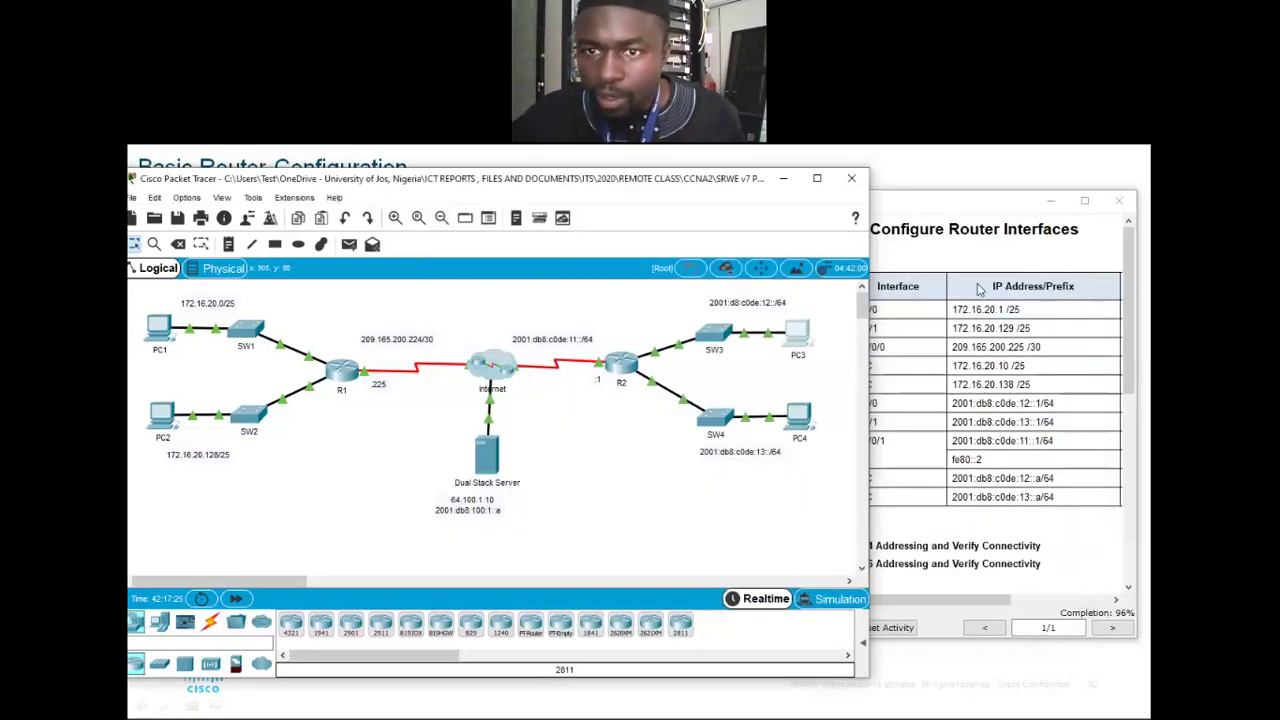
- In PC4's Command Prompt, ping the Dual Stack Server at 2001:db8:100:1::a, getting 4 replies
click(798, 416)
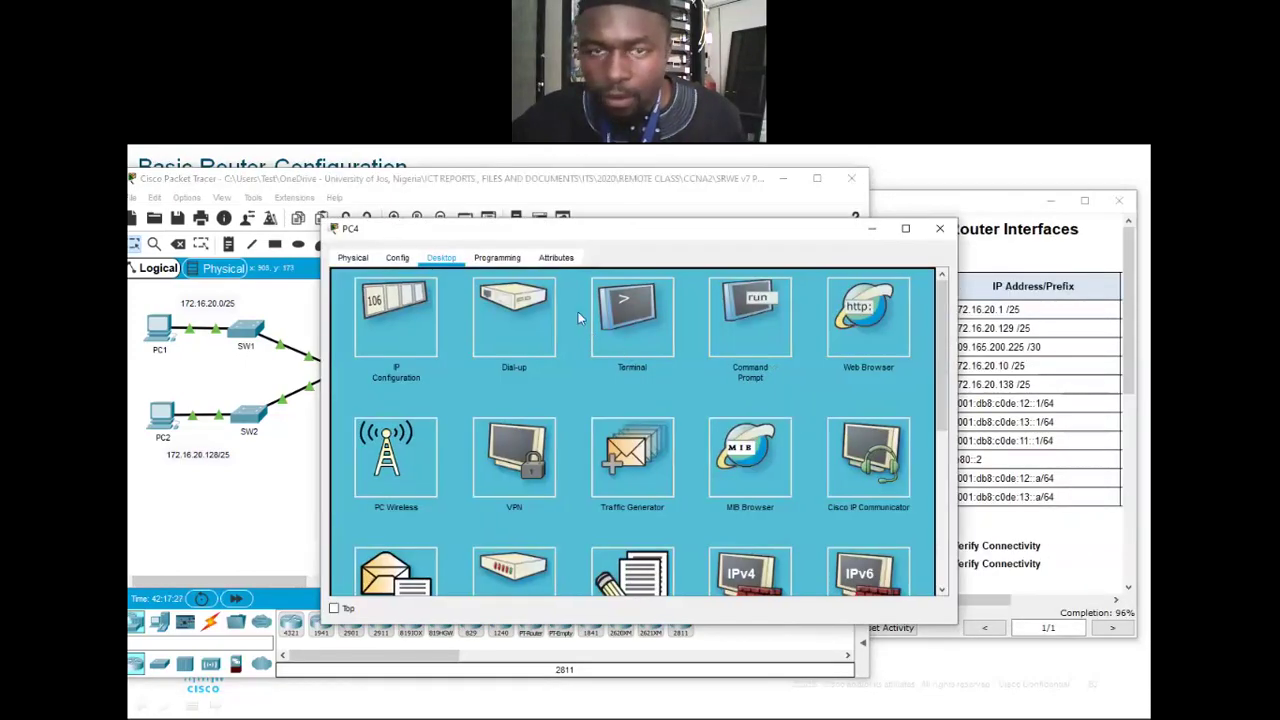
drag(615, 242, 808, 224)
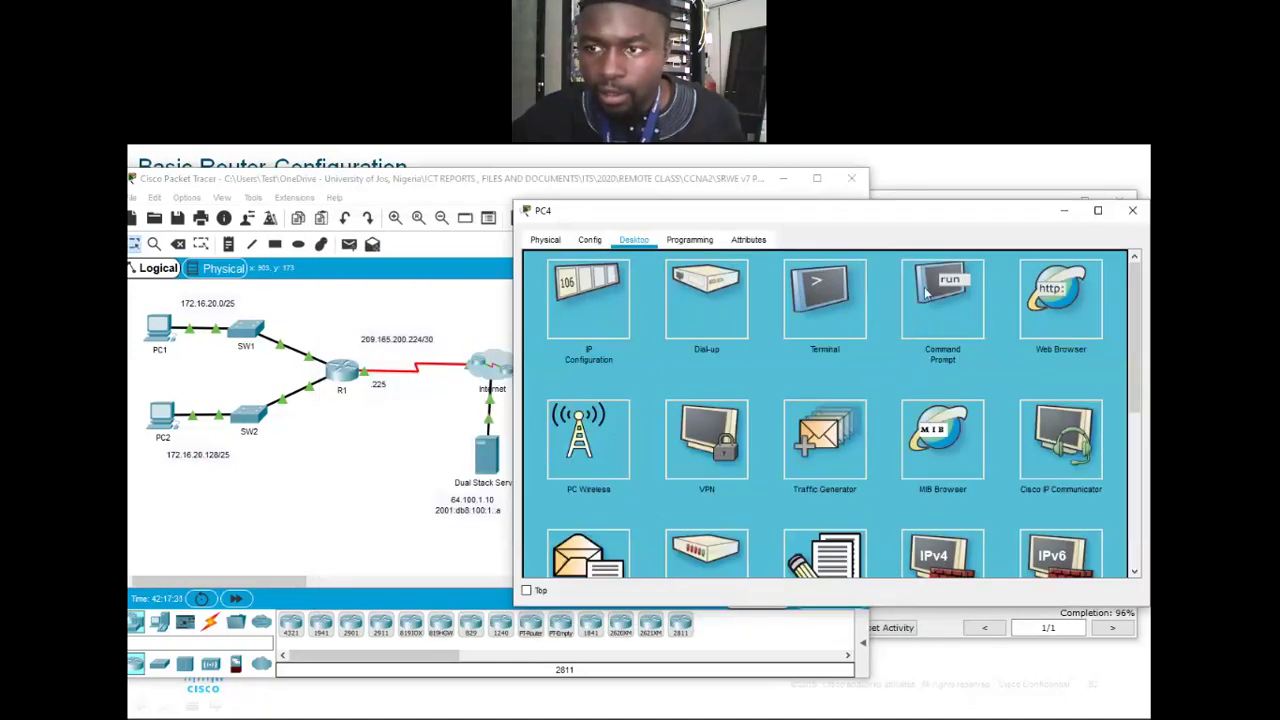
click(928, 291)
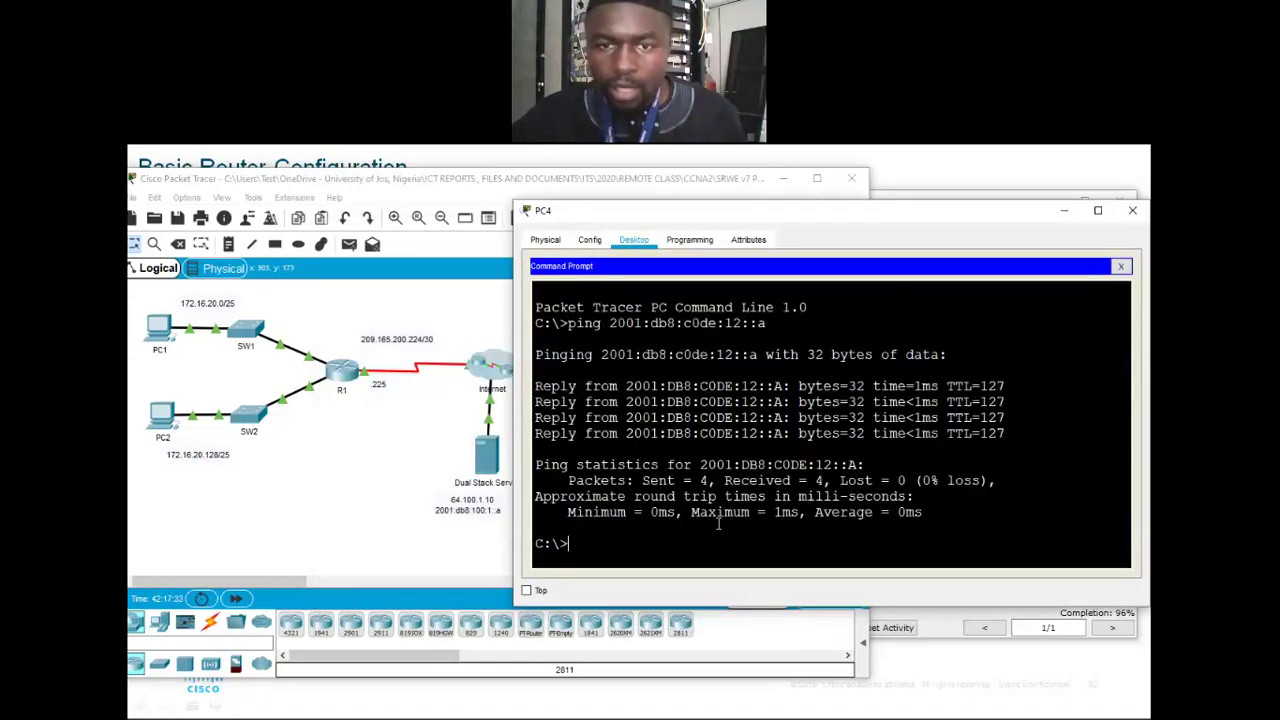
text(pi)
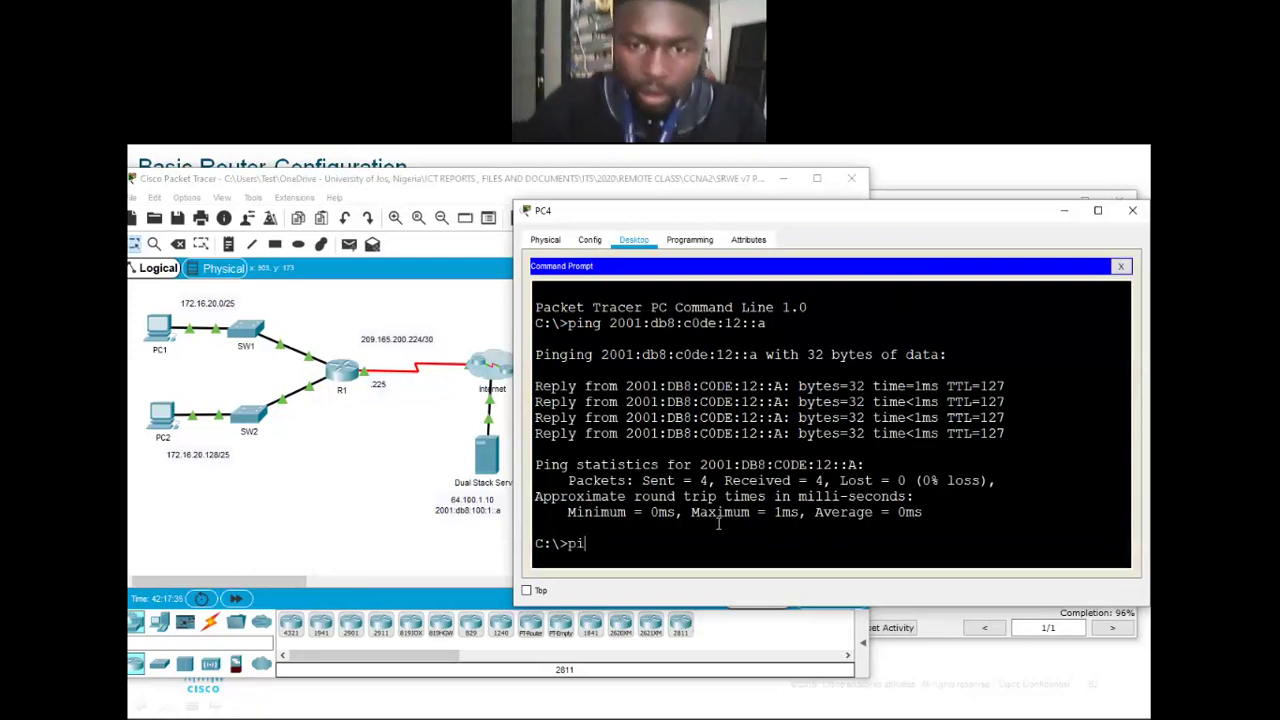
text(ng 2001:db8:100:1::)
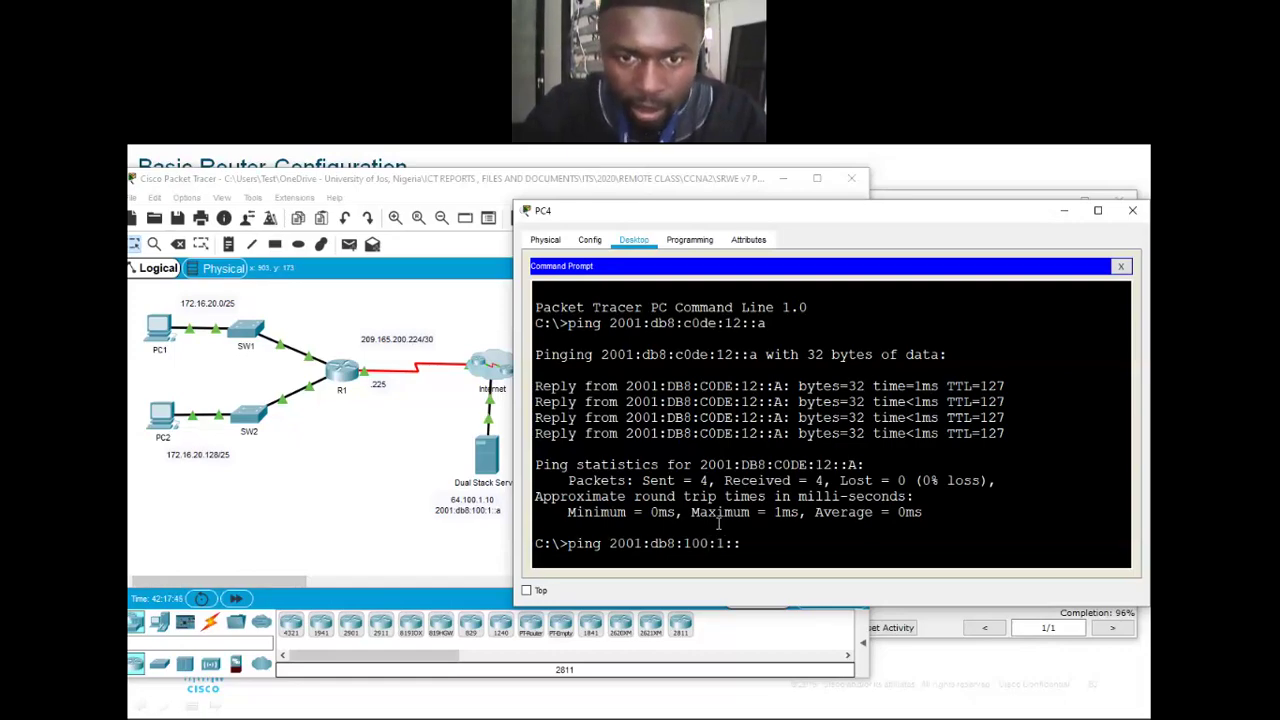
key(Return)
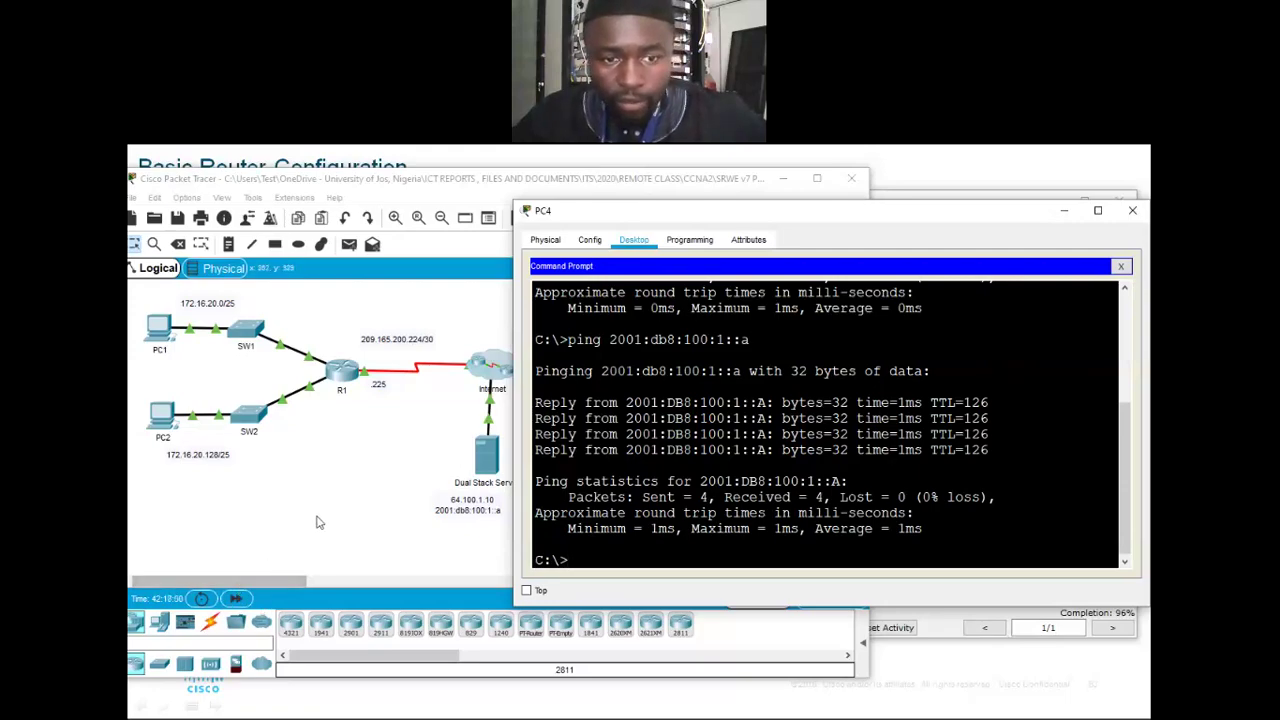
click(316, 522)
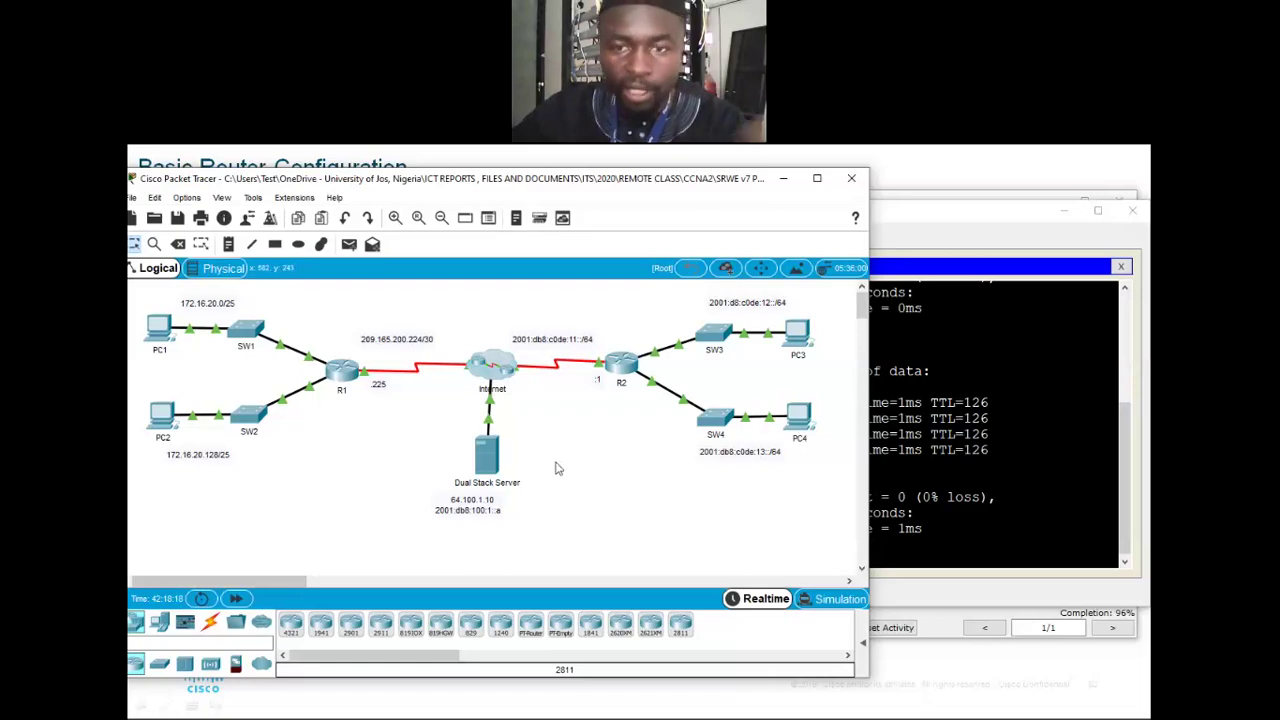
- Check the activity results: 96/100, with PC3 and PC4 IPv6 default gateways still marked incorrect
click(963, 607)
click(947, 636)
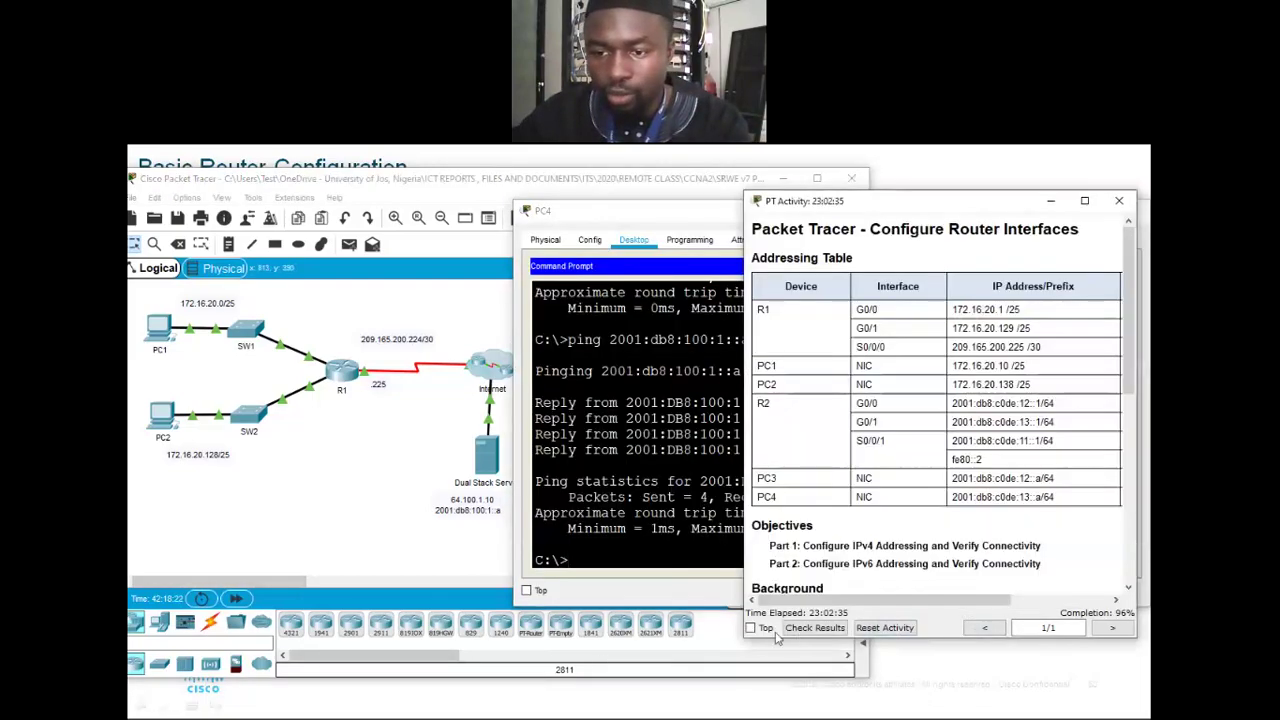
click(828, 628)
click(250, 278)
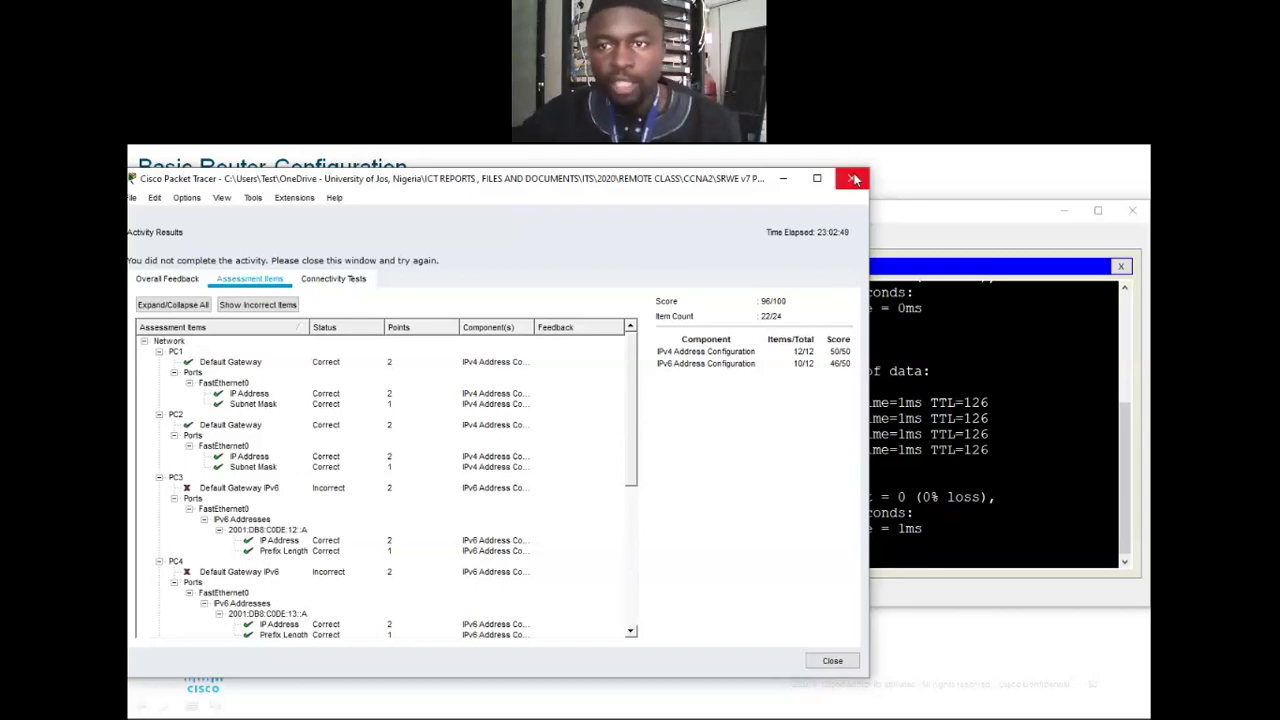
click(832, 660)
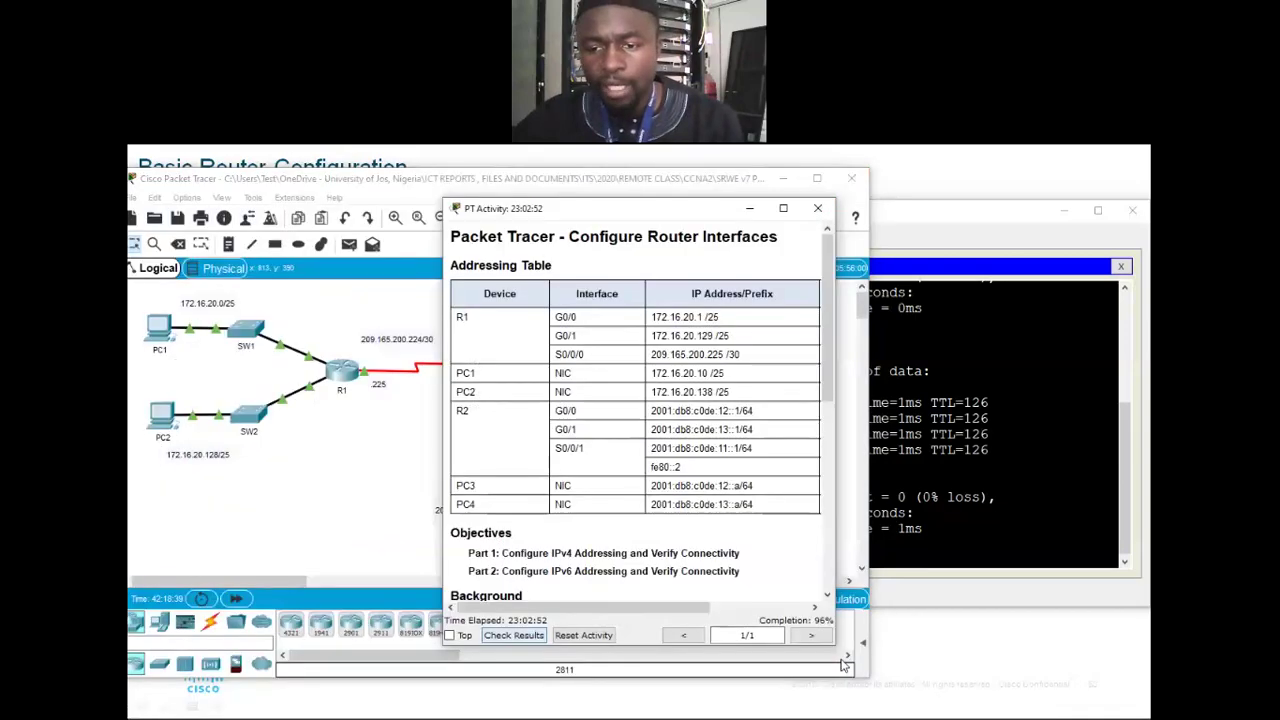
- Read PC1's address 172.16.20.10 from the addressing table and ping it from PC4
click(960, 495)
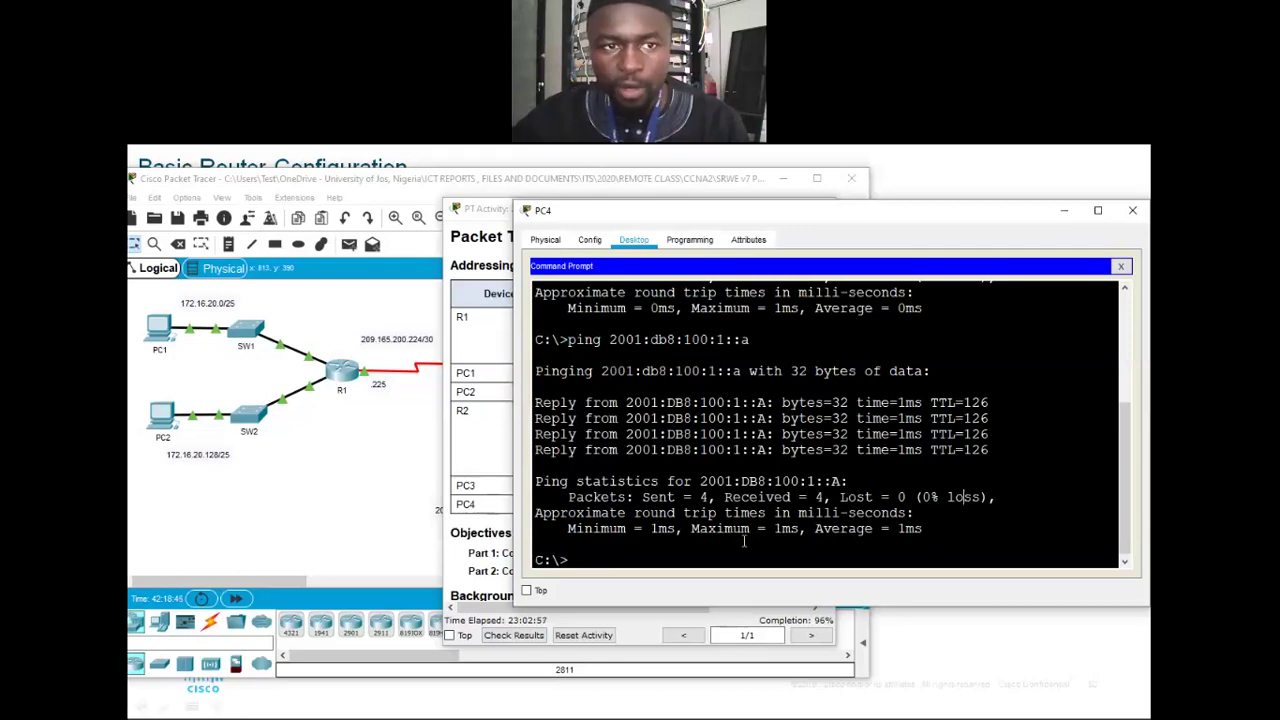
click(505, 218)
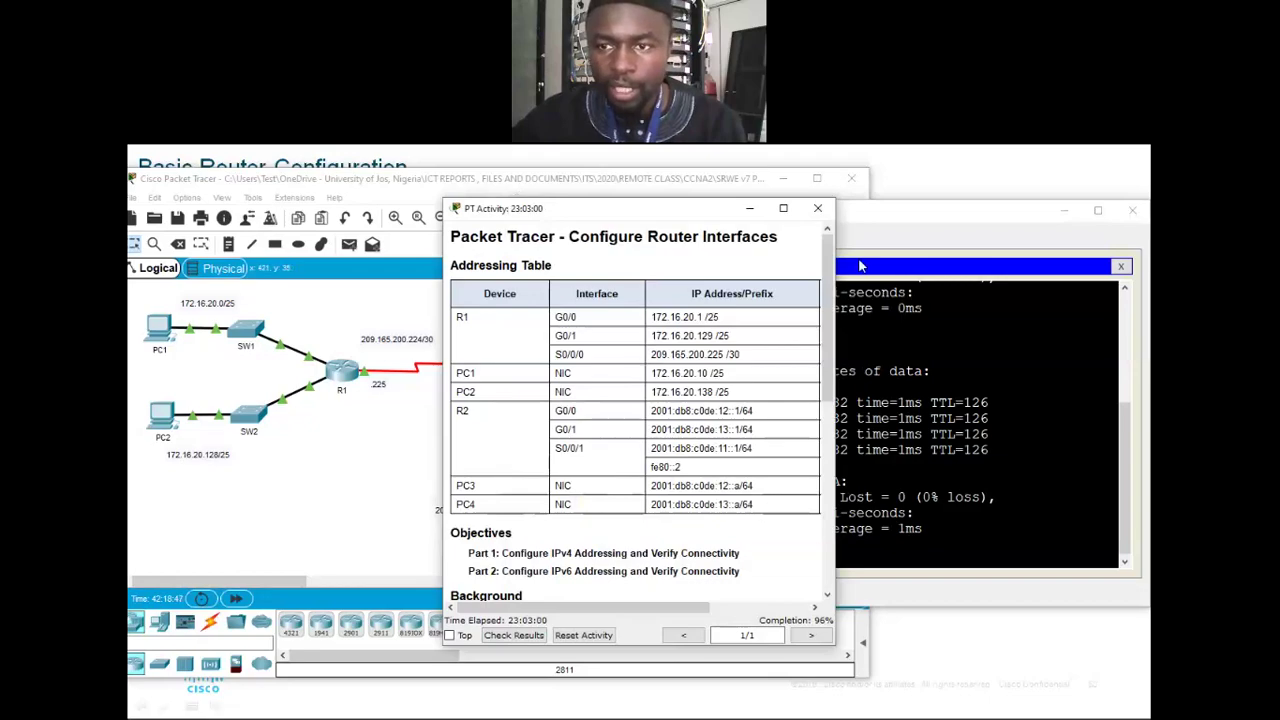
click(864, 347)
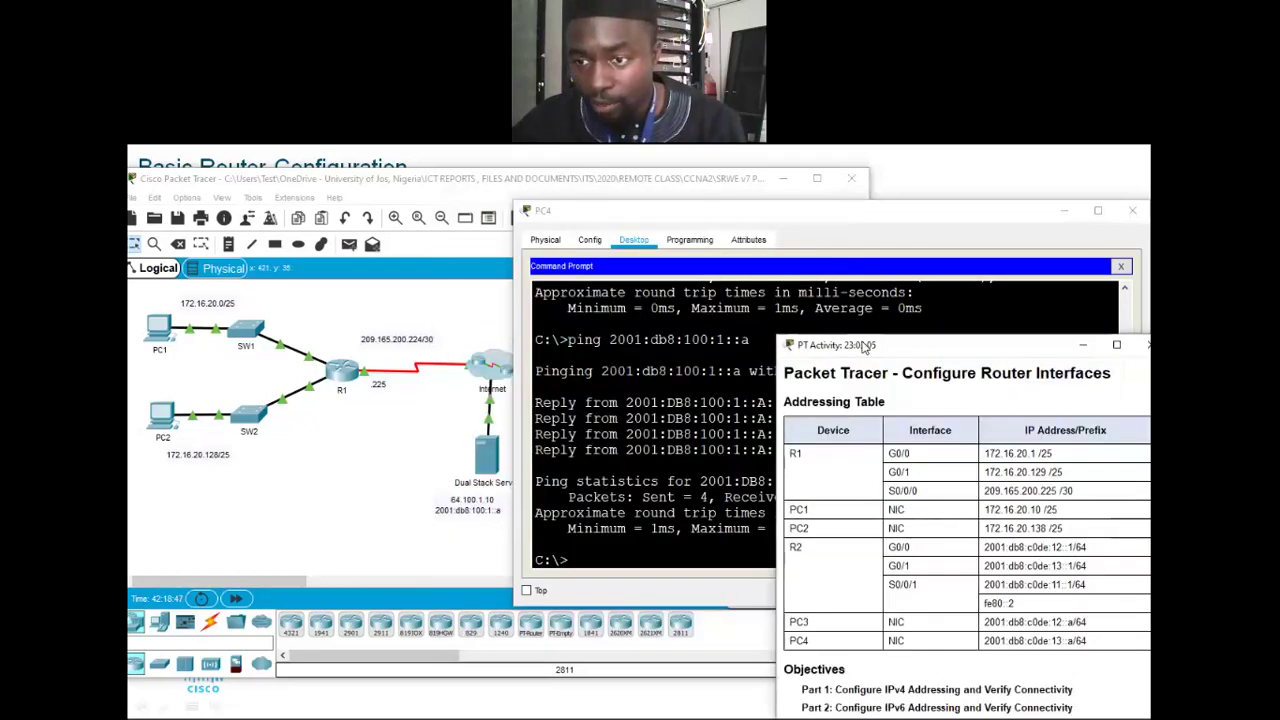
click(688, 457)
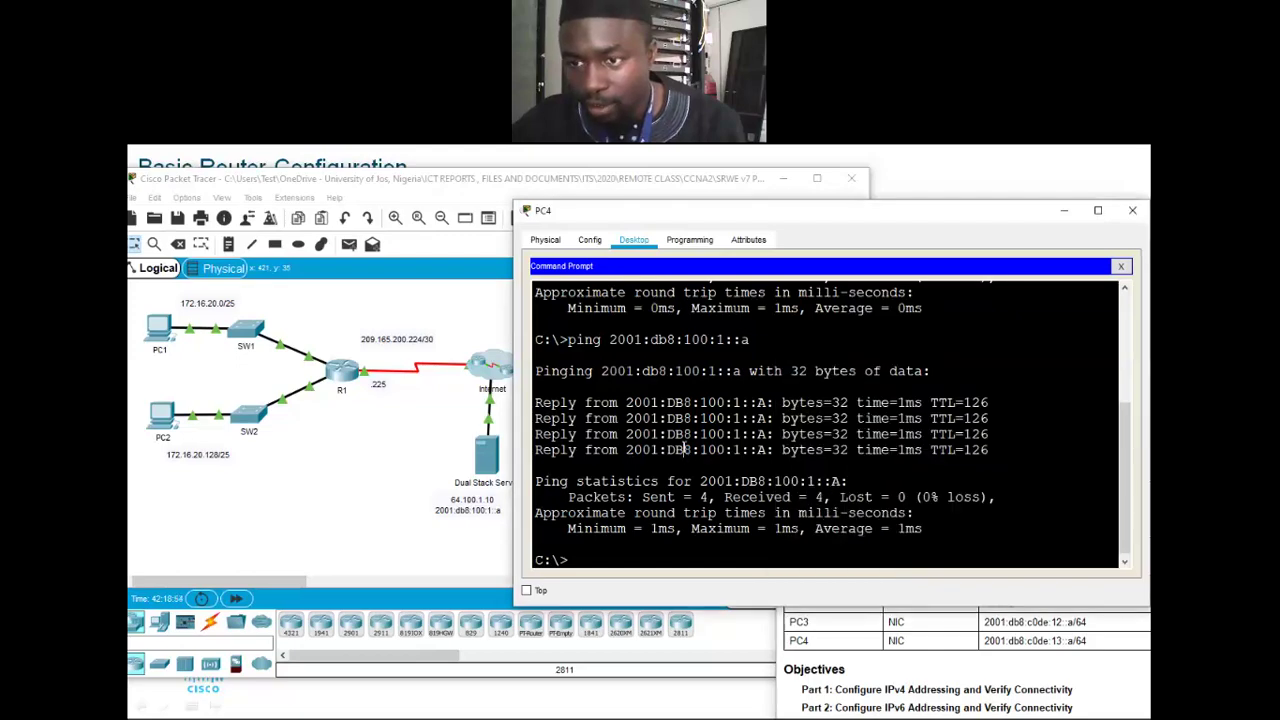
text(ping)
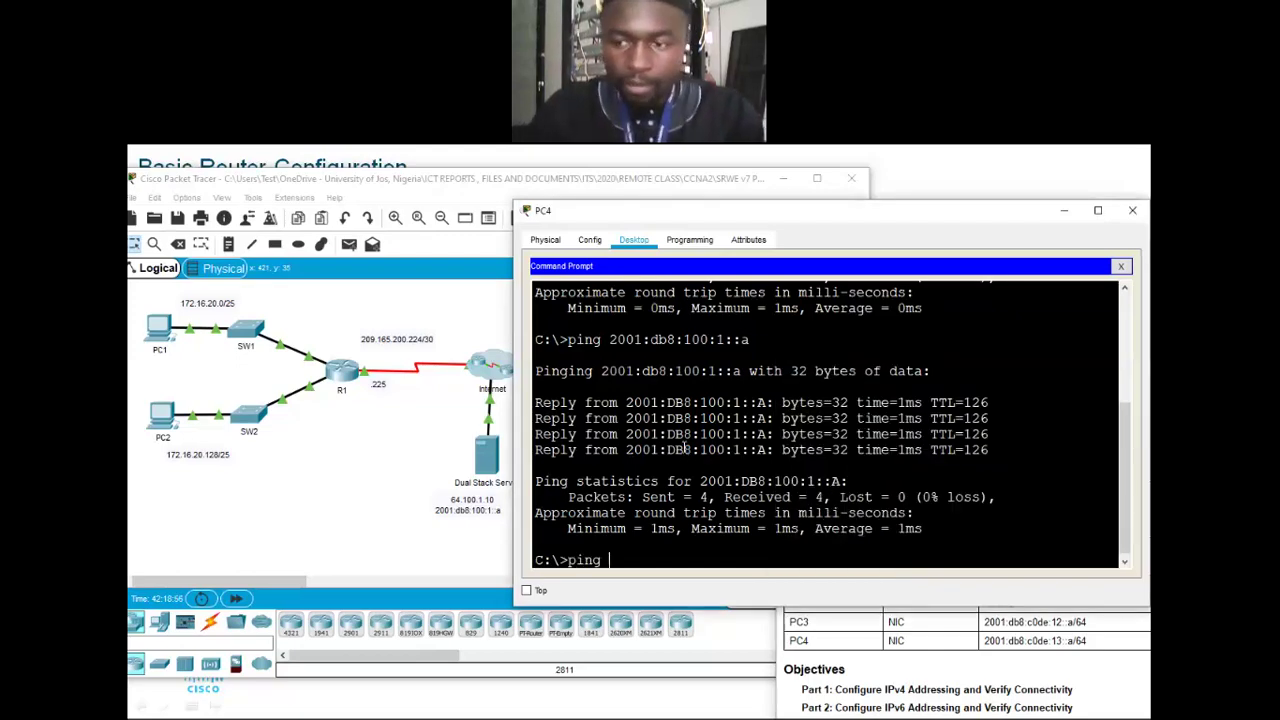
text( 172.1)
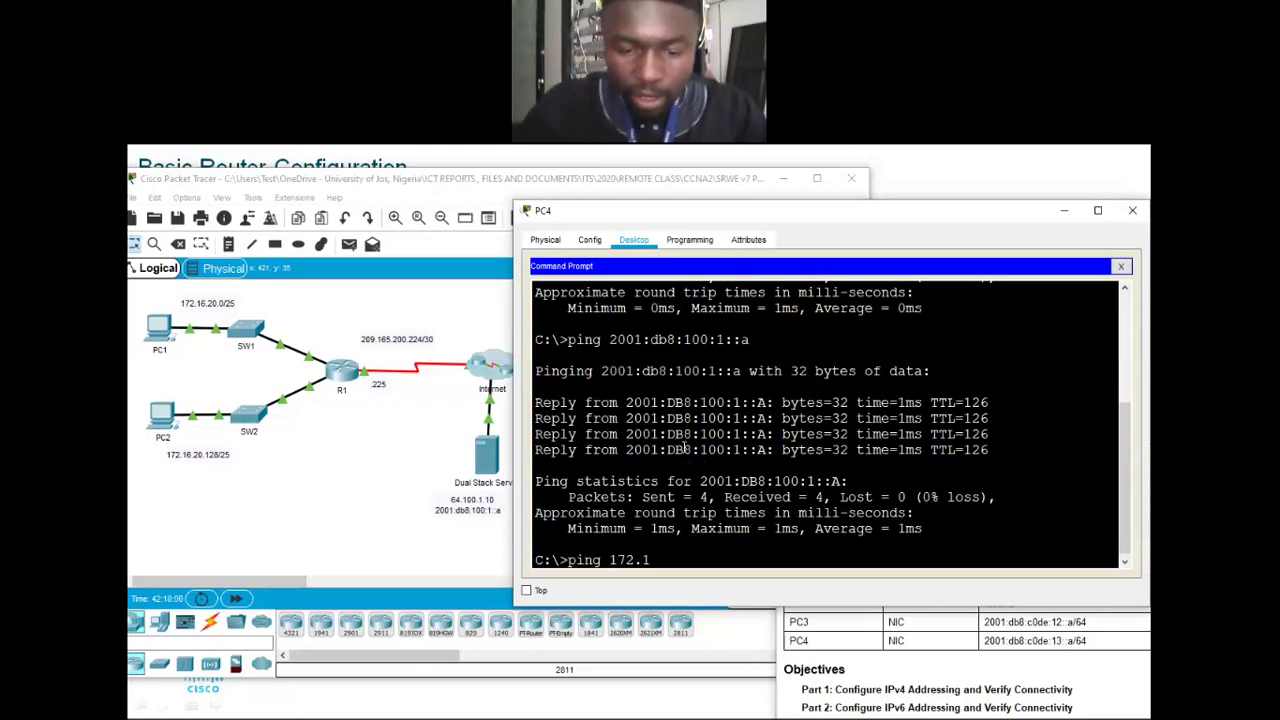
text(6.)
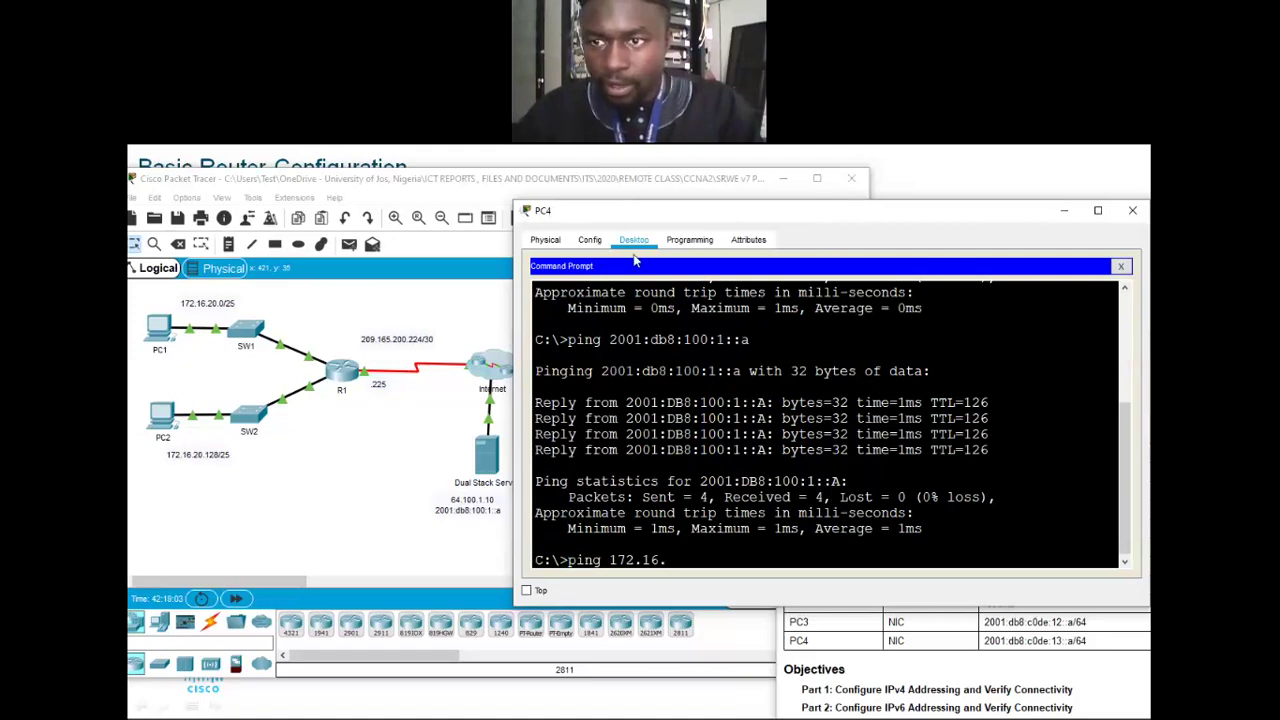
drag(600, 212, 359, 227)
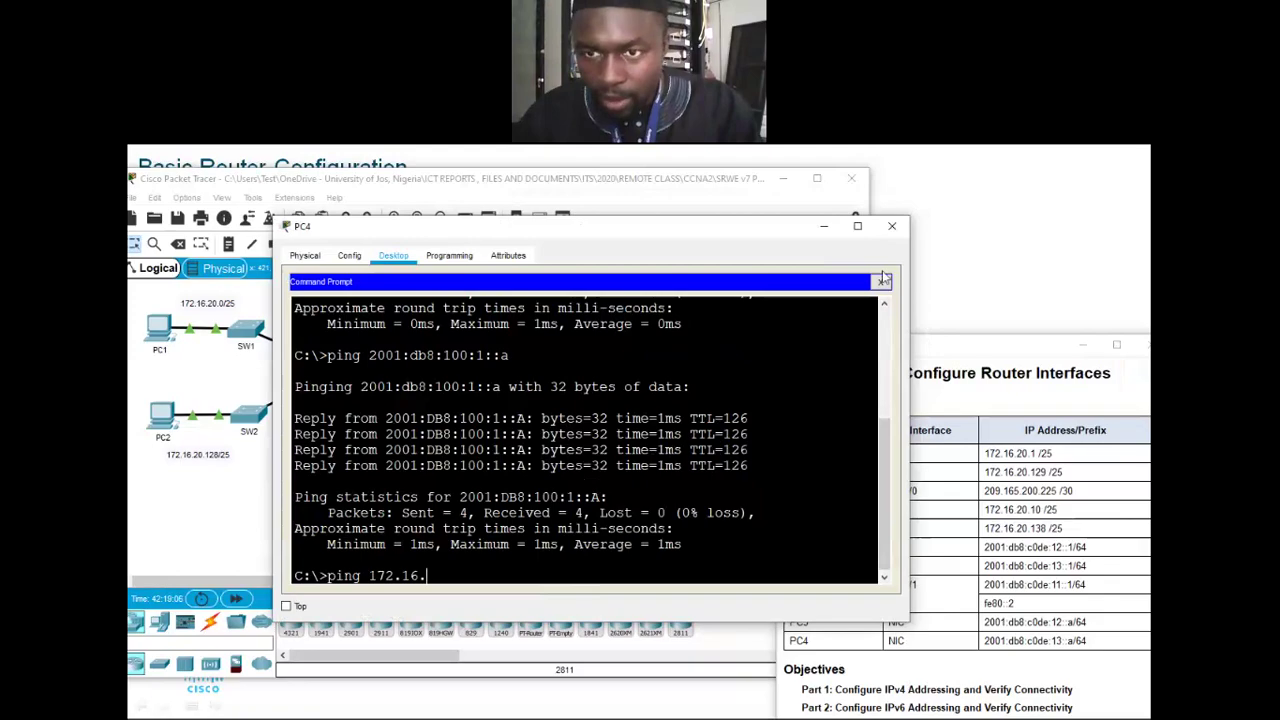
key(alt+Tab)
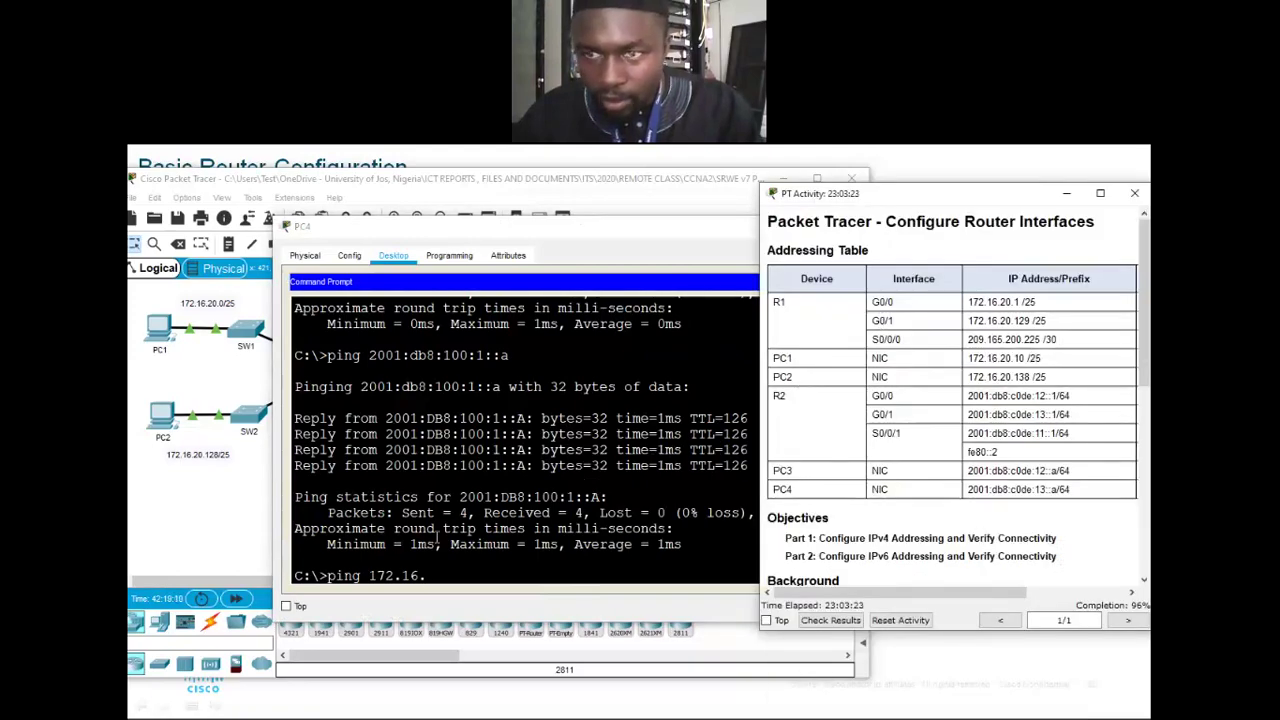
click(450, 571)
text(20.10)
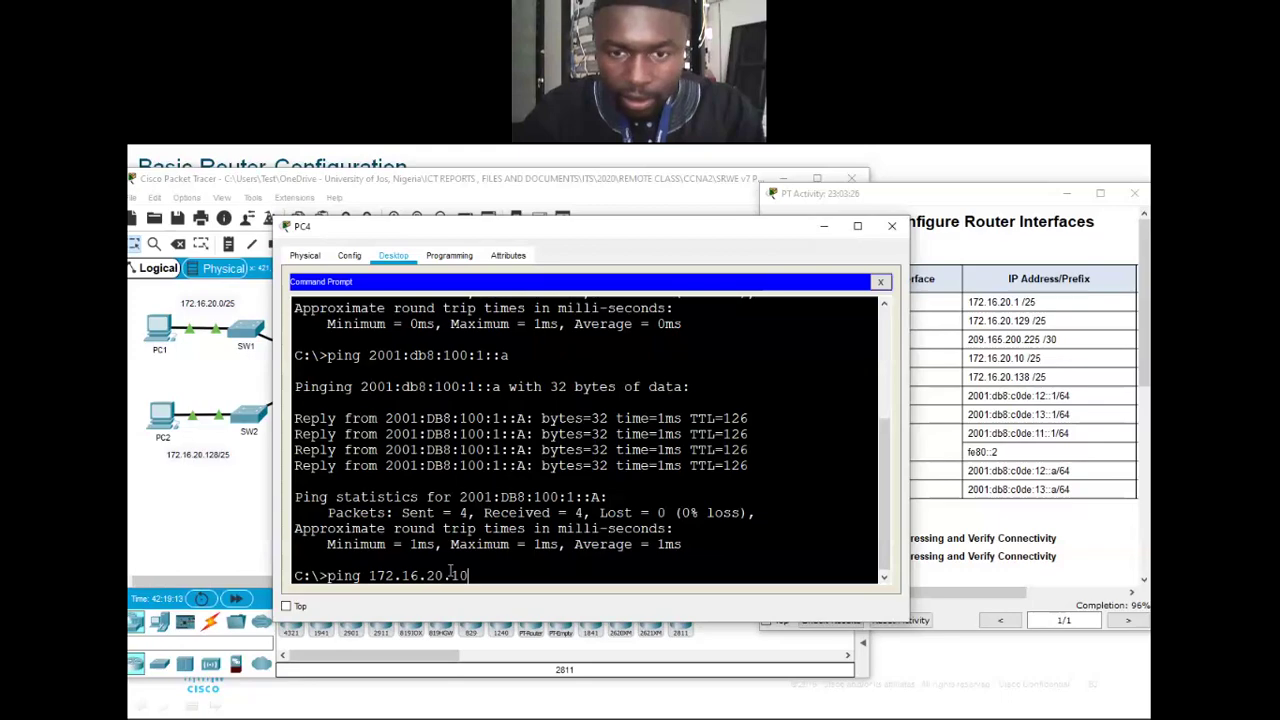
key(Return)
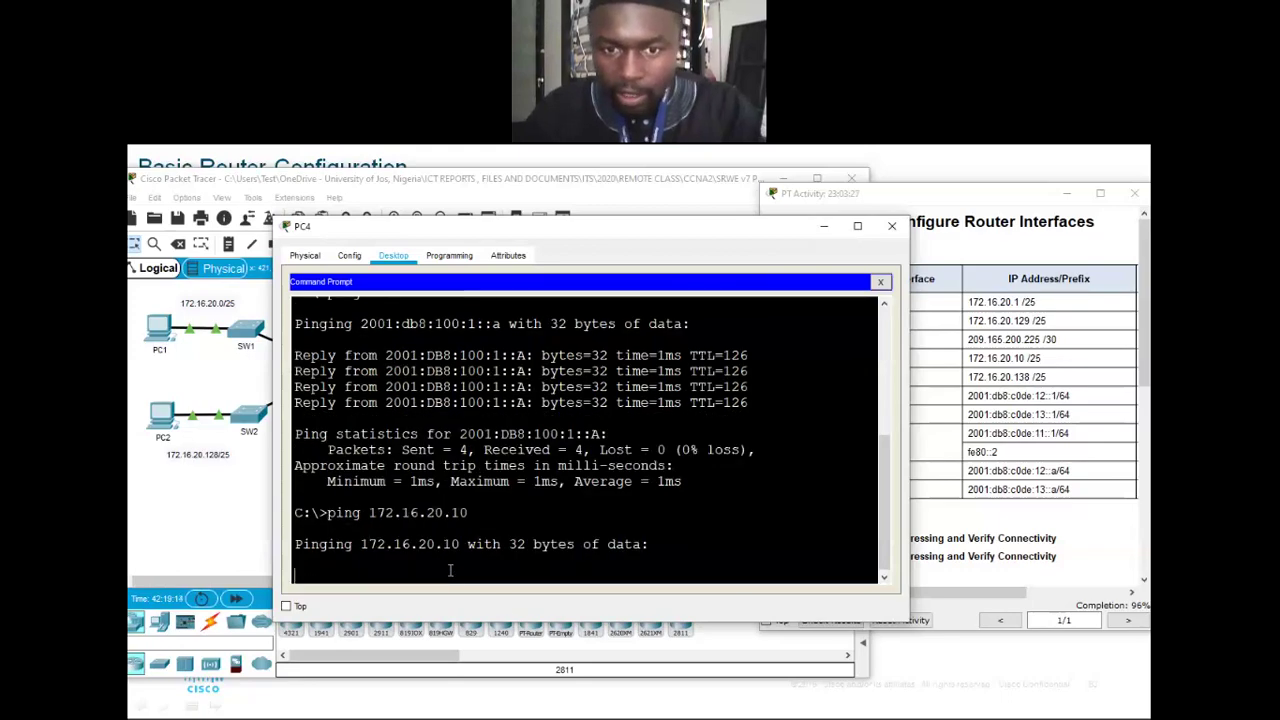
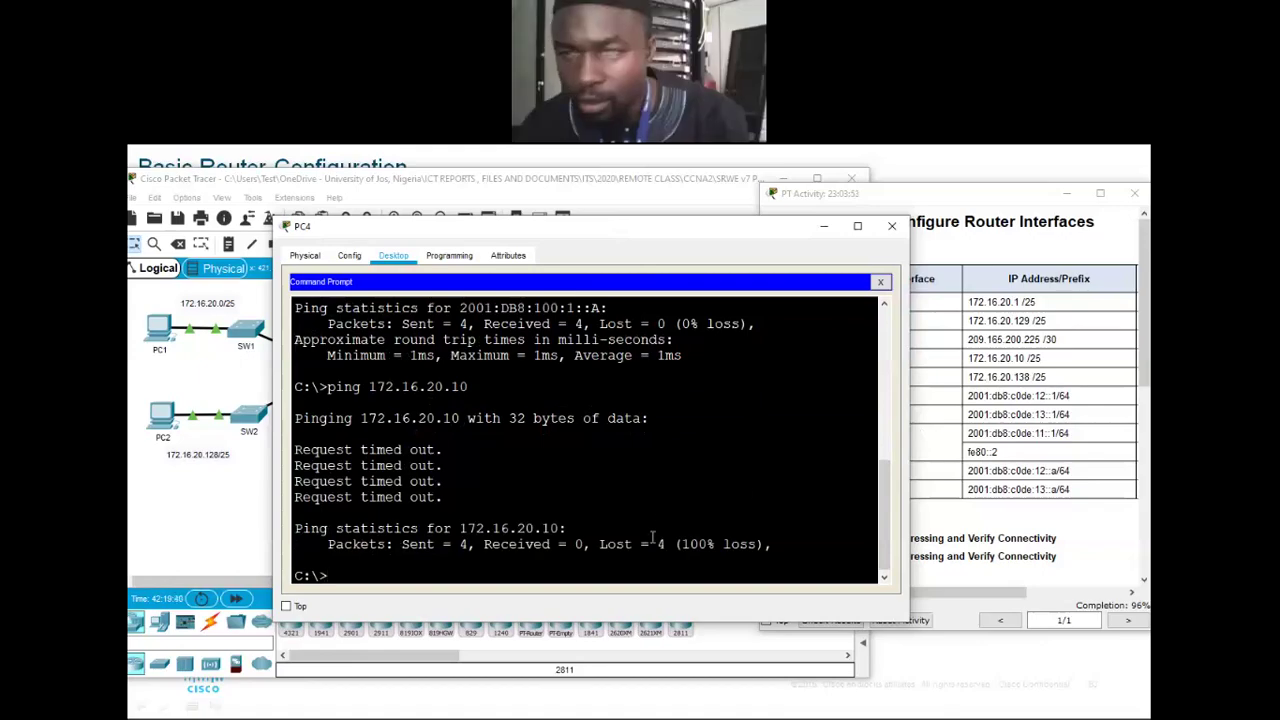
- From PC4, ping 172.16.20.1 and stop it after timeouts, then ping 172.16.20.138
key(Up)
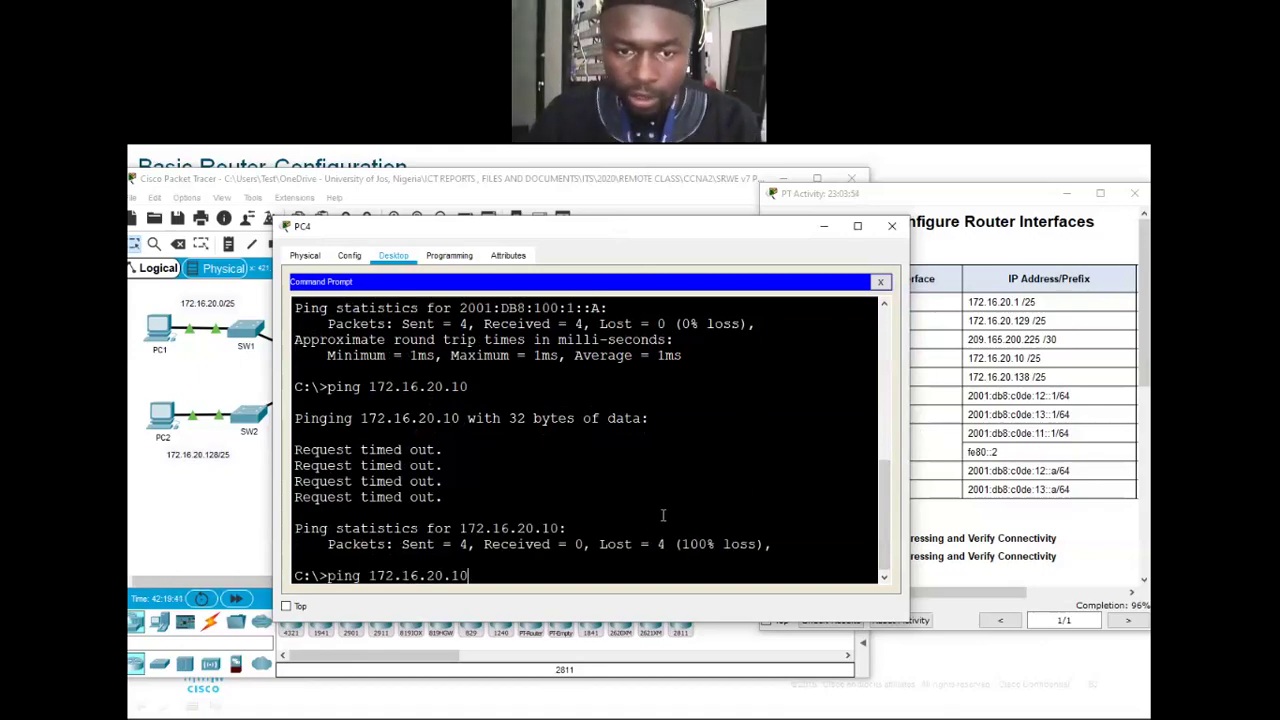
key(BackSpace)
key(Return)
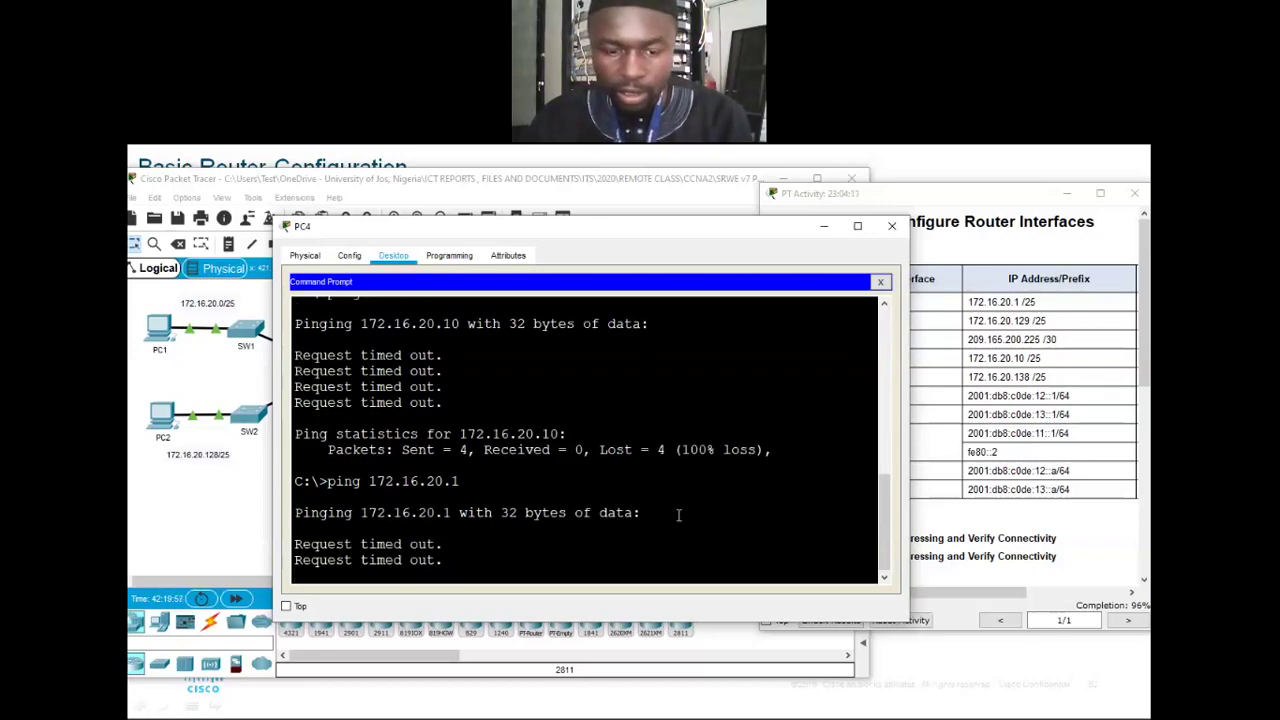
key(ctrl+c)
text(ping)
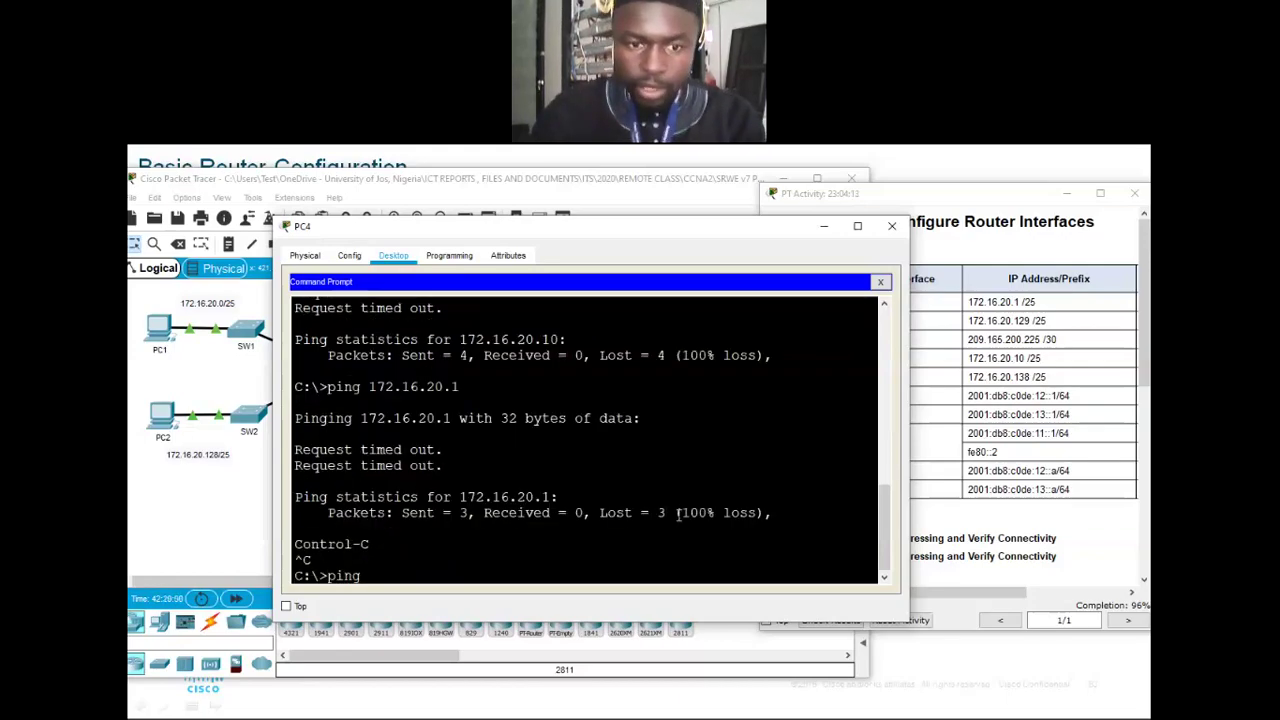
text( 172)
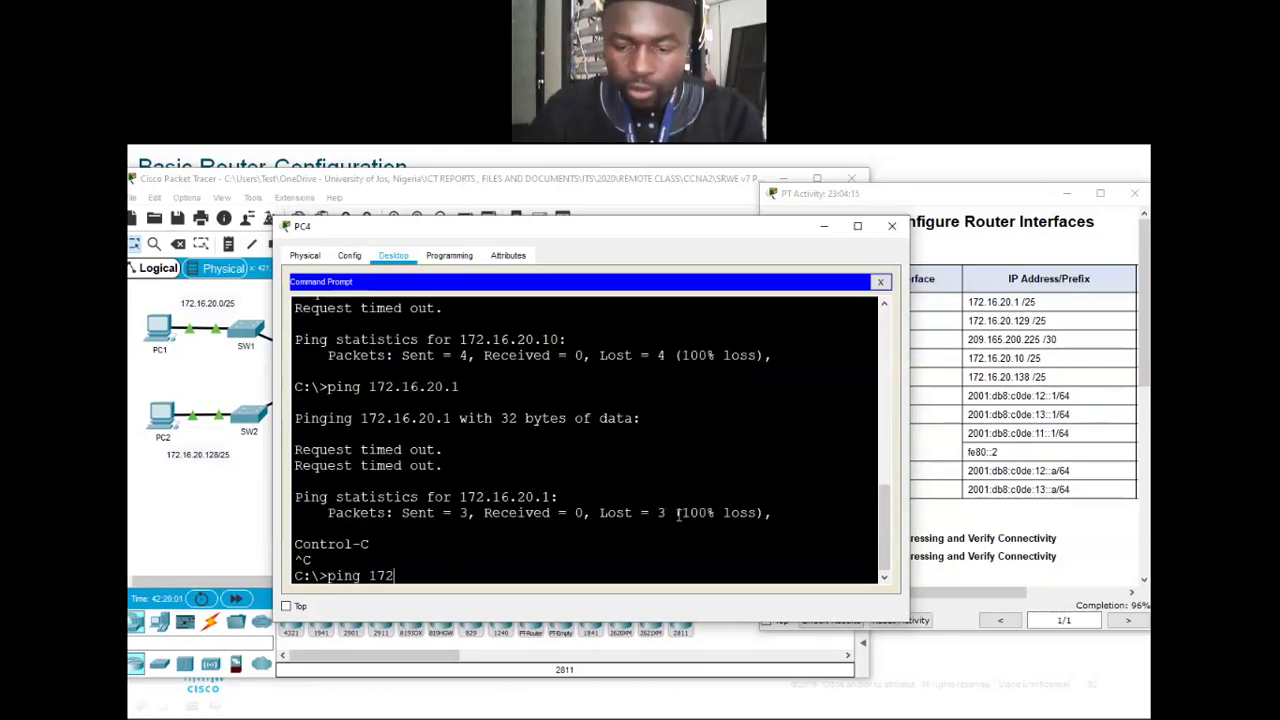
text(.16.20.138)
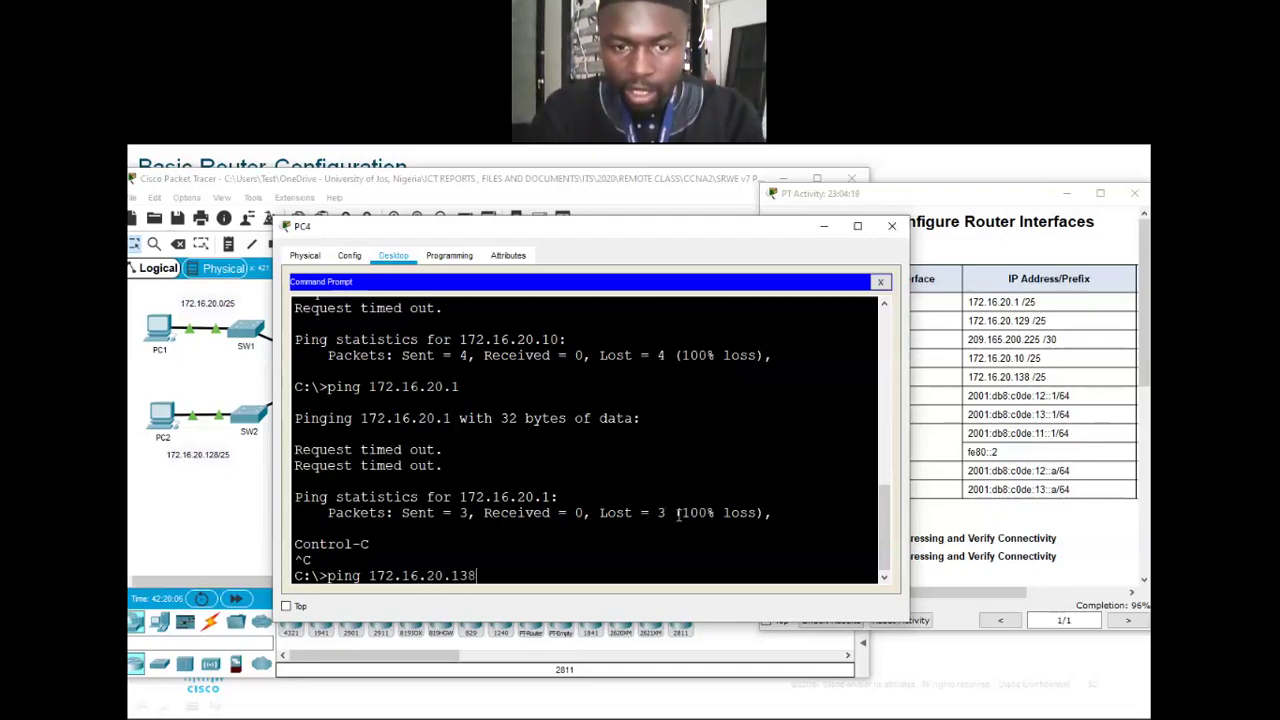
key(Return)
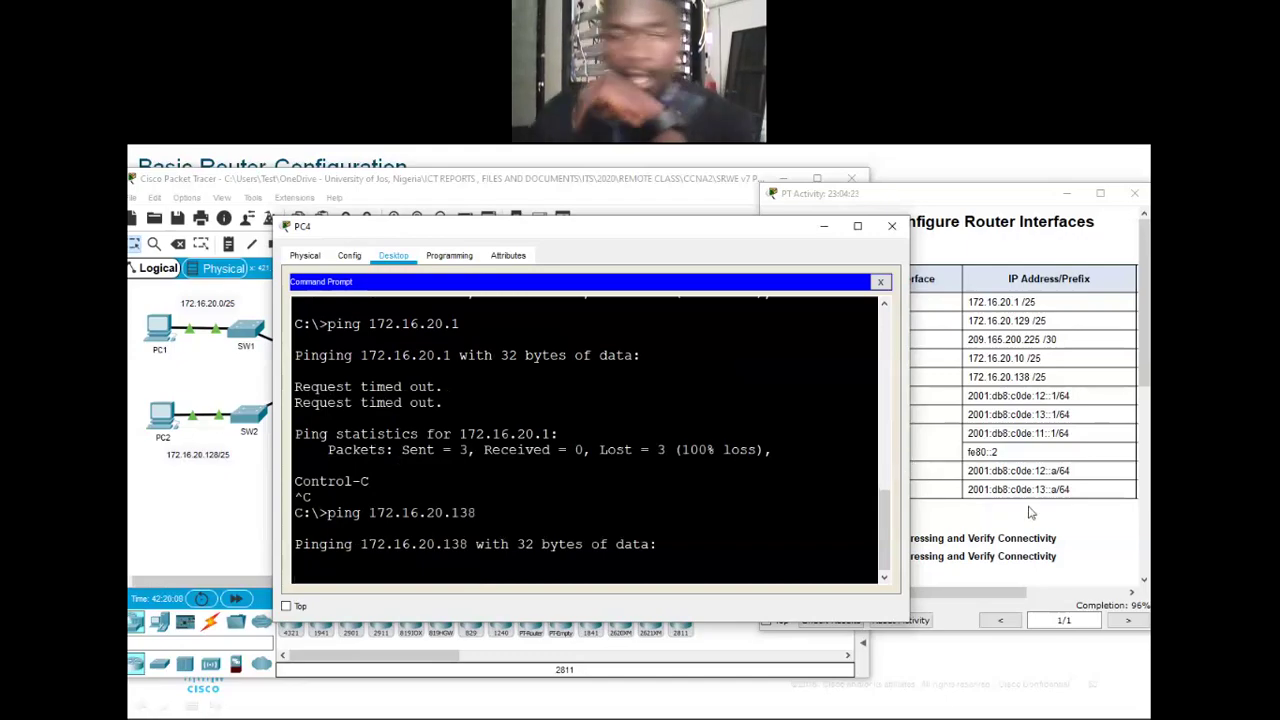
- Read the activity instructions while the 172.16.20.138 ping ends at 100% loss, then move PC4's window aside
click(1032, 512)
scroll(950, 518, down, 3)
scroll(948, 519, down, 3)
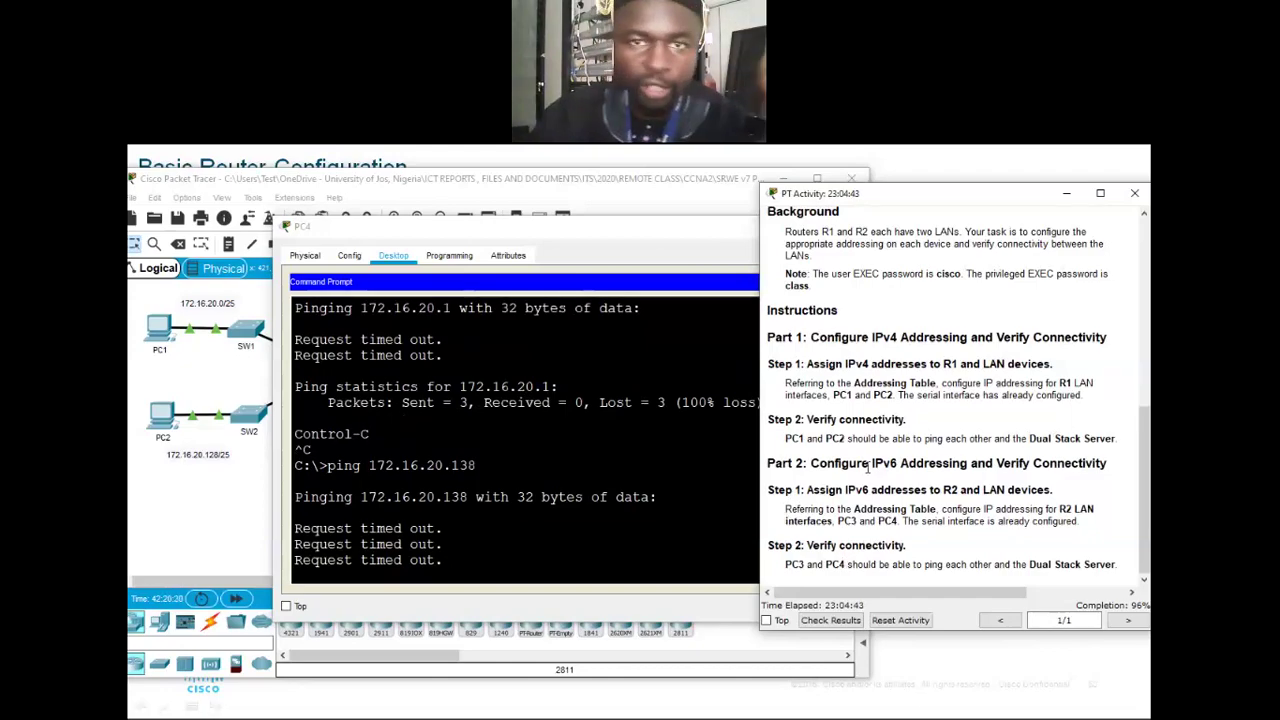
click(612, 443)
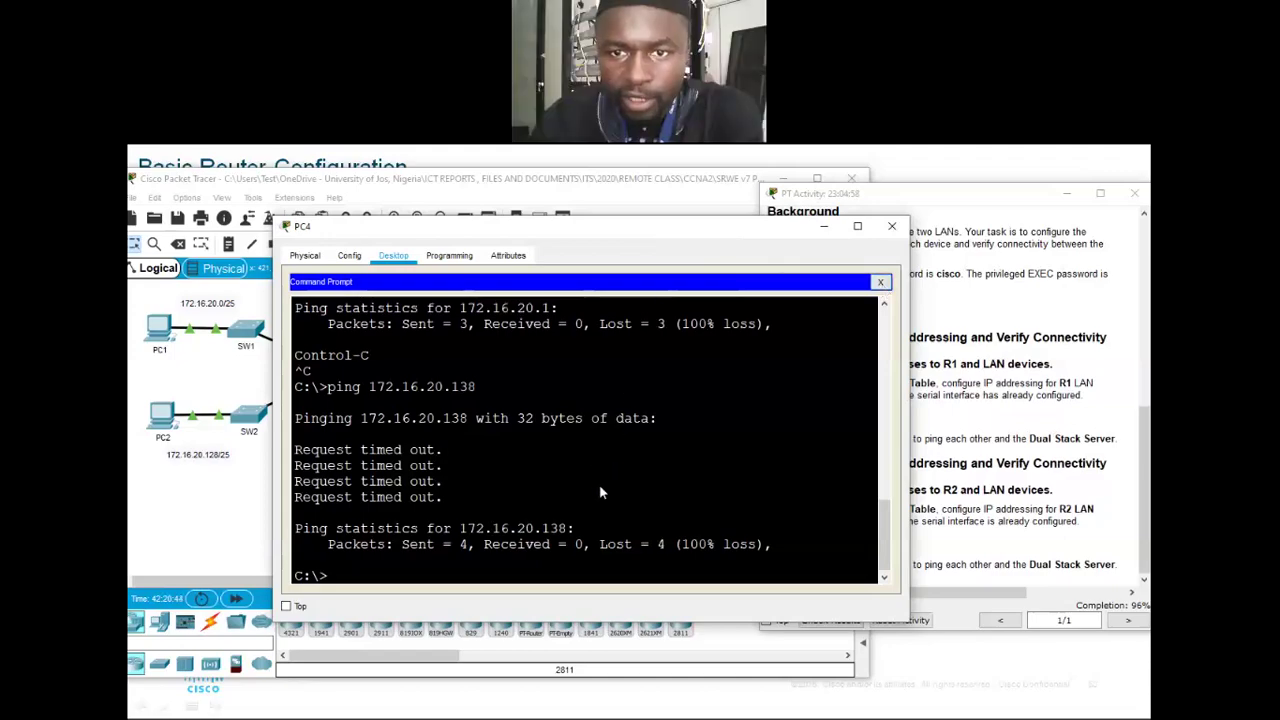
drag(600, 226, 600, 473)
click(785, 330)
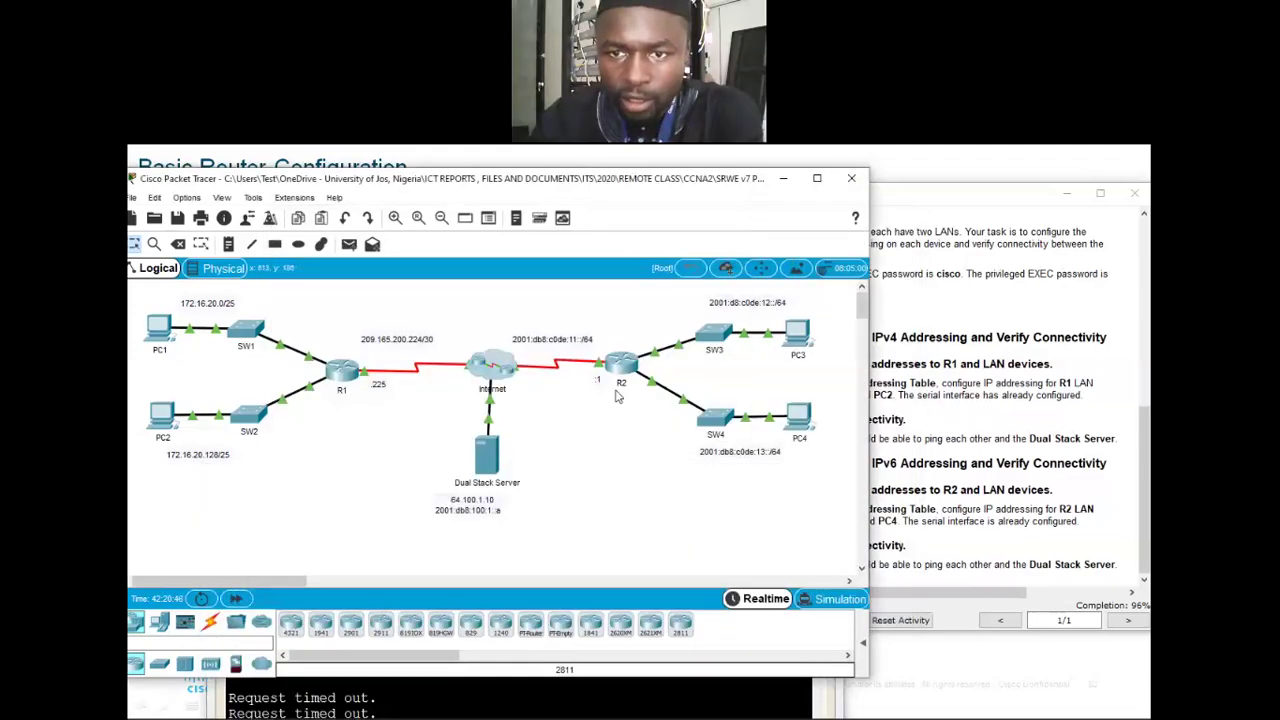
- Open PC3's IP Configuration and position it beside the activity's addressing table
click(798, 333)
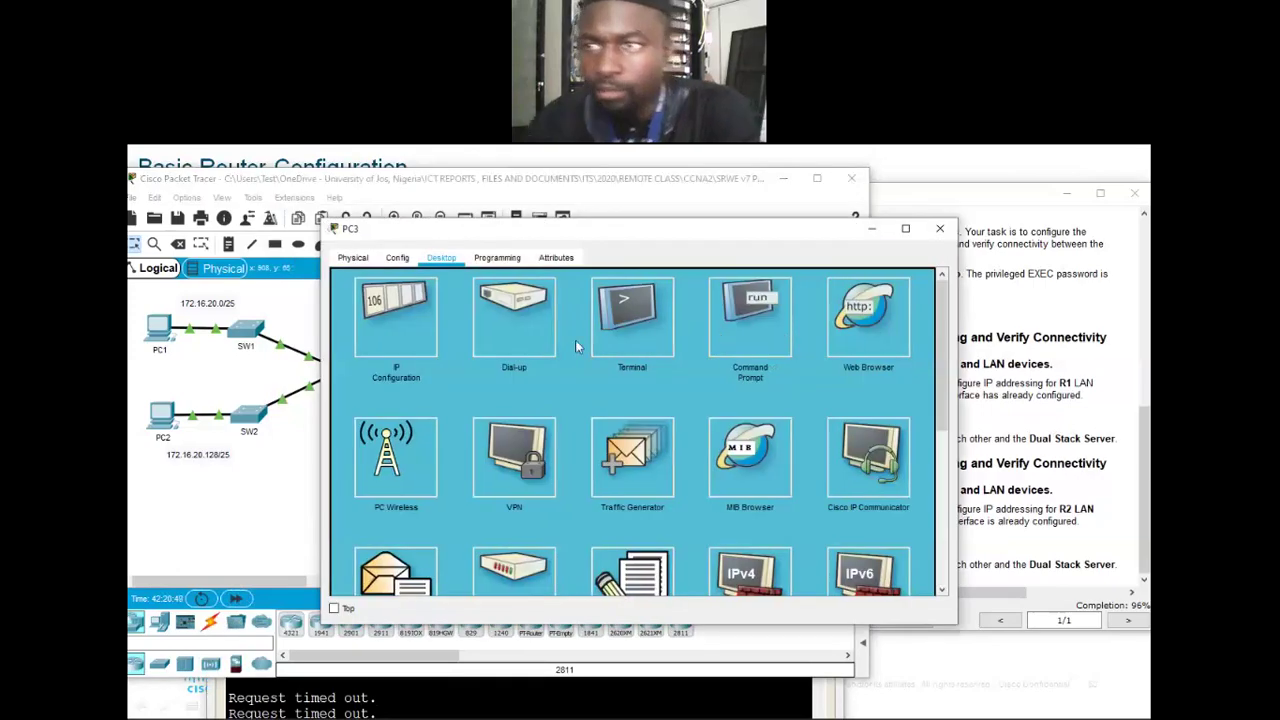
click(405, 312)
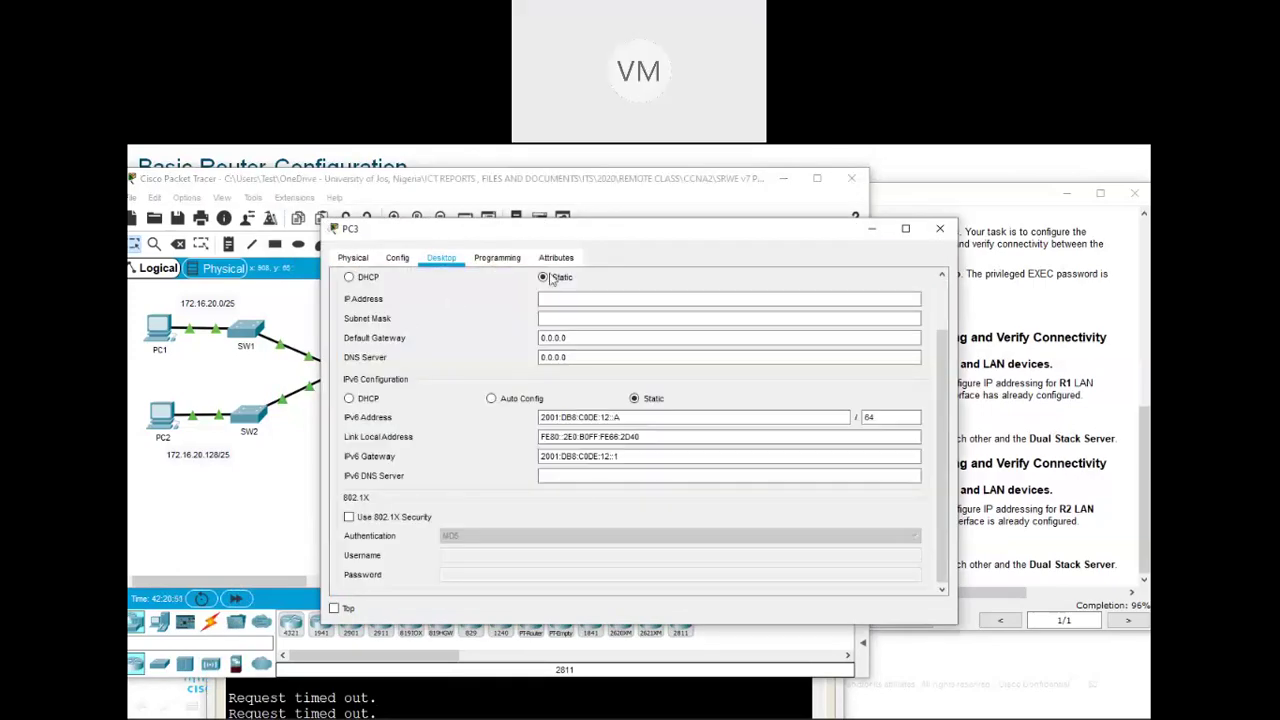
drag(670, 220, 483, 273)
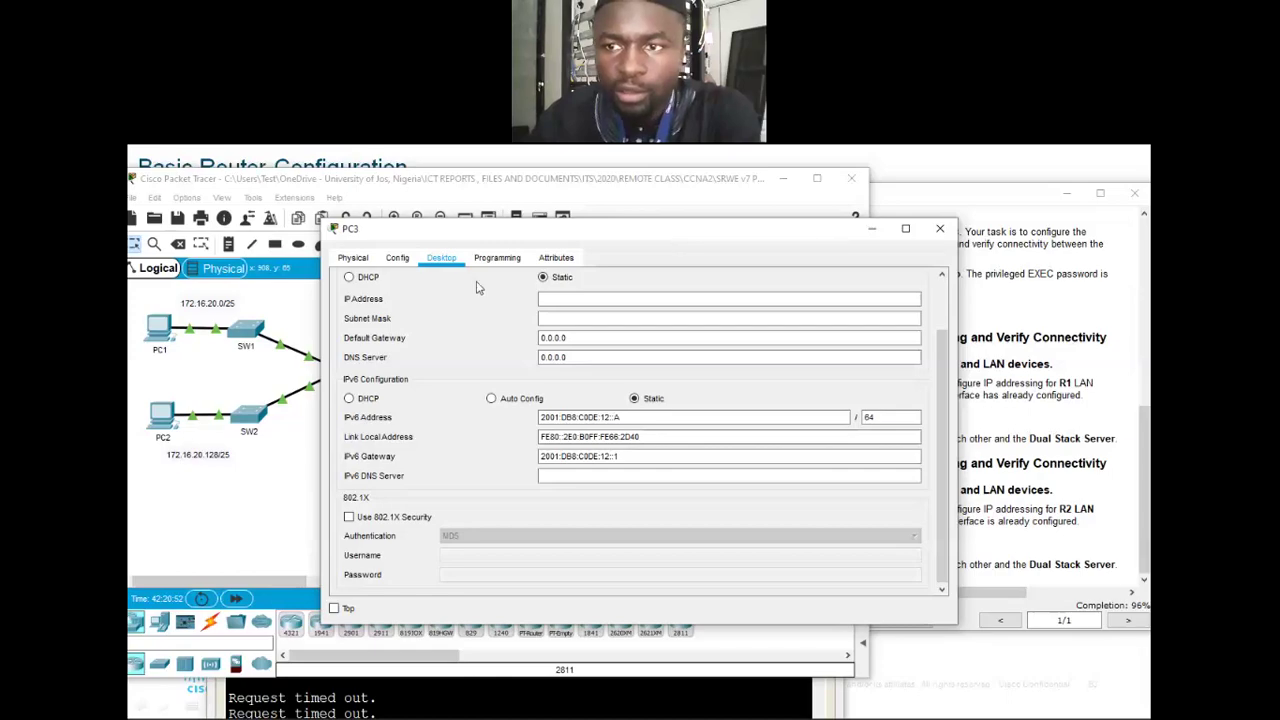
click(948, 383)
scroll(900, 365, up, 5)
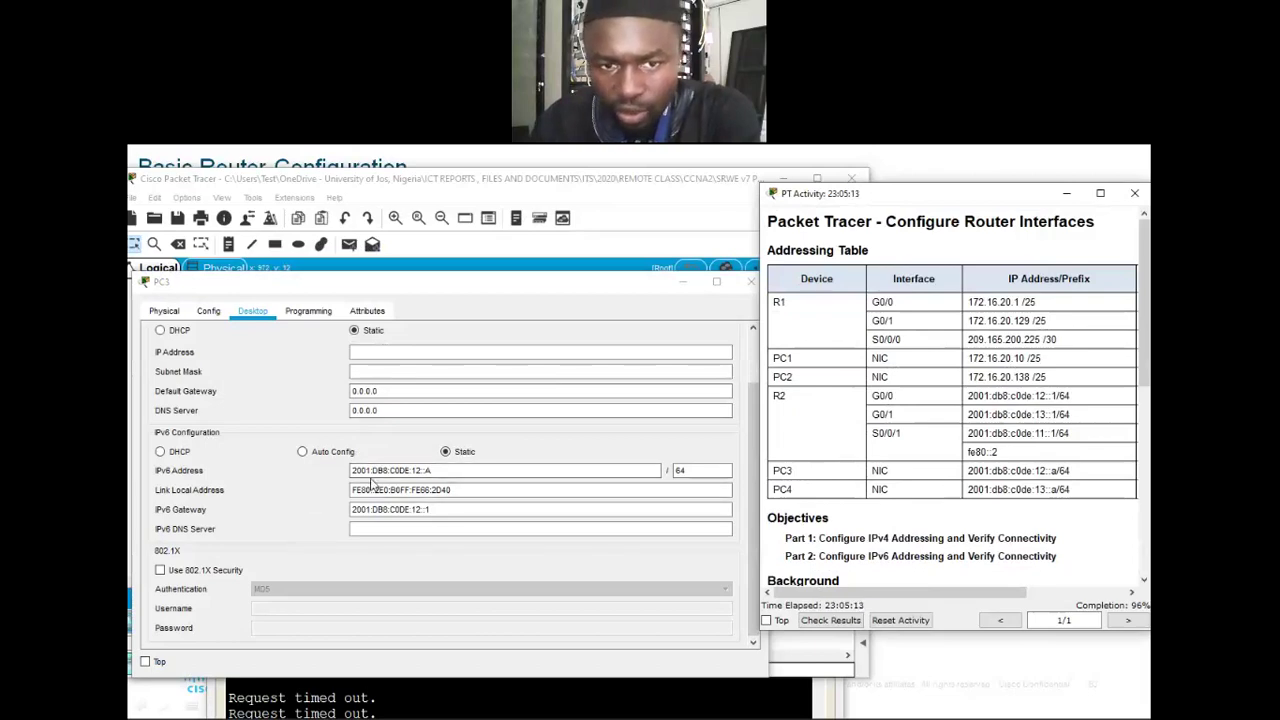
- Compare PC3's IPv6 address 2001:DB8:C0DE:12::A/64 and gateway 2001:DB8:C0DE:12::1 against the addressing table
click(447, 512)
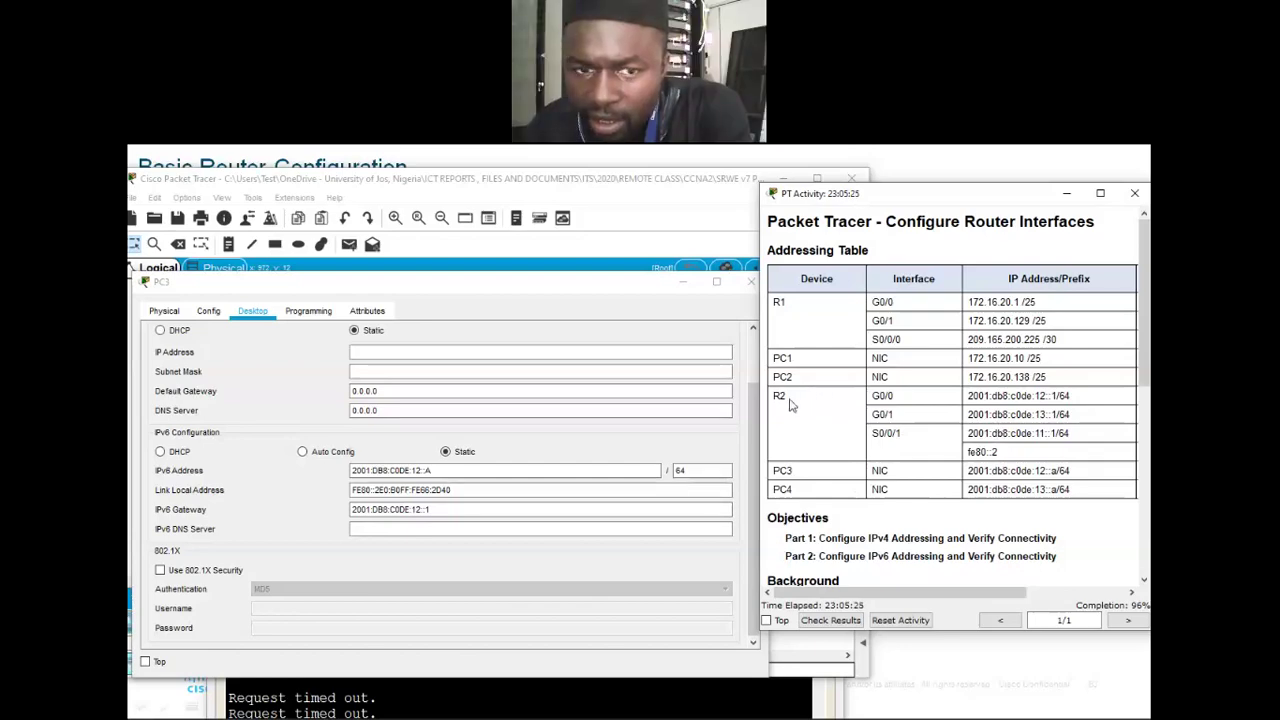
drag(430, 509, 352, 511)
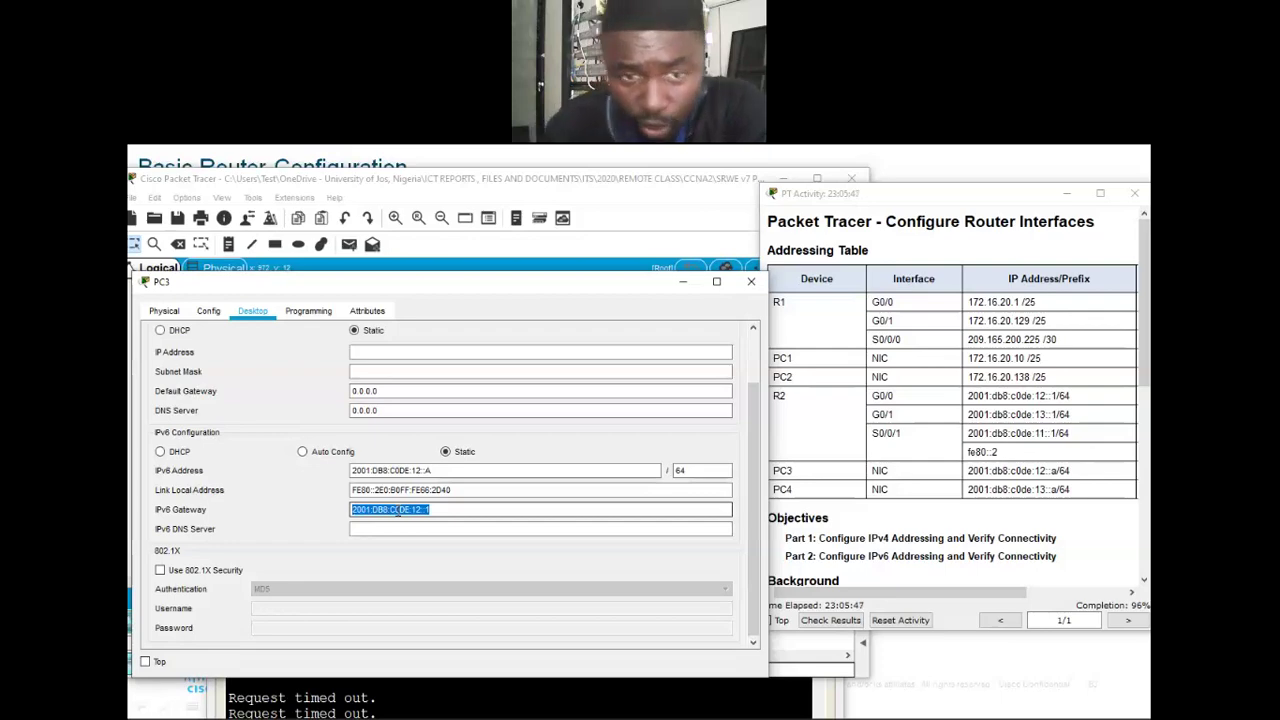
click(826, 447)
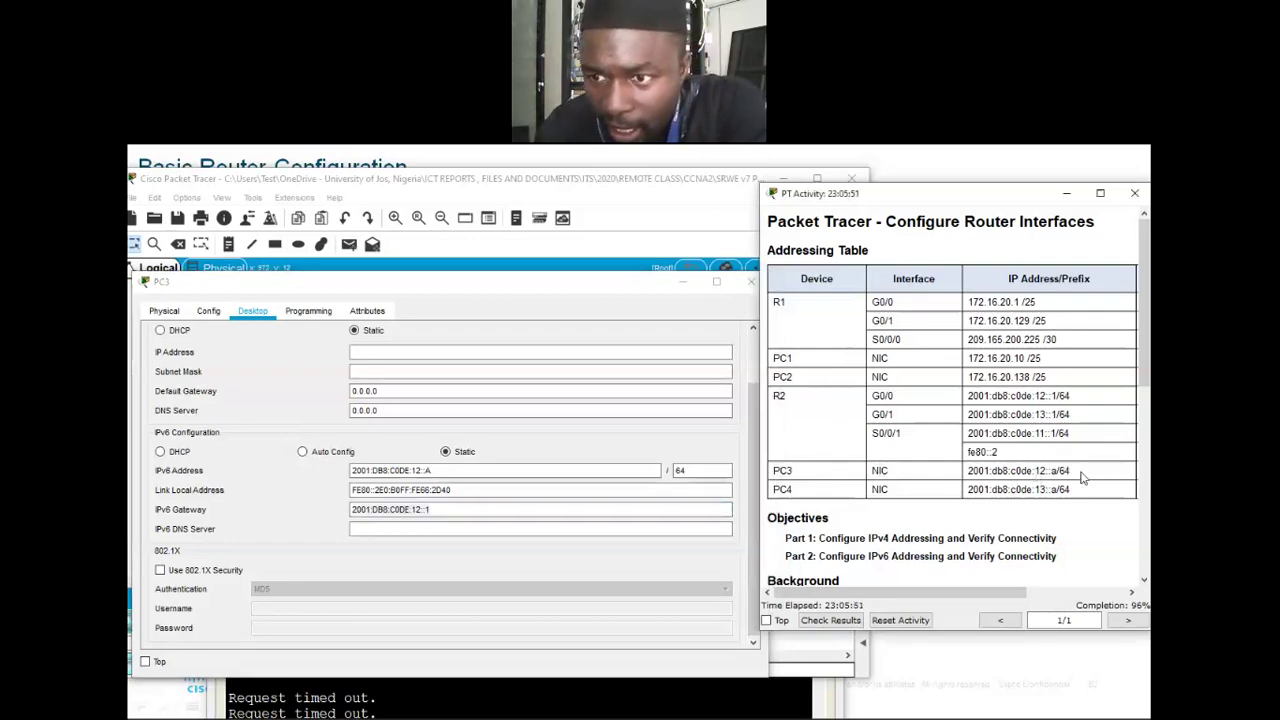
drag(968, 470, 1043, 470)
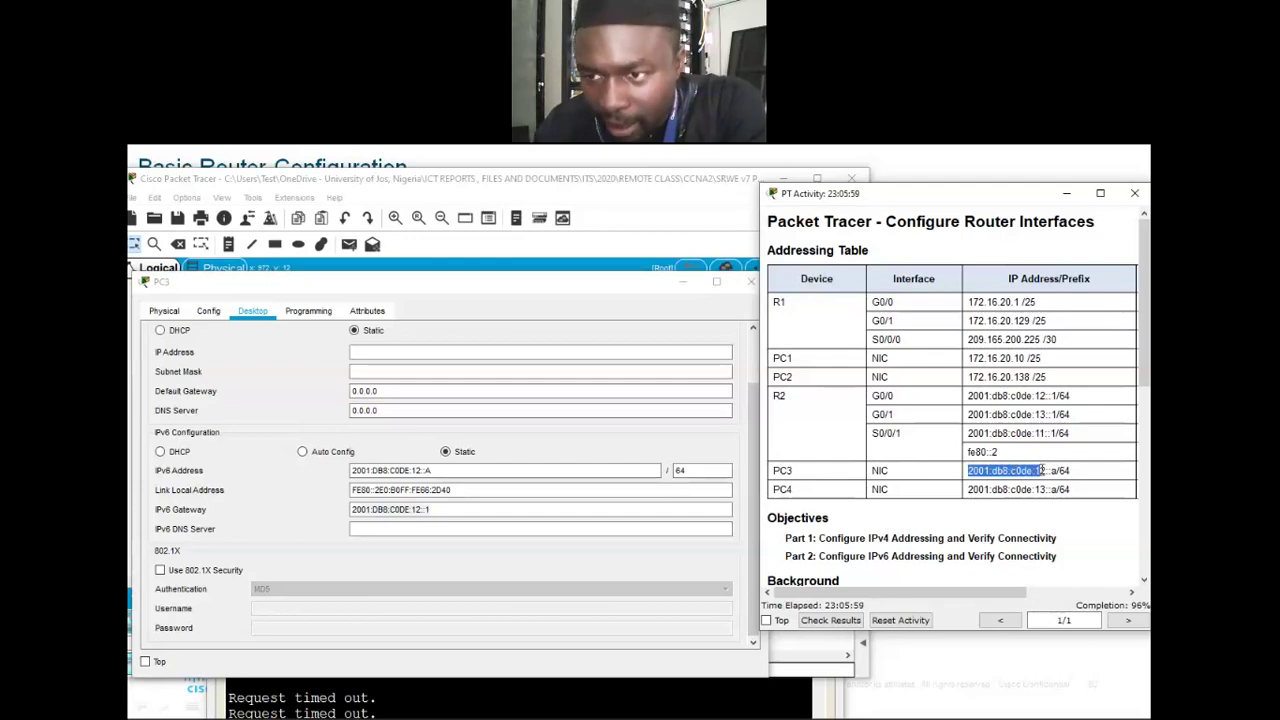
drag(1043, 470, 1058, 470)
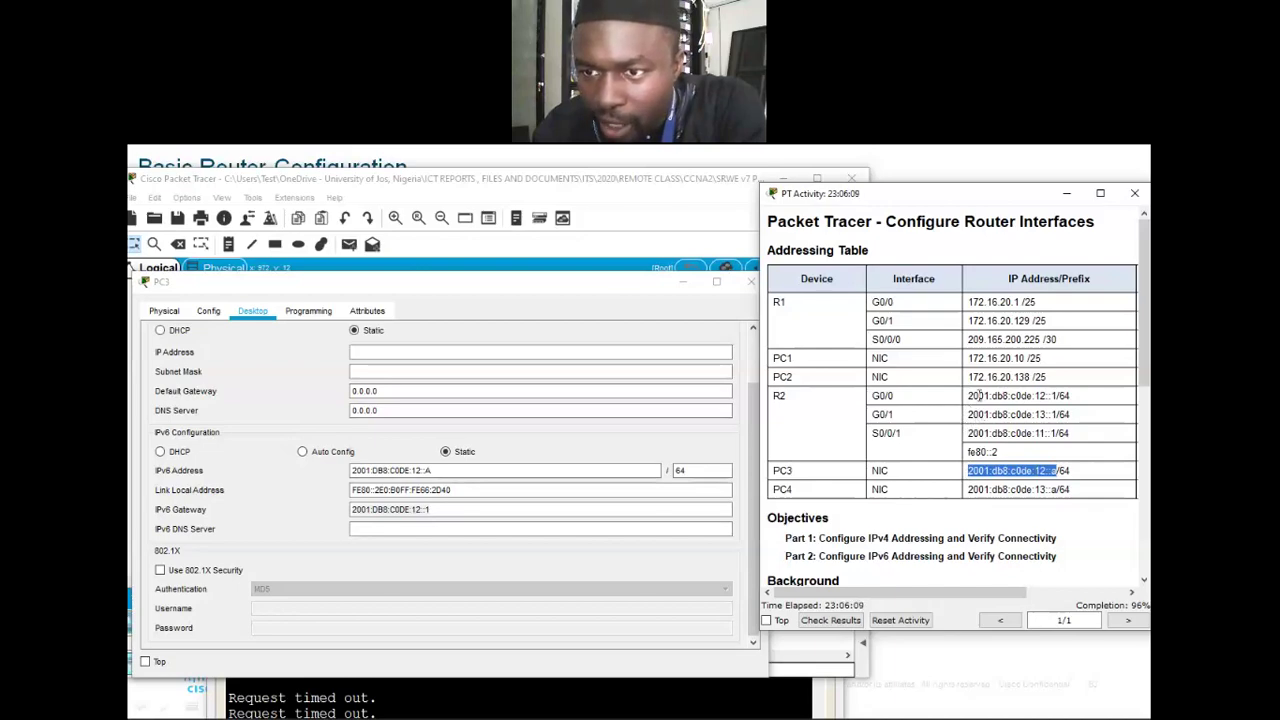
drag(978, 393, 1048, 397)
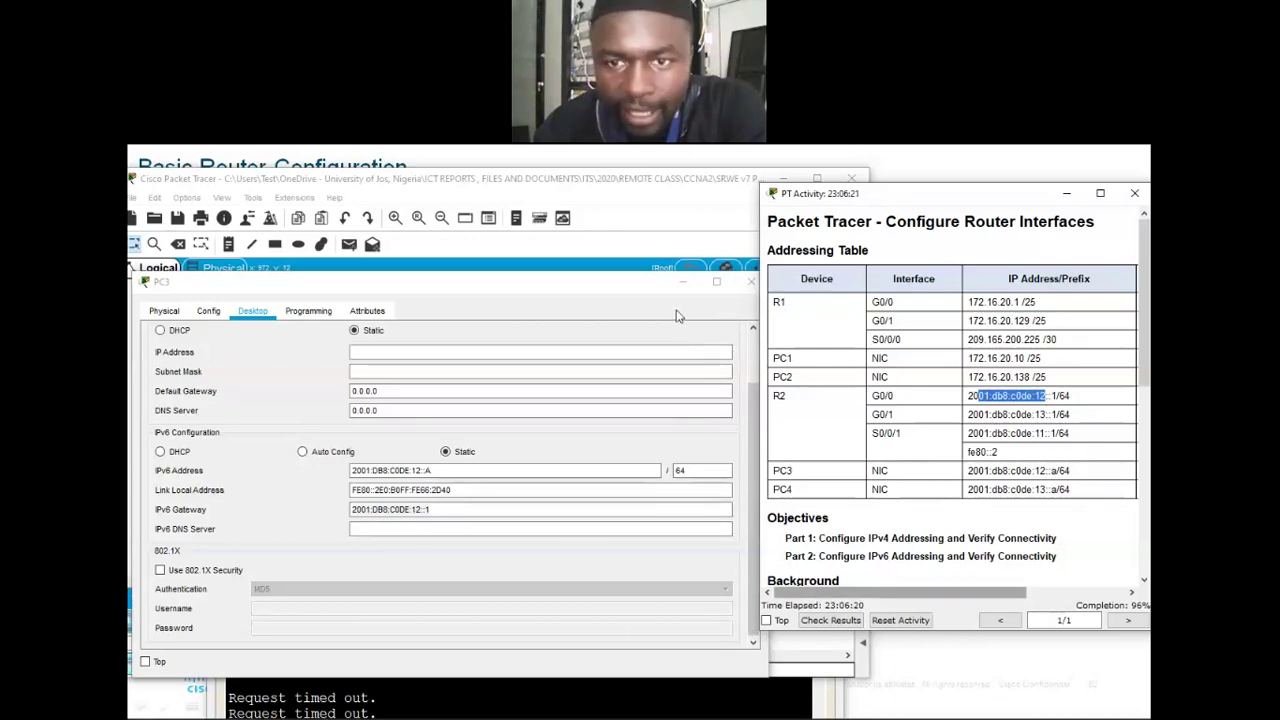
- Close PC3's configuration window
click(676, 310)
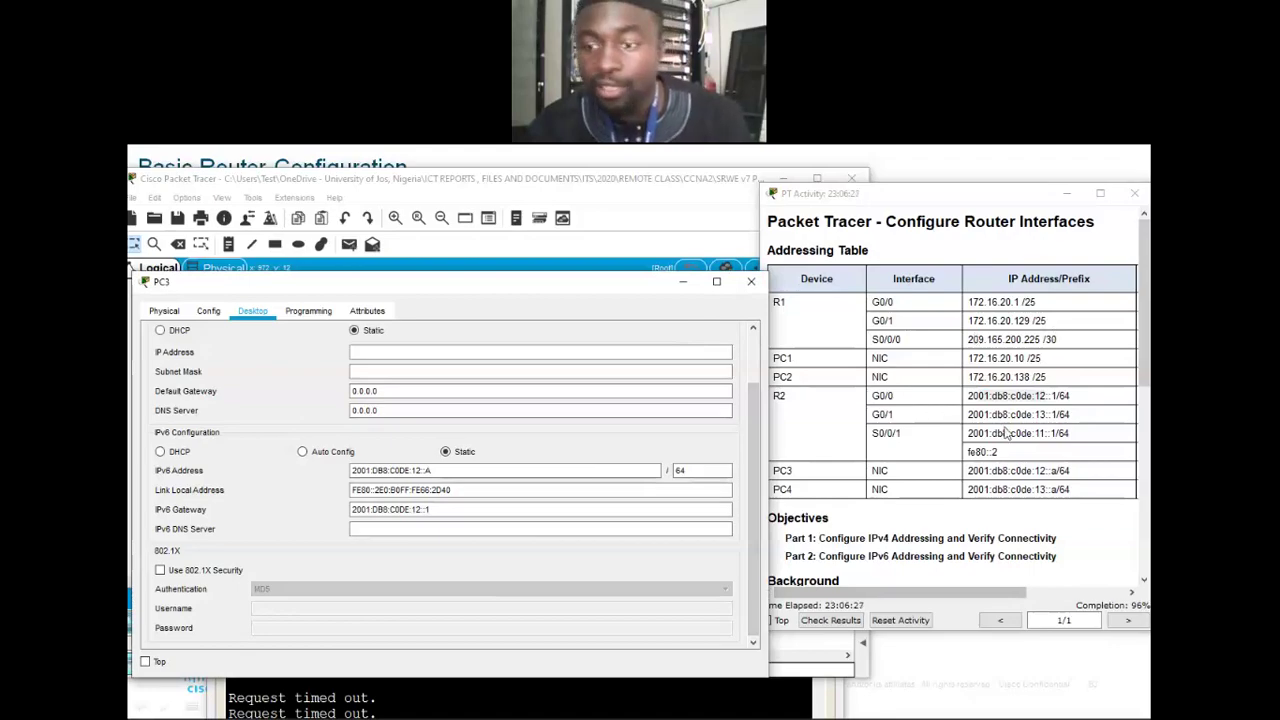
click(749, 283)
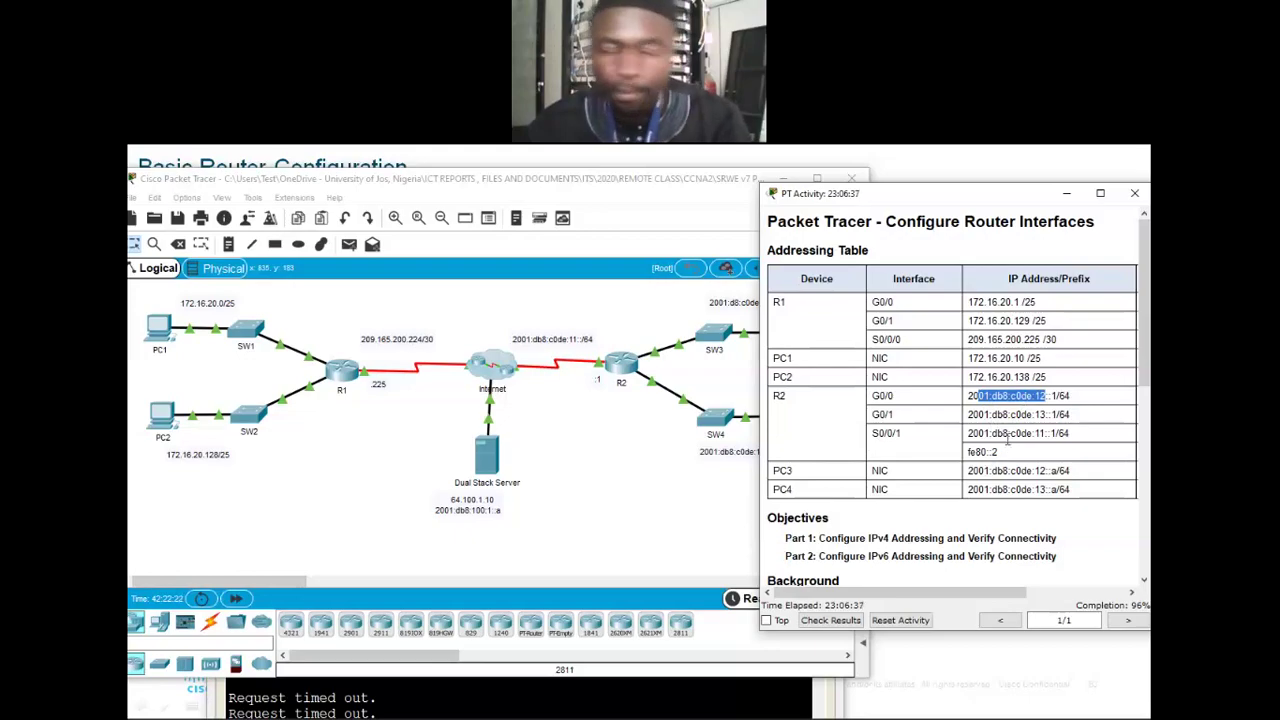
- Reset the activity and confirm it, dropping completion from 96% to 0%
click(900, 620)
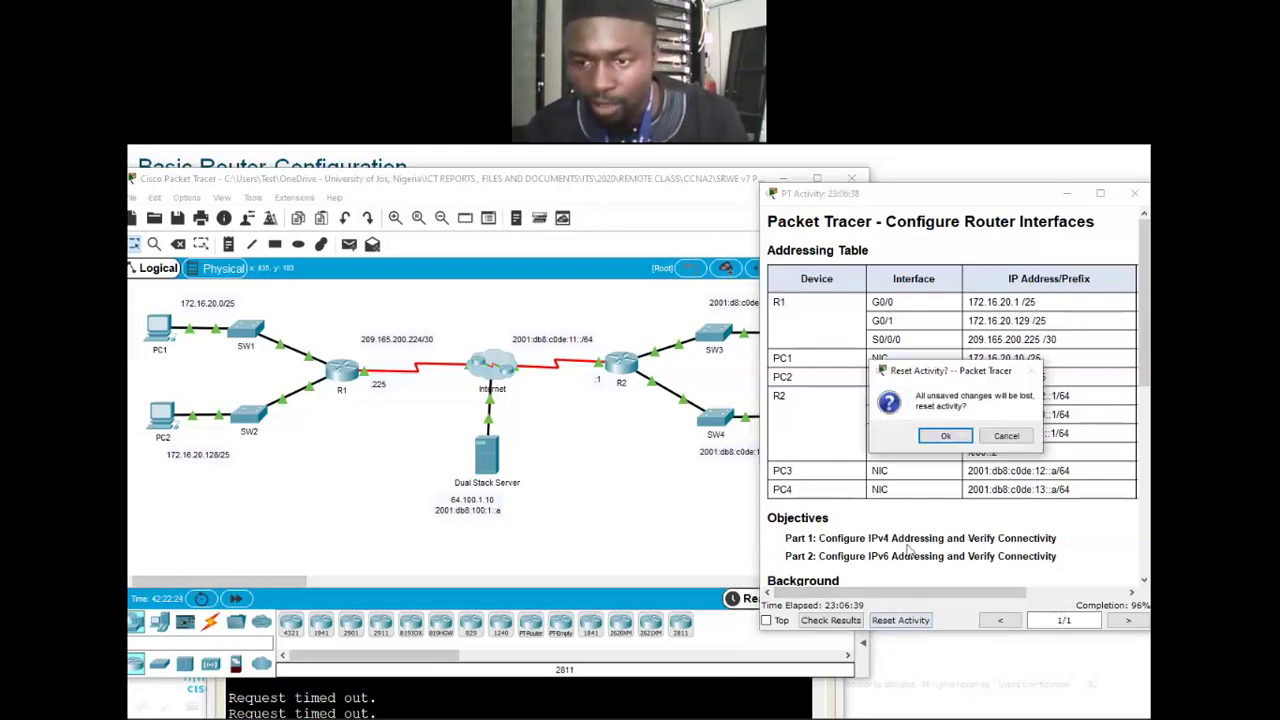
click(945, 436)
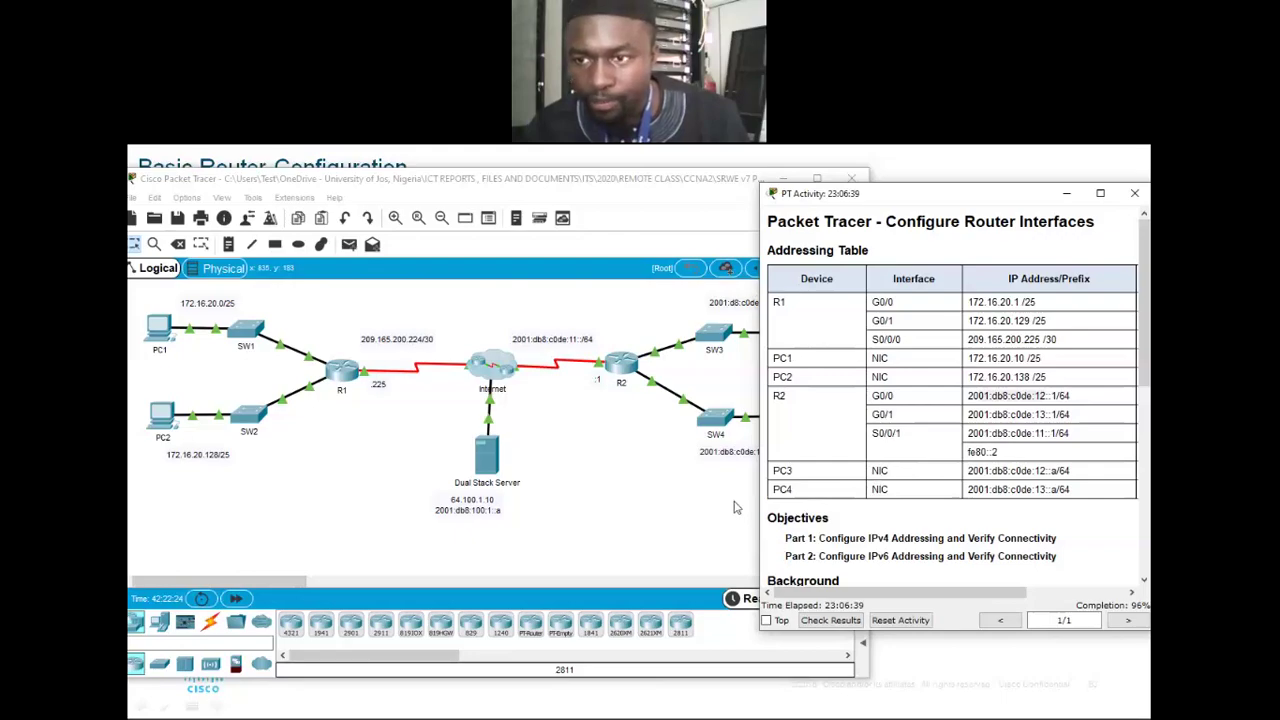
click(888, 633)
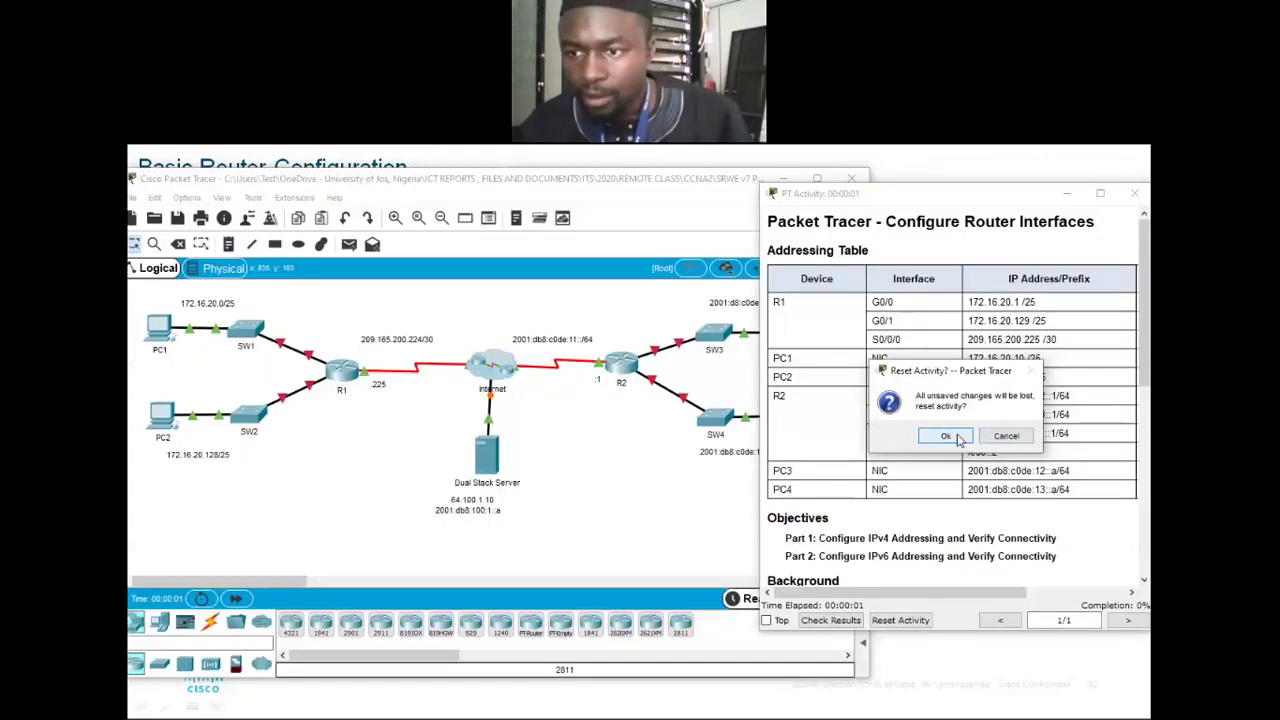
click(1016, 433)
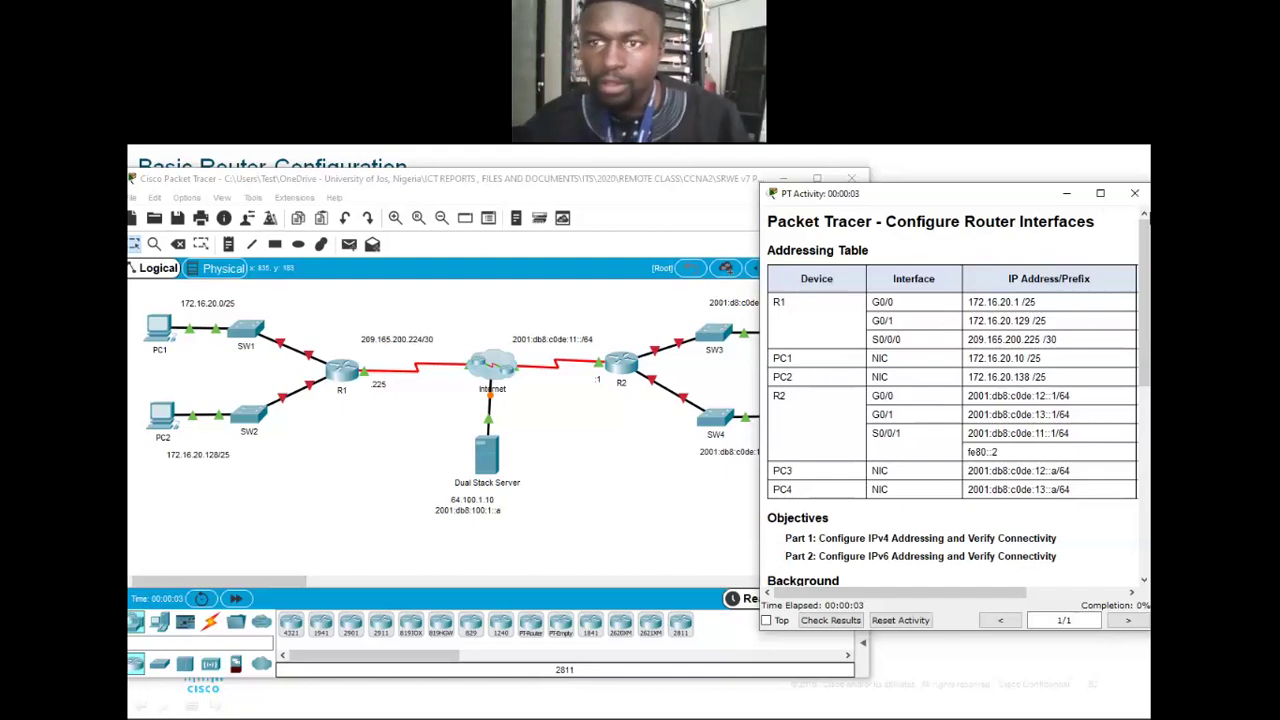
click(572, 418)
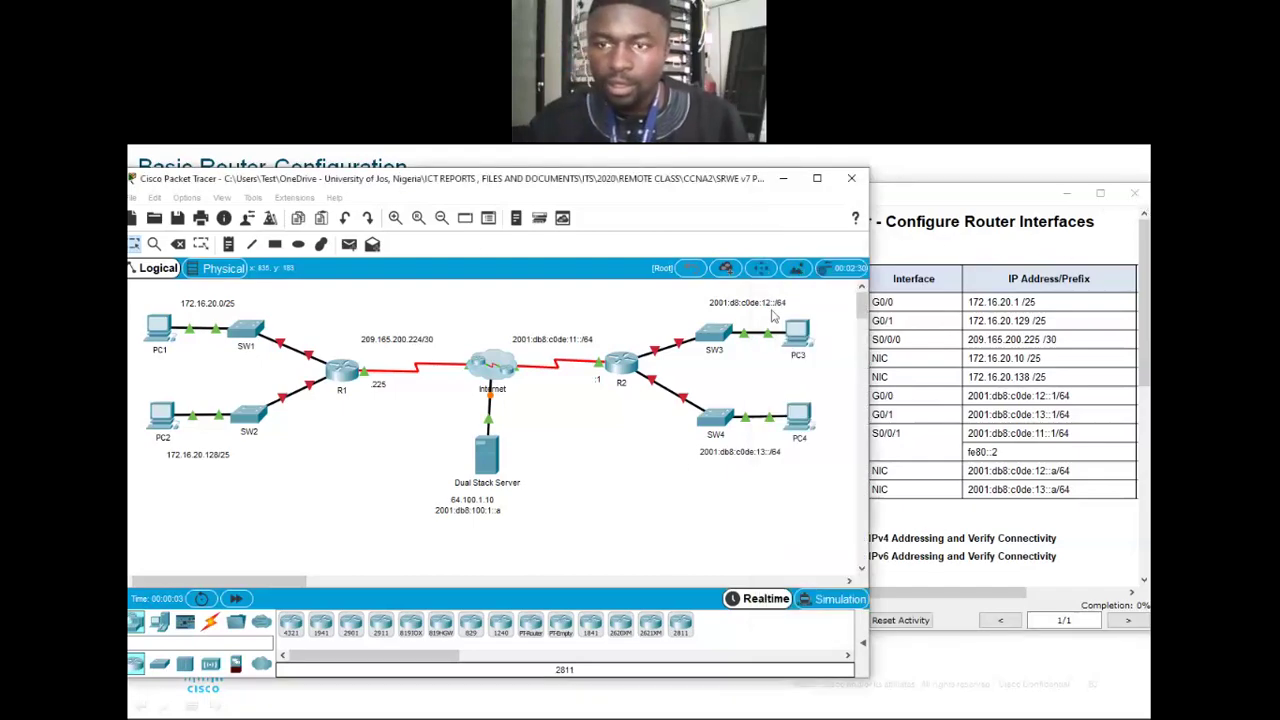
- Exit Packet Tracer without saving the work
click(852, 178)
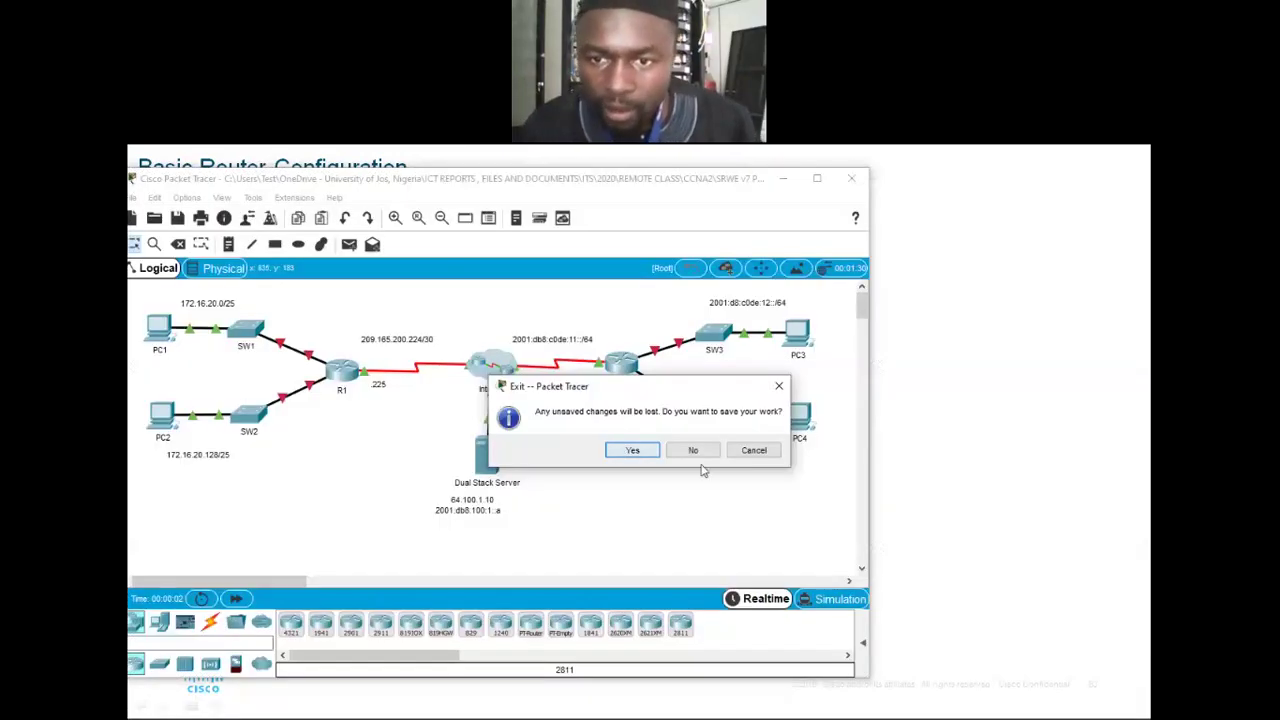
click(694, 450)
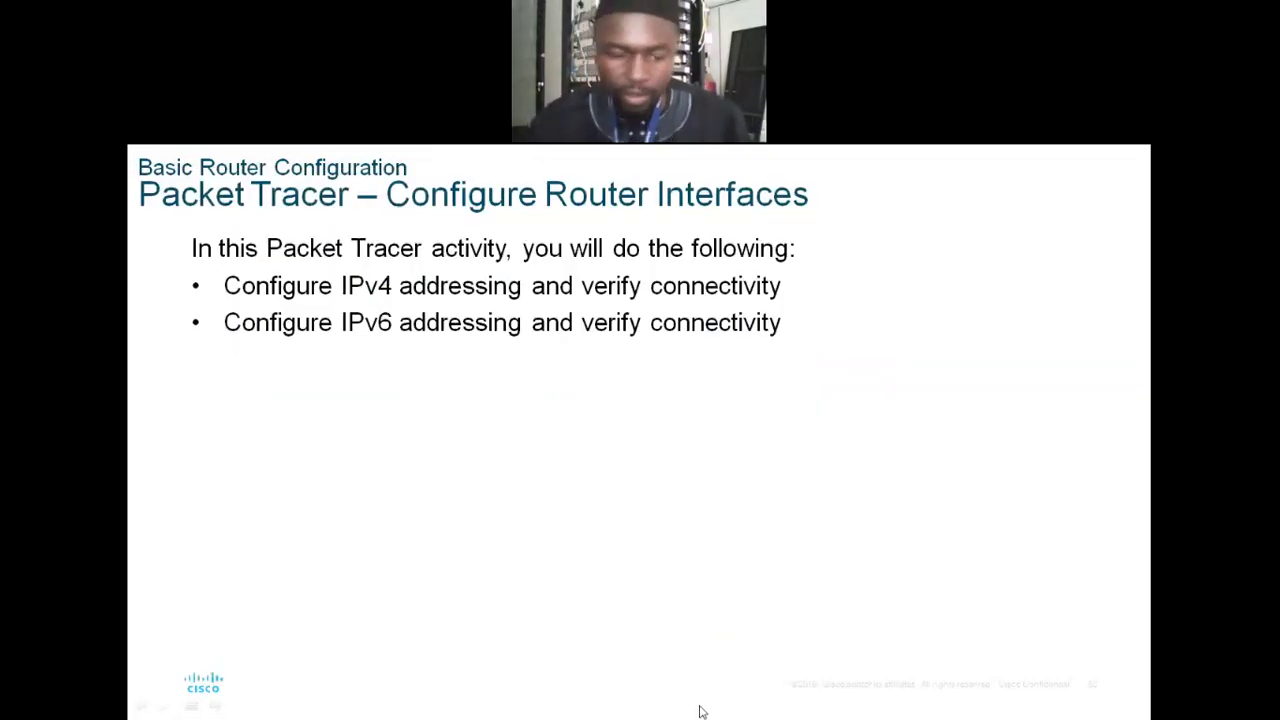
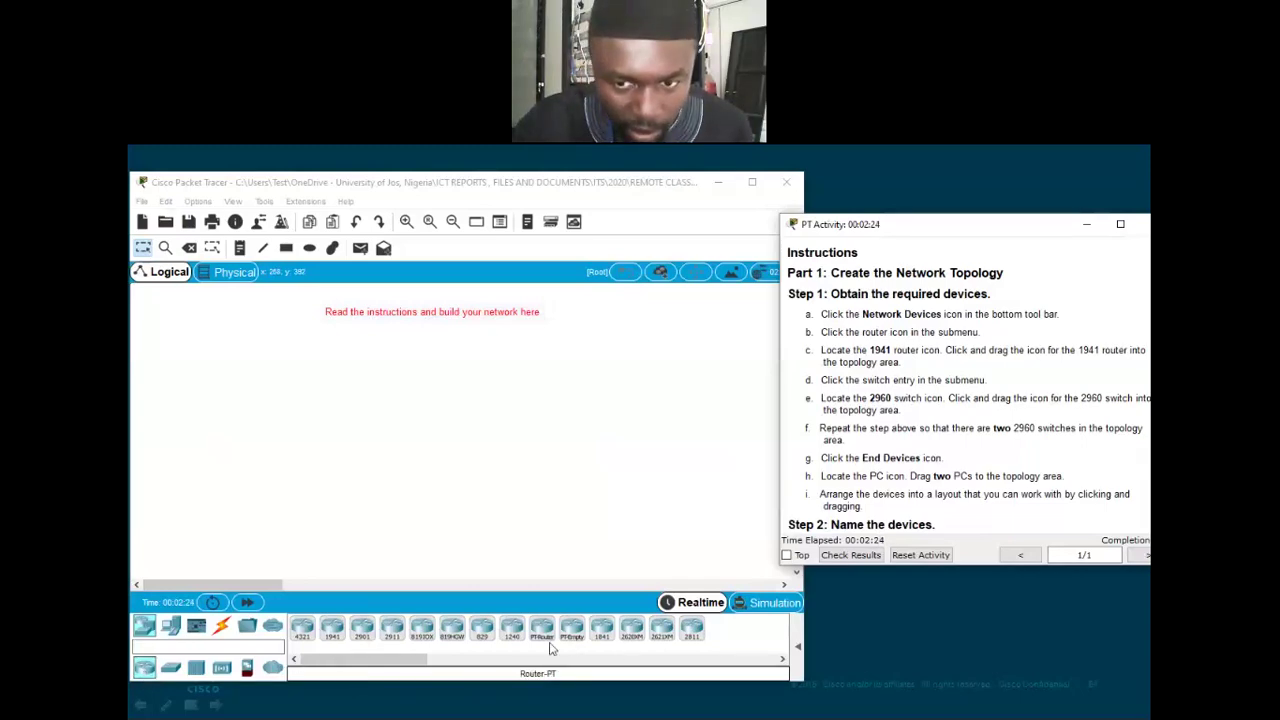
- Place a 1941 router on the topology canvas as Router0
drag(334, 632, 430, 432)
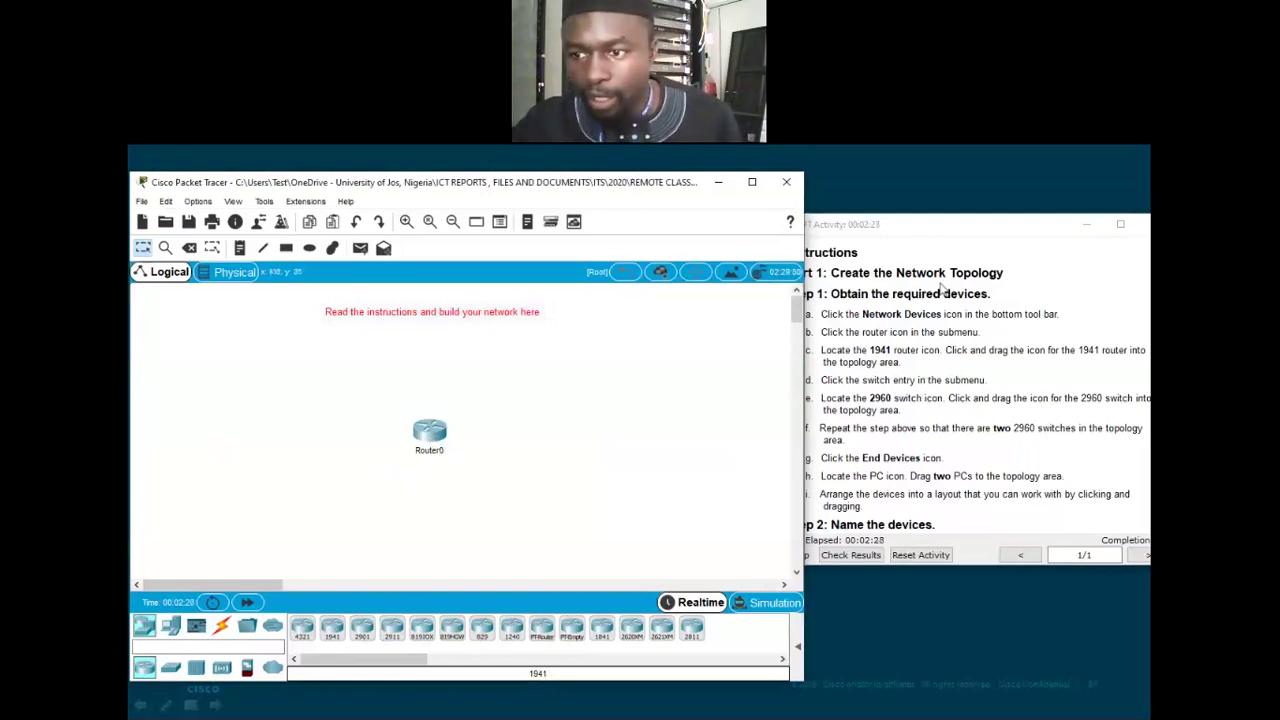
click(919, 218)
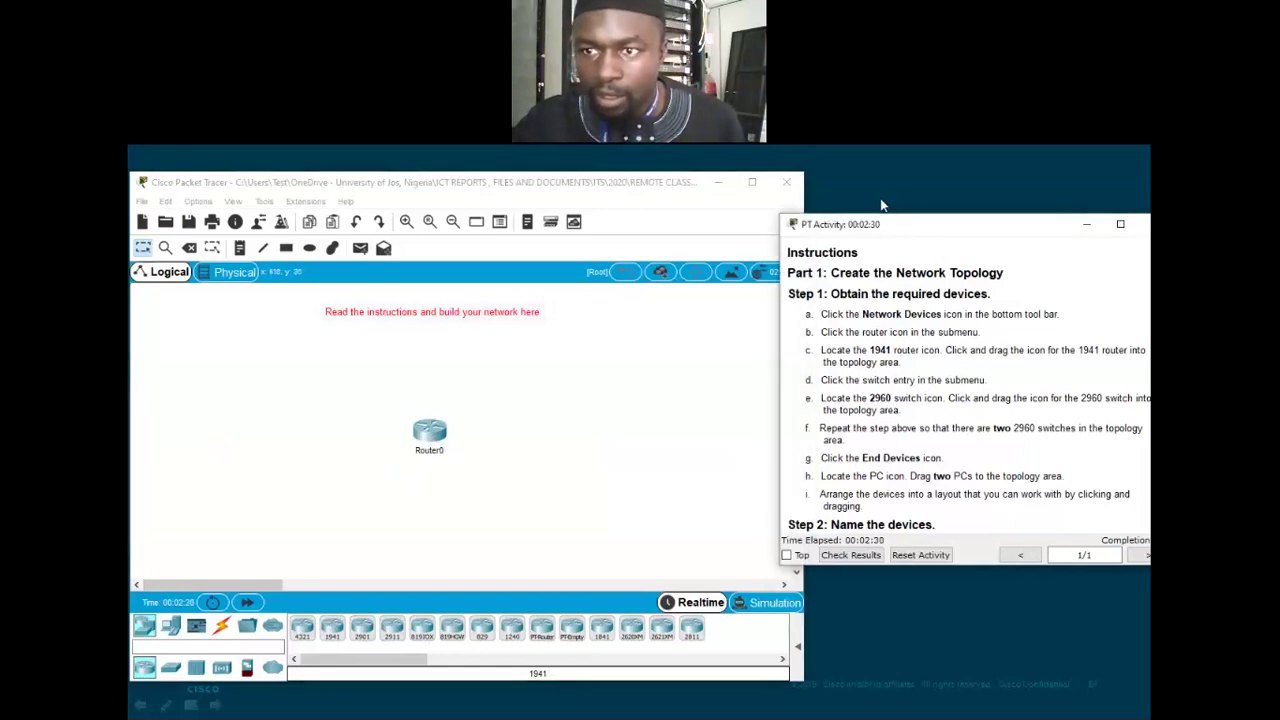
drag(885, 220, 854, 190)
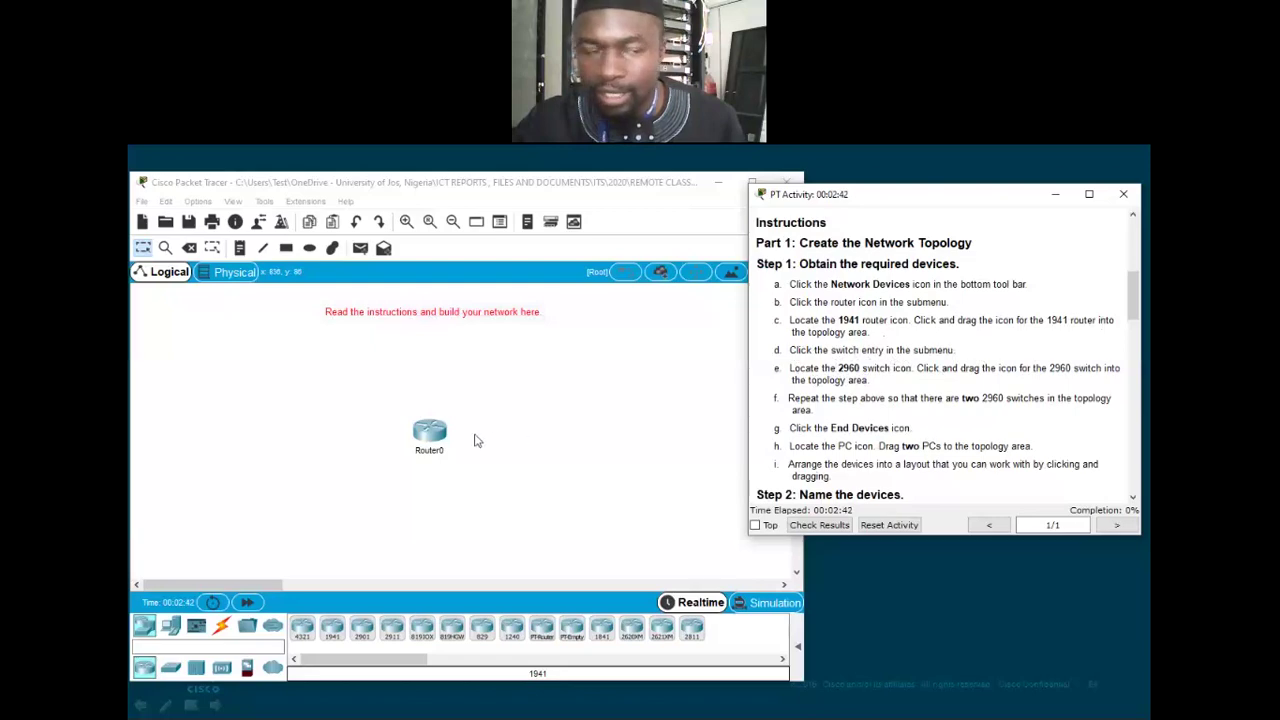
- Add two 2960 switches, Switch0 and Switch1, to the canvas
click(171, 670)
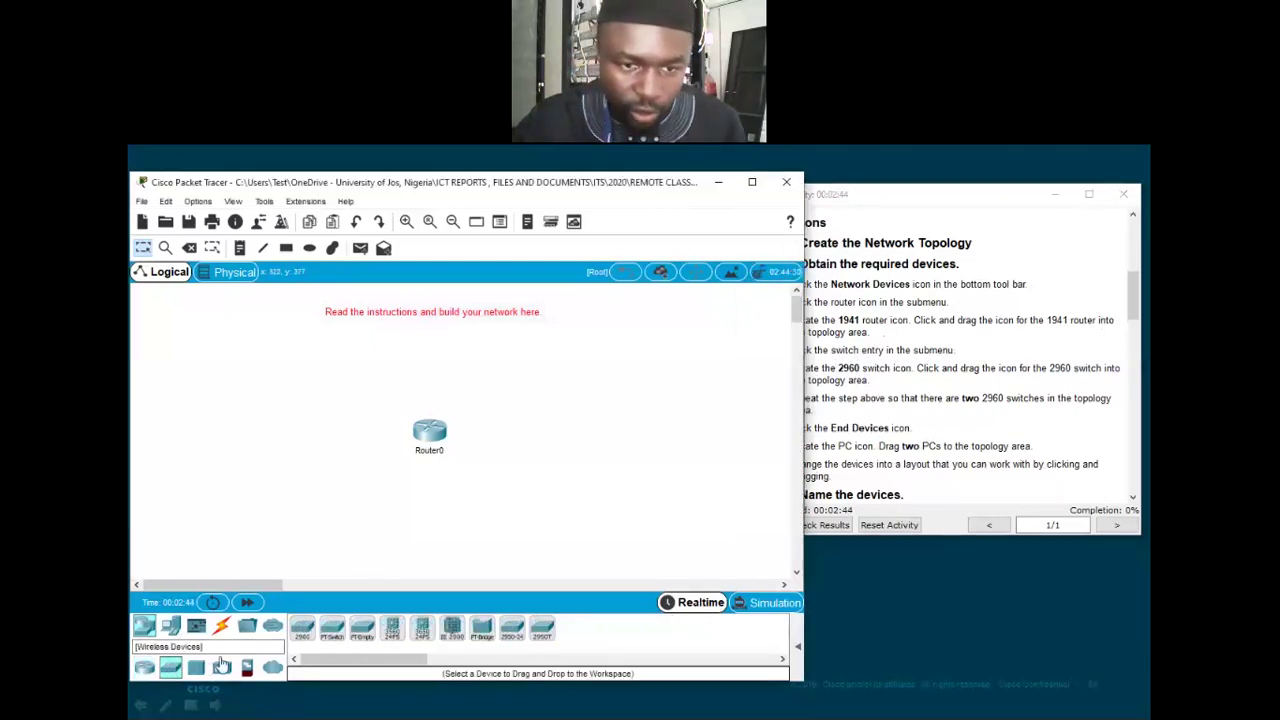
drag(302, 627, 520, 432)
click(915, 350)
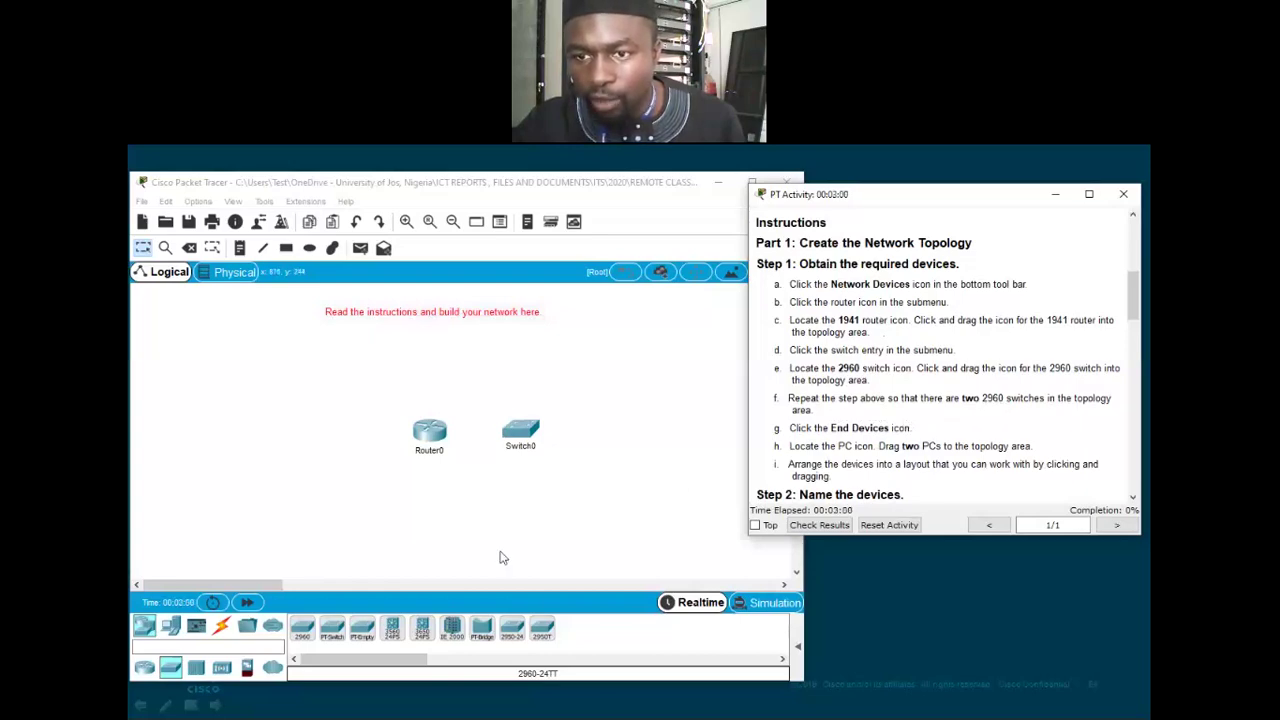
drag(306, 641, 521, 507)
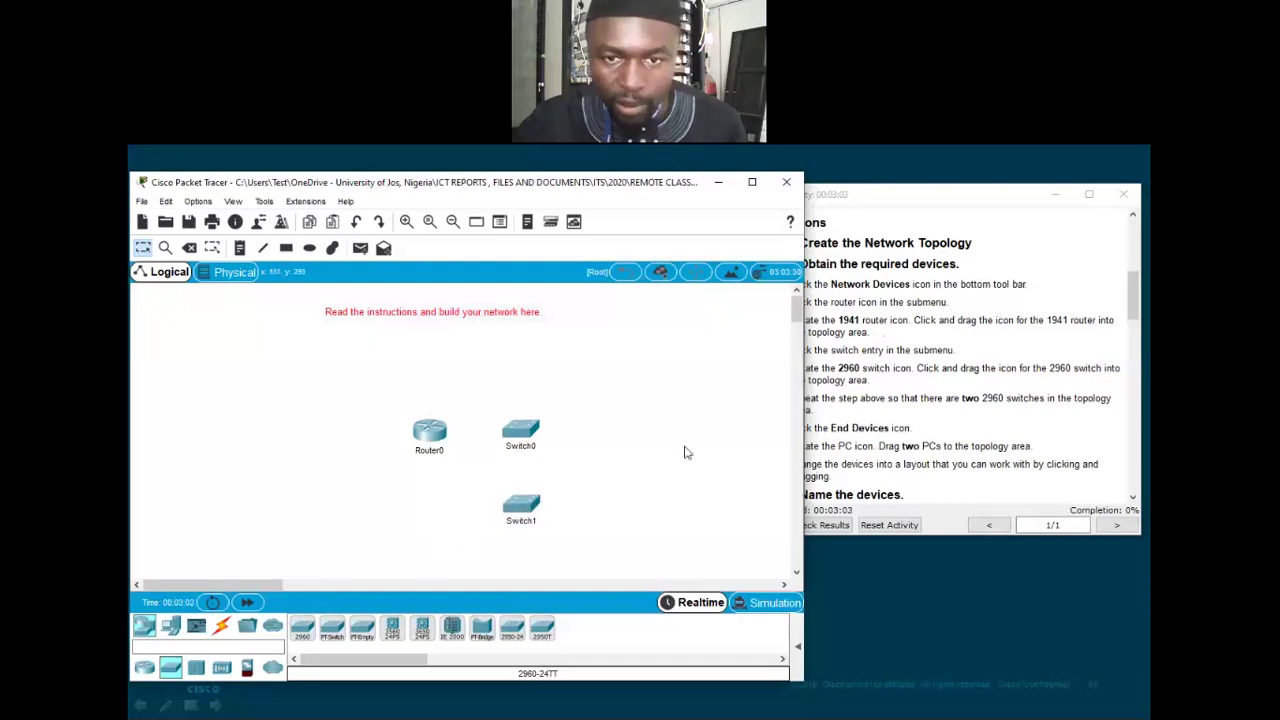
click(862, 424)
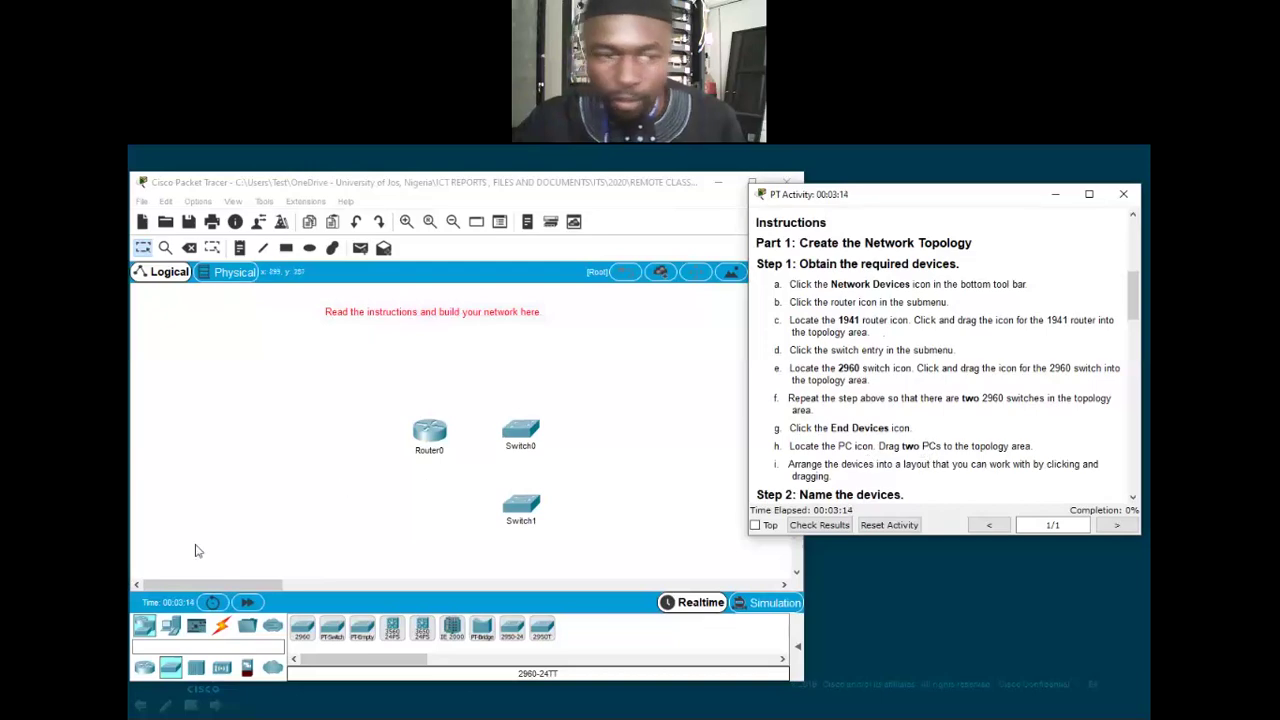
click(168, 630)
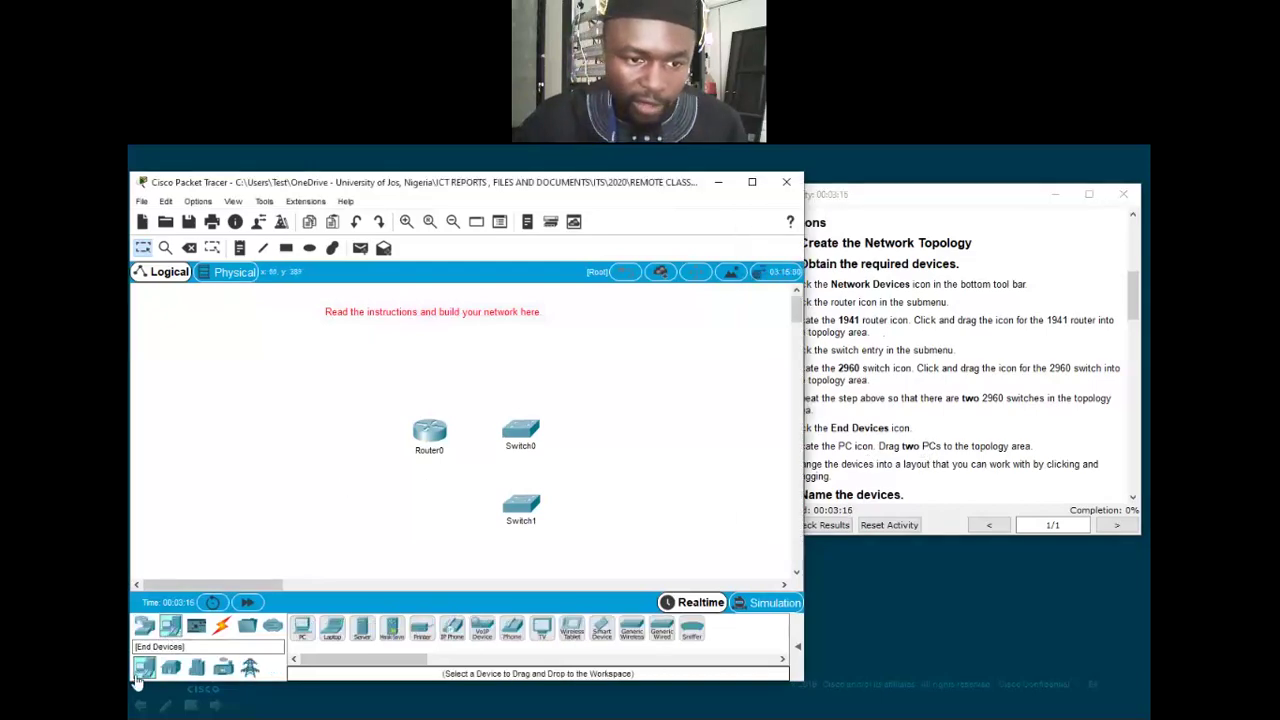
- Add two PCs, PC0 and PC1, to the canvas
drag(302, 630, 244, 398)
drag(298, 630, 624, 431)
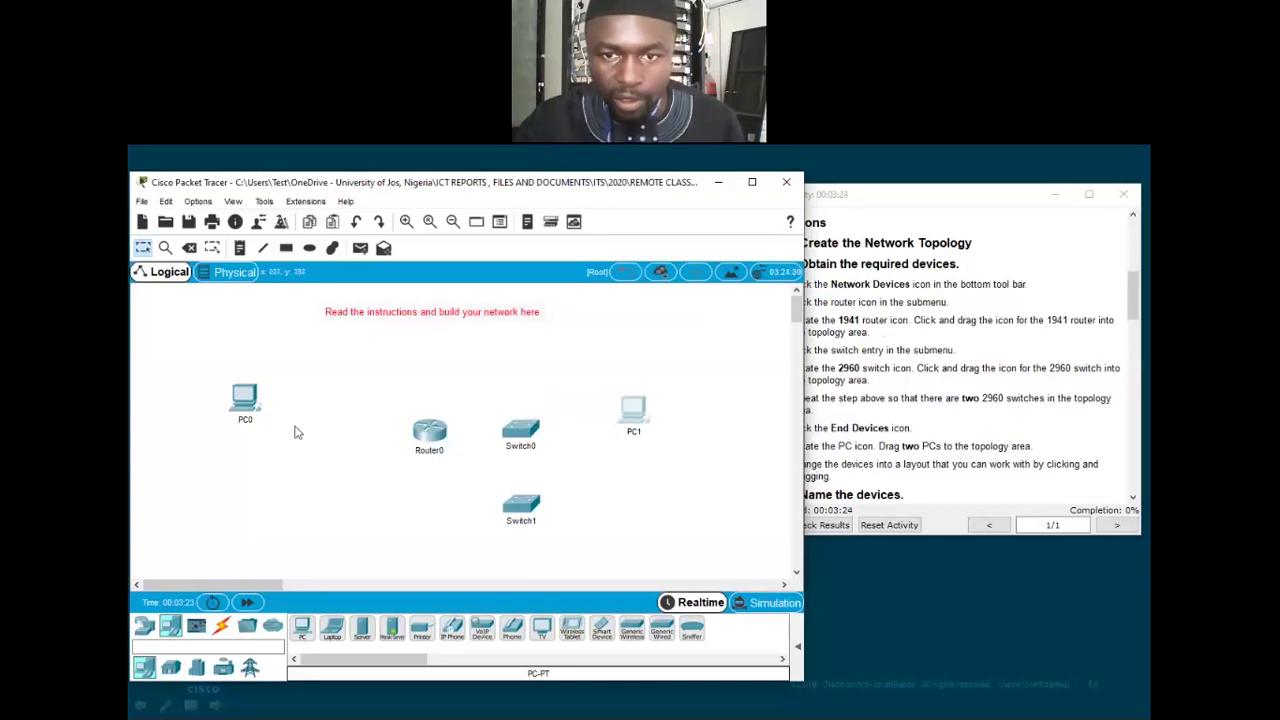
drag(257, 410, 655, 506)
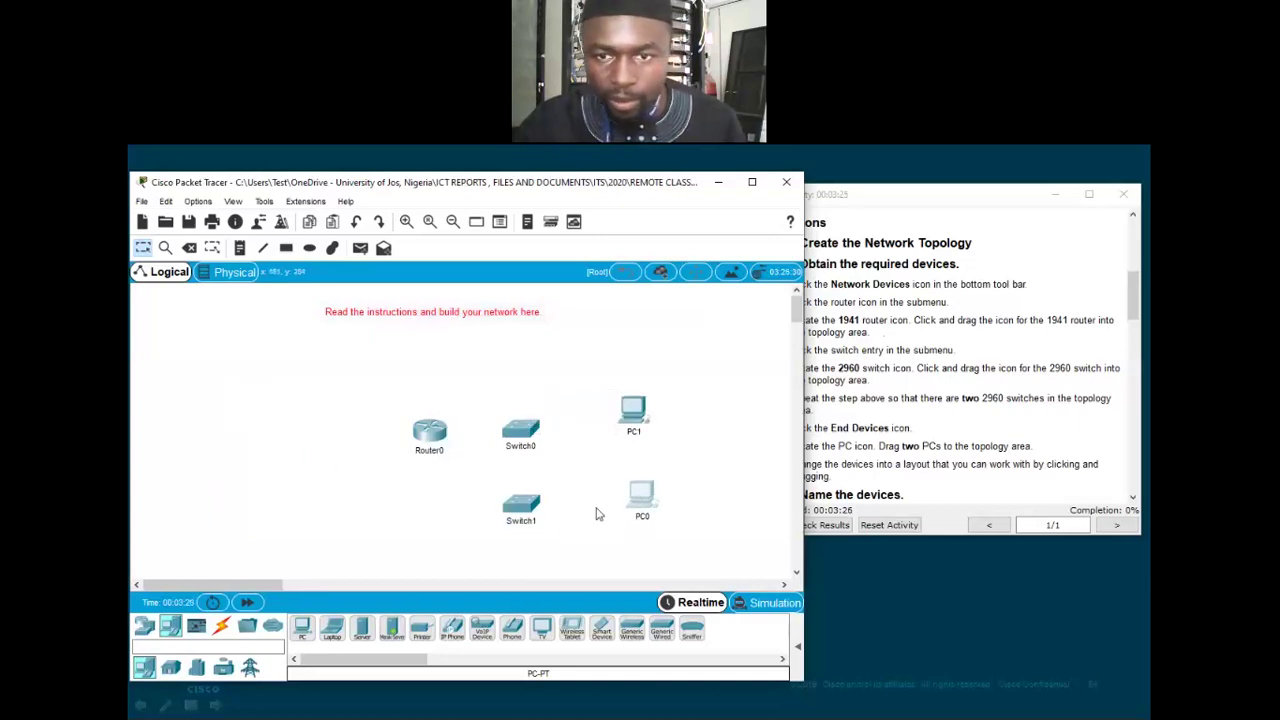
click(922, 441)
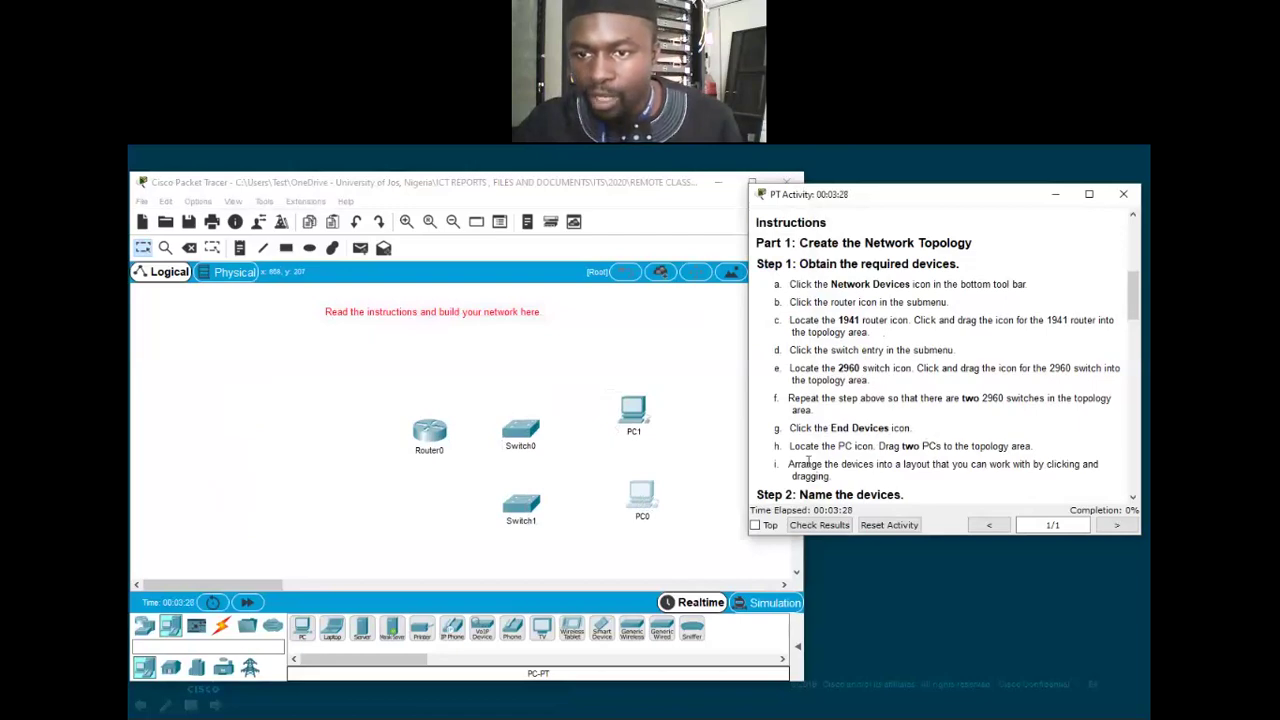
scroll(905, 463, down, 3)
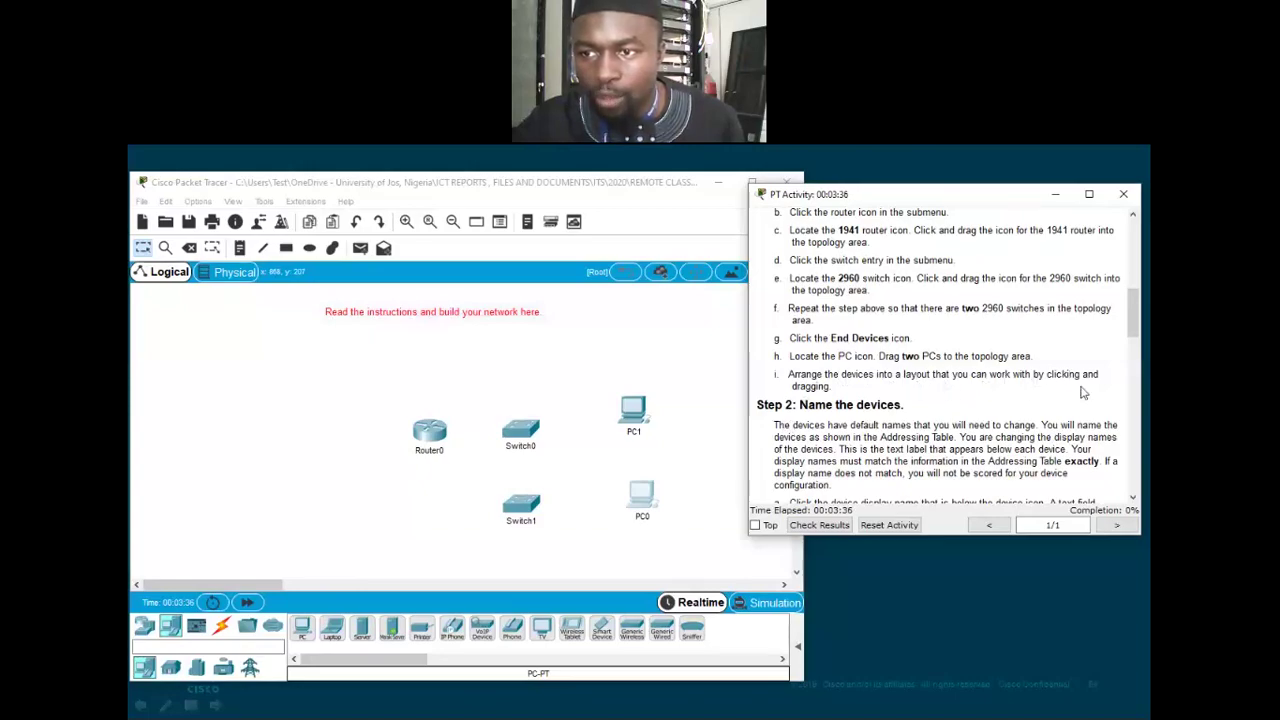
click(409, 525)
- Arrange the devices in one row: PC1, Switch0, Router0, Switch1, PC0
drag(522, 437, 290, 388)
drag(646, 414, 215, 384)
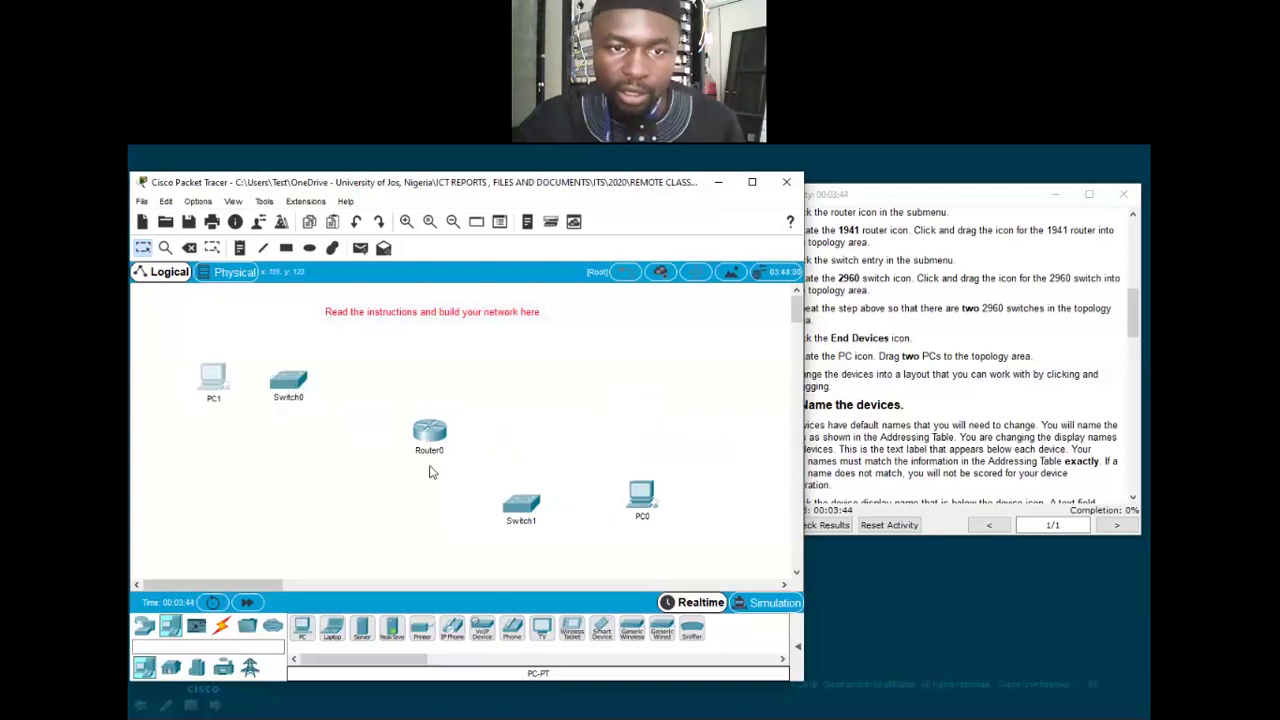
drag(432, 440, 438, 405)
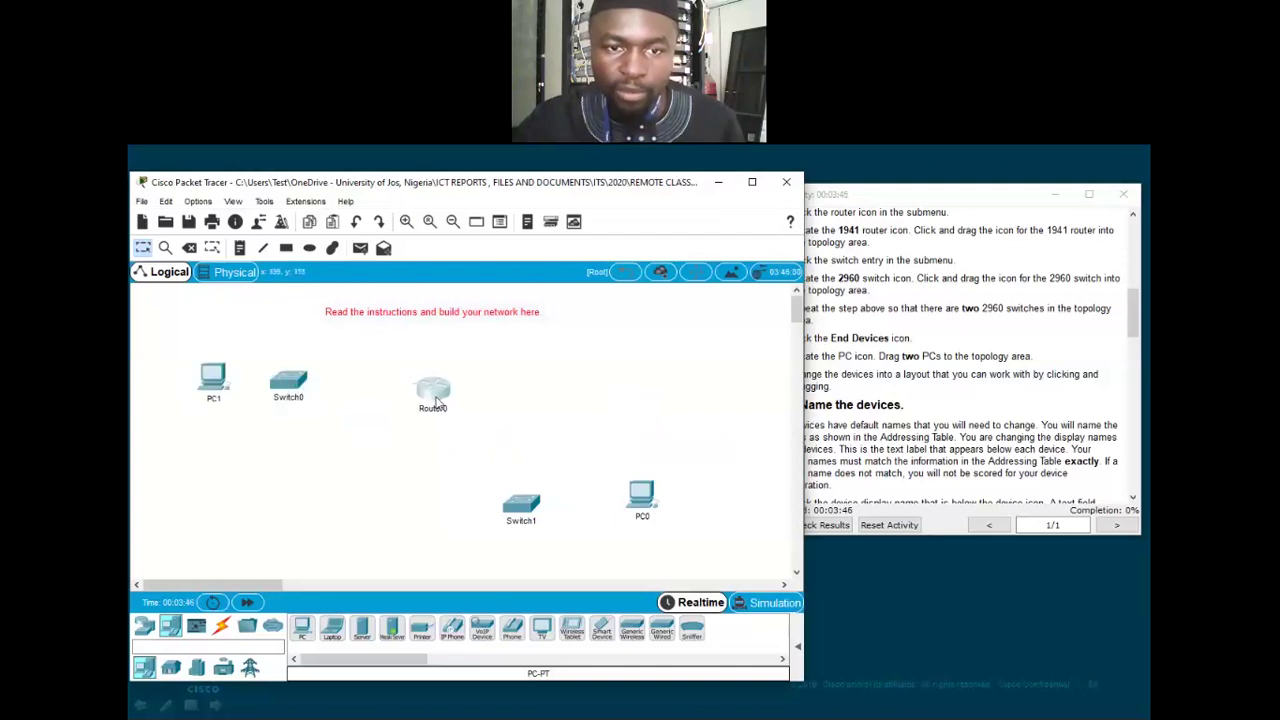
drag(527, 515, 577, 404)
drag(642, 494, 679, 398)
click(953, 447)
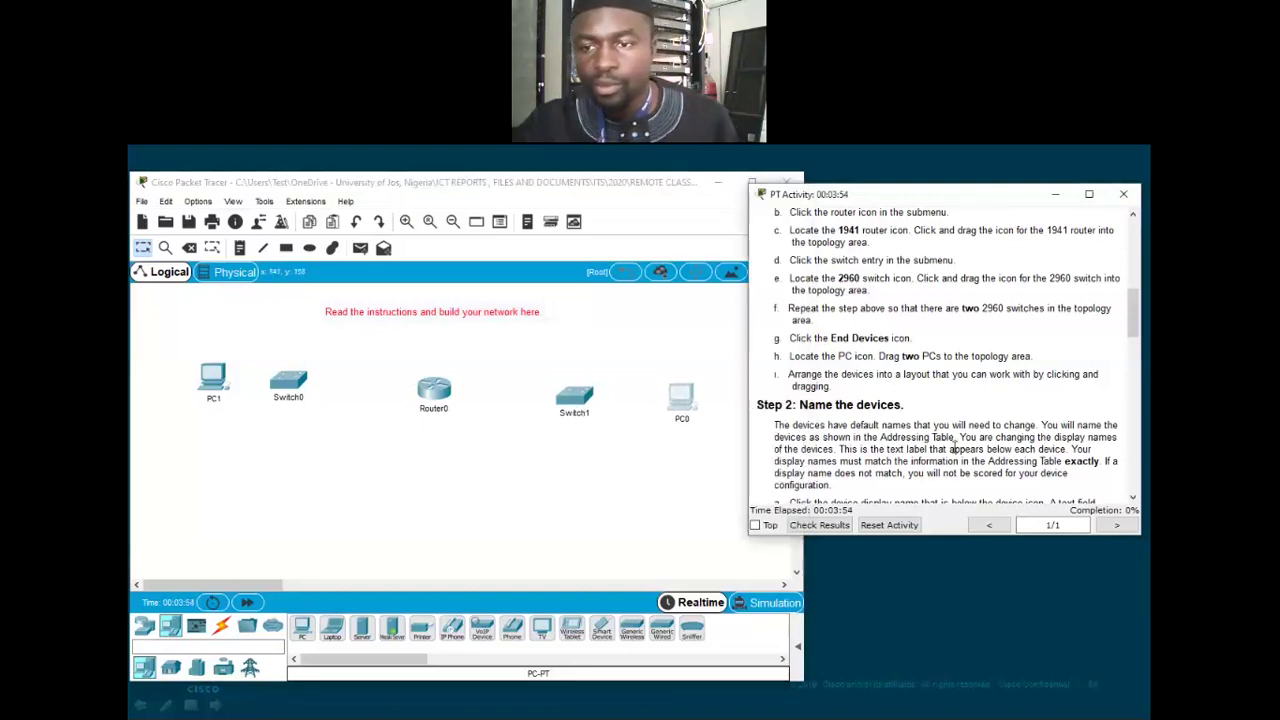
scroll(953, 447, down, 3)
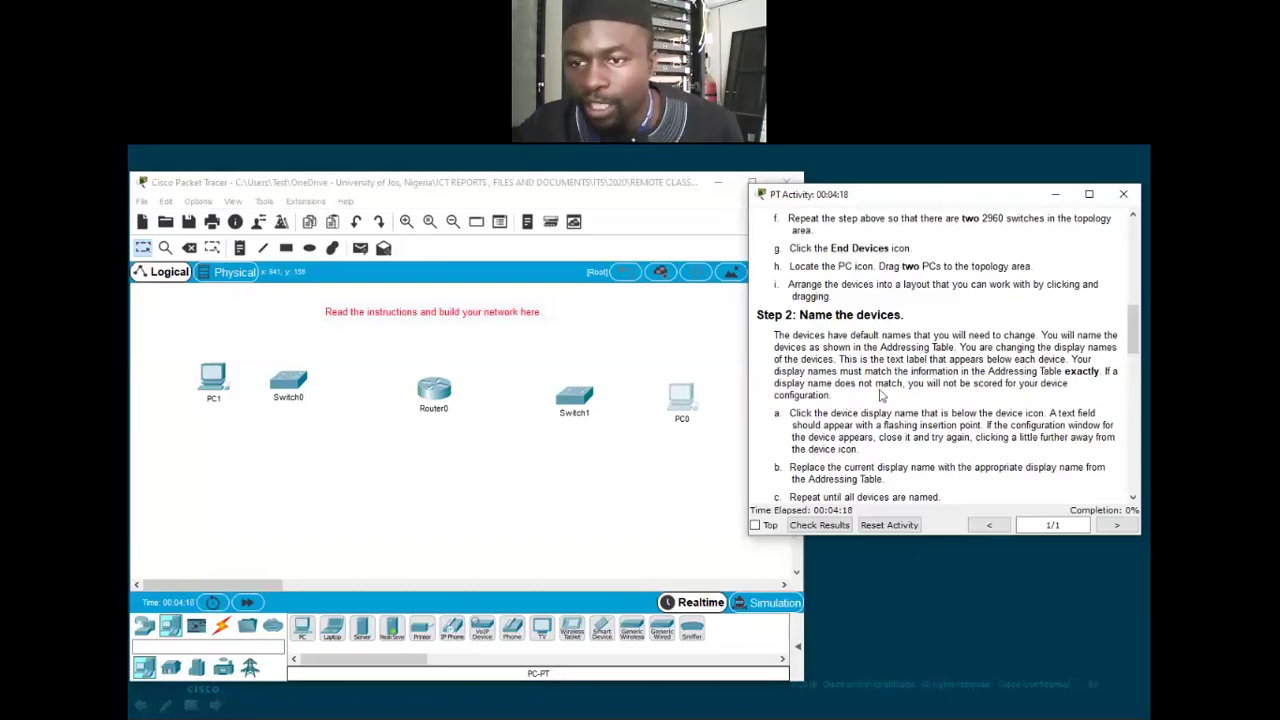
- Rename Router0 to RTA using the name from the addressing table
scroll(914, 390, up, 10)
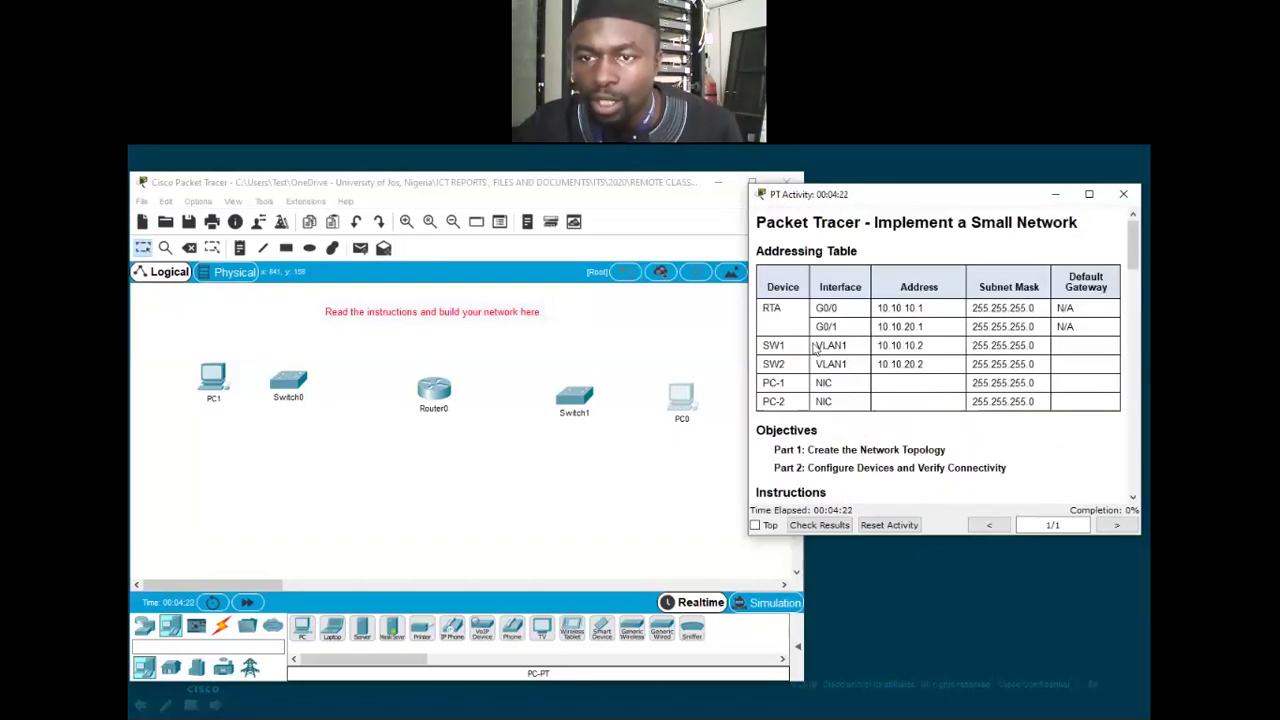
drag(782, 308, 764, 307)
key(ctrl+c)
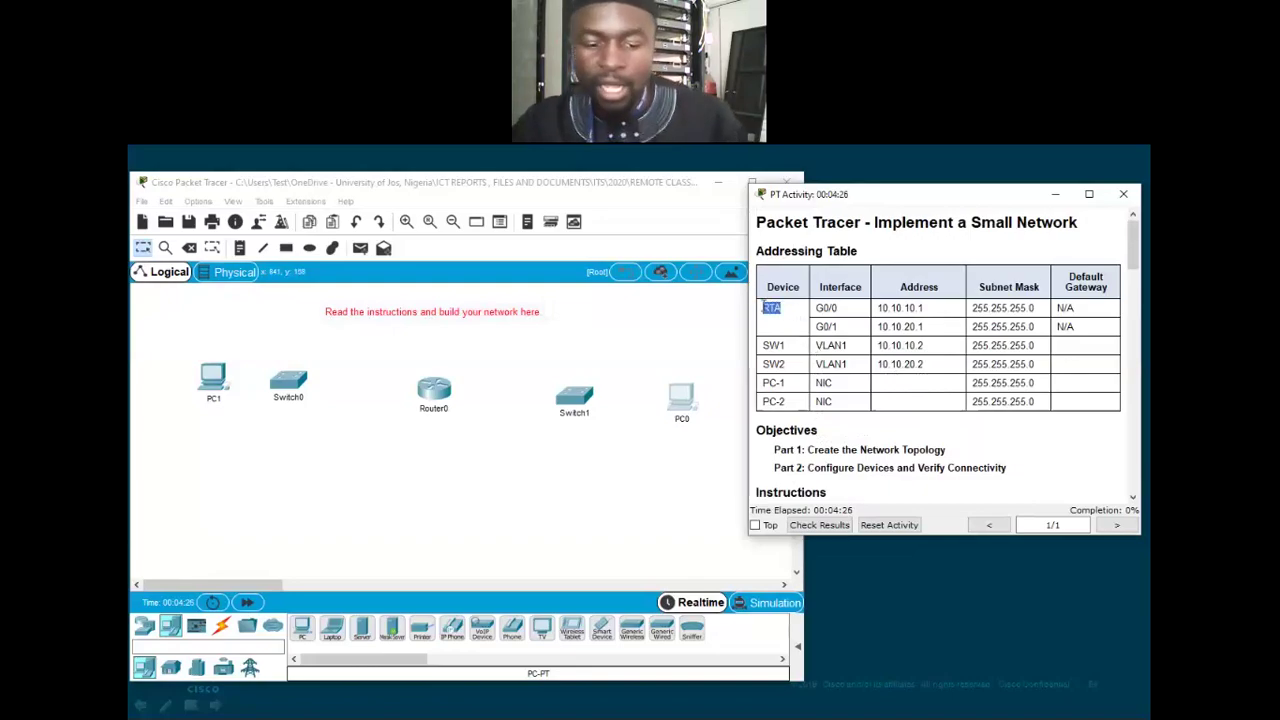
click(433, 412)
key(ctrl+v)
click(514, 494)
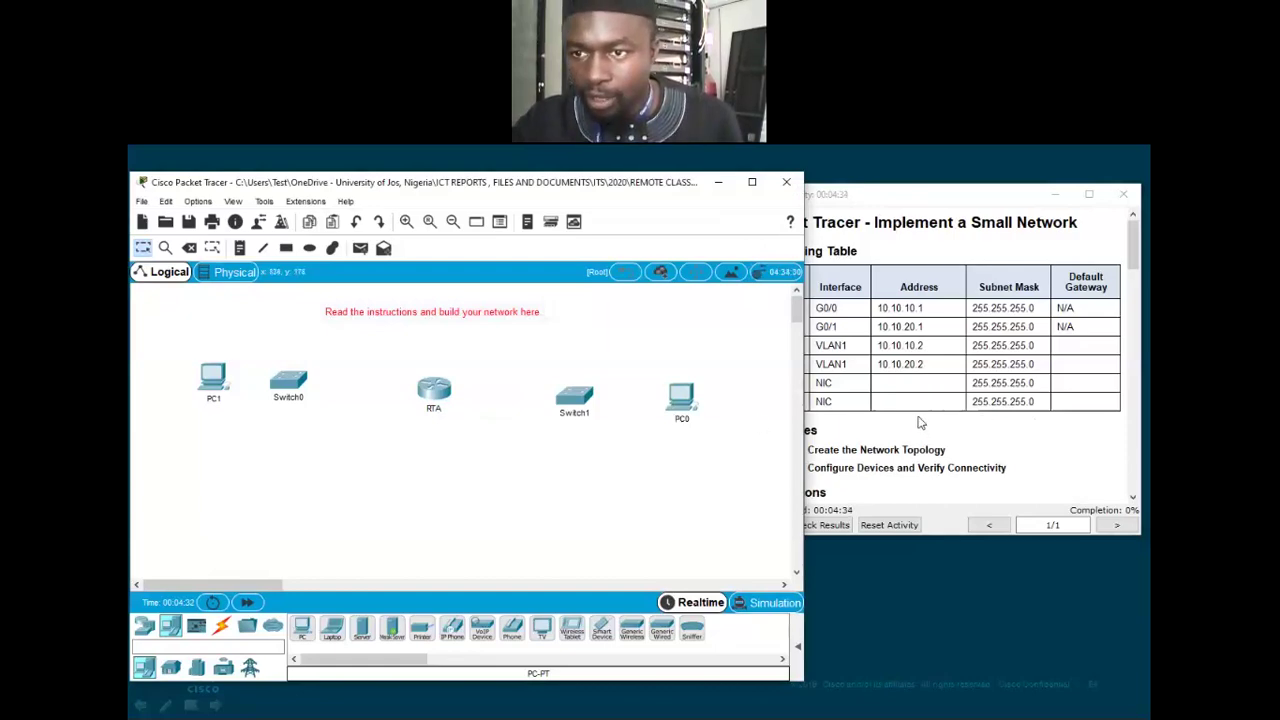
- Rename Switch0 to SW1
click(874, 370)
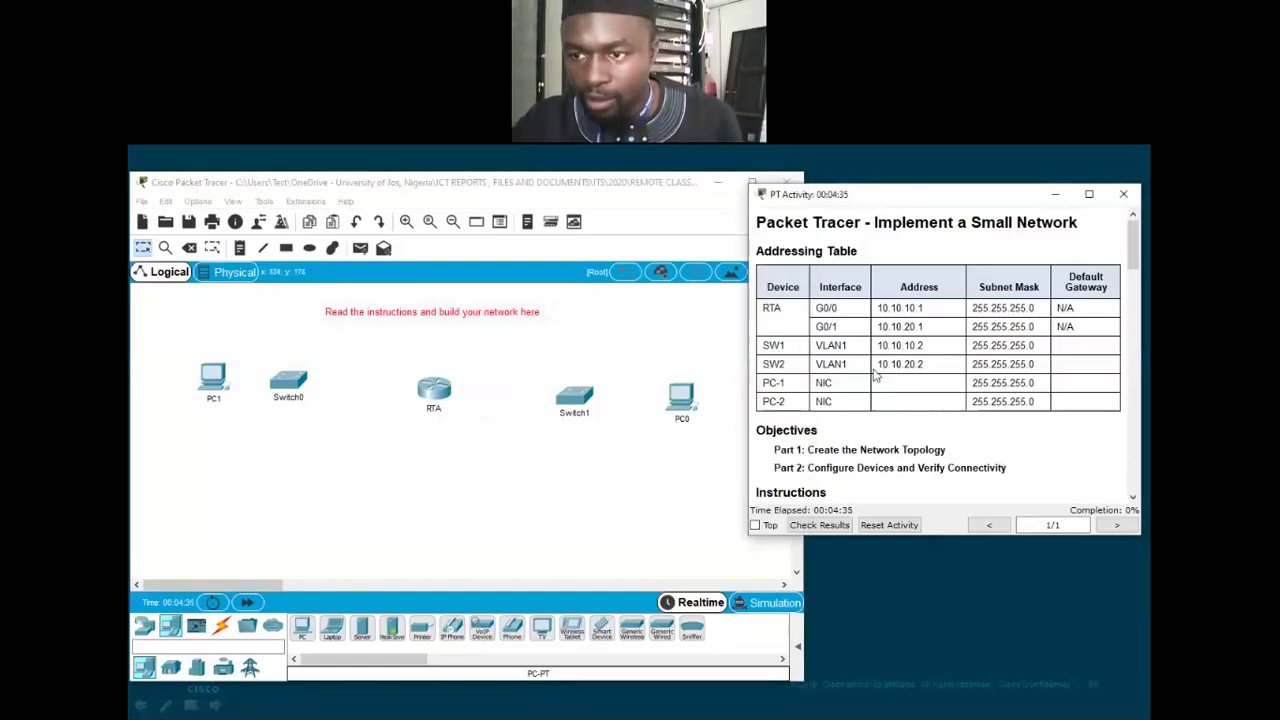
drag(791, 348, 752, 340)
click(782, 346)
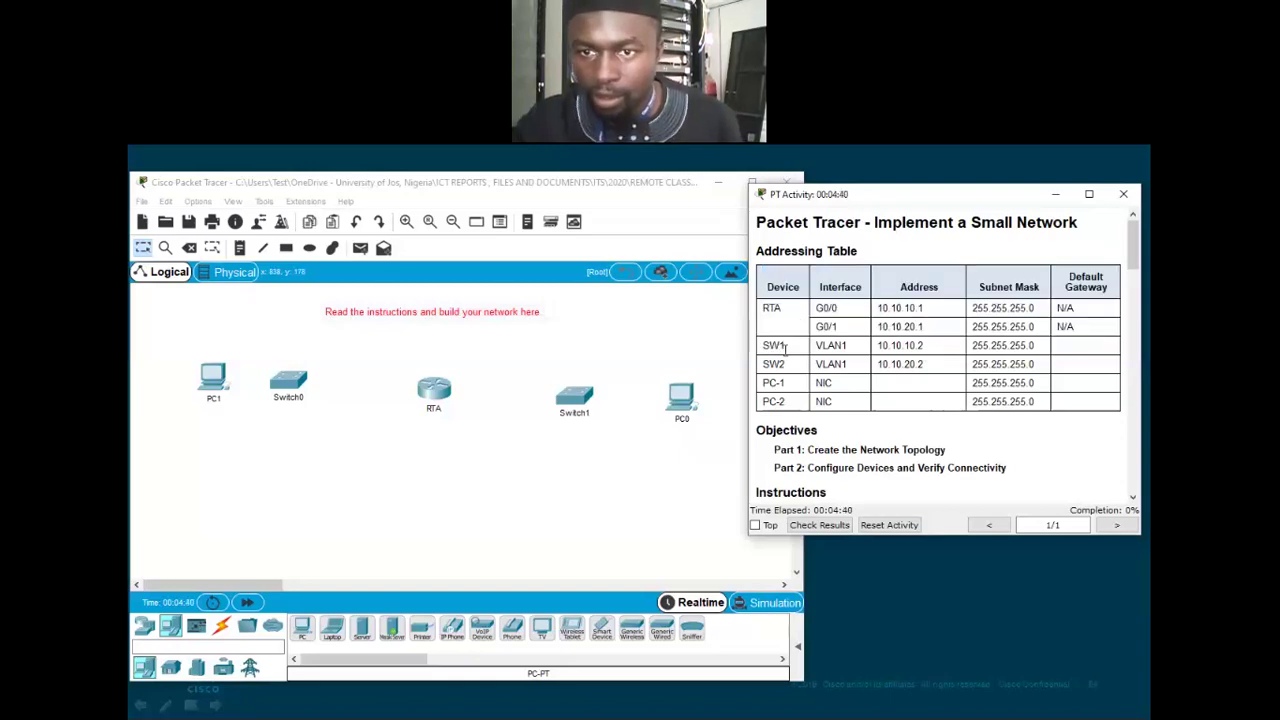
double_click(766, 345)
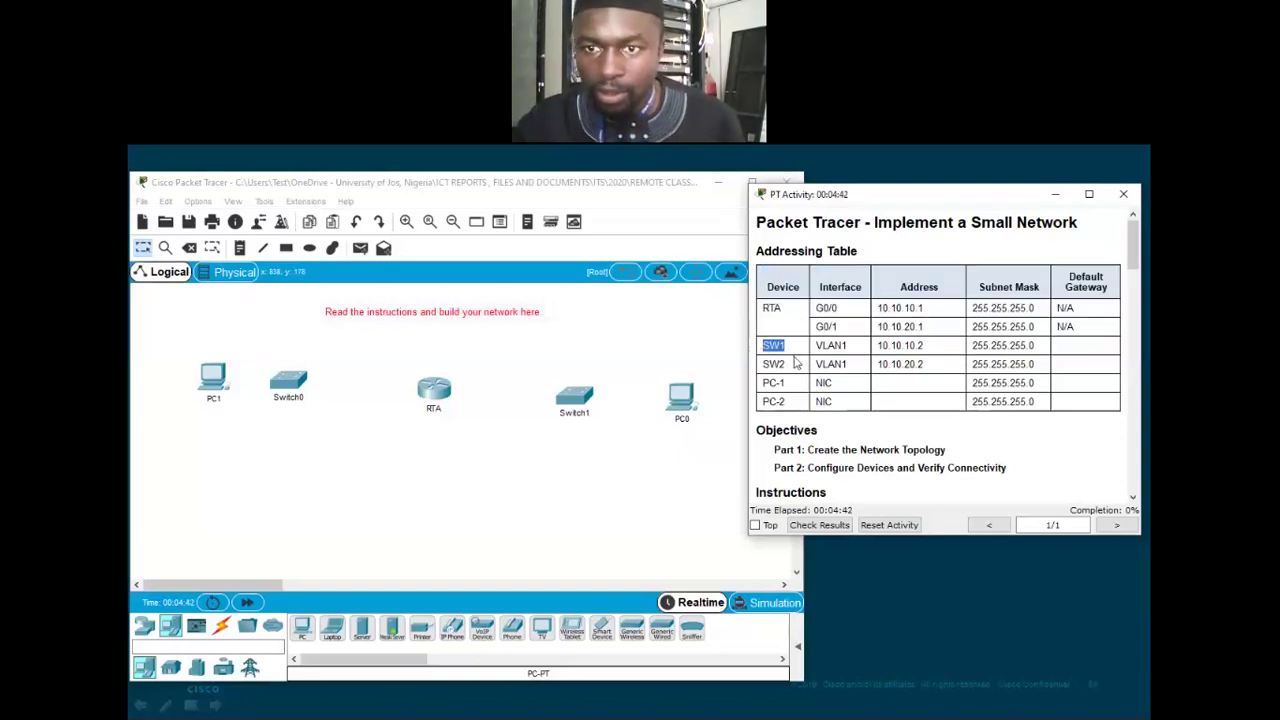
click(298, 399)
drag(312, 400, 258, 405)
text(SW1)
key(Return)
- Rename Switch1 to SW2
click(845, 367)
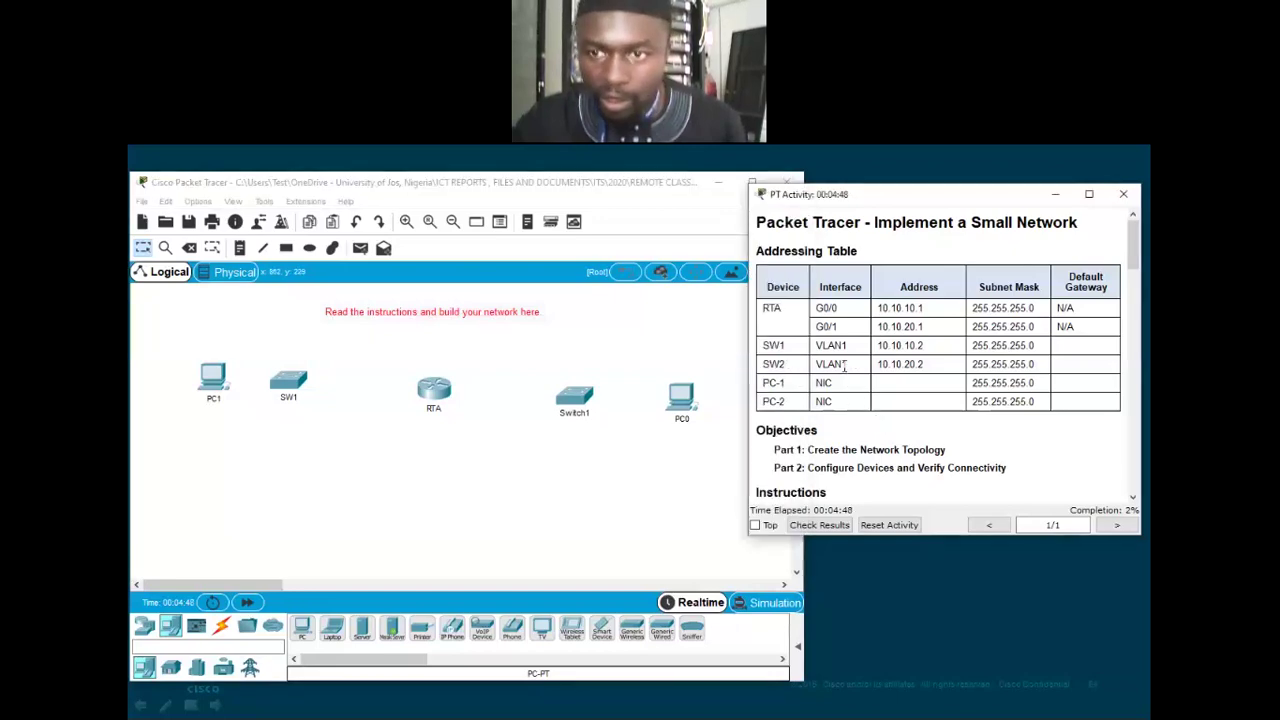
drag(787, 366, 763, 364)
key(ctrl+c)
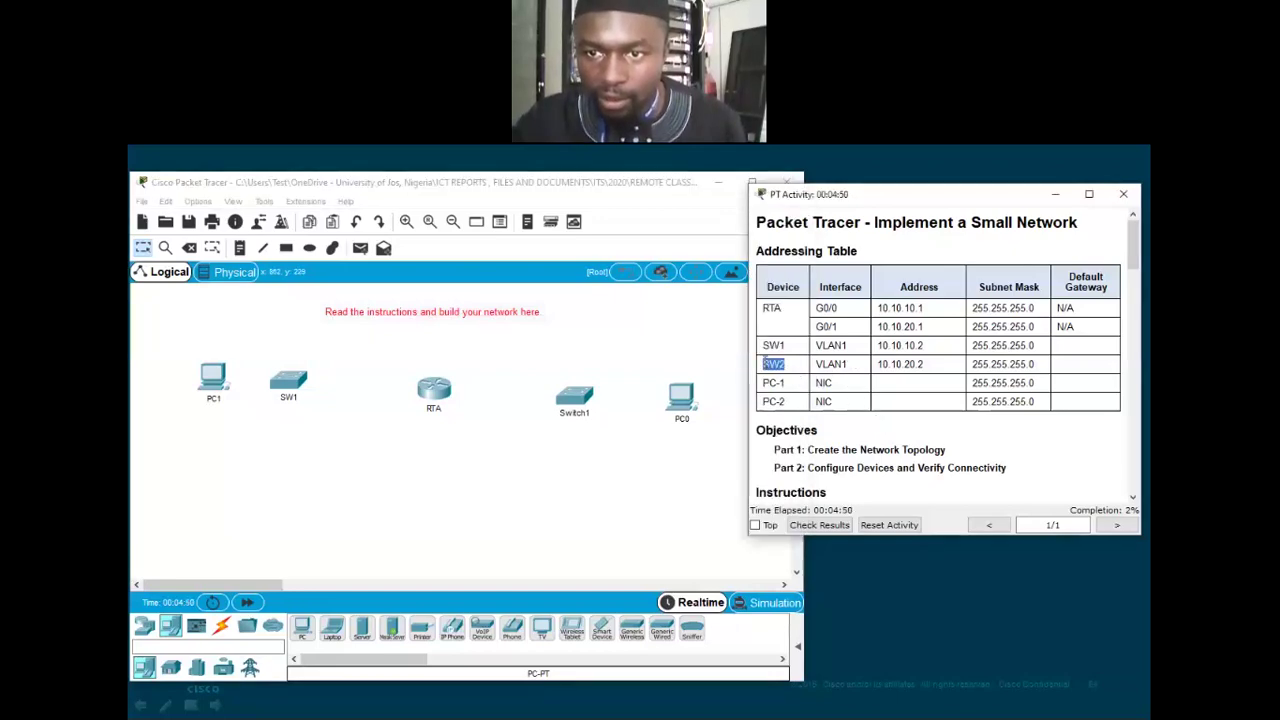
click(565, 458)
click(588, 418)
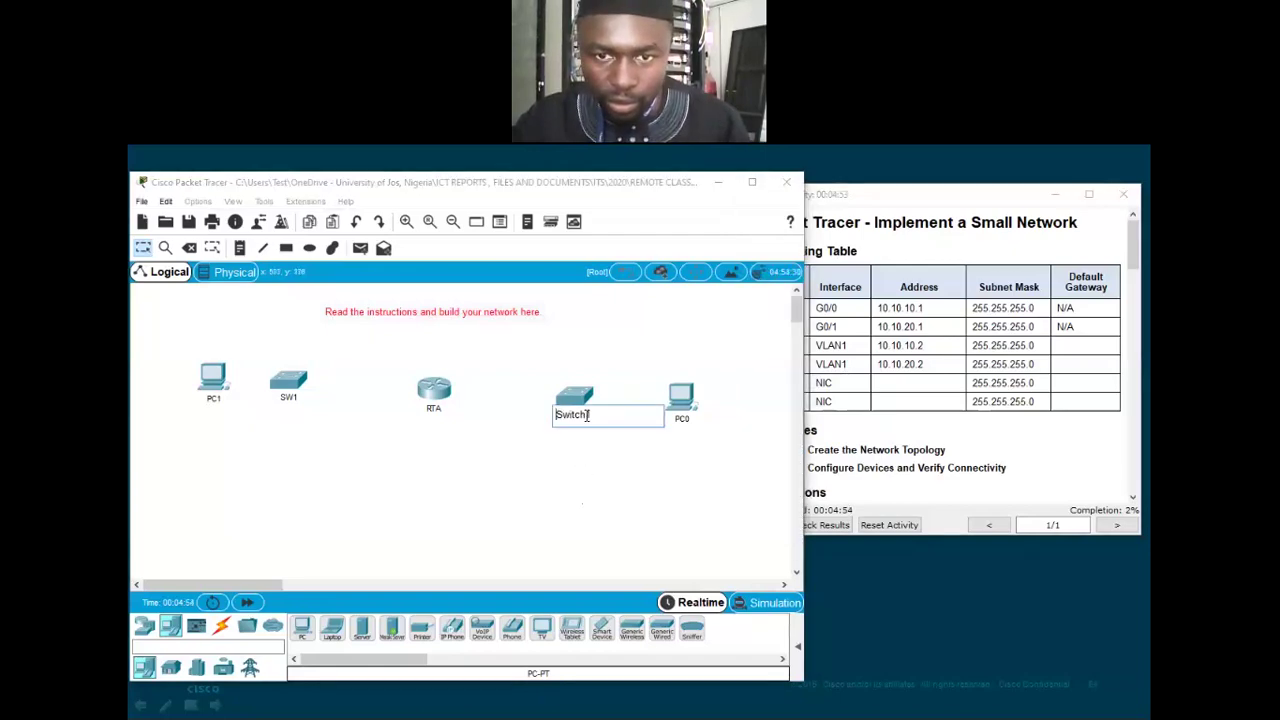
drag(594, 415, 553, 410)
key(ctrl+v)
click(626, 500)
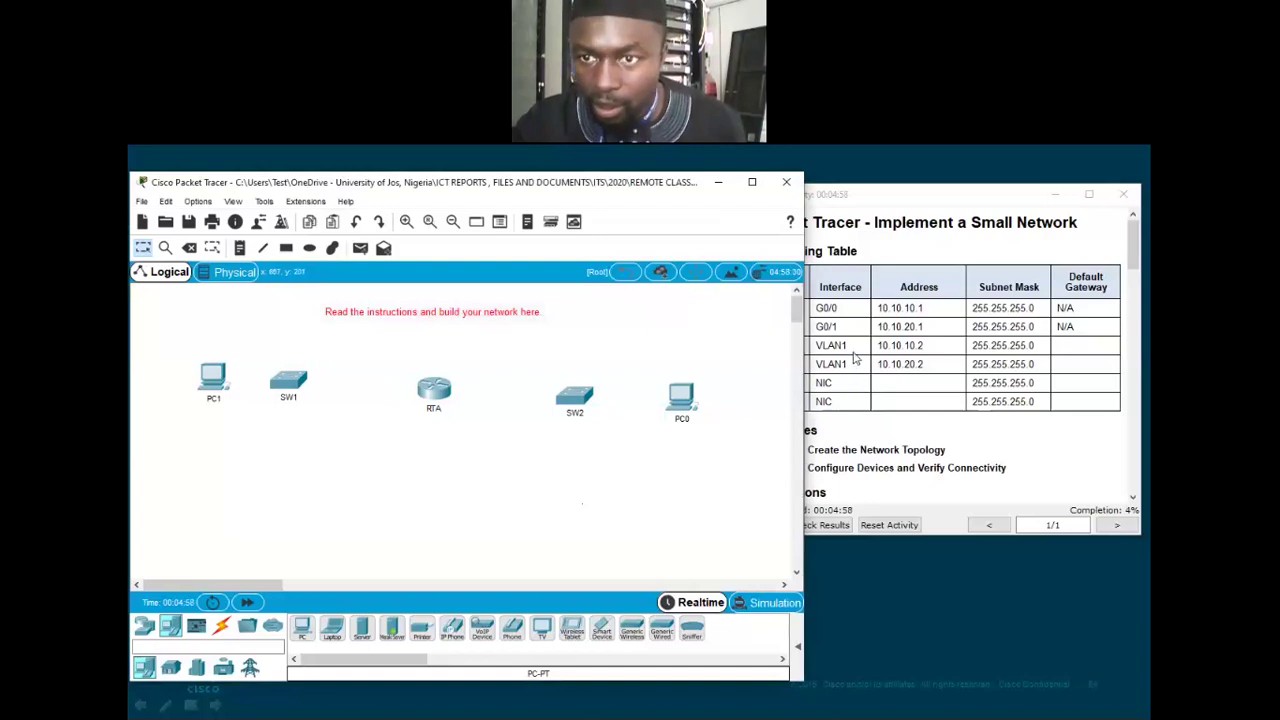
- Rename PC1 to PC-1
click(855, 370)
drag(787, 390, 761, 385)
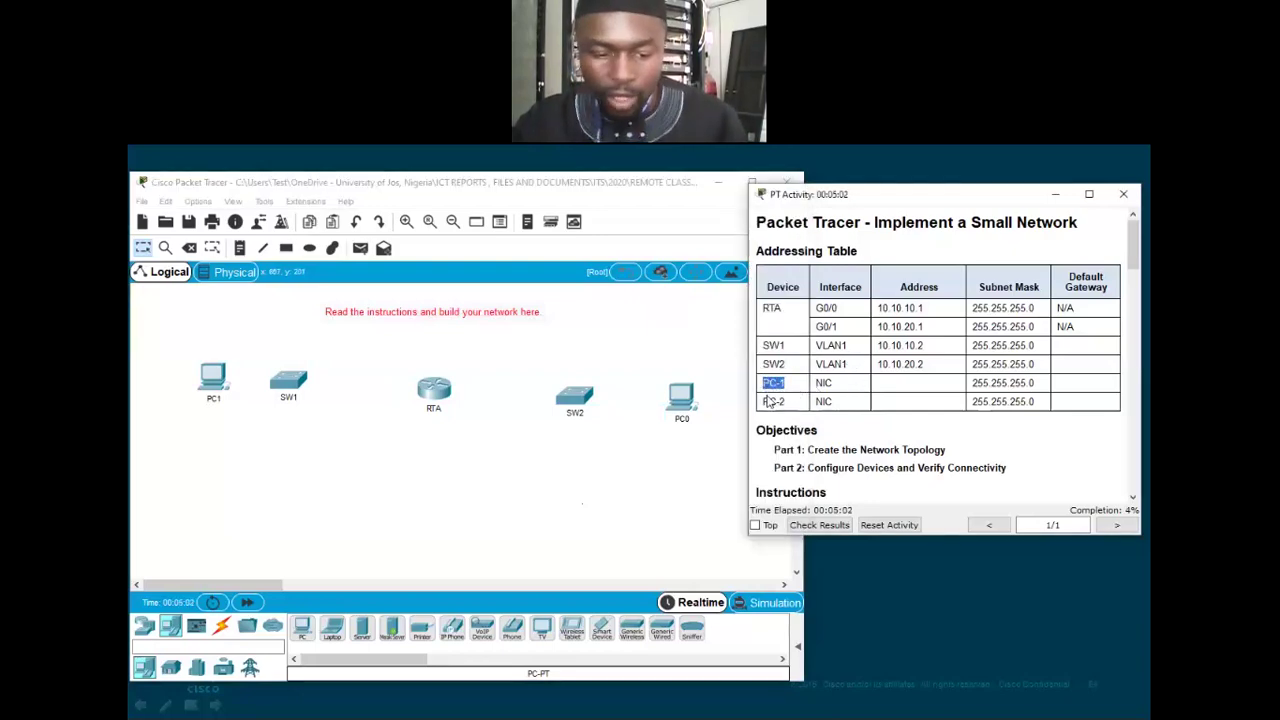
click(222, 400)
drag(222, 400, 172, 399)
text(PC-1)
key(Return)
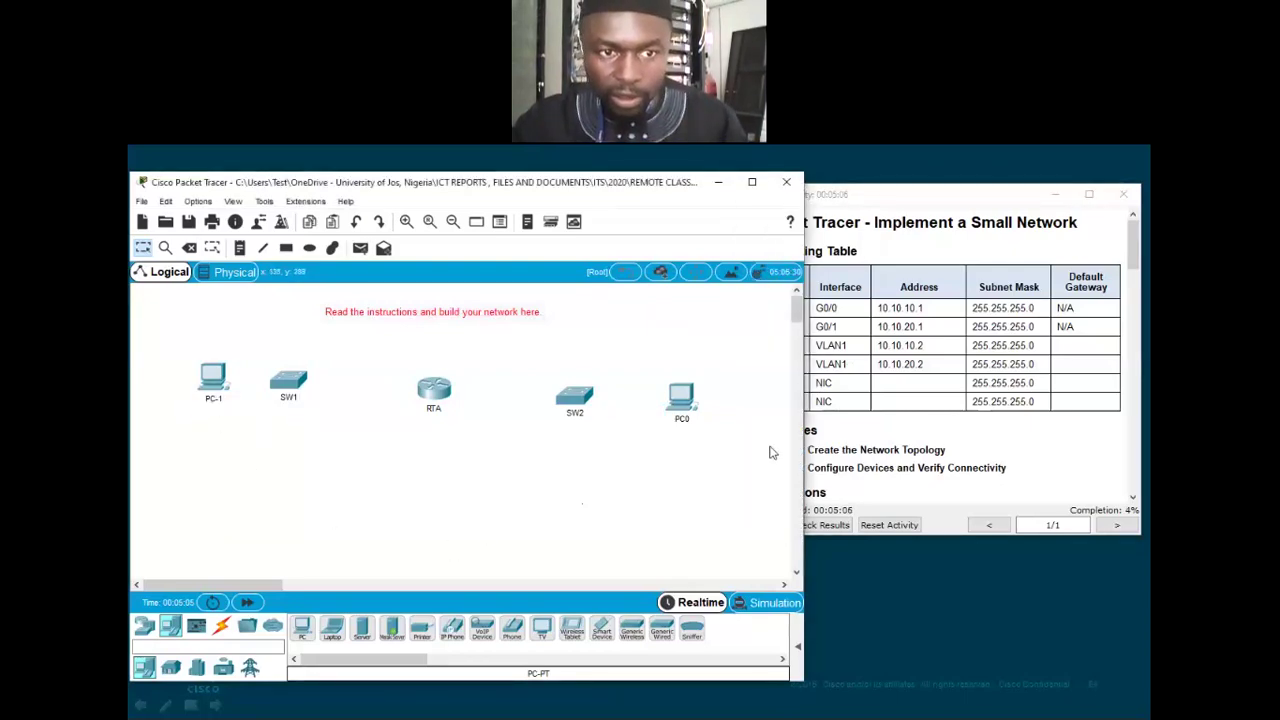
- Rename PC0 to PC-2
click(840, 405)
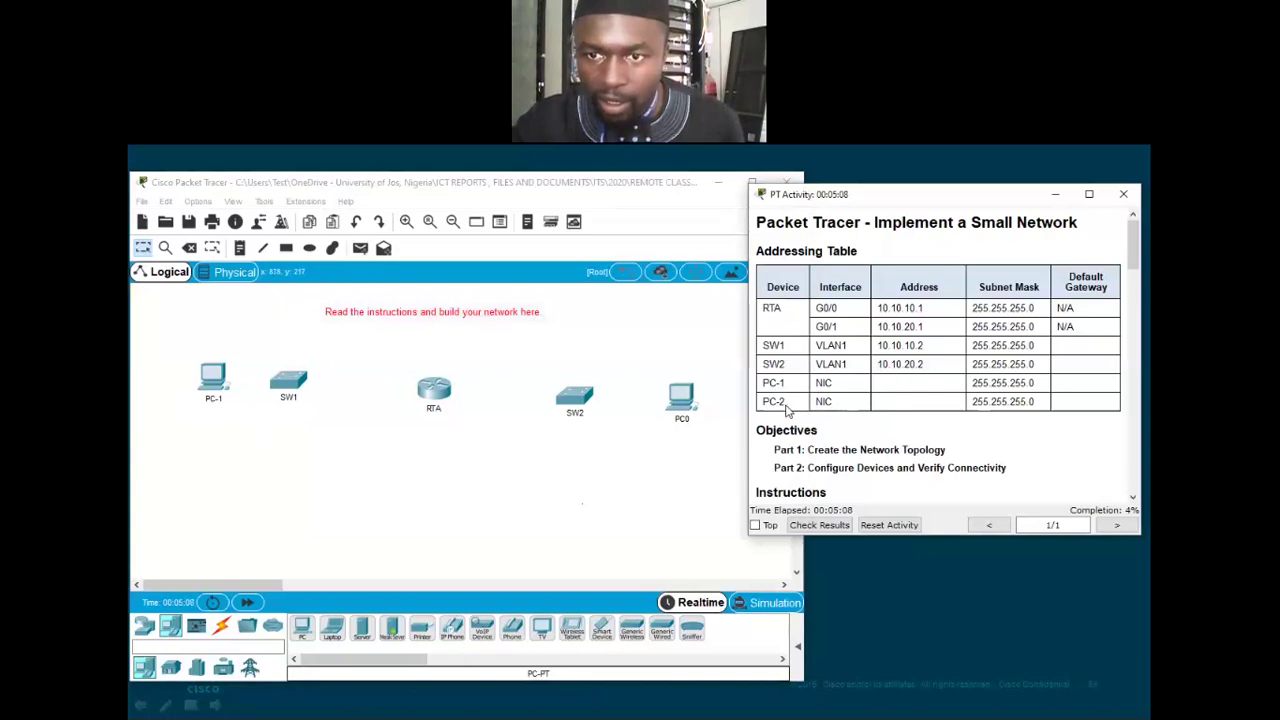
drag(787, 408, 758, 400)
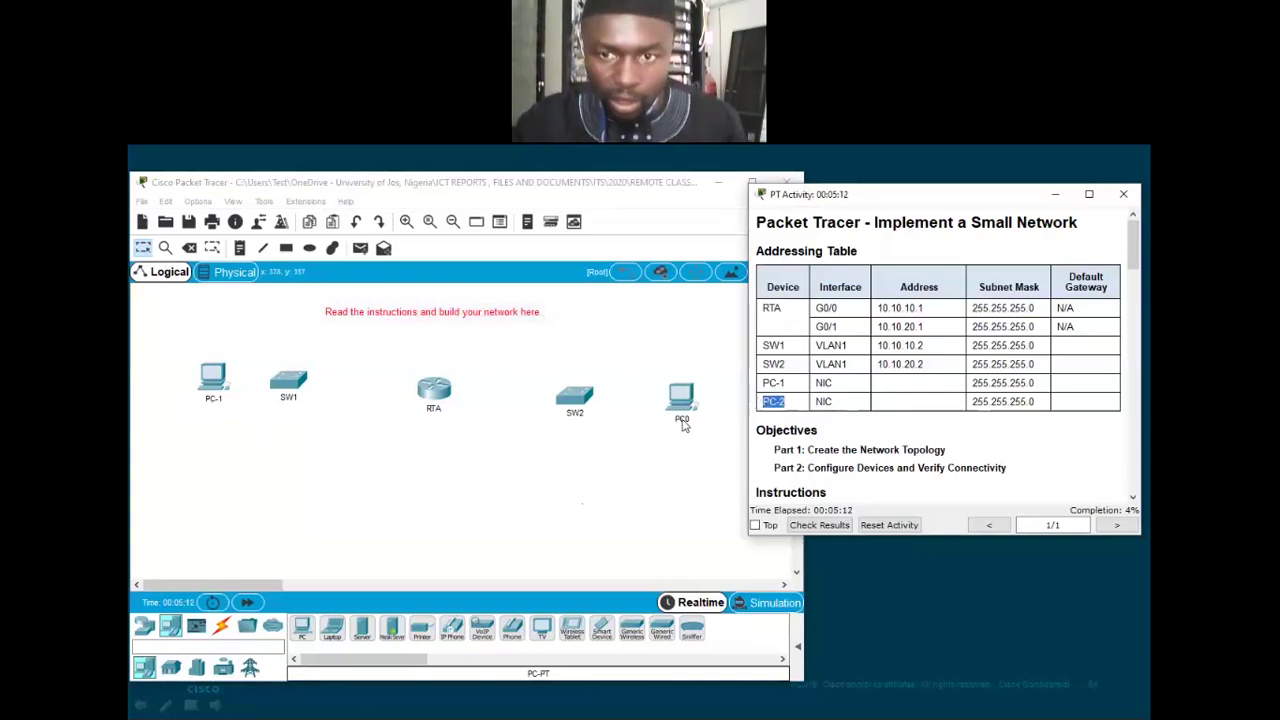
click(681, 421)
drag(688, 421, 662, 421)
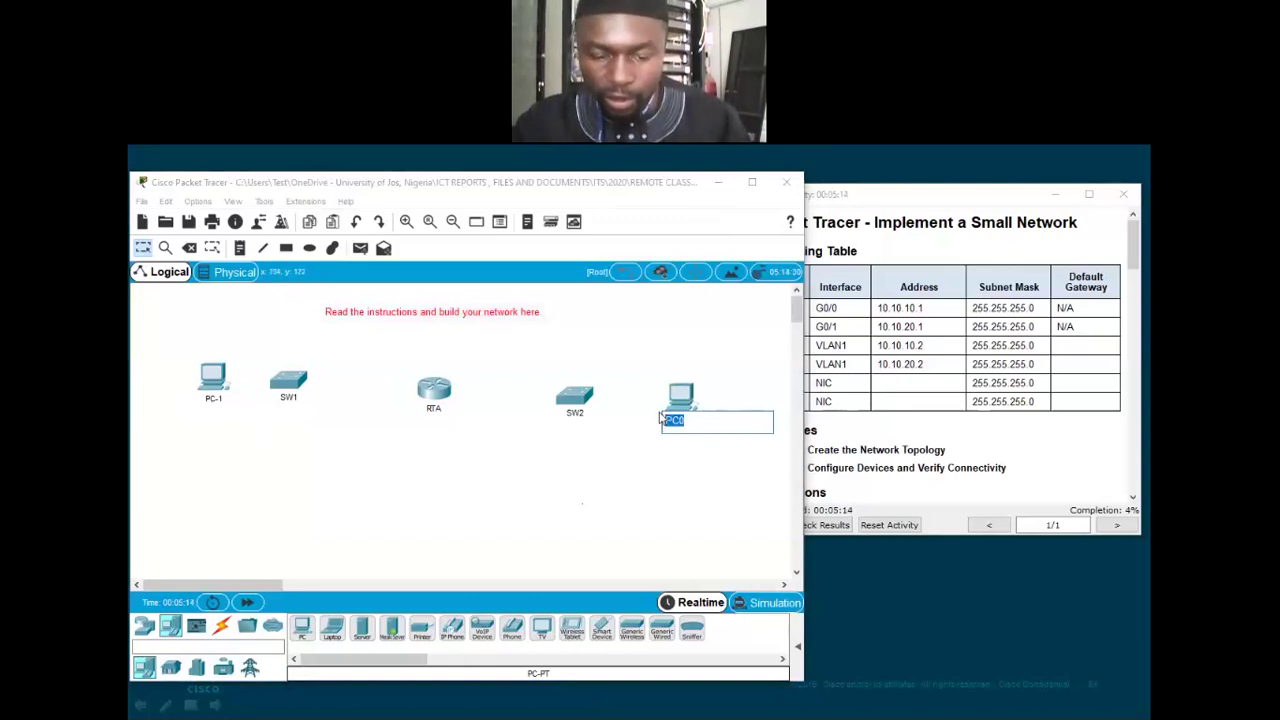
text(PC-2)
click(713, 527)
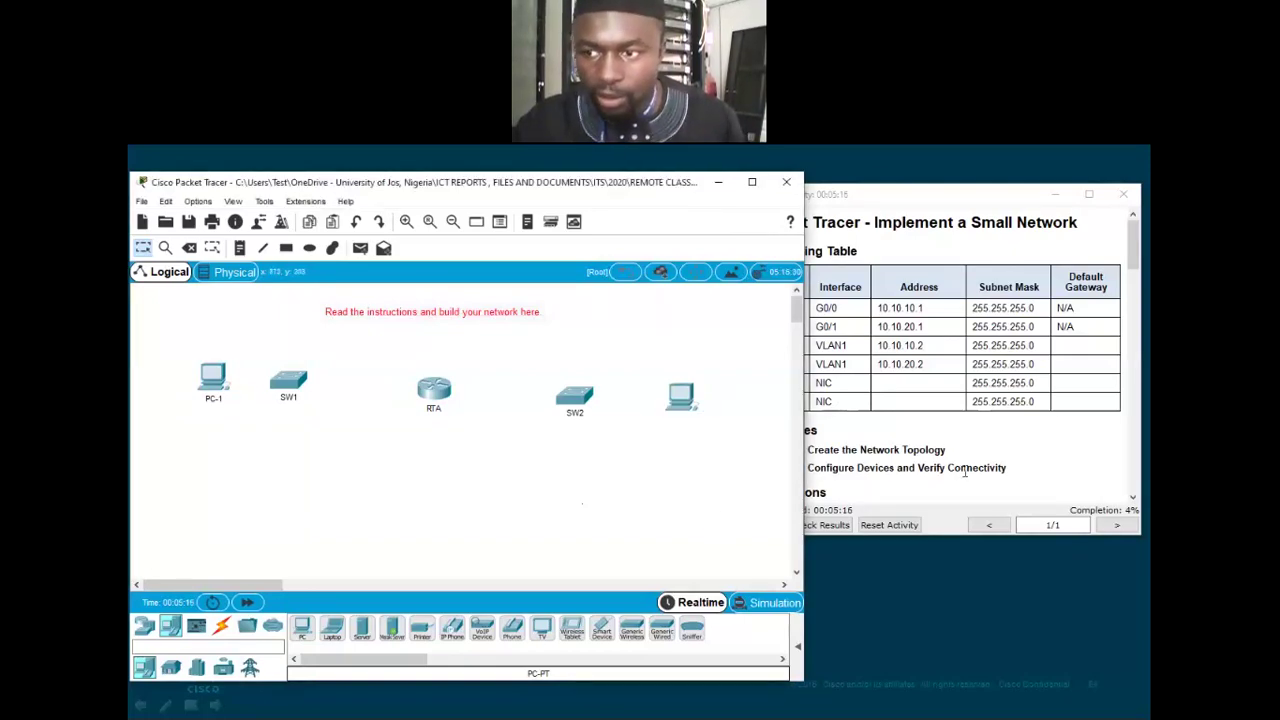
- Scroll the activity instructions down to Step 3: Connect the devices
click(912, 402)
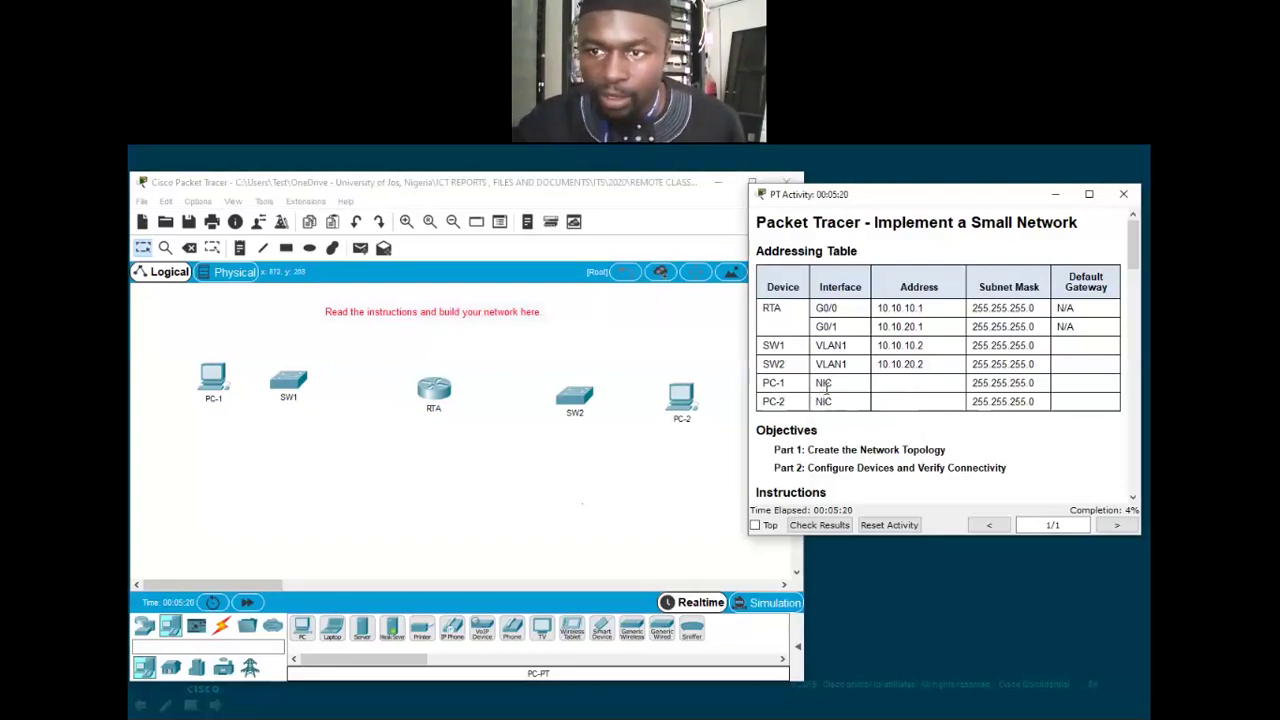
scroll(970, 425, down, 5)
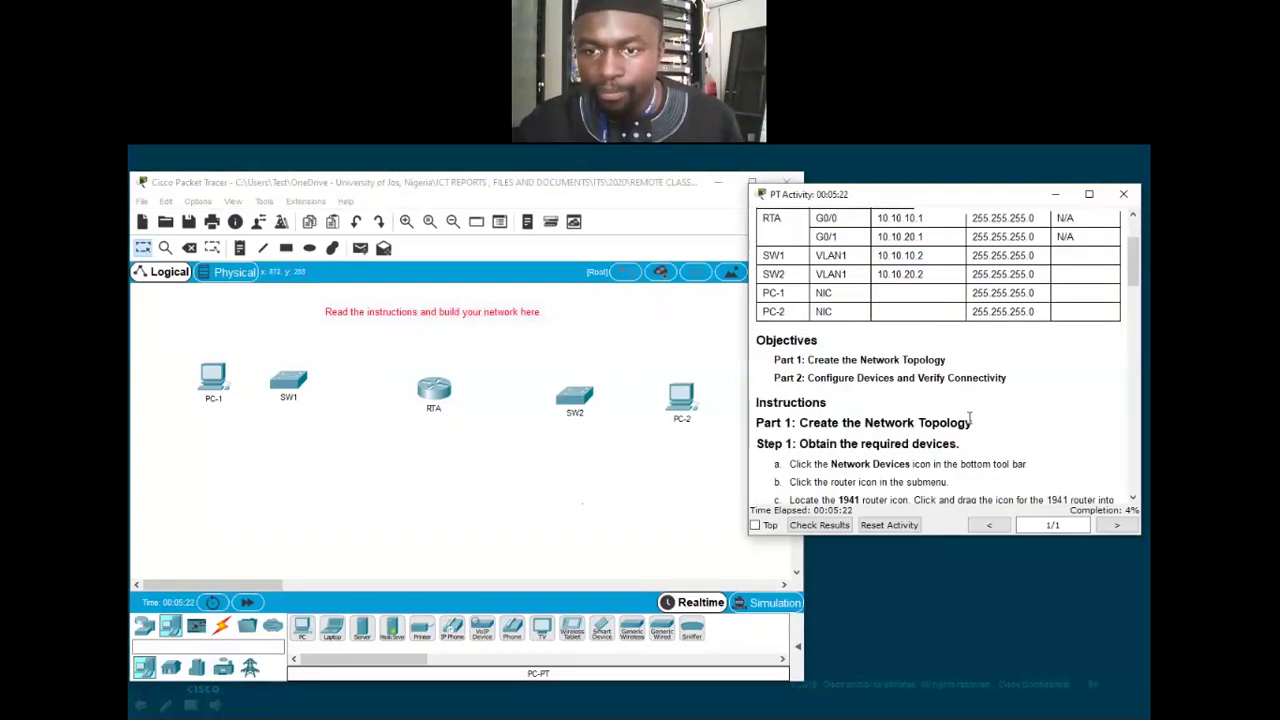
scroll(970, 425, down, 3)
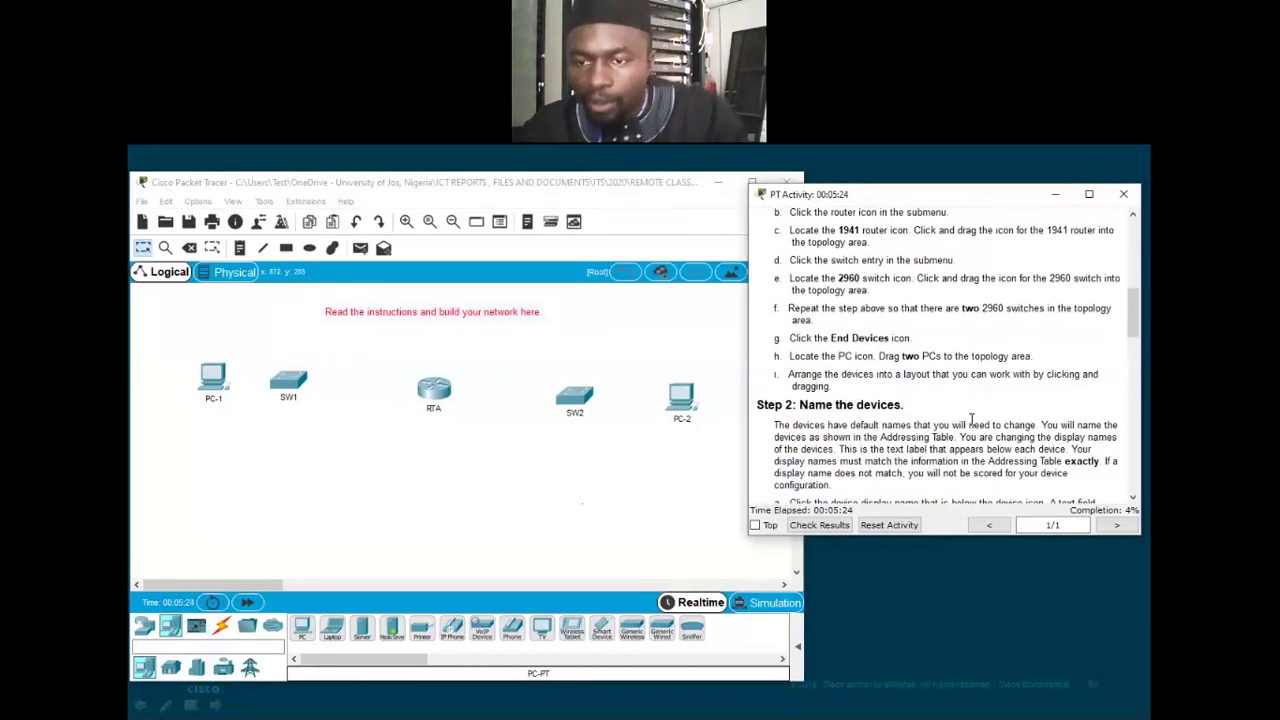
scroll(970, 420, down, 3)
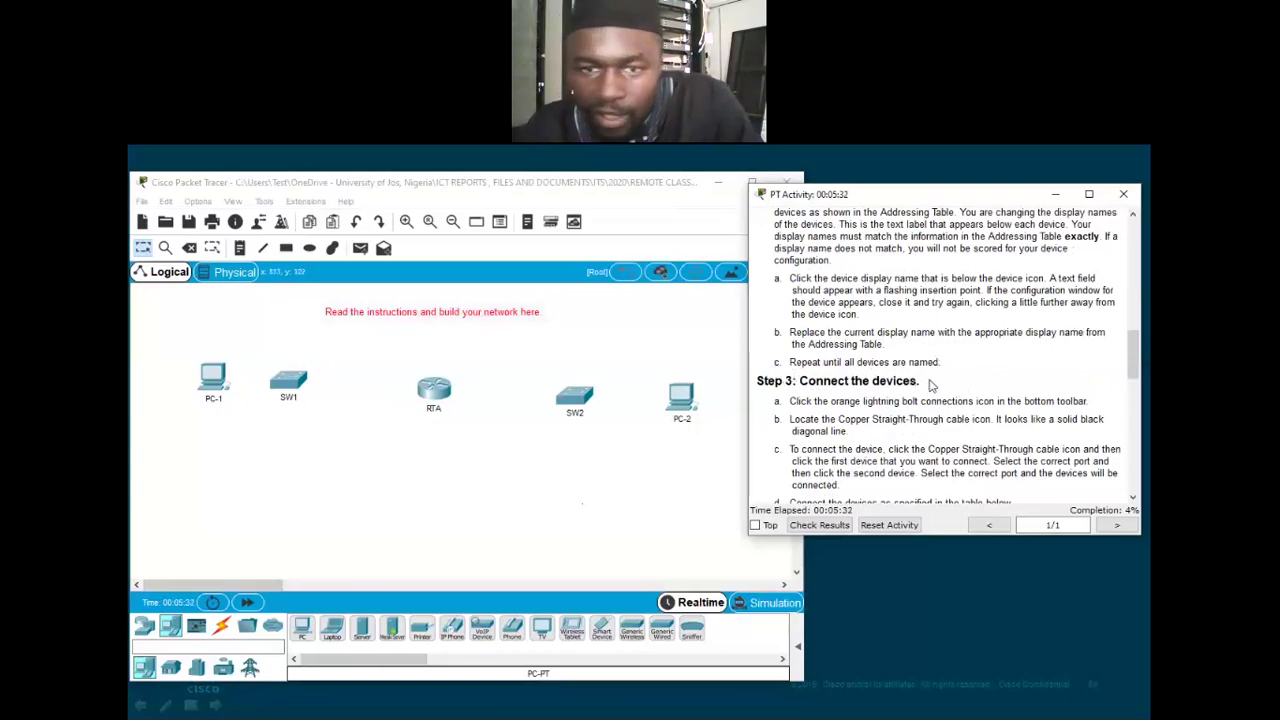
scroll(930, 385, down, 3)
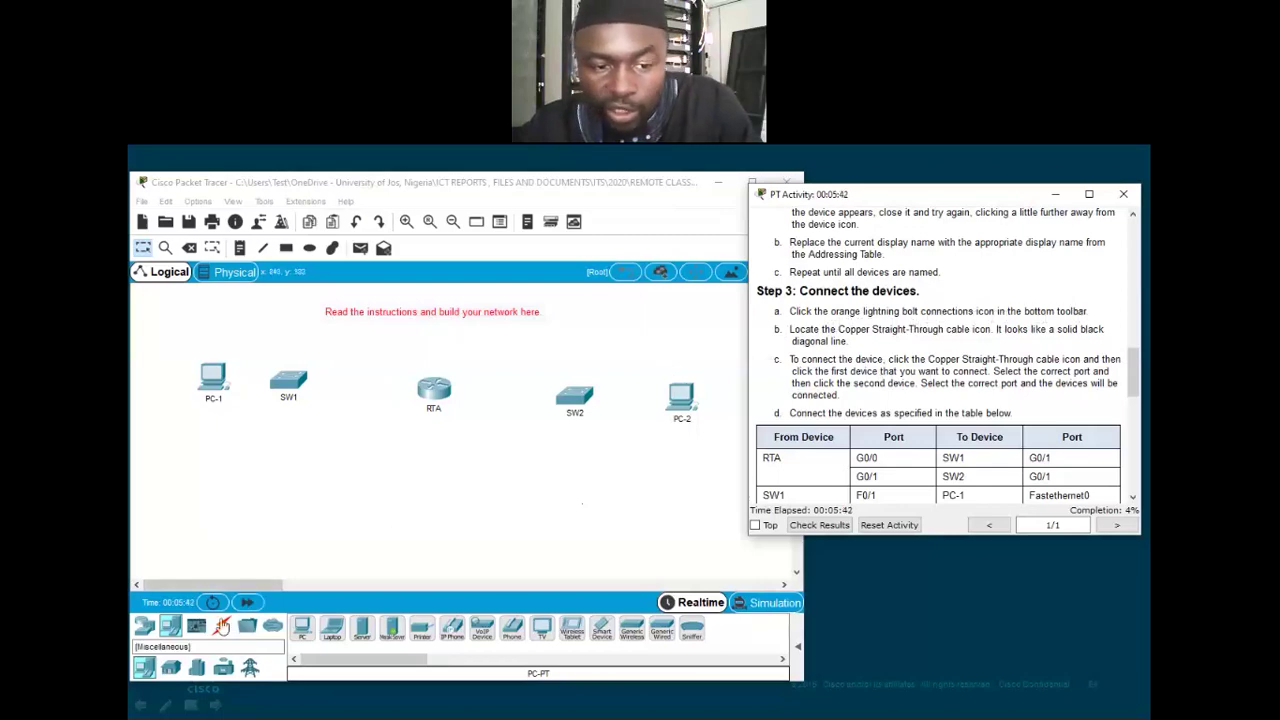
- Show the Connections cable types and select Copper Straight-Through
click(222, 628)
click(905, 346)
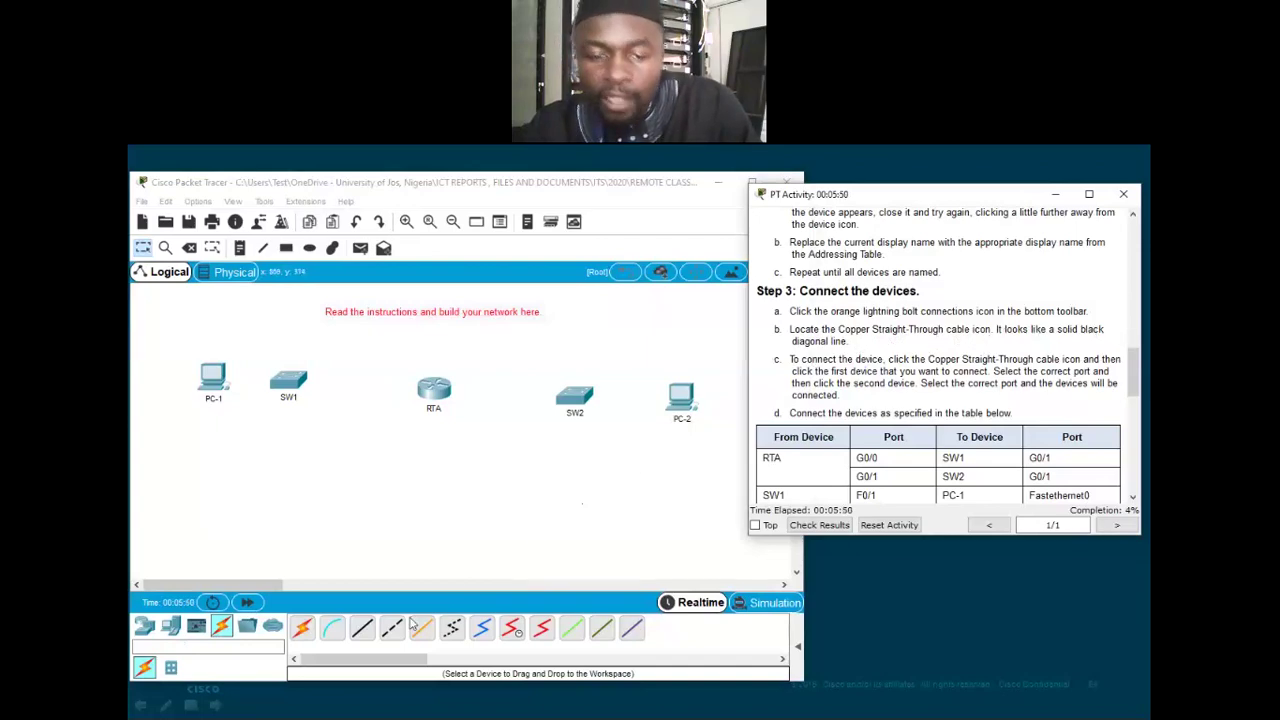
click(361, 630)
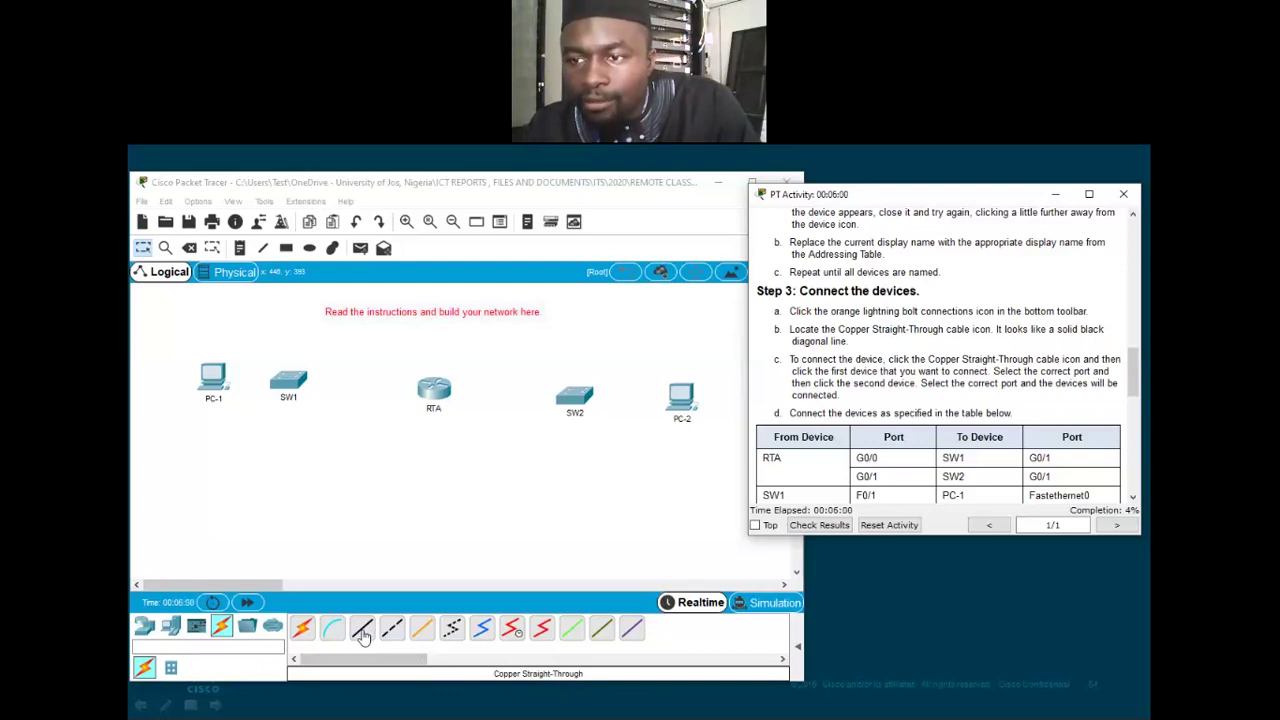
- Cable PC-1 Fa0 to SW1 Fa0/1 and PC-2 Fa0 to SW2 Fa0/1 with straight-through copper
click(362, 632)
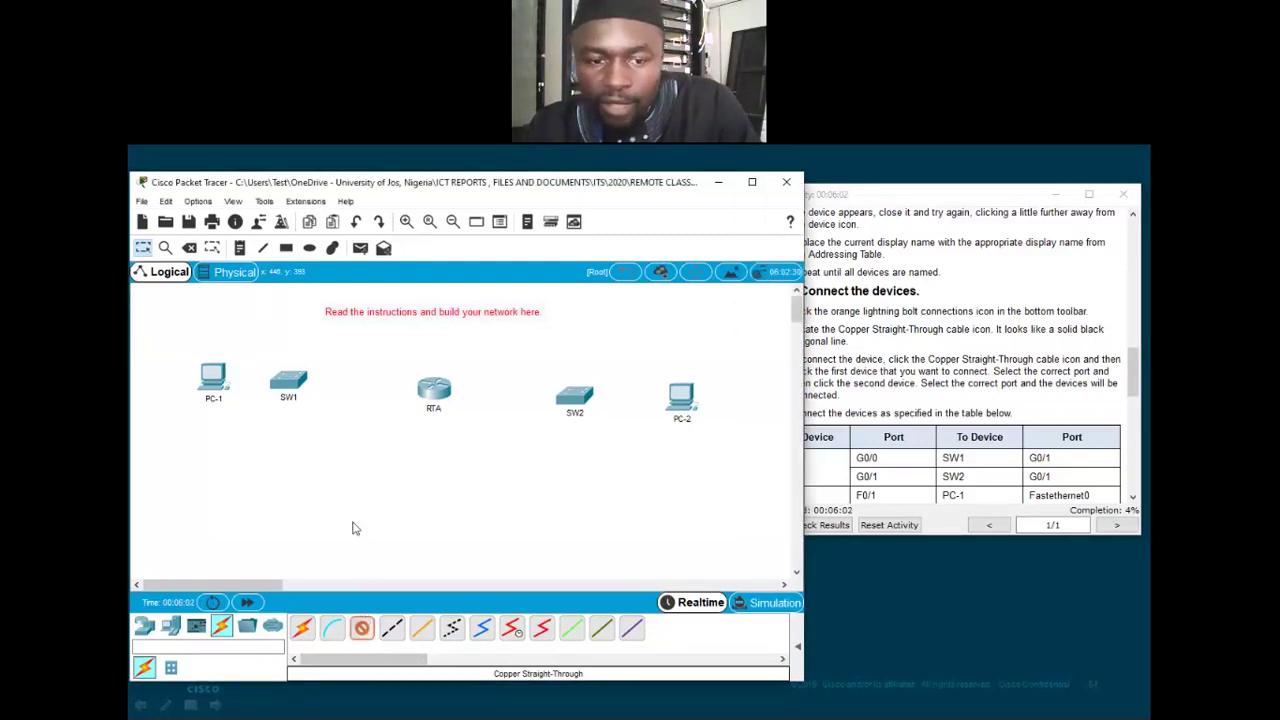
click(213, 378)
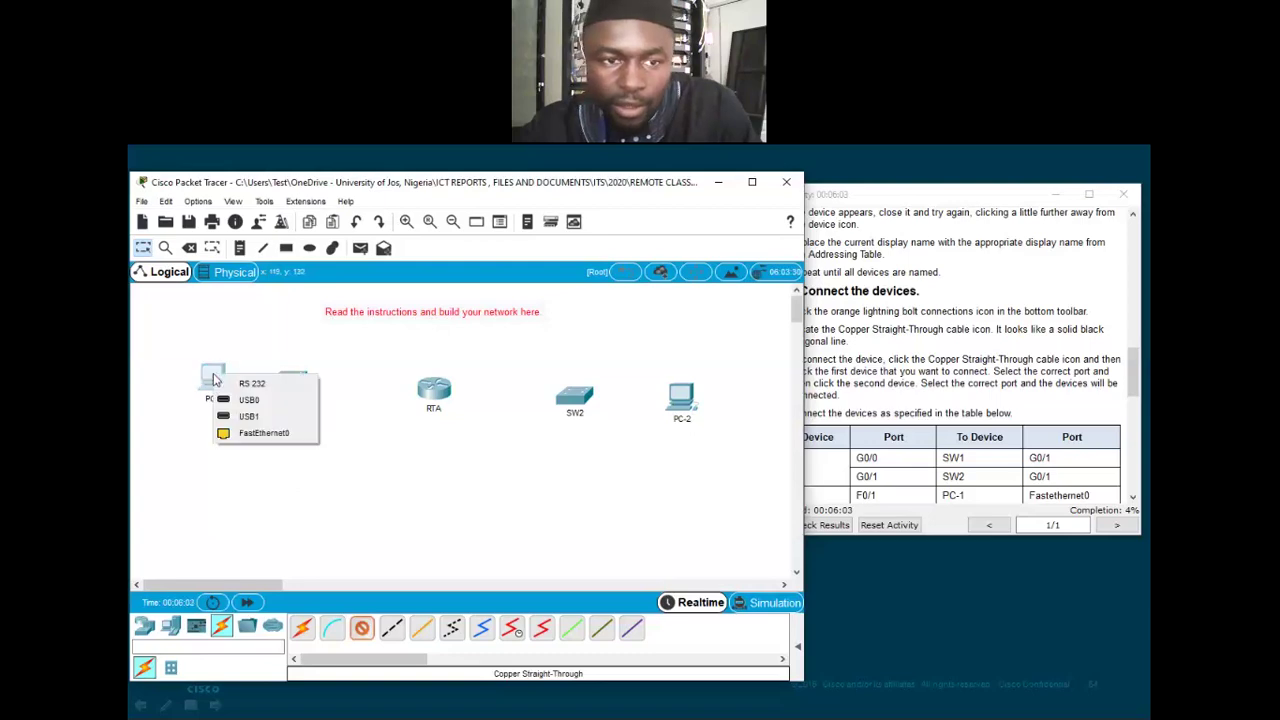
click(218, 432)
click(287, 388)
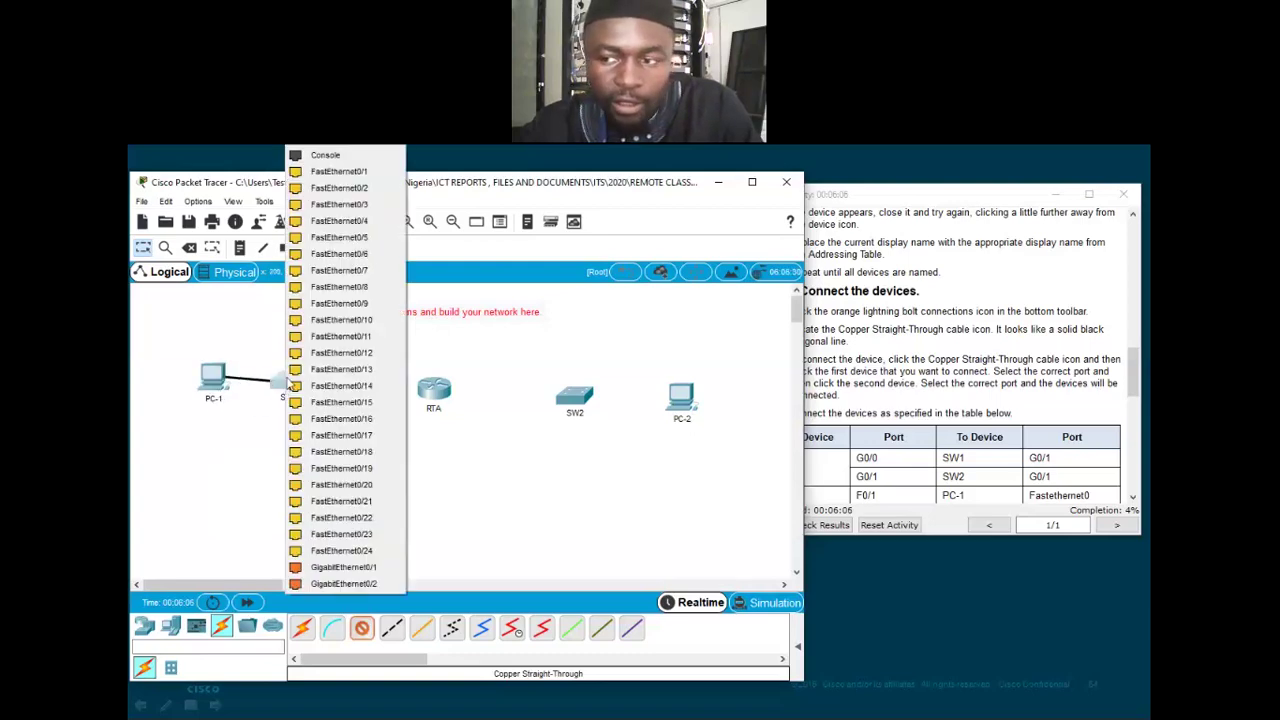
click(348, 172)
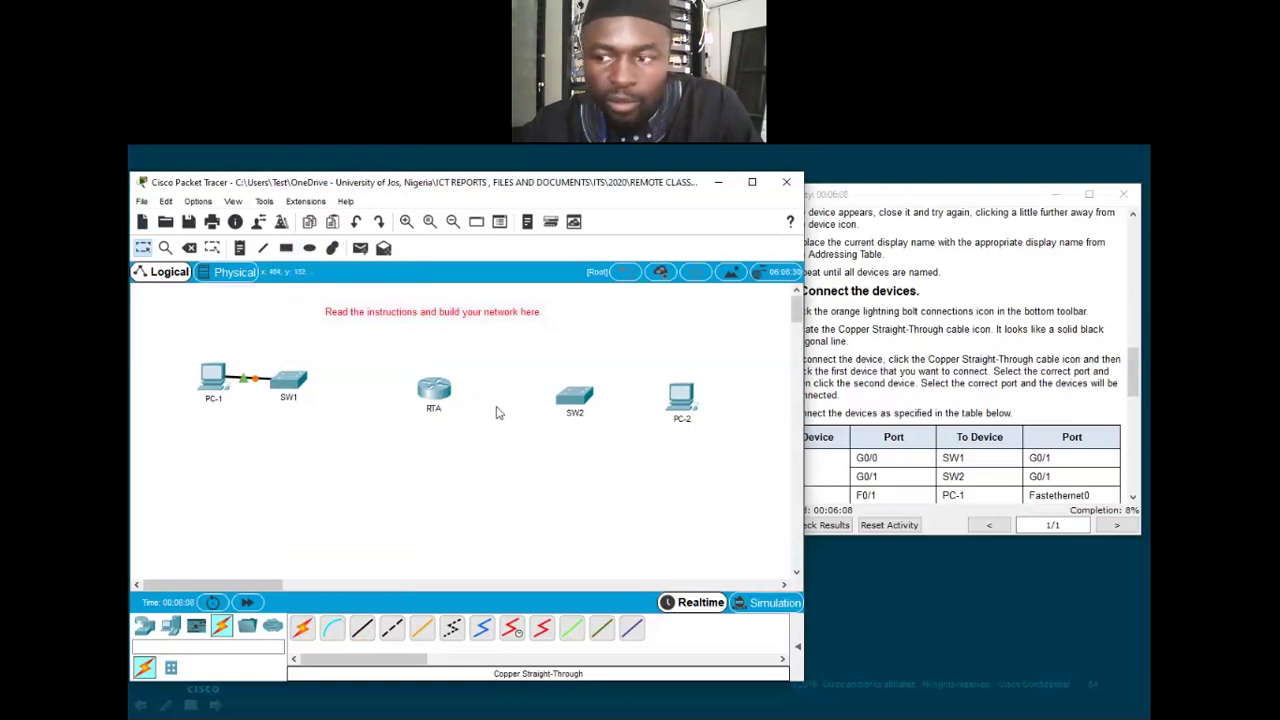
click(362, 627)
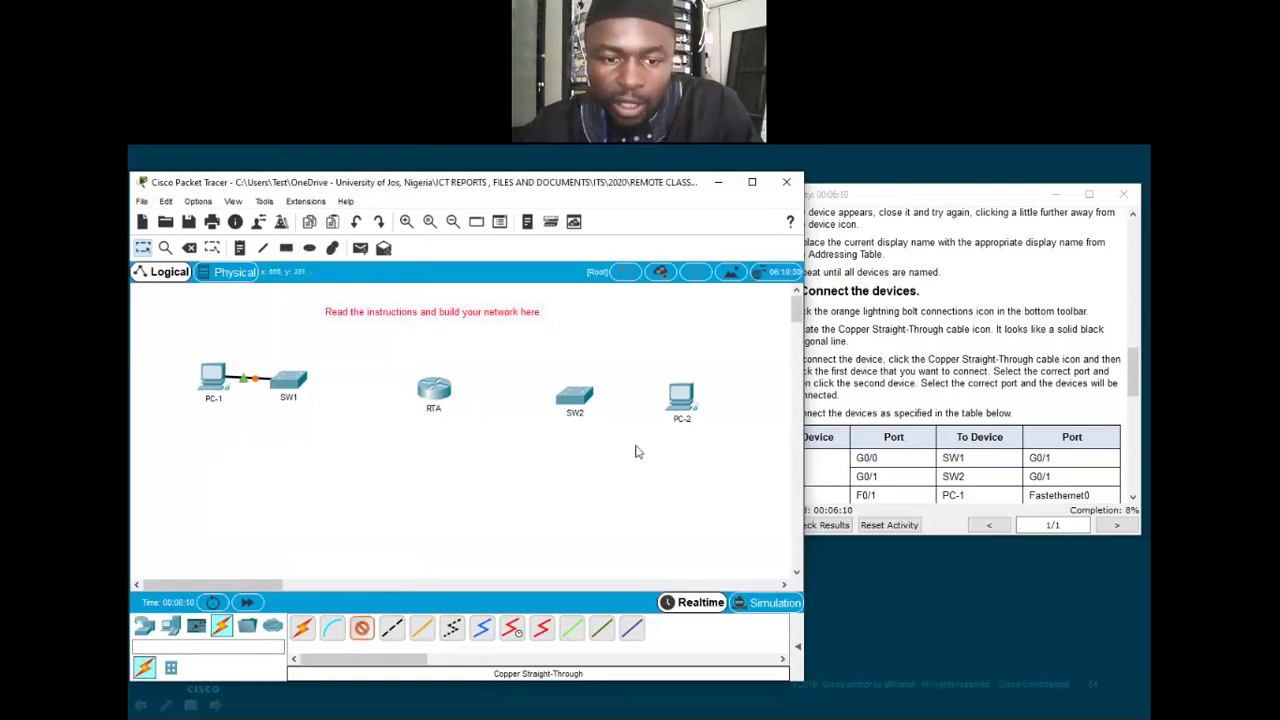
click(687, 398)
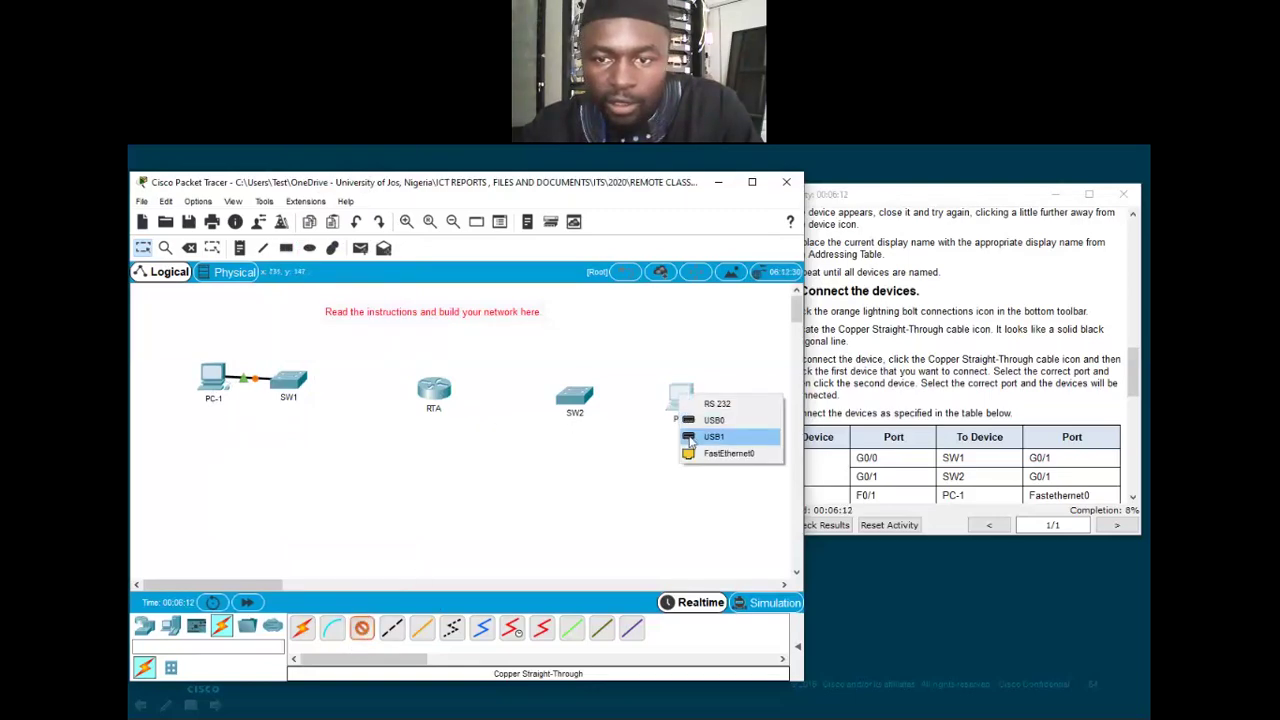
click(733, 457)
click(575, 397)
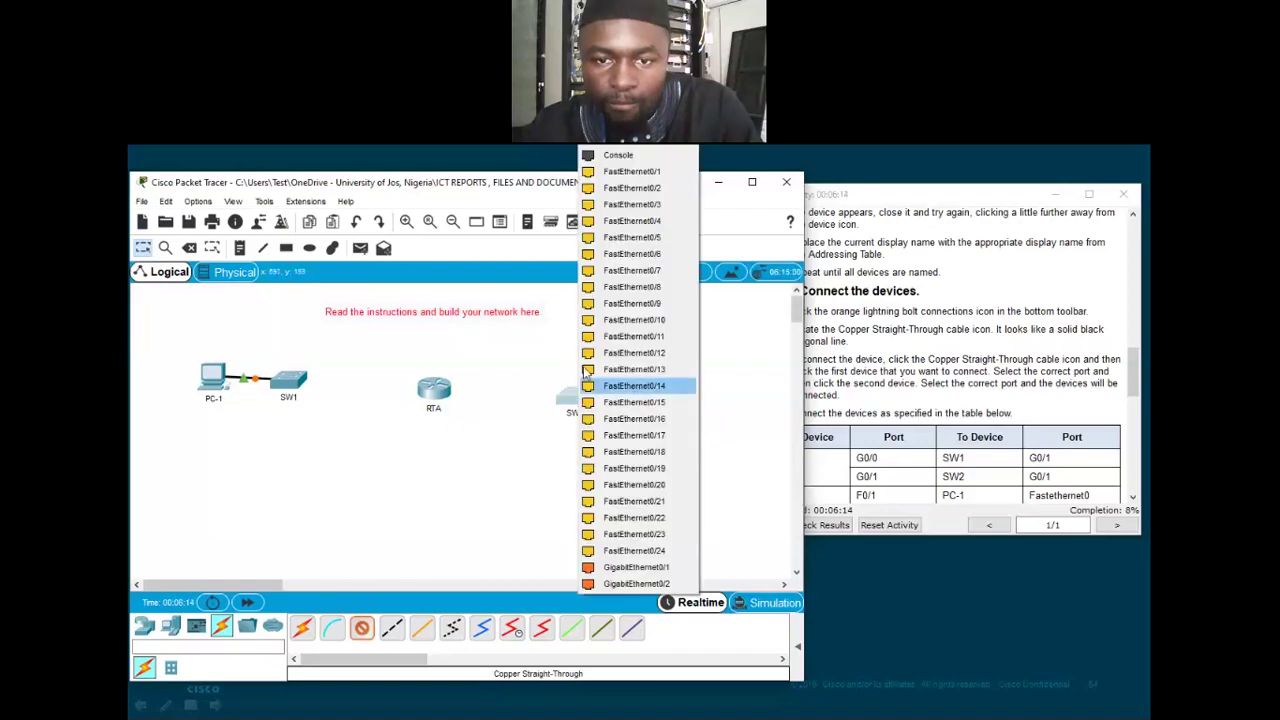
click(629, 172)
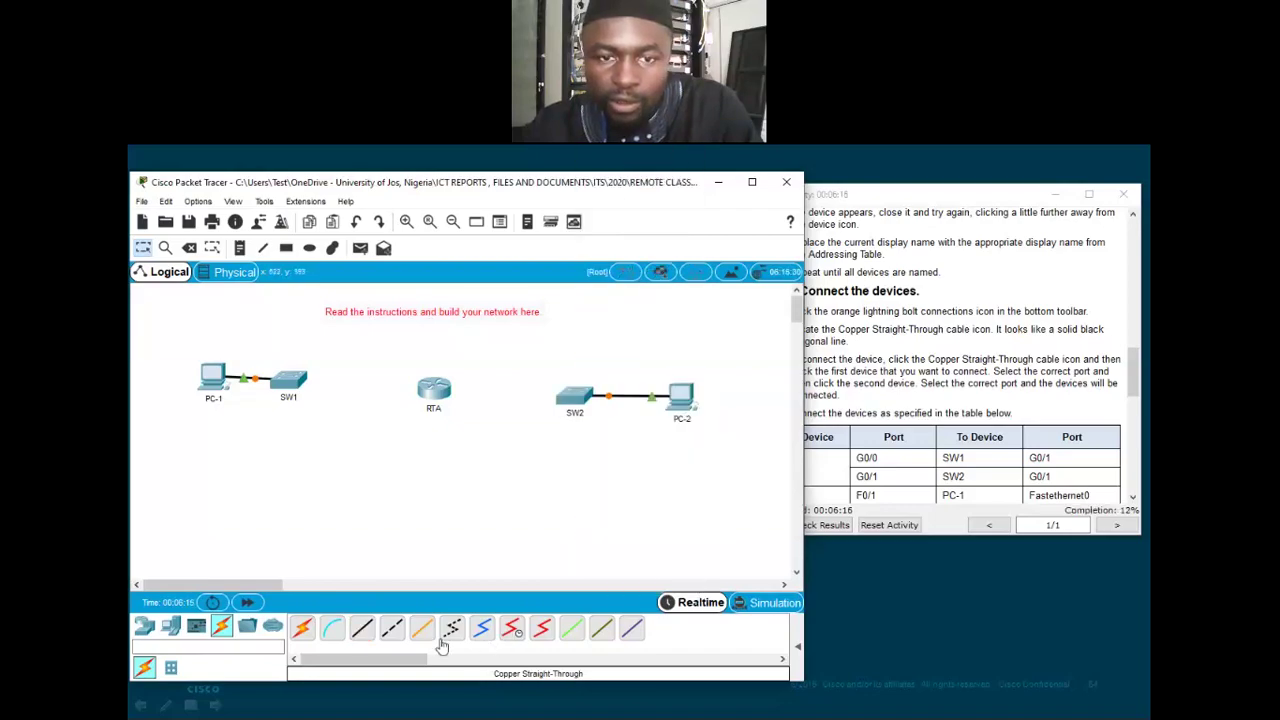
- Cable RTA G0/0 to a free SW1 port and RTA G0/1 to SW2 Fa0/2
click(366, 636)
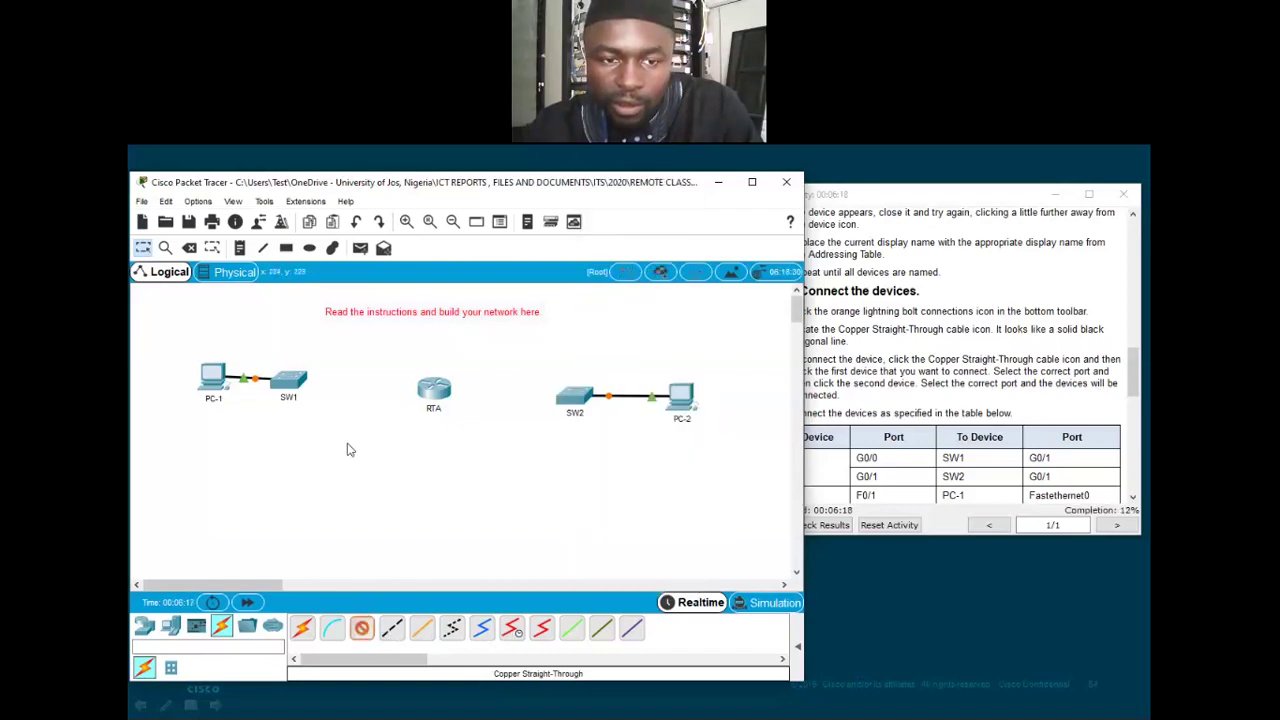
click(431, 396)
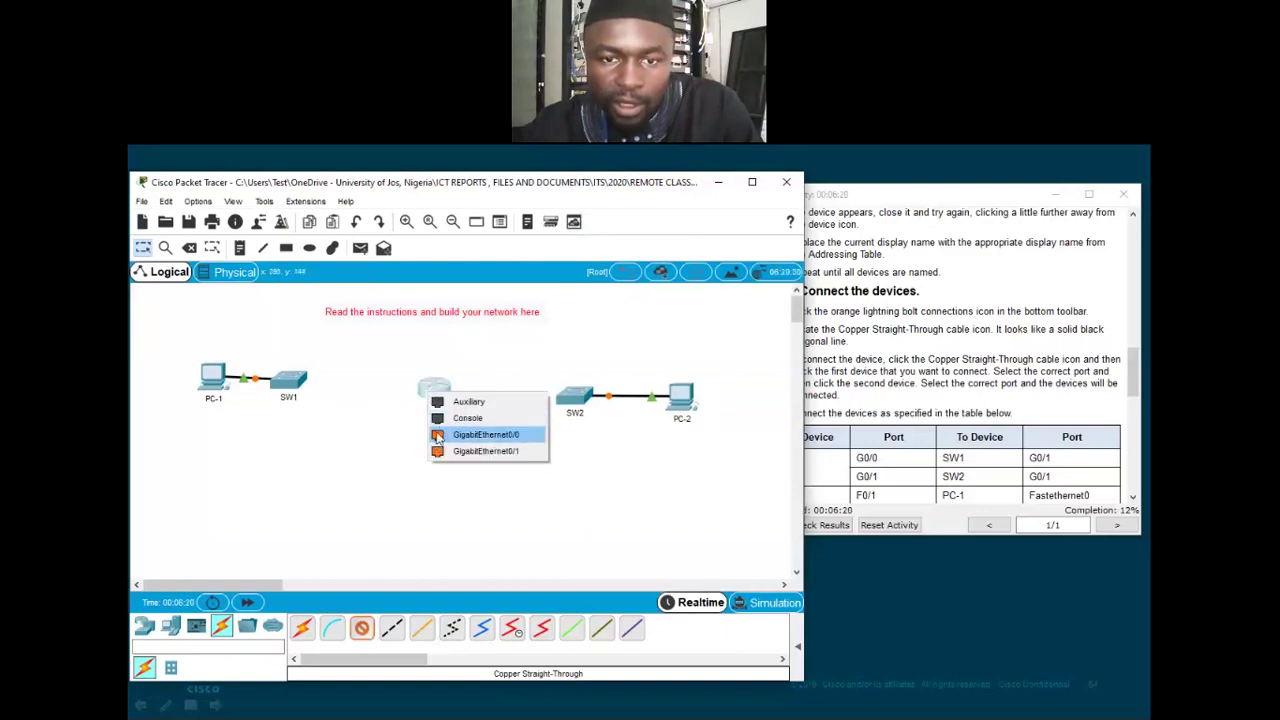
click(437, 438)
click(286, 381)
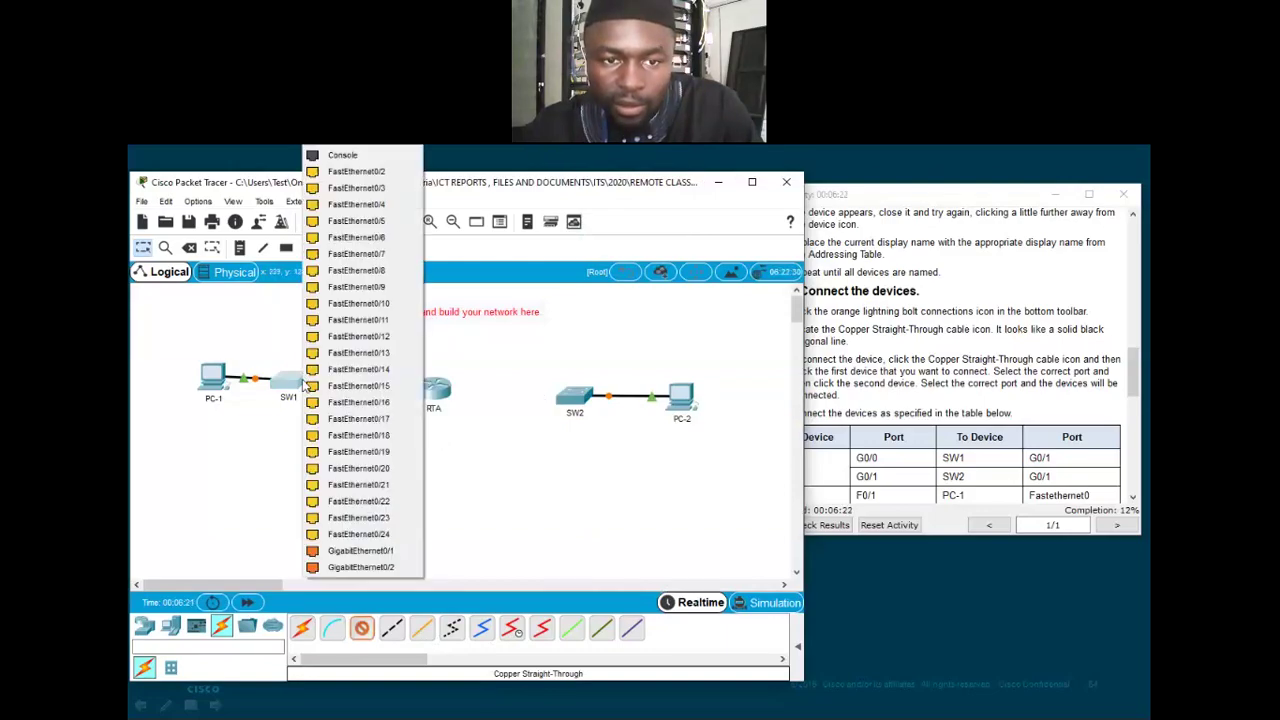
click(356, 171)
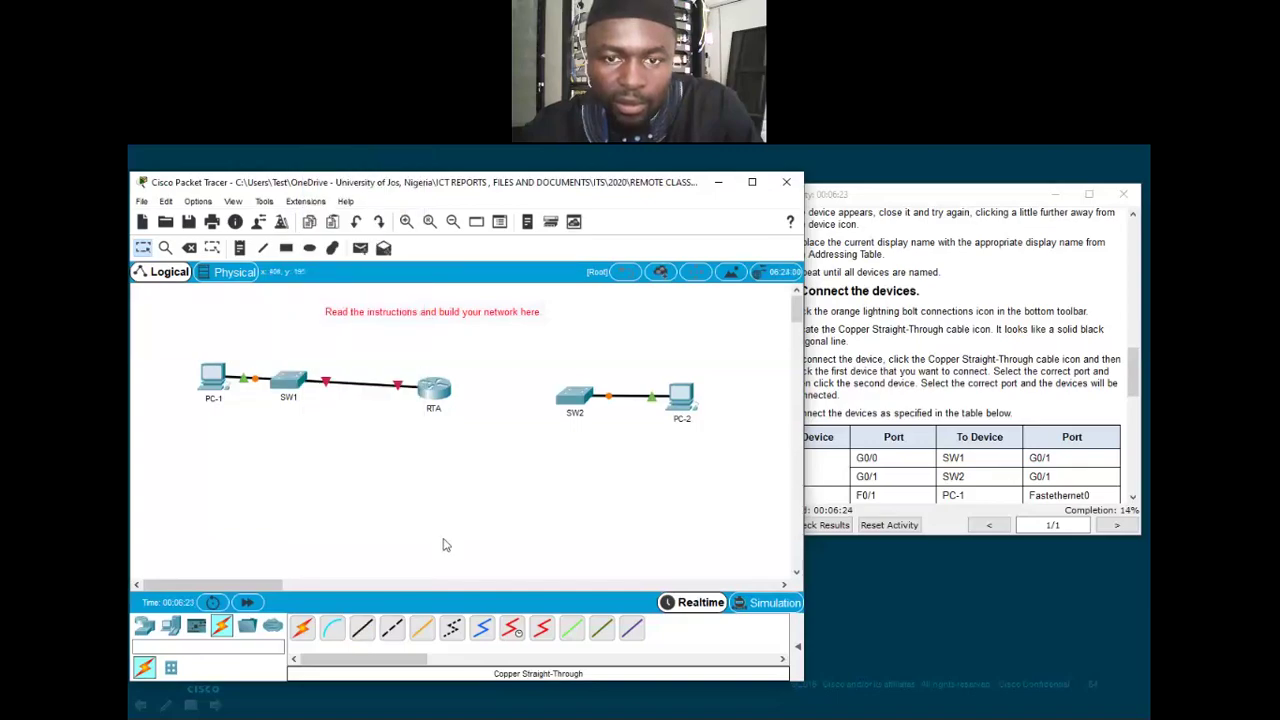
click(366, 632)
click(447, 392)
click(490, 433)
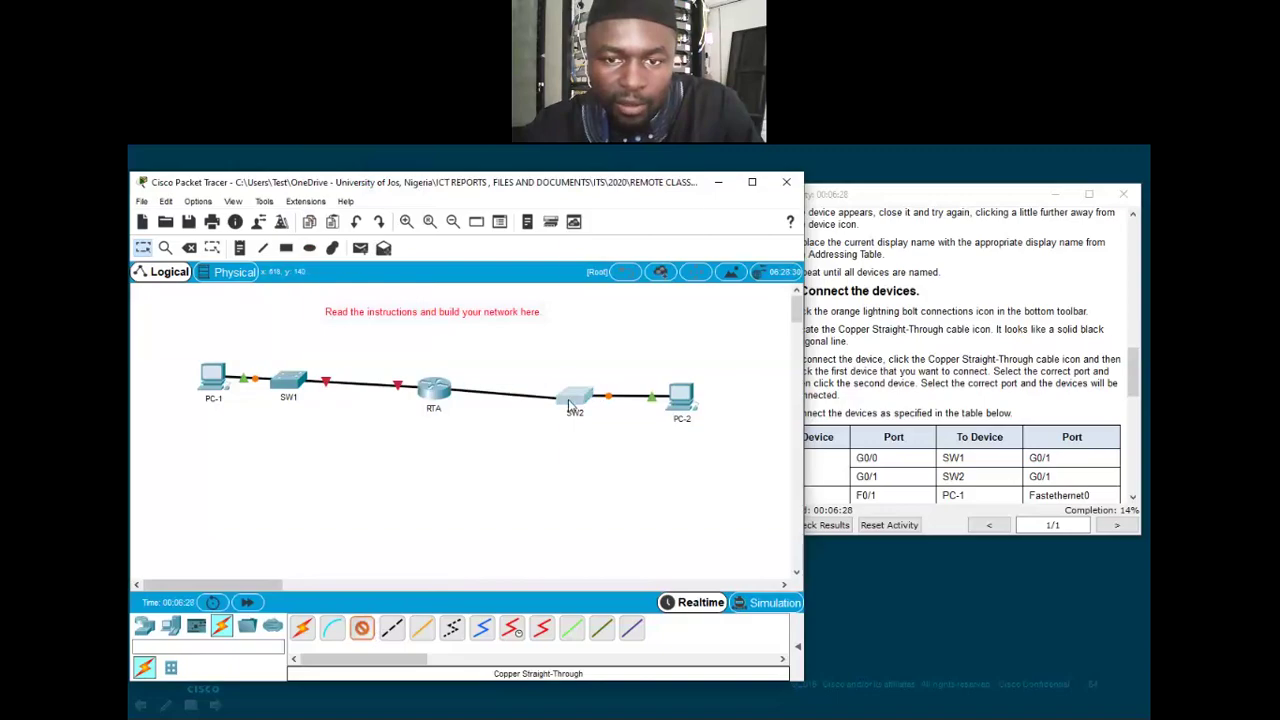
click(578, 398)
click(621, 173)
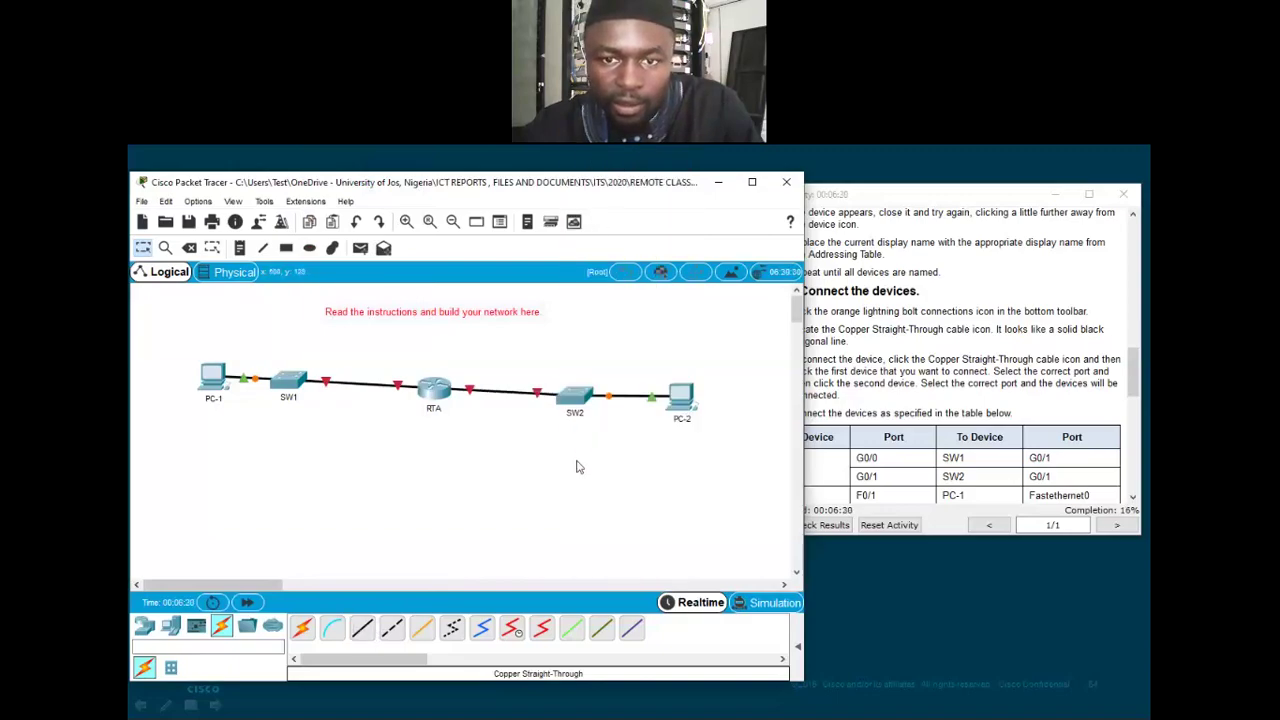
- Scroll the activity instructions to the connection table and Part 2, and move the window fully on screen
click(846, 310)
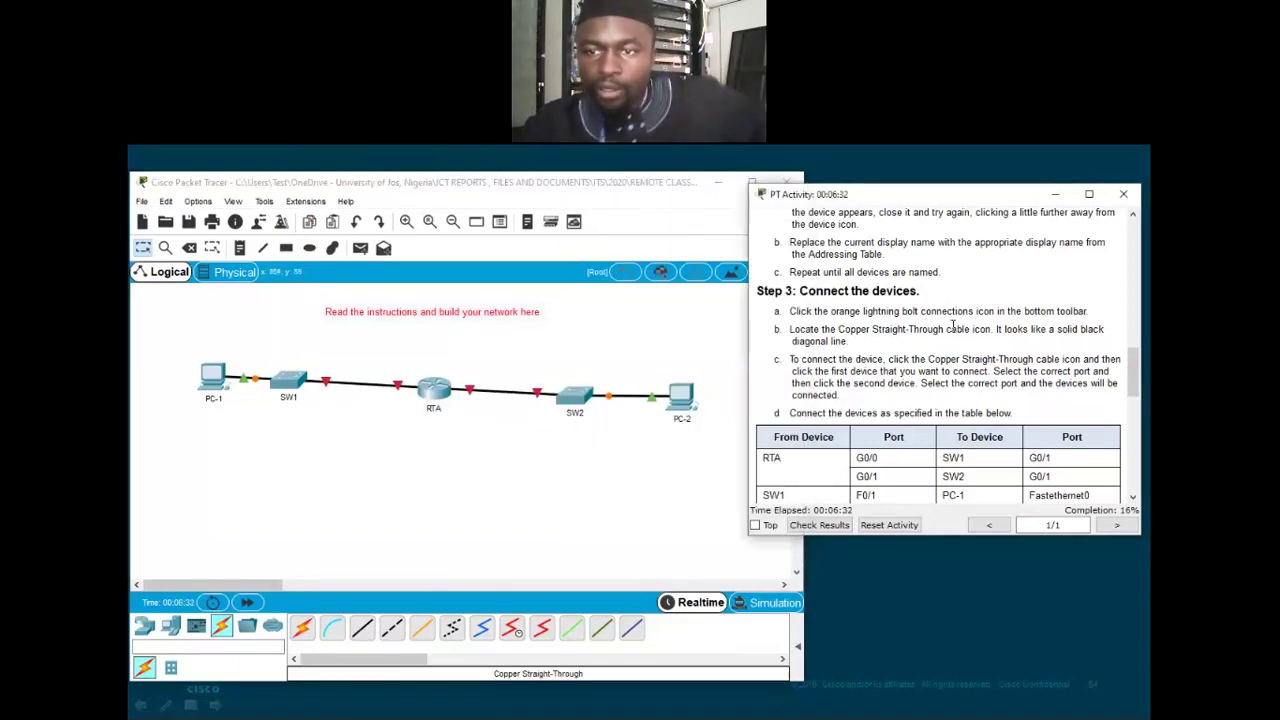
scroll(857, 408, down, 3)
scroll(857, 408, down, 1)
scroll(857, 412, up, 4)
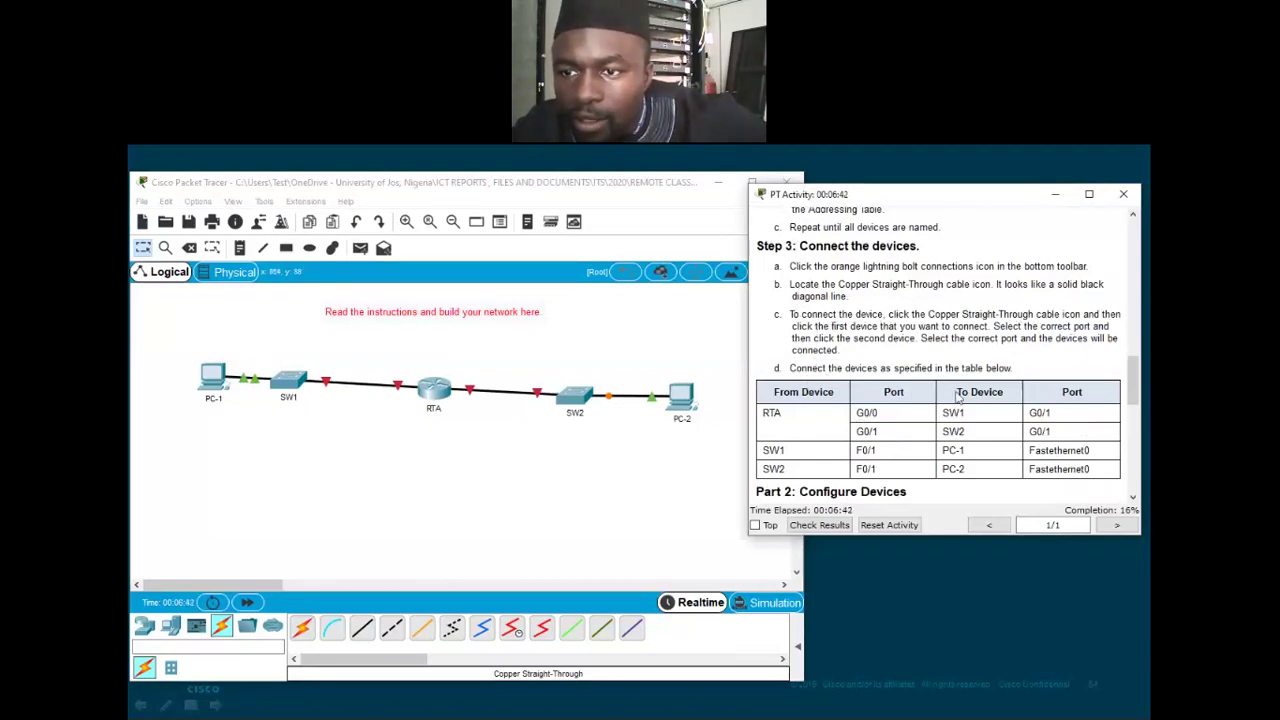
scroll(892, 404, down, 1)
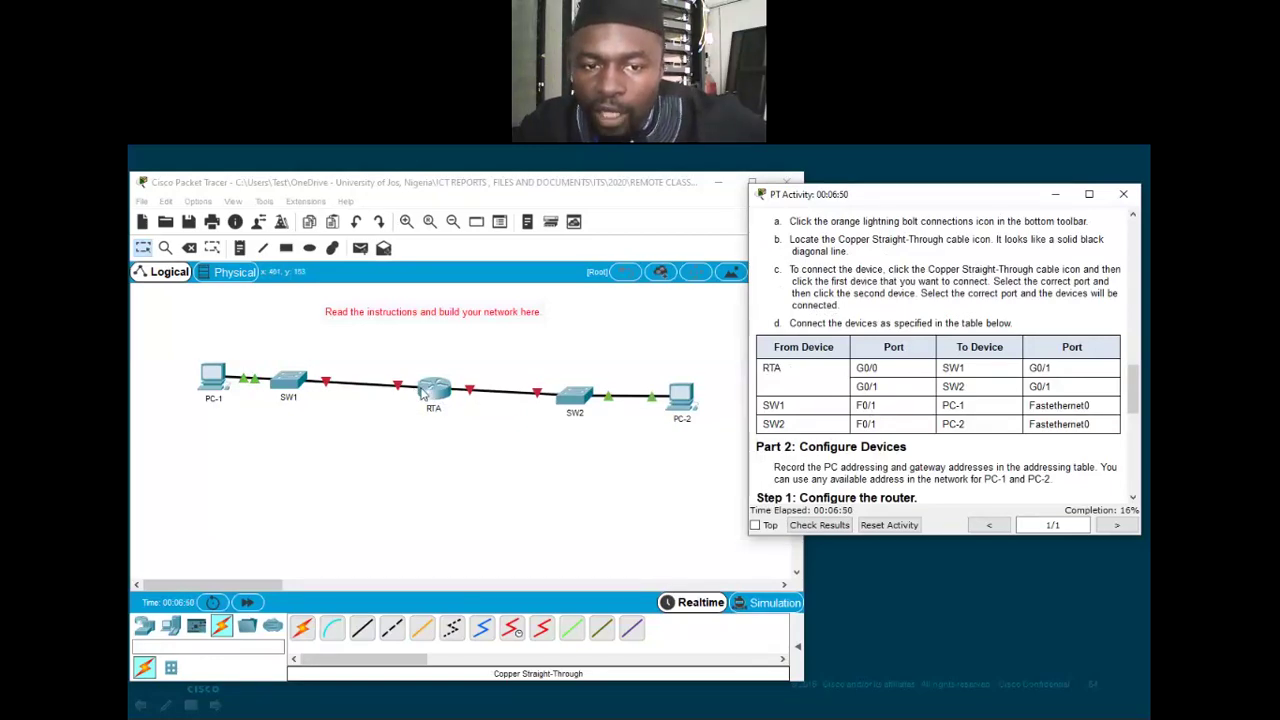
click(426, 500)
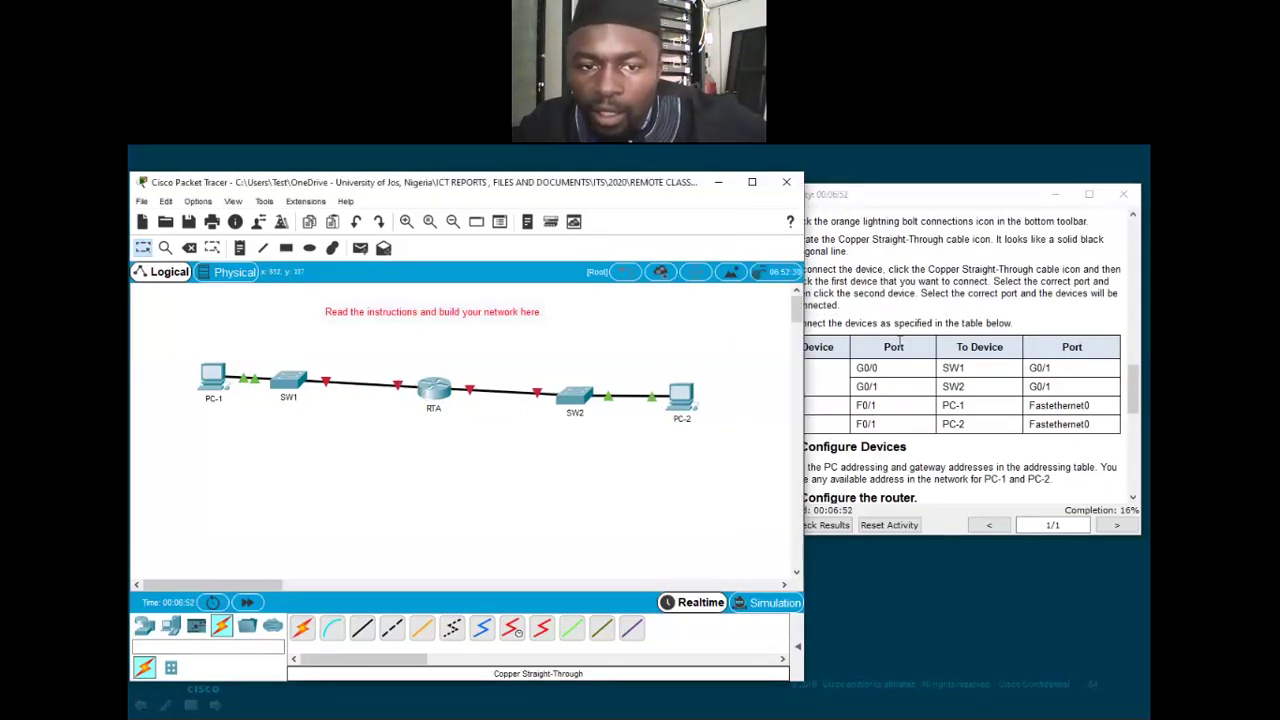
click(908, 221)
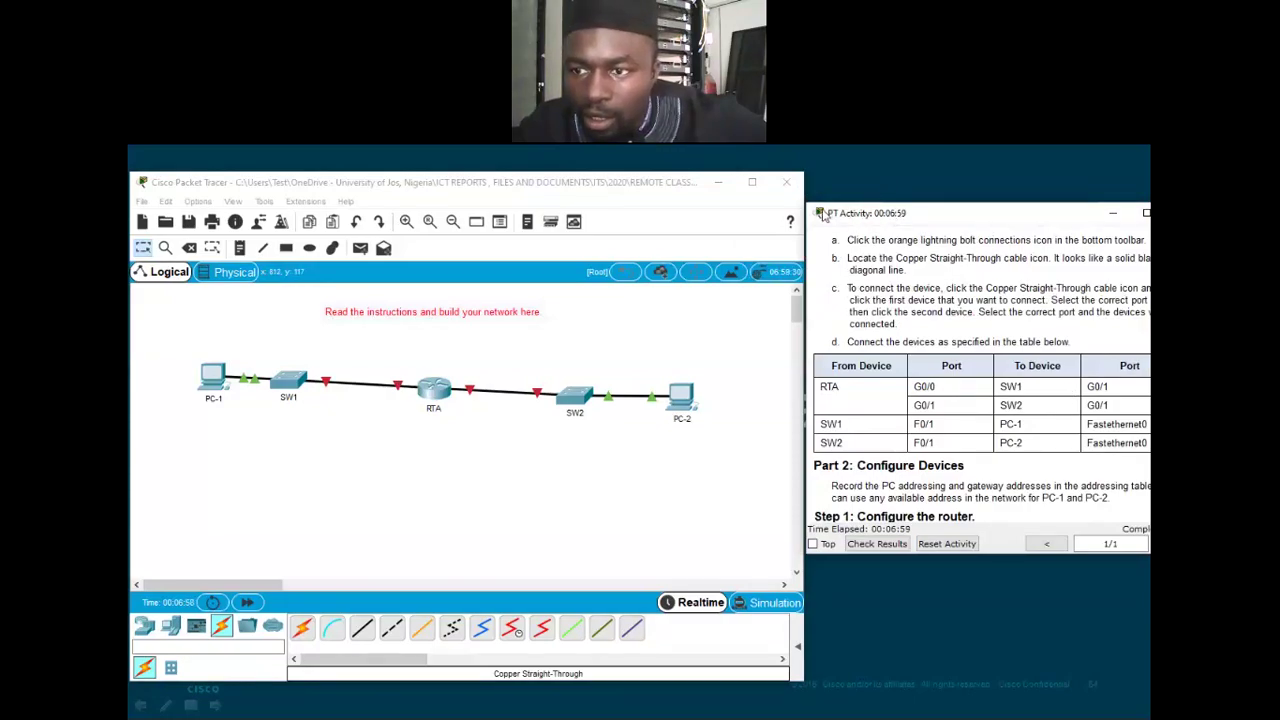
drag(829, 214, 761, 211)
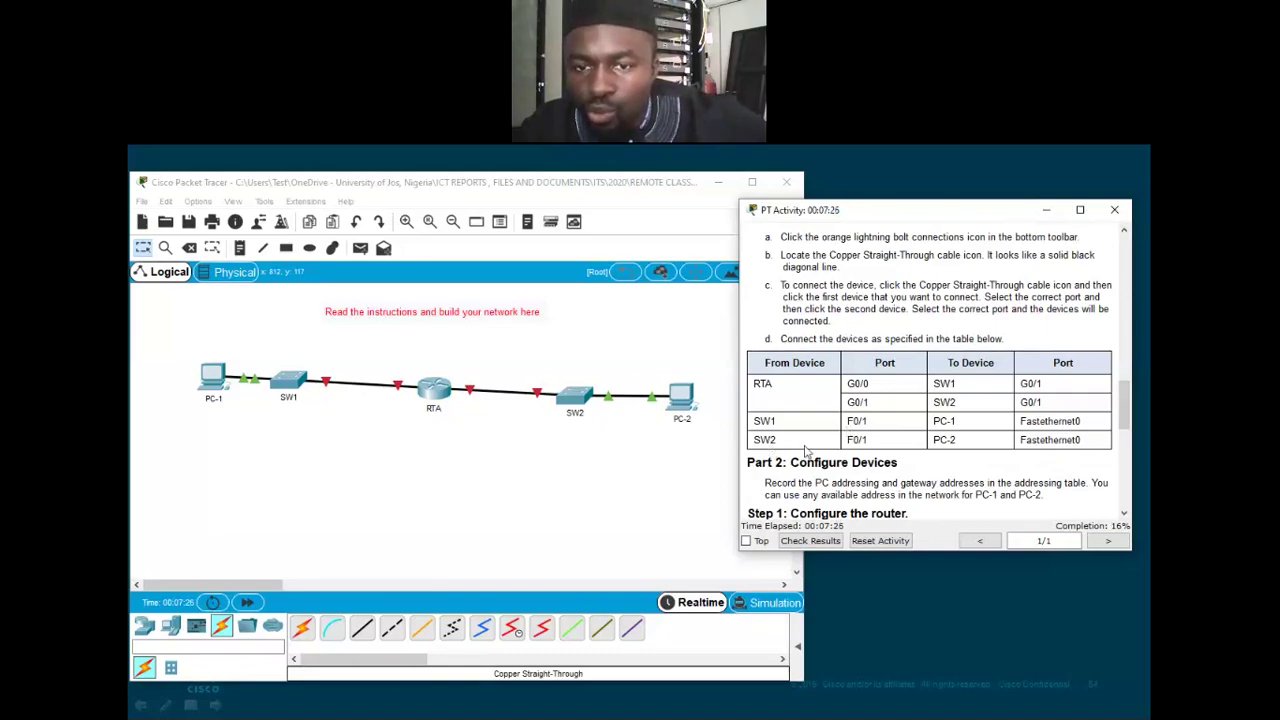
- Delete all four cables: RTA–SW2, SW1–RTA, SW2–PC-2 and PC-1–SW1
click(408, 508)
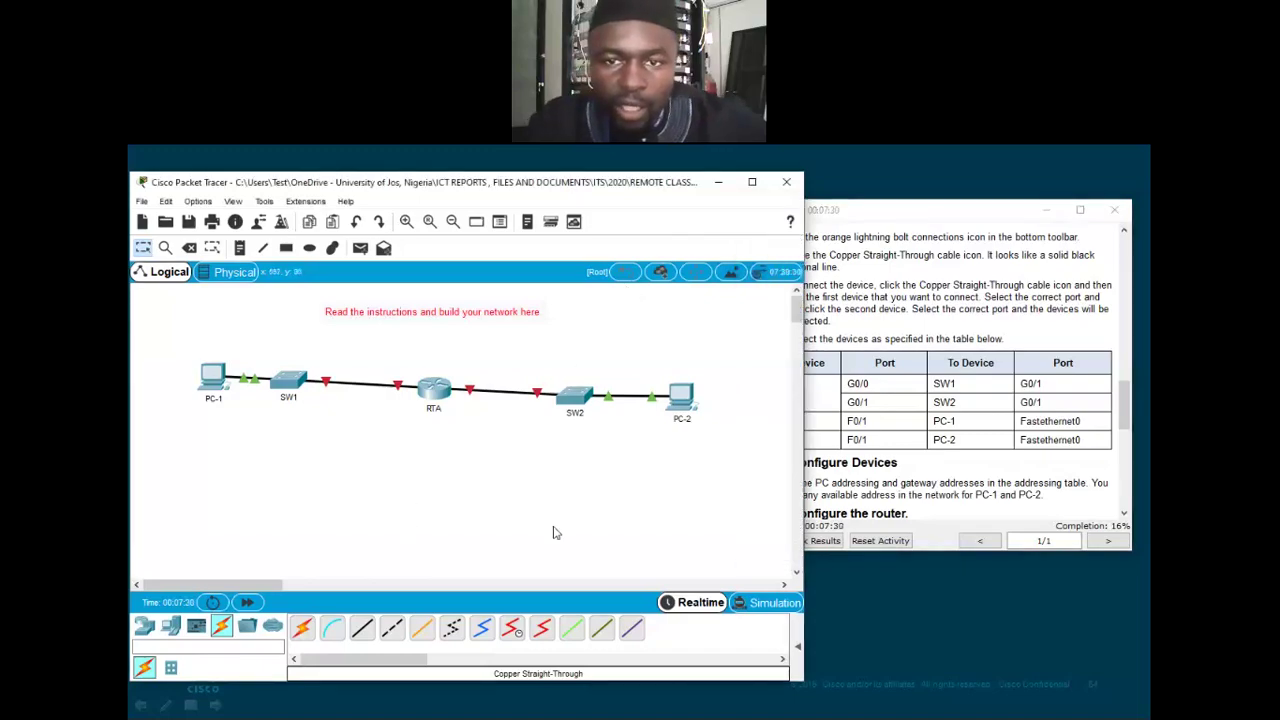
click(286, 247)
key(Escape)
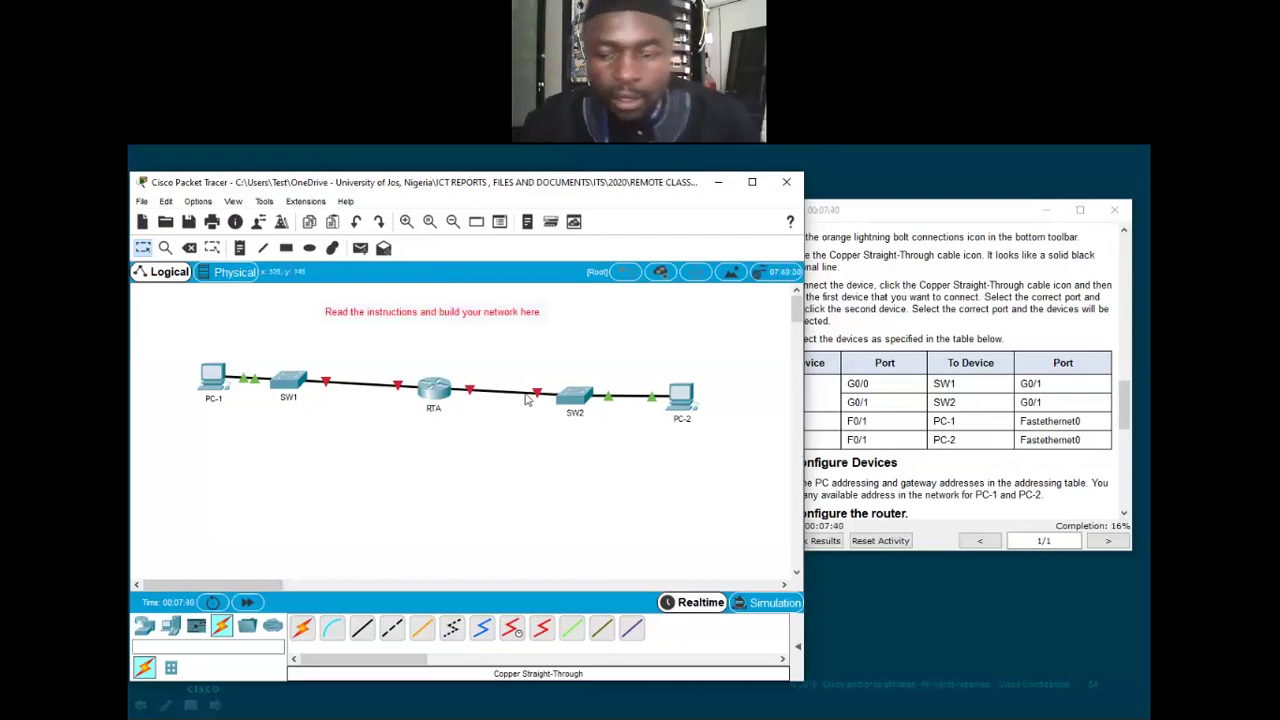
key(Delete)
click(478, 390)
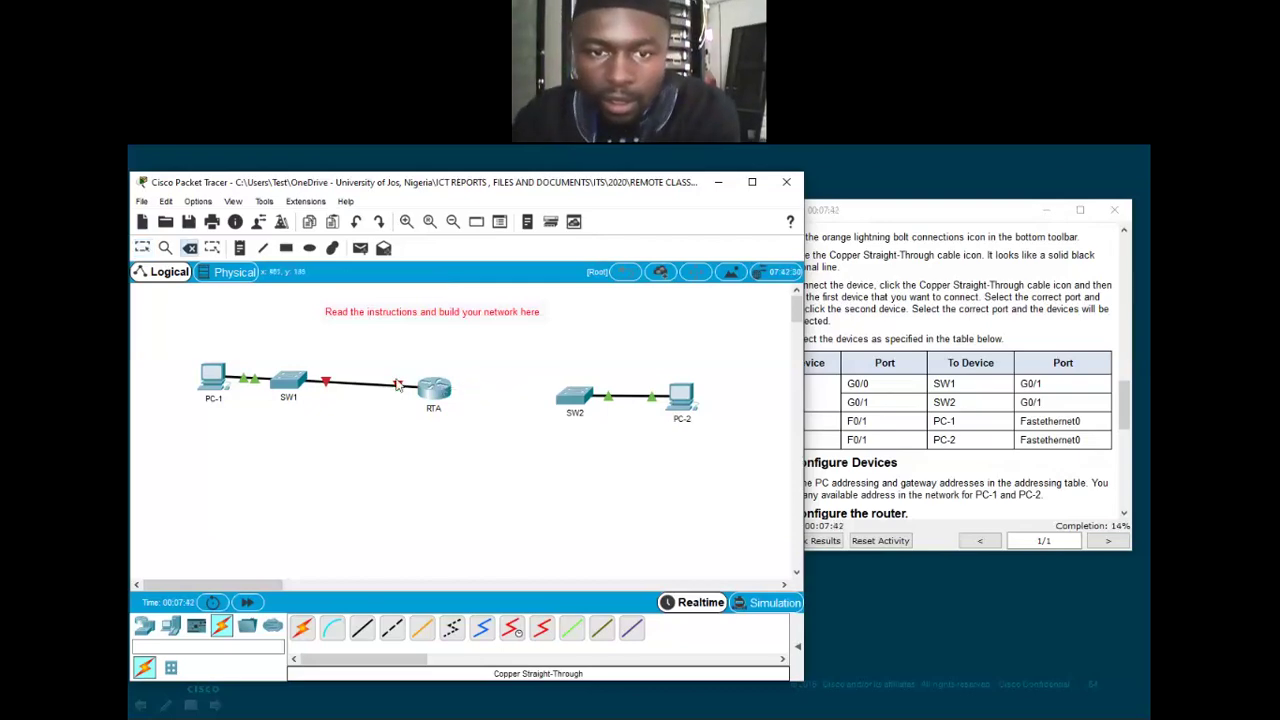
click(376, 386)
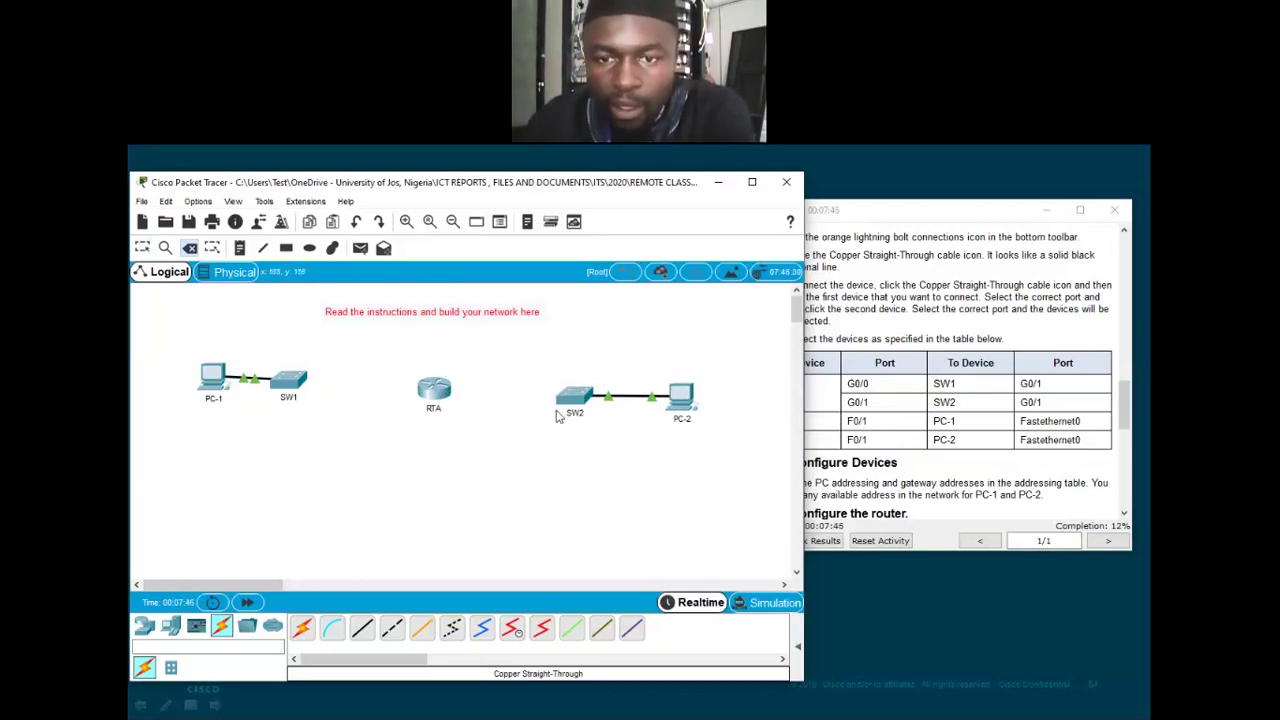
click(632, 400)
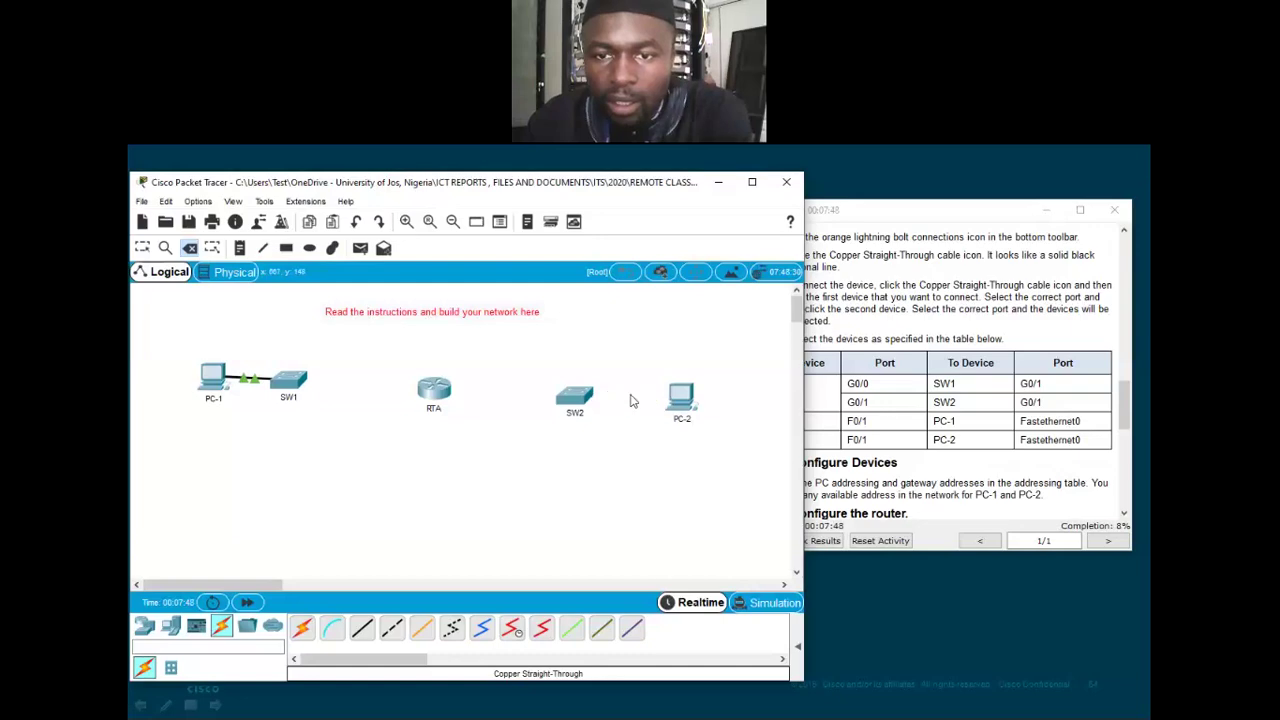
click(258, 380)
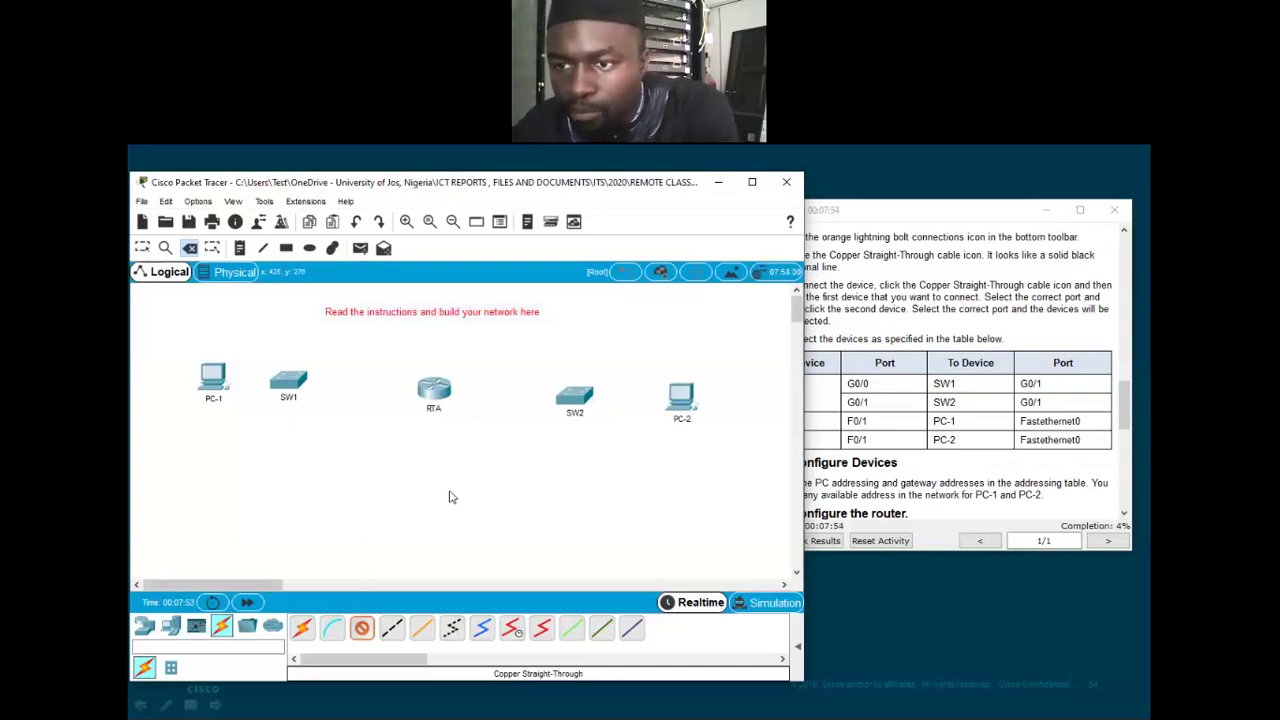
- Link PC-2 FastEthernet0 to SW2 FastEthernet0/1 with a straight-through cable
click(686, 400)
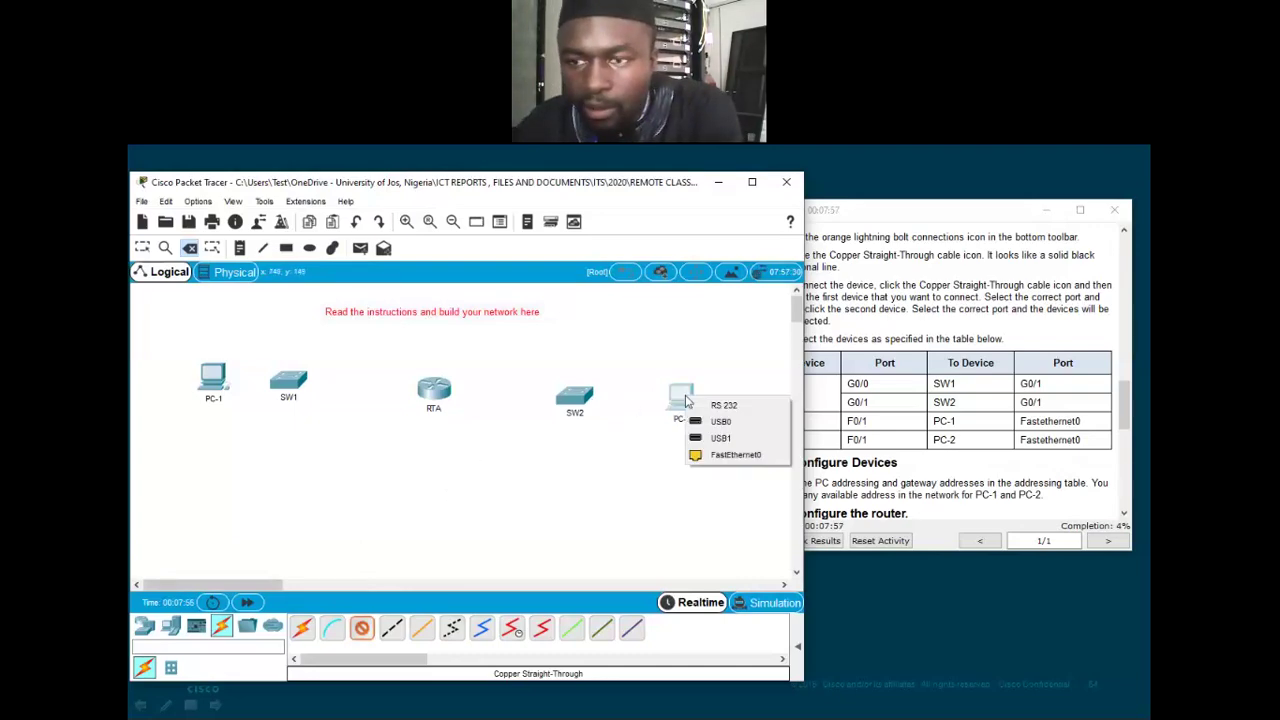
click(733, 455)
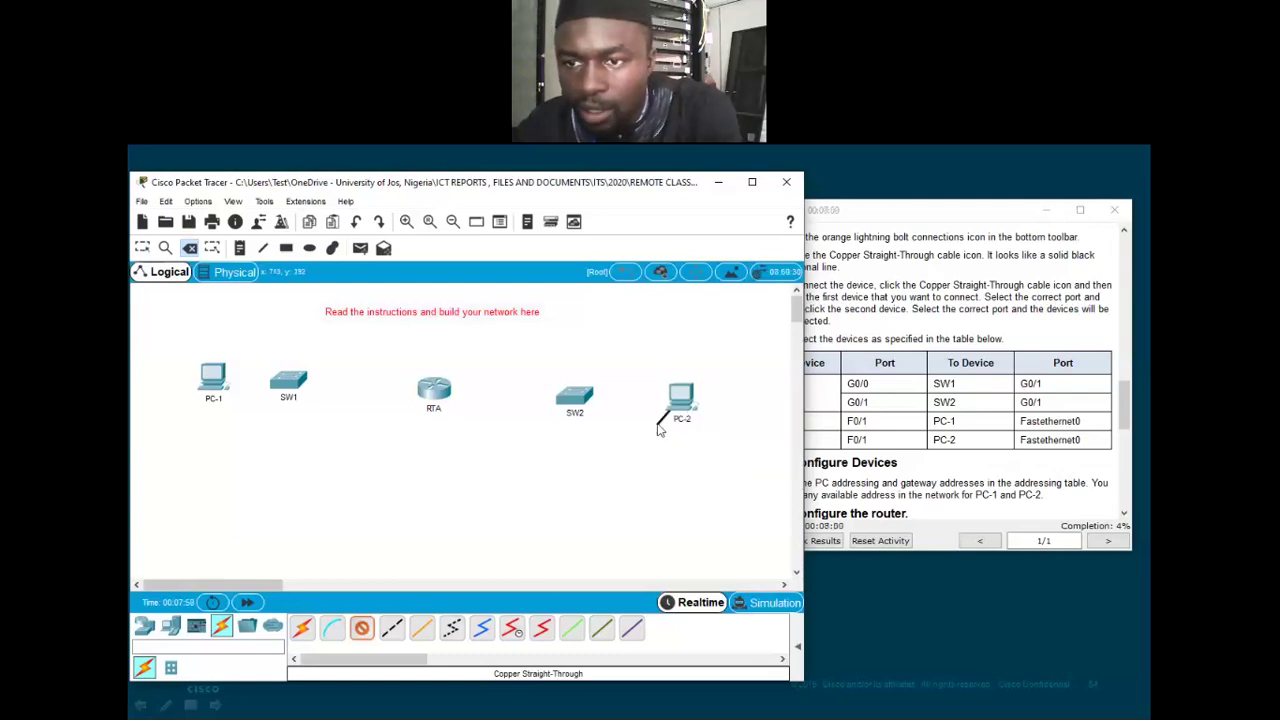
click(574, 398)
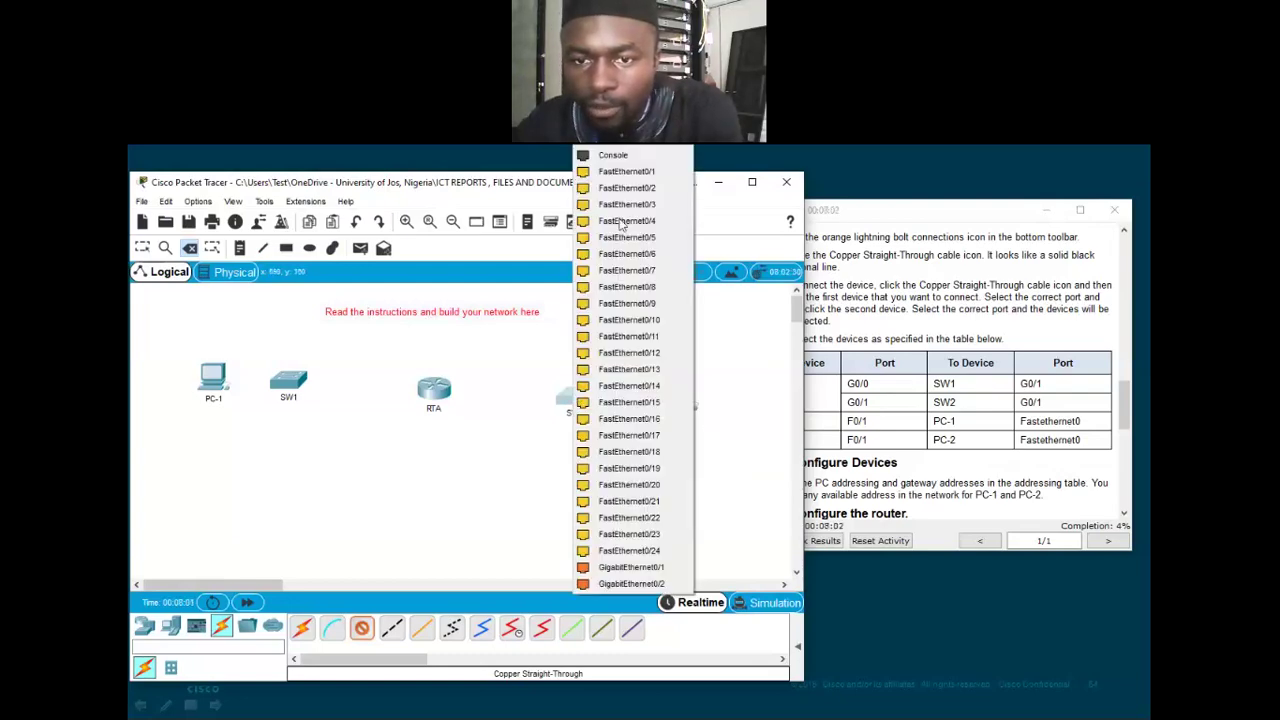
click(627, 172)
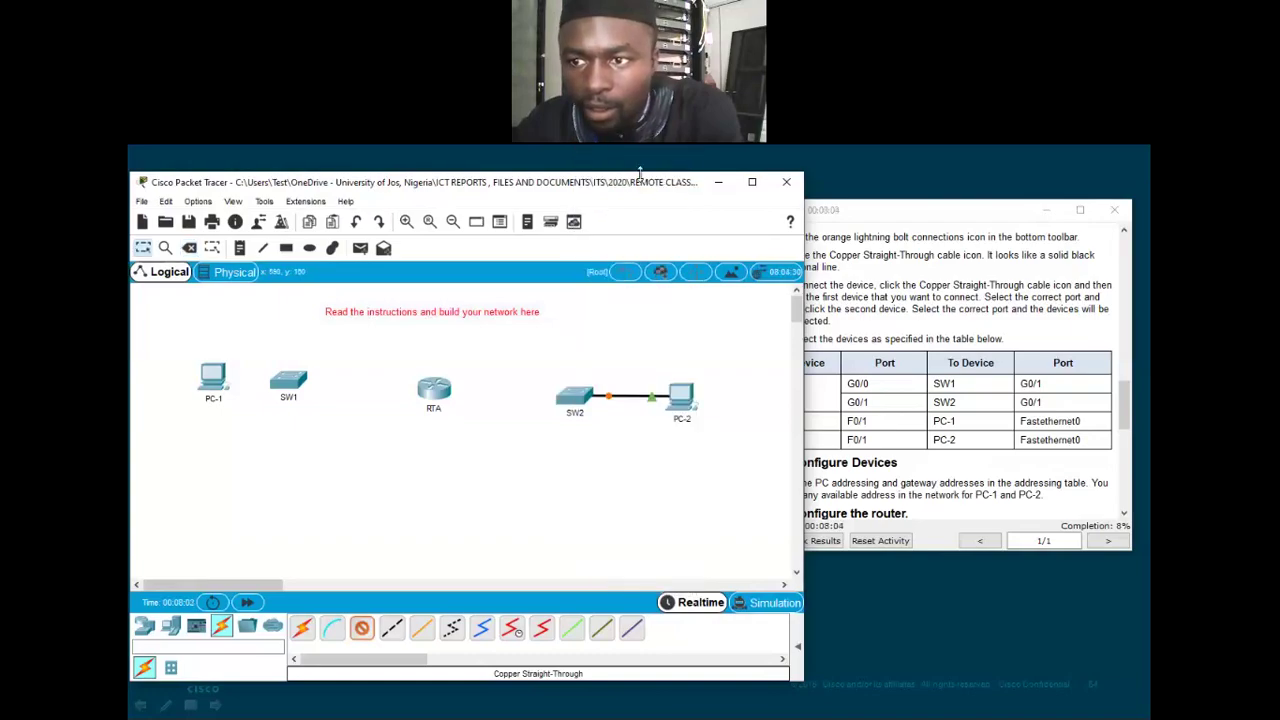
- Link PC-1 FastEthernet0 to SW1 with a straight-through cable
click(362, 627)
click(213, 379)
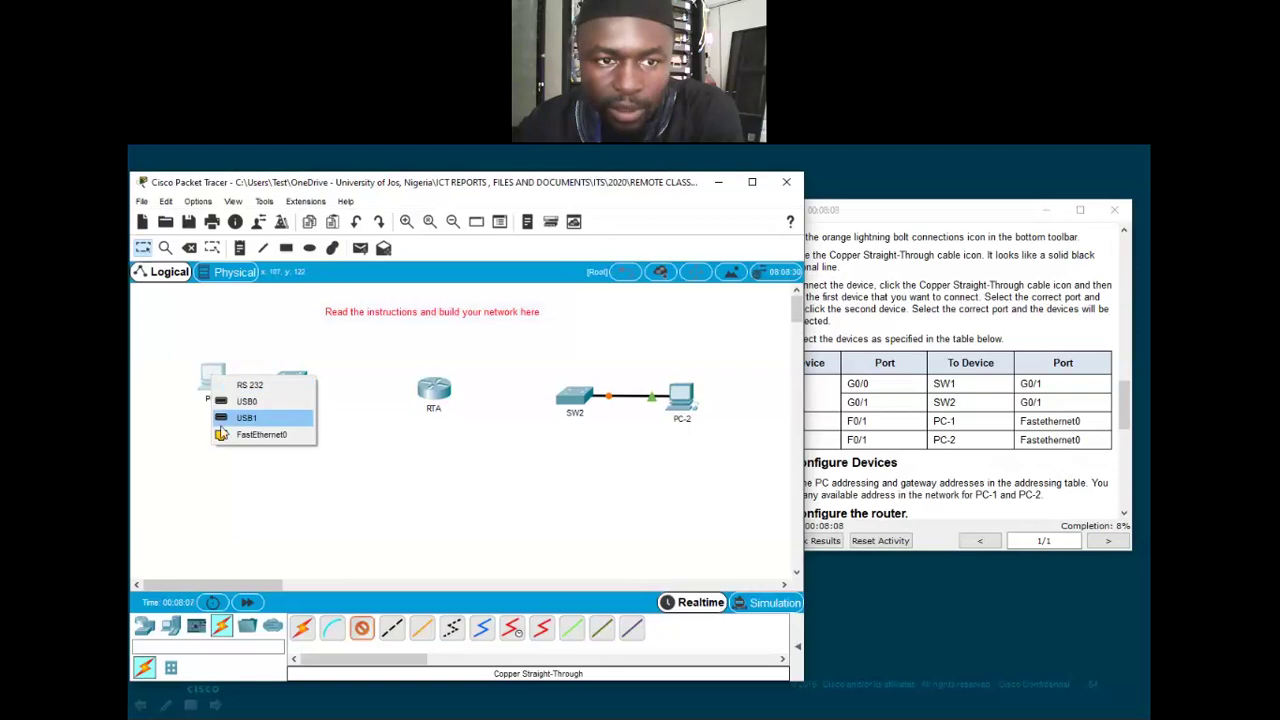
click(238, 433)
click(290, 388)
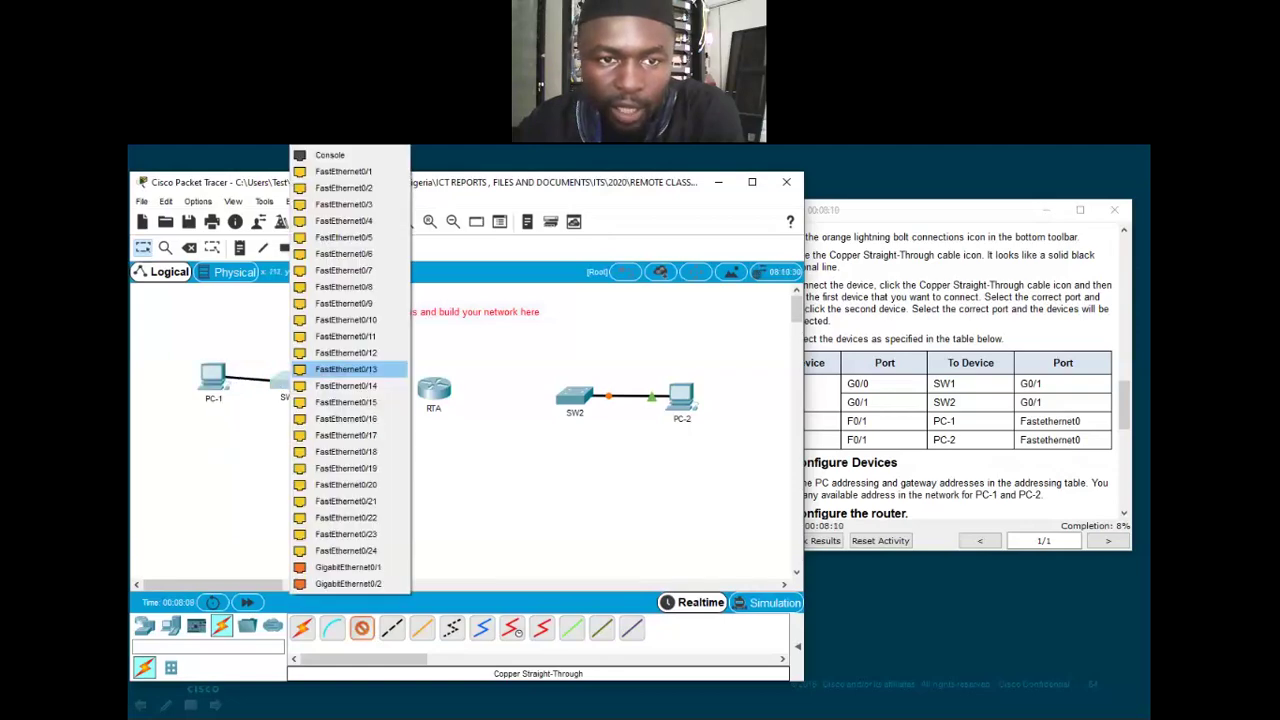
click(368, 174)
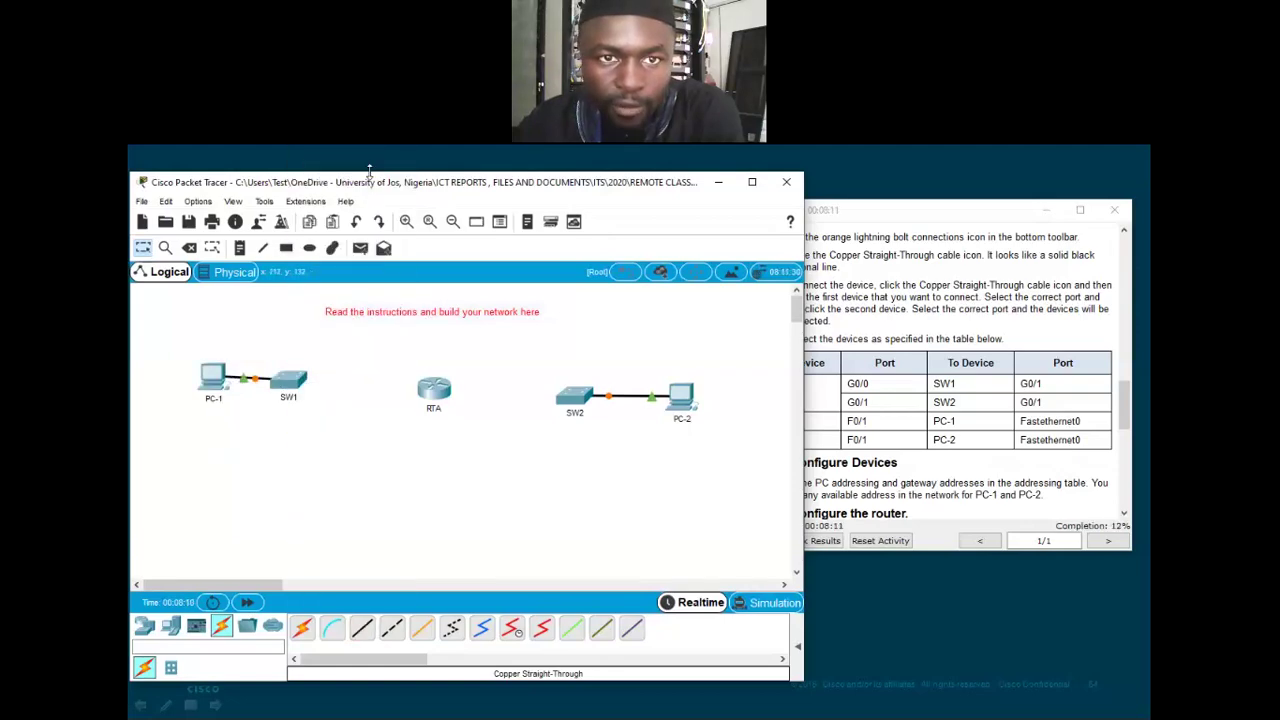
click(362, 627)
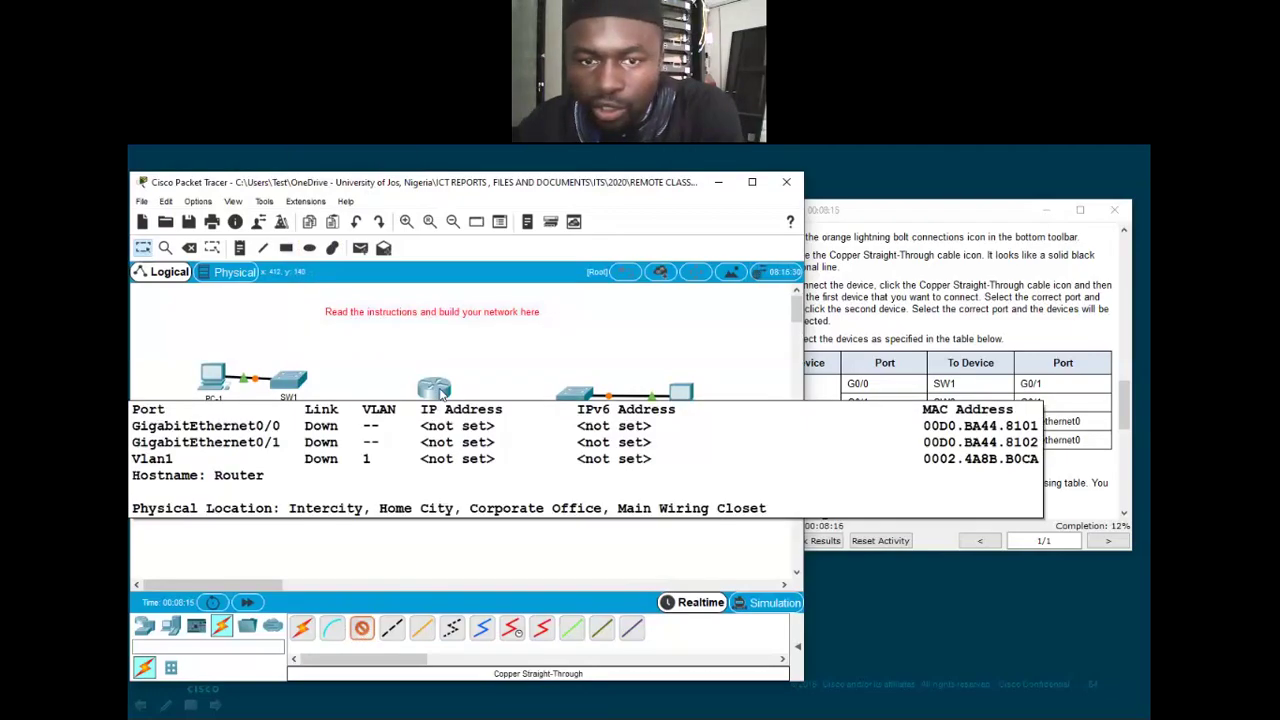
click(441, 393)
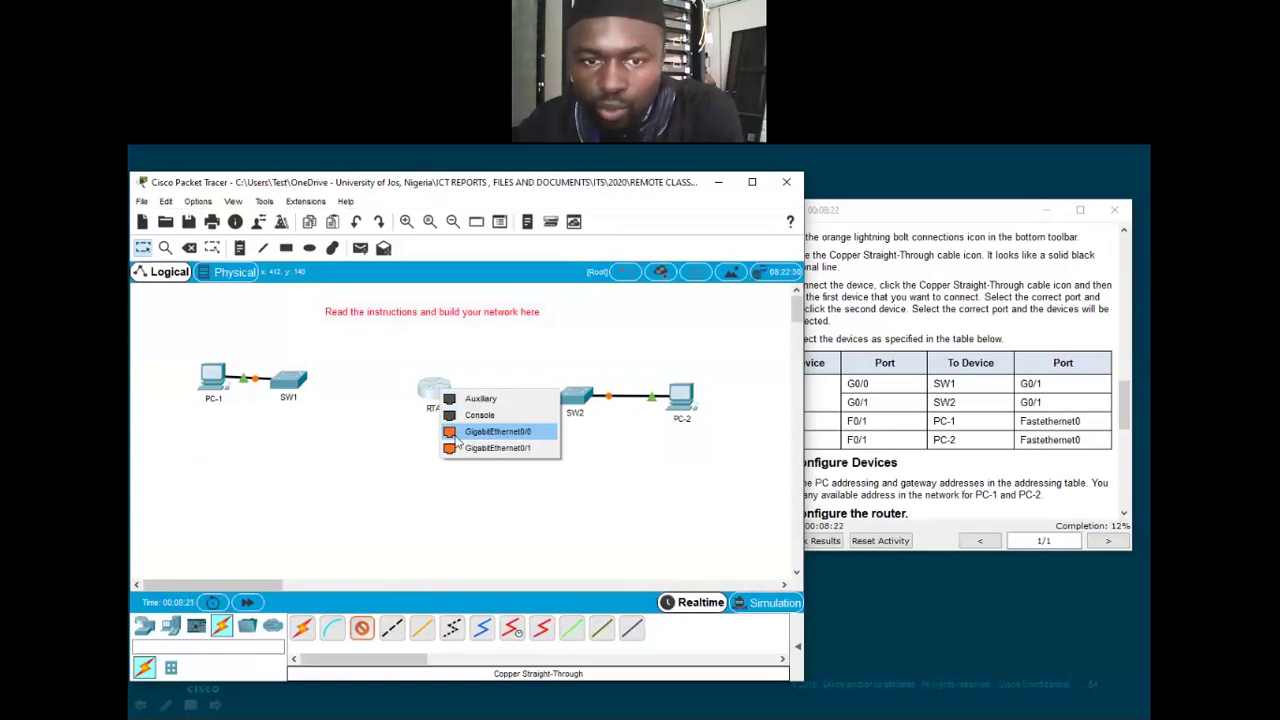
- Connect RTA Gi0/0 to SW1 Gi0/1 and RTA Gi0/1 to SW2 Gi0/1
click(455, 437)
click(290, 389)
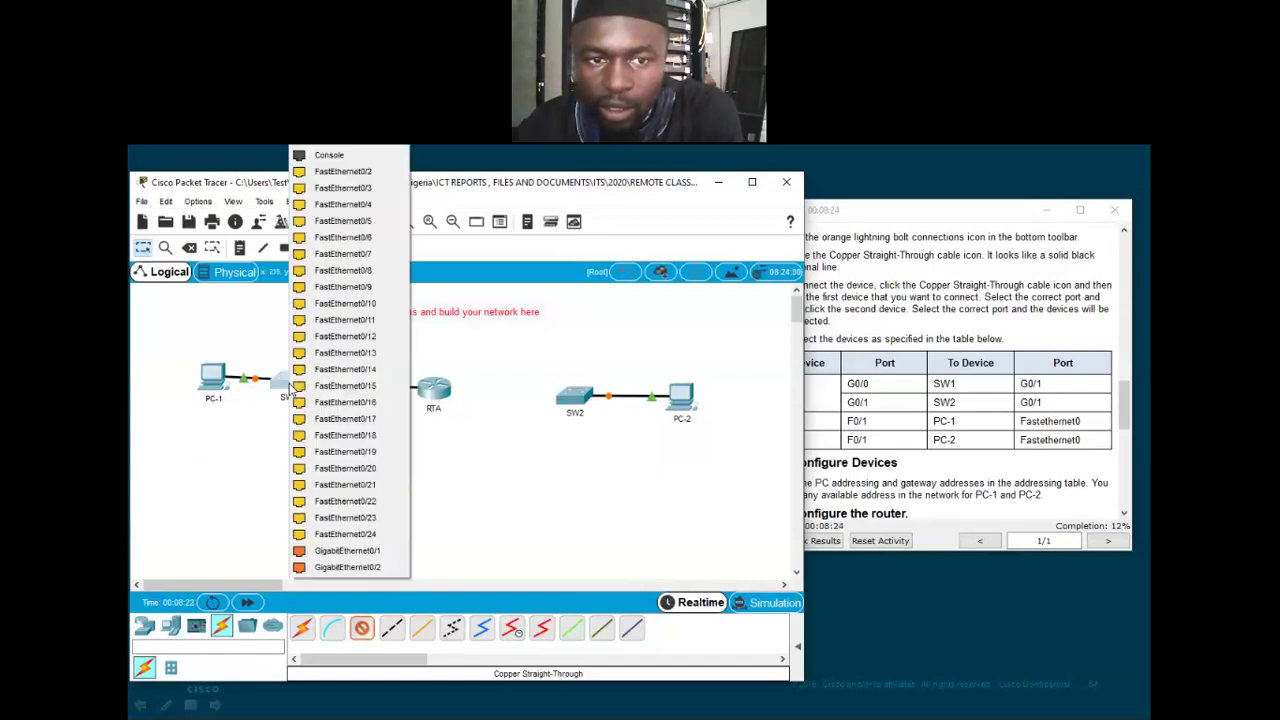
click(381, 553)
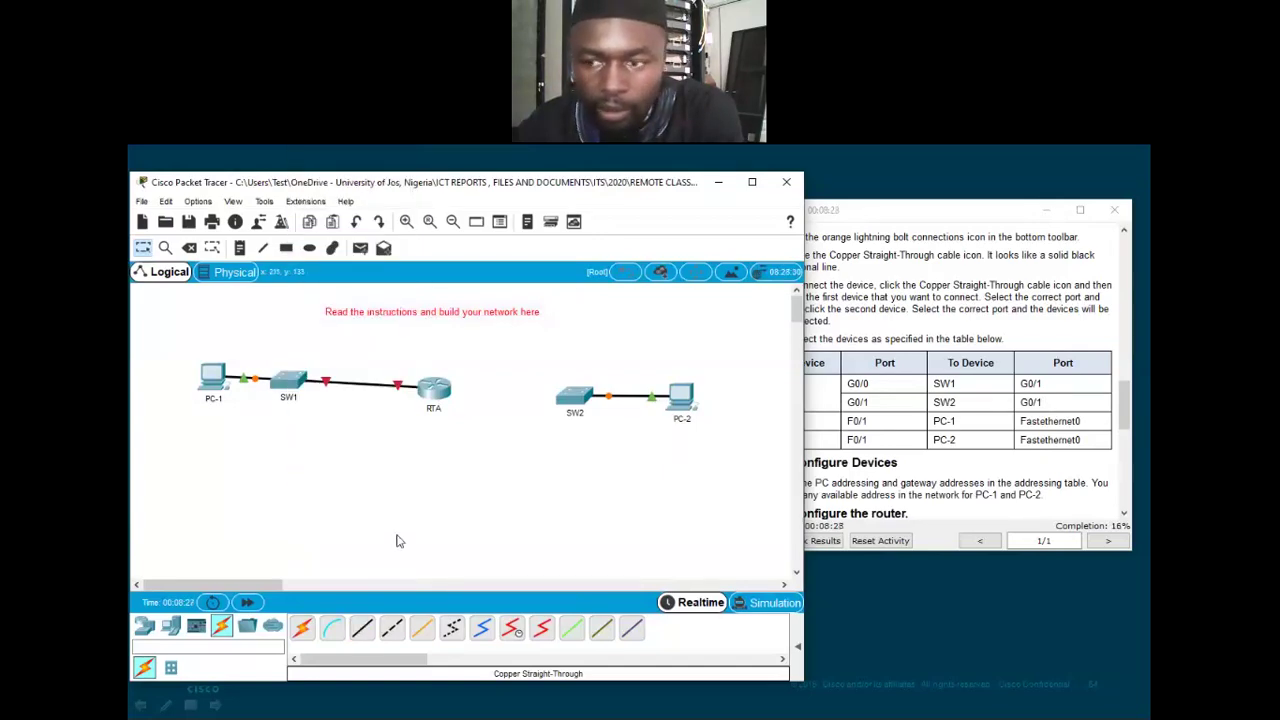
click(361, 628)
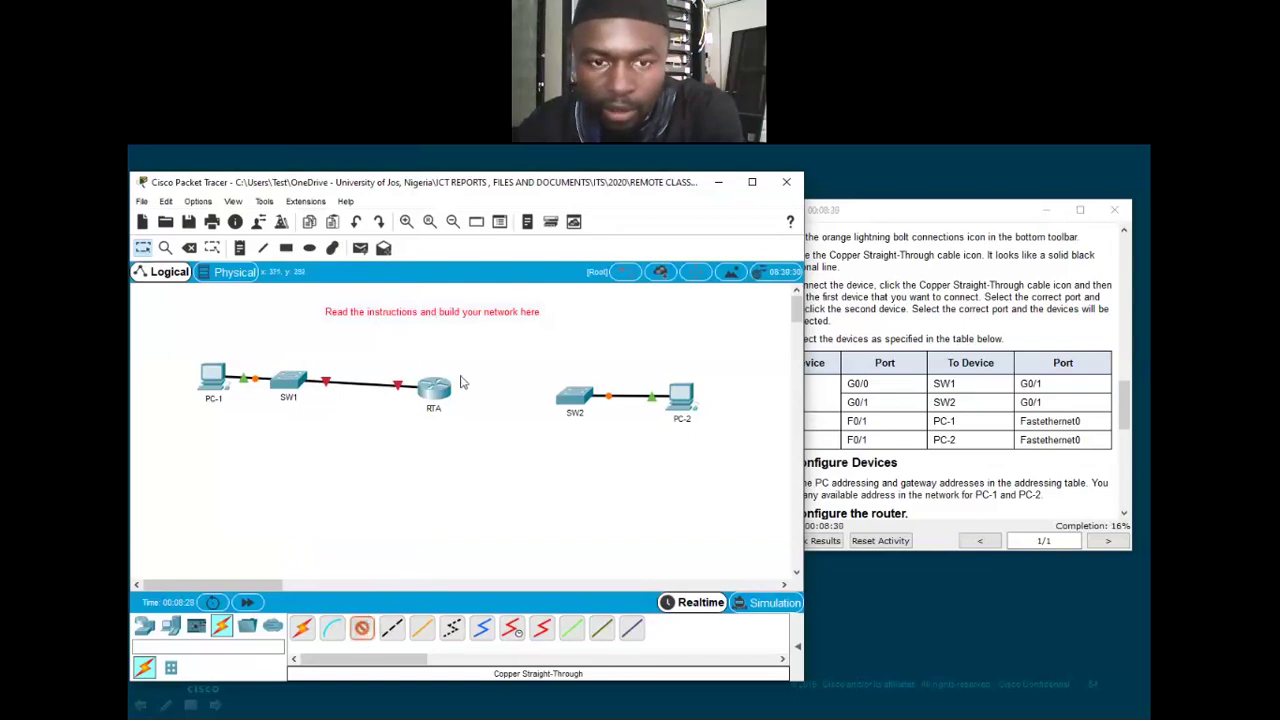
click(448, 392)
click(460, 432)
click(572, 405)
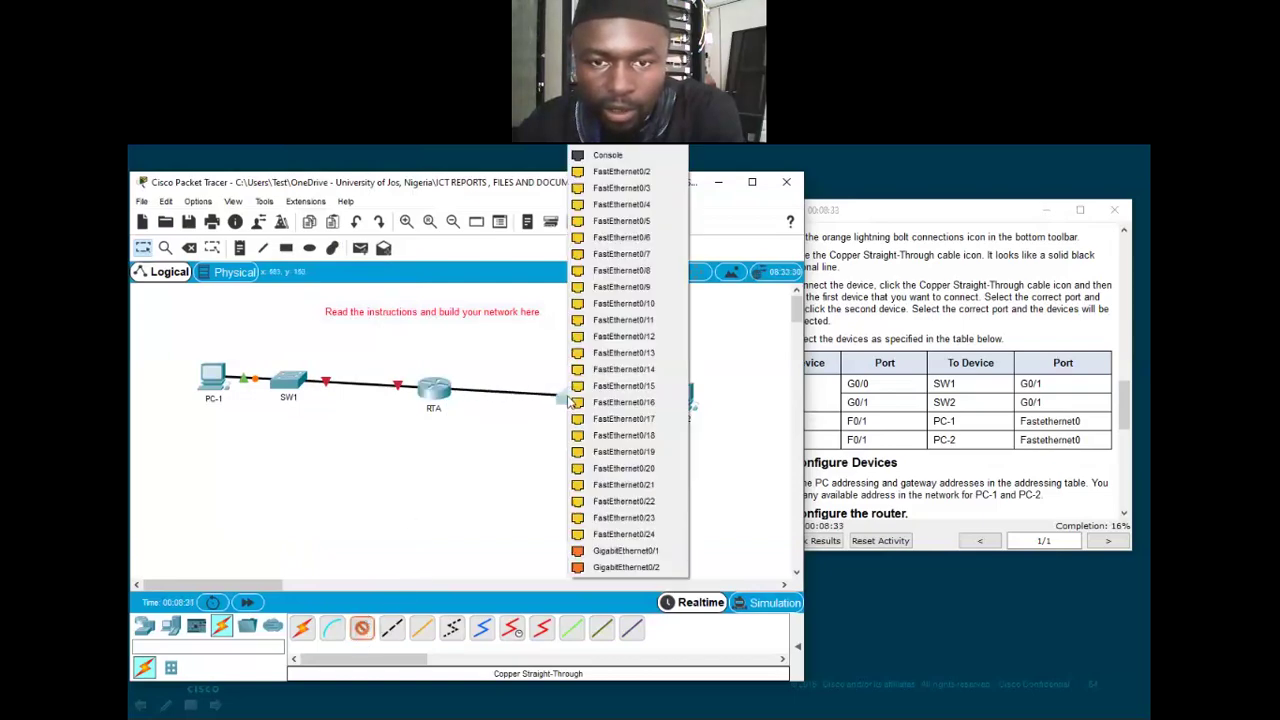
click(623, 551)
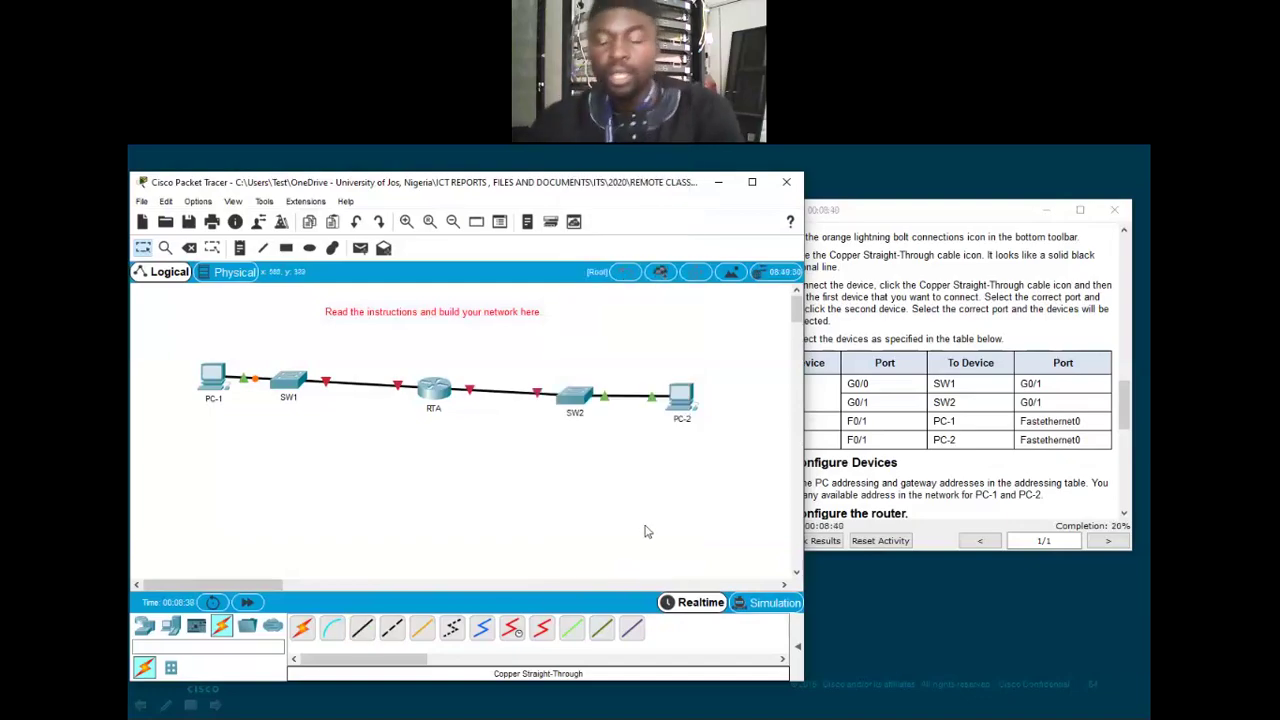
- Review the Addressing Table in the activity window, then open PC-1's Desktop window
click(1040, 398)
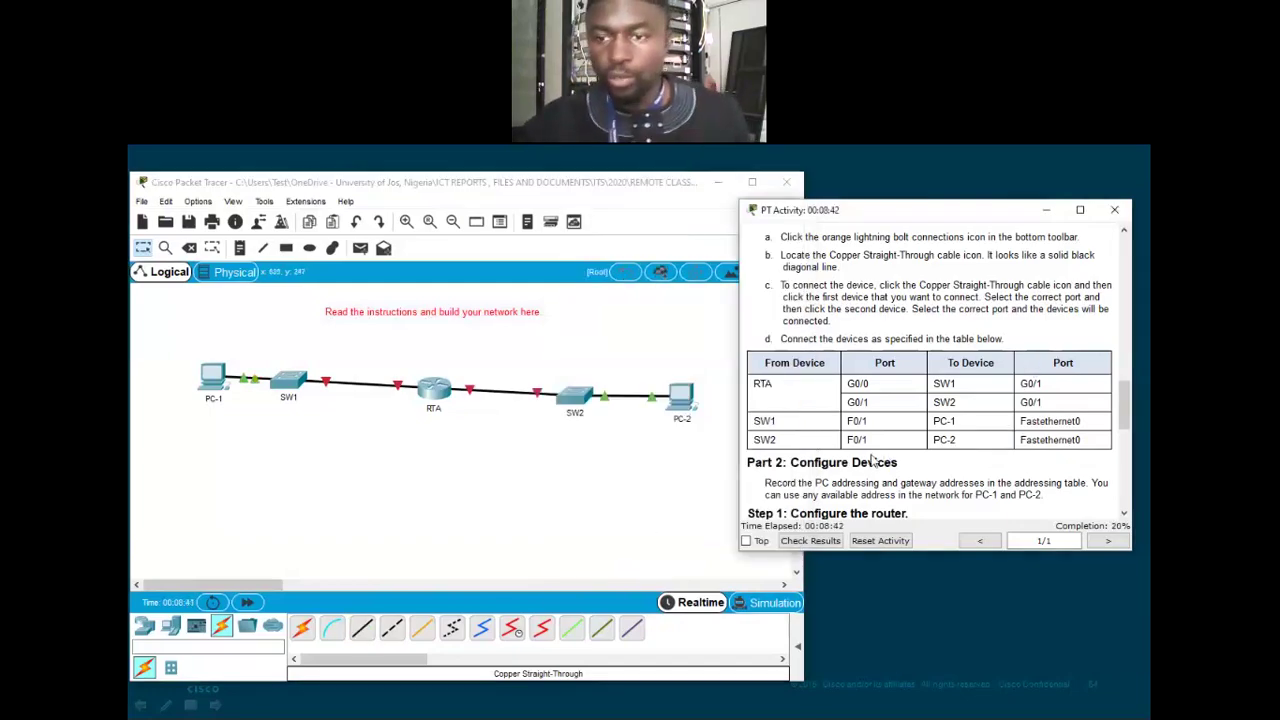
scroll(865, 440, down, 3)
scroll(860, 425, down, 1)
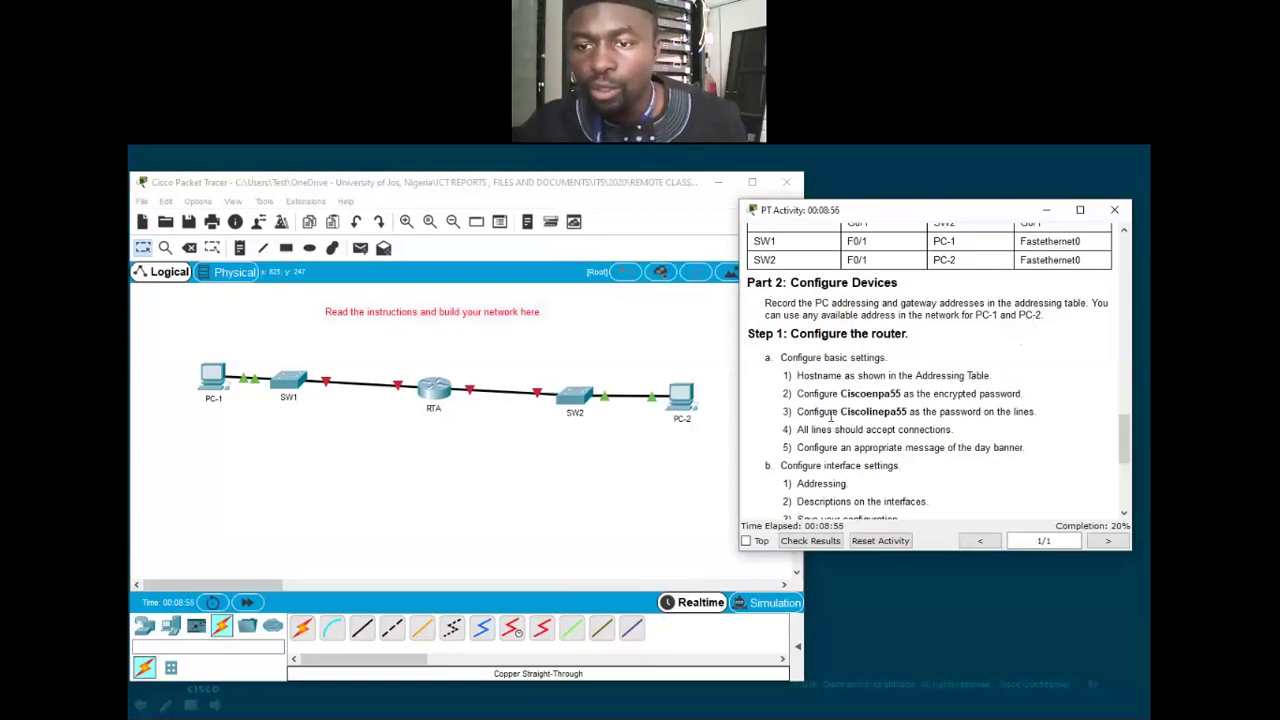
scroll(832, 421, up, 3)
scroll(832, 421, down, 10)
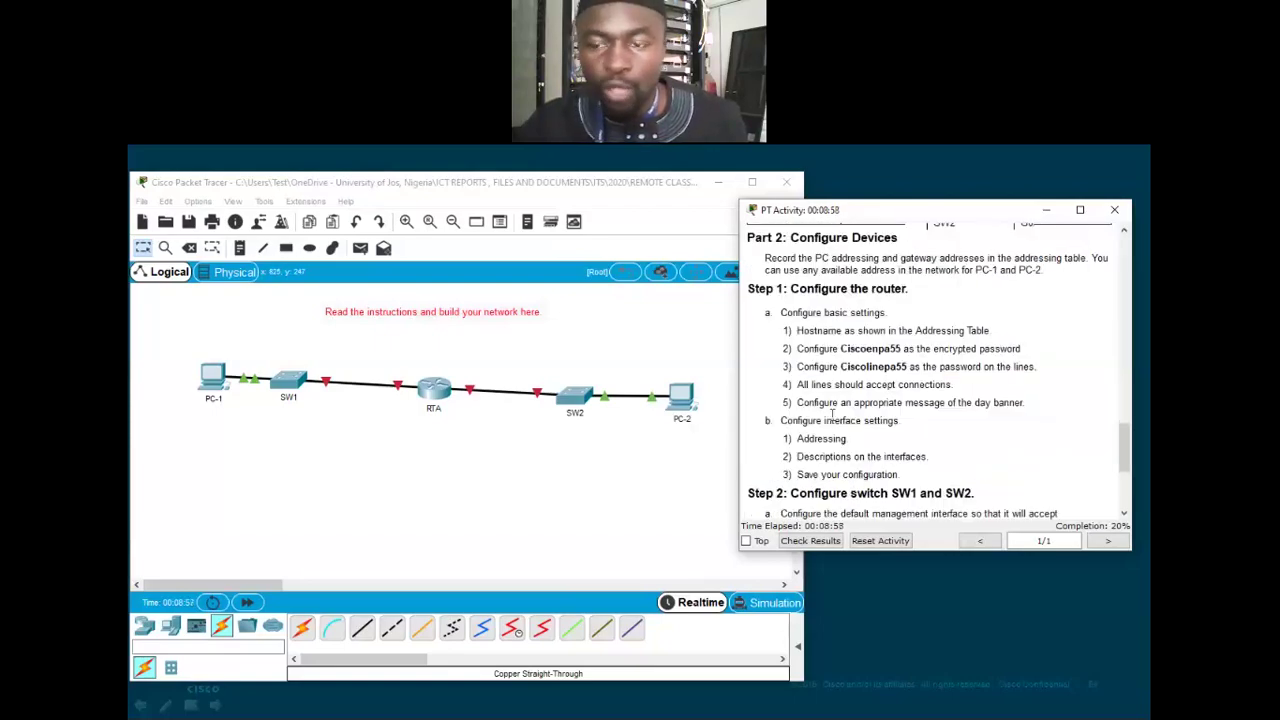
scroll(832, 415, up, 3)
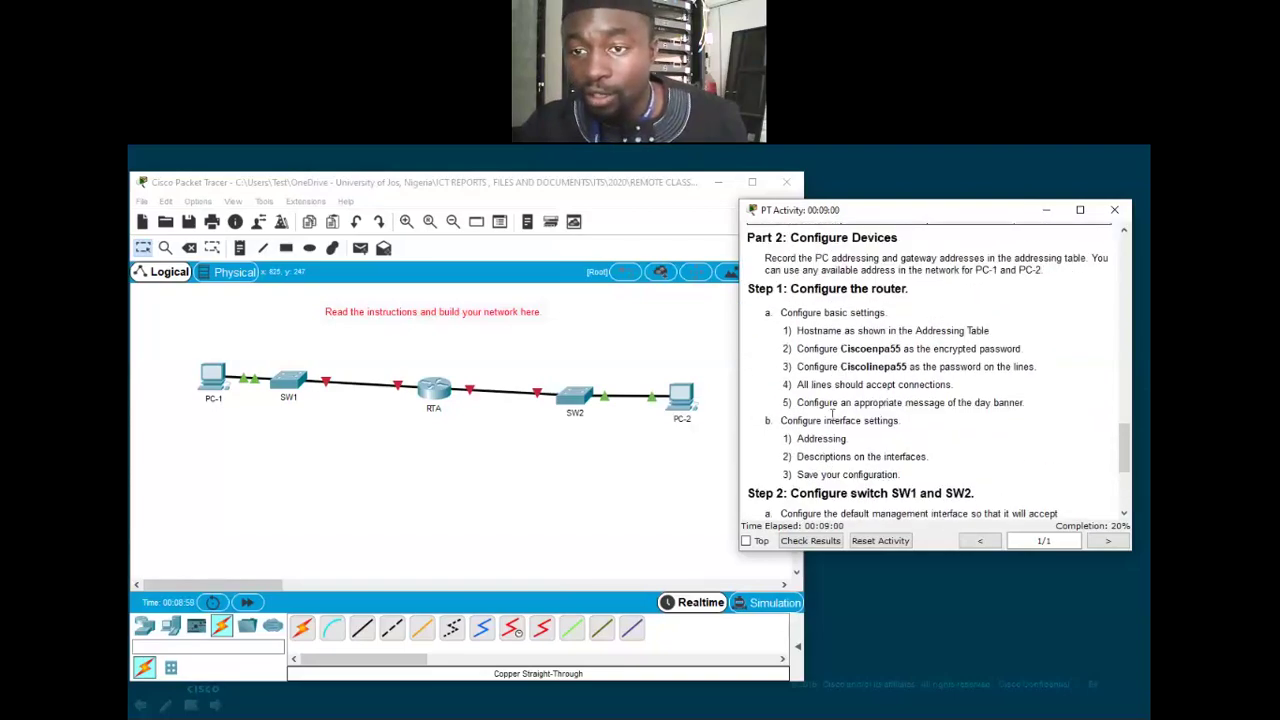
scroll(812, 355, up, 15)
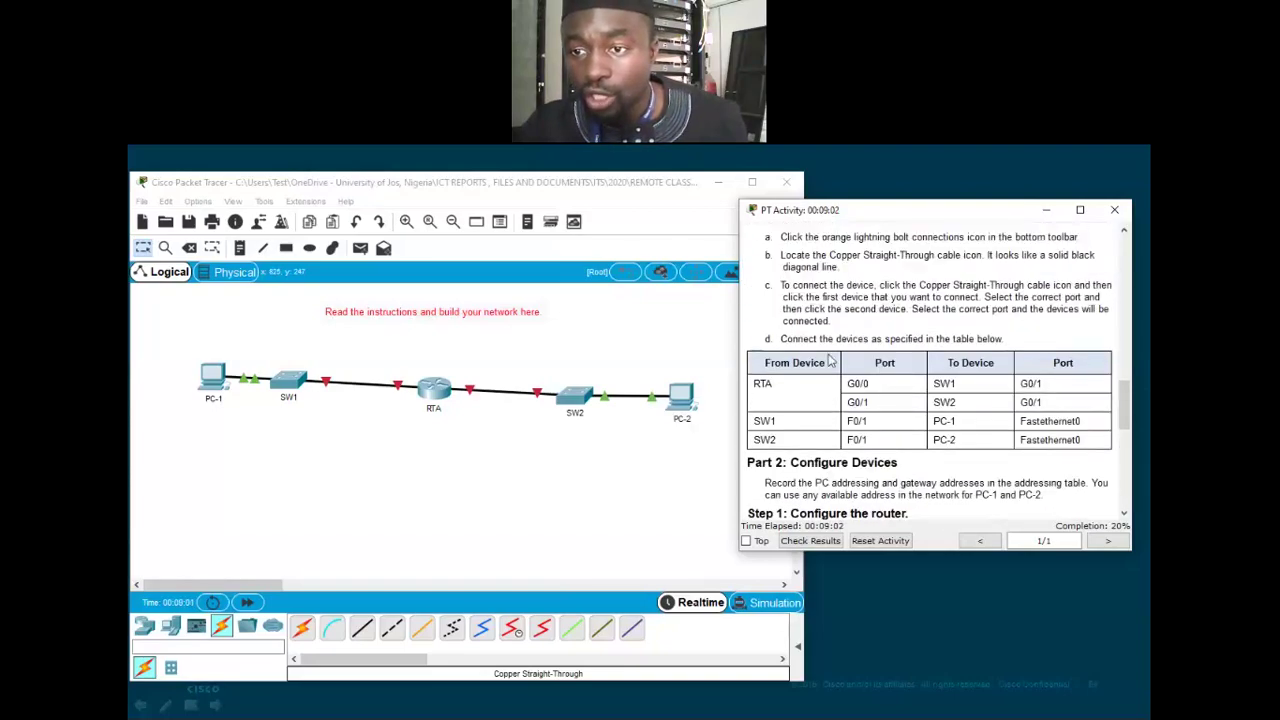
scroll(829, 360, up, 3)
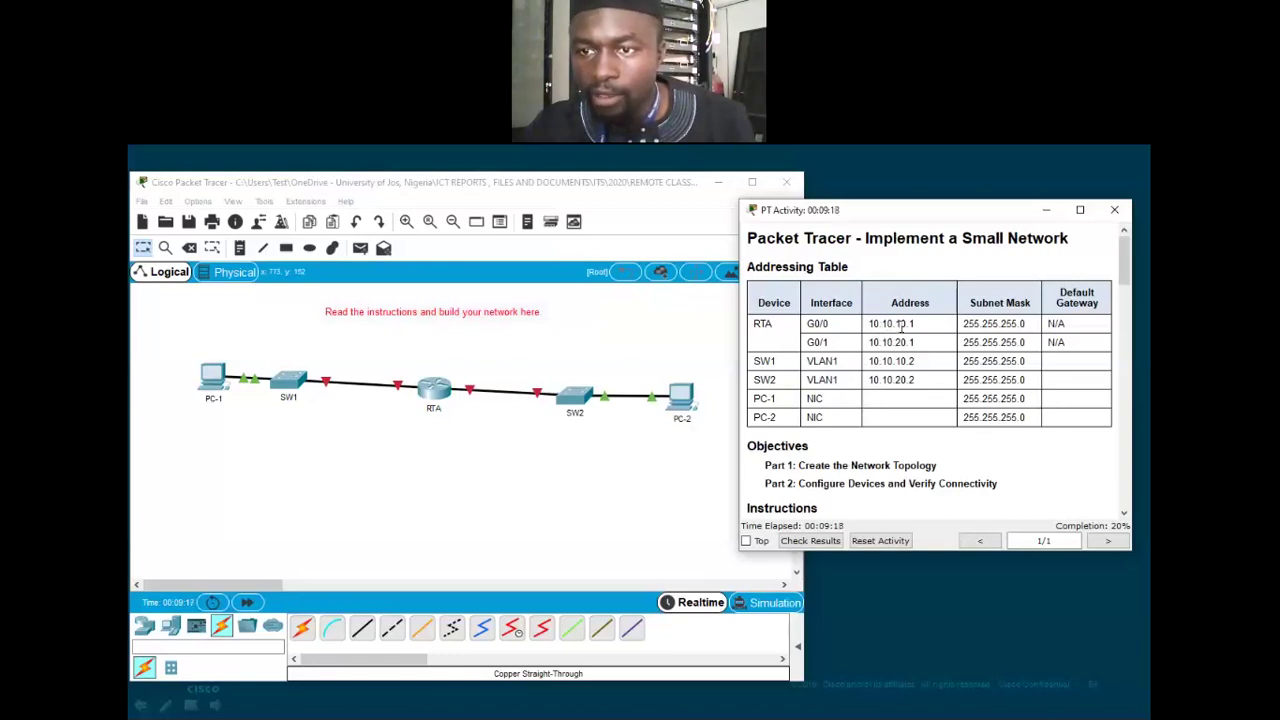
click(220, 385)
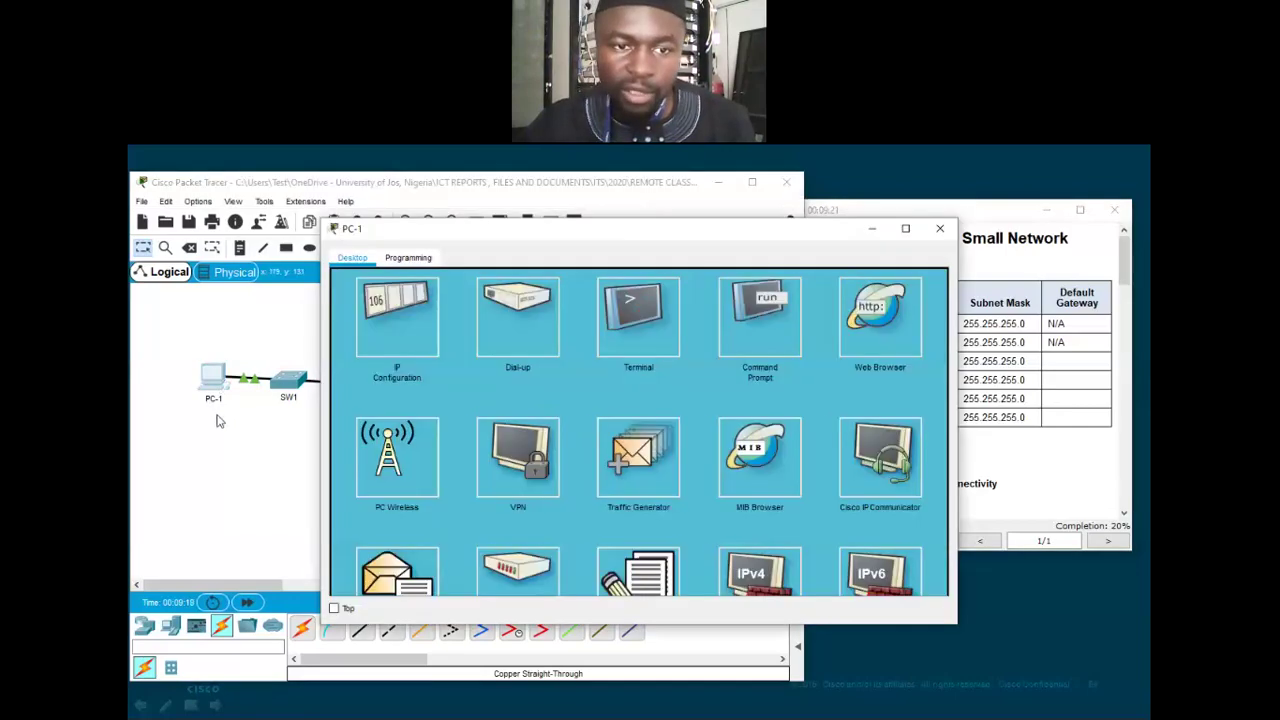
- Enter PC-1's IP 10.10.10.10 and a 255.255 mask, dismissing the invalid-subnet error
click(410, 312)
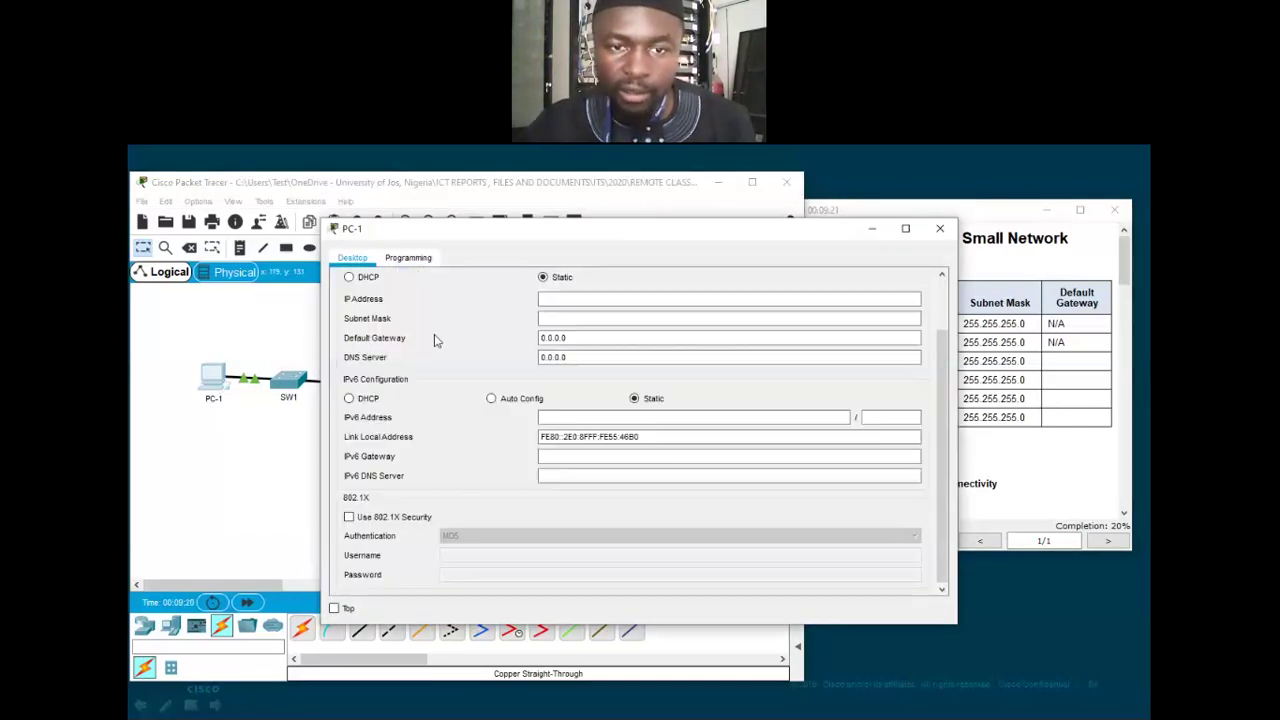
click(566, 301)
text(10)
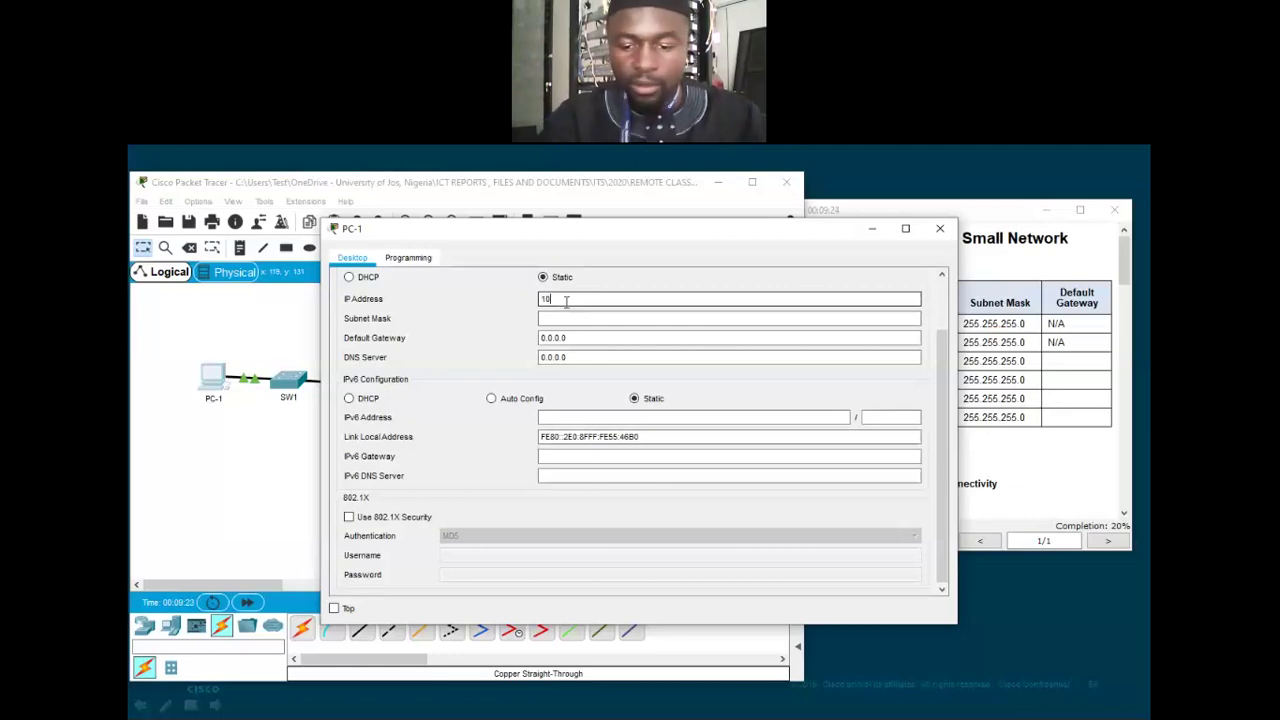
text(.10.10.10)
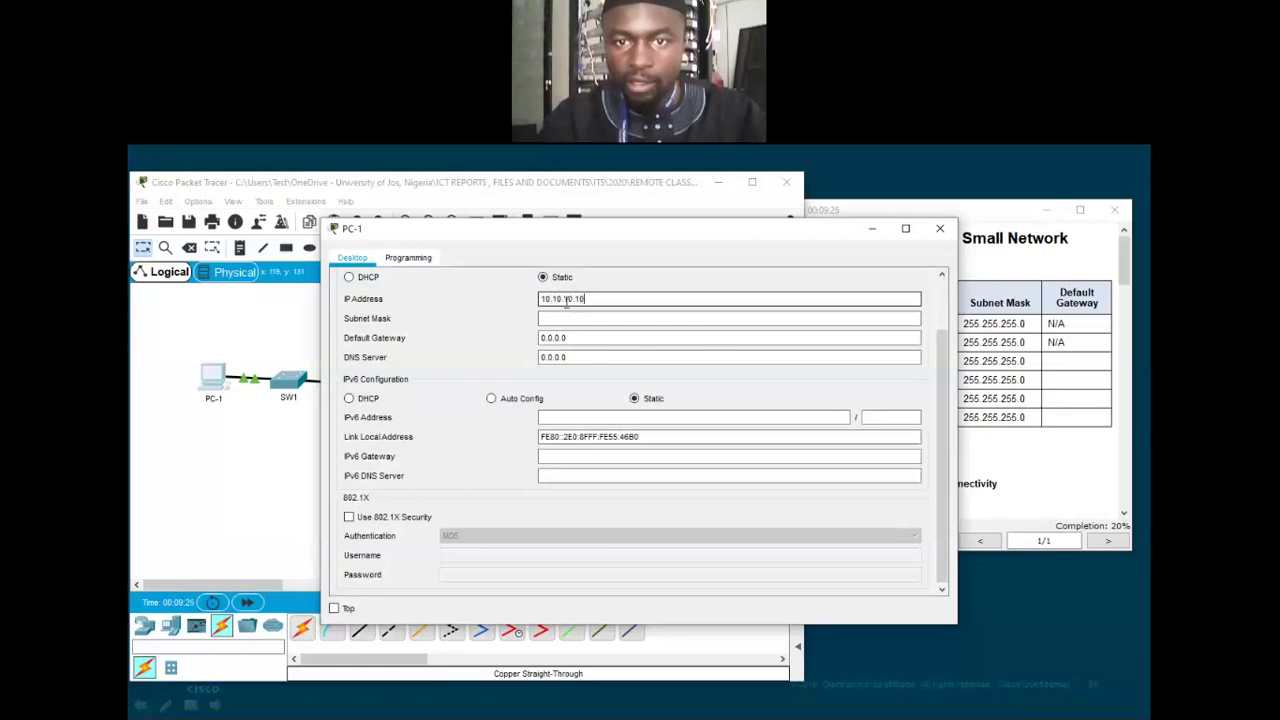
click(570, 318)
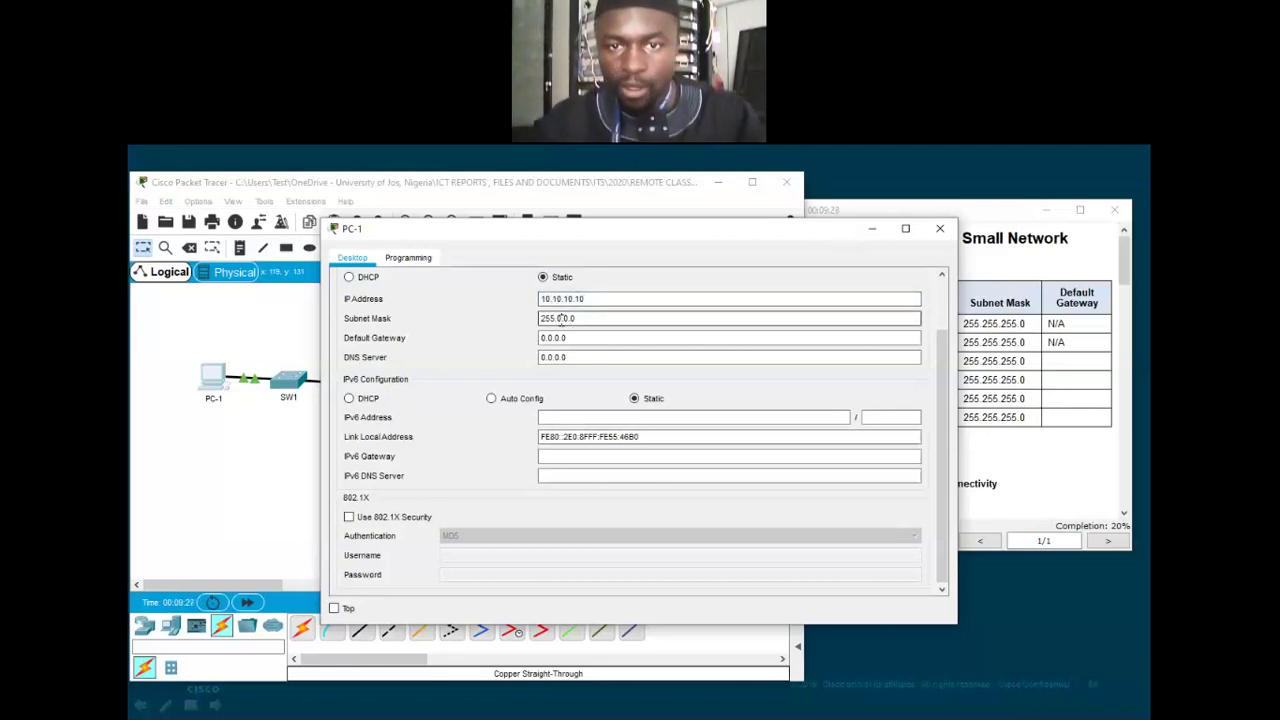
double_click(558, 318)
text(255.)
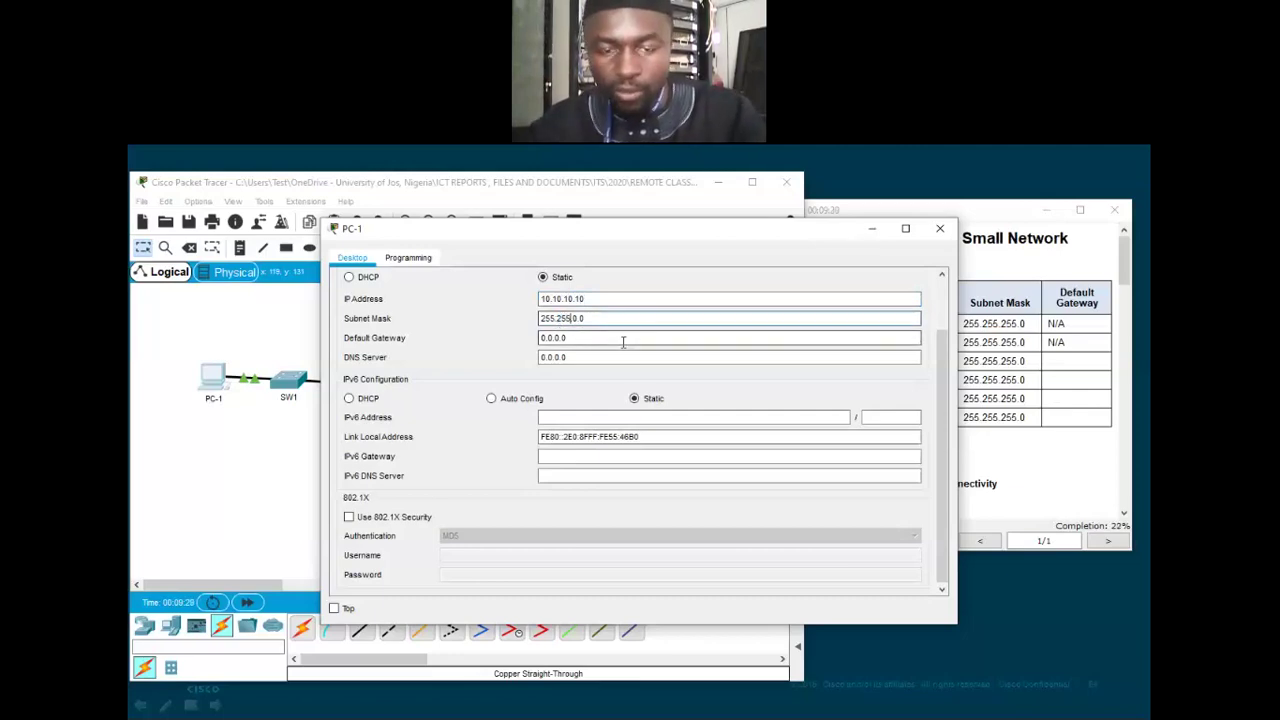
double_click(574, 318)
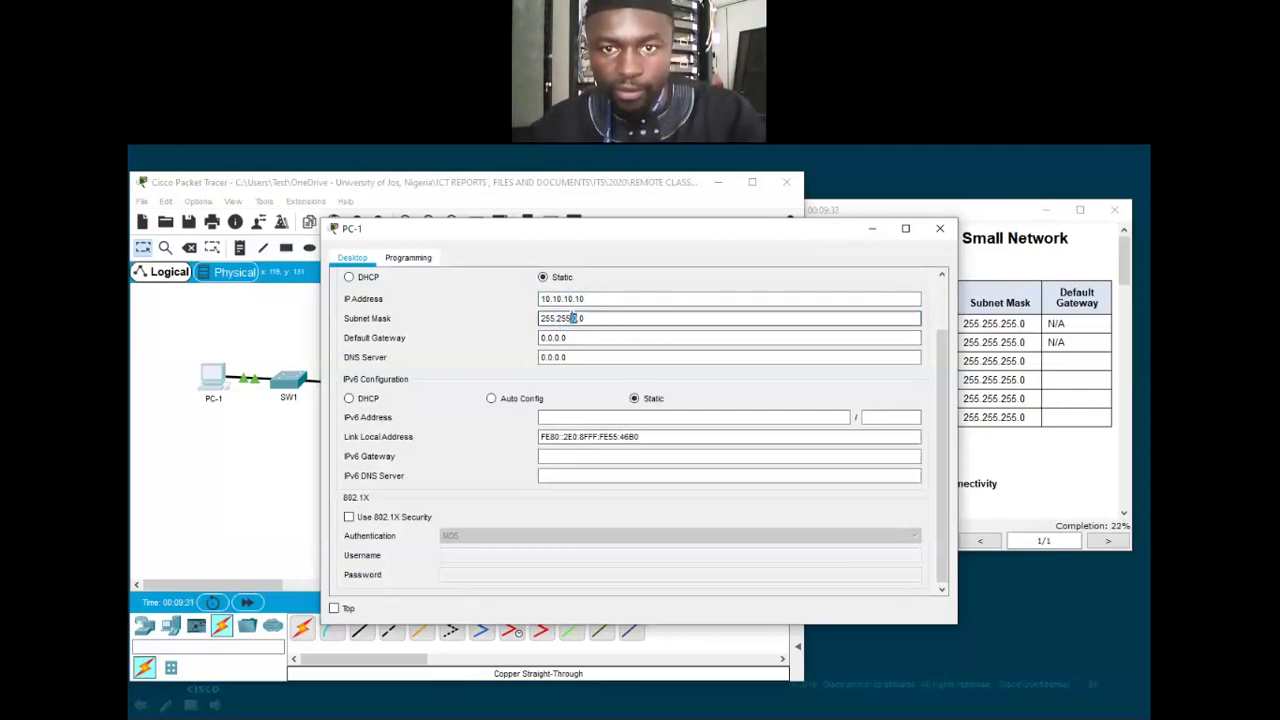
text(255.)
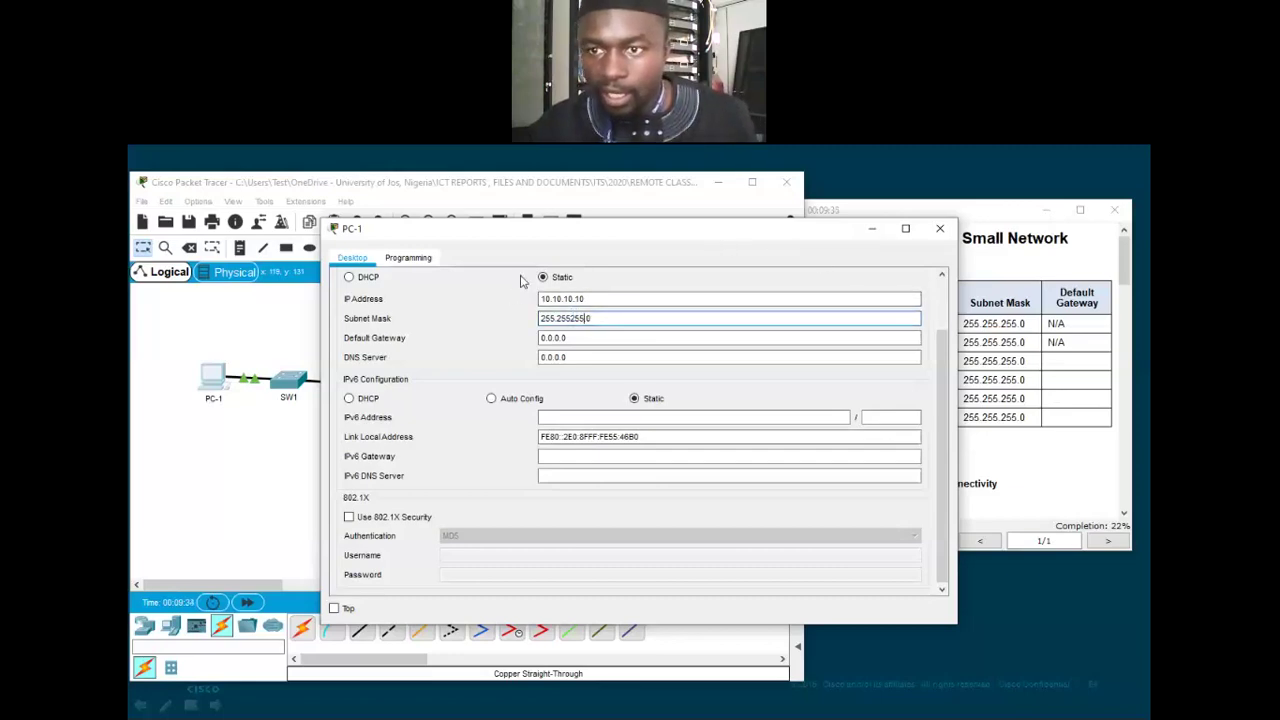
drag(590, 229, 465, 227)
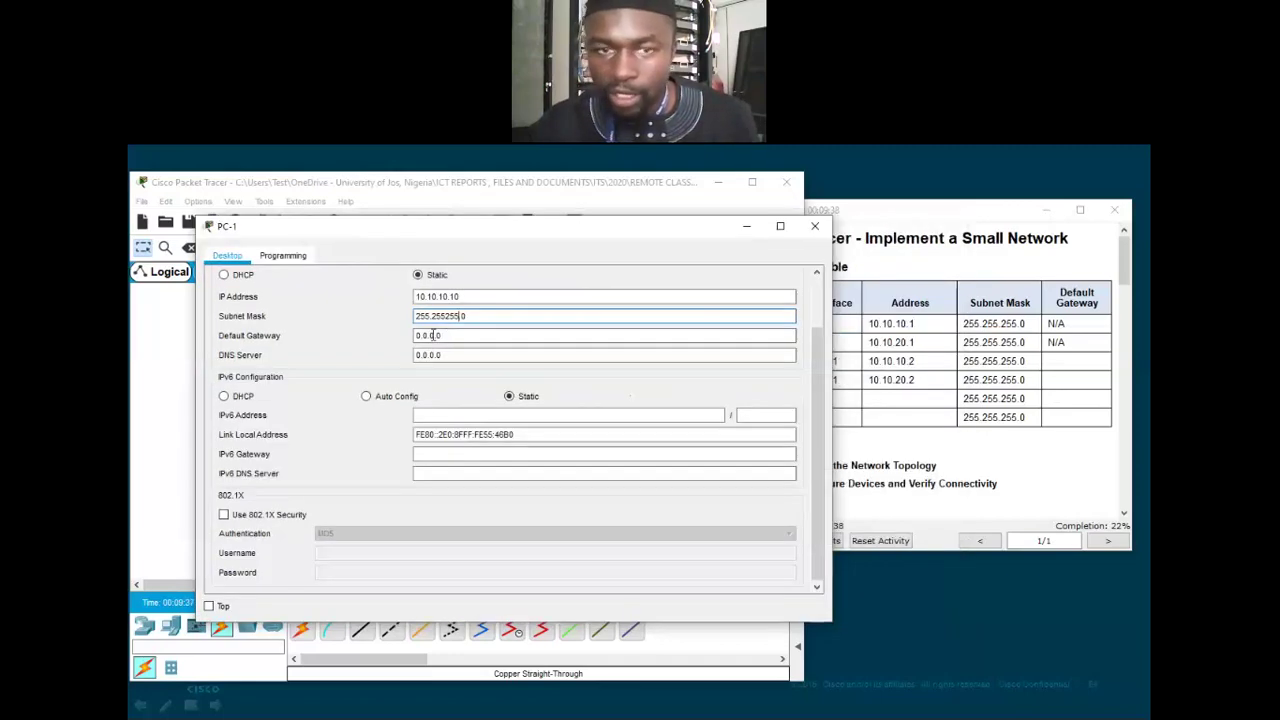
click(473, 340)
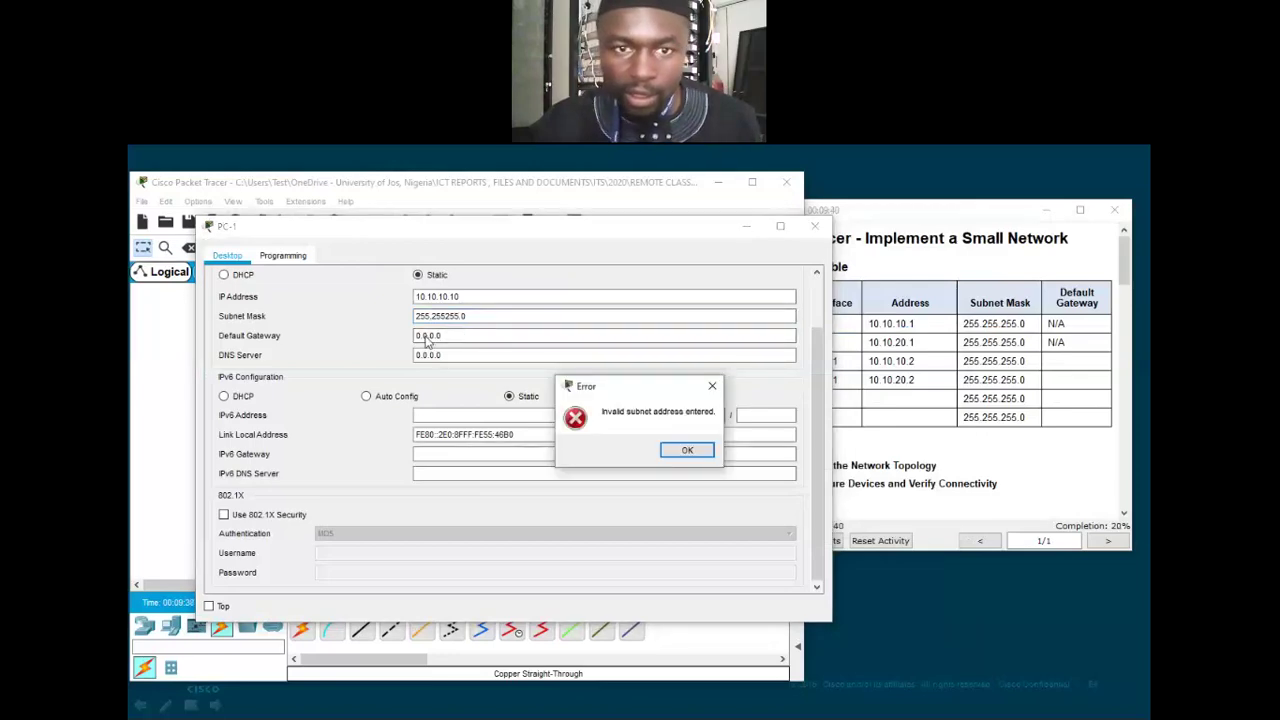
click(687, 450)
- Re-enter PC-1's IP 10.10.10.10, mask 255.255.255.0 and gateway 10.10.10.1, then close the window
click(456, 297)
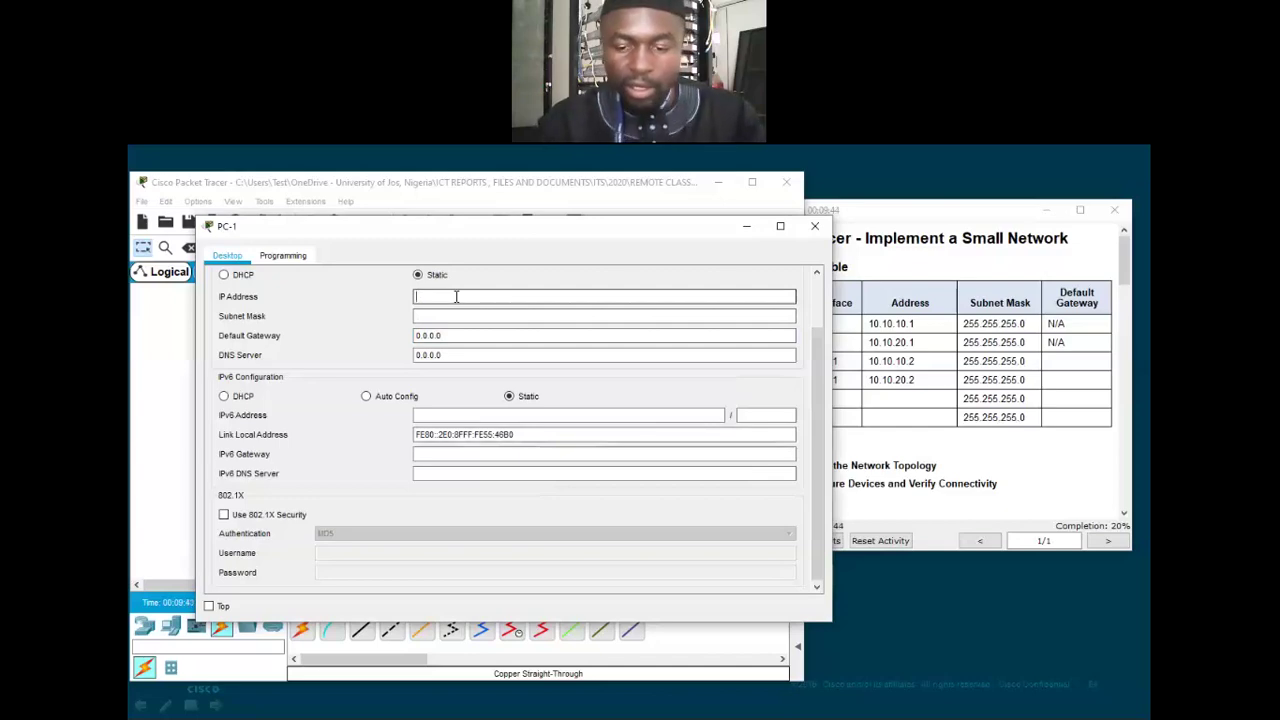
text(10.10.10.10)
click(456, 316)
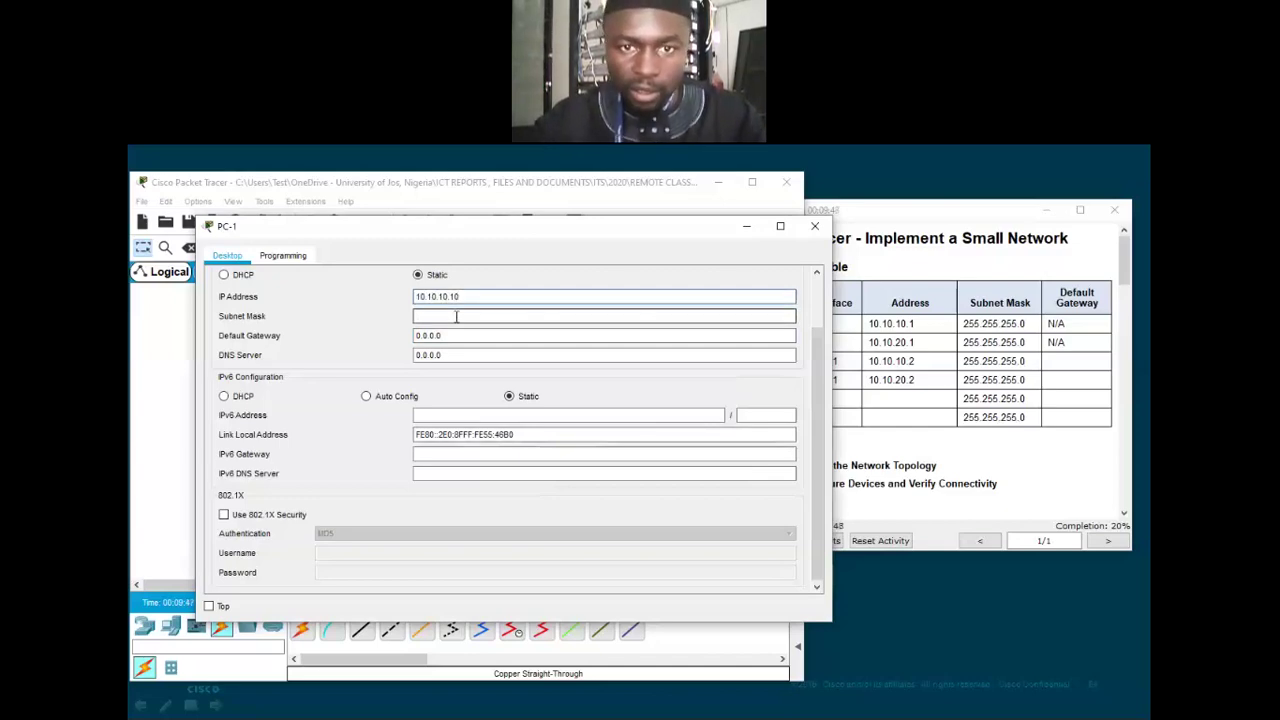
key(BackSpace)
key(BackSpace)
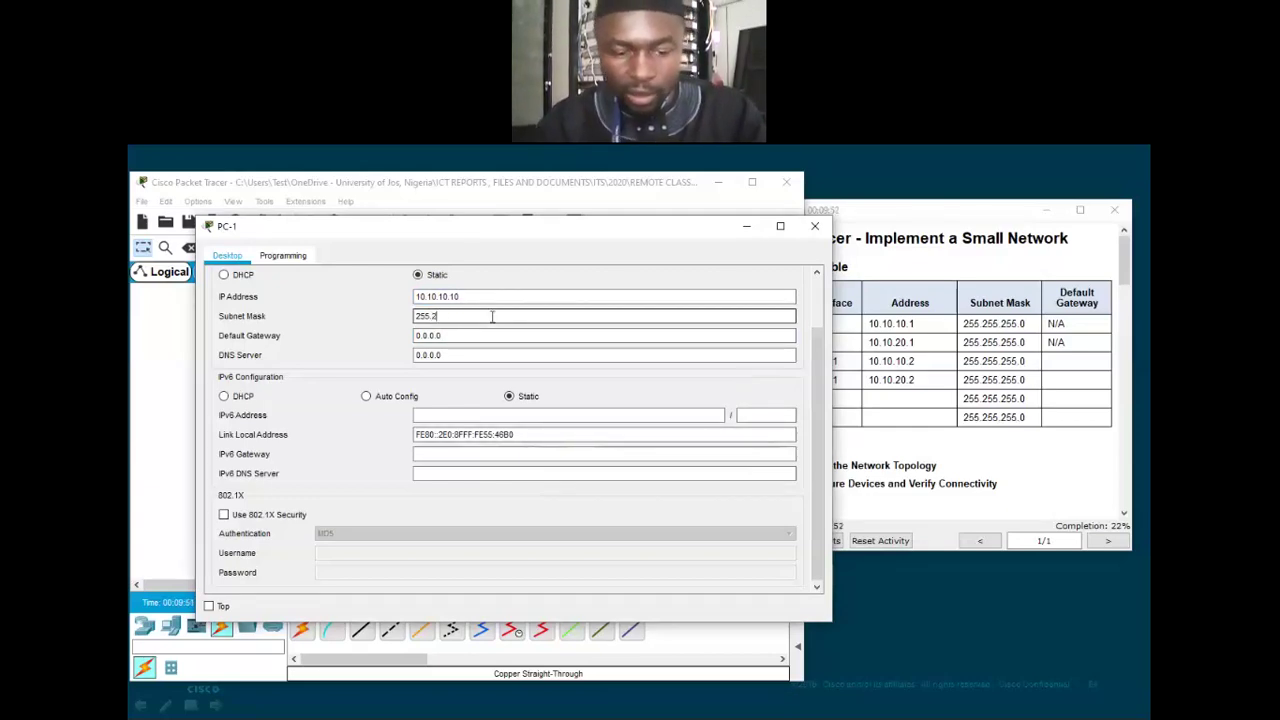
text(255.255.0)
click(484, 330)
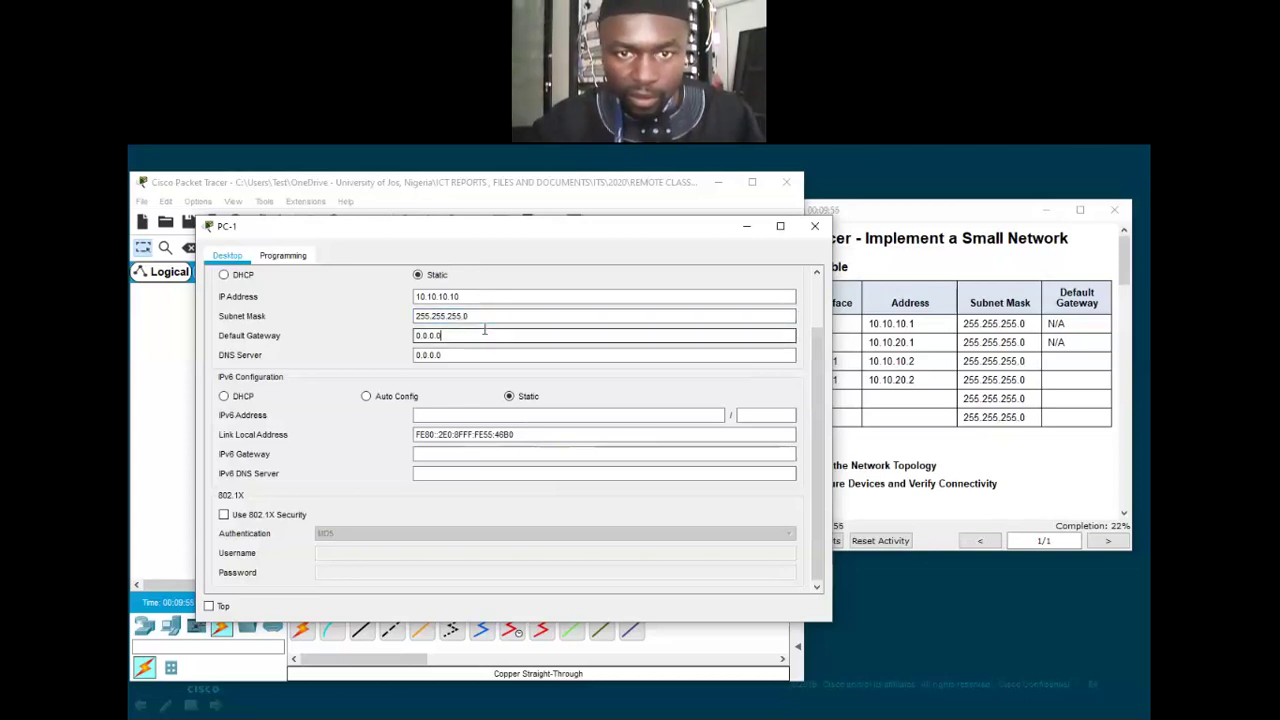
key(BackSpace)
key(BackSpace)
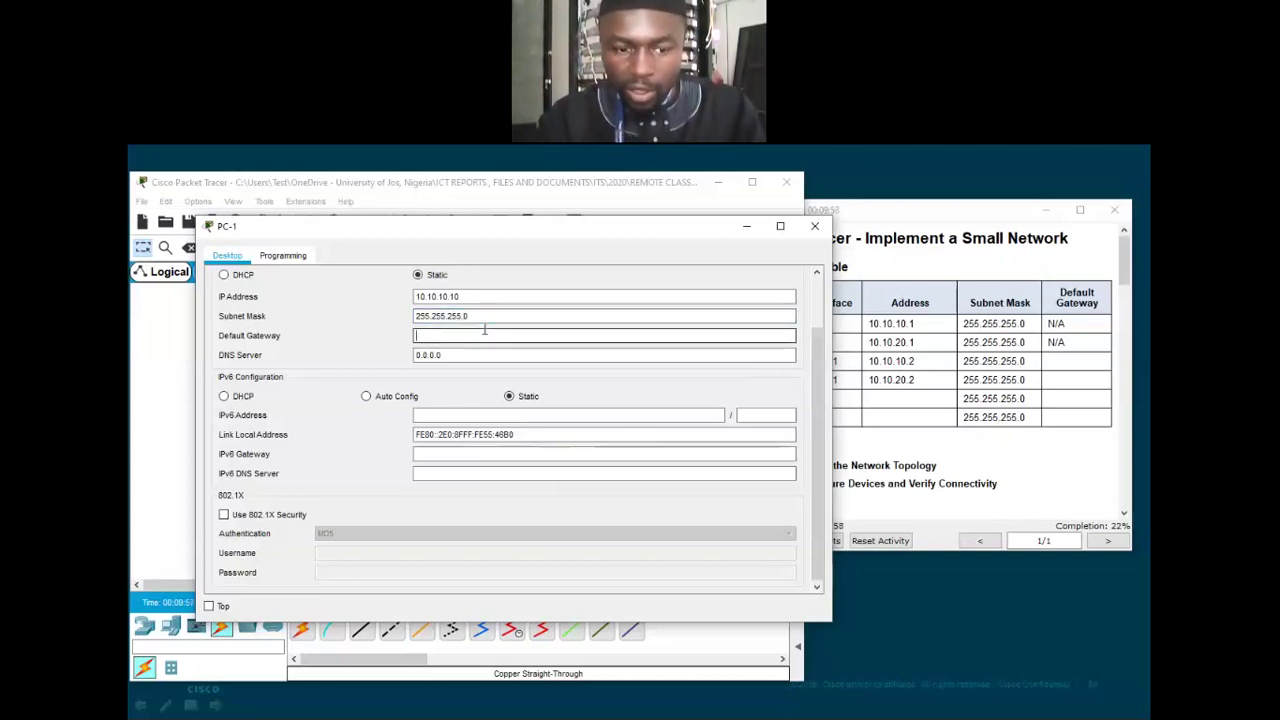
text(10.10.10.1)
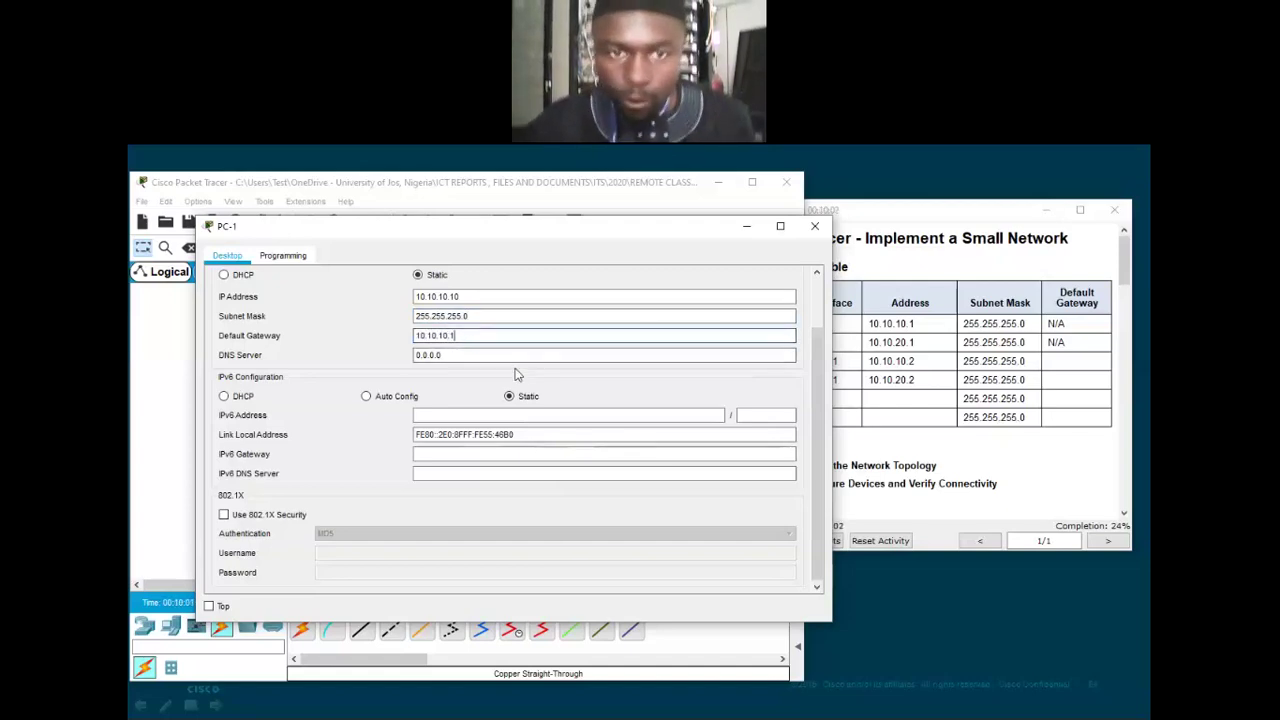
key(Tab)
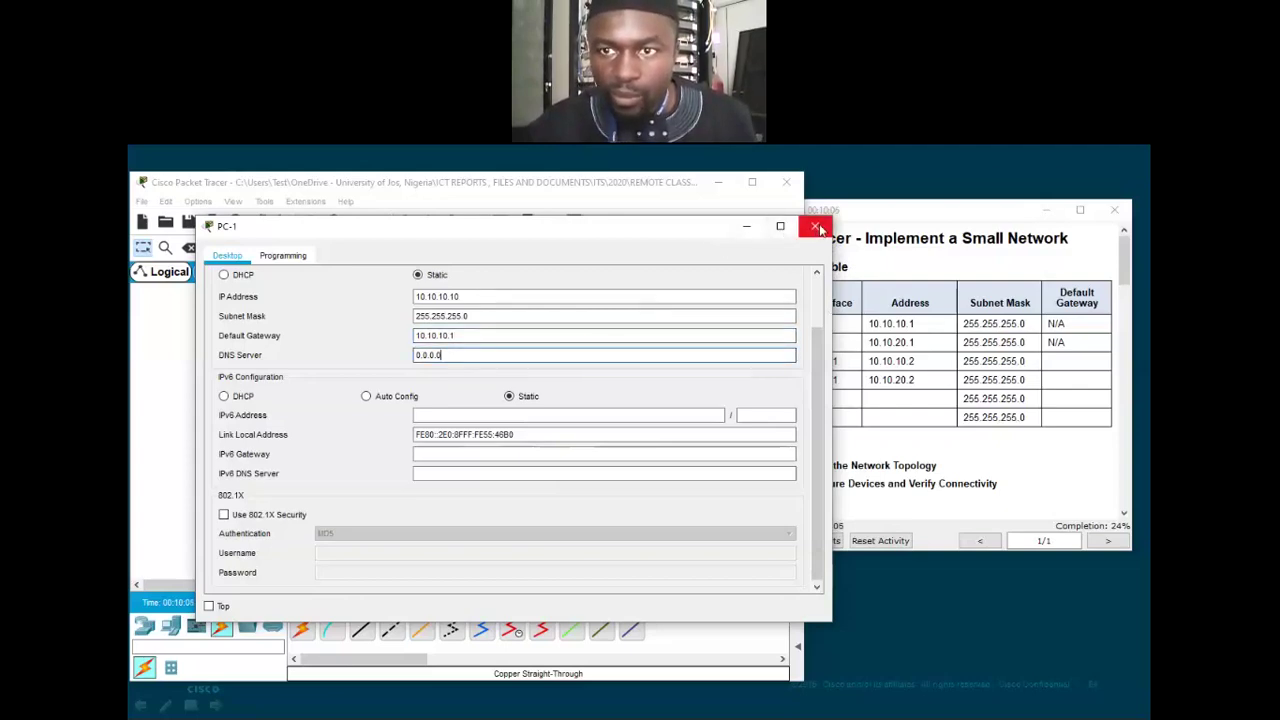
click(815, 226)
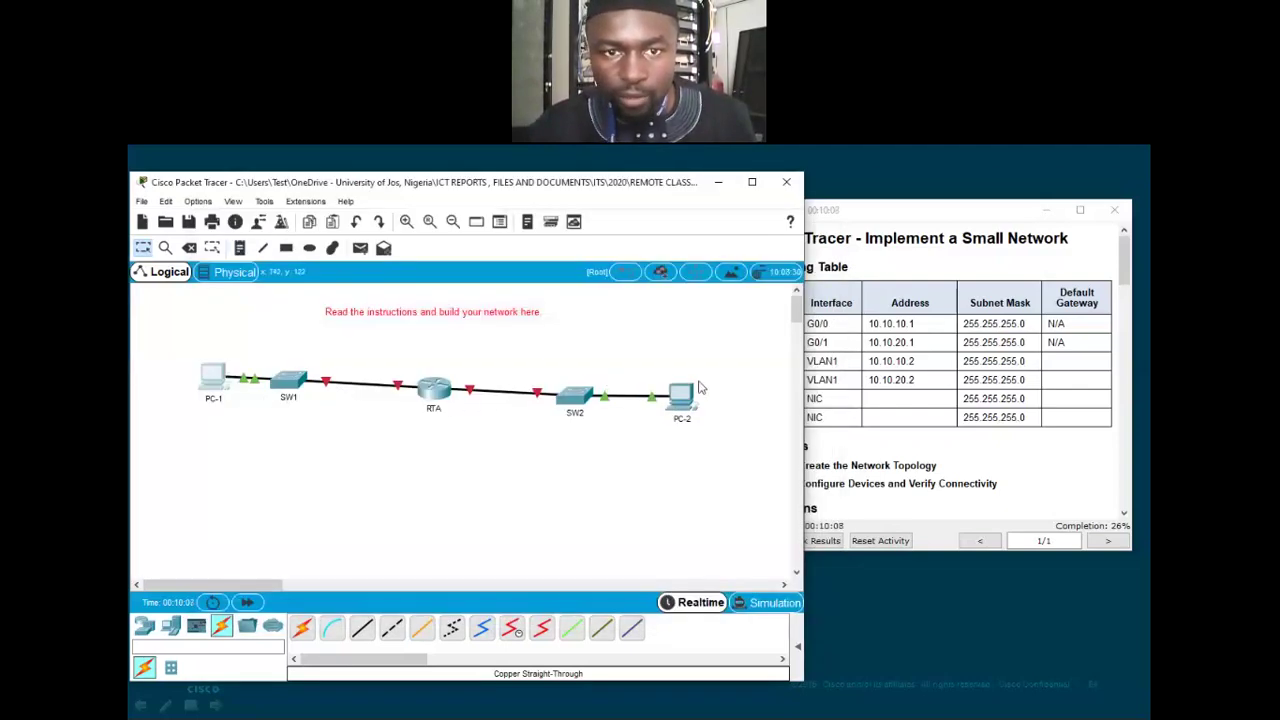
- Open PC-2's IP Configuration and enter the address 10.10.20.10
mouse_move(684, 400)
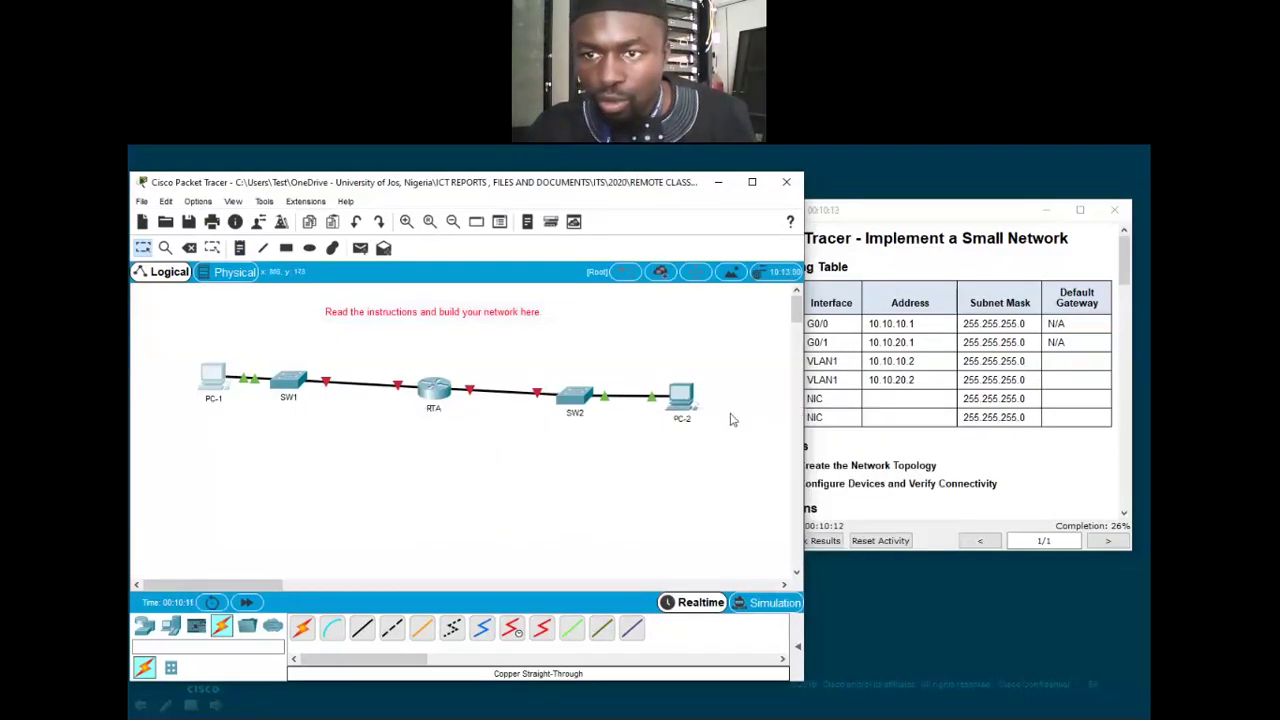
click(684, 398)
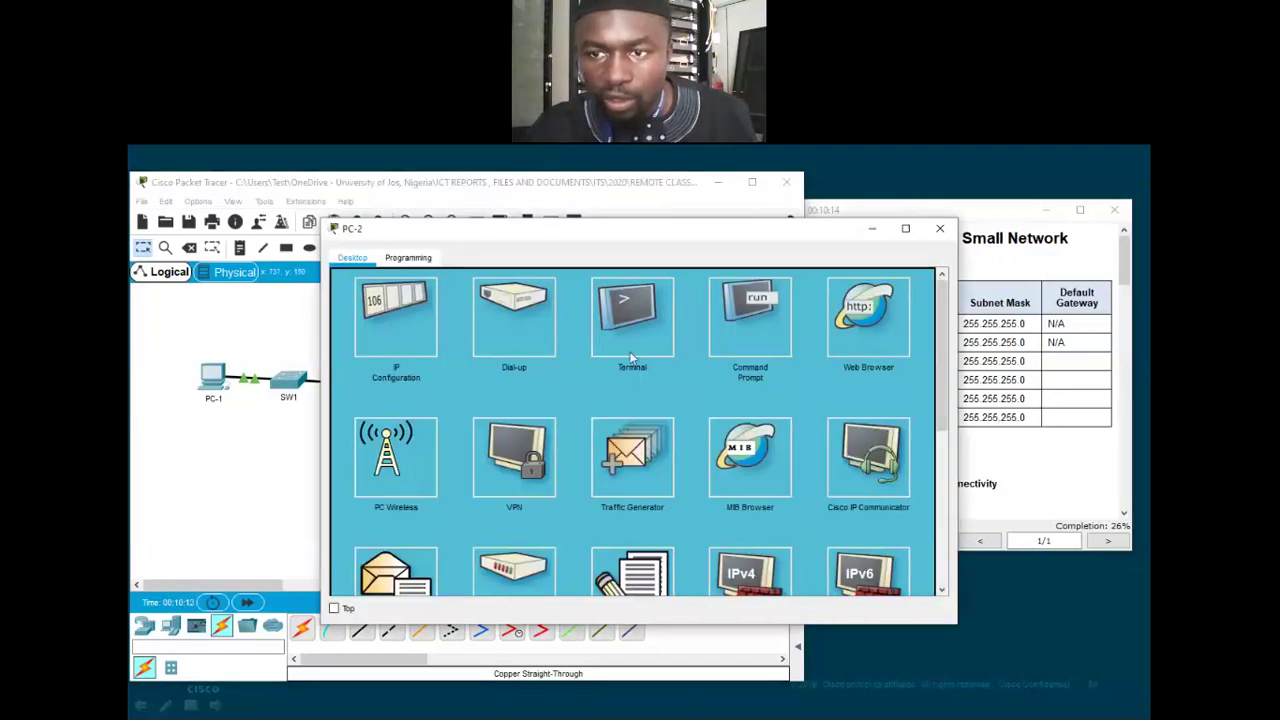
click(368, 314)
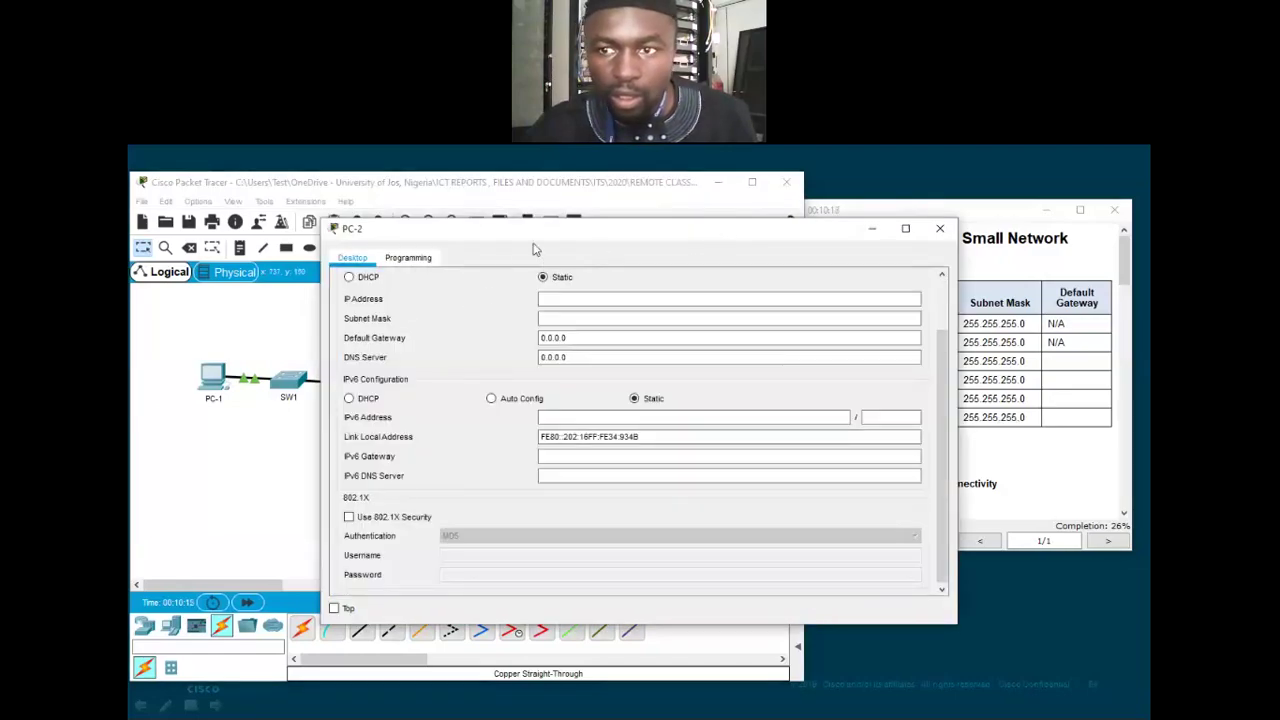
drag(537, 238, 374, 254)
click(403, 316)
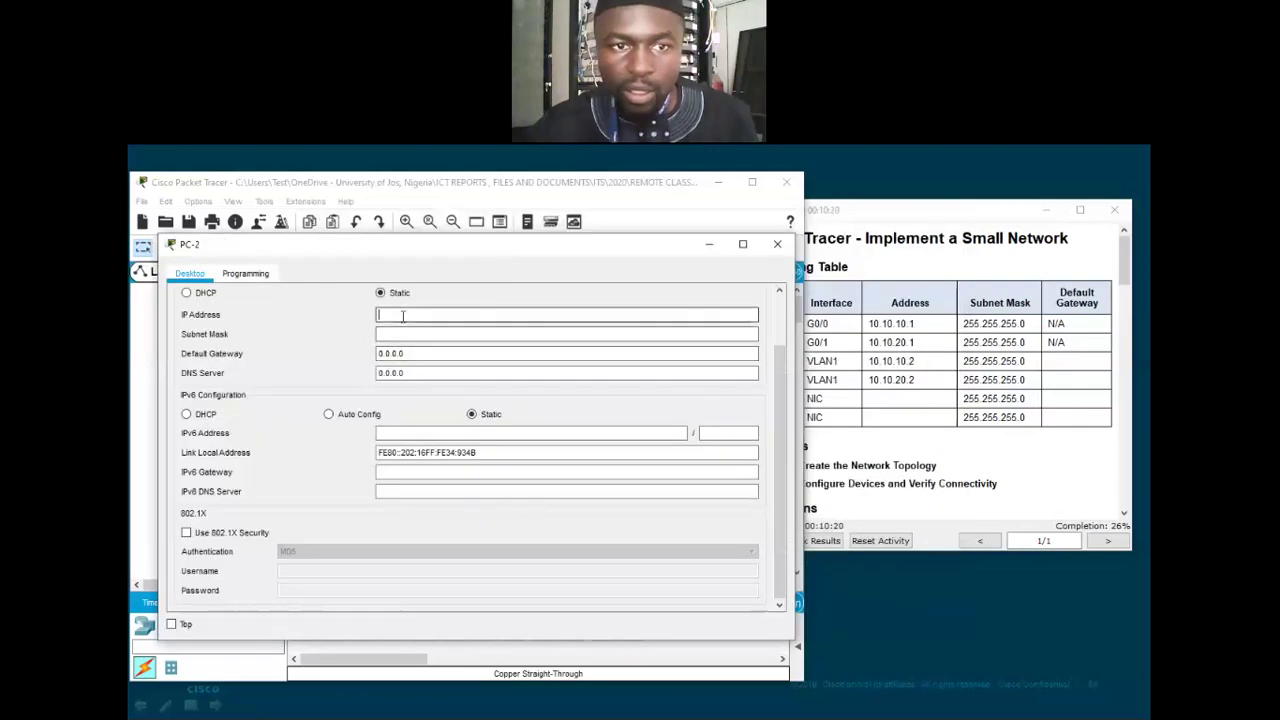
text(10.10.)
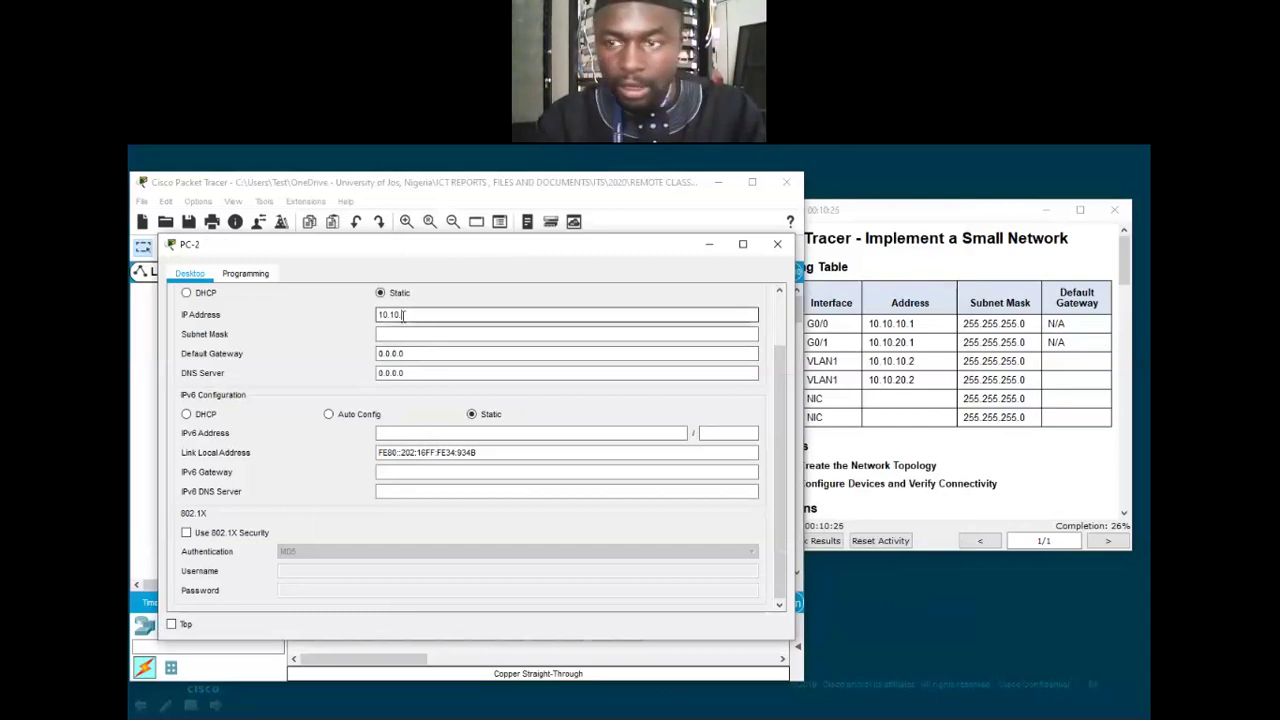
text(20.10)
- Set PC-2's subnet mask to 255.255.255.0 and default gateway to 10.10.20.1
click(409, 334)
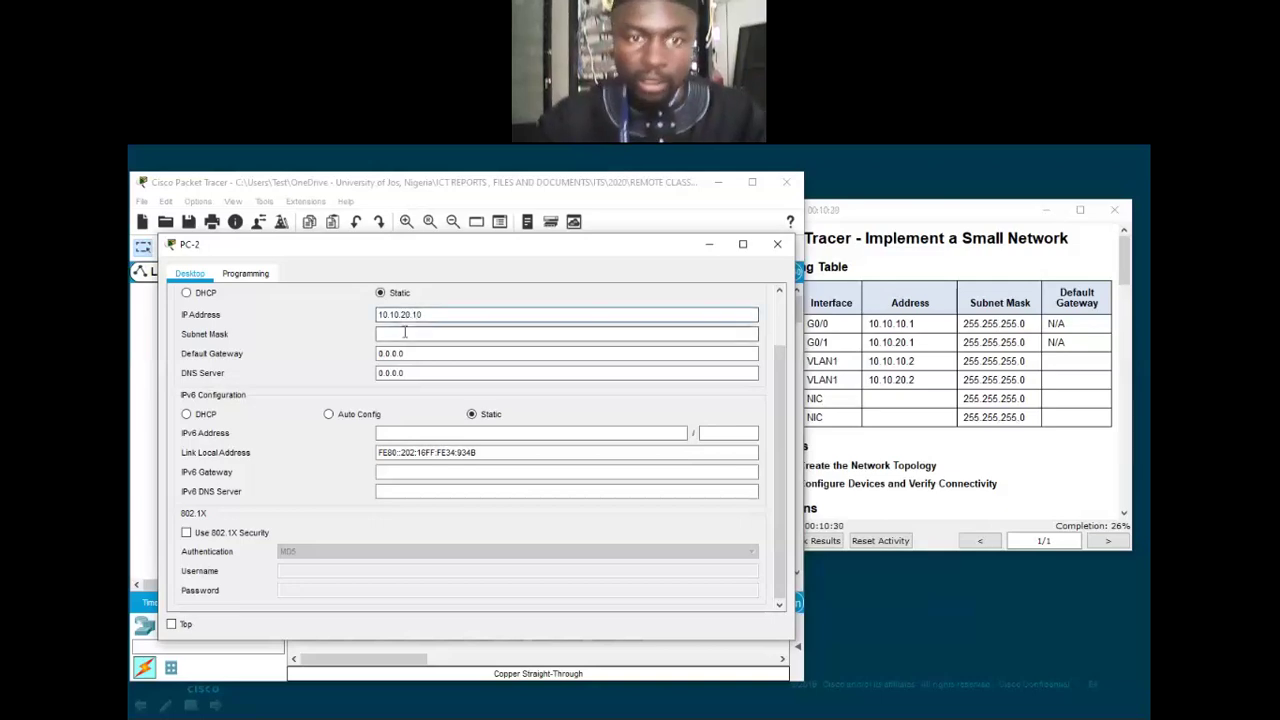
drag(418, 334, 395, 334)
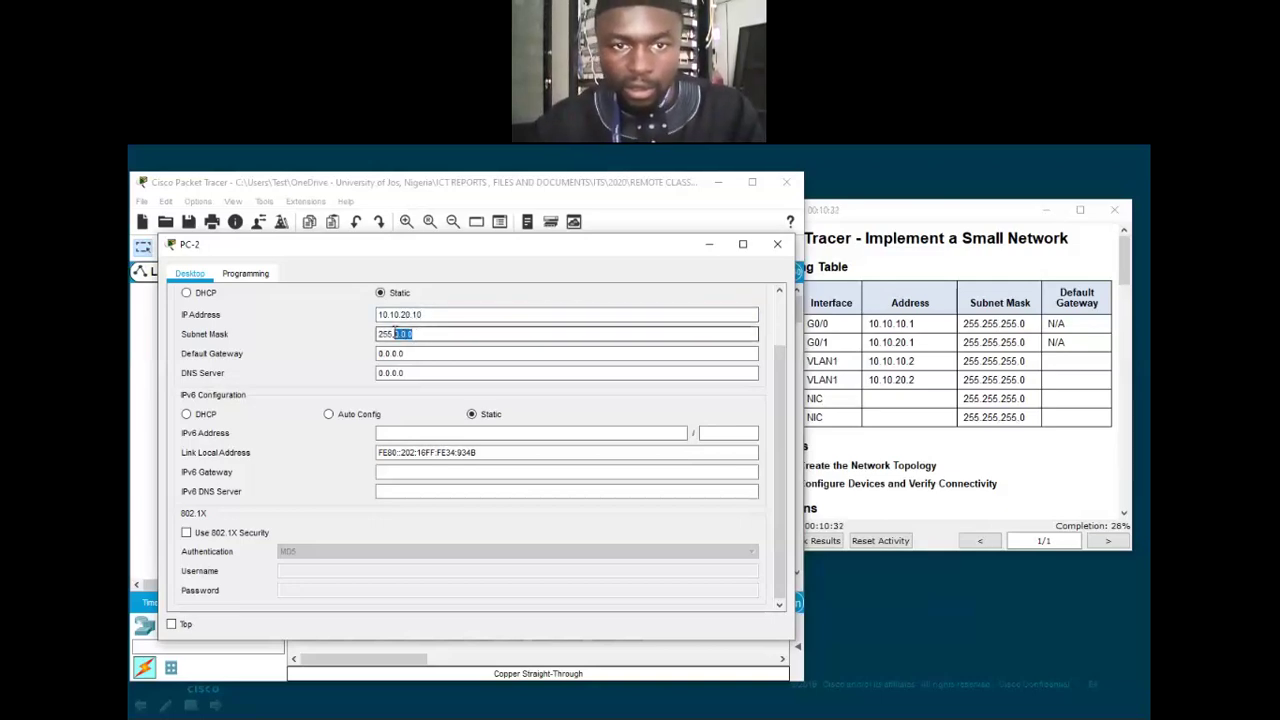
text(255)
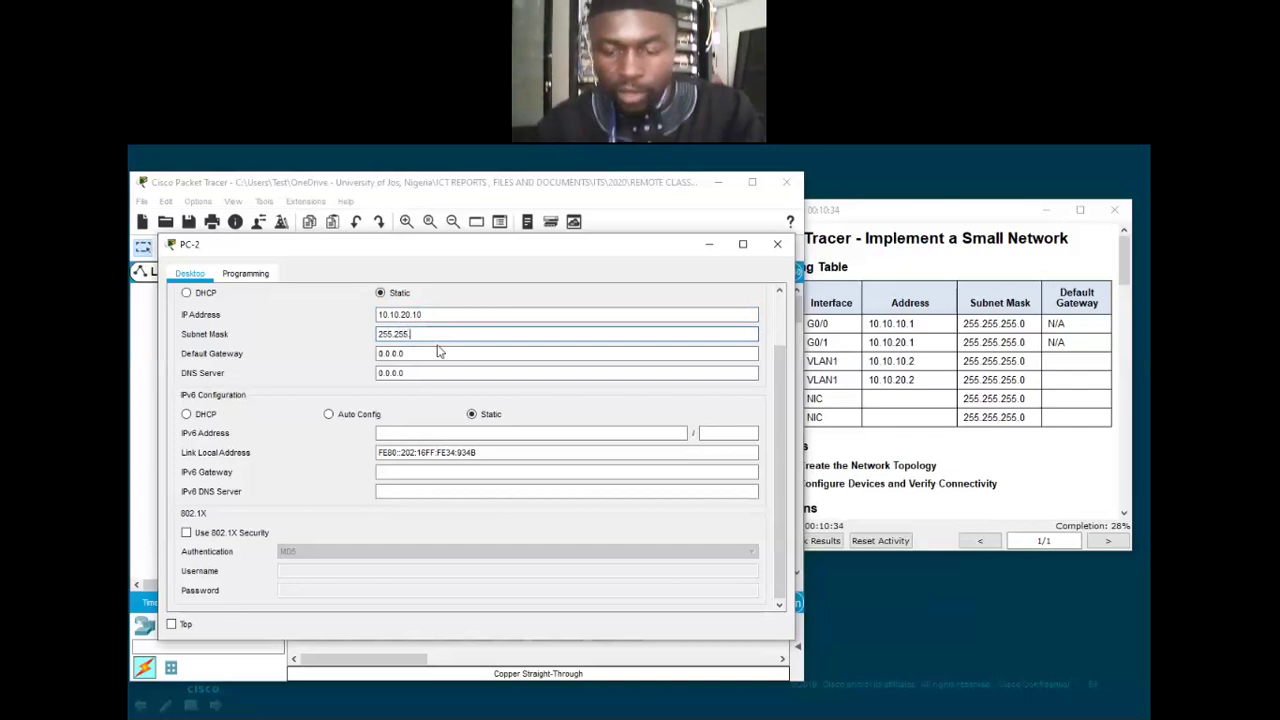
text(.255.0)
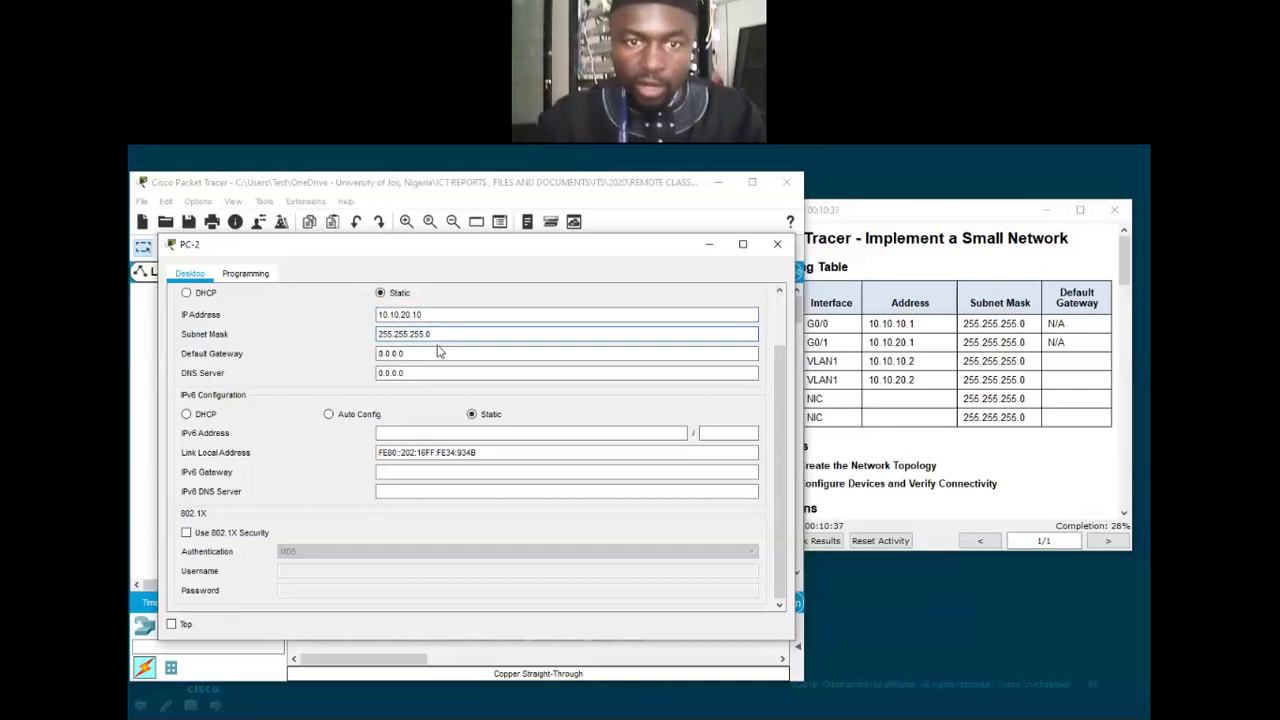
click(437, 355)
double_click(437, 355)
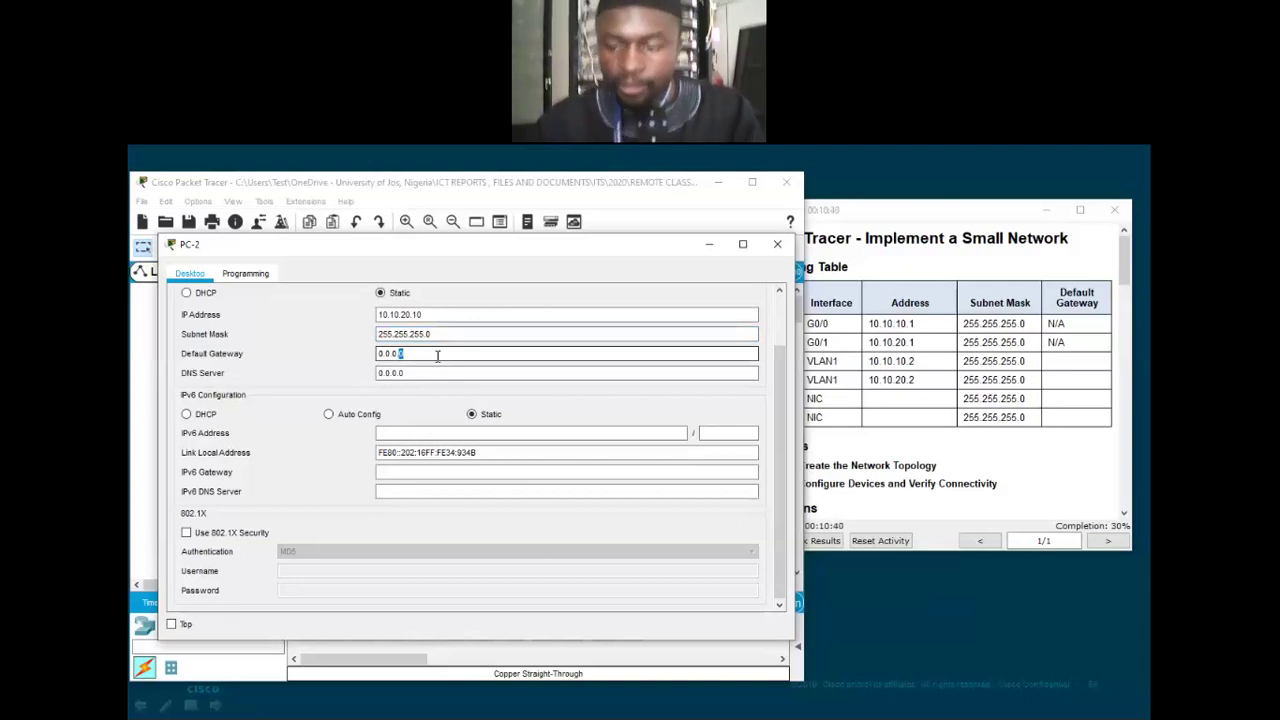
text(10.10.)
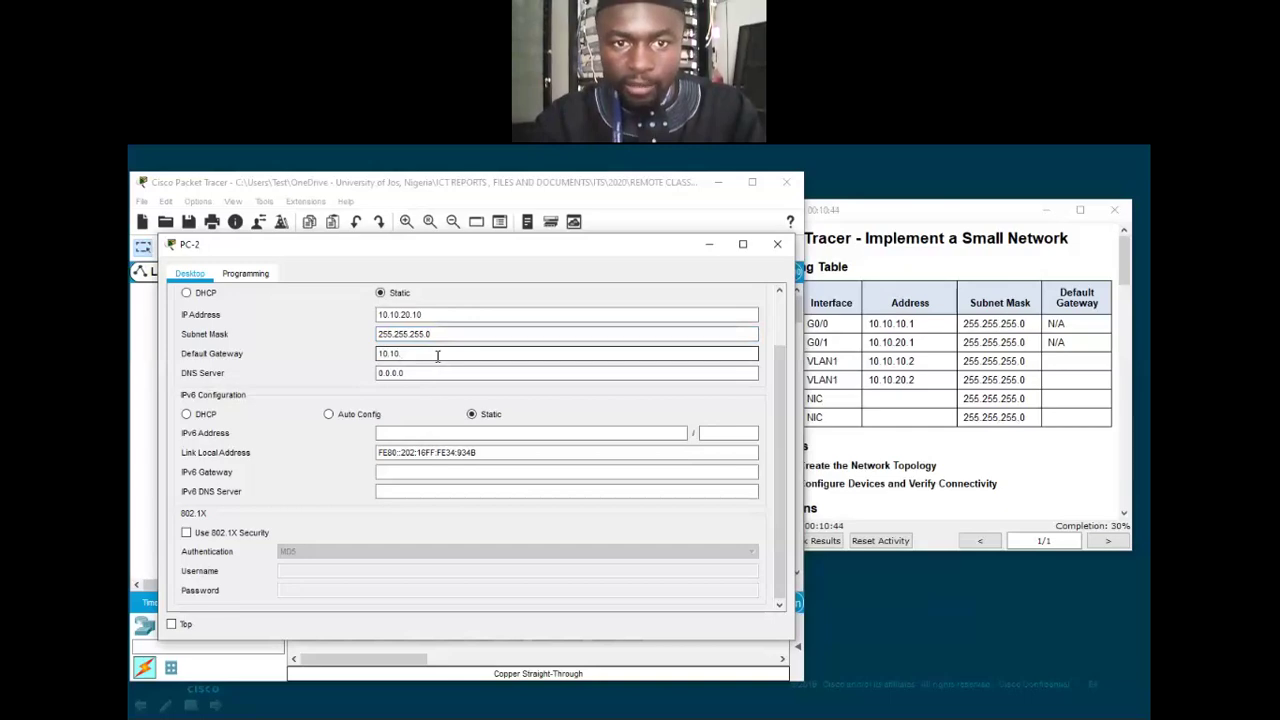
text(20)
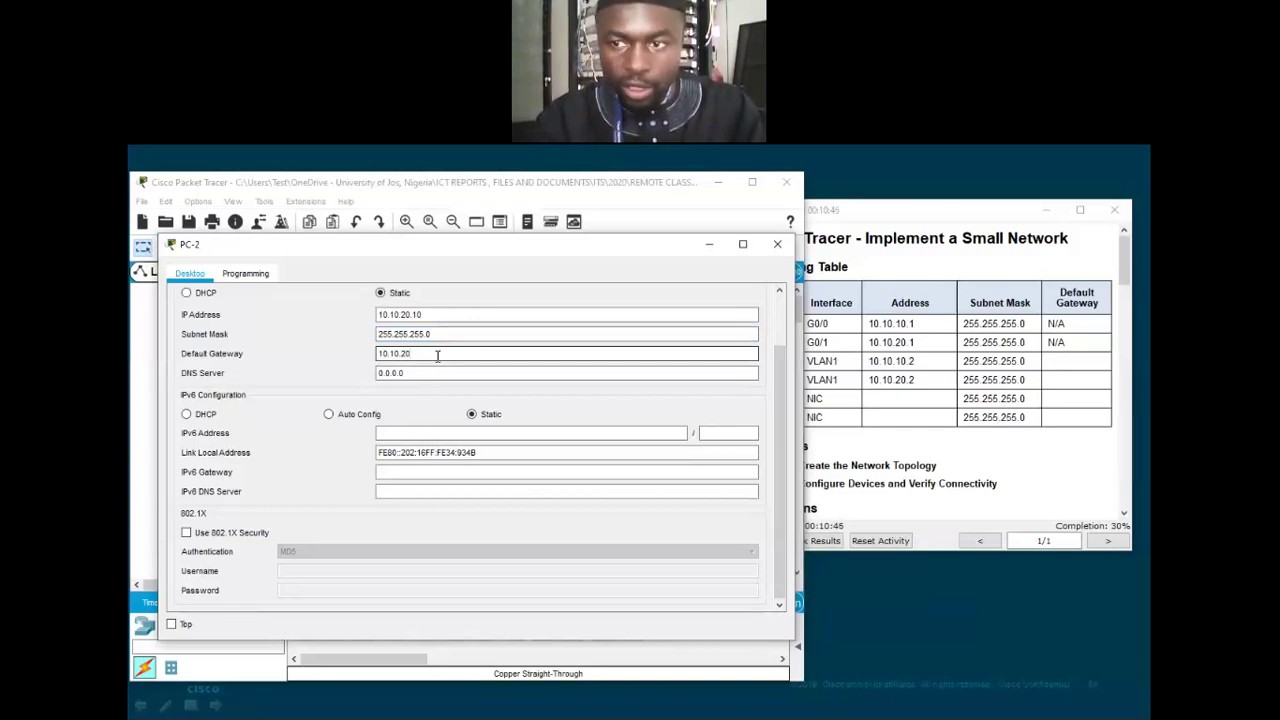
text(.1)
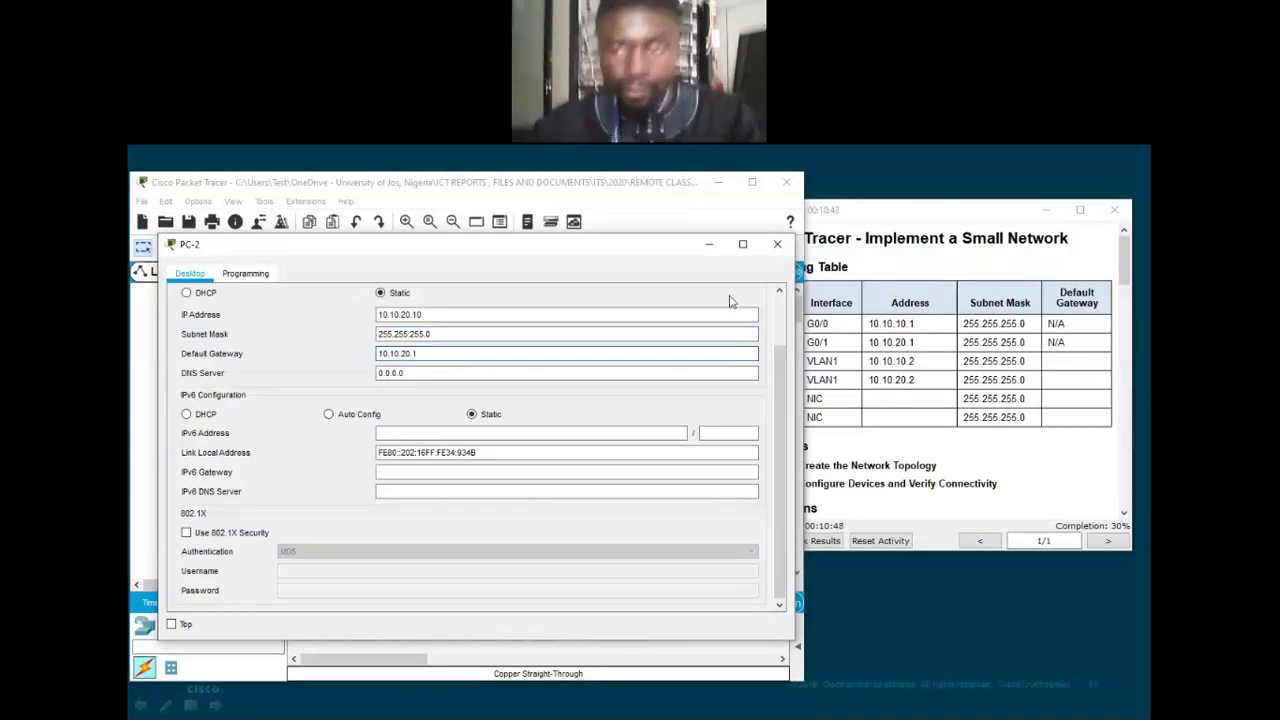
click(488, 373)
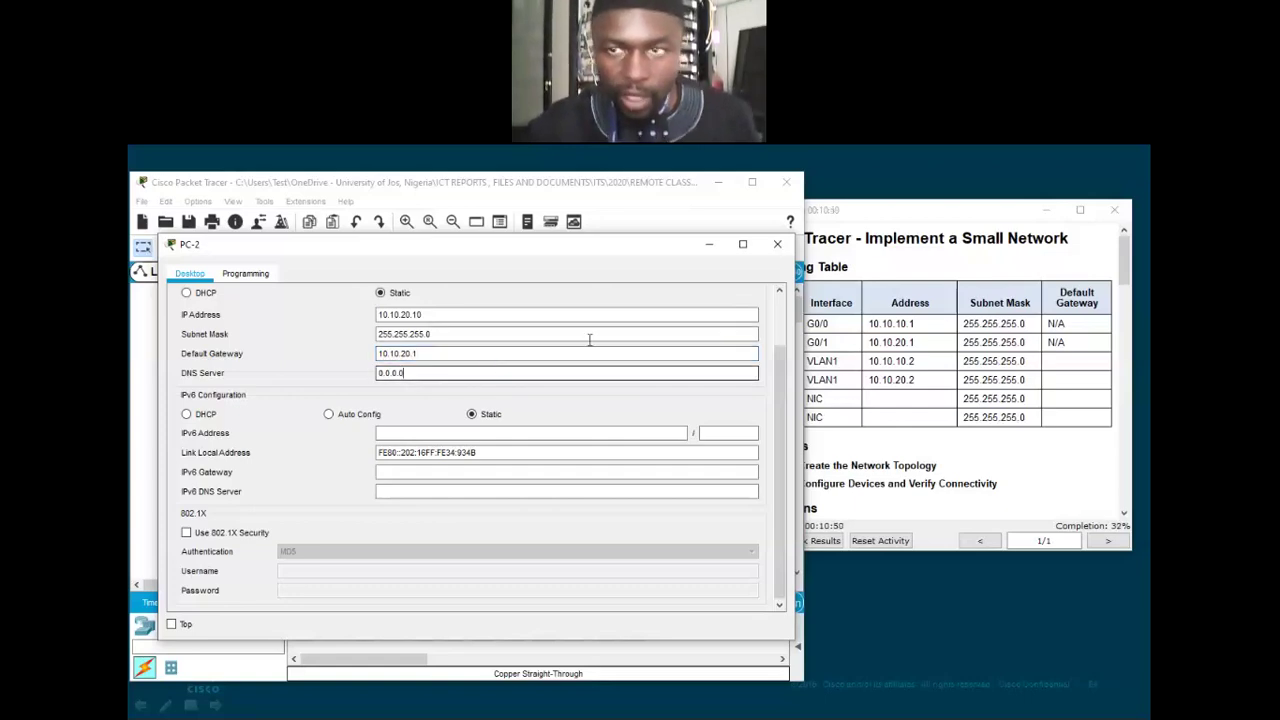
- Close PC-2's window, check the addressing table, and open router RTA's CLI
click(777, 244)
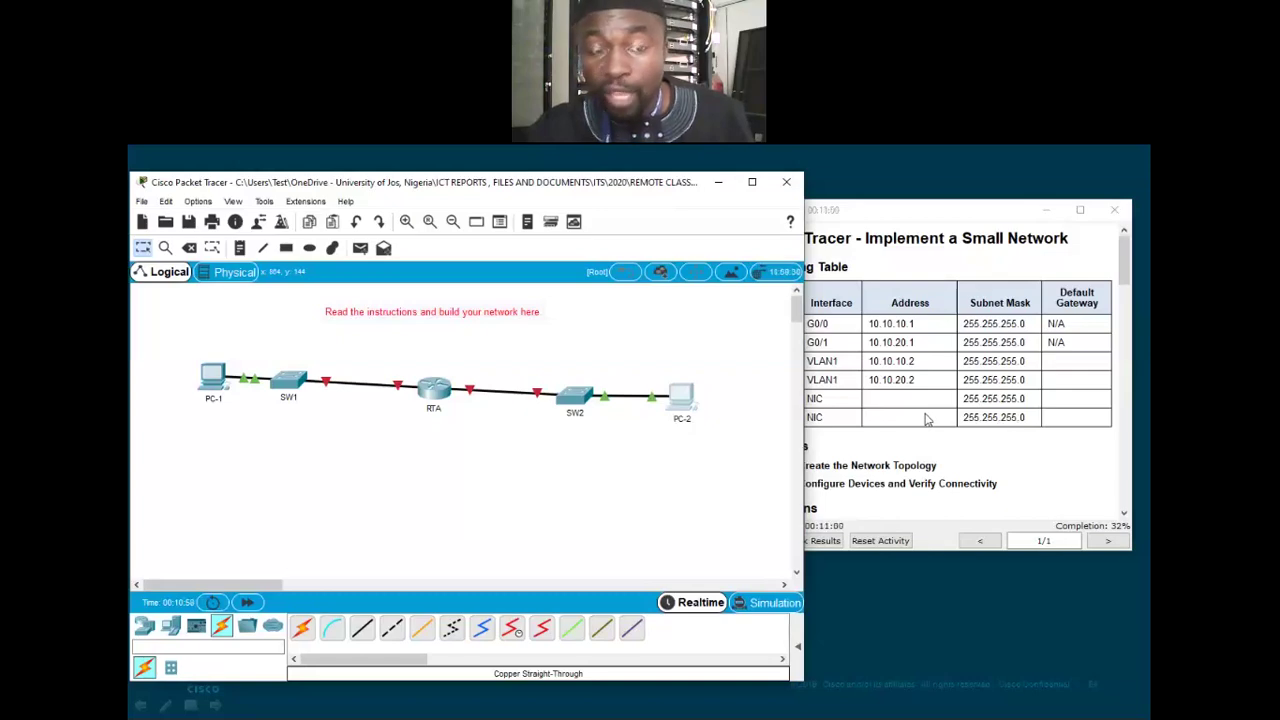
click(928, 418)
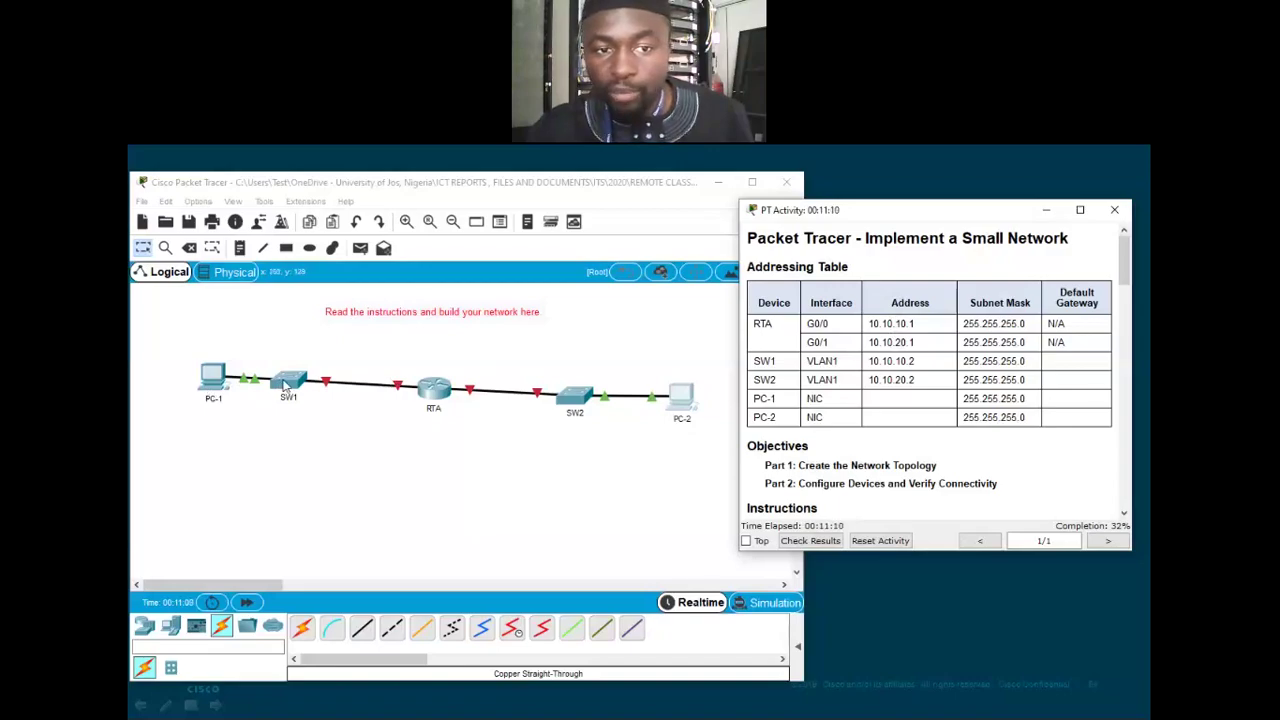
click(440, 397)
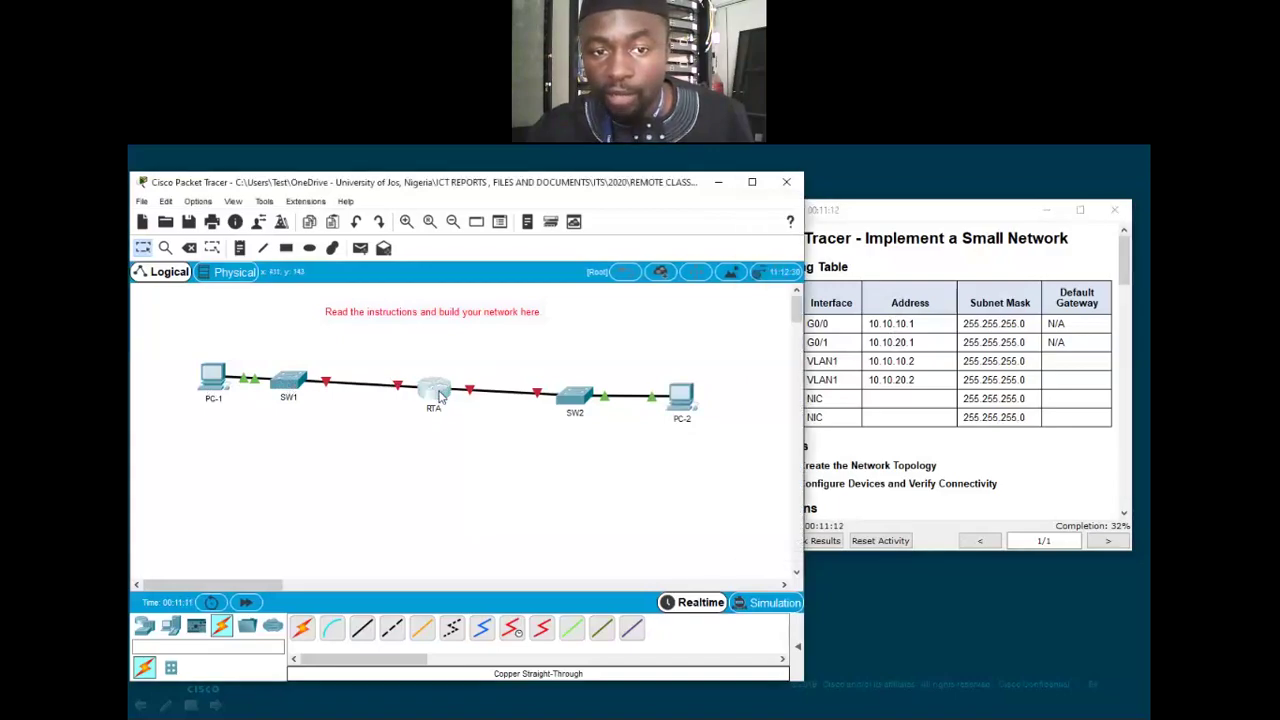
click(440, 397)
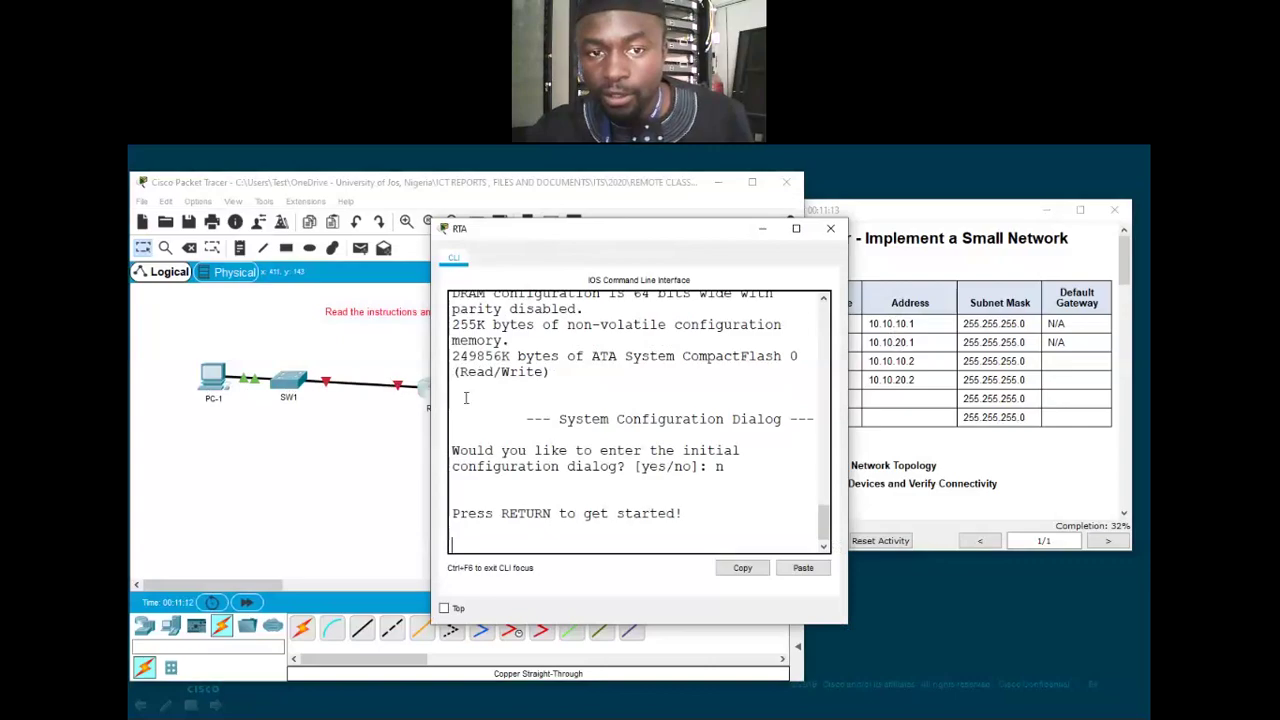
- Enter privileged and global configuration mode on RTA with en and config t
click(475, 488)
key(Return)
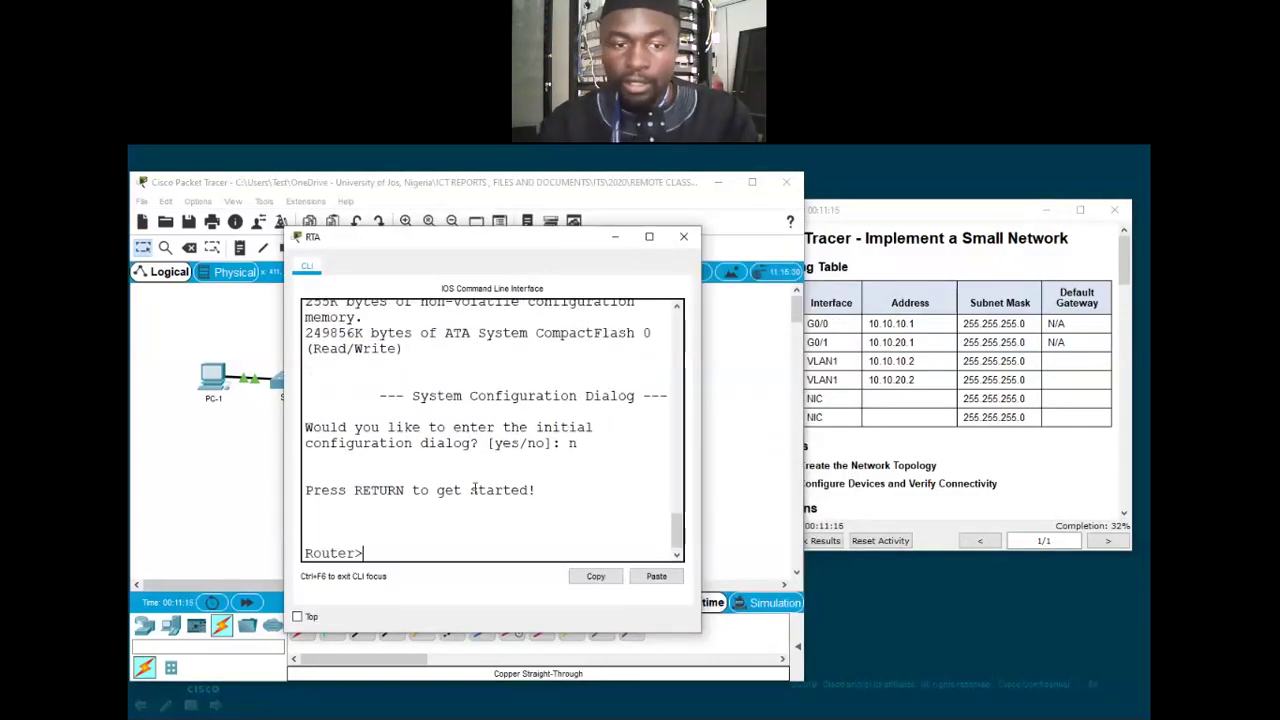
text(en)
key(Return)
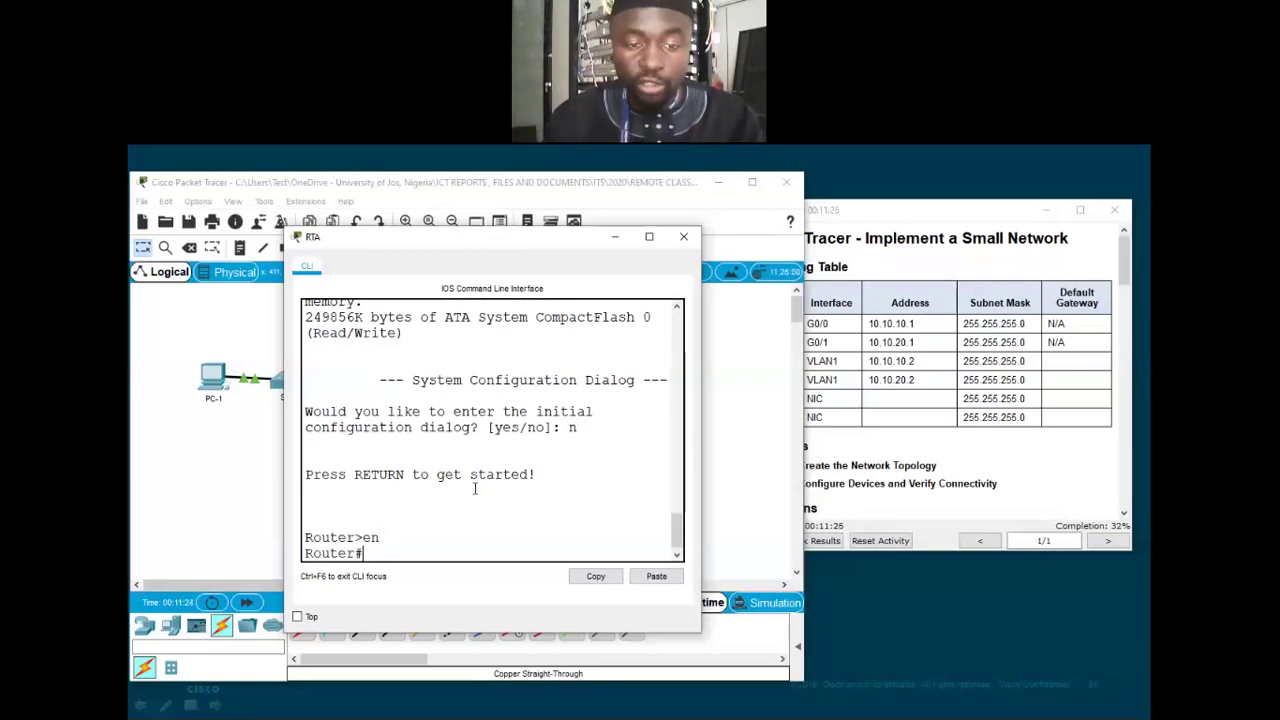
text(config t)
key(Return)
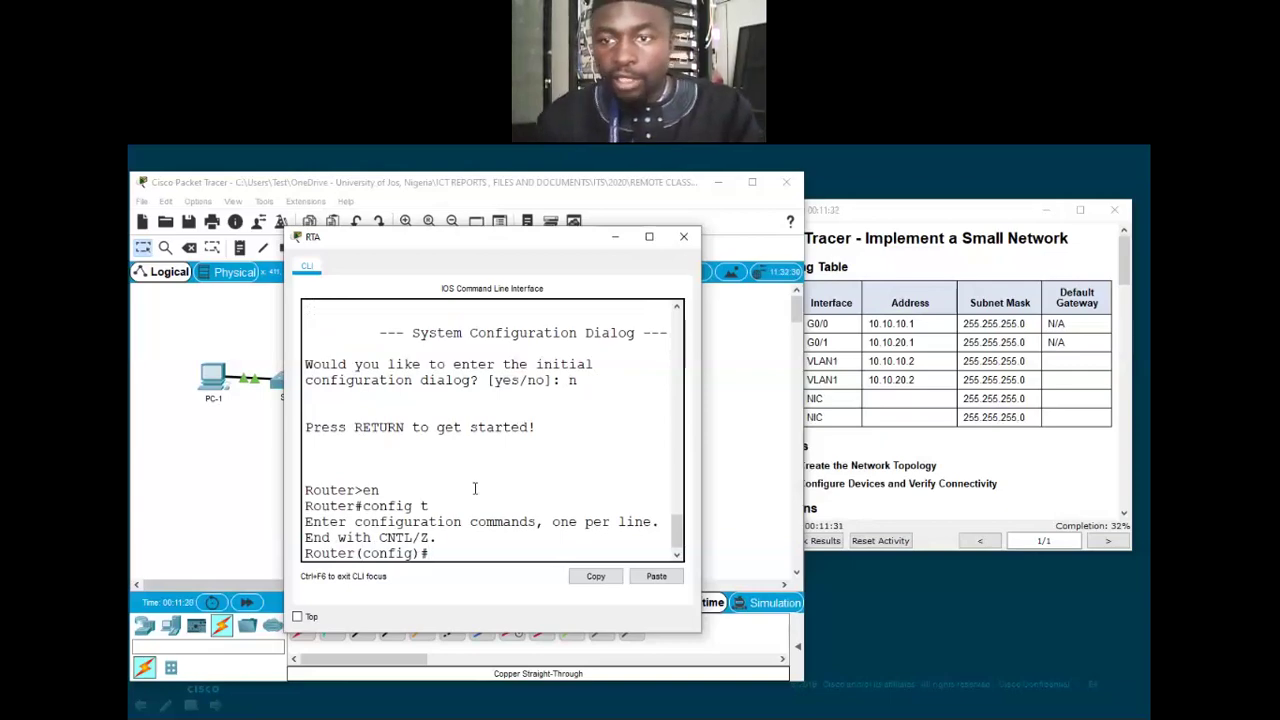
- Give RTA's G0/0 10.10.10.1 255.255.255.0 and bring it up with no shut
text(int g0/0)
key(Return)
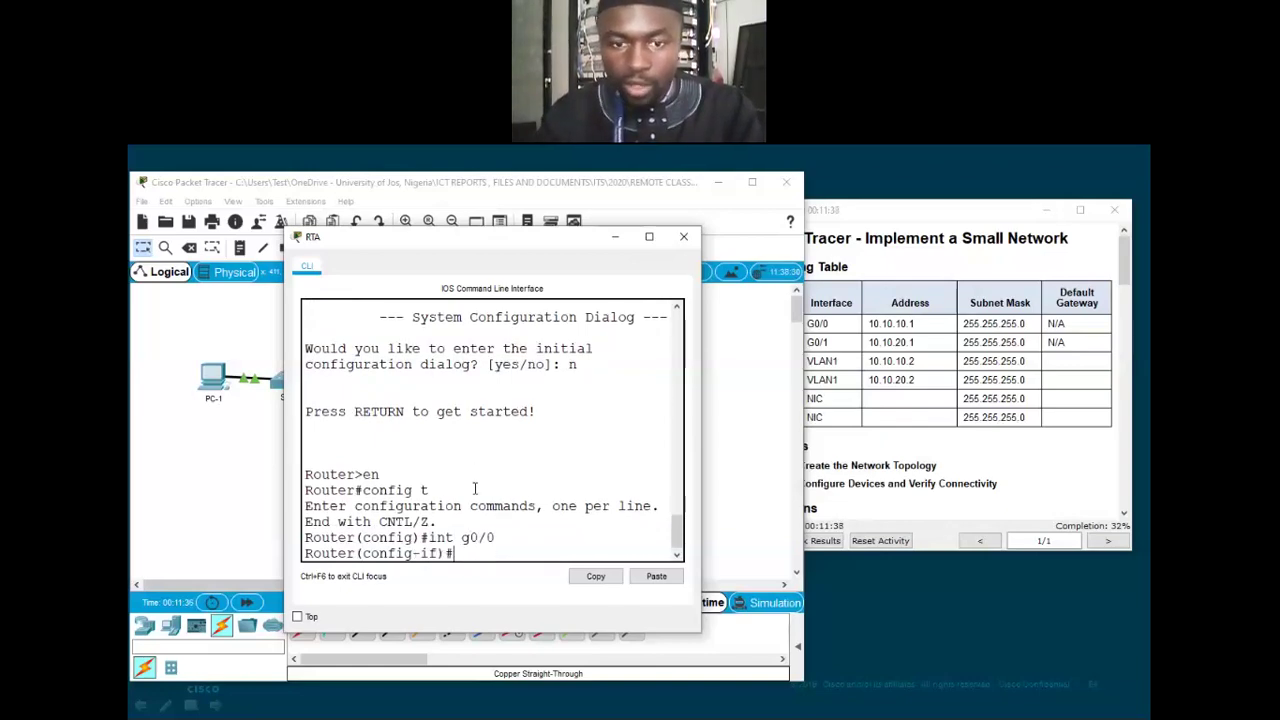
text(ip addres)
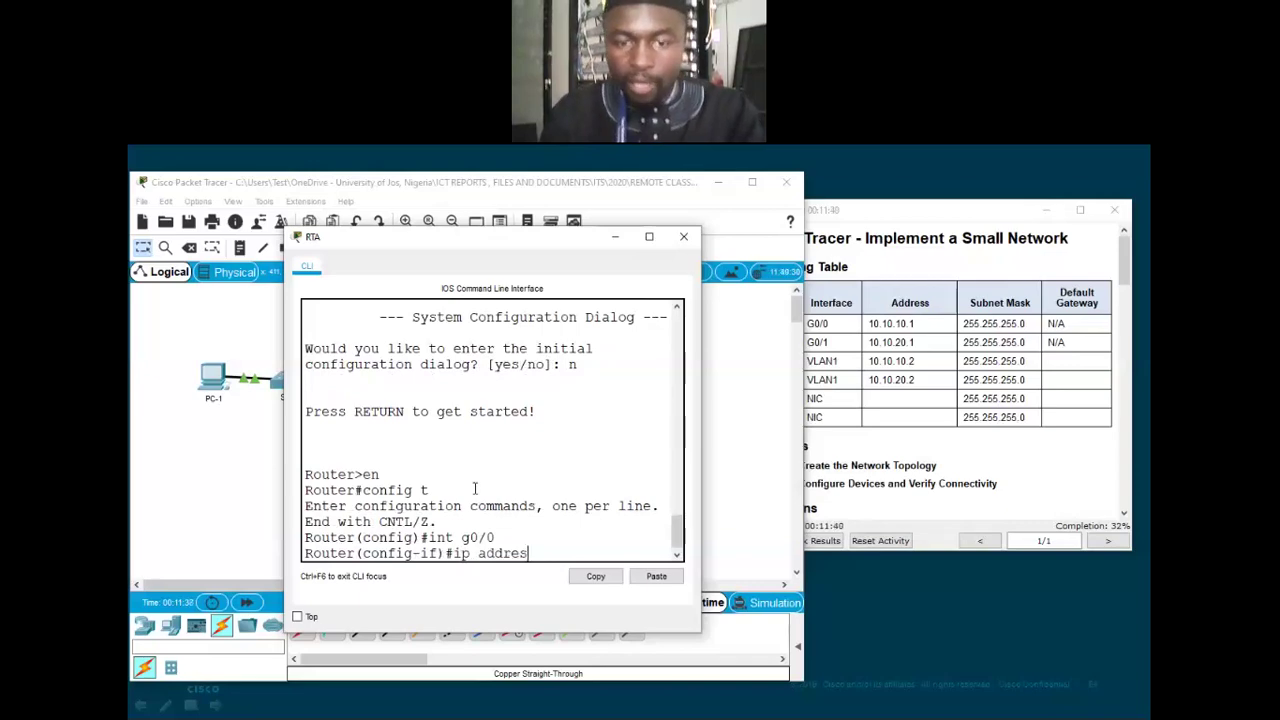
text(s 10)
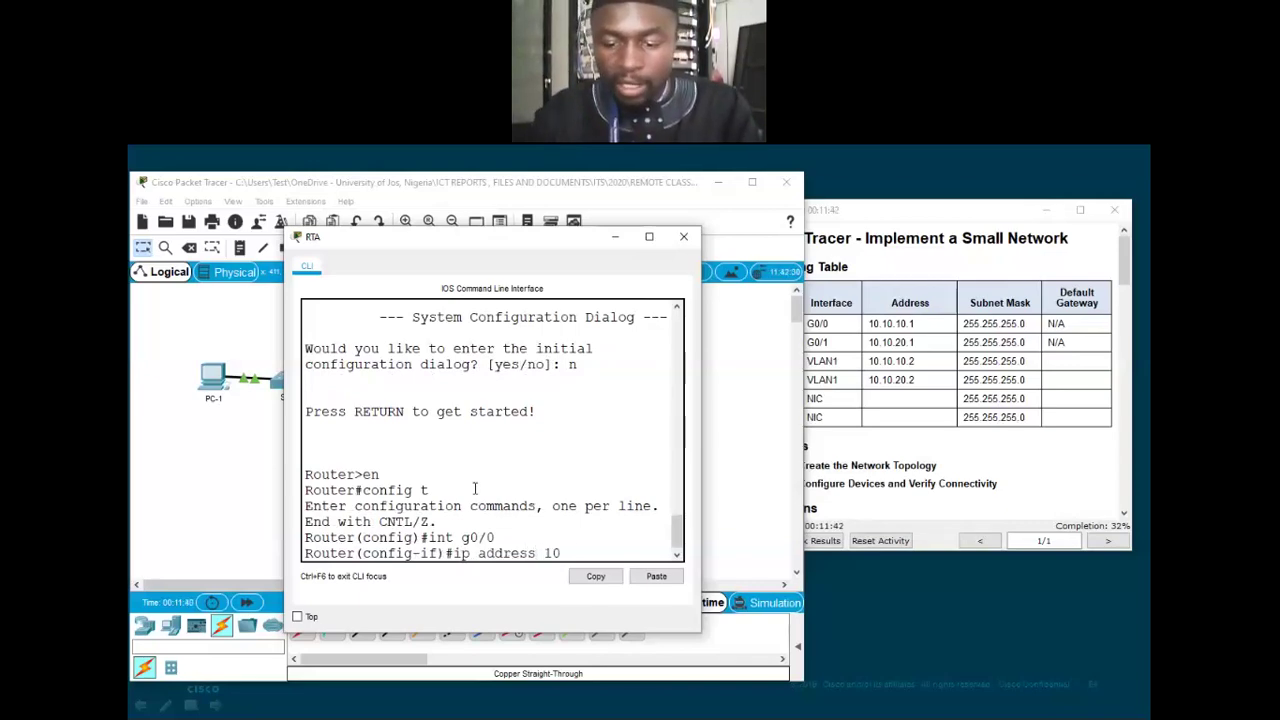
text(.10.10.1)
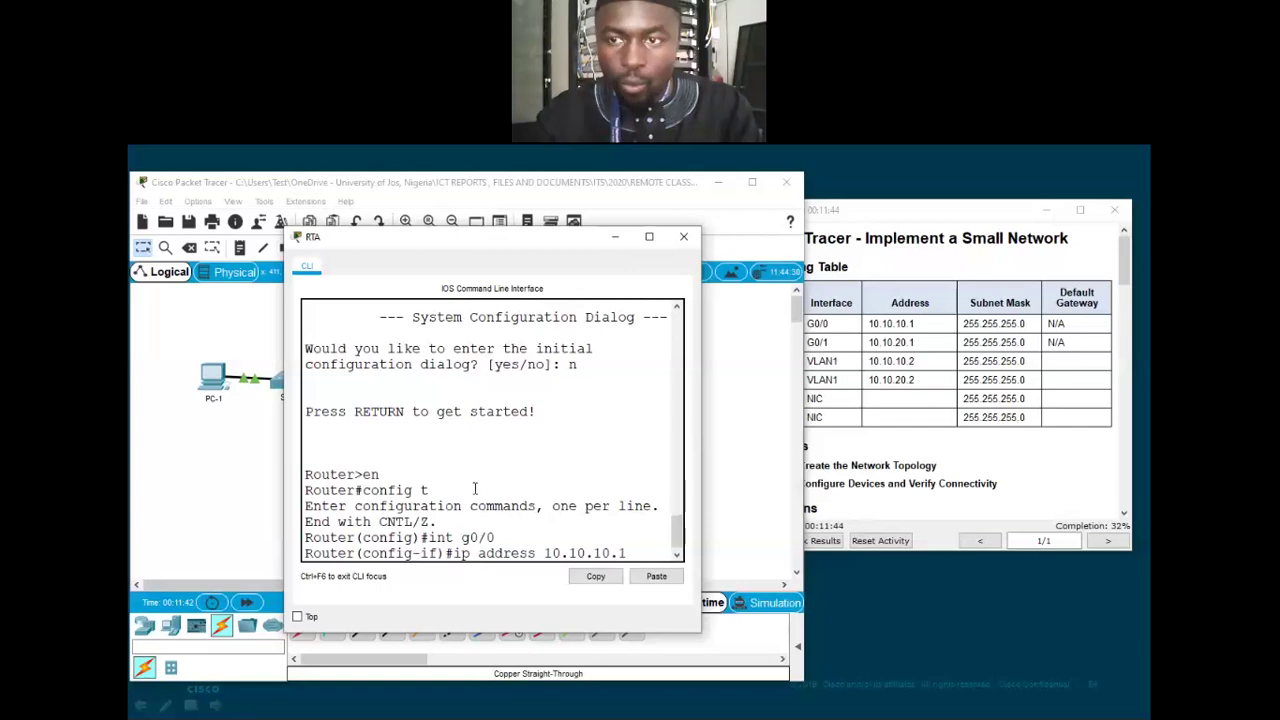
text( 255.255.255.0)
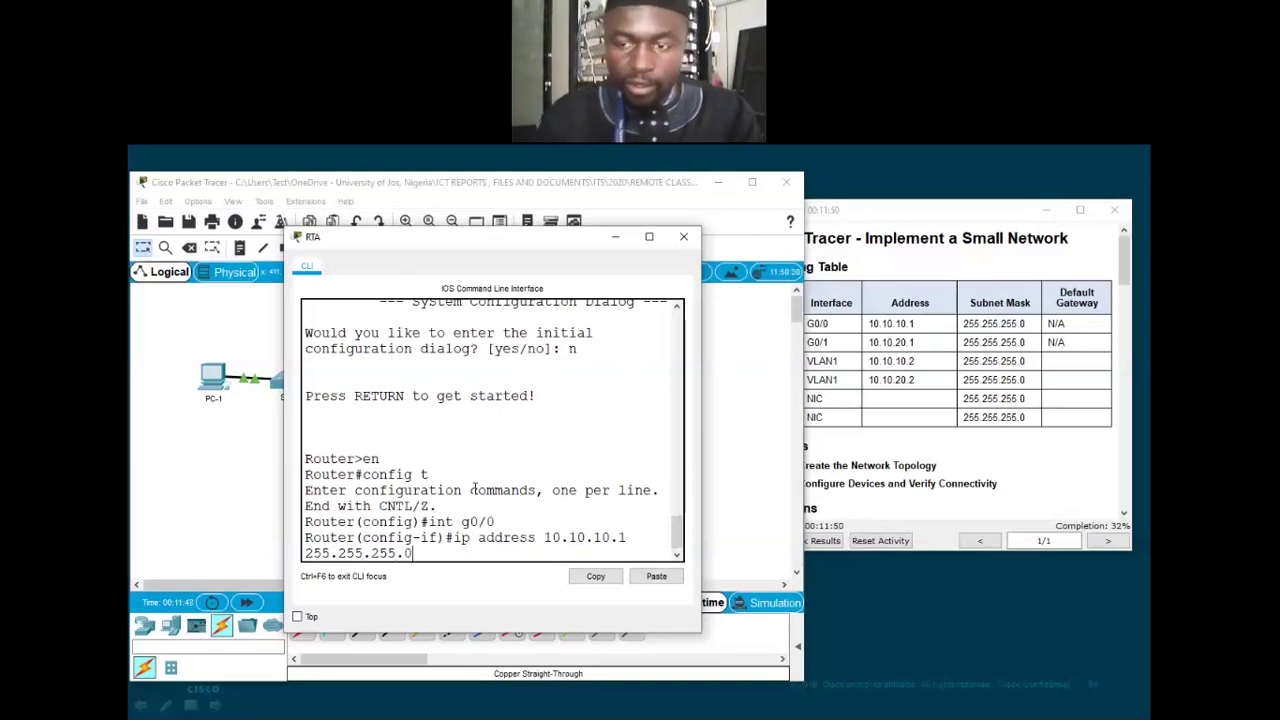
text(no shut)
key(Return)
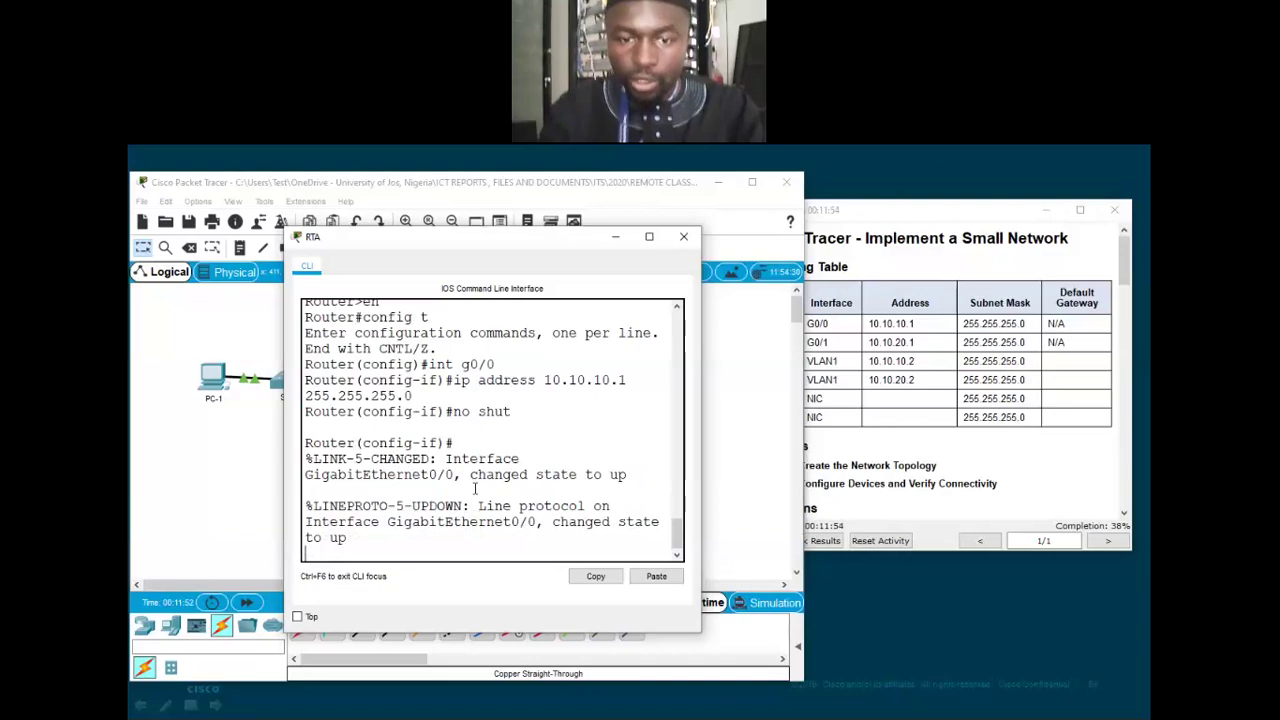
key(Return)
text(exit)
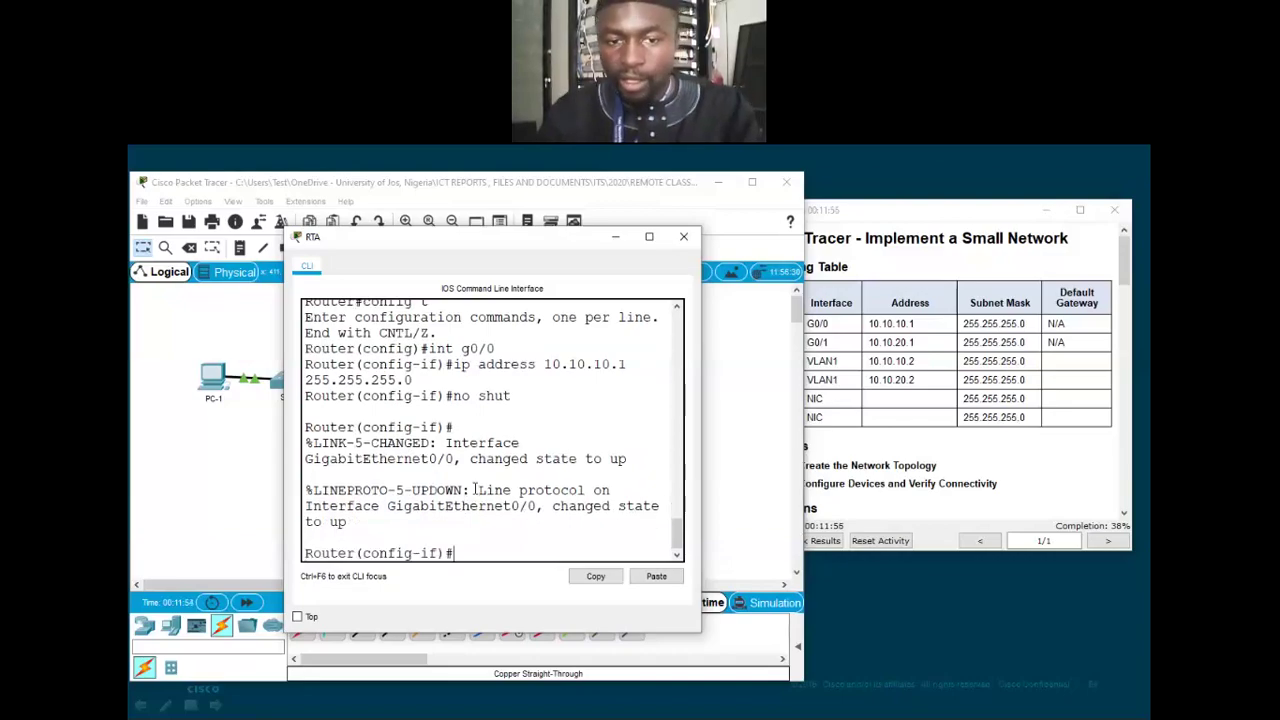
key(Return)
- Give RTA's G0/1 10.10.20.1 255.255.255.0 and bring it up with no shutdown
text(int g)
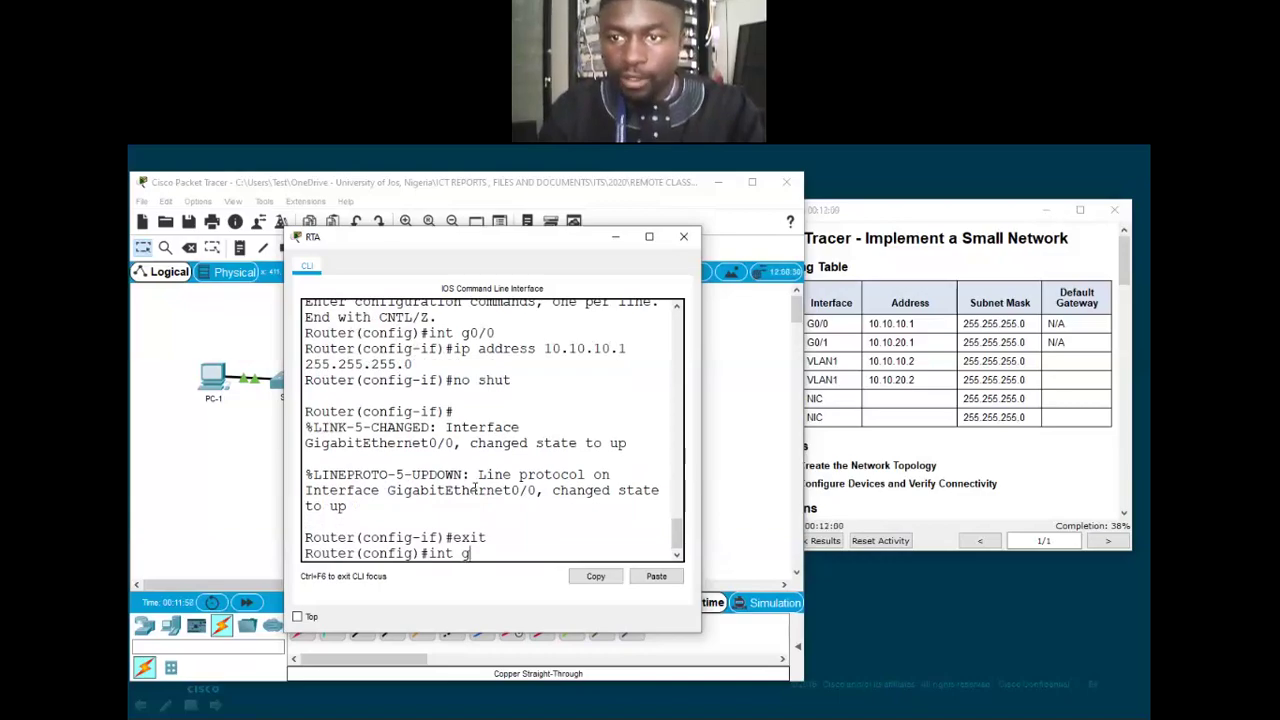
text(0/1)
key(Return)
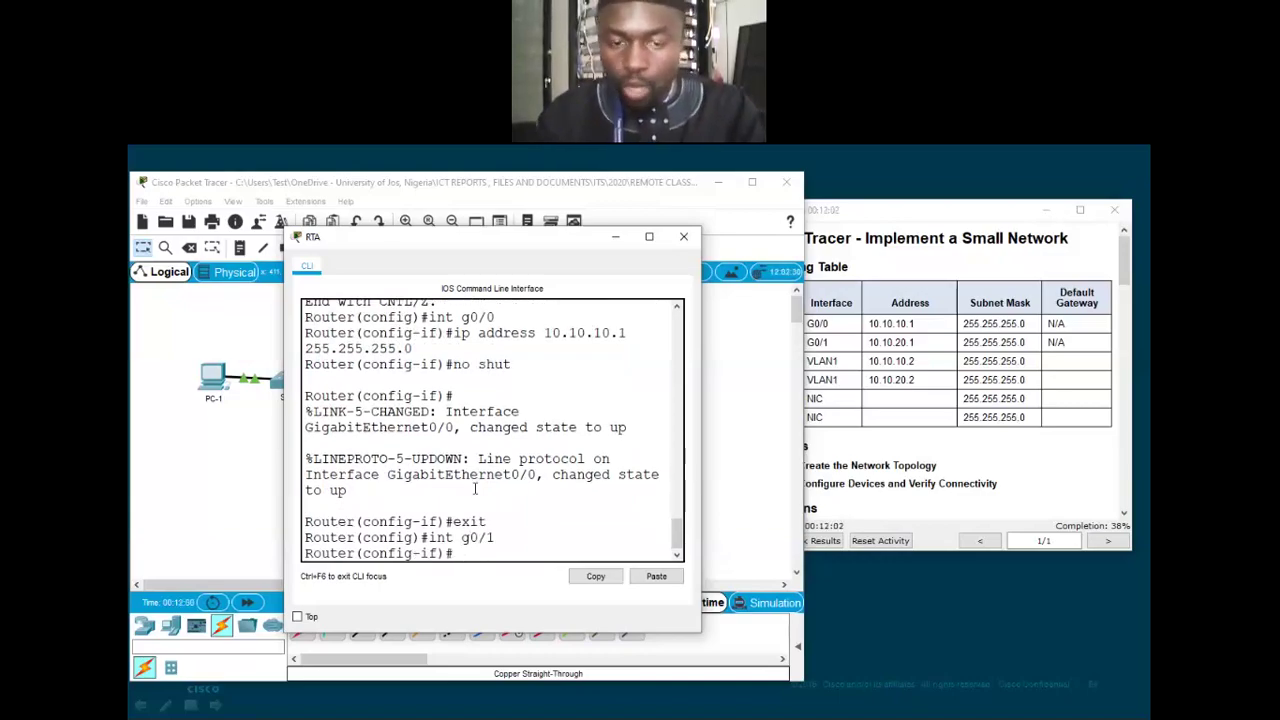
text(ip address)
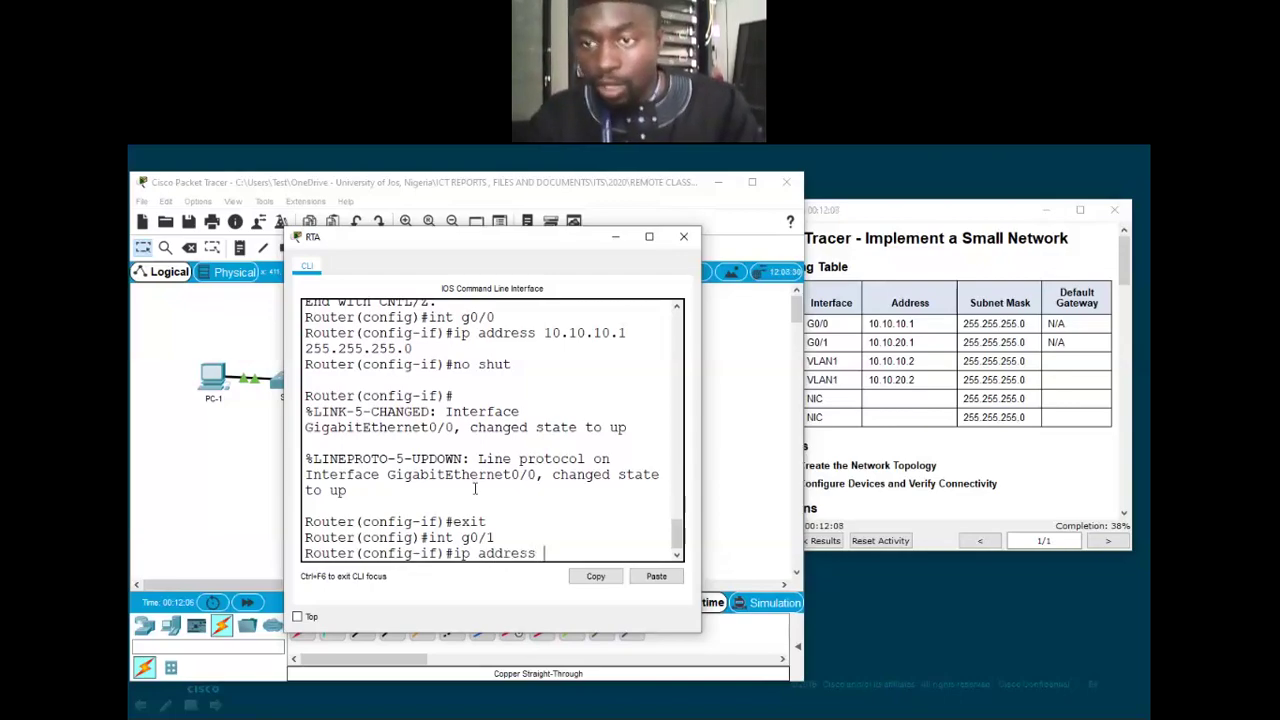
text( 10.10.20.1 )
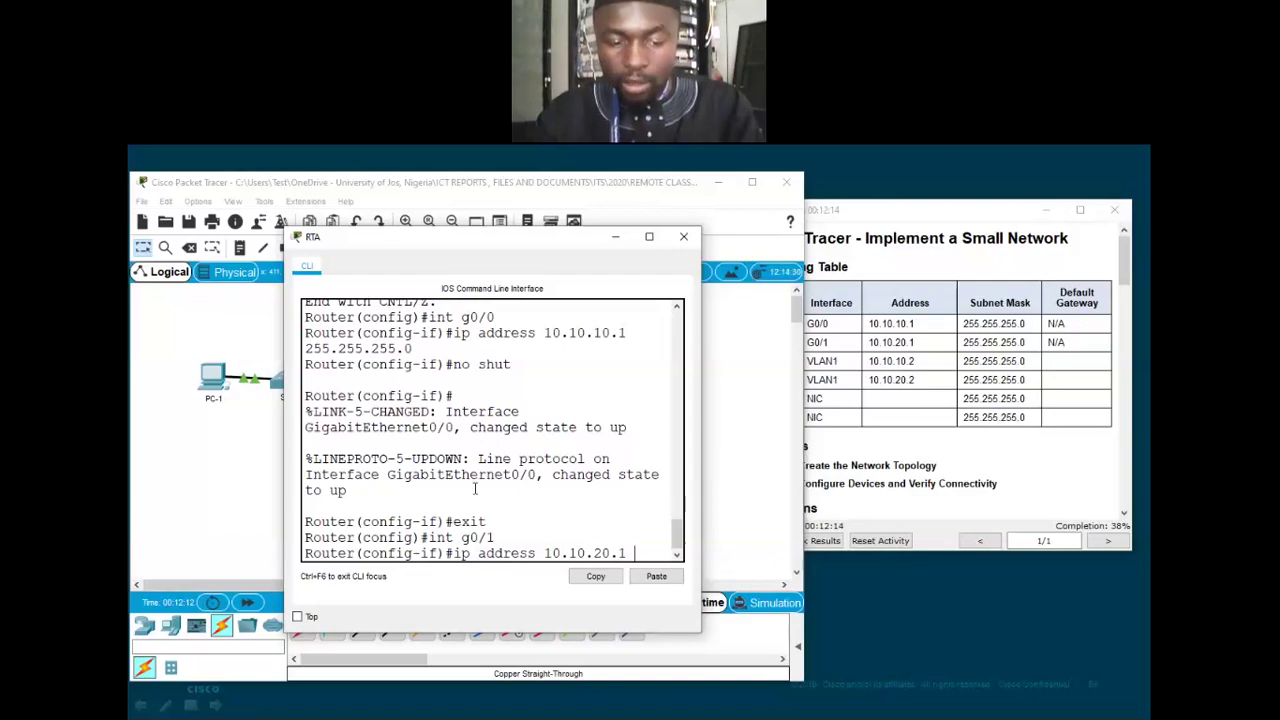
text(255.255.255.0)
key(Return)
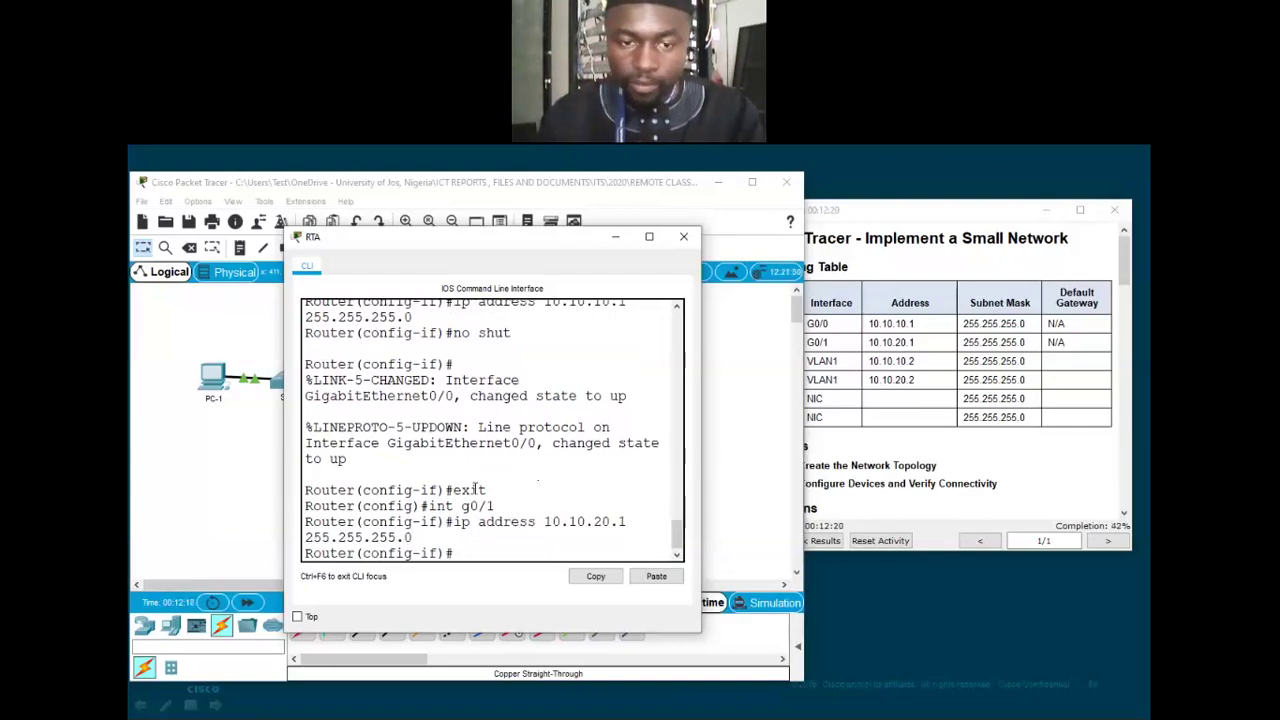
text(no shutdown)
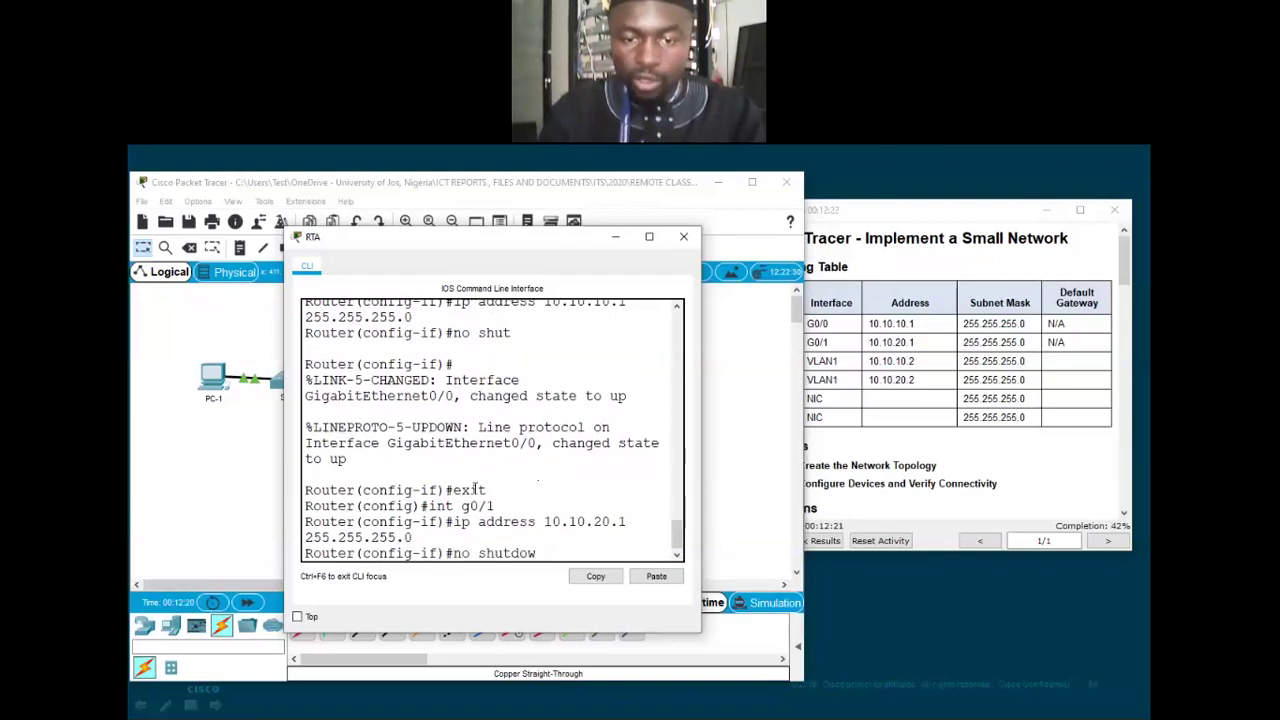
key(Return)
key(Return)
key(Return)
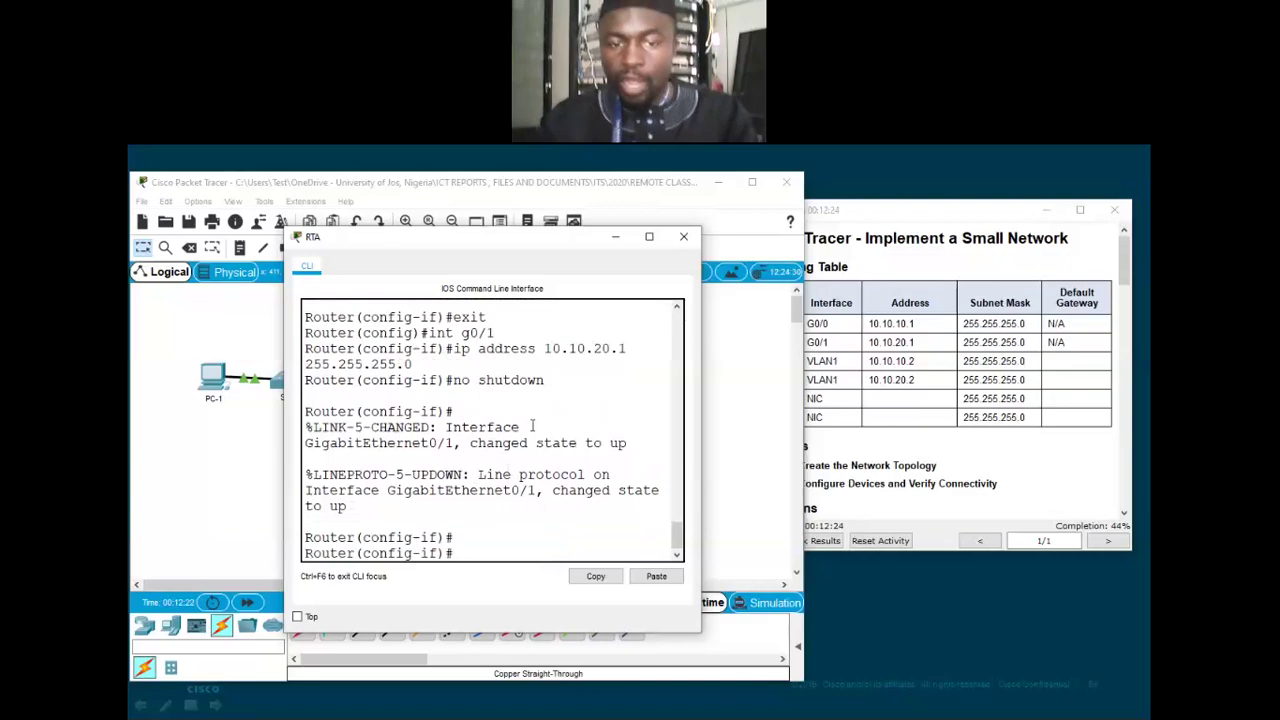
- Close RTA's console, review the addressing table, and open switch SW1's CLI
click(684, 237)
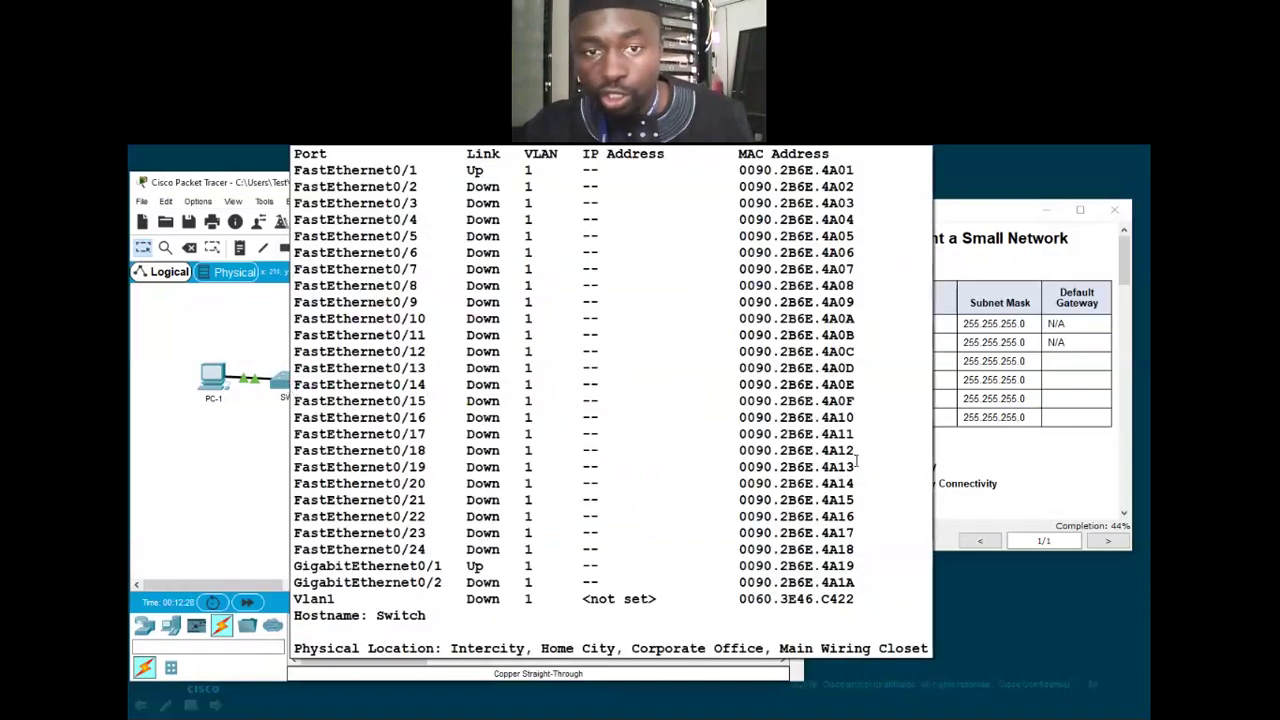
click(904, 444)
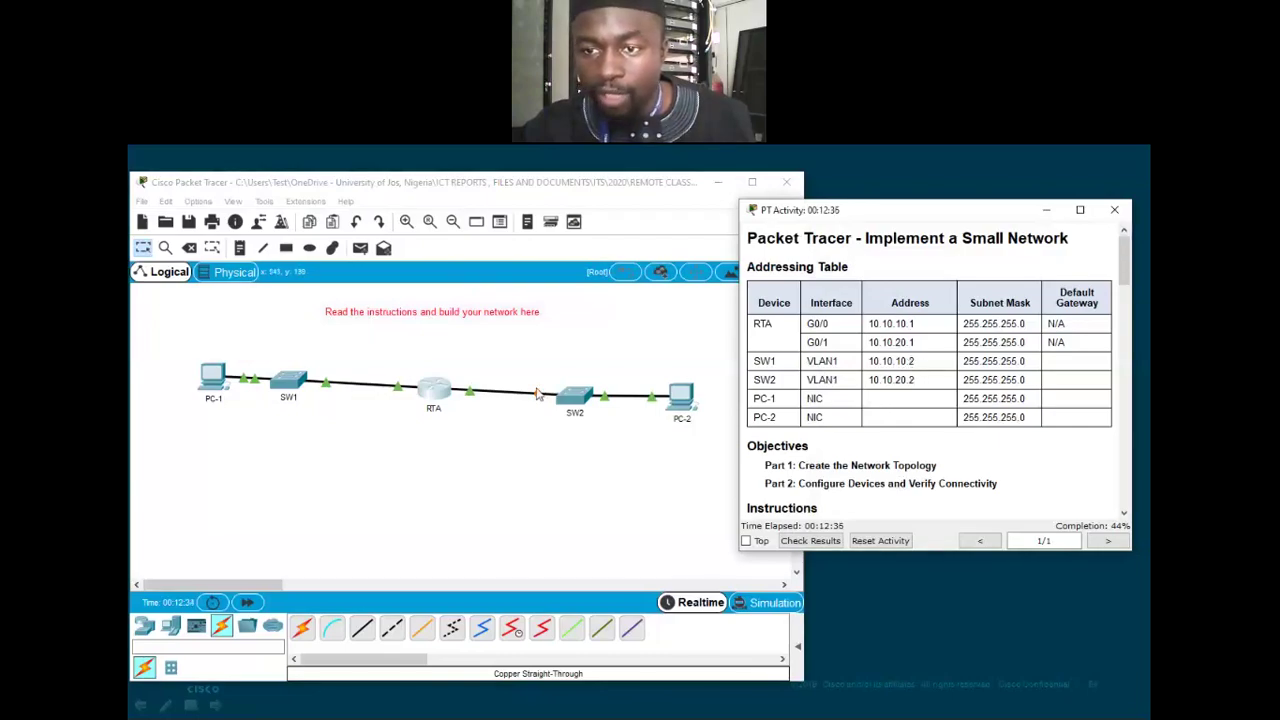
click(285, 384)
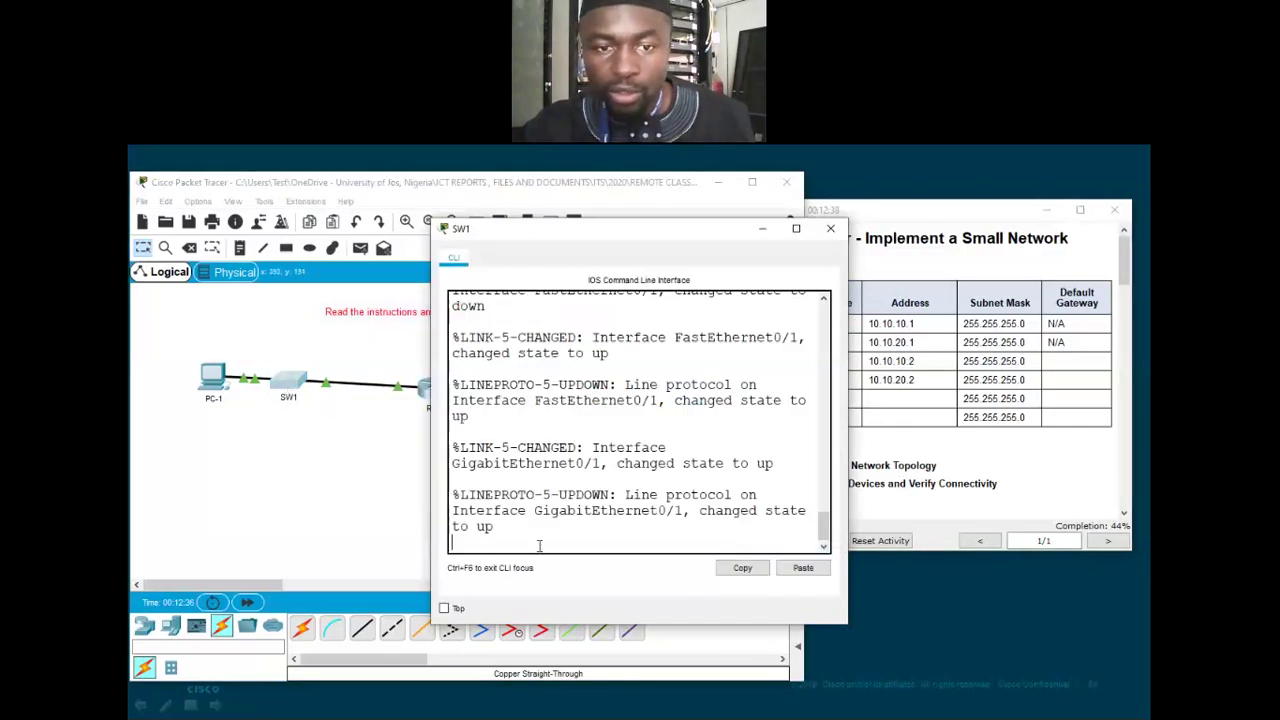
- On SW1 run en and config t, then enter interface vlan1 configuration
key(Return)
key(Return)
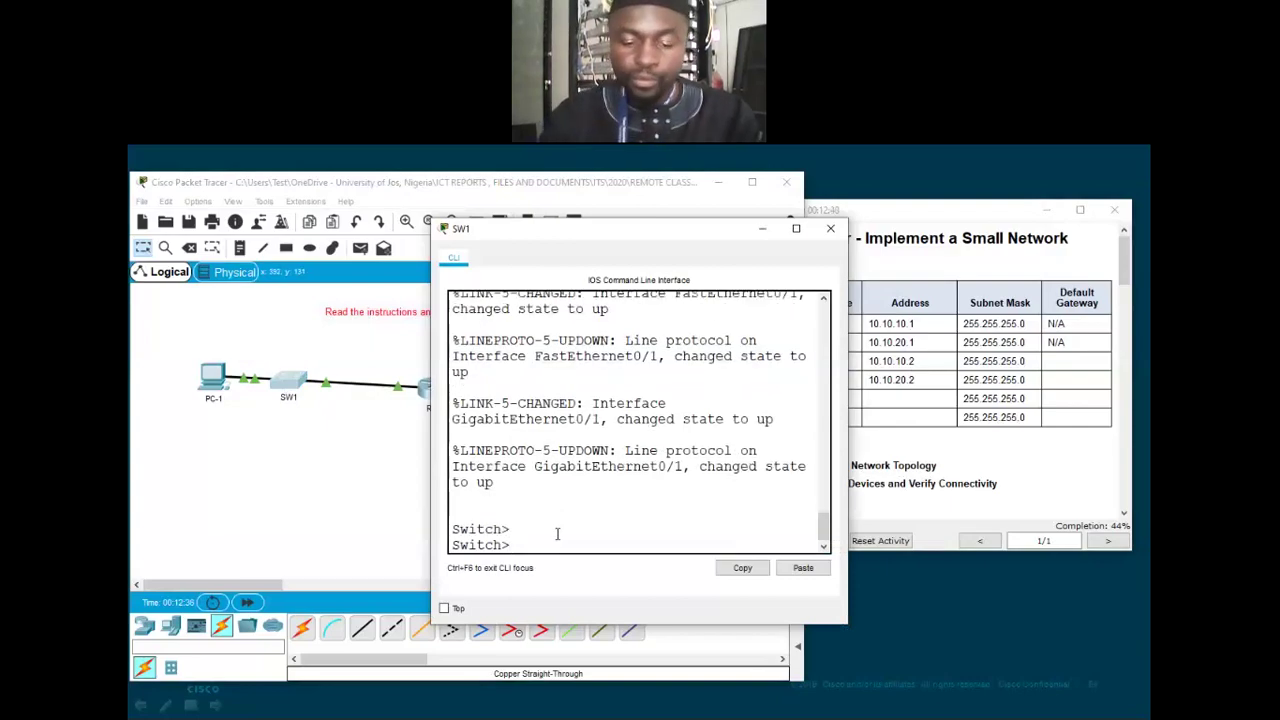
text(en)
key(Return)
text(config t)
key(Return)
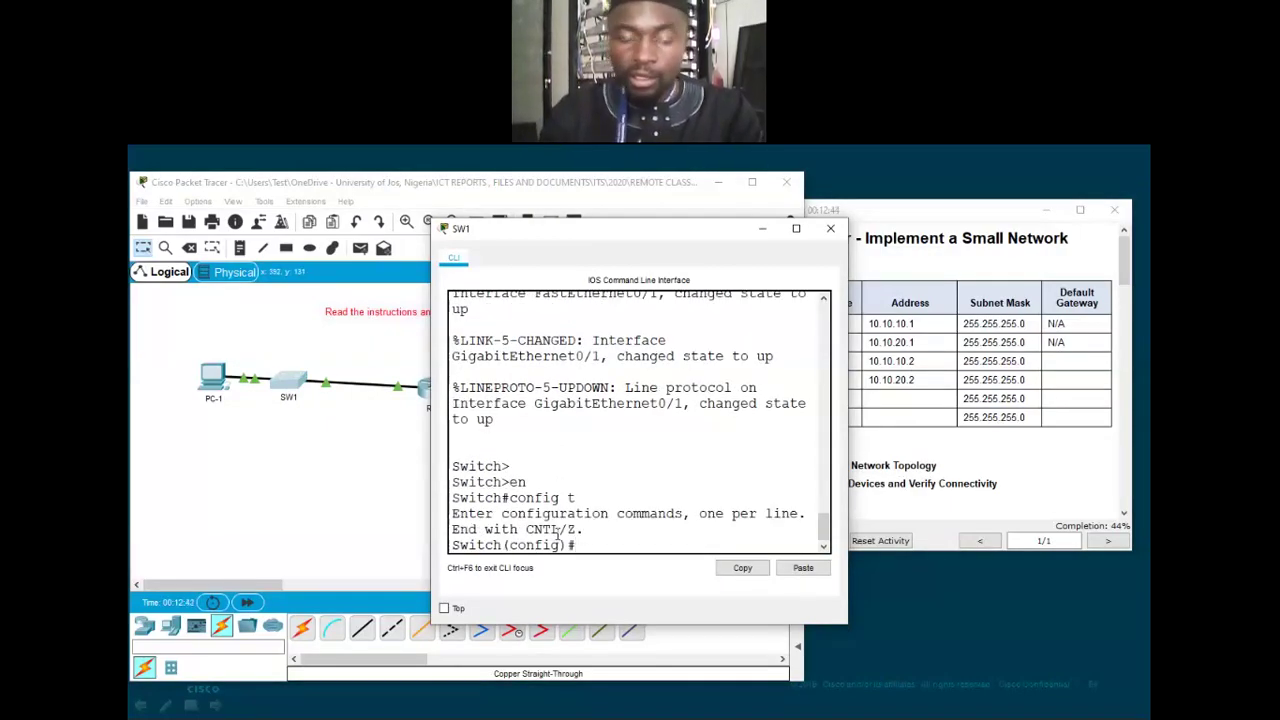
text(i)
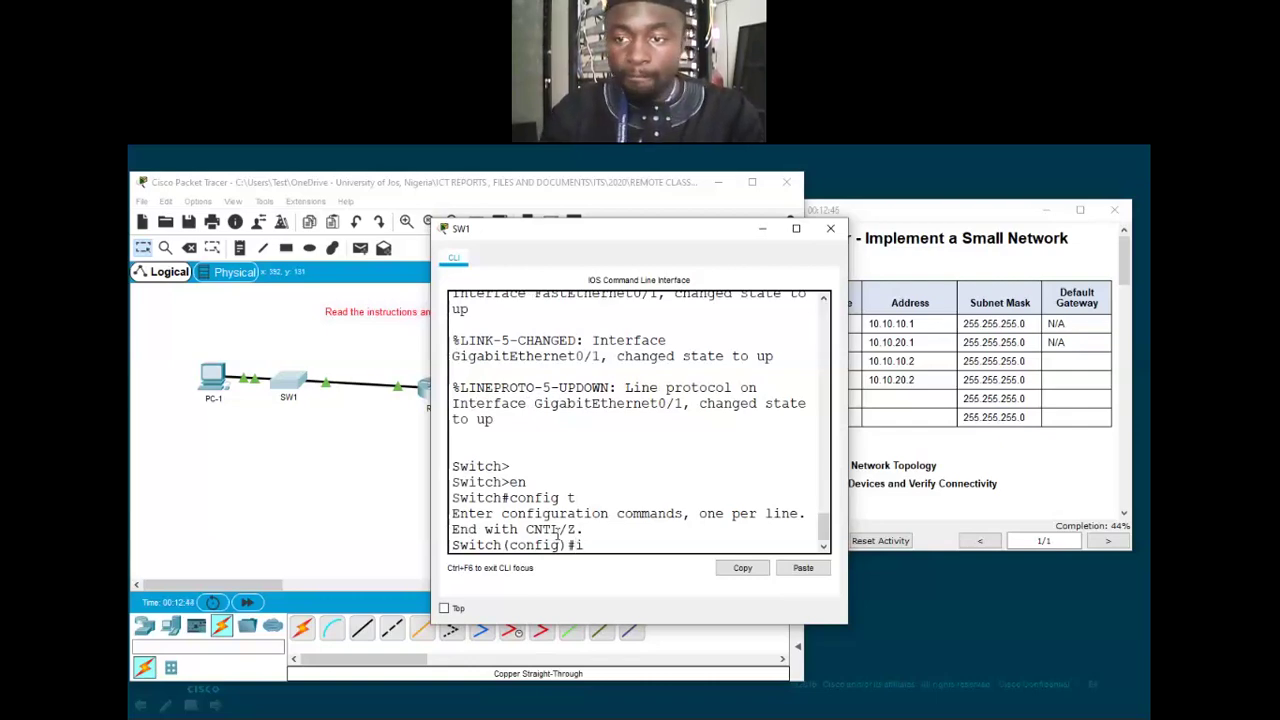
text(nt vlan1)
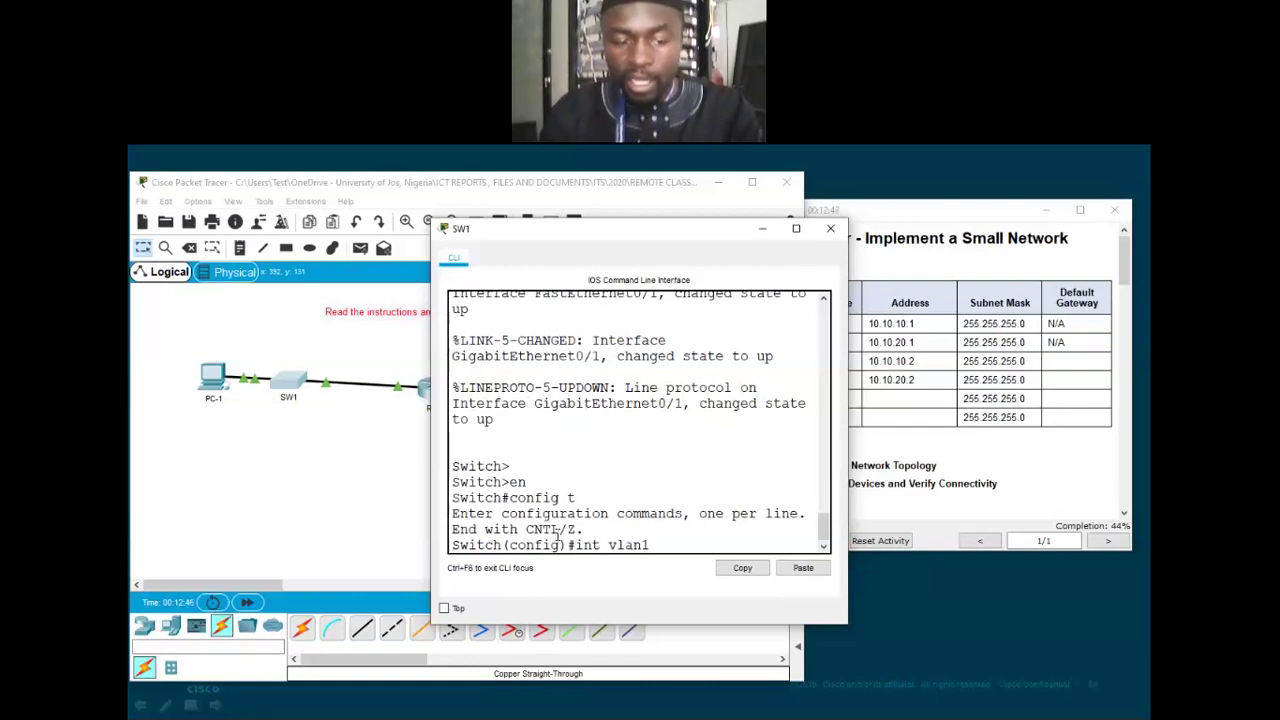
key(Return)
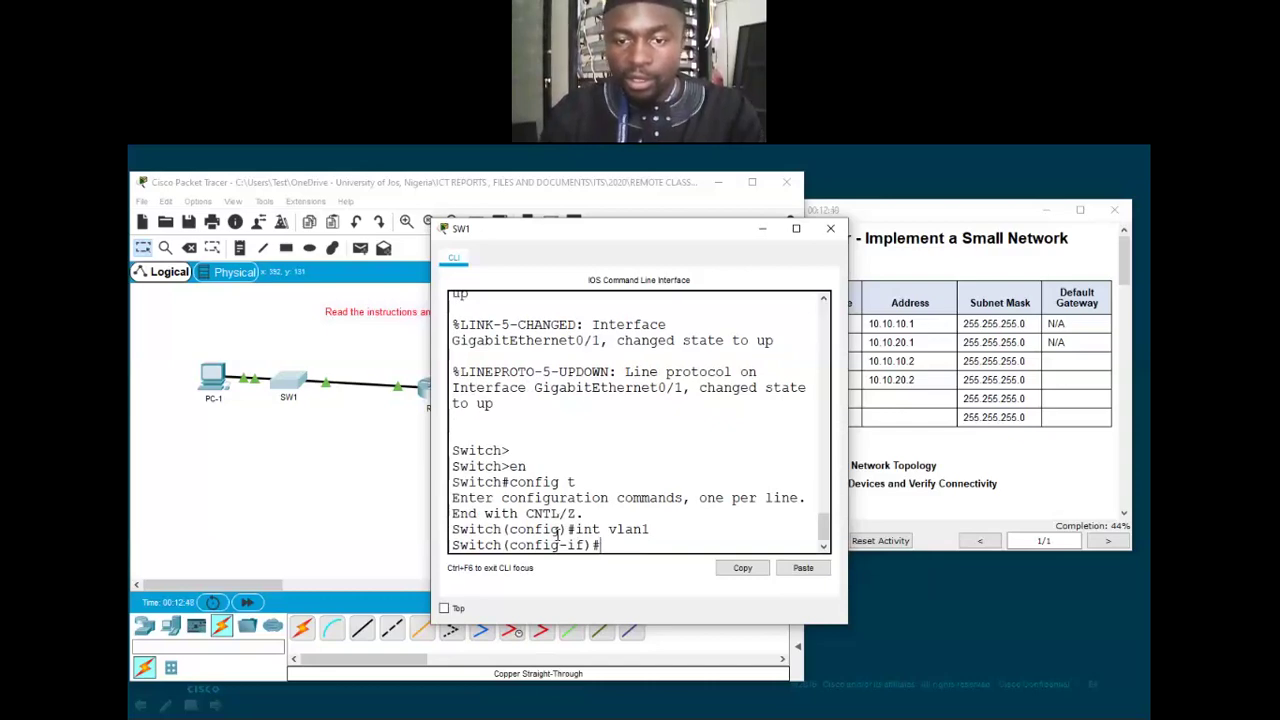